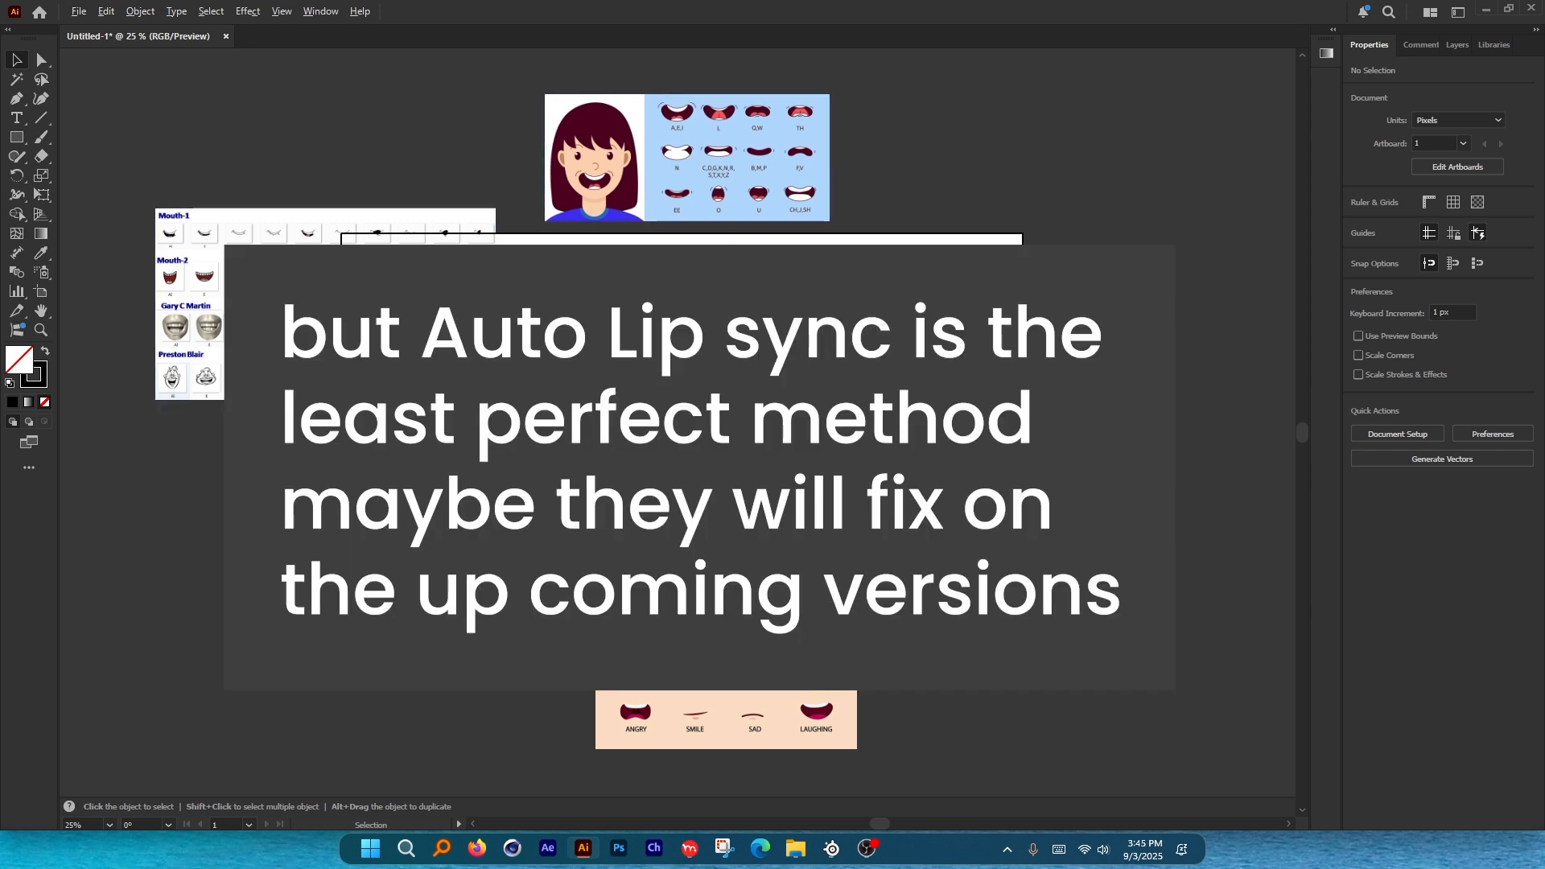
Zoom from 25% to 66.67% on the rest-to-etc label list and lip chart.
{"action": "key", "text": "ctrl+plus"}
{"action": "key", "text": "ctrl+plus"}
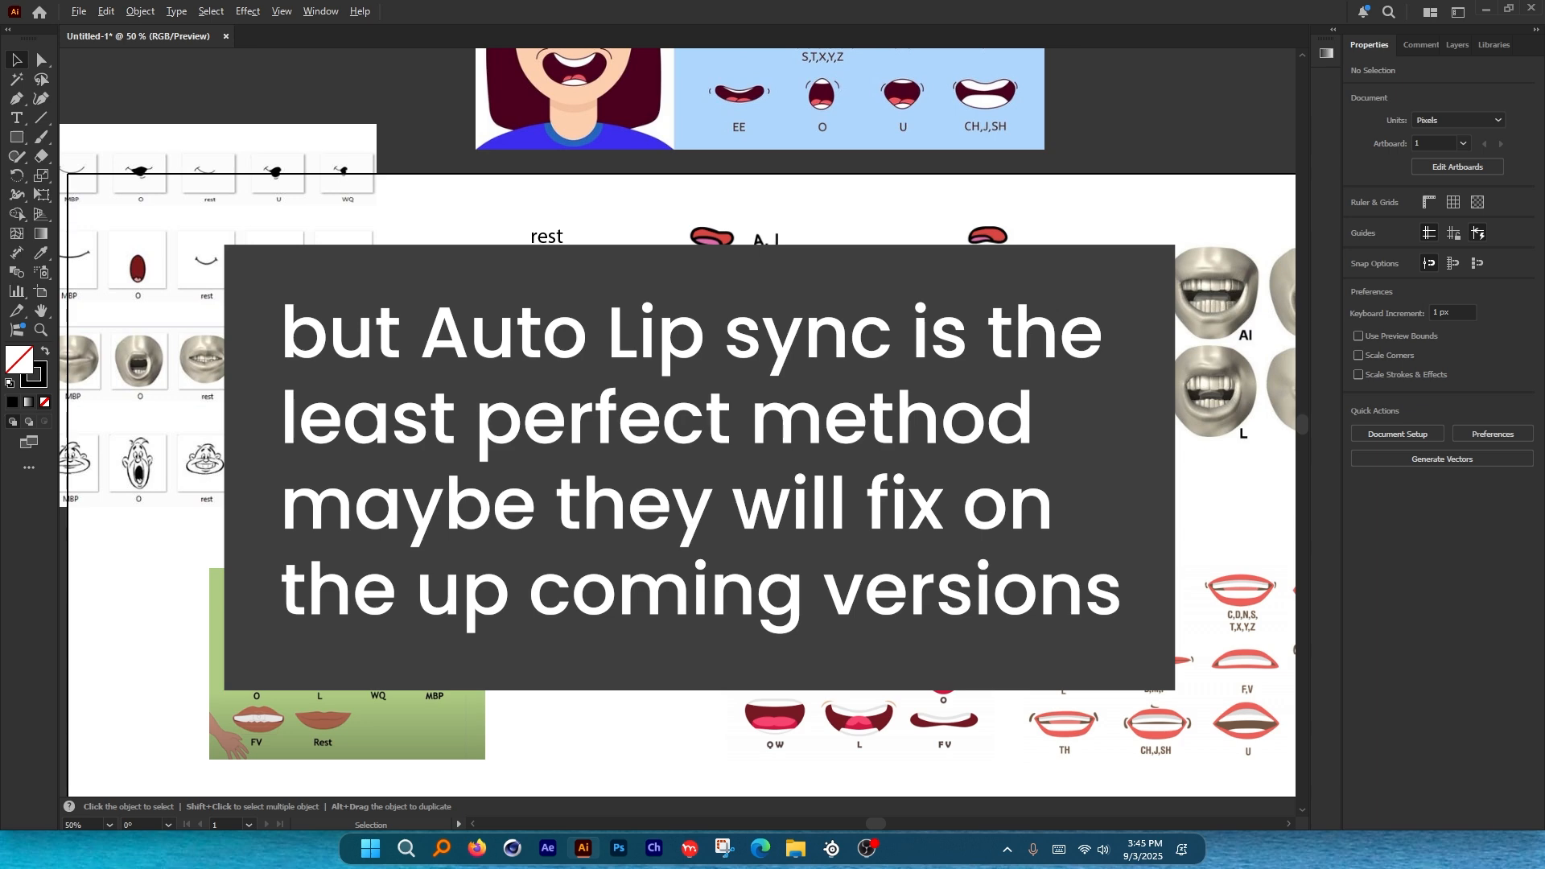
{"action": "key", "text": "ctrl+plus"}
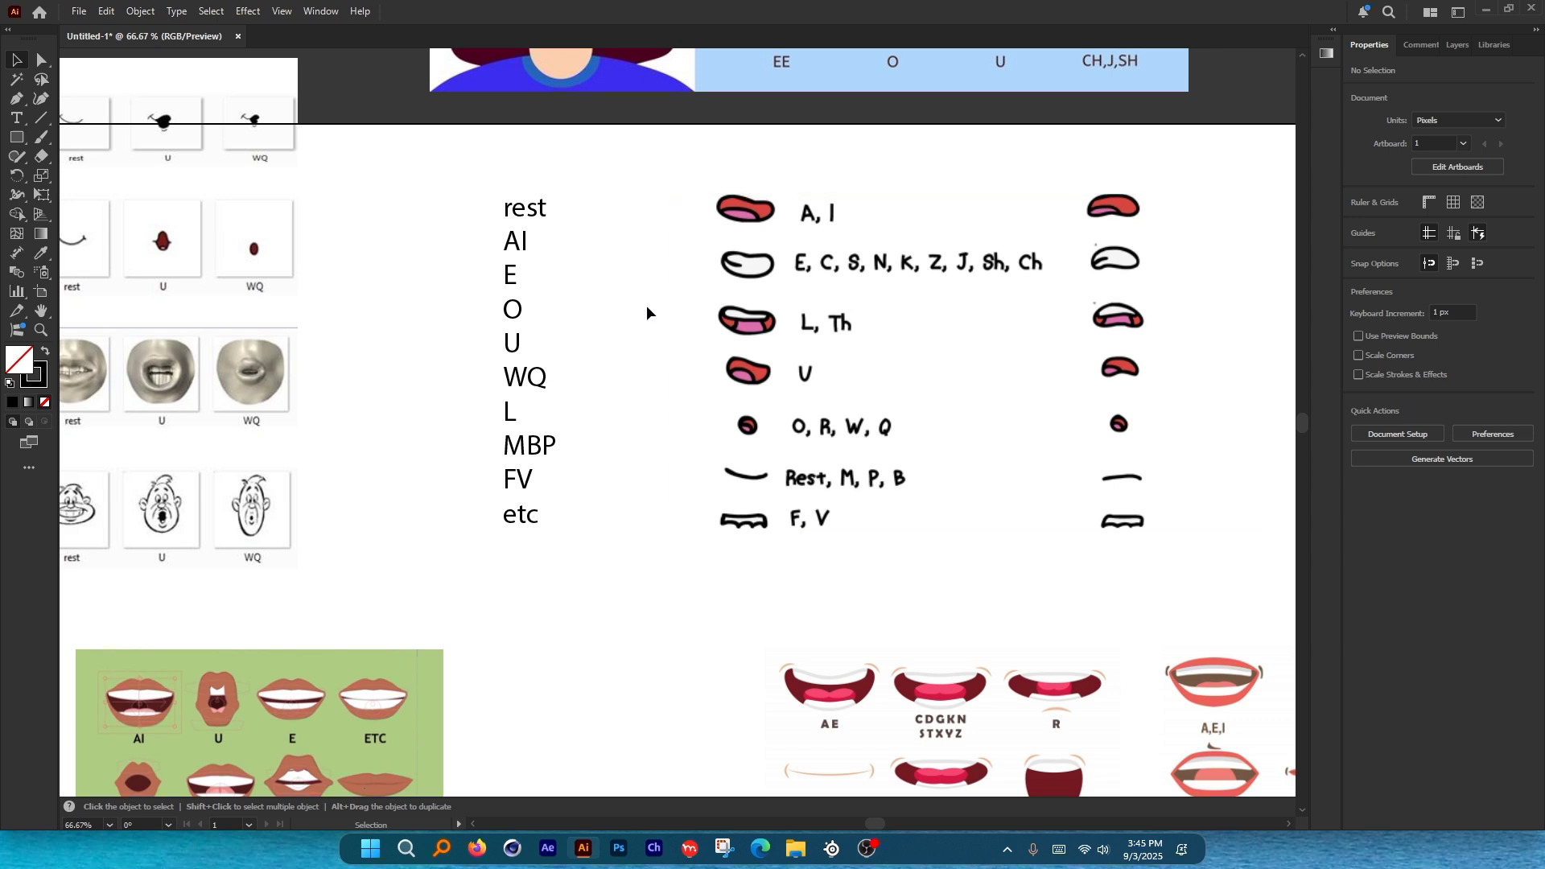
Shift the rest-to-etc label column slightly left and up, then box-select it again.
{"action": "left_click_drag", "start_coordinate": [510, 322], "coordinate": [457, 312]}
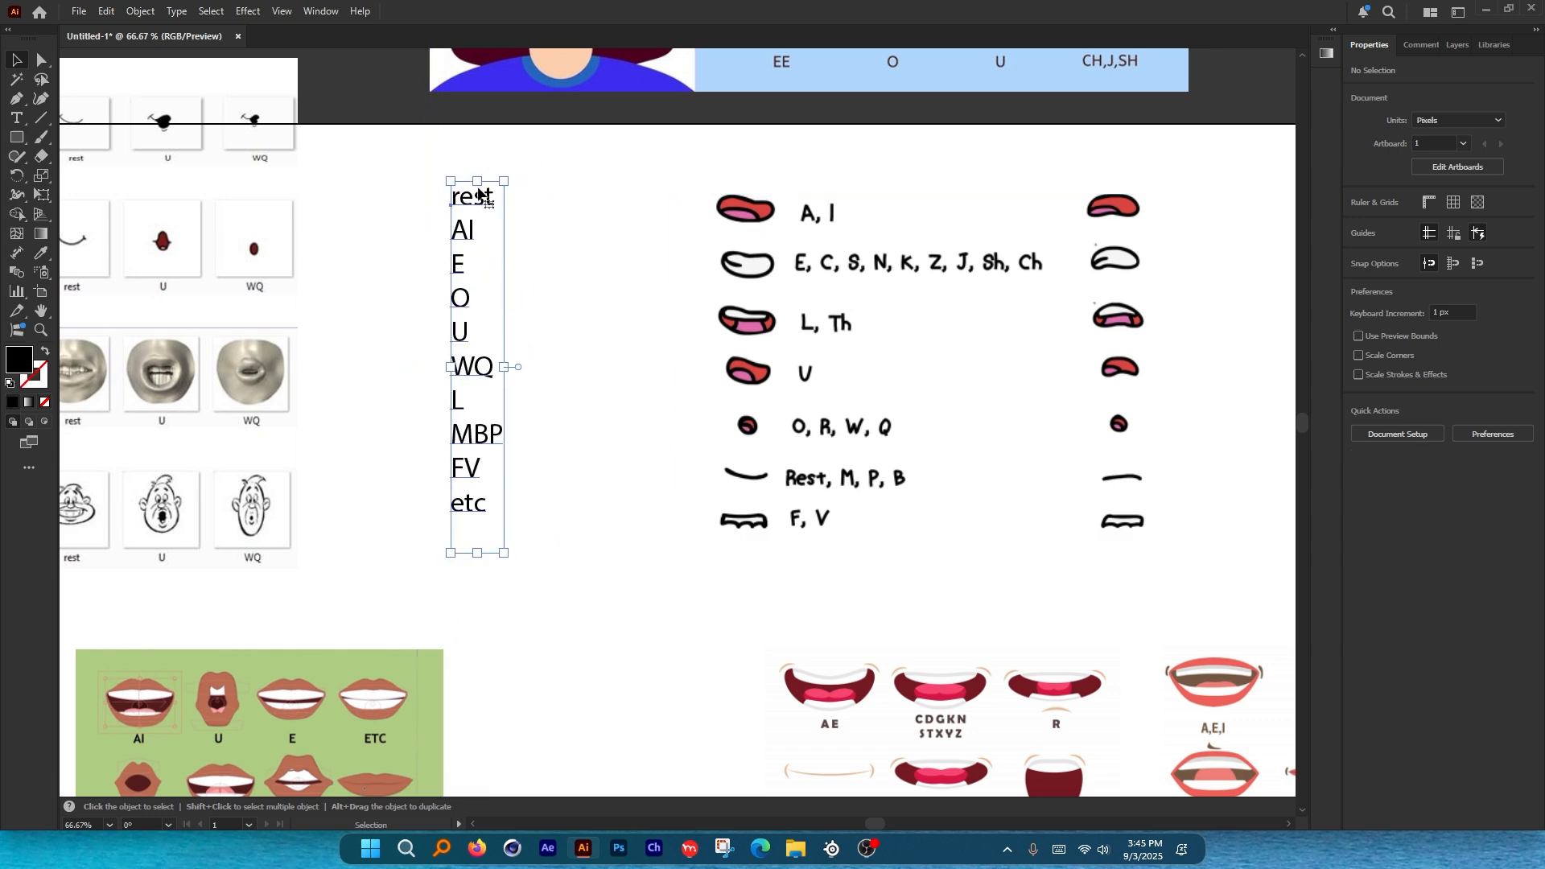
{"action": "left_click", "coordinate": [583, 427]}
{"action": "left_click_drag", "start_coordinate": [398, 162], "coordinate": [576, 549]}
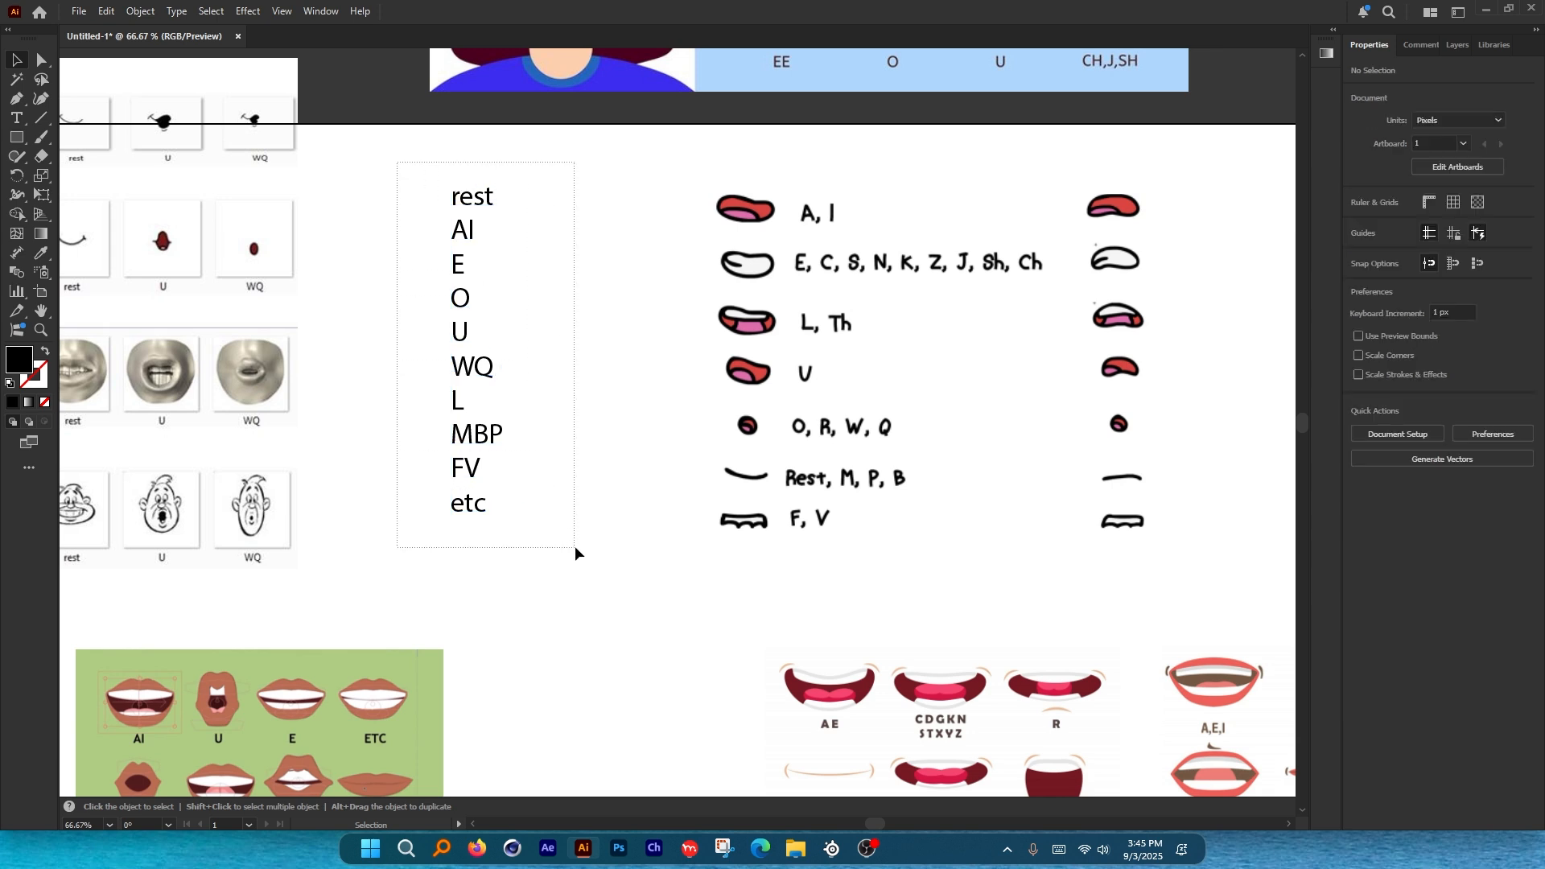
{"action": "left_click_drag", "start_coordinate": [574, 546], "coordinate": [576, 545]}
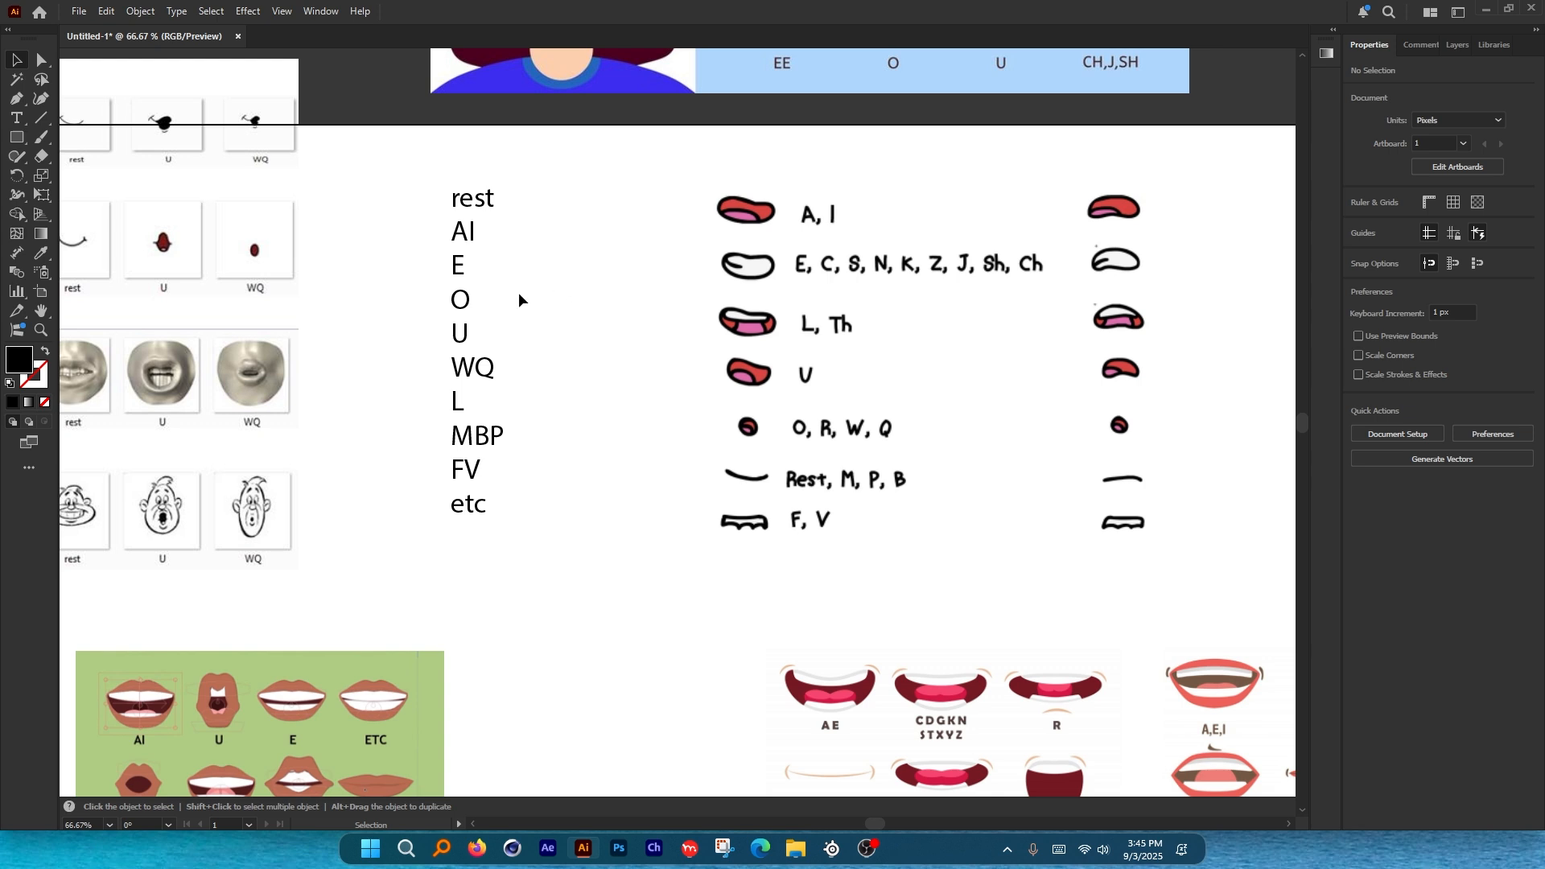
{"action": "scroll", "coordinate": [466, 301], "scroll_direction": "up", "scroll_amount": 1}
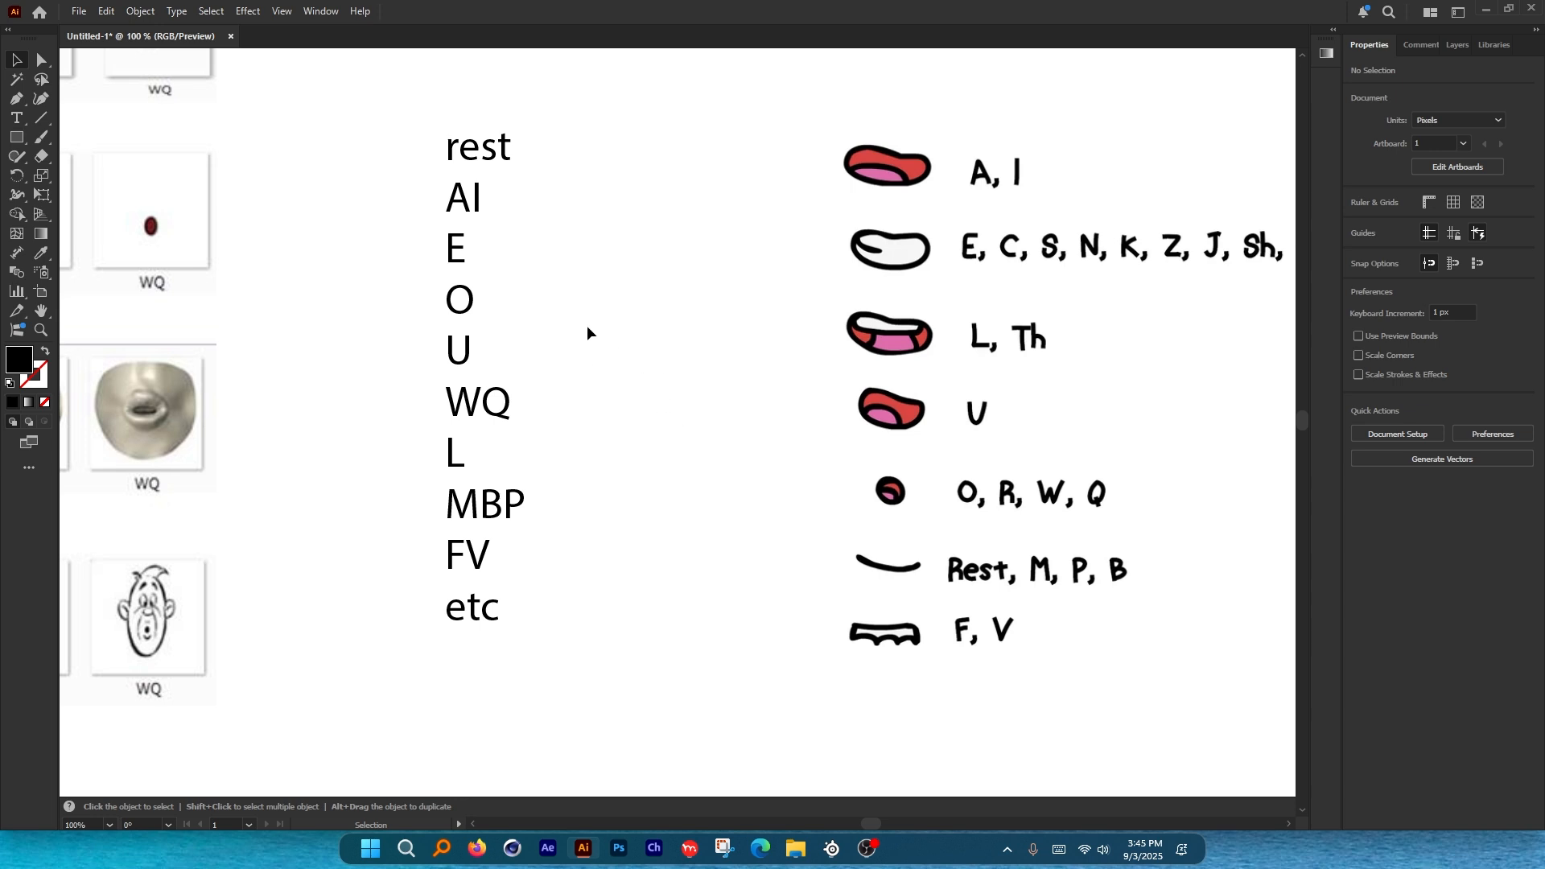
{"action": "scroll", "coordinate": [1107, 535], "scroll_direction": "up", "scroll_amount": 2}
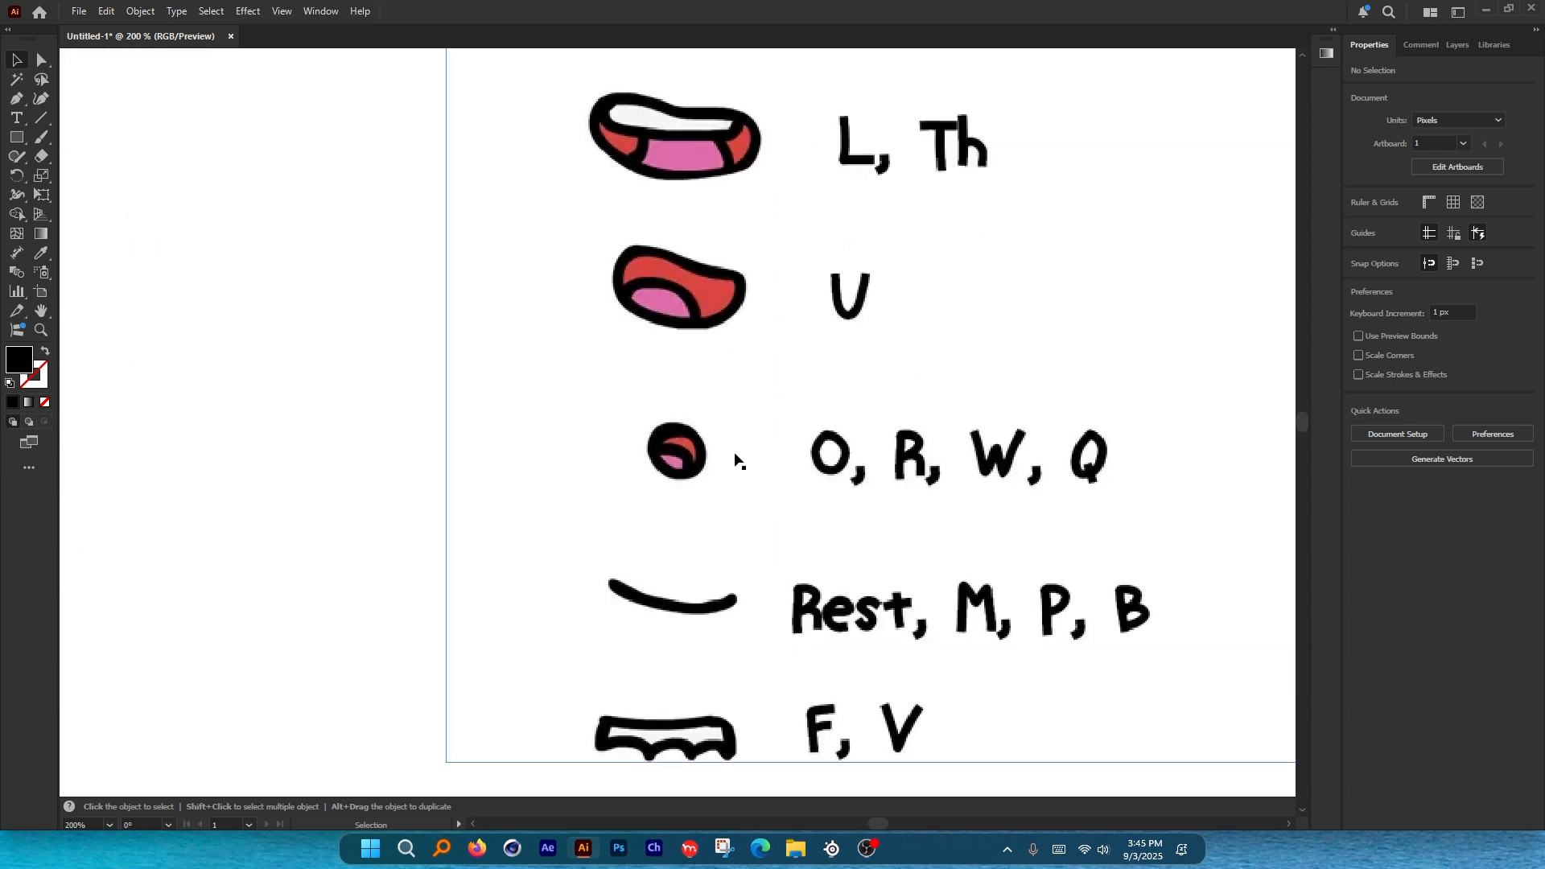
{"action": "scroll", "coordinate": [674, 449], "scroll_direction": "down", "scroll_amount": 6}
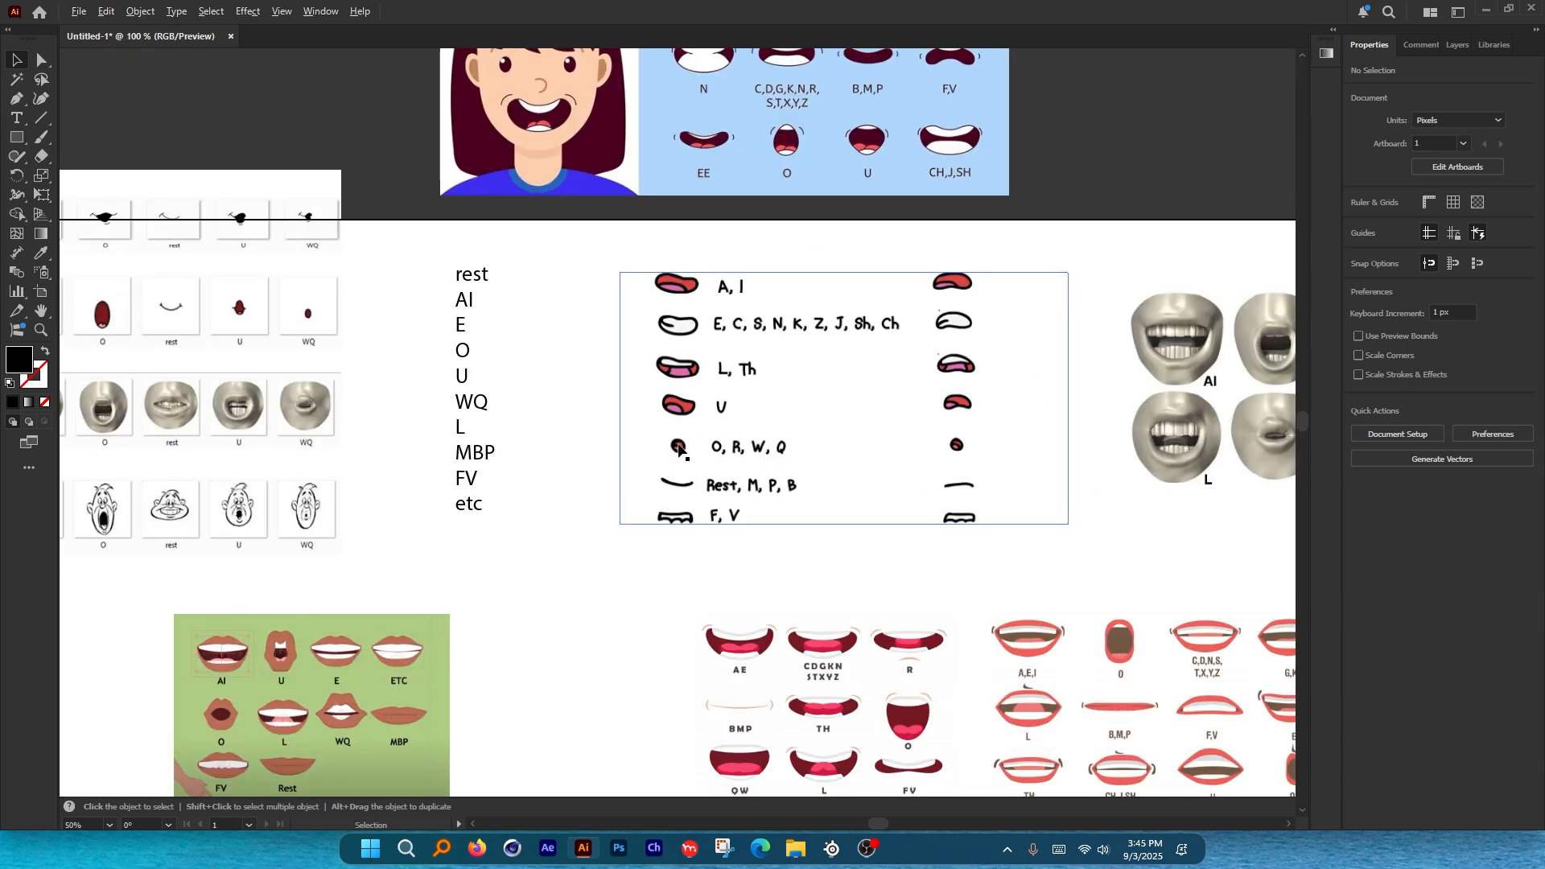
{"action": "scroll", "coordinate": [982, 407], "scroll_direction": "up", "scroll_amount": 4}
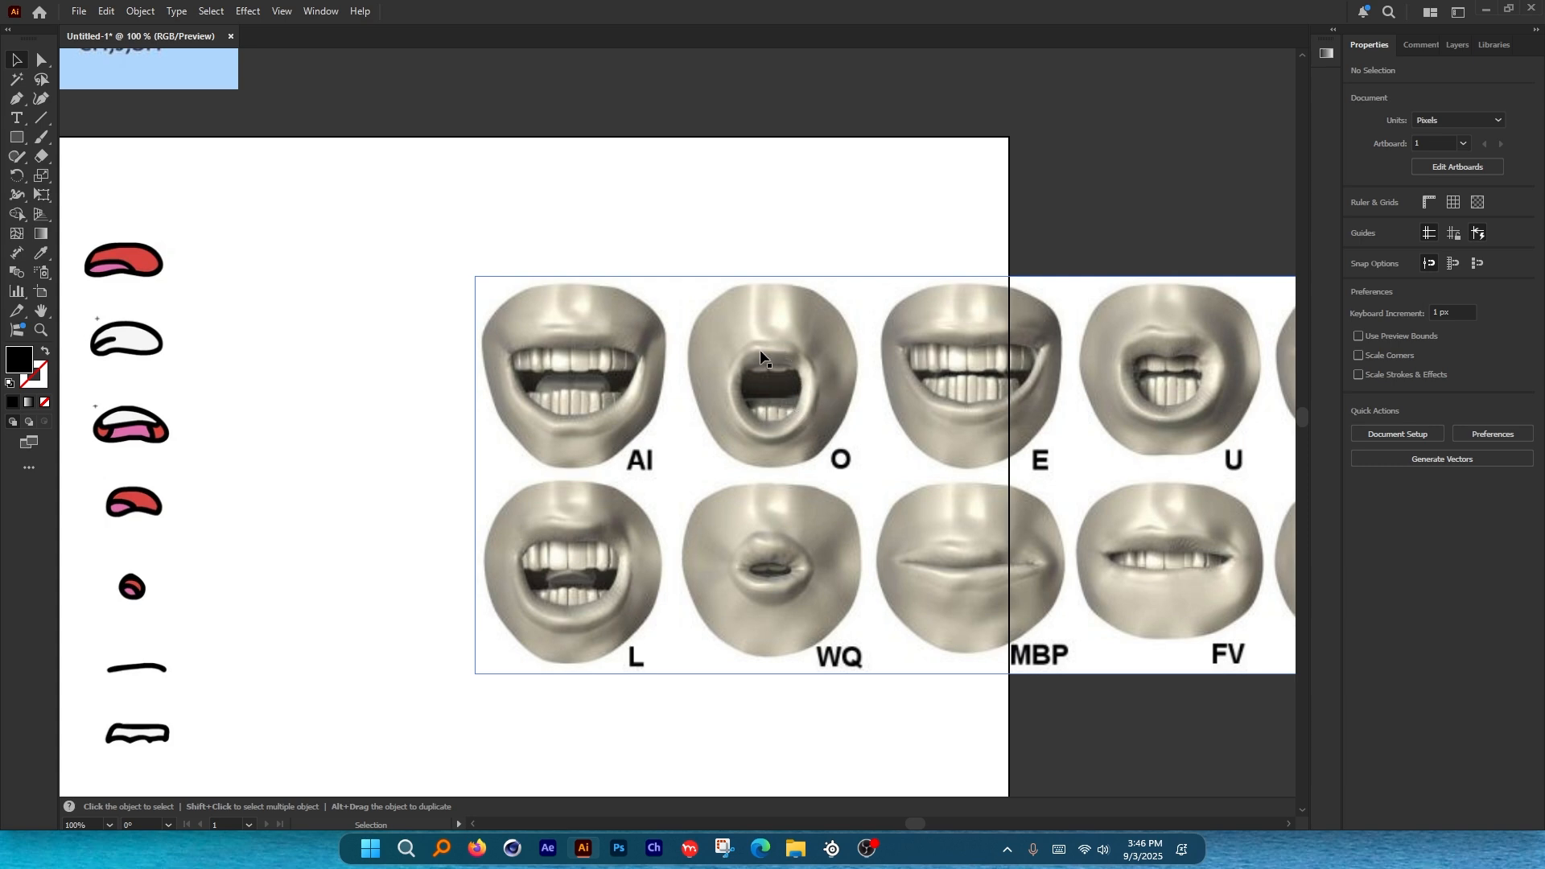
{"action": "scroll", "coordinate": [809, 375], "scroll_direction": "down", "scroll_amount": 3}
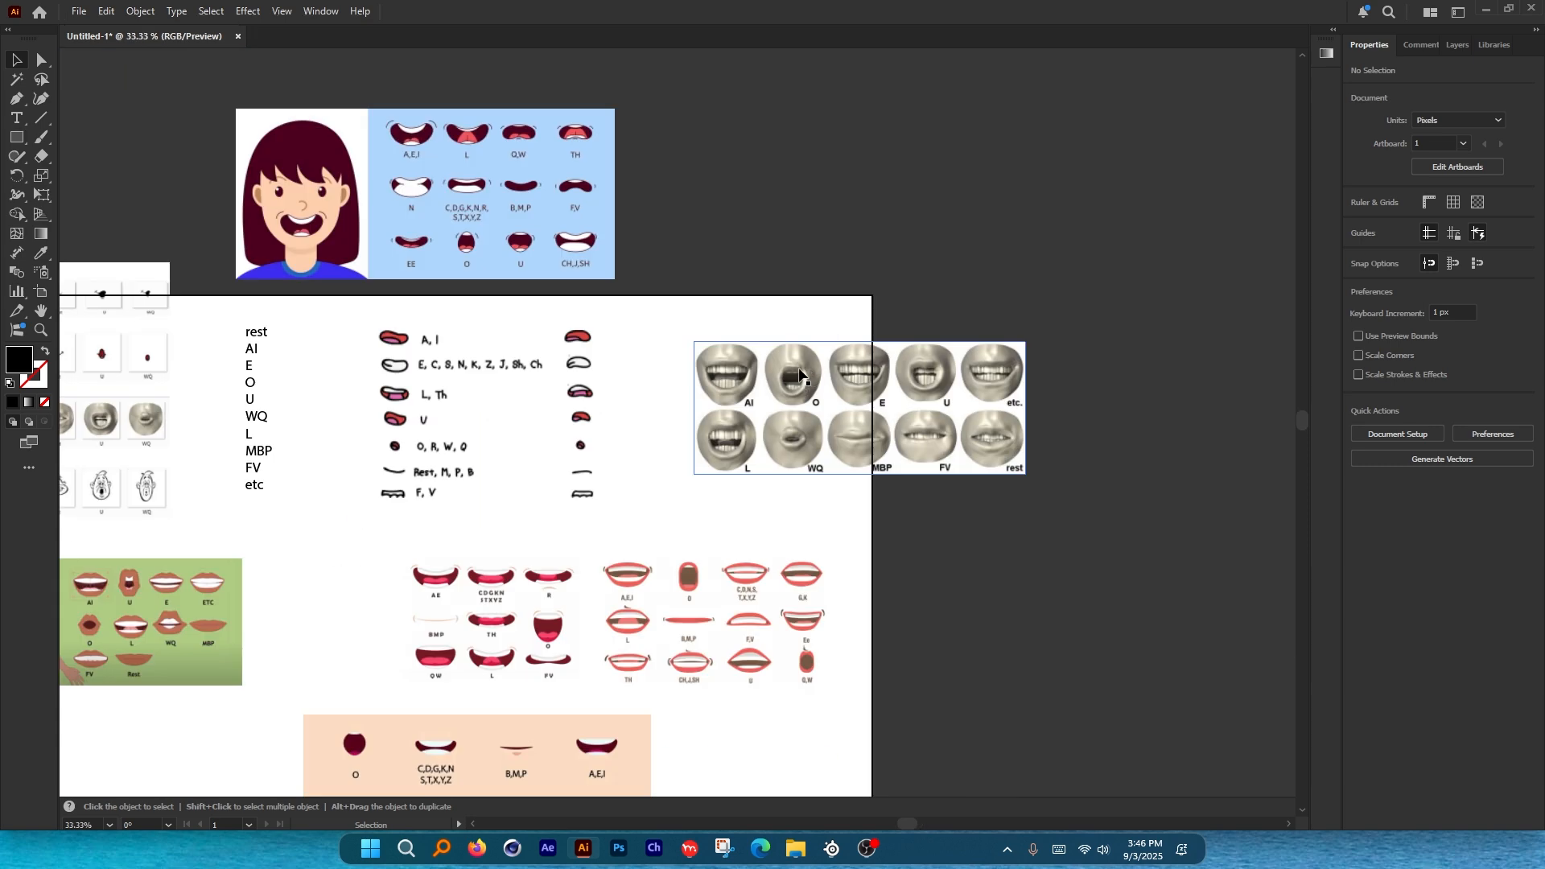
{"action": "scroll", "coordinate": [386, 434], "scroll_direction": "up", "scroll_amount": 2}
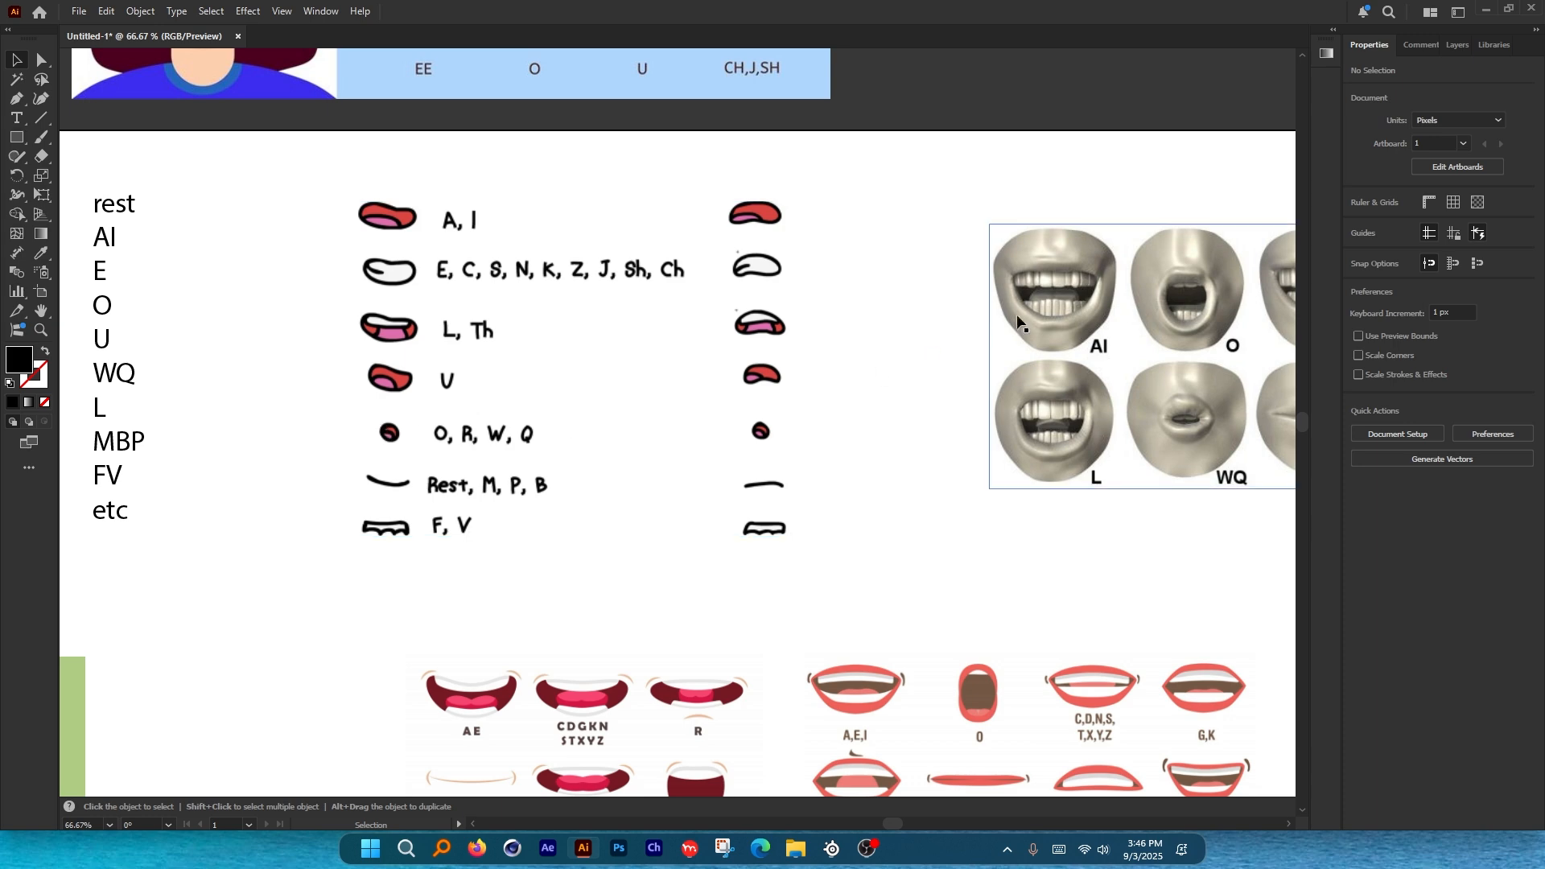
{"action": "scroll", "coordinate": [421, 291], "scroll_direction": "up", "scroll_amount": 1}
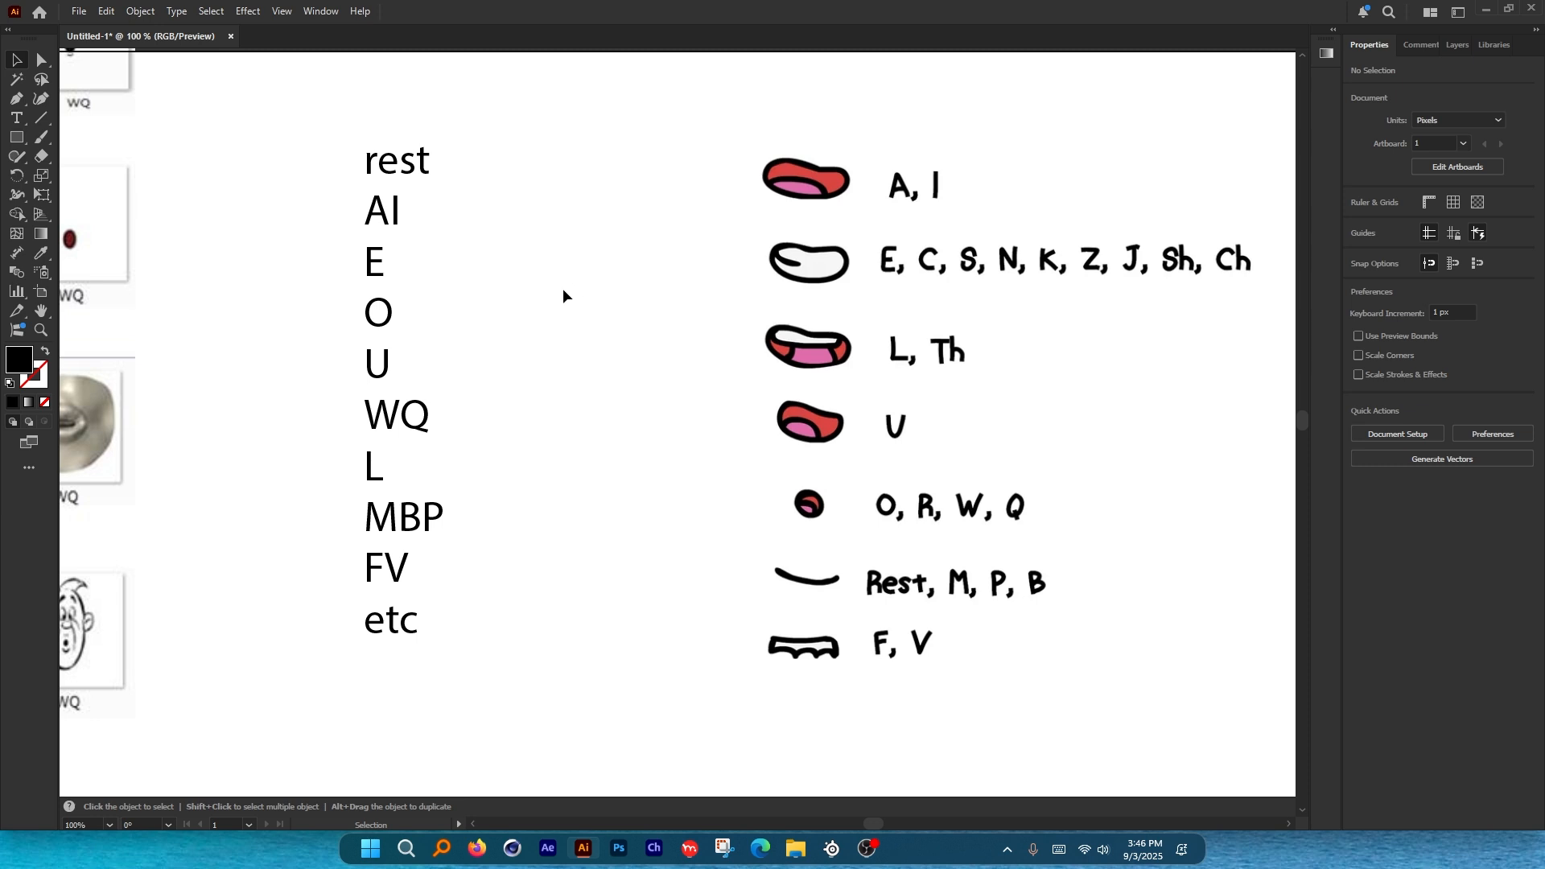
{"action": "left_click_drag", "start_coordinate": [279, 108], "coordinate": [330, 95]}
Nudge the lip-sync chart image closer to the label list.
{"action": "mouse_move", "coordinate": [653, 363]}
{"action": "left_mouse_down"}
{"action": "mouse_move", "coordinate": [629, 360]}
{"action": "mouse_move", "coordinate": [659, 384]}
{"action": "mouse_move", "coordinate": [639, 389]}
{"action": "left_mouse_up"}
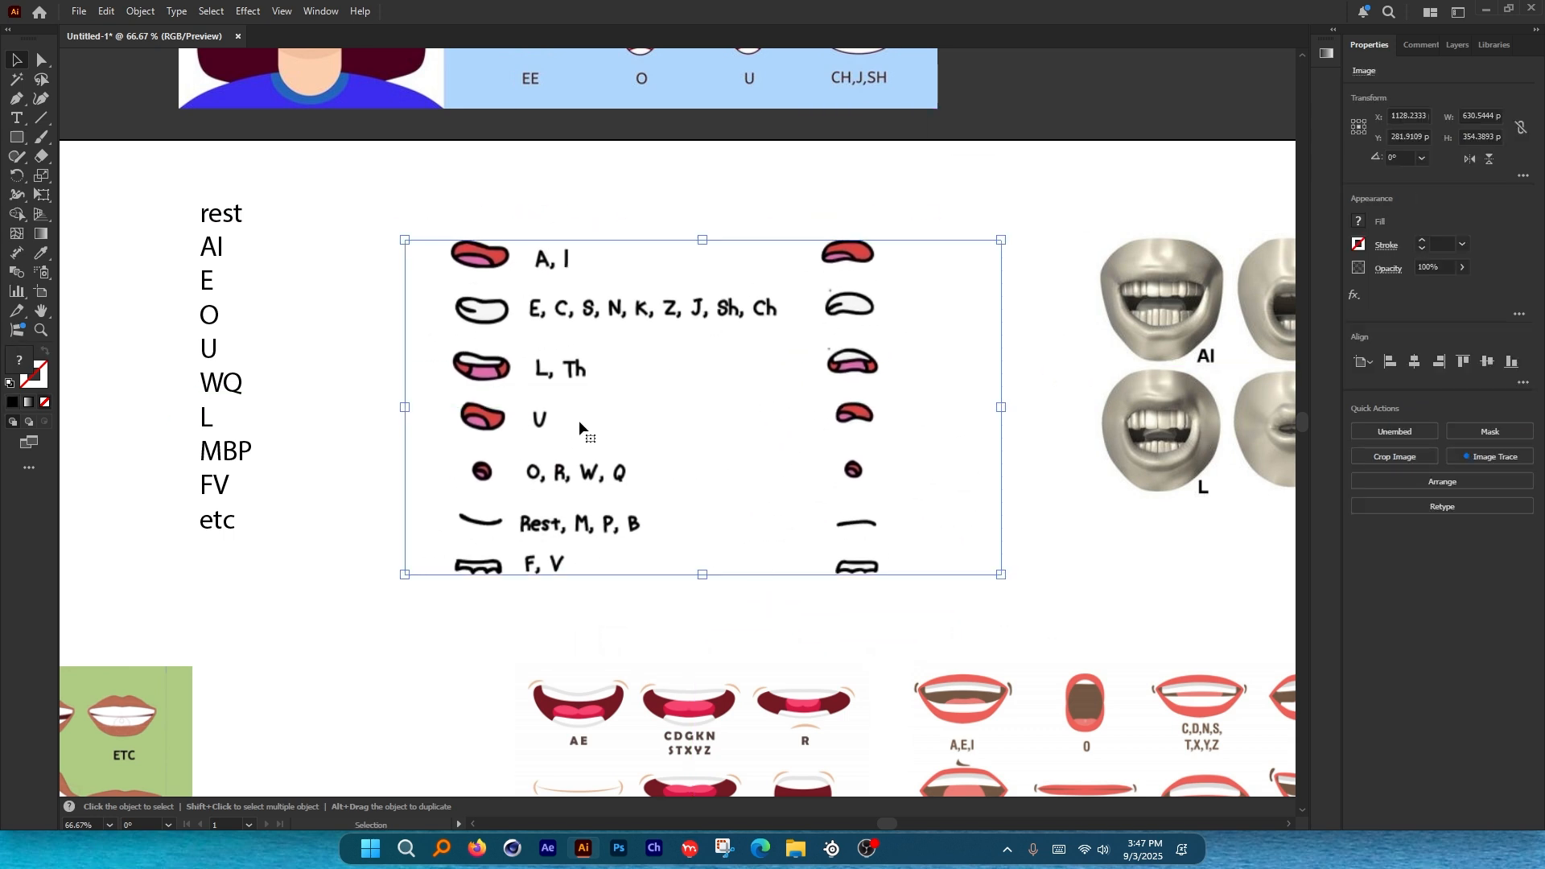
{"action": "scroll", "coordinate": [626, 425], "scroll_direction": "up", "scroll_amount": 1}
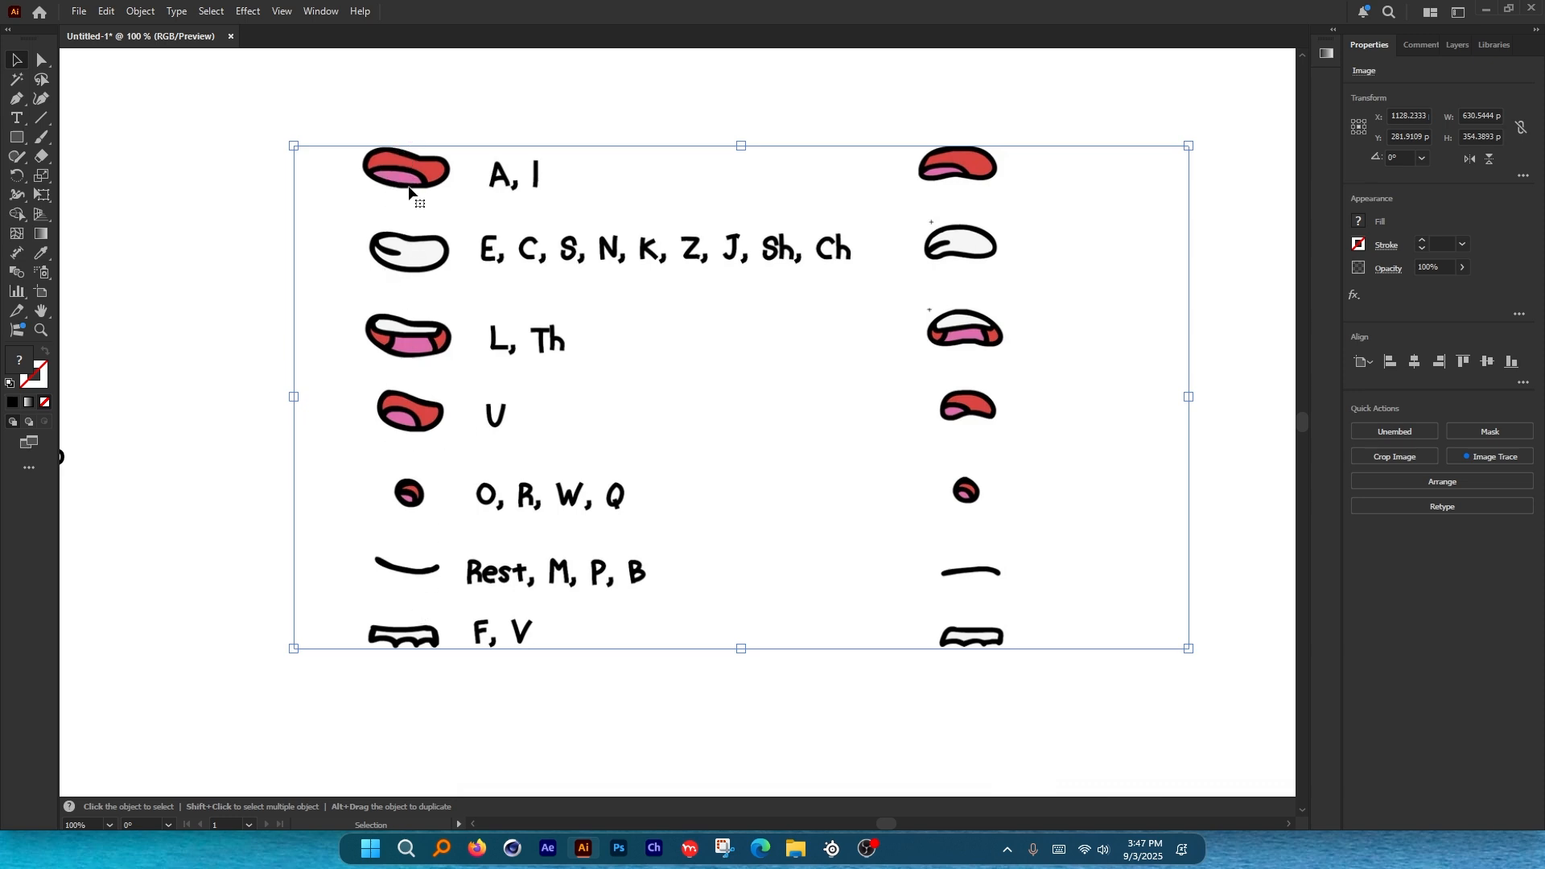
{"action": "scroll", "coordinate": [780, 263], "scroll_direction": "down", "scroll_amount": 3}
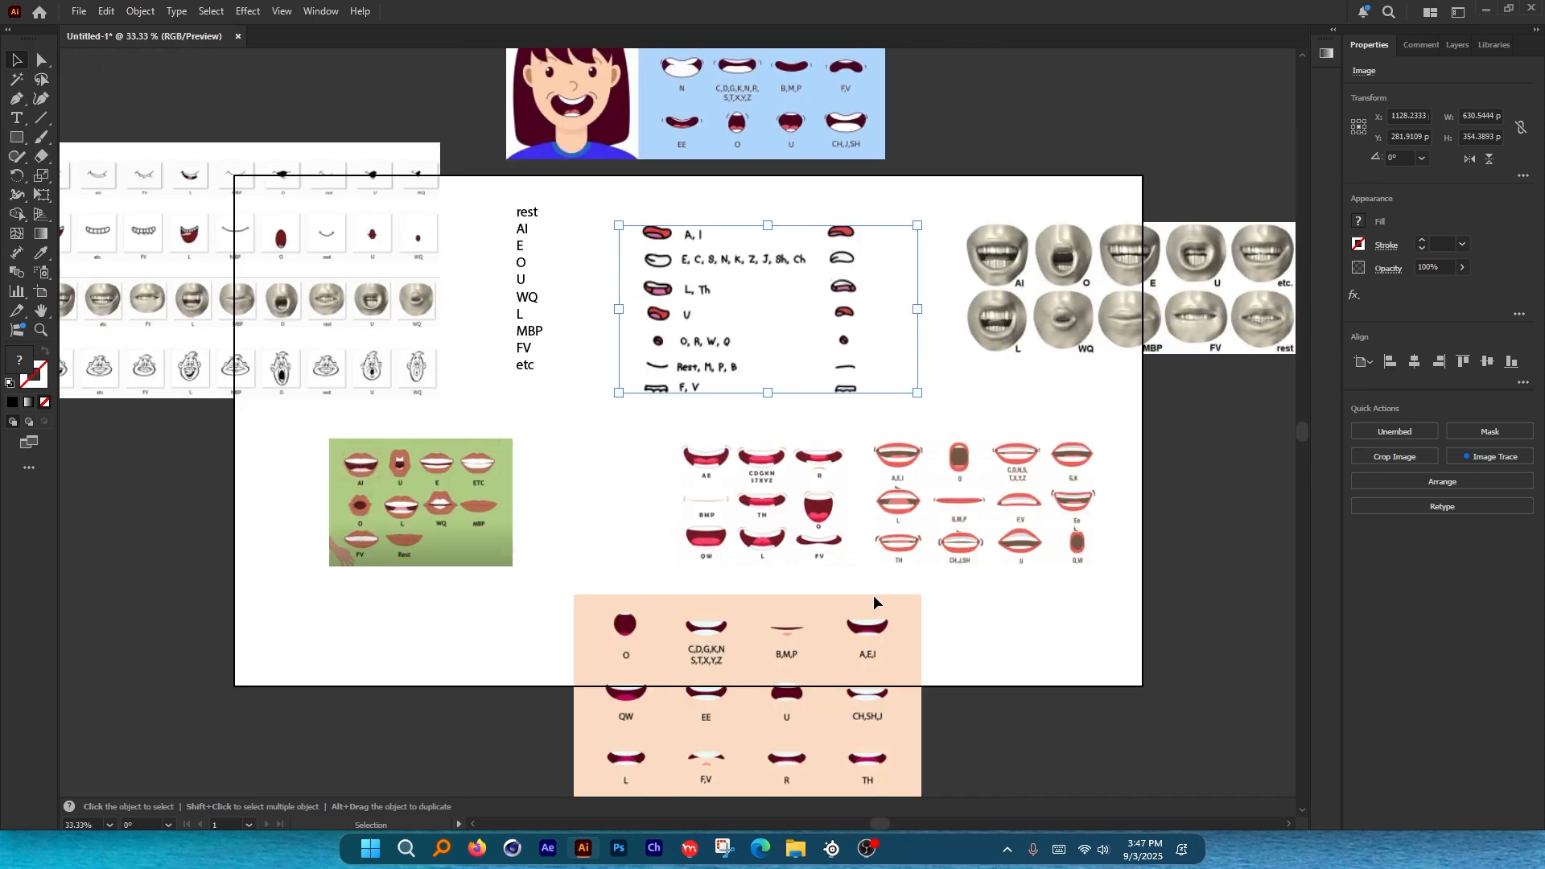
{"action": "scroll", "coordinate": [581, 575], "scroll_direction": "down", "scroll_amount": 2}
{"action": "scroll", "coordinate": [555, 442], "scroll_direction": "up", "scroll_amount": 1}
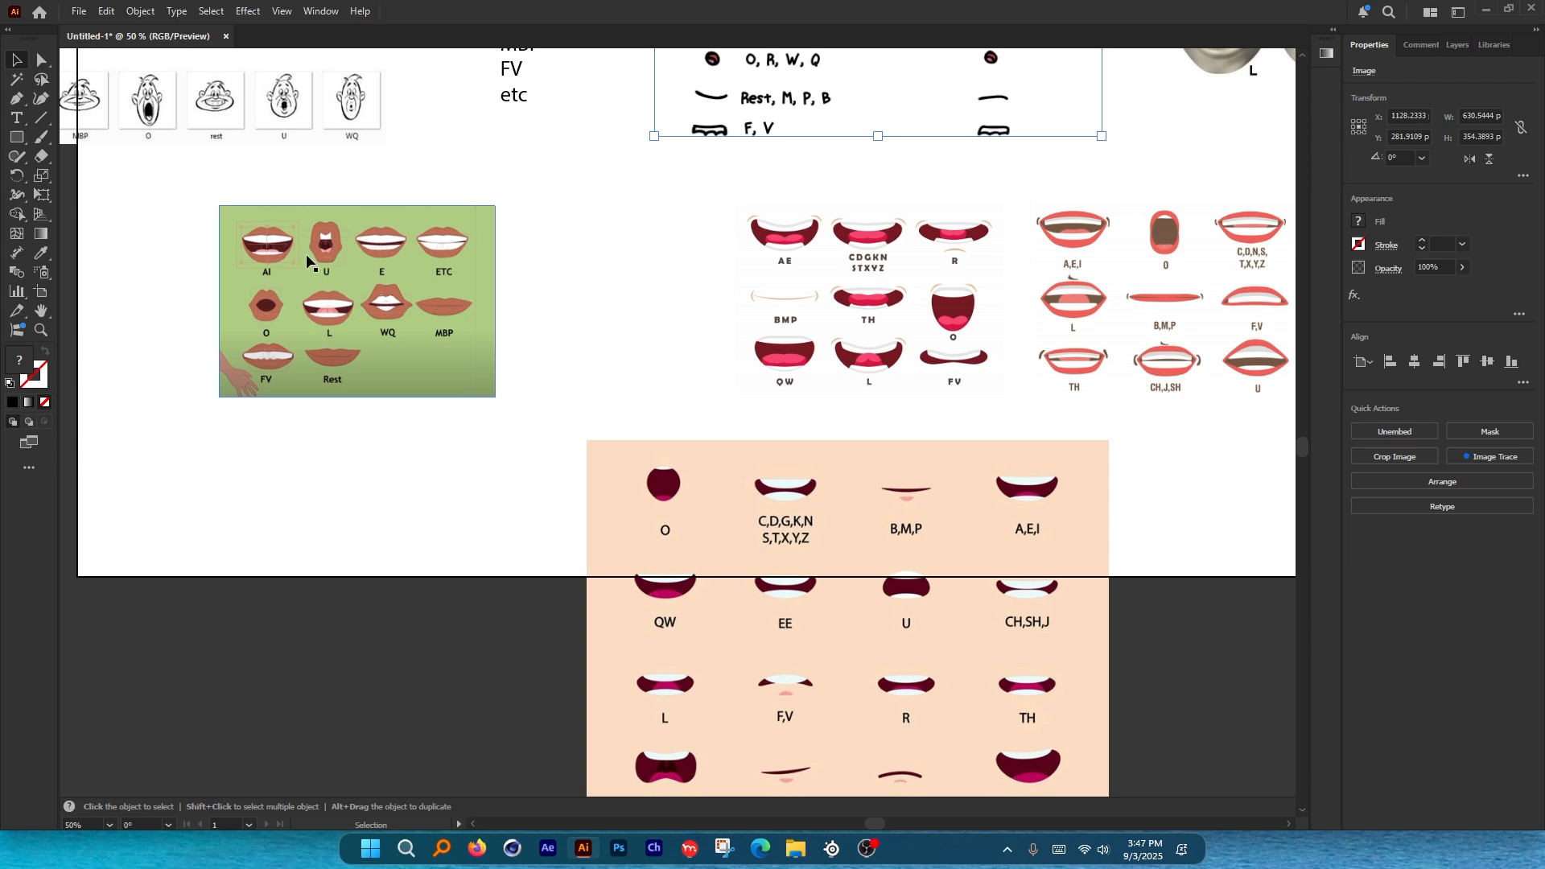
Pan across the lower mouth charts, then bring up the Reddit chart post in the browser.
{"action": "key", "text": "space"}
{"action": "left_click_drag", "start_coordinate": [1033, 316], "coordinate": [792, 349]}
{"action": "key", "text": "space"}
{"action": "left_click_drag", "start_coordinate": [720, 625], "coordinate": [679, 650]}
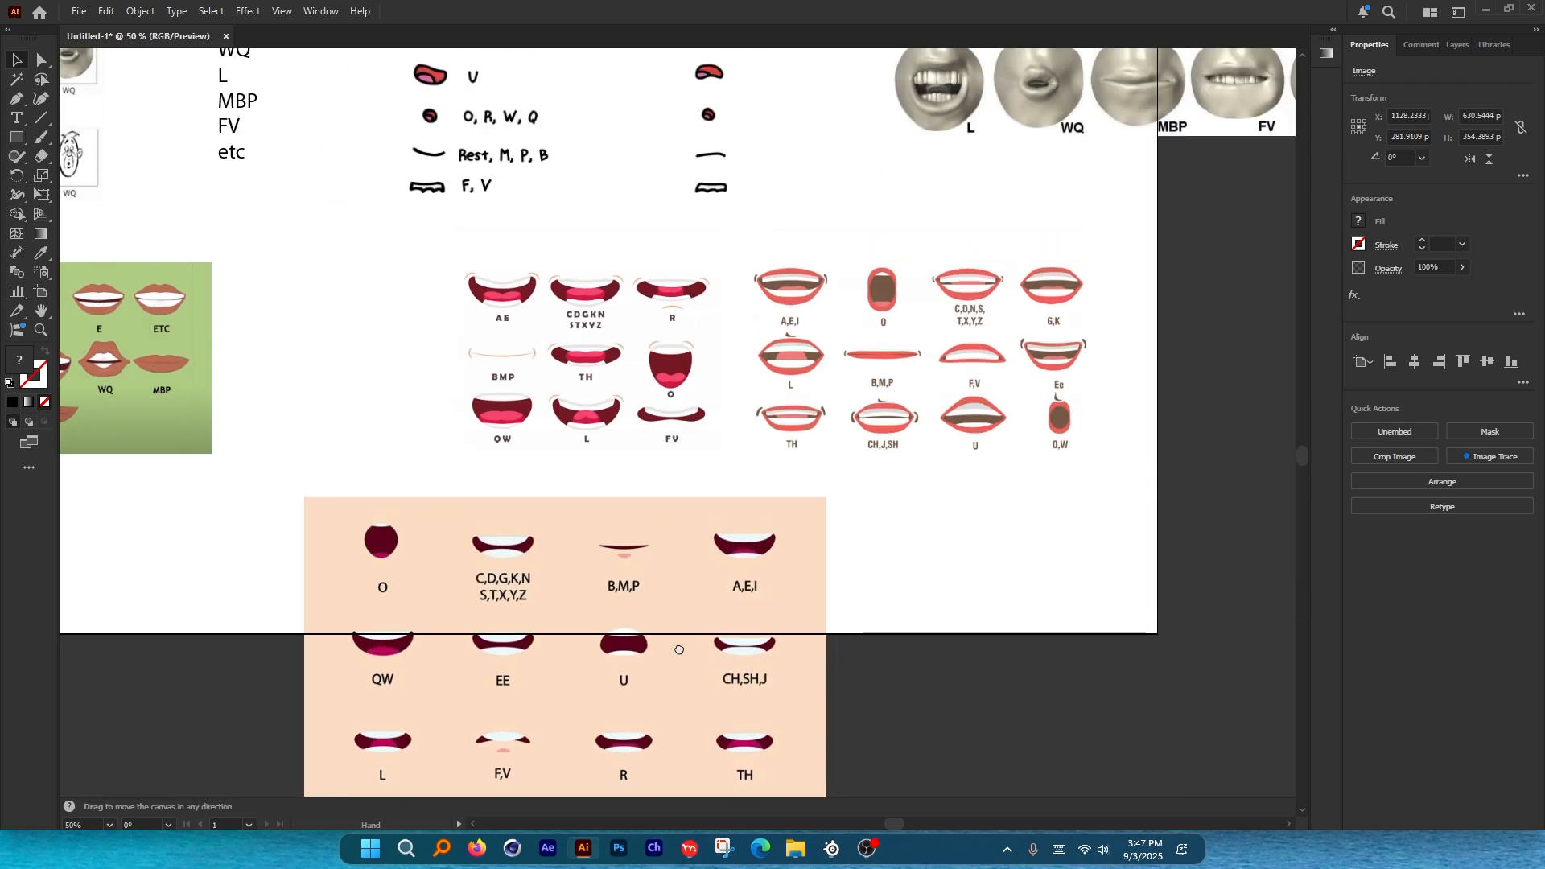
{"action": "left_click_drag", "start_coordinate": [741, 325], "coordinate": [792, 600]}
{"action": "scroll", "coordinate": [407, 296], "scroll_direction": "up", "scroll_amount": 2}
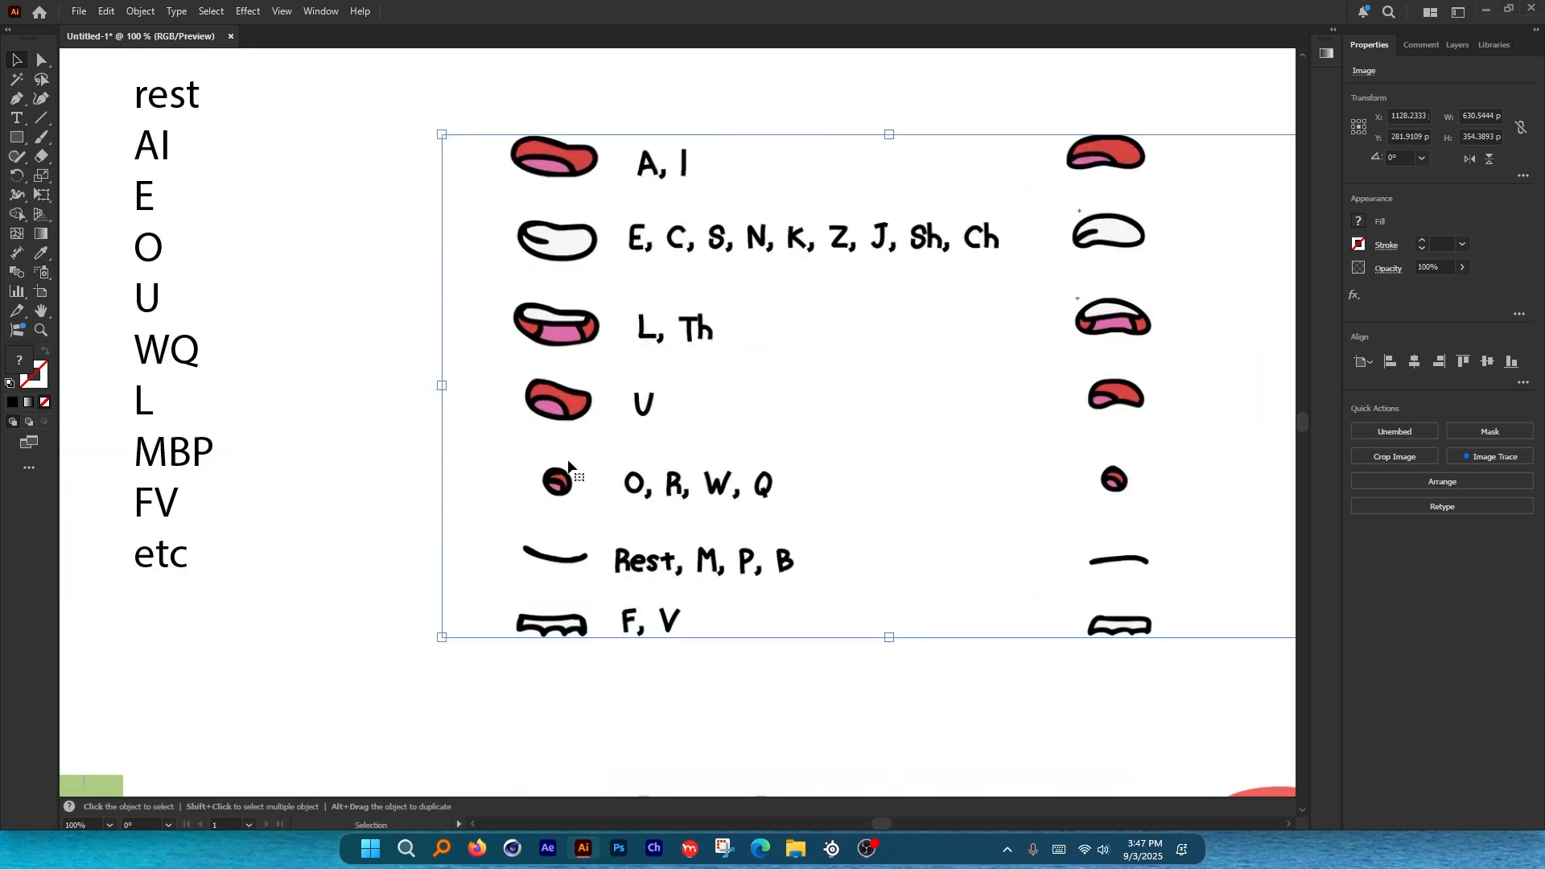
{"action": "key", "text": "alt+Tab"}
{"action": "scroll", "coordinate": [355, 372], "scroll_direction": "up", "scroll_amount": 1}
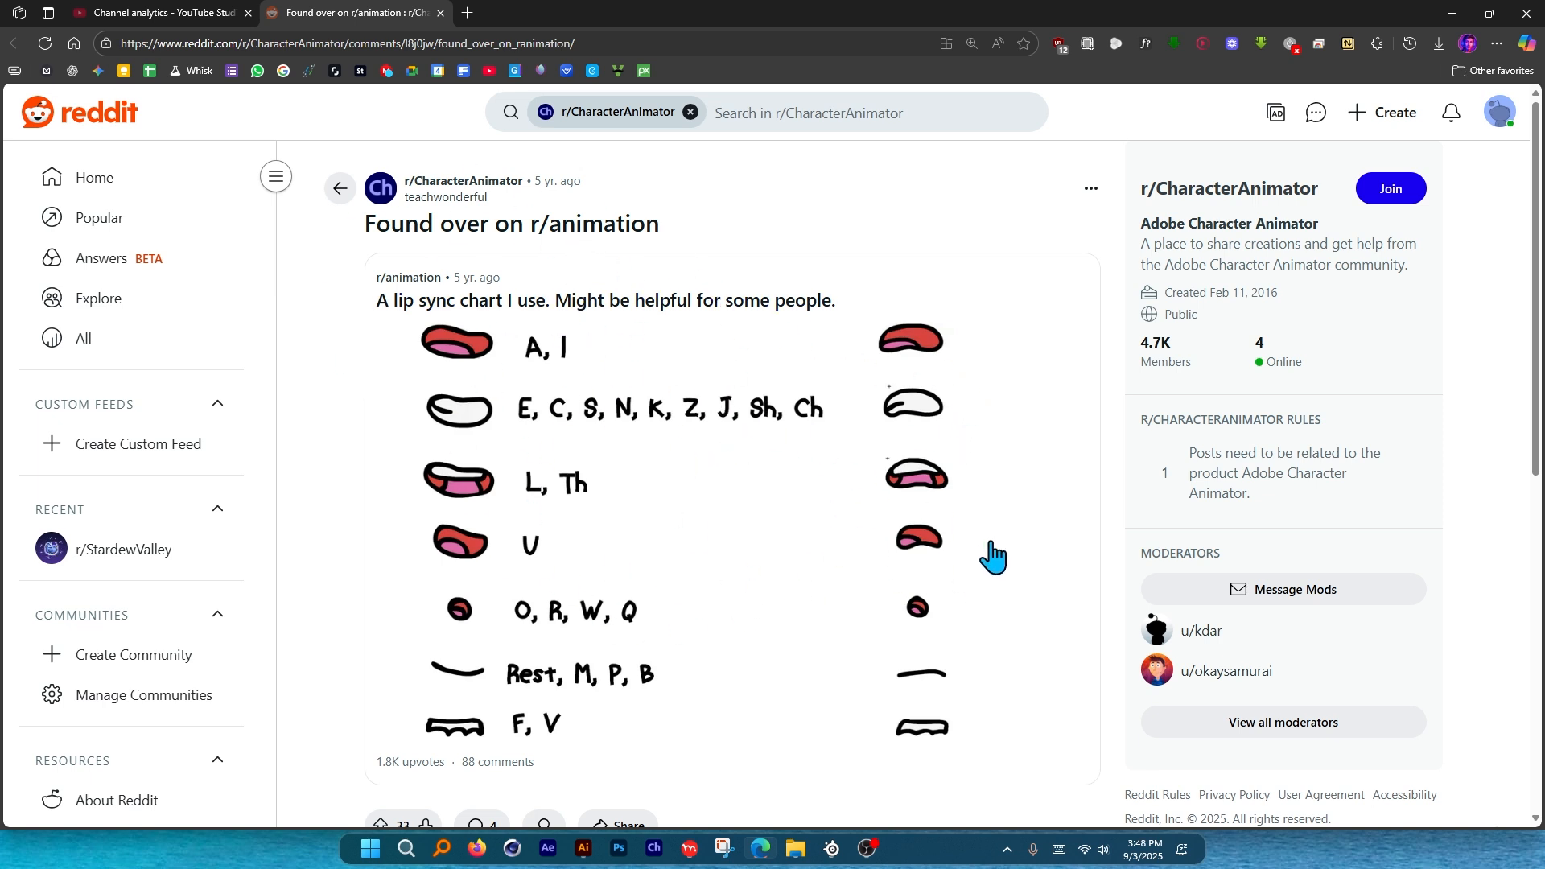
Circle the left and right mouth columns with the screen pen, then clear the marks.
{"action": "key", "text": "ctrl+alt+g"}
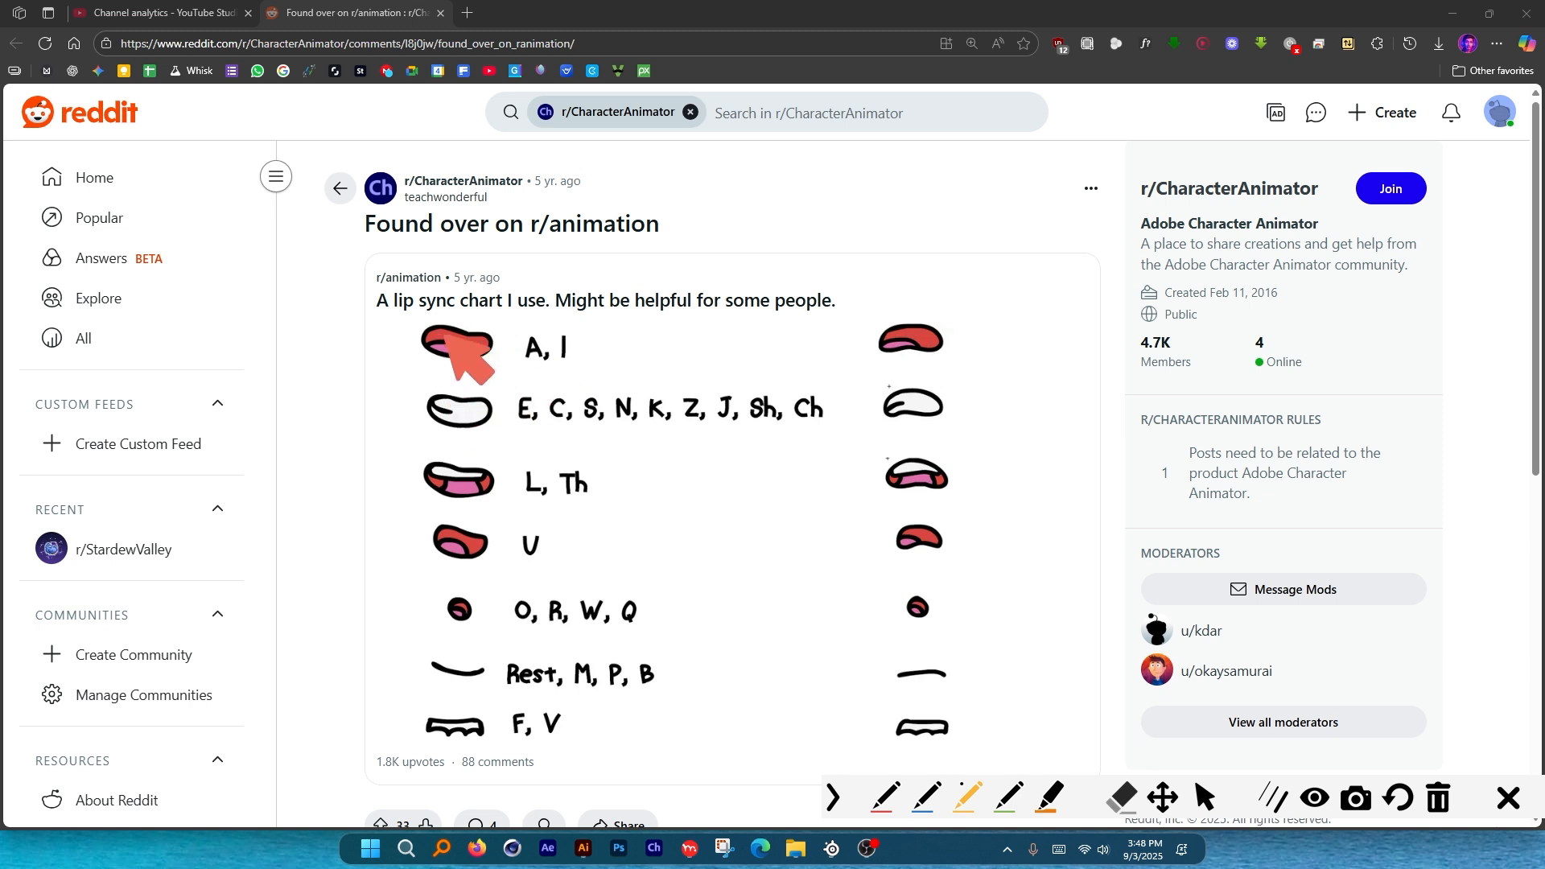
{"action": "mouse_move", "coordinate": [529, 311]}
{"action": "left_mouse_down"}
{"action": "mouse_move", "coordinate": [467, 311]}
{"action": "mouse_move", "coordinate": [380, 748]}
{"action": "mouse_move", "coordinate": [495, 354]}
{"action": "left_mouse_up"}
{"action": "mouse_move", "coordinate": [931, 287]}
{"action": "left_mouse_down"}
{"action": "mouse_move", "coordinate": [867, 300]}
{"action": "mouse_move", "coordinate": [994, 321]}
{"action": "mouse_move", "coordinate": [815, 652]}
{"action": "mouse_move", "coordinate": [978, 294]}
{"action": "left_mouse_up"}
{"action": "key", "text": "ctrl+z"}
Re-circle both mouth columns and mark the top-right mouth on the Reddit chart.
{"action": "key", "text": "ctrl+z"}
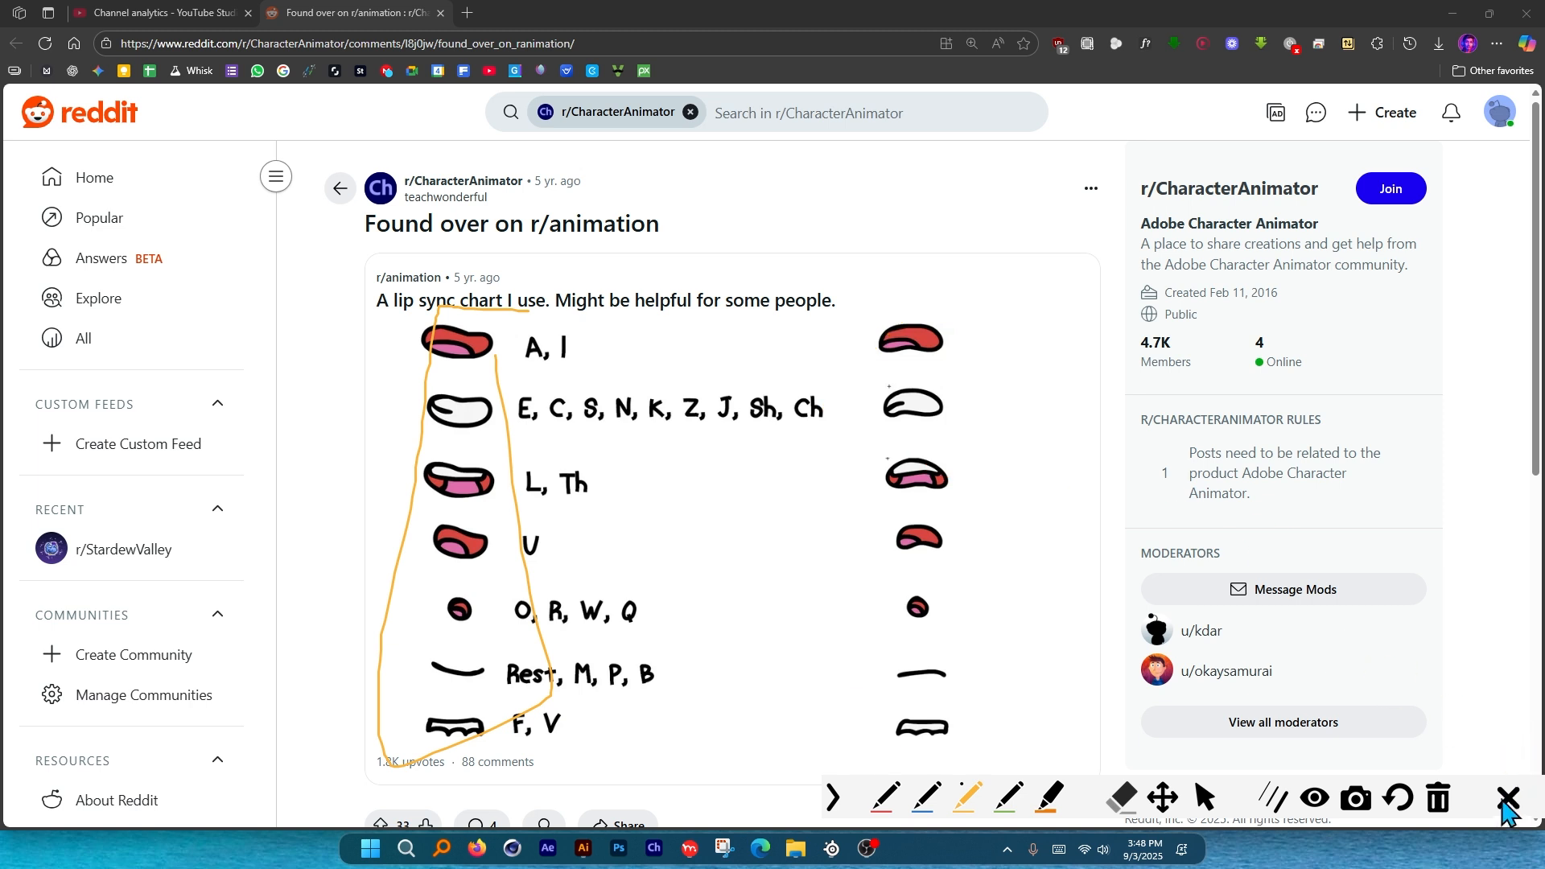
{"action": "left_click", "coordinate": [1505, 799]}
{"action": "mouse_move", "coordinate": [962, 300]}
{"action": "left_mouse_down"}
{"action": "mouse_move", "coordinate": [842, 547]}
{"action": "mouse_move", "coordinate": [997, 759]}
{"action": "mouse_move", "coordinate": [986, 314]}
{"action": "left_mouse_up"}
{"action": "mouse_move", "coordinate": [507, 283]}
{"action": "left_mouse_down"}
{"action": "mouse_move", "coordinate": [362, 284]}
{"action": "mouse_move", "coordinate": [354, 544]}
{"action": "mouse_move", "coordinate": [371, 771]}
{"action": "mouse_move", "coordinate": [546, 737]}
{"action": "mouse_move", "coordinate": [493, 265]}
{"action": "left_mouse_up"}
{"action": "key", "text": "ctrl+z"}
{"action": "key", "text": "ctrl+z"}
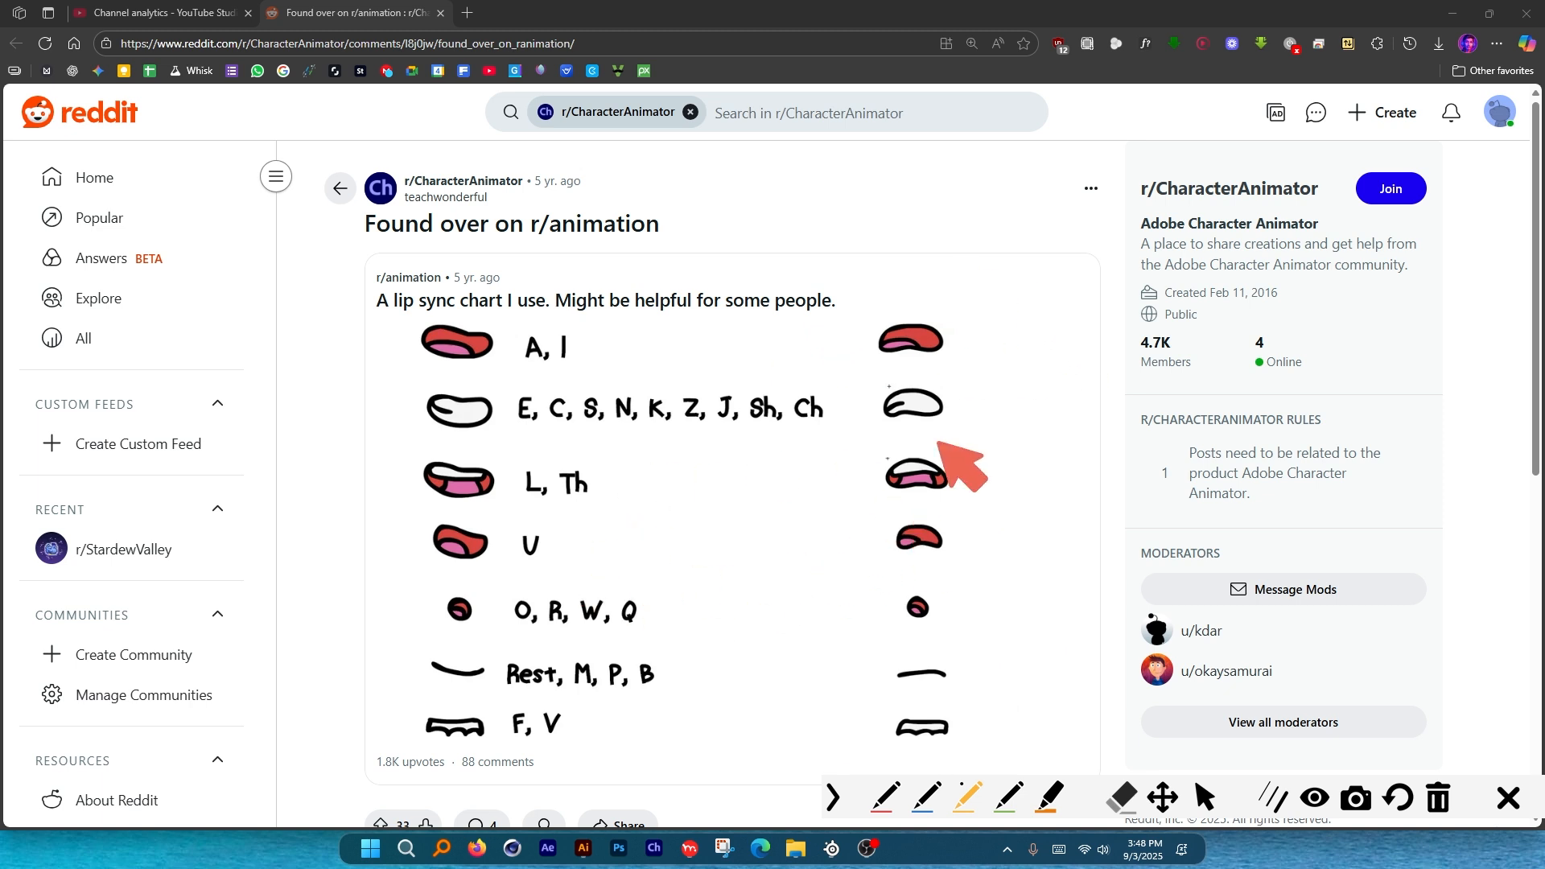
{"action": "mouse_move", "coordinate": [964, 297]}
{"action": "left_mouse_down"}
{"action": "mouse_move", "coordinate": [865, 475]}
{"action": "mouse_move", "coordinate": [990, 708]}
{"action": "mouse_move", "coordinate": [970, 286]}
{"action": "left_mouse_up"}
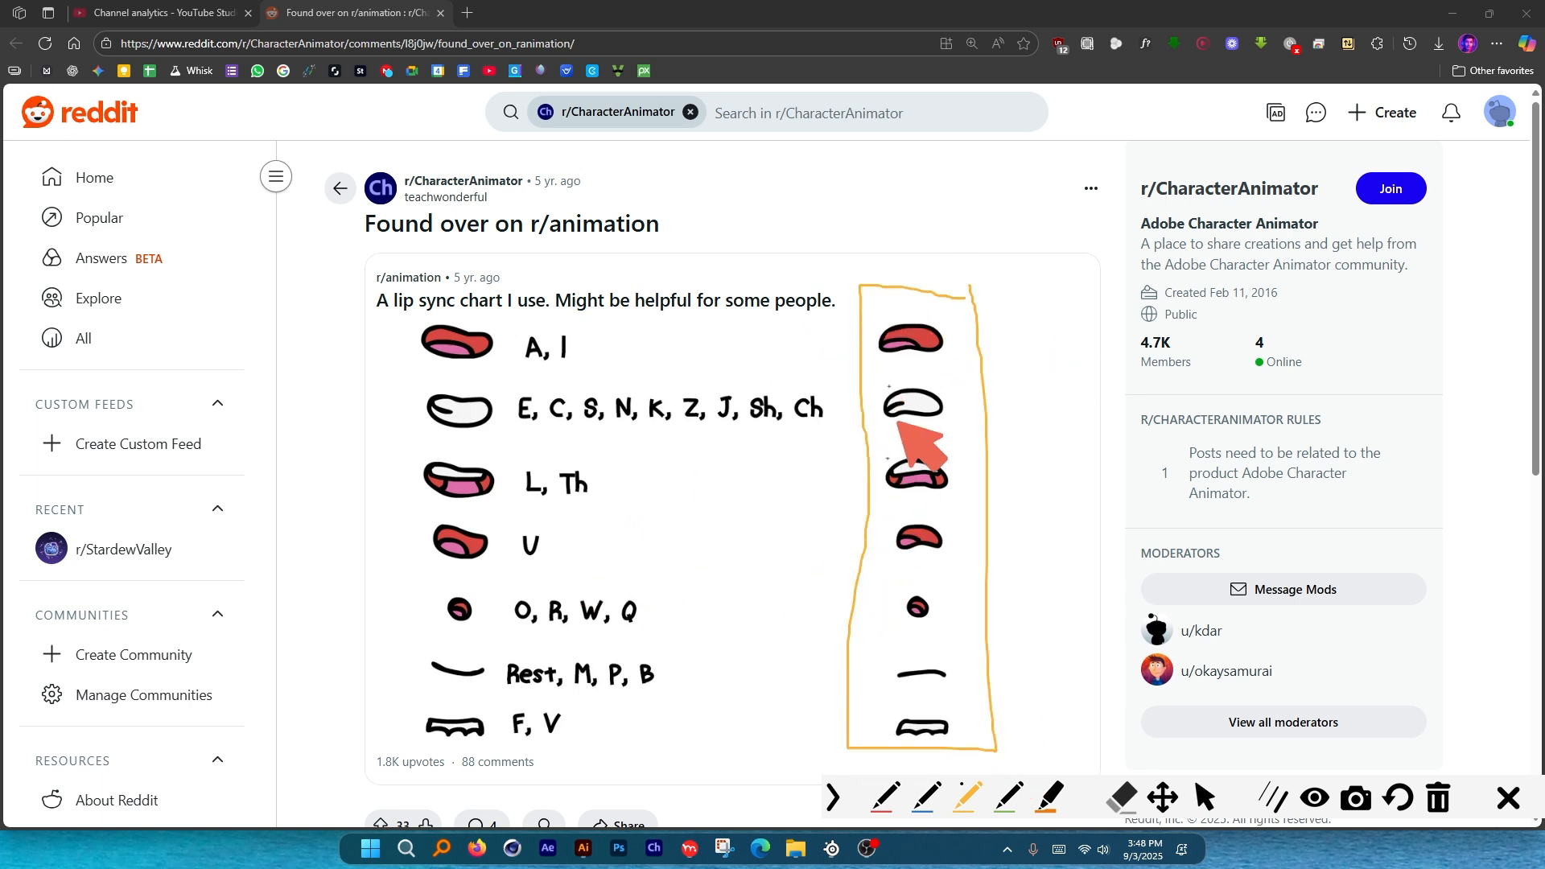
{"action": "left_click_drag", "start_coordinate": [1016, 338], "coordinate": [1085, 320]}
{"action": "key", "text": "ctrl+z"}
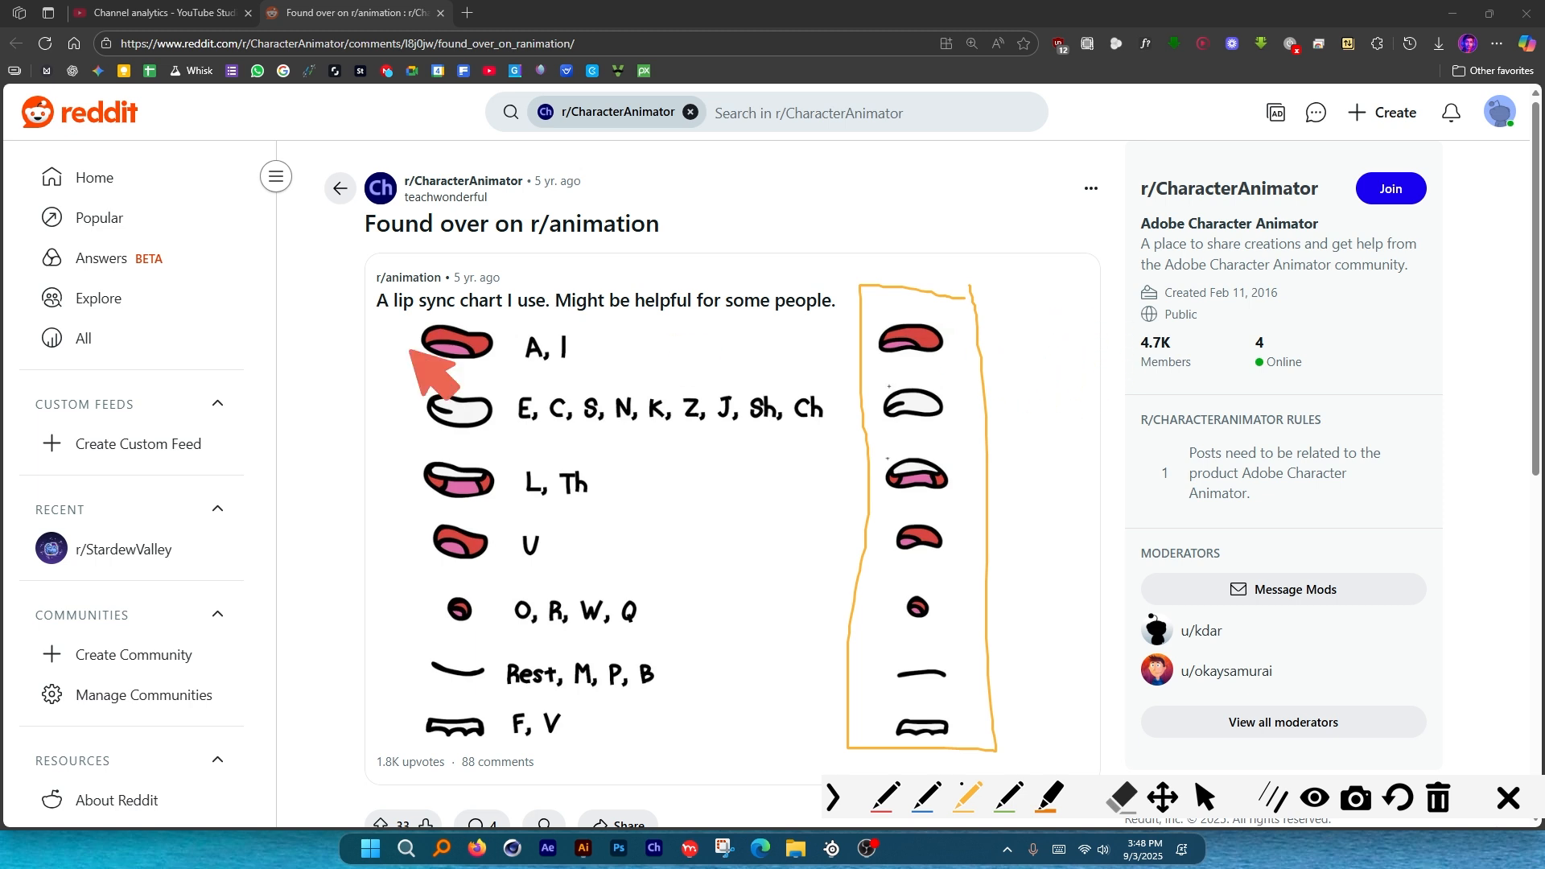
{"action": "mouse_move", "coordinate": [1009, 323]}
{"action": "left_mouse_down"}
{"action": "mouse_move", "coordinate": [1052, 350]}
{"action": "mouse_move", "coordinate": [1010, 323]}
{"action": "left_mouse_up"}
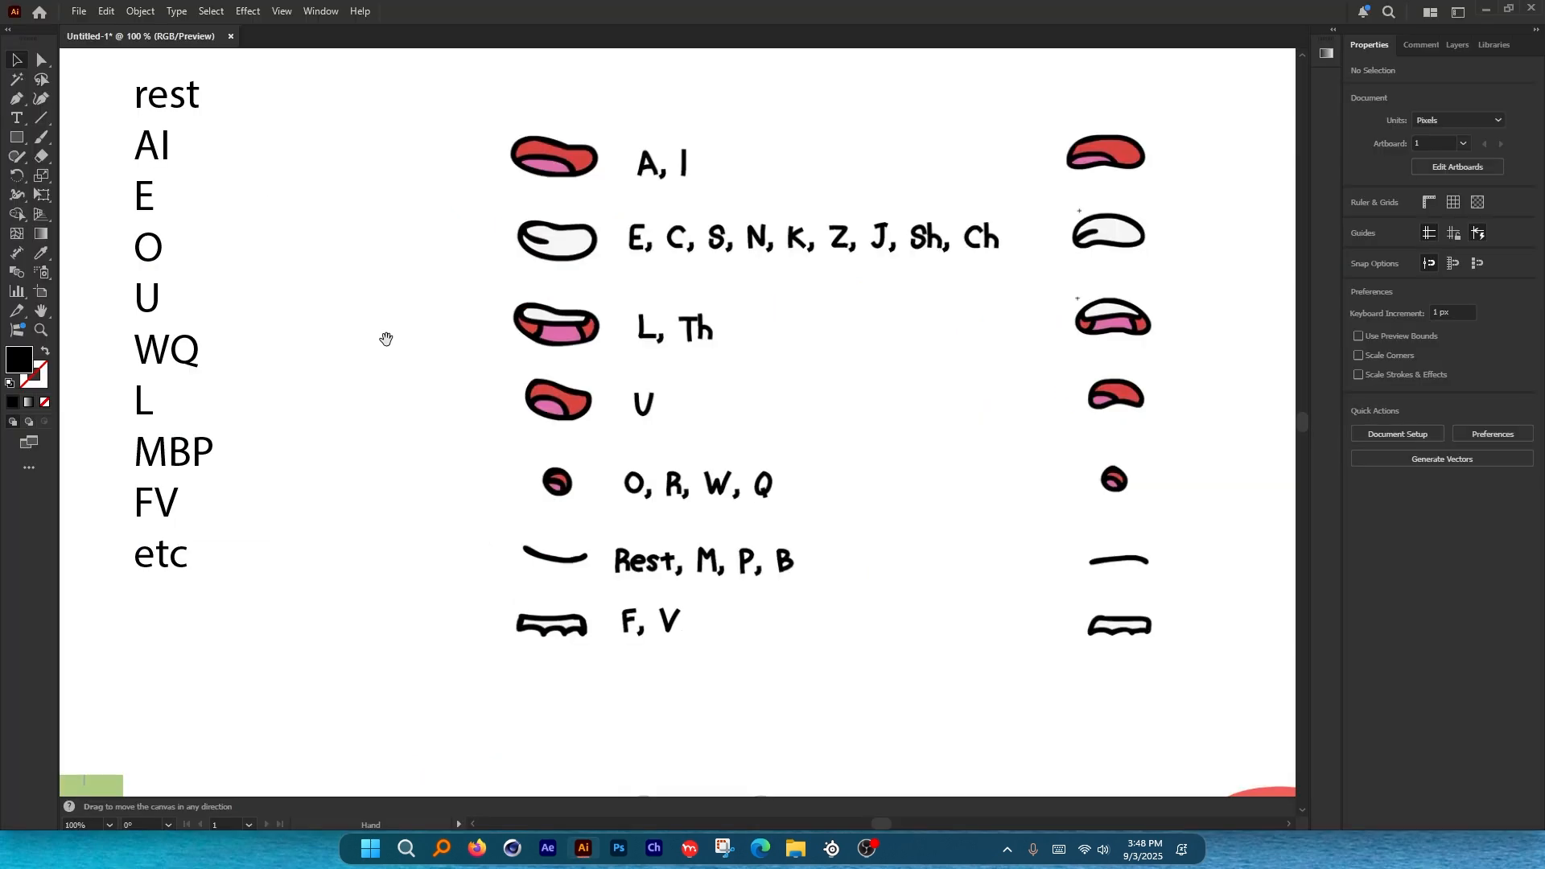
{"action": "scroll", "coordinate": [856, 465], "scroll_direction": "down", "scroll_amount": 1}
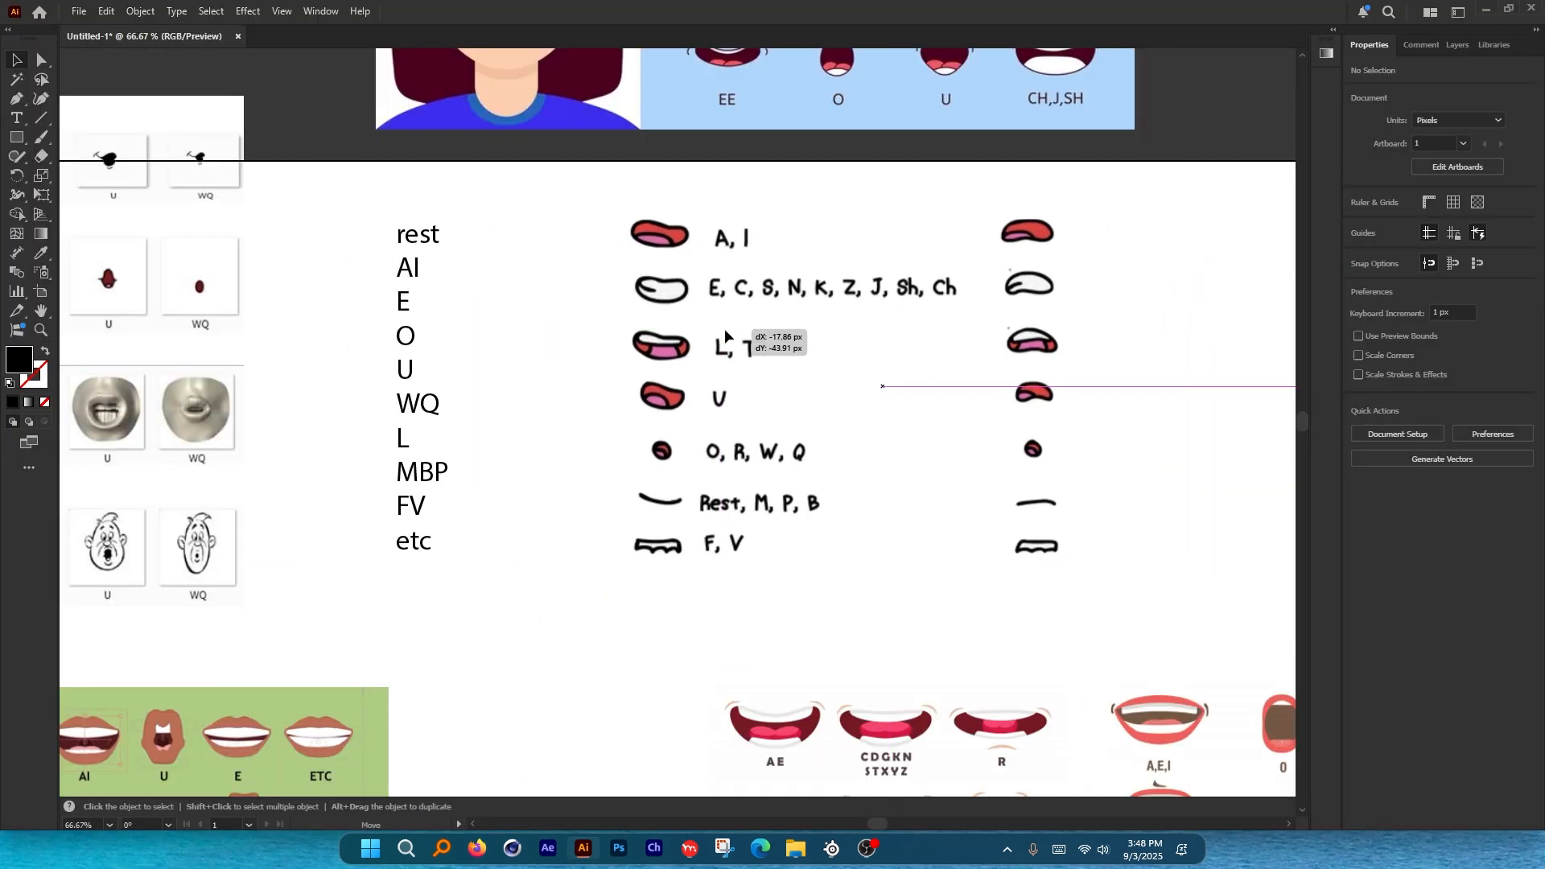
{"action": "left_click", "coordinate": [666, 235]}
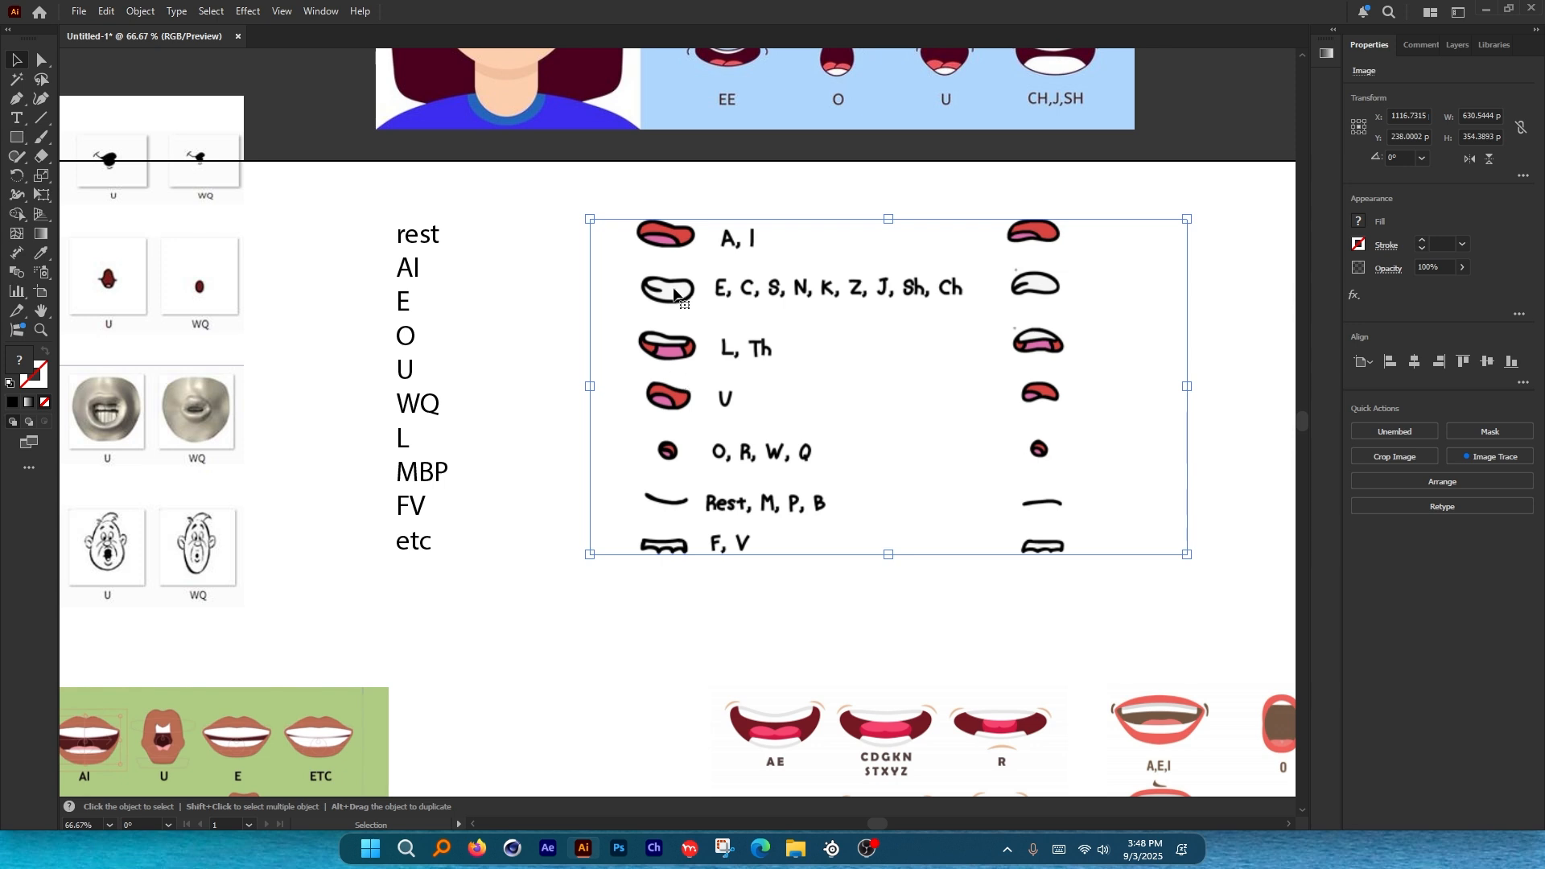
{"action": "left_click_drag", "start_coordinate": [729, 340], "coordinate": [870, 340]}
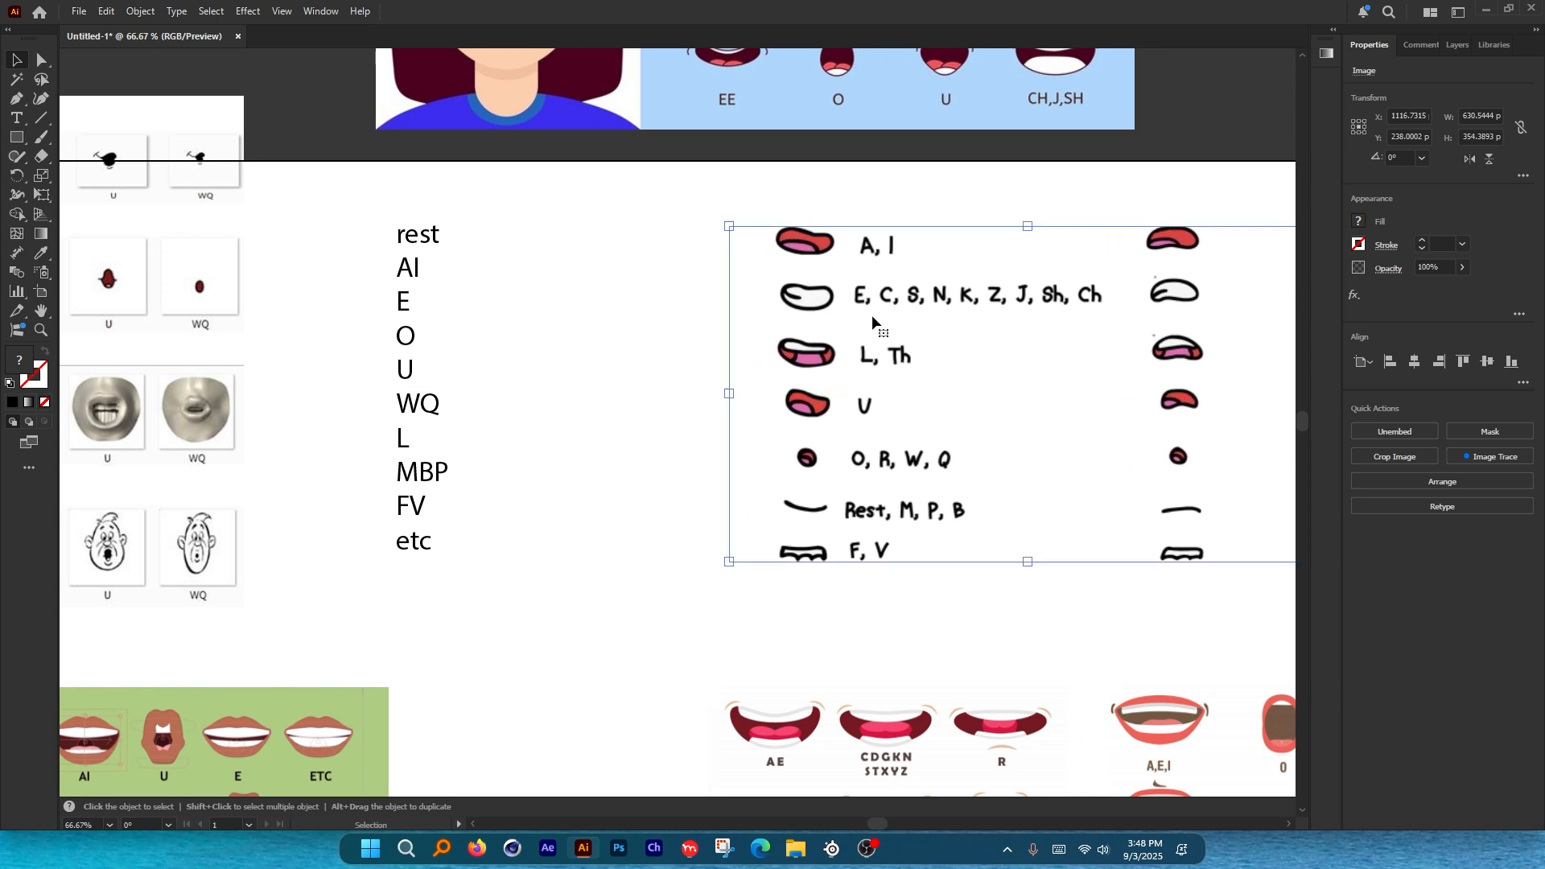
{"action": "left_click", "coordinate": [616, 307]}
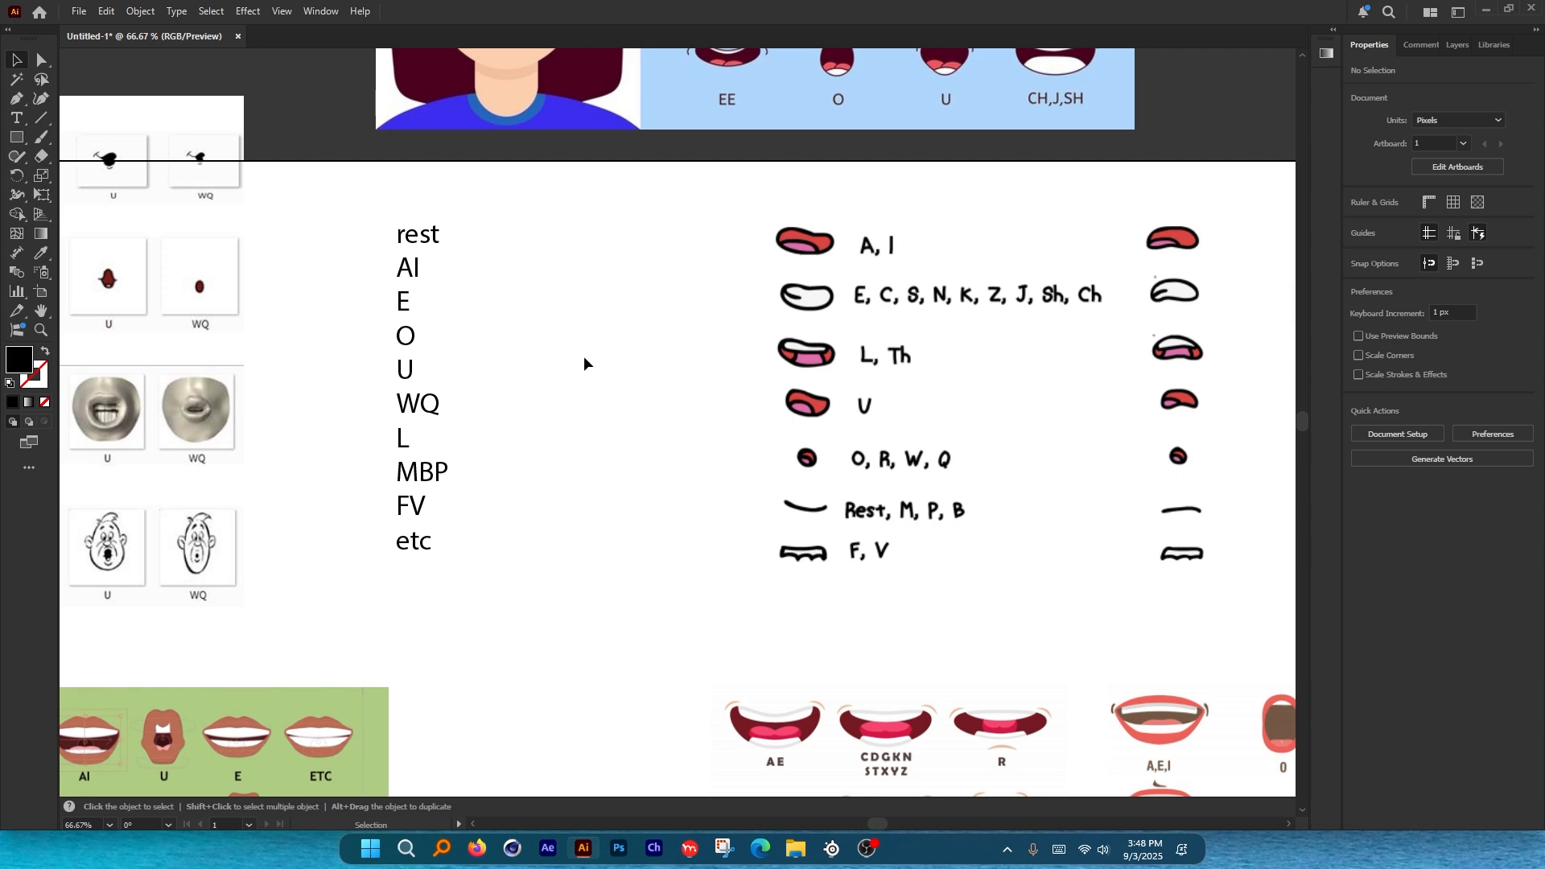
{"action": "key", "text": "space"}
{"action": "left_click_drag", "start_coordinate": [583, 356], "coordinate": [634, 322]}
{"action": "scroll", "coordinate": [630, 322], "scroll_direction": "down", "scroll_amount": 2}
{"action": "key", "text": "space"}
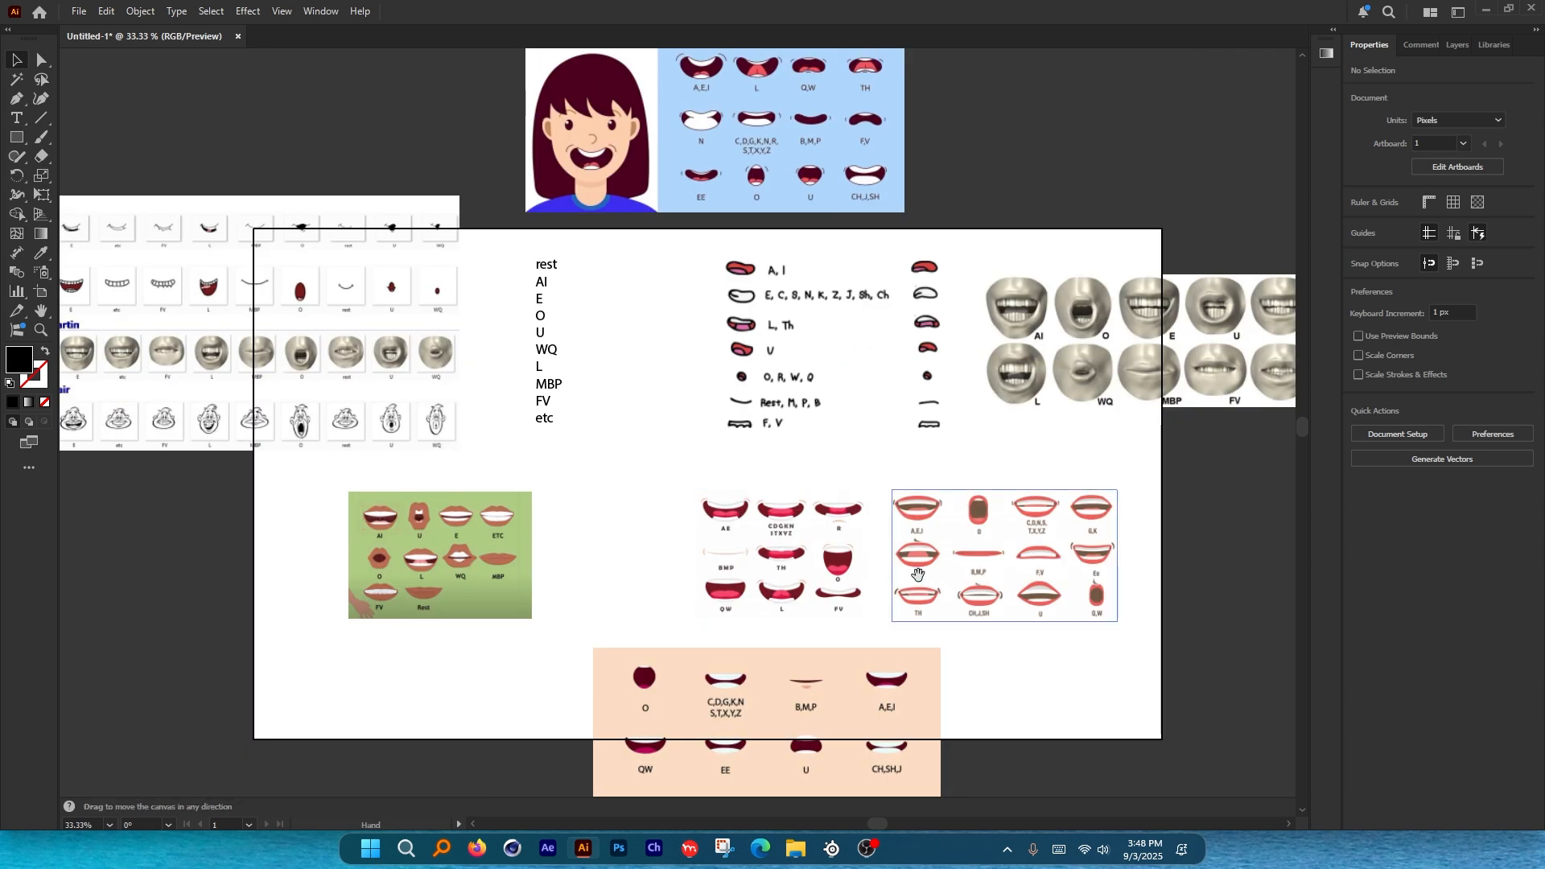
{"action": "left_click_drag", "start_coordinate": [917, 574], "coordinate": [735, 542]}
{"action": "scroll", "coordinate": [698, 549], "scroll_direction": "up", "scroll_amount": 2}
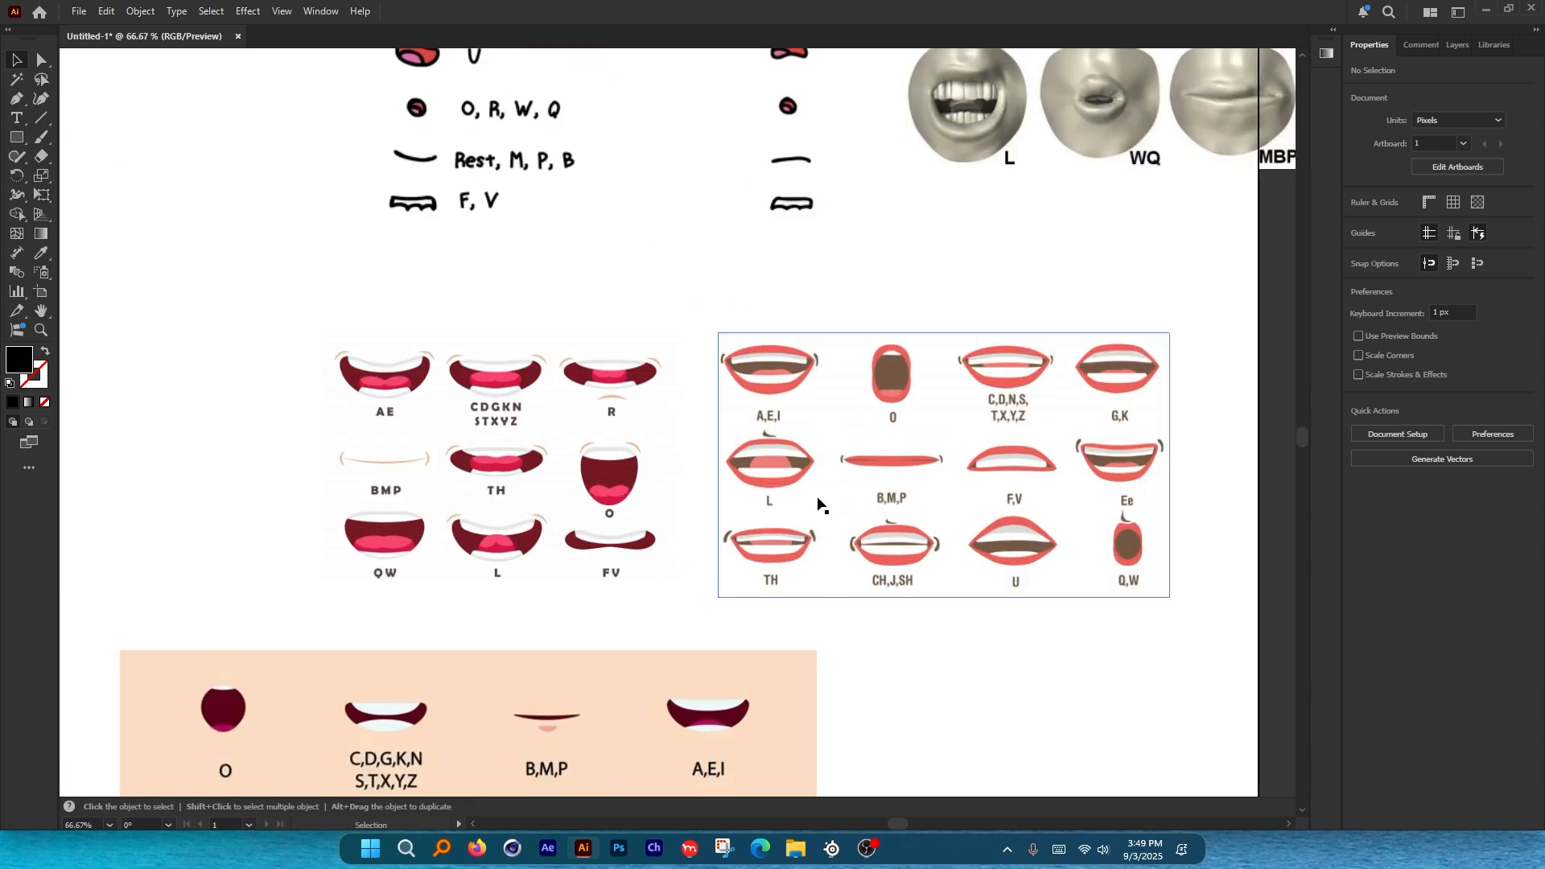
{"action": "key", "text": "ctrl+alt+g"}
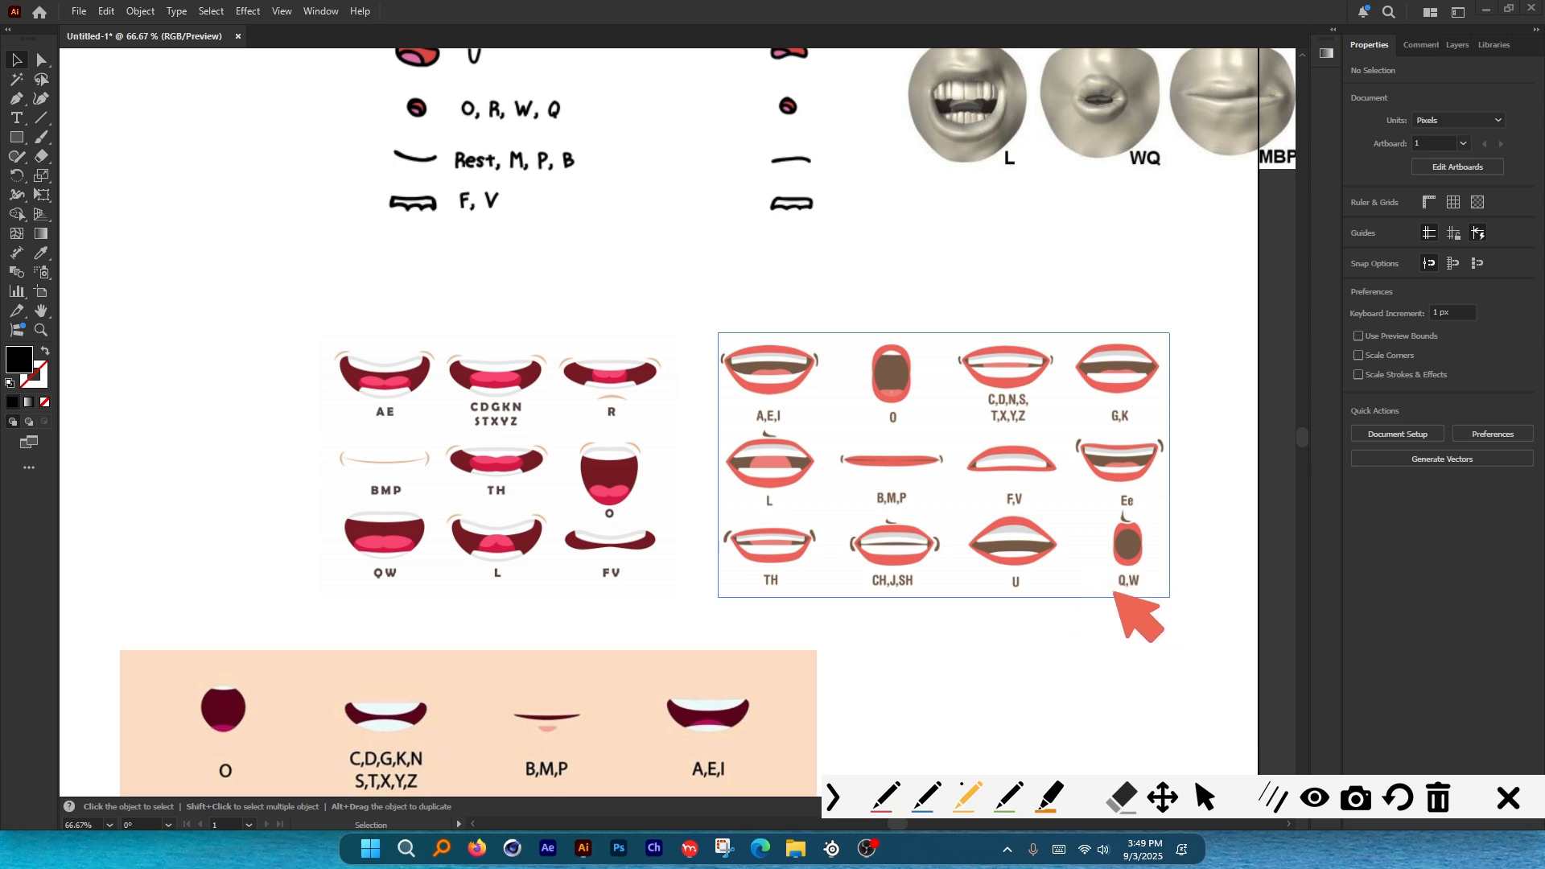
{"action": "mouse_move", "coordinate": [1115, 593]}
{"action": "left_mouse_down"}
{"action": "mouse_move", "coordinate": [1149, 593]}
{"action": "mouse_move", "coordinate": [1151, 524]}
{"action": "mouse_move", "coordinate": [1114, 591]}
{"action": "left_mouse_up"}
{"action": "mouse_move", "coordinate": [364, 597]}
{"action": "left_mouse_down"}
{"action": "mouse_move", "coordinate": [394, 583]}
{"action": "mouse_move", "coordinate": [431, 503]}
{"action": "mouse_move", "coordinate": [329, 563]}
{"action": "mouse_move", "coordinate": [366, 597]}
{"action": "left_mouse_up"}
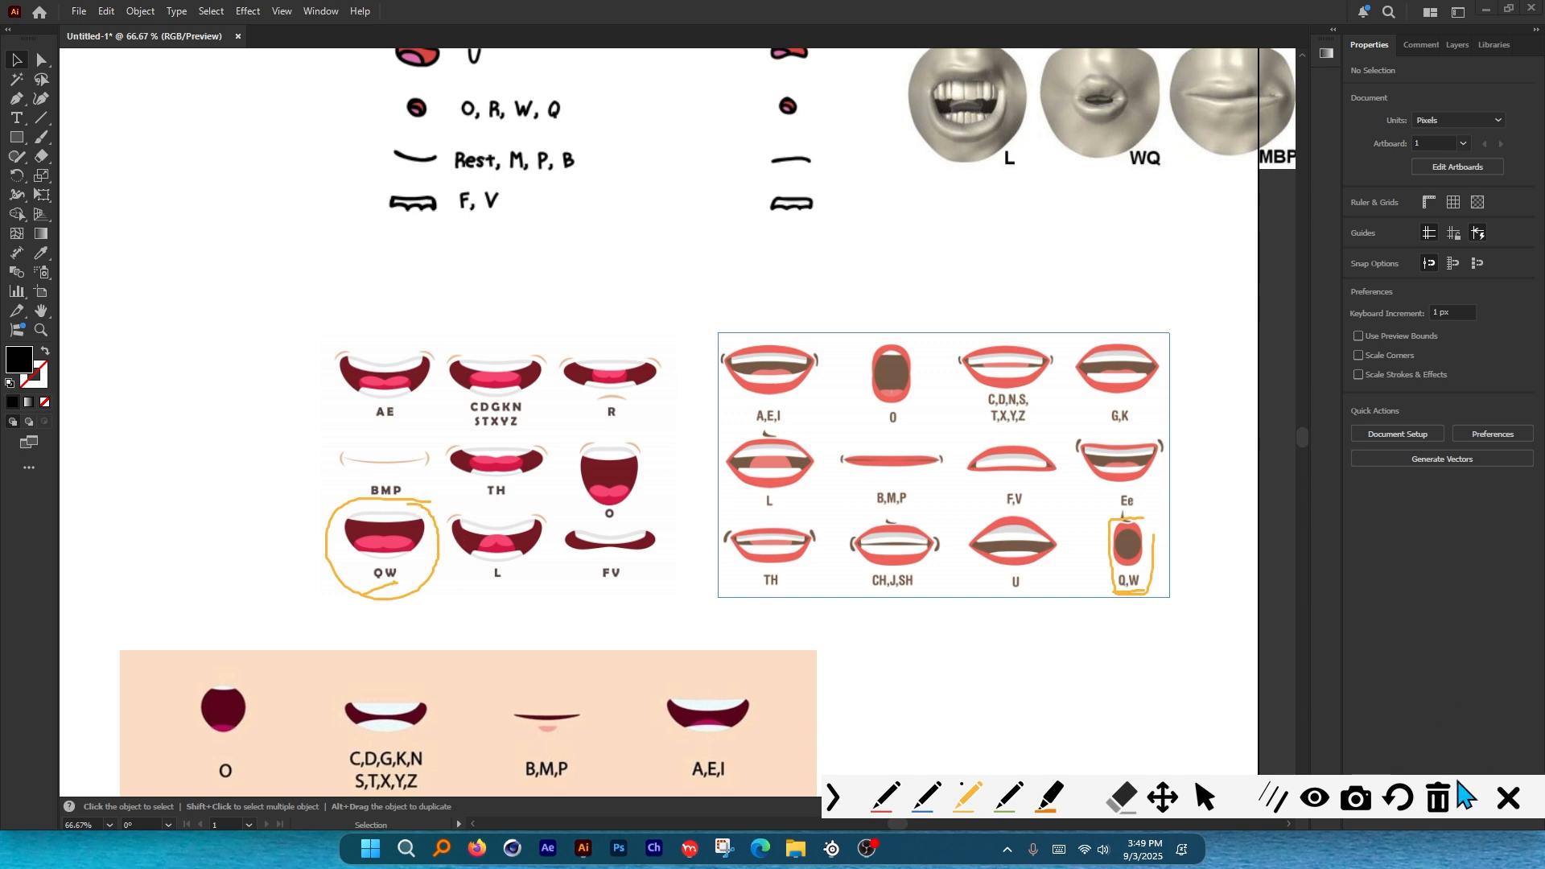
{"action": "left_click", "coordinate": [1503, 798]}
{"action": "left_click_drag", "start_coordinate": [729, 654], "coordinate": [717, 417]}
{"action": "left_click_drag", "start_coordinate": [866, 426], "coordinate": [872, 324]}
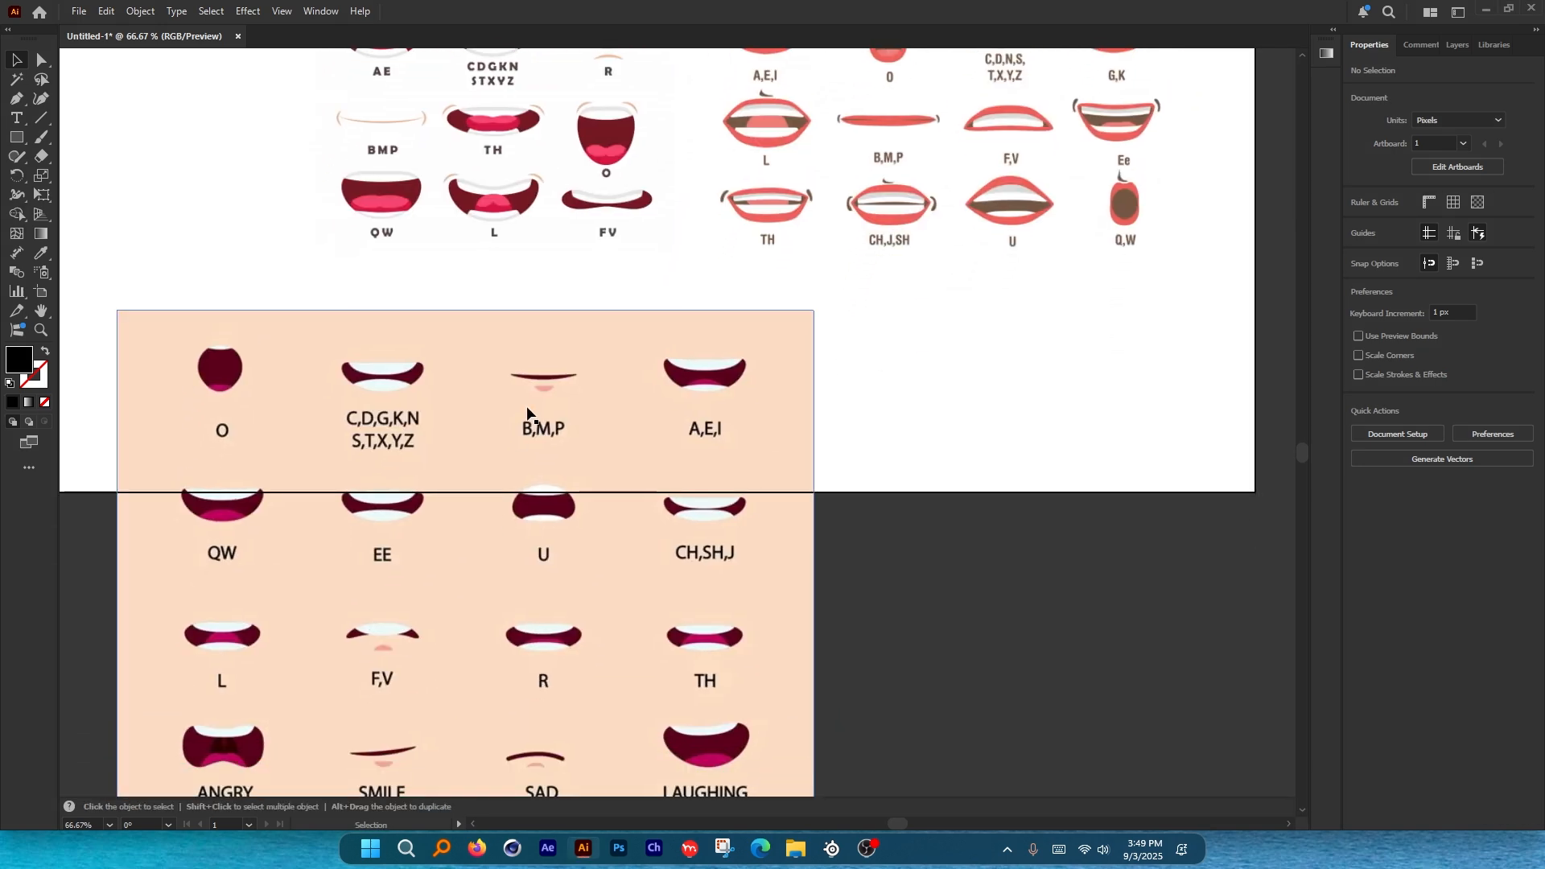
{"action": "left_click_drag", "start_coordinate": [291, 554], "coordinate": [307, 560]}
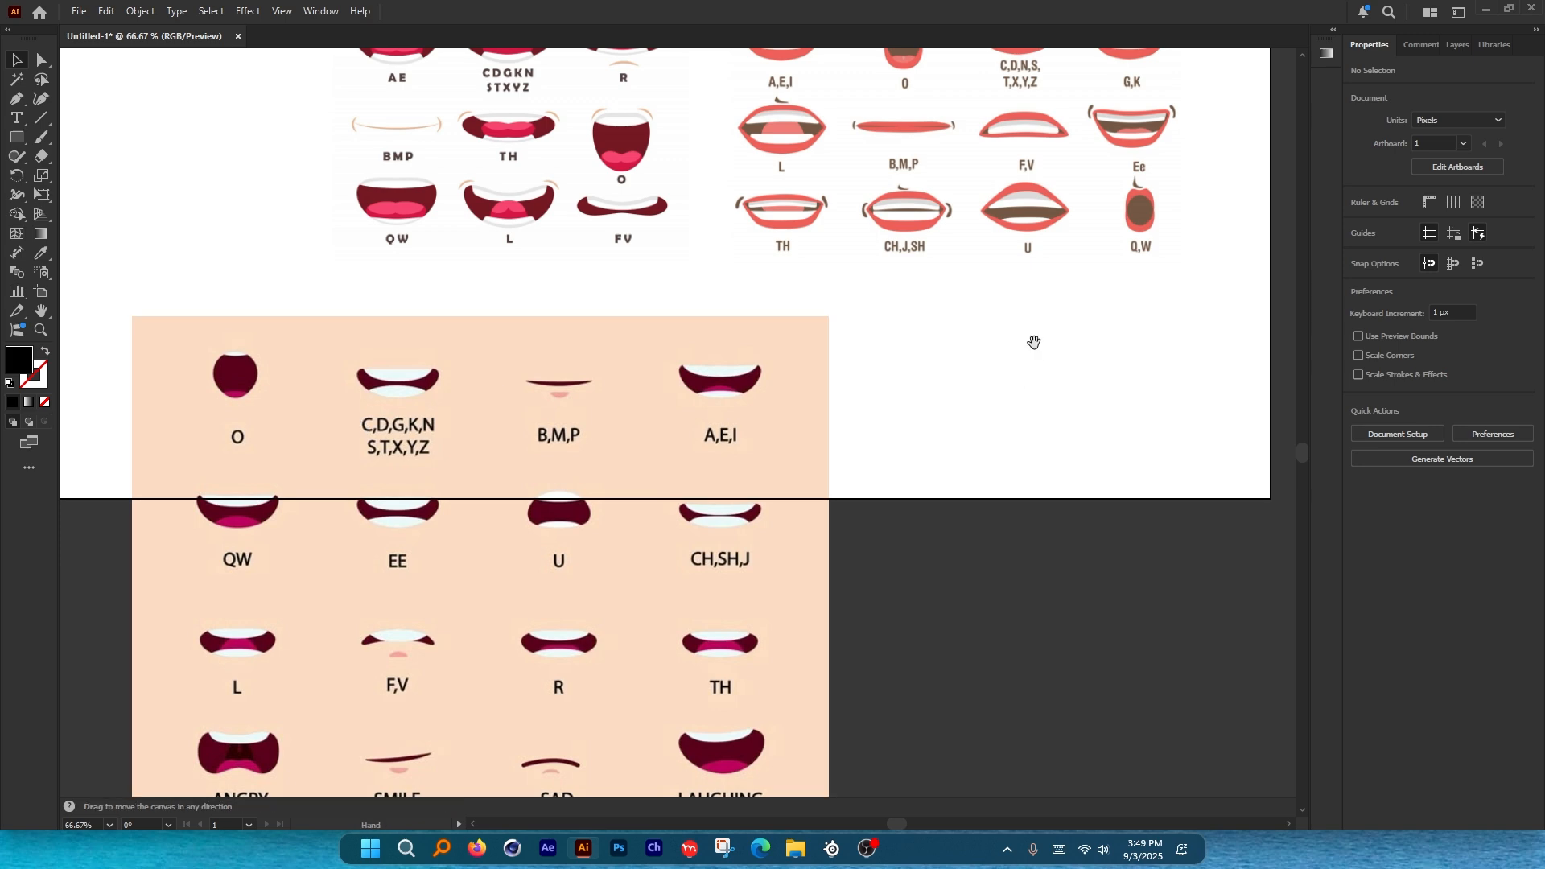
{"action": "left_click_drag", "start_coordinate": [1139, 226], "coordinate": [976, 388]}
{"action": "scroll", "coordinate": [929, 467], "scroll_direction": "down", "scroll_amount": 2}
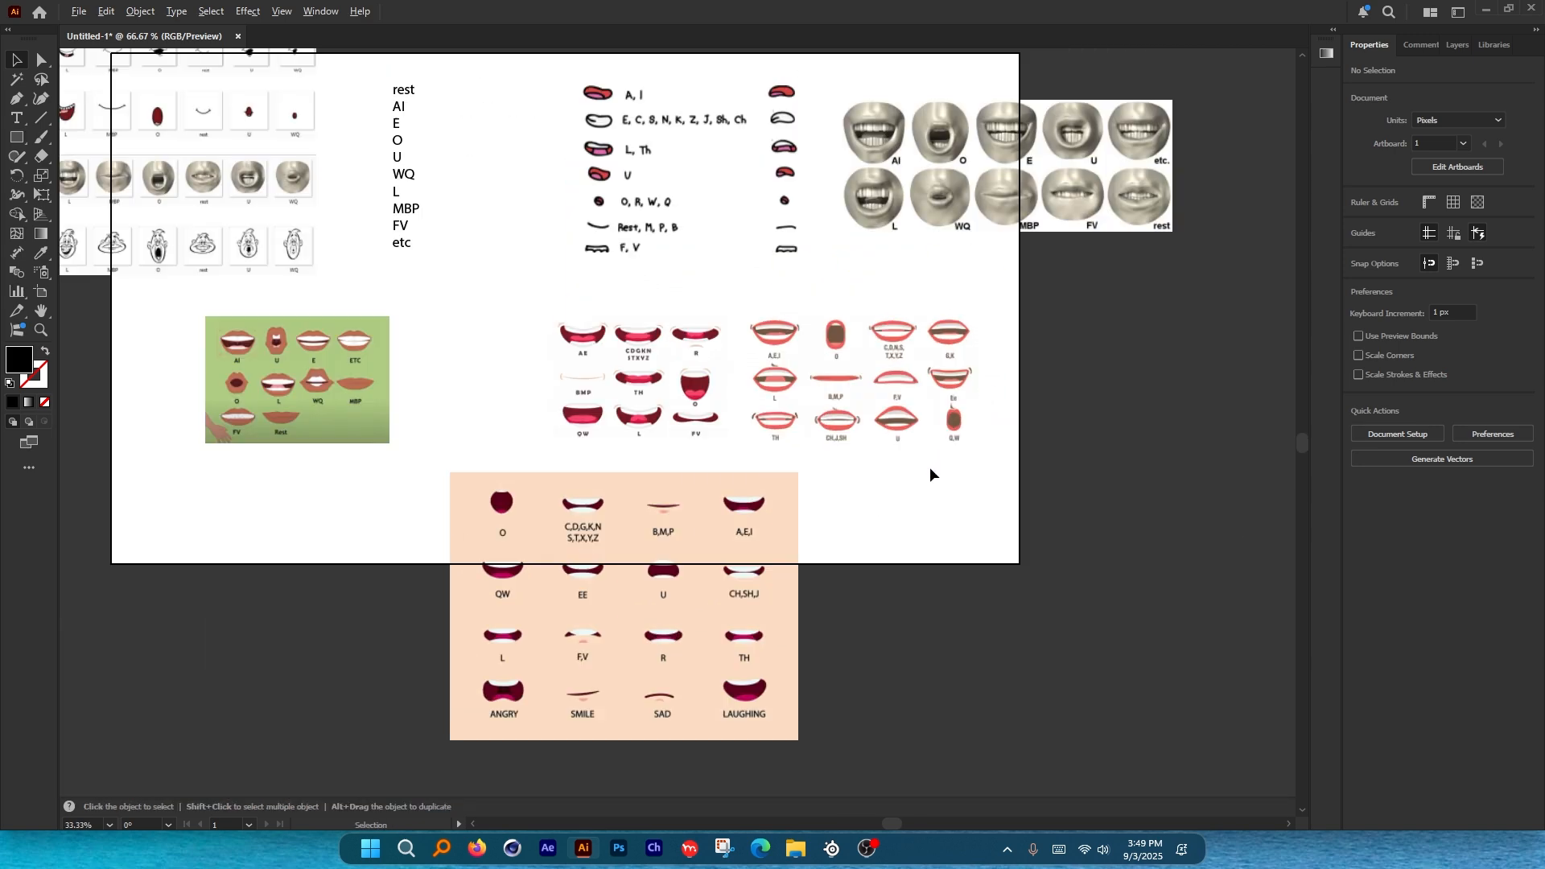
{"action": "scroll", "coordinate": [994, 297], "scroll_direction": "up", "scroll_amount": 2}
{"action": "mouse_move", "coordinate": [994, 296]}
{"action": "left_mouse_down"}
{"action": "mouse_move", "coordinate": [858, 438]}
{"action": "mouse_move", "coordinate": [837, 441]}
{"action": "left_mouse_up"}
{"action": "key", "text": "ctrl+alt+g"}
{"action": "mouse_move", "coordinate": [753, 213]}
{"action": "left_mouse_down"}
{"action": "mouse_move", "coordinate": [699, 211]}
{"action": "mouse_move", "coordinate": [755, 242]}
{"action": "left_mouse_up"}
{"action": "mouse_move", "coordinate": [773, 654]}
{"action": "left_mouse_down"}
{"action": "mouse_move", "coordinate": [728, 657]}
{"action": "mouse_move", "coordinate": [752, 733]}
{"action": "mouse_move", "coordinate": [750, 581]}
{"action": "left_mouse_up"}
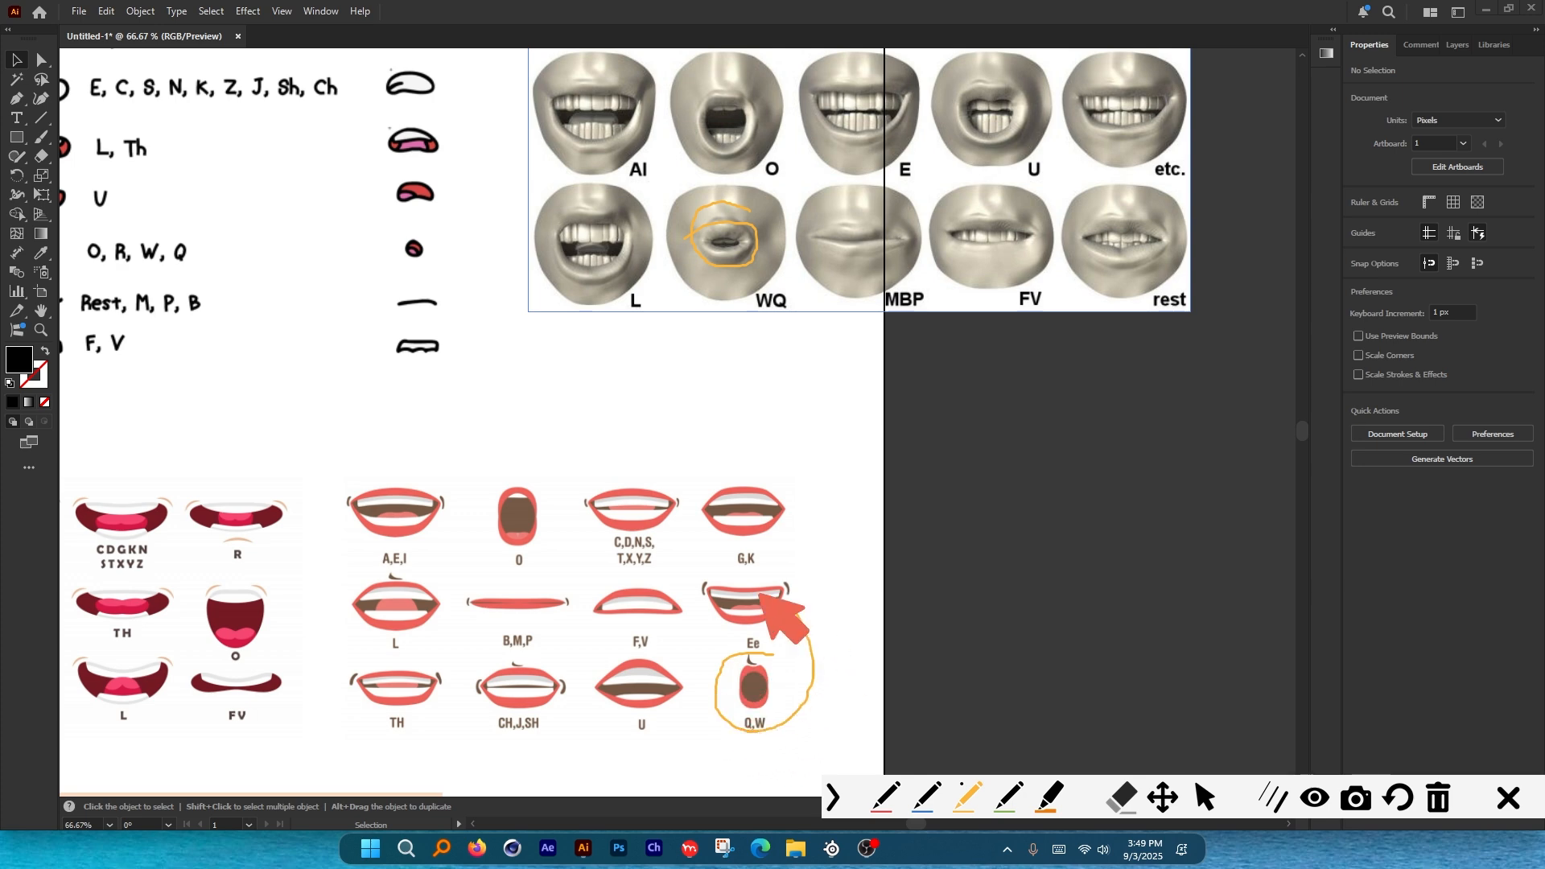
{"action": "mouse_move", "coordinate": [732, 187]}
{"action": "left_mouse_down"}
{"action": "mouse_move", "coordinate": [690, 293]}
{"action": "mouse_move", "coordinate": [748, 200]}
{"action": "left_mouse_up"}
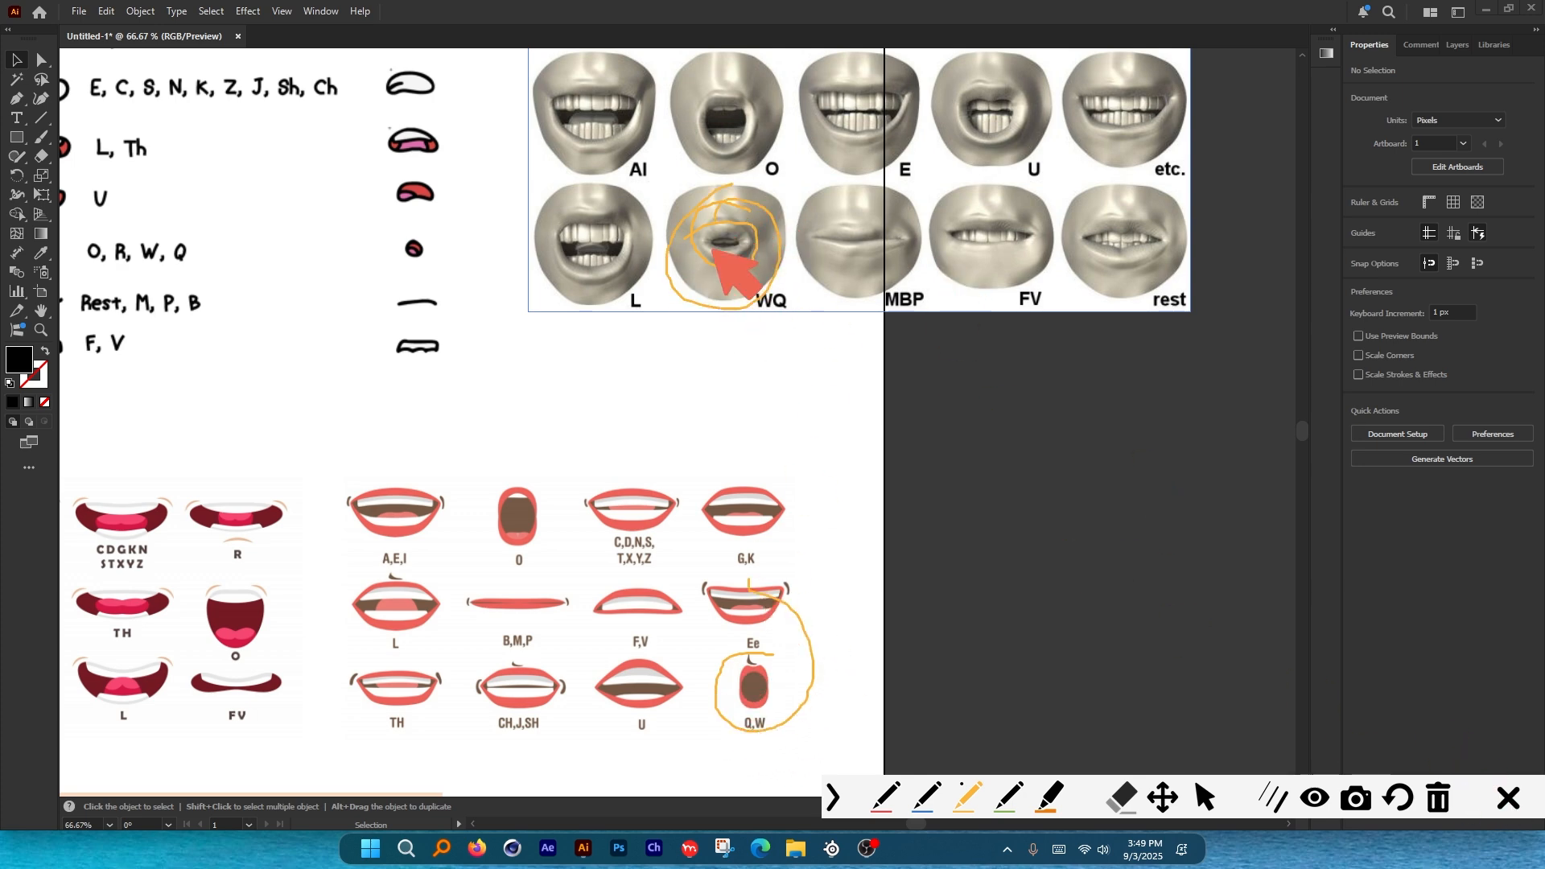
{"action": "left_click", "coordinate": [1514, 798]}
{"action": "scroll", "coordinate": [950, 405], "scroll_direction": "down", "scroll_amount": 2}
{"action": "left_click_drag", "start_coordinate": [627, 362], "coordinate": [1006, 382]}
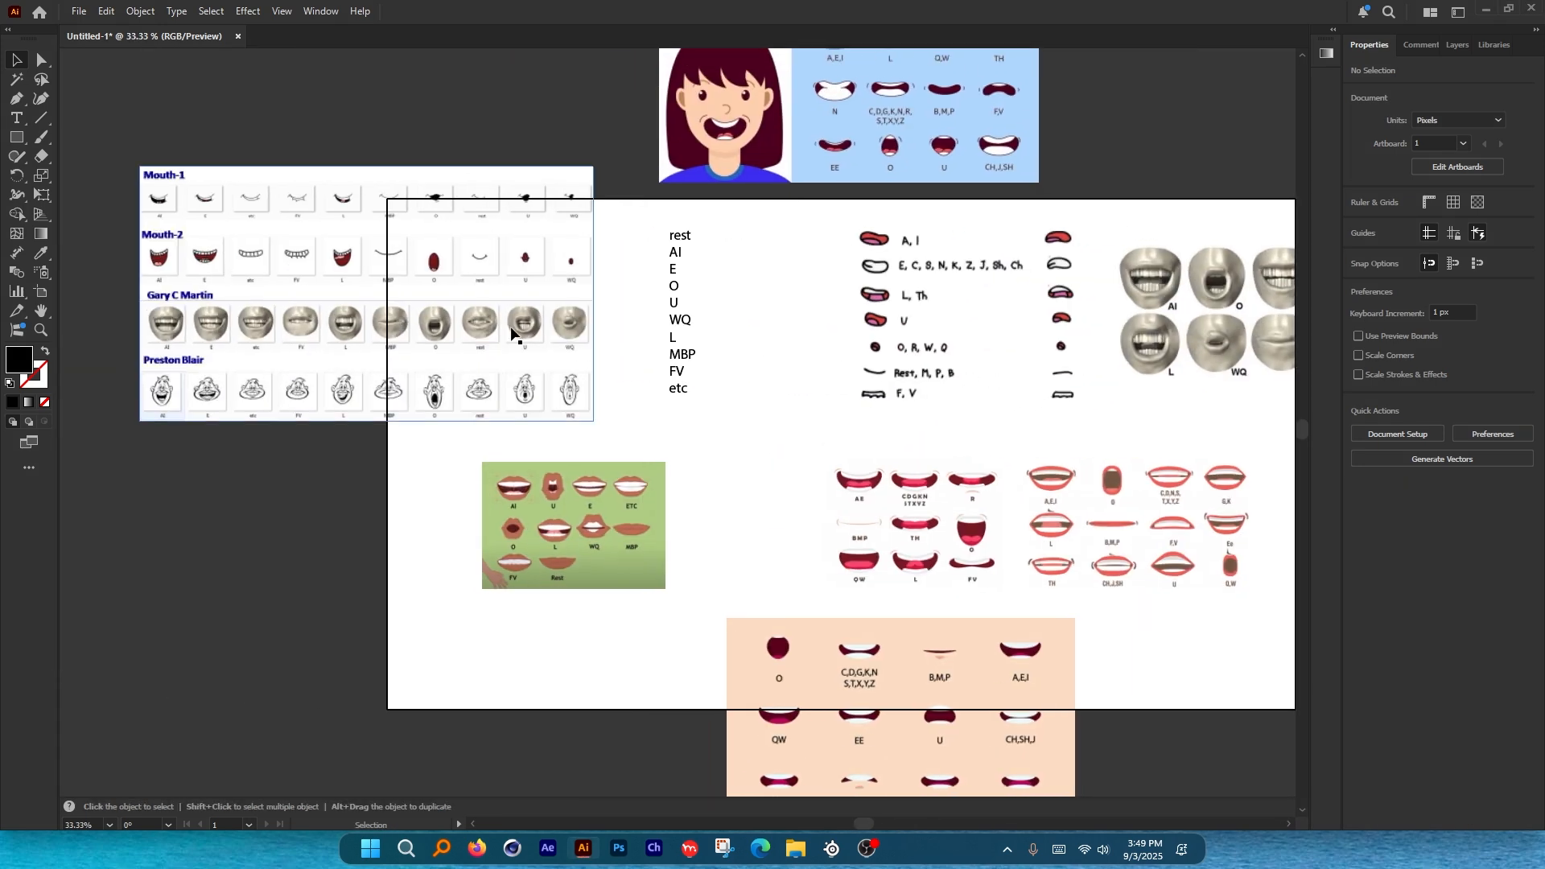
{"action": "left_click_drag", "start_coordinate": [392, 299], "coordinate": [611, 316]}
{"action": "scroll", "coordinate": [489, 303], "scroll_direction": "up", "scroll_amount": 2}
{"action": "left_click_drag", "start_coordinate": [490, 303], "coordinate": [456, 349]}
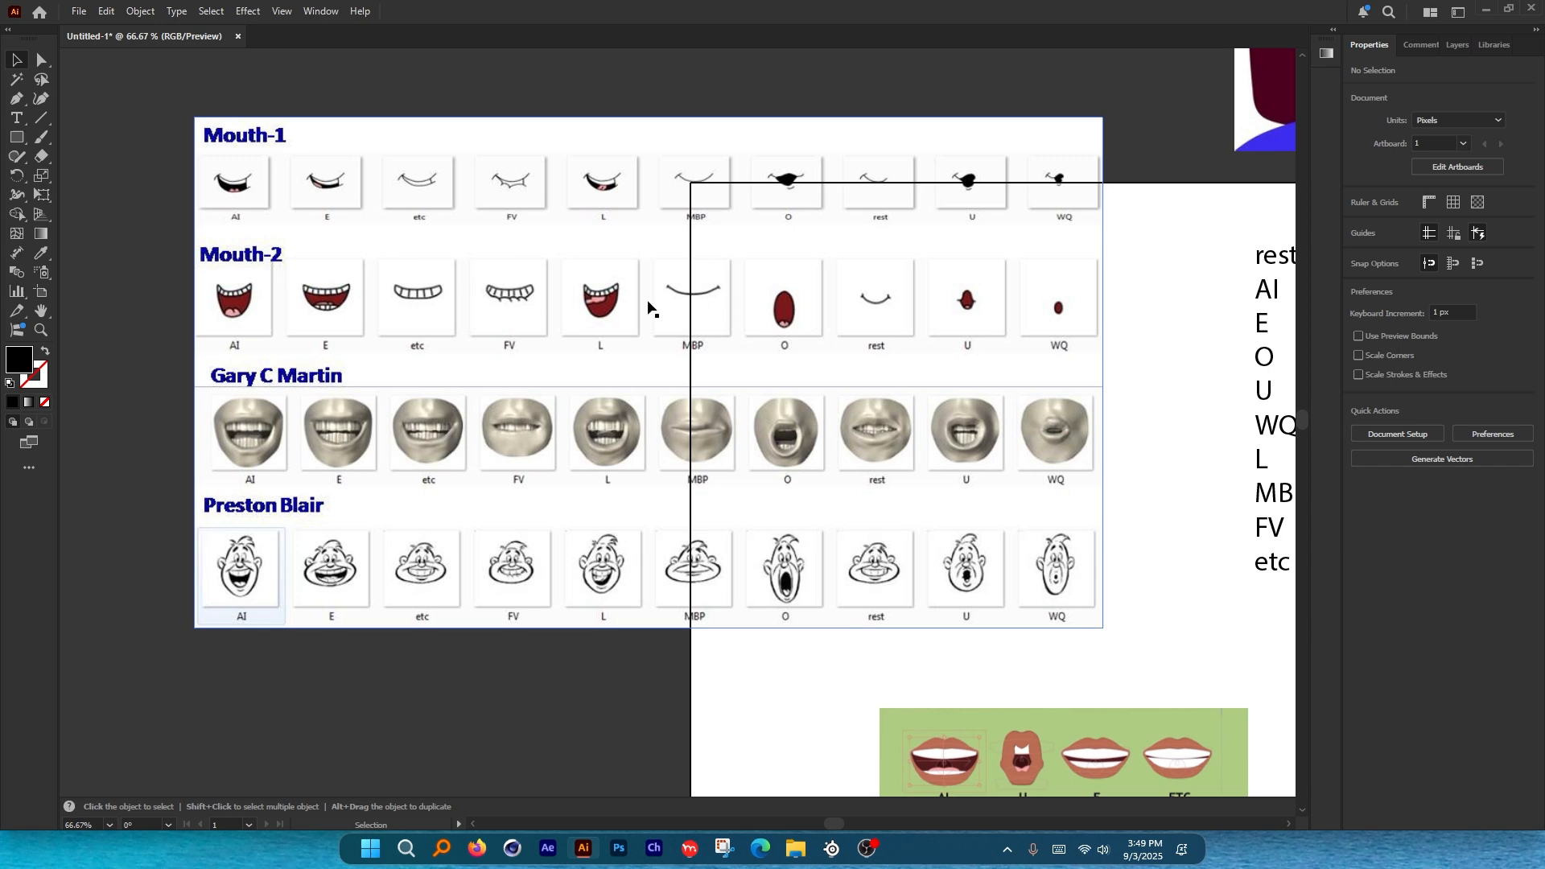
{"action": "key", "text": "ctrl+alt+g"}
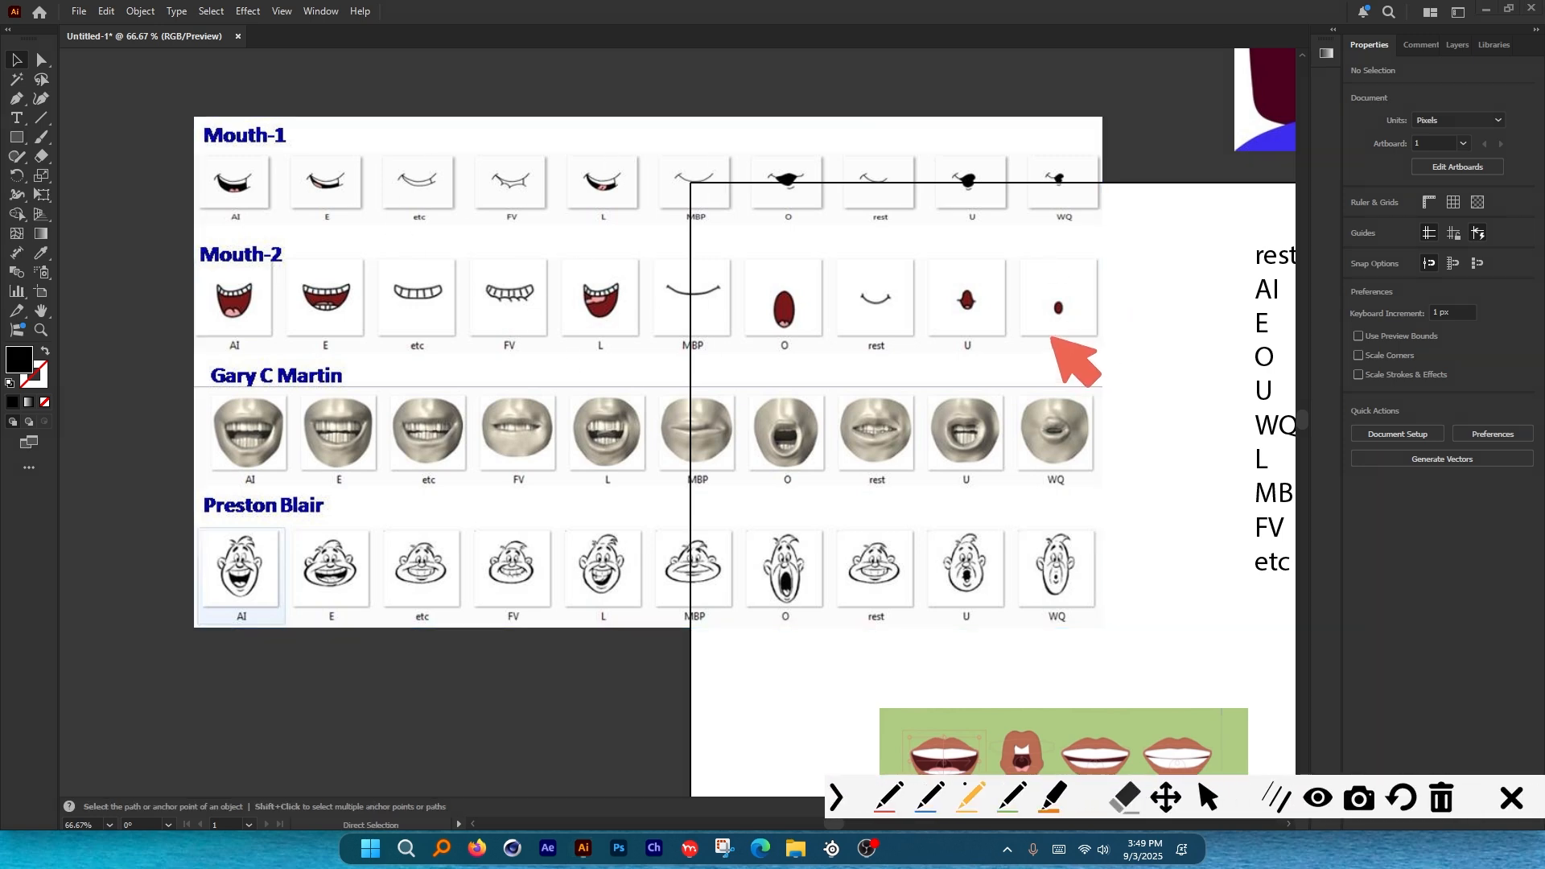
{"action": "mouse_move", "coordinate": [1076, 331]}
{"action": "left_mouse_down"}
{"action": "mouse_move", "coordinate": [1035, 352]}
{"action": "mouse_move", "coordinate": [1072, 343]}
{"action": "mouse_move", "coordinate": [1035, 317]}
{"action": "mouse_move", "coordinate": [1075, 318]}
{"action": "left_mouse_up"}
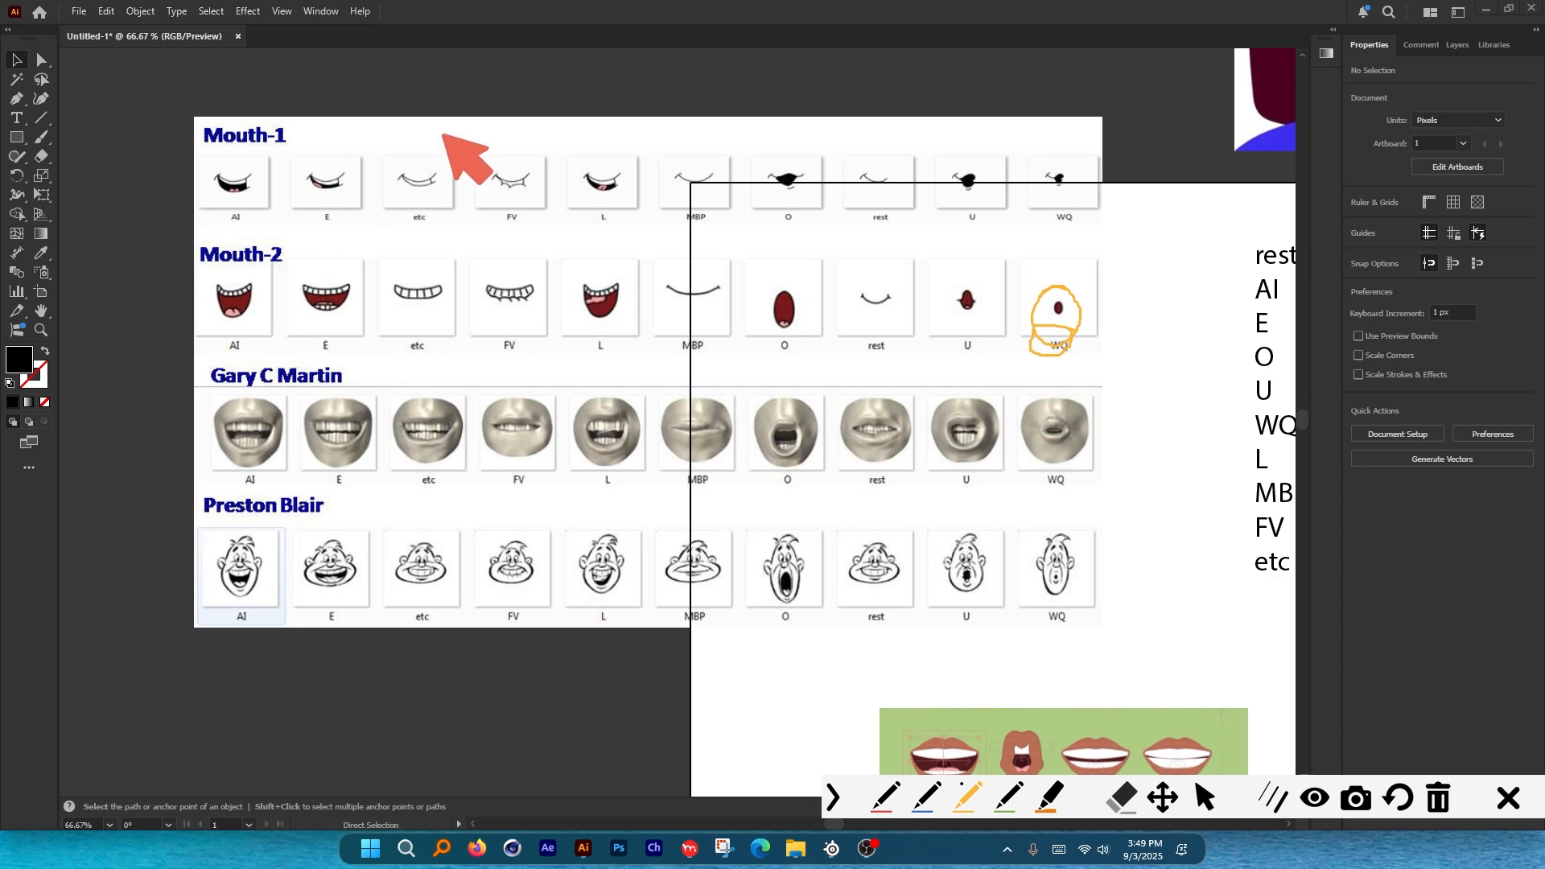
{"action": "left_click_drag", "start_coordinate": [1038, 141], "coordinate": [380, 125]}
{"action": "mouse_move", "coordinate": [193, 349]}
{"action": "left_mouse_down"}
{"action": "mouse_move", "coordinate": [422, 640]}
{"action": "mouse_move", "coordinate": [1066, 638]}
{"action": "mouse_move", "coordinate": [1097, 633]}
{"action": "mouse_move", "coordinate": [1141, 306]}
{"action": "left_mouse_up"}
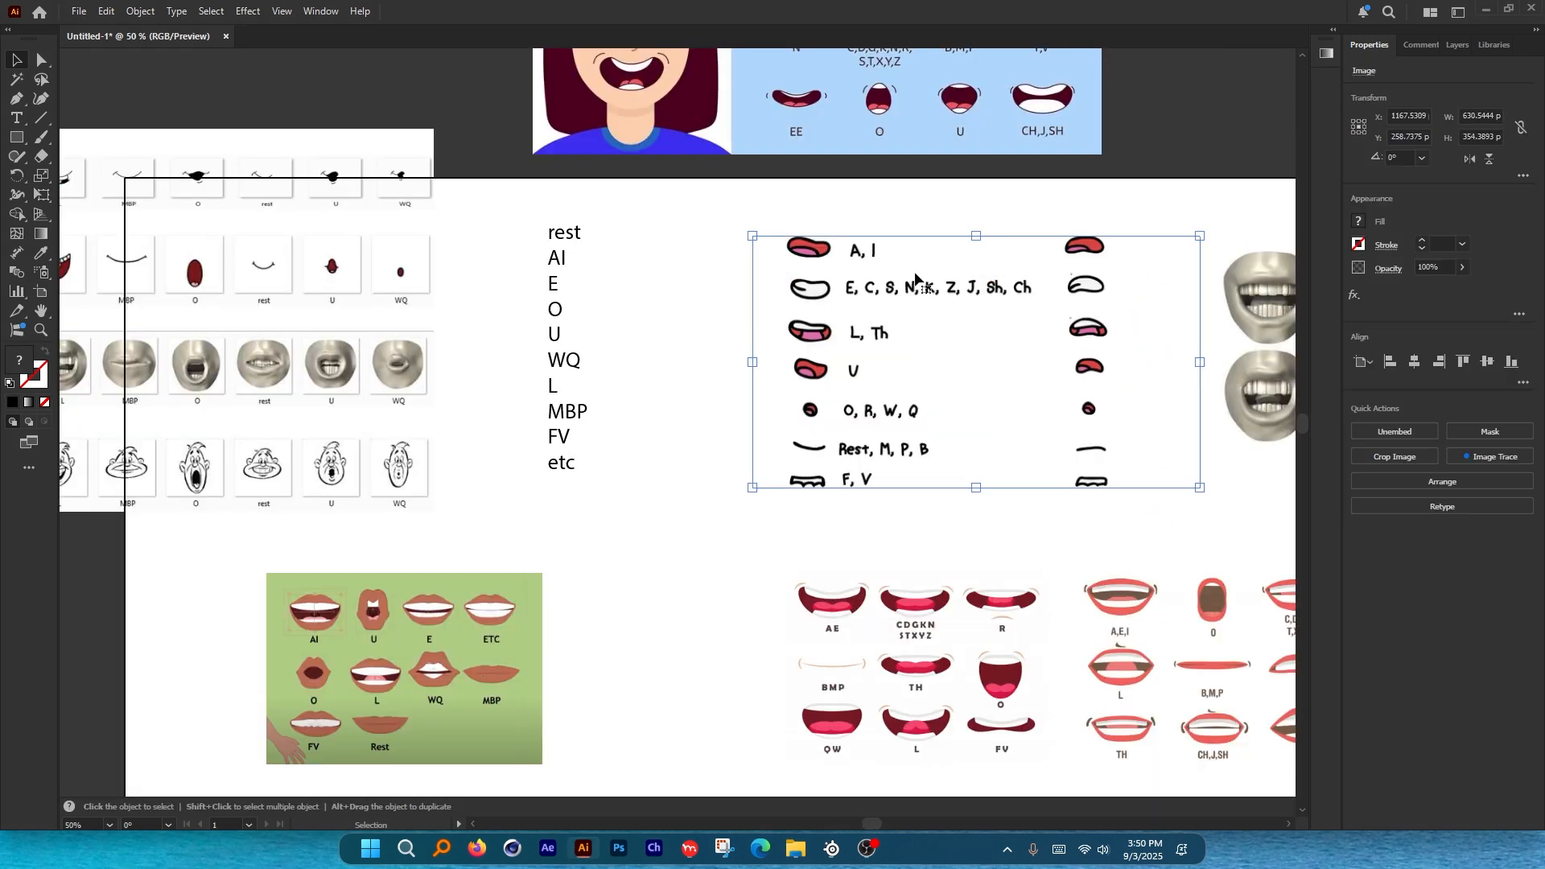
{"action": "scroll", "coordinate": [915, 280], "scroll_direction": "up", "scroll_amount": 1}
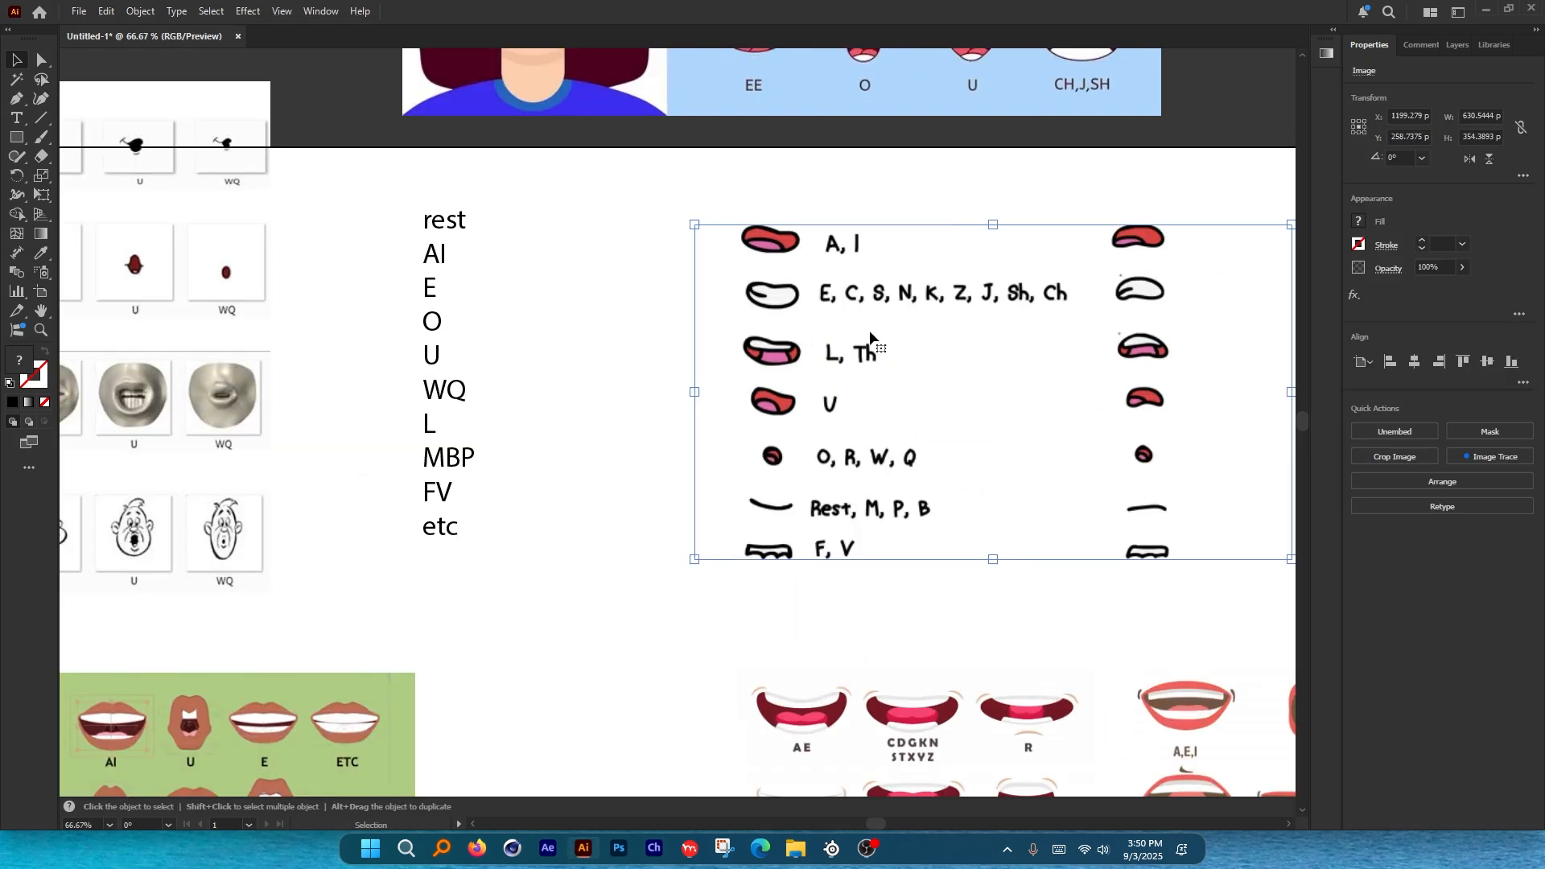
{"action": "scroll", "coordinate": [742, 296], "scroll_direction": "up", "scroll_amount": 5}
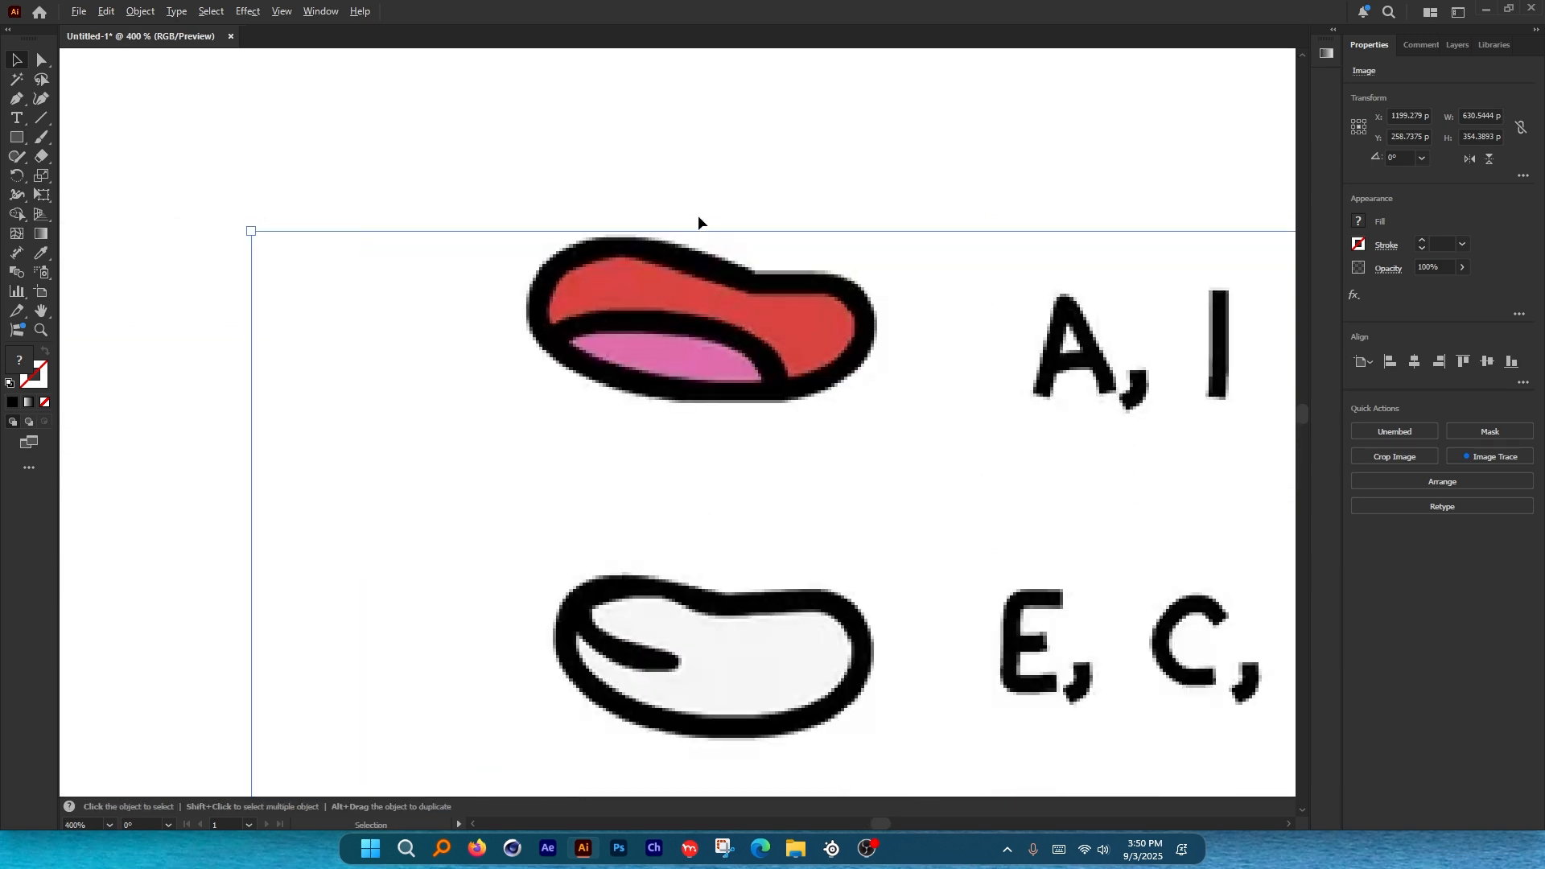
{"action": "scroll", "coordinate": [697, 221], "scroll_direction": "down", "scroll_amount": 5}
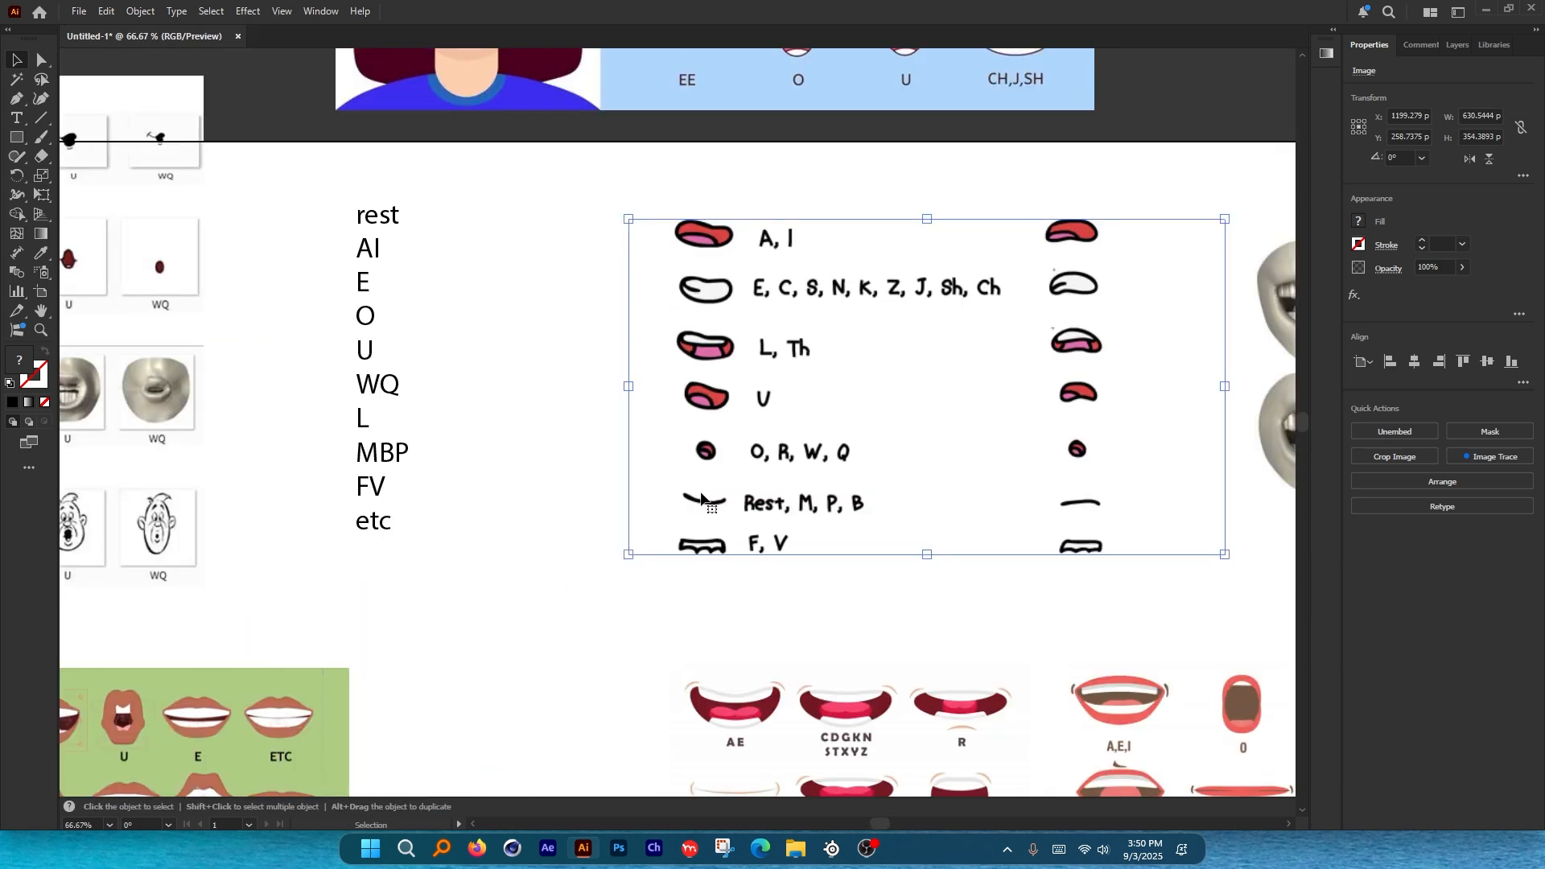
{"action": "left_click", "coordinate": [761, 848]}
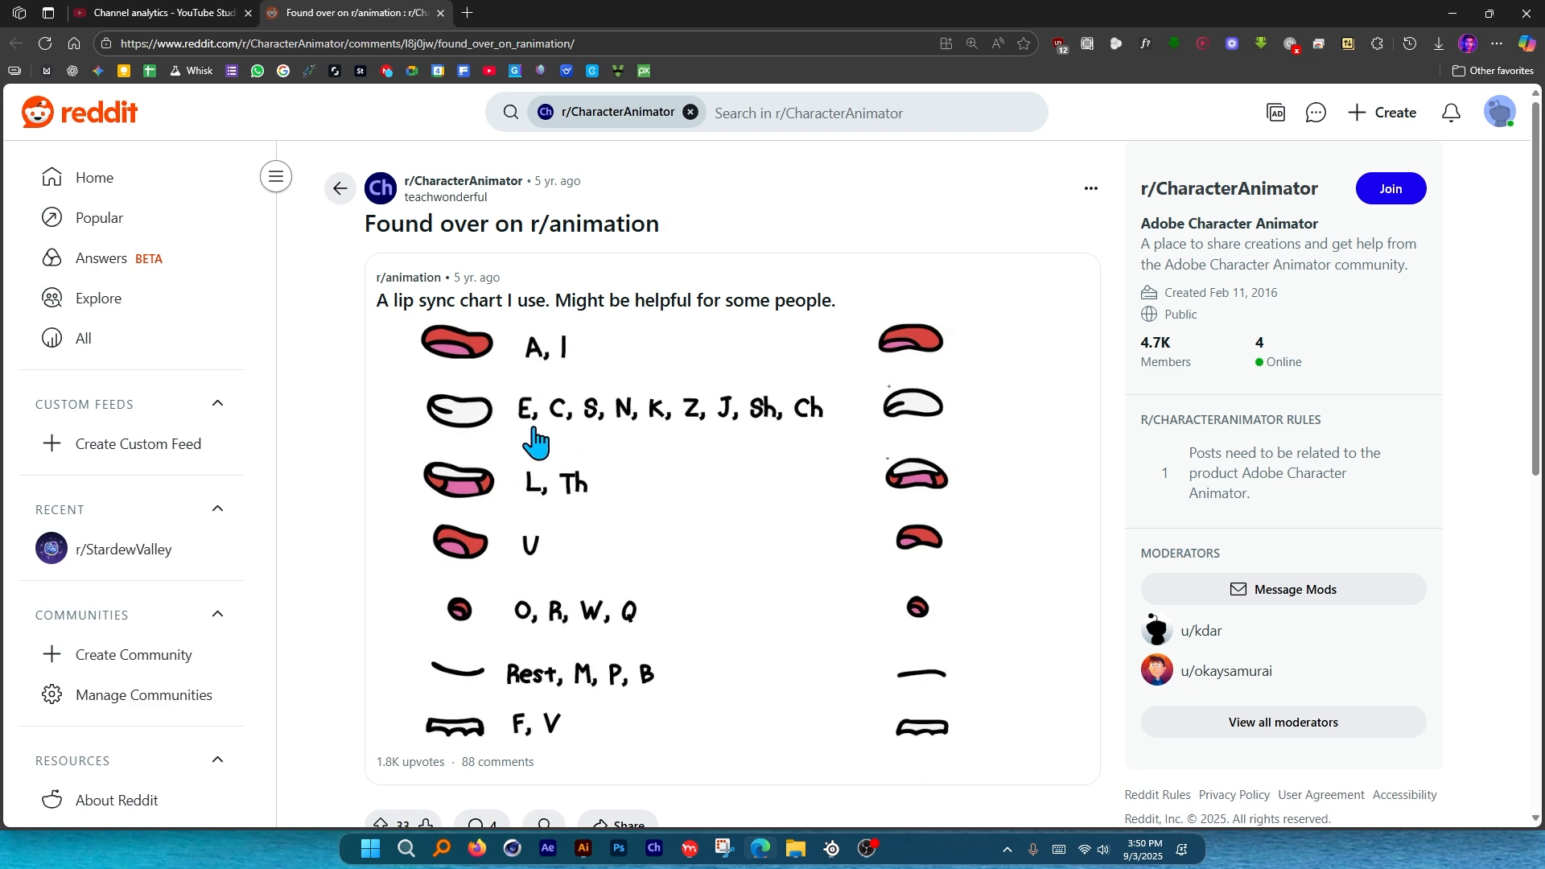
{"action": "key", "text": "alt+Tab"}
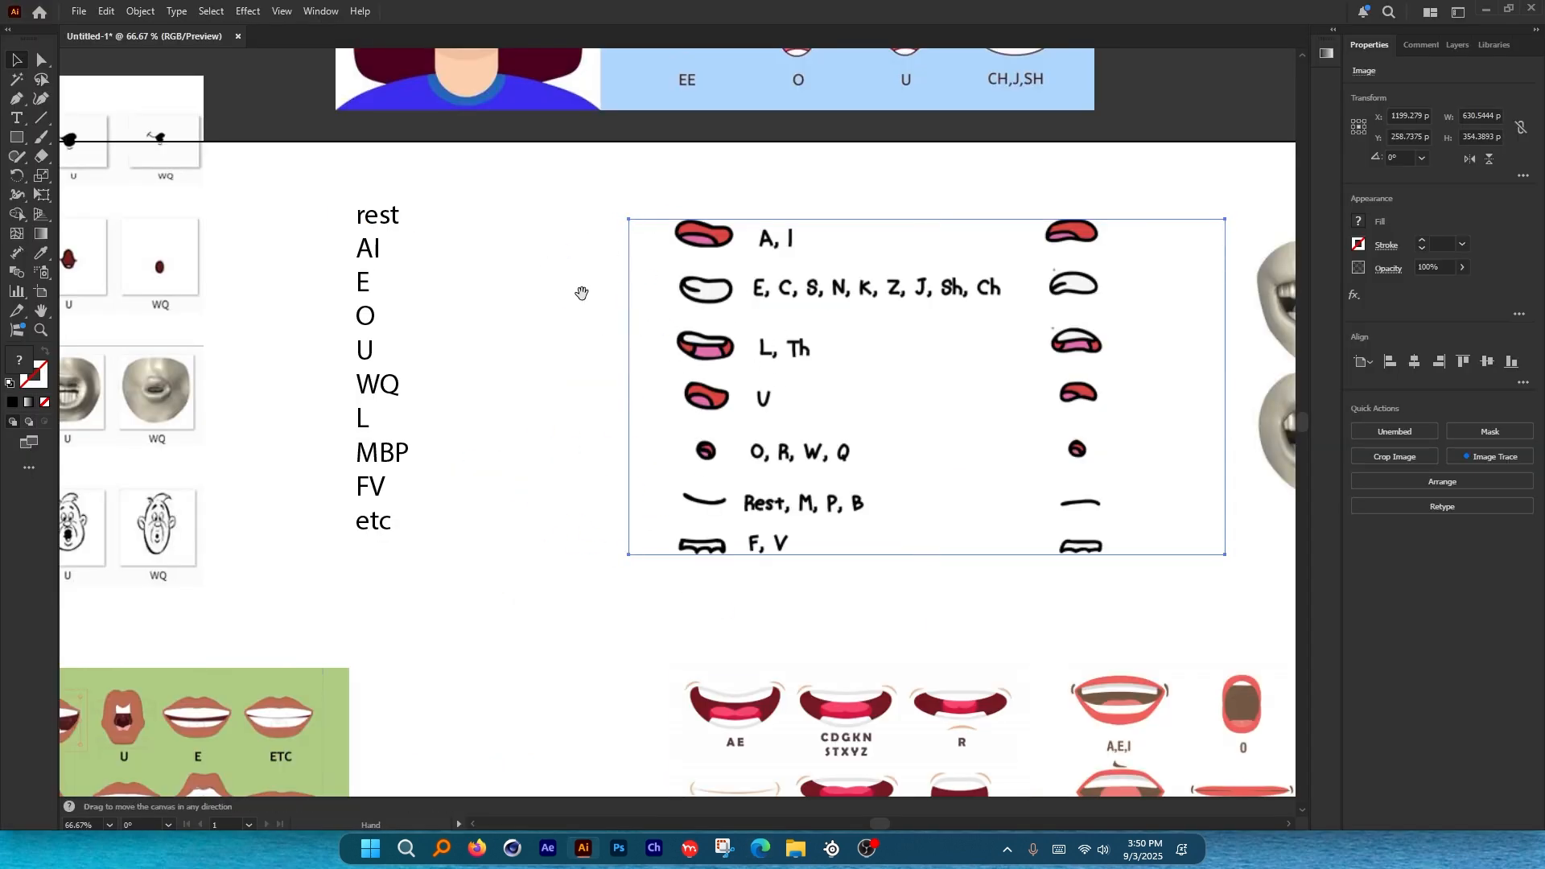
{"action": "scroll", "coordinate": [673, 300], "scroll_direction": "left", "scroll_amount": 2}
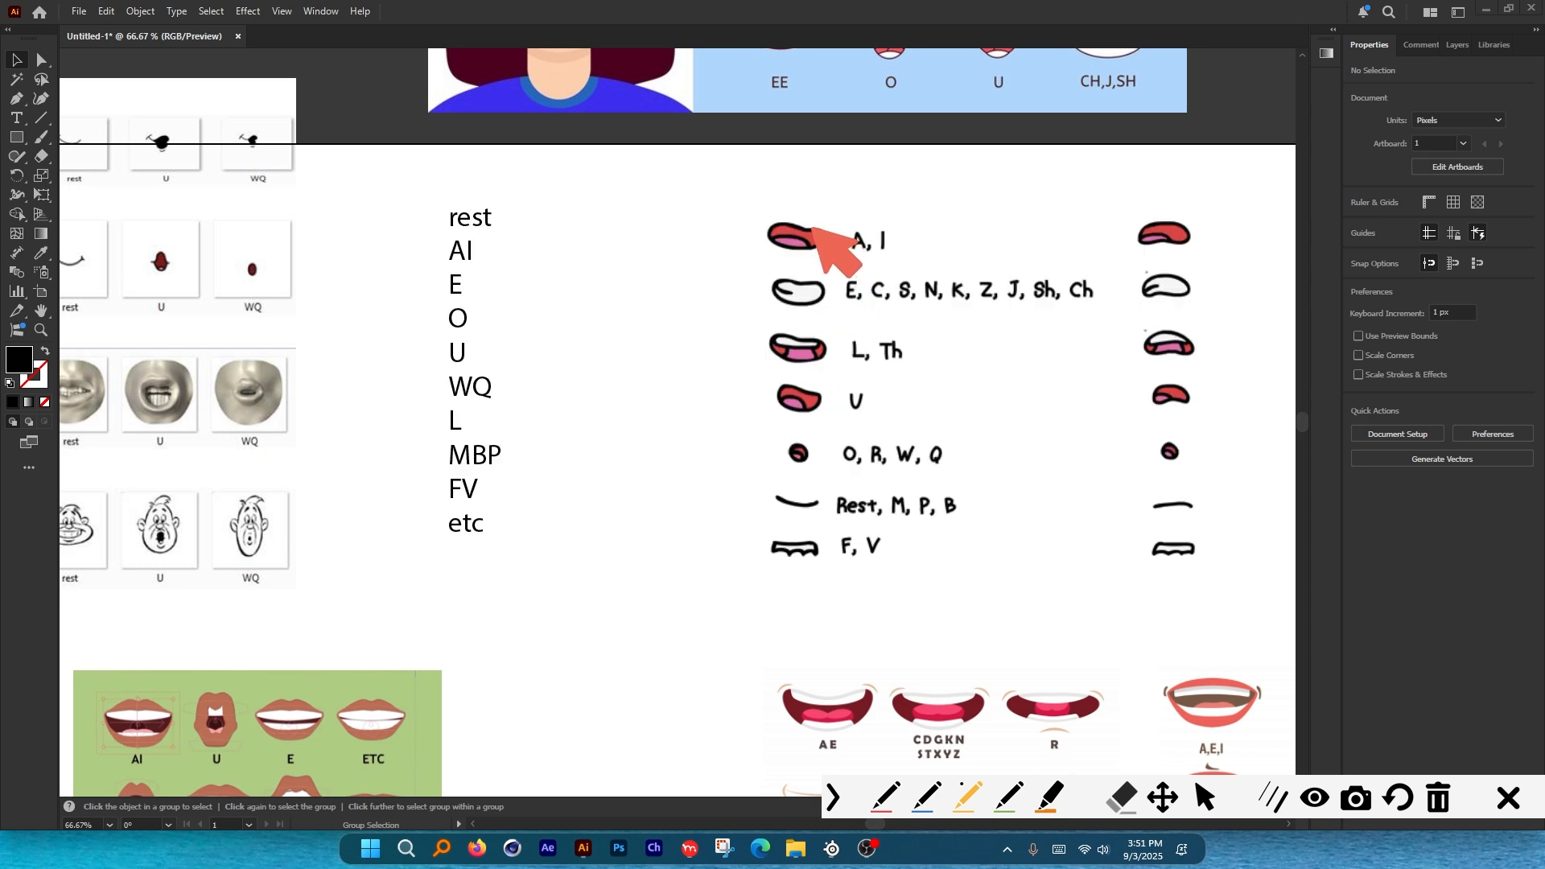
Circle the A, I and E mouth shapes, then remove the annotation.
{"action": "mouse_move", "coordinate": [813, 228]}
{"action": "left_mouse_down"}
{"action": "mouse_move", "coordinate": [784, 241]}
{"action": "mouse_move", "coordinate": [836, 228]}
{"action": "mouse_move", "coordinate": [757, 290]}
{"action": "mouse_move", "coordinate": [829, 283]}
{"action": "left_mouse_up"}
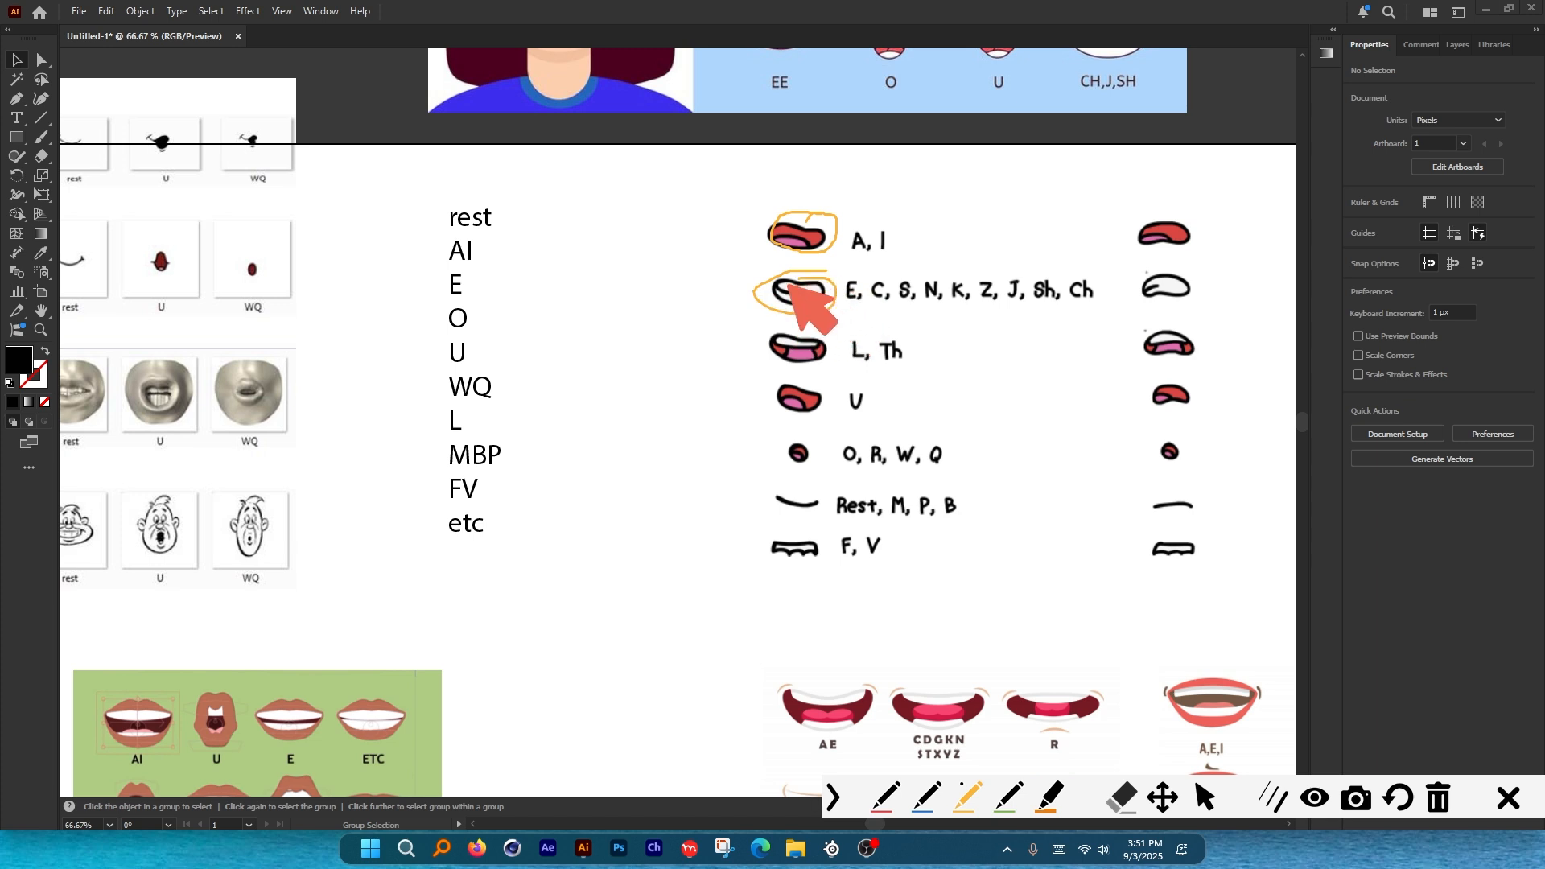
{"action": "key", "text": "ctrl+z"}
{"action": "key", "text": "ctrl+z"}
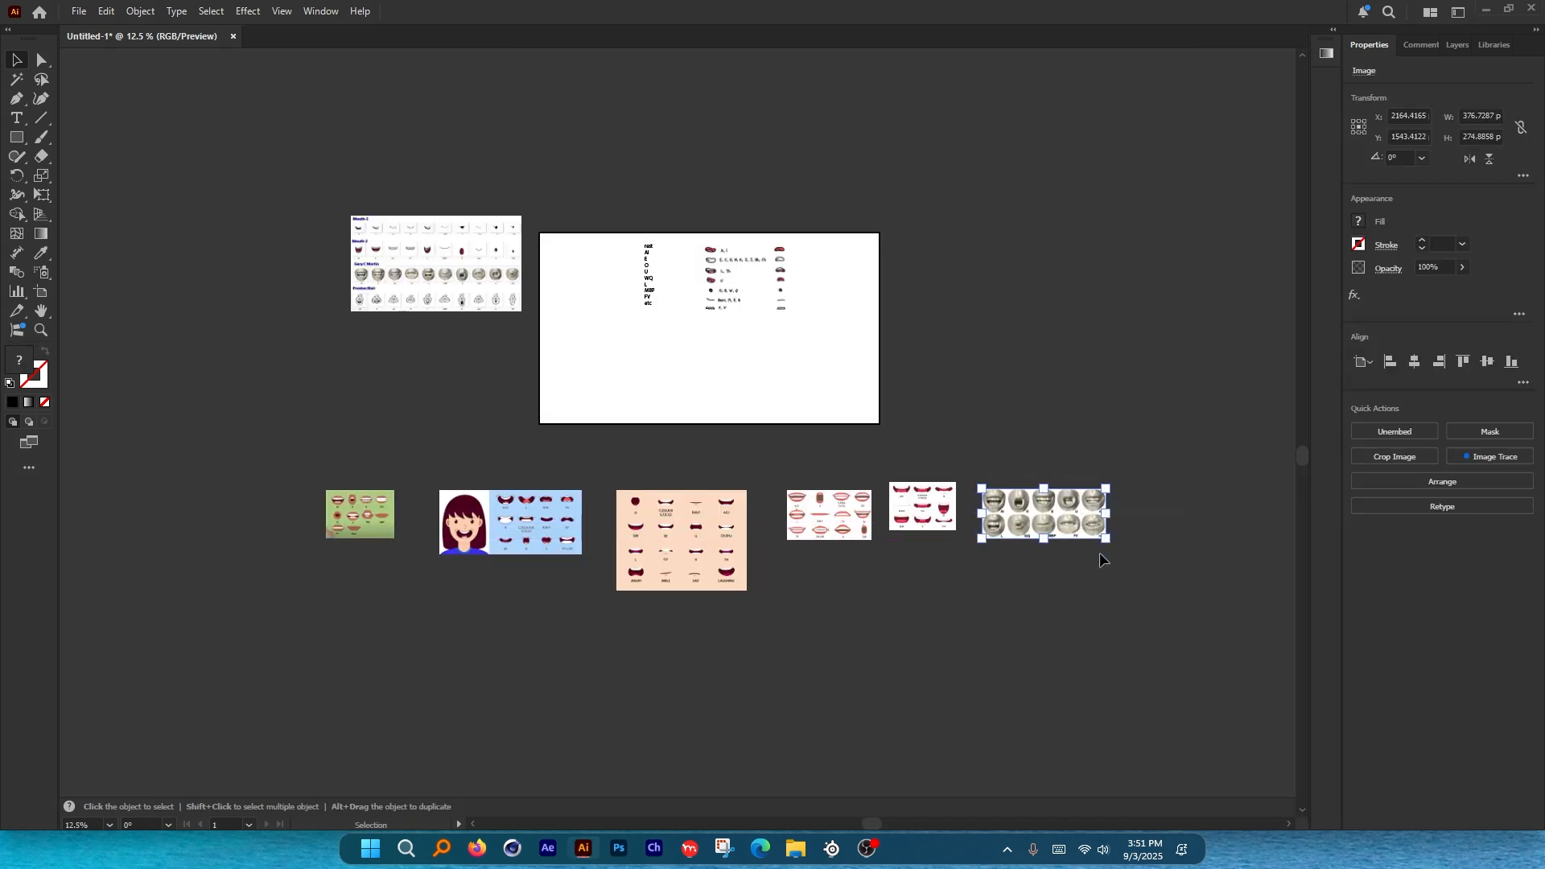
Place a copy of the lip-sync chart on the artboard and zoom in on it.
{"action": "scroll", "coordinate": [671, 299], "scroll_direction": "up", "scroll_amount": 3}
{"action": "left_click_drag", "start_coordinate": [1001, 243], "coordinate": [874, 365]}
{"action": "left_click_drag", "start_coordinate": [824, 386], "coordinate": [936, 152]}
{"action": "left_click_drag", "start_coordinate": [969, 143], "coordinate": [763, 434]}
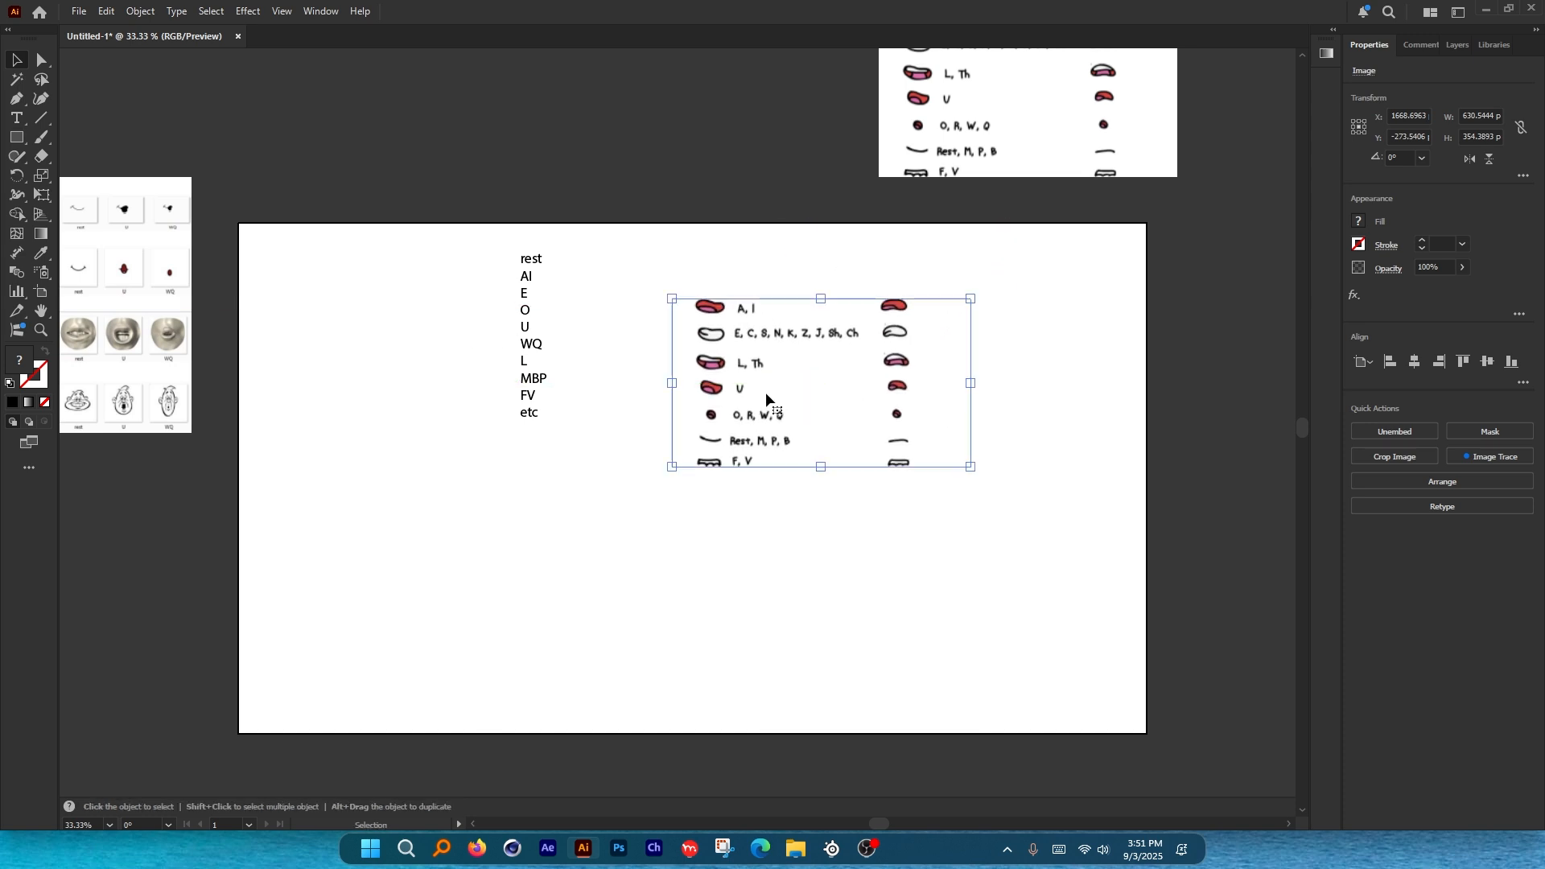
{"action": "scroll", "coordinate": [717, 312], "scroll_direction": "up", "scroll_amount": 3}
{"action": "scroll", "coordinate": [713, 312], "scroll_direction": "up", "scroll_amount": 6}
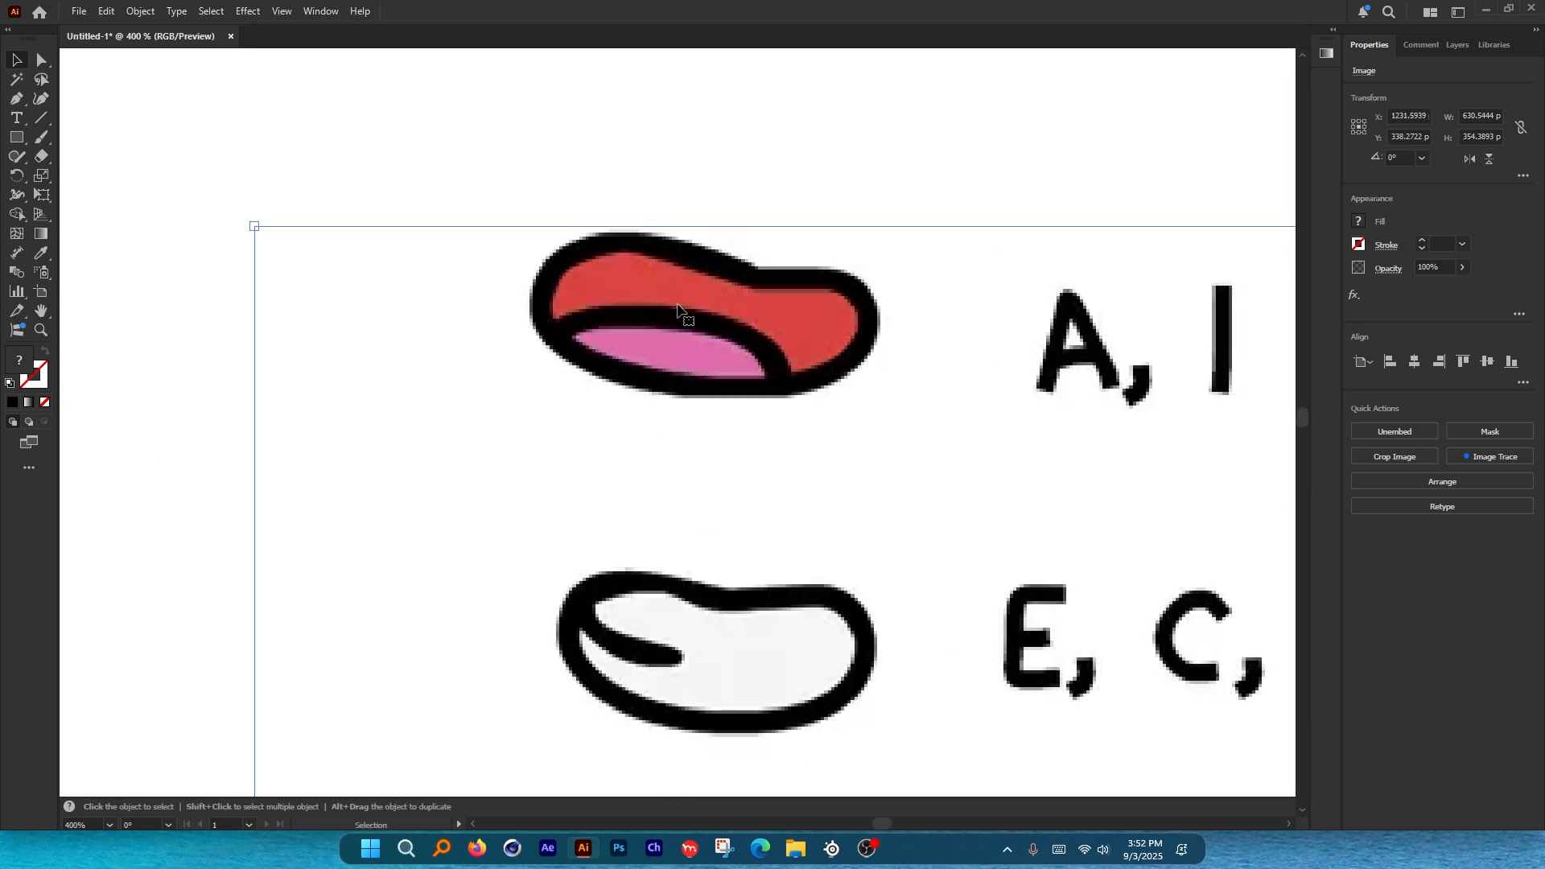
Trace the left and top edges of the A, I mouth with the Curvature tool.
{"action": "key", "text": "shift+grave"}
{"action": "left_click", "coordinate": [609, 379]}
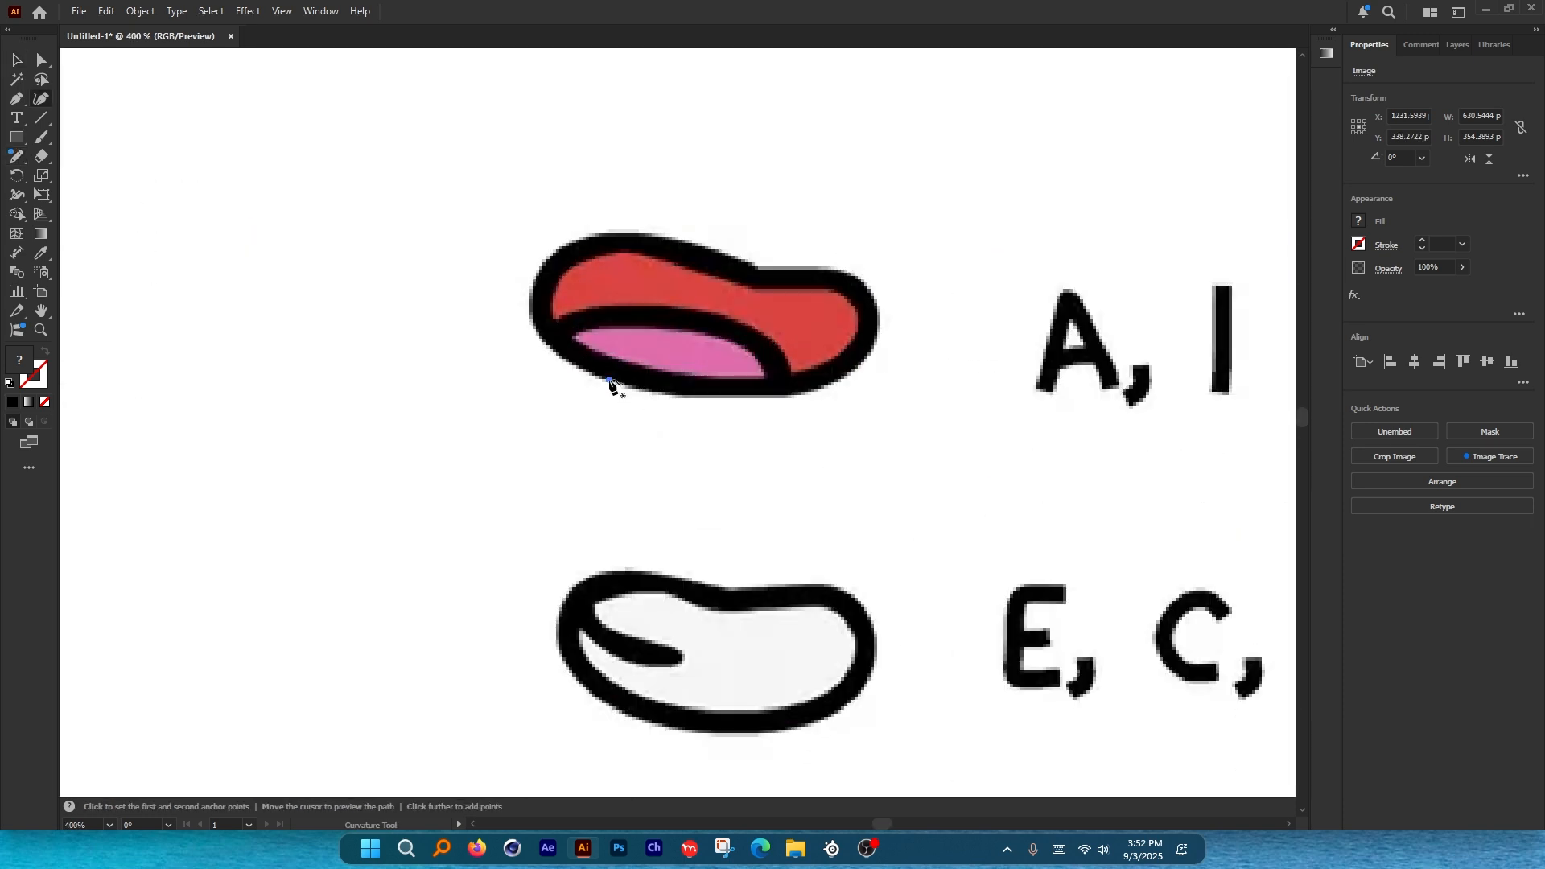
{"action": "left_click", "coordinate": [551, 342]}
{"action": "left_click", "coordinate": [534, 285]}
{"action": "left_click", "coordinate": [572, 242]}
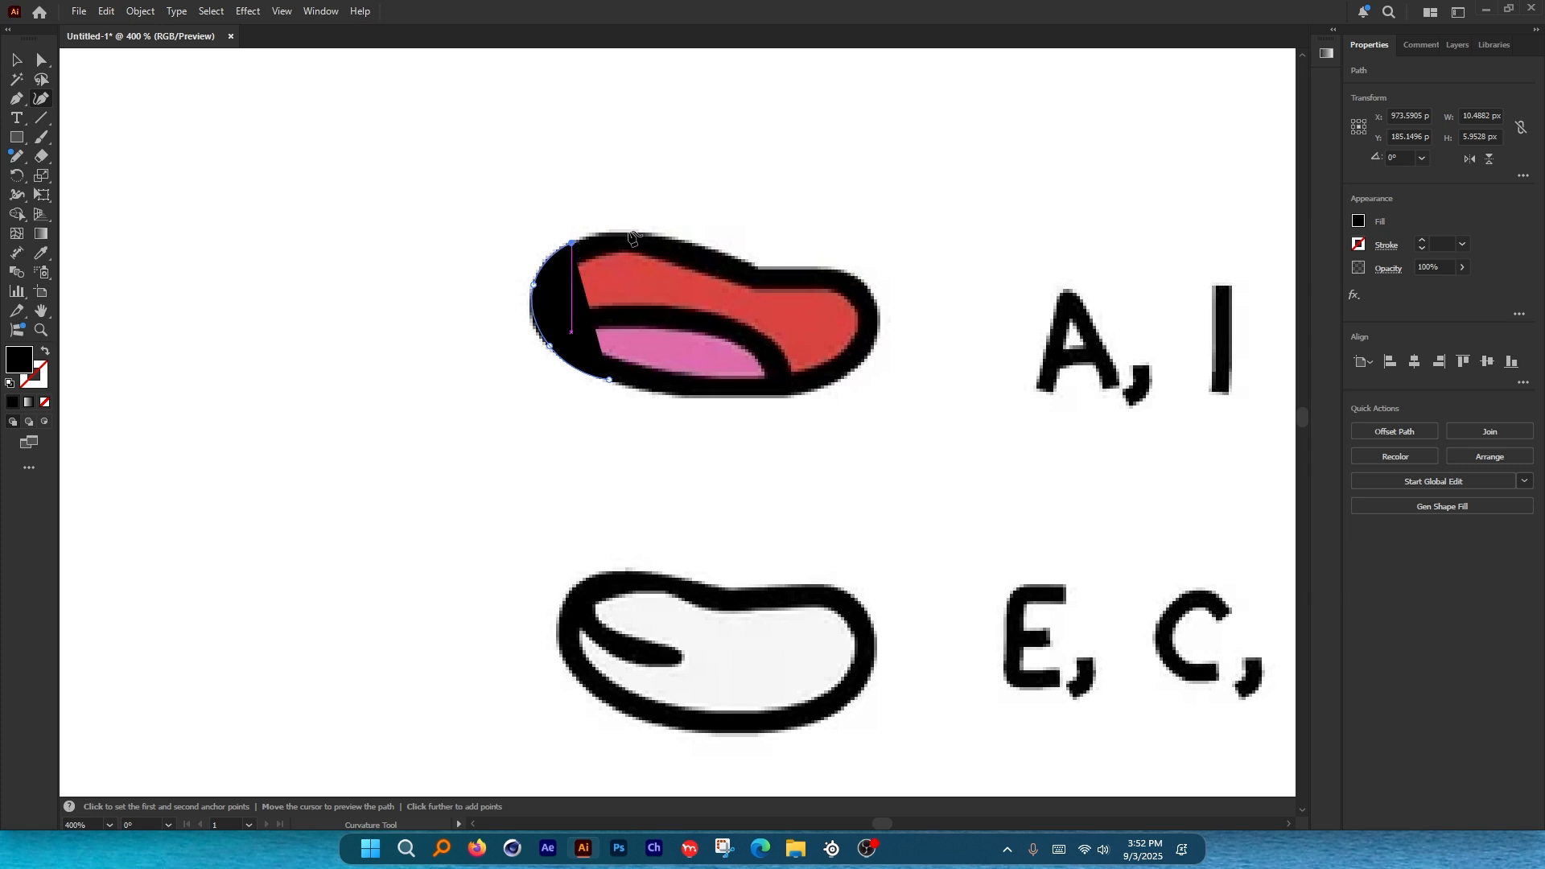
{"action": "left_click", "coordinate": [610, 235]}
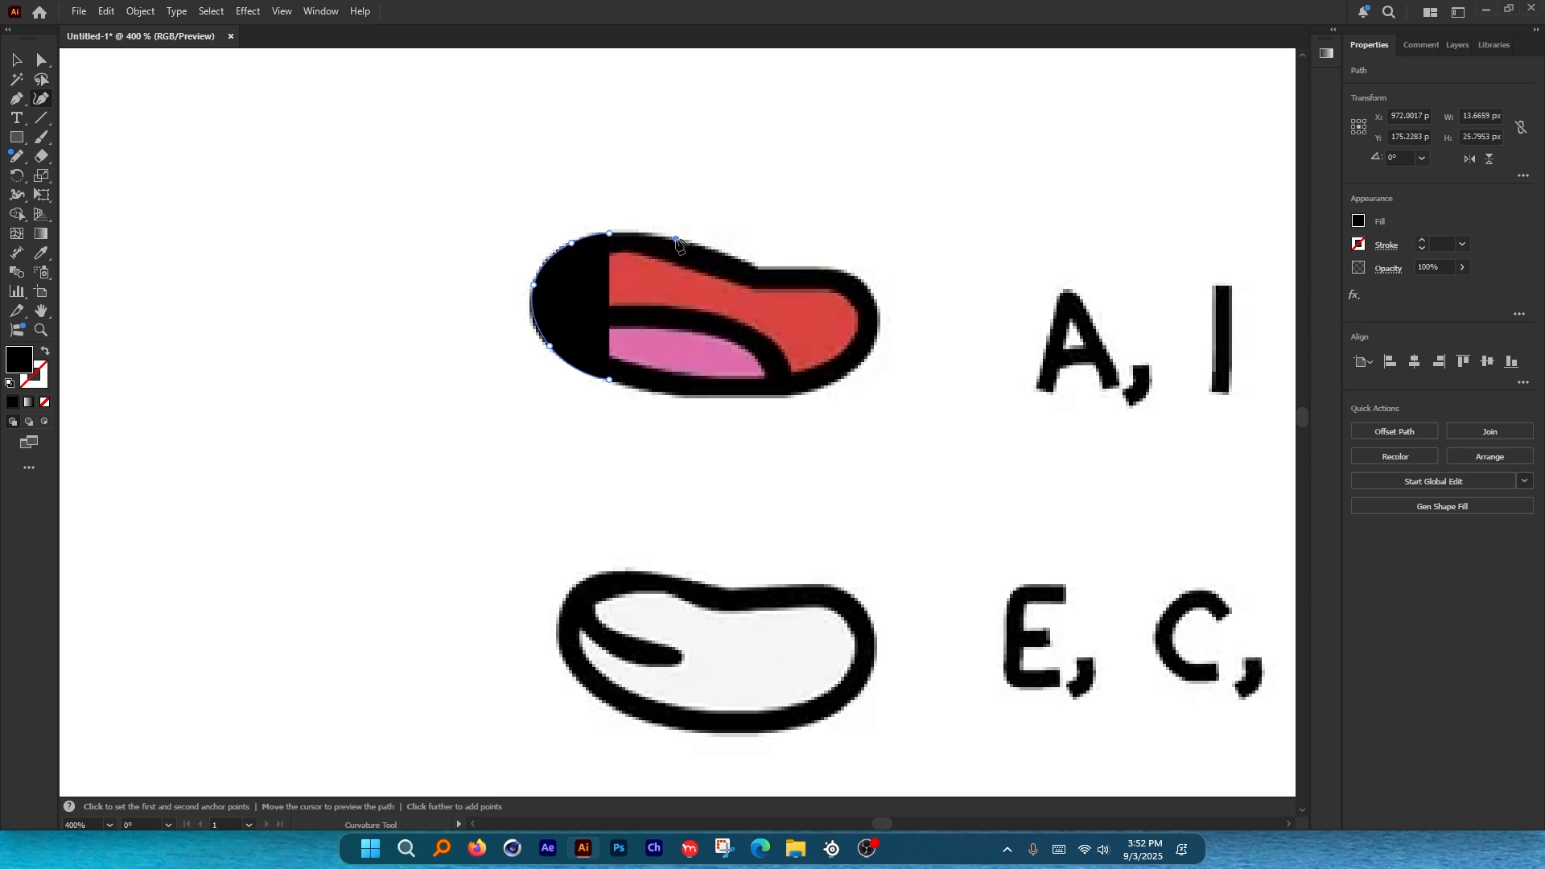
{"action": "left_click", "coordinate": [752, 264]}
{"action": "left_click", "coordinate": [800, 268]}
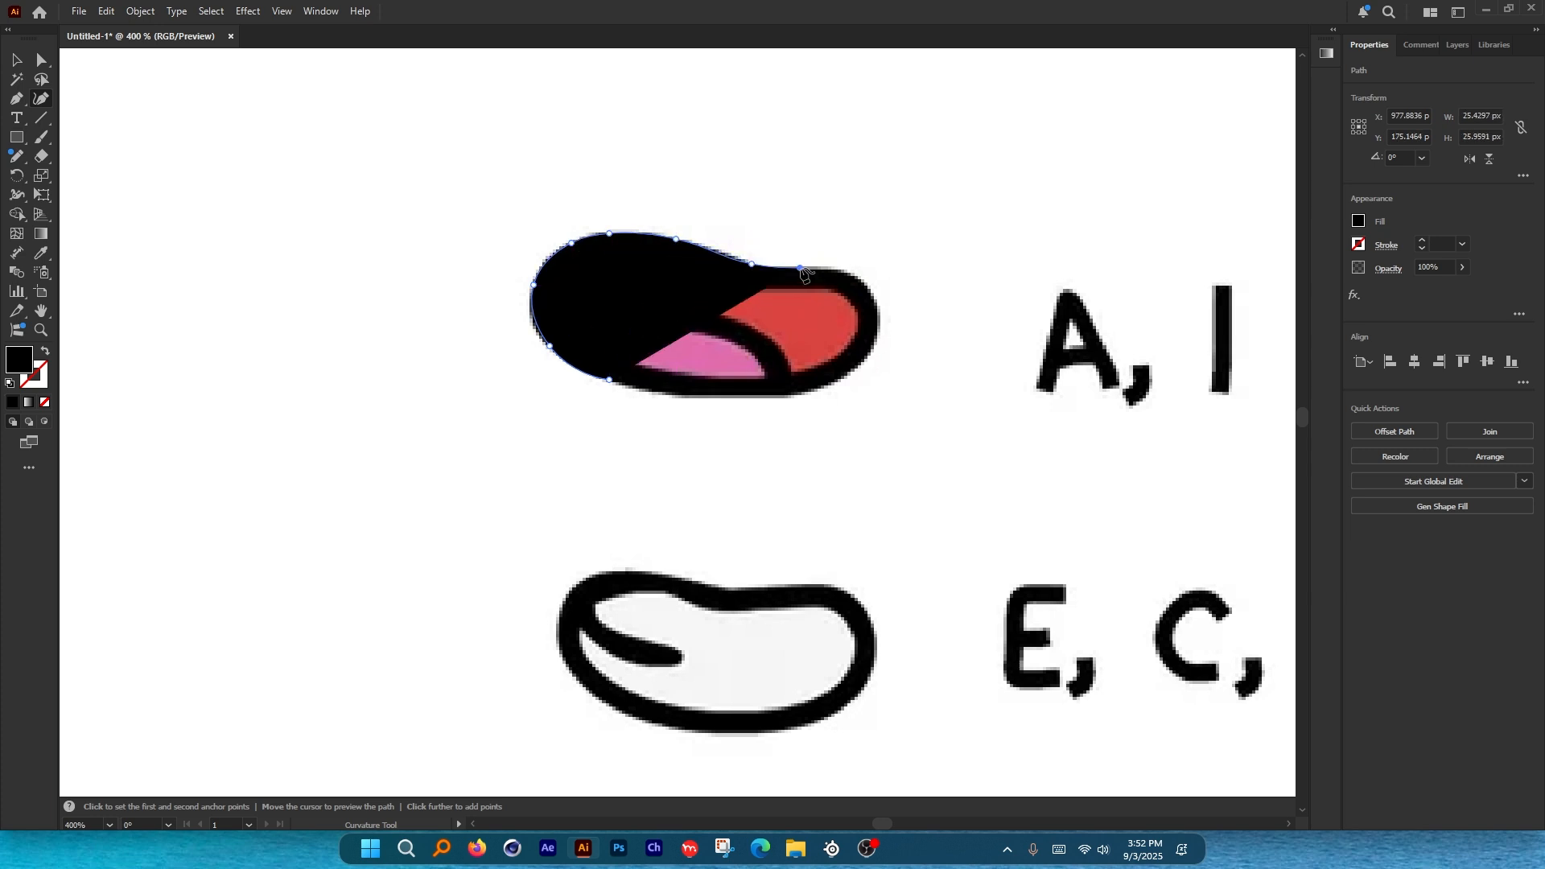
Trace around the right end and bottom, closing the A, I mouth outline.
{"action": "left_click", "coordinate": [851, 270]}
{"action": "left_click", "coordinate": [882, 302]}
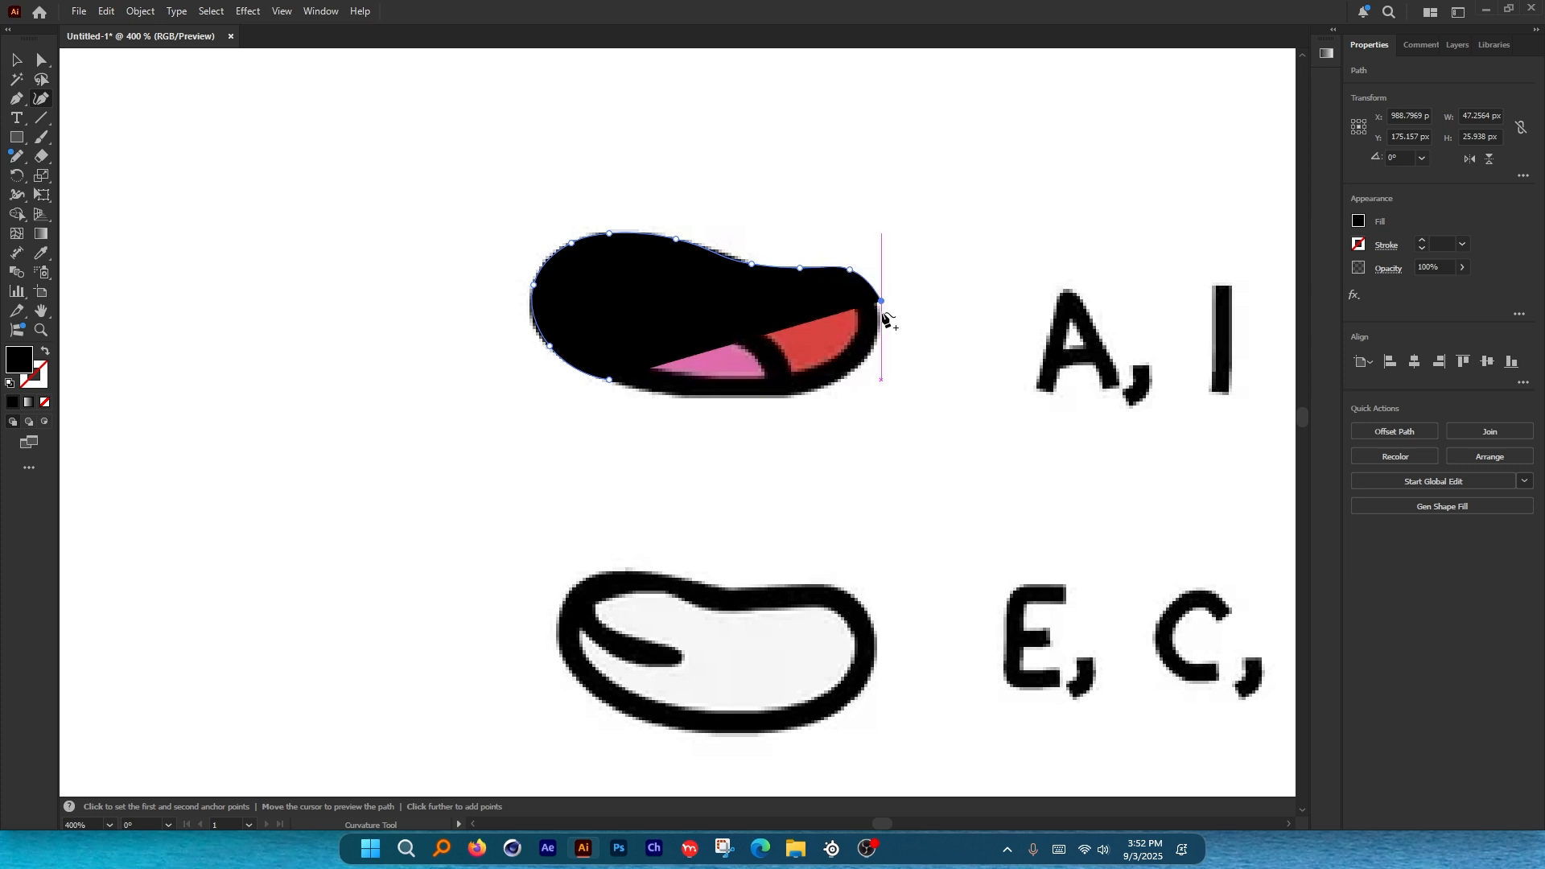
{"action": "left_click", "coordinate": [881, 331]}
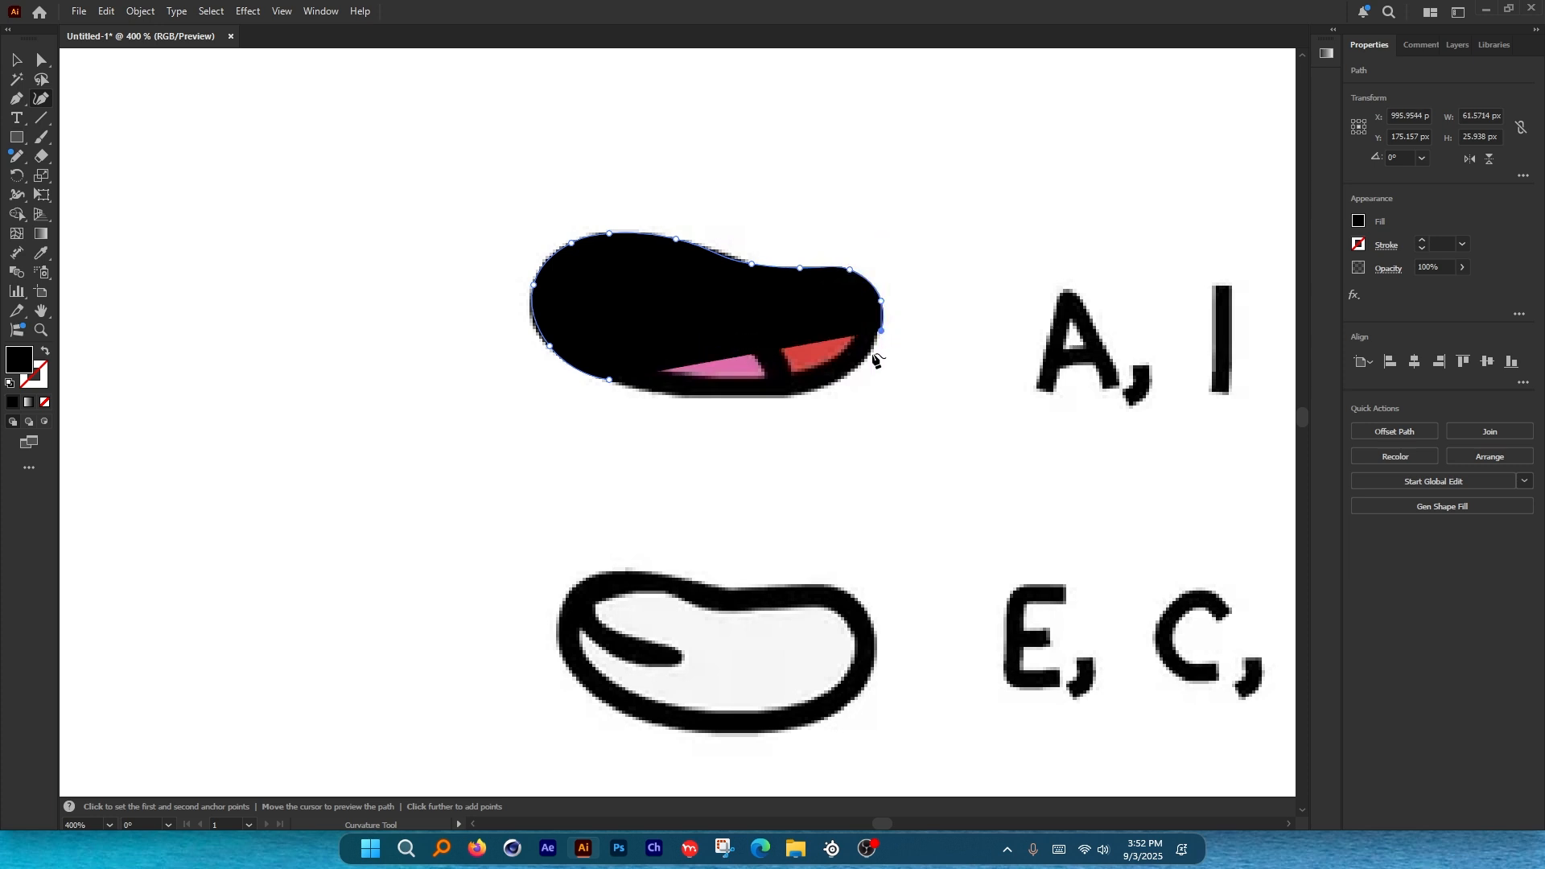
{"action": "left_click", "coordinate": [842, 380]}
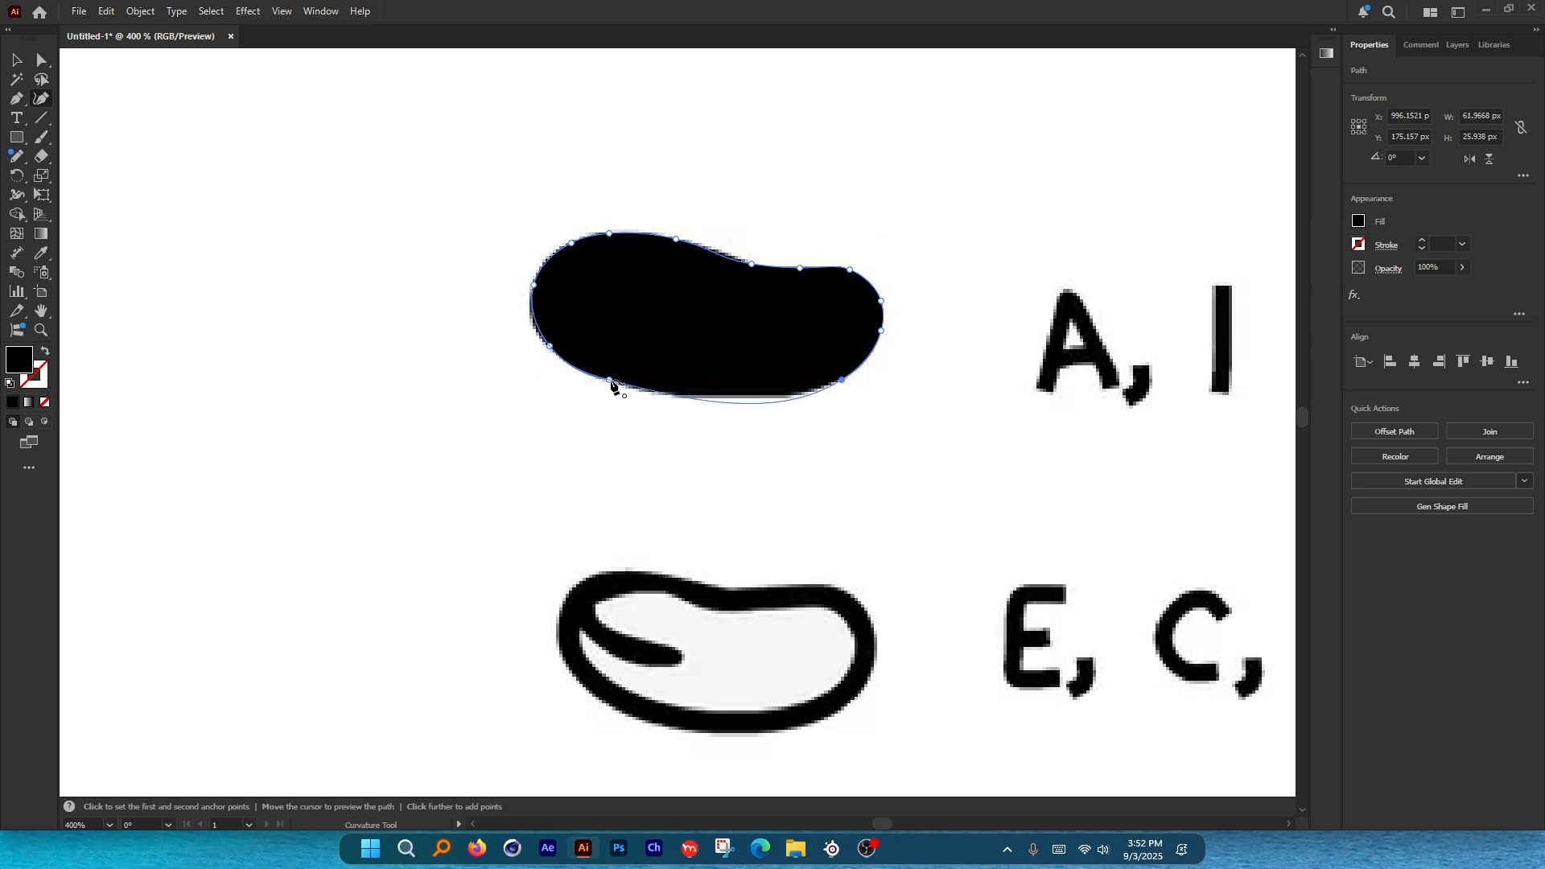
{"action": "left_click", "coordinate": [610, 380]}
{"action": "left_click", "coordinate": [17, 61]}
{"action": "scroll", "coordinate": [649, 312], "scroll_direction": "down", "scroll_amount": 5}
Clip the mouth image to the traced outline with a clipping mask (Ctrl+7).
{"action": "left_click", "coordinate": [561, 213]}
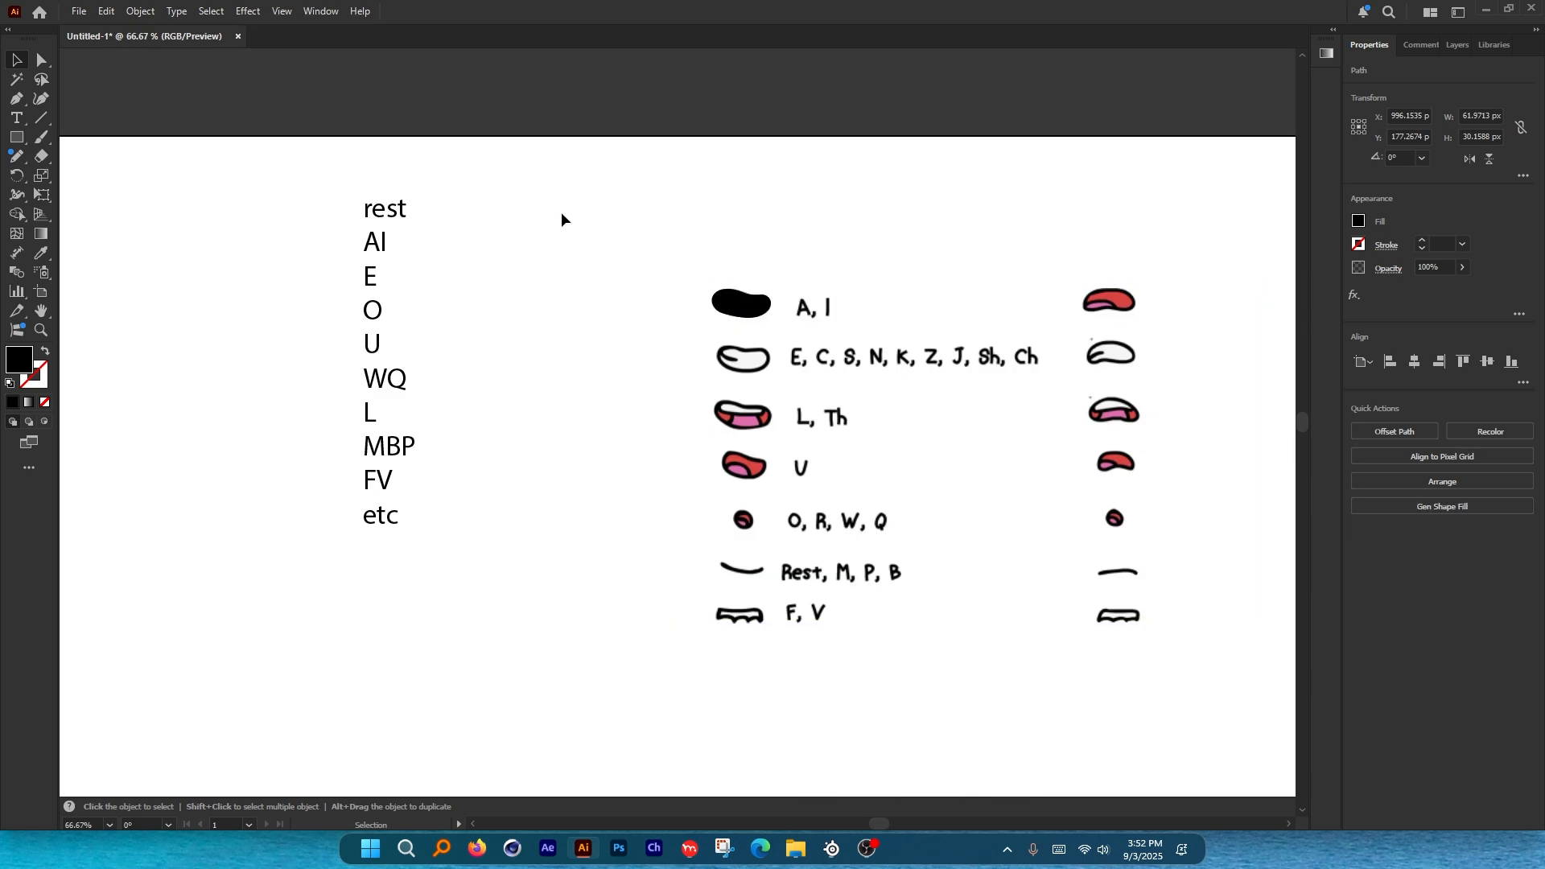
{"action": "left_click_drag", "start_coordinate": [777, 327], "coordinate": [605, 108]}
{"action": "key", "text": "ctrl+7"}
{"action": "left_click", "coordinate": [795, 239]}
Zoom to 100% and pan over to the phoneme text list.
{"action": "key", "text": "space"}
{"action": "left_click_drag", "start_coordinate": [632, 134], "coordinate": [541, 330]}
{"action": "key", "text": "ctrl+1"}
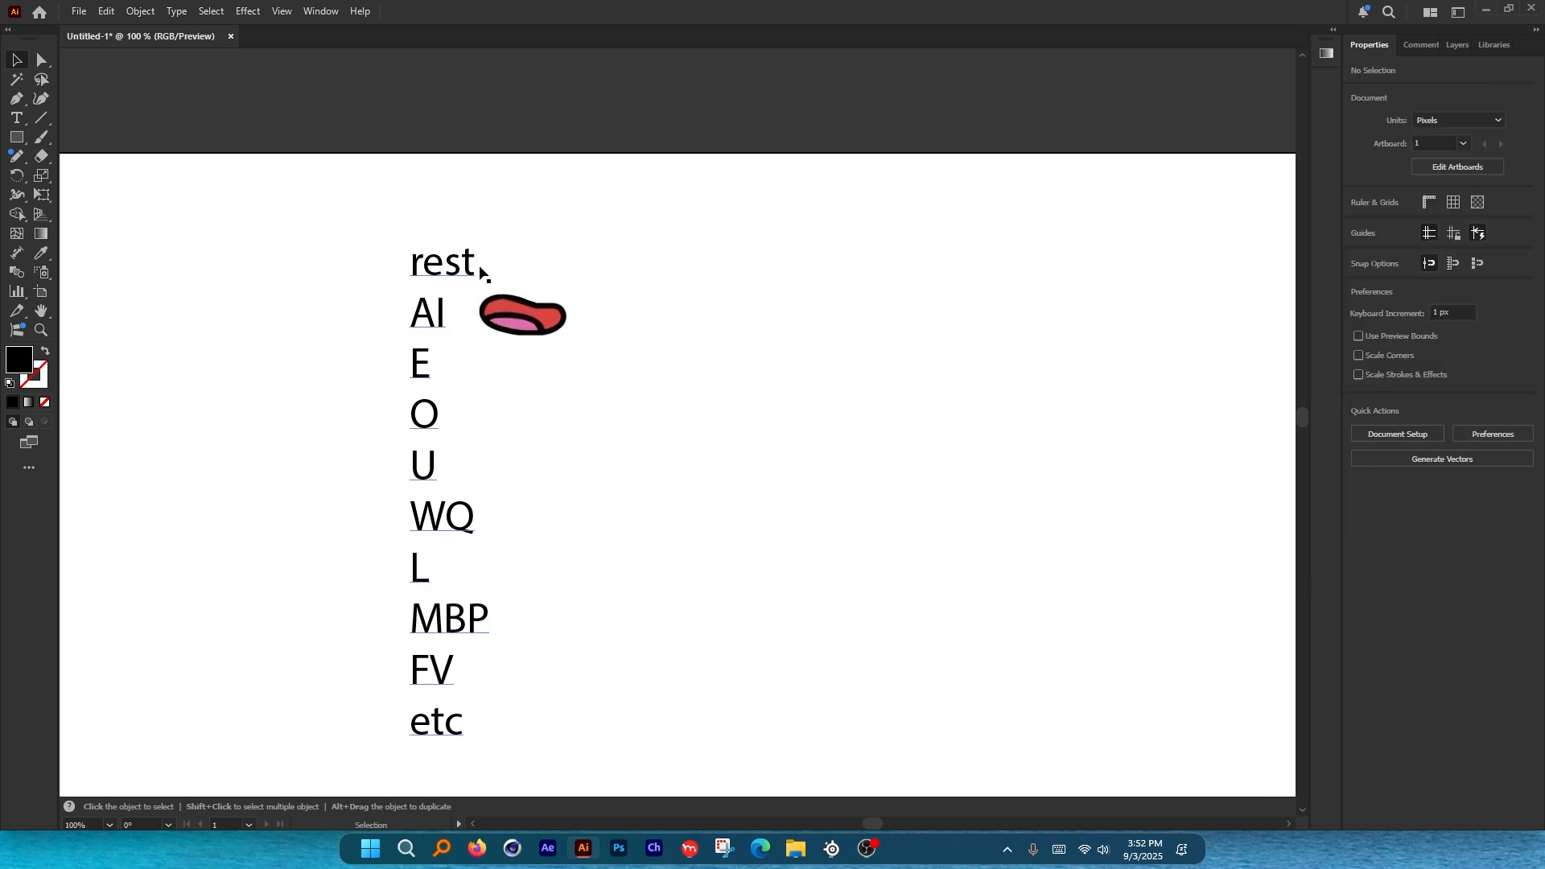
{"action": "scroll", "coordinate": [553, 322], "scroll_direction": "down", "scroll_amount": 3}
{"action": "key", "text": "space"}
{"action": "left_click_drag", "start_coordinate": [887, 222], "coordinate": [1191, 202]}
{"action": "scroll", "coordinate": [678, 394], "scroll_direction": "up", "scroll_amount": 2}
{"action": "key", "text": "space"}
{"action": "scroll", "coordinate": [365, 370], "scroll_direction": "up", "scroll_amount": 2}
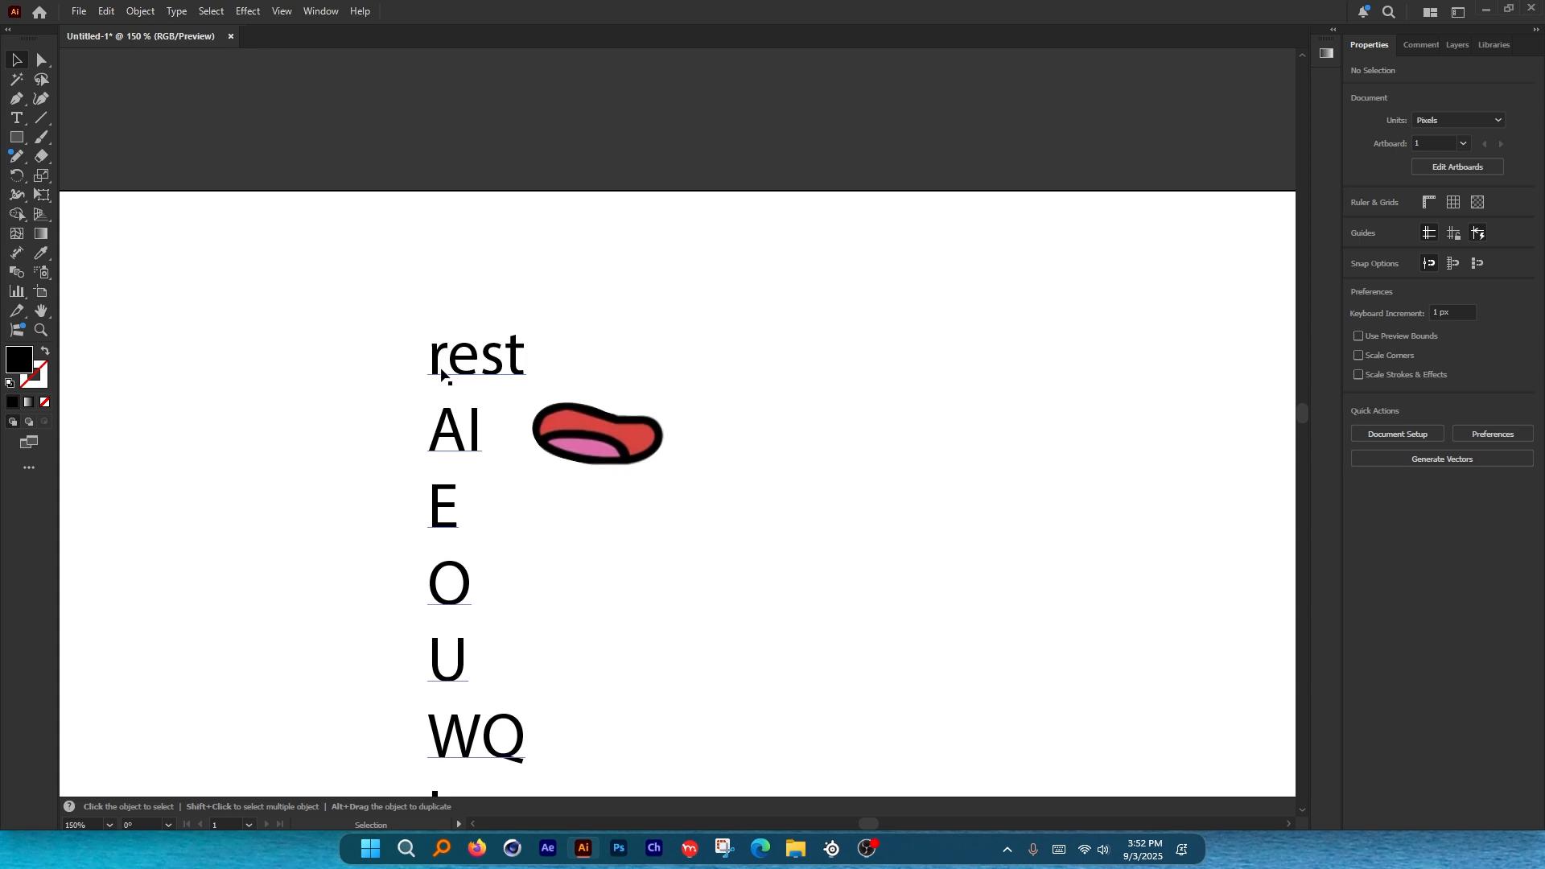
{"action": "scroll", "coordinate": [782, 301], "scroll_direction": "down", "scroll_amount": 5}
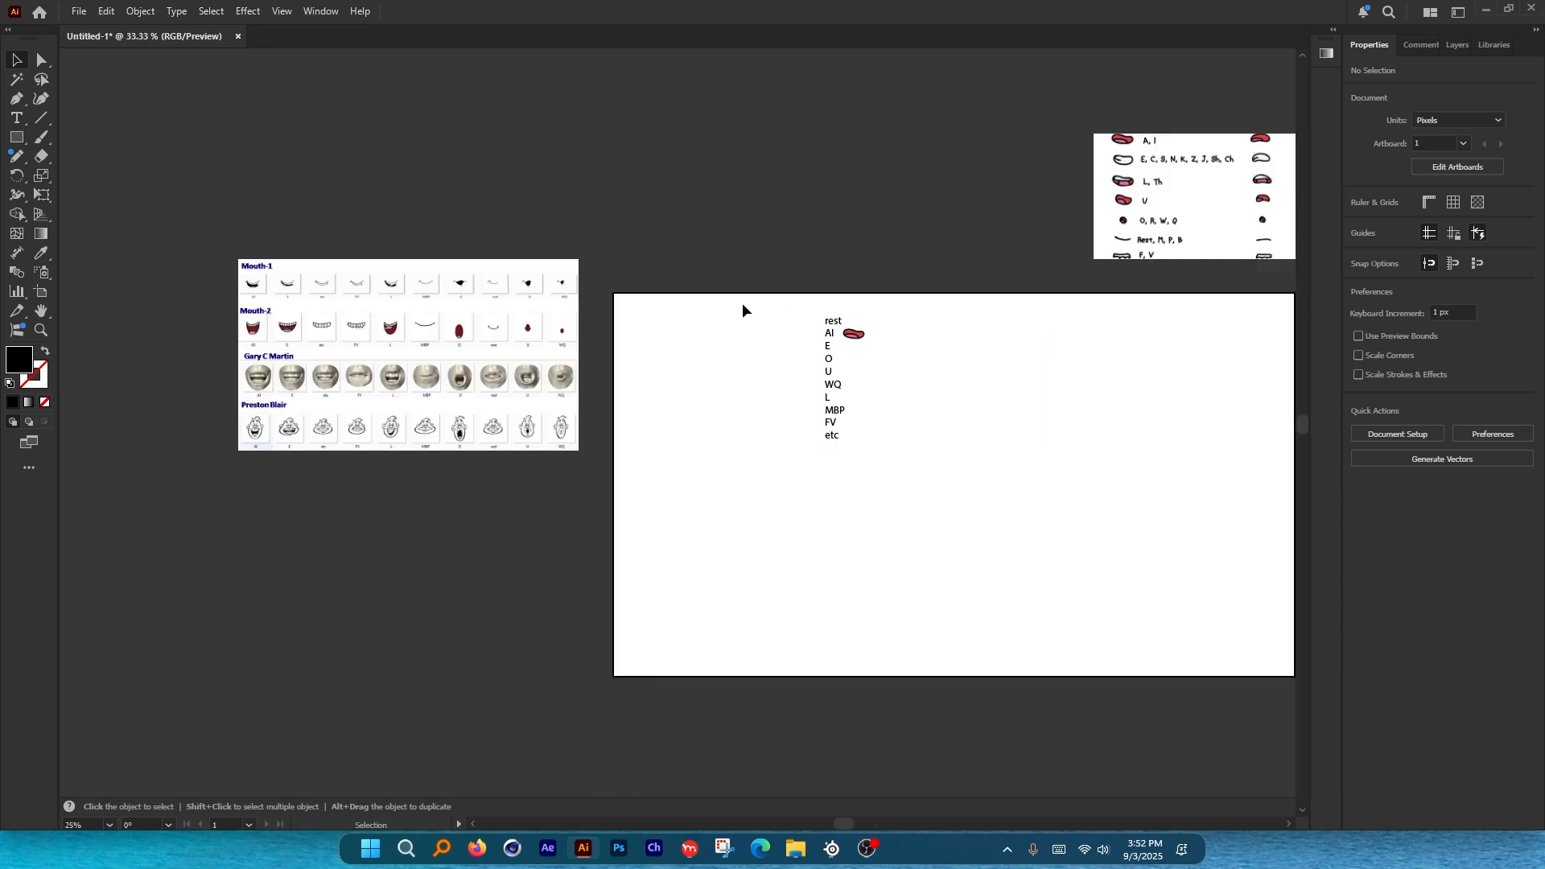
{"action": "scroll", "coordinate": [817, 259], "scroll_direction": "left", "scroll_amount": 2}
{"action": "scroll", "coordinate": [585, 385], "scroll_direction": "up", "scroll_amount": 3}
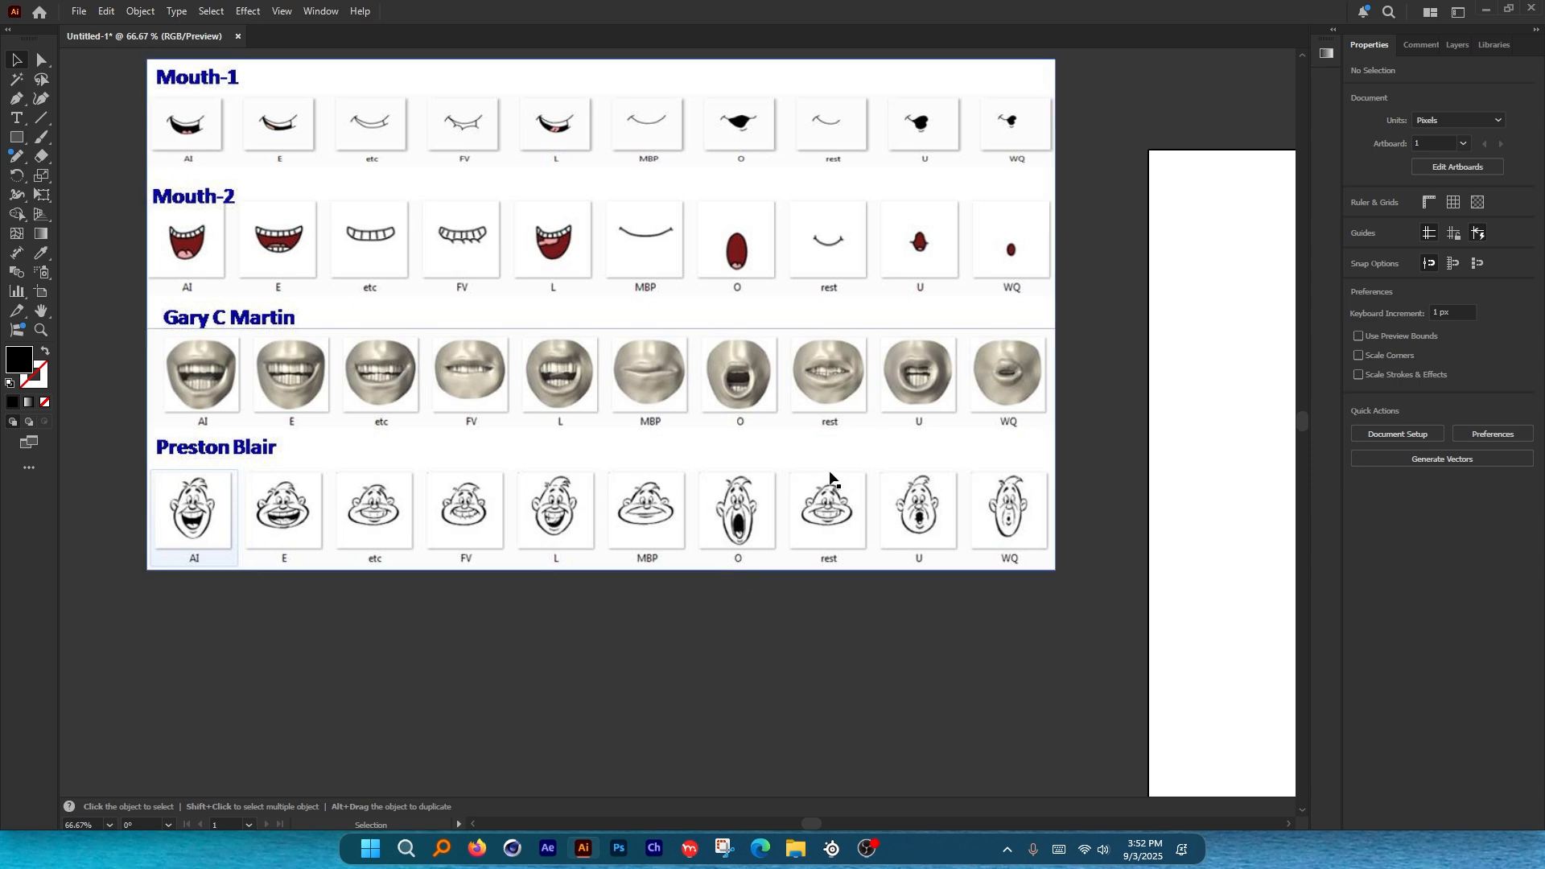
{"action": "scroll", "coordinate": [782, 413], "scroll_direction": "up", "scroll_amount": 1}
{"action": "mouse_move", "coordinate": [624, 312]}
{"action": "left_mouse_down"}
{"action": "mouse_move", "coordinate": [548, 318]}
{"action": "mouse_move", "coordinate": [620, 304]}
{"action": "left_mouse_up"}
{"action": "mouse_move", "coordinate": [786, 355]}
{"action": "left_mouse_down"}
{"action": "mouse_move", "coordinate": [899, 390]}
{"action": "mouse_move", "coordinate": [855, 286]}
{"action": "left_mouse_up"}
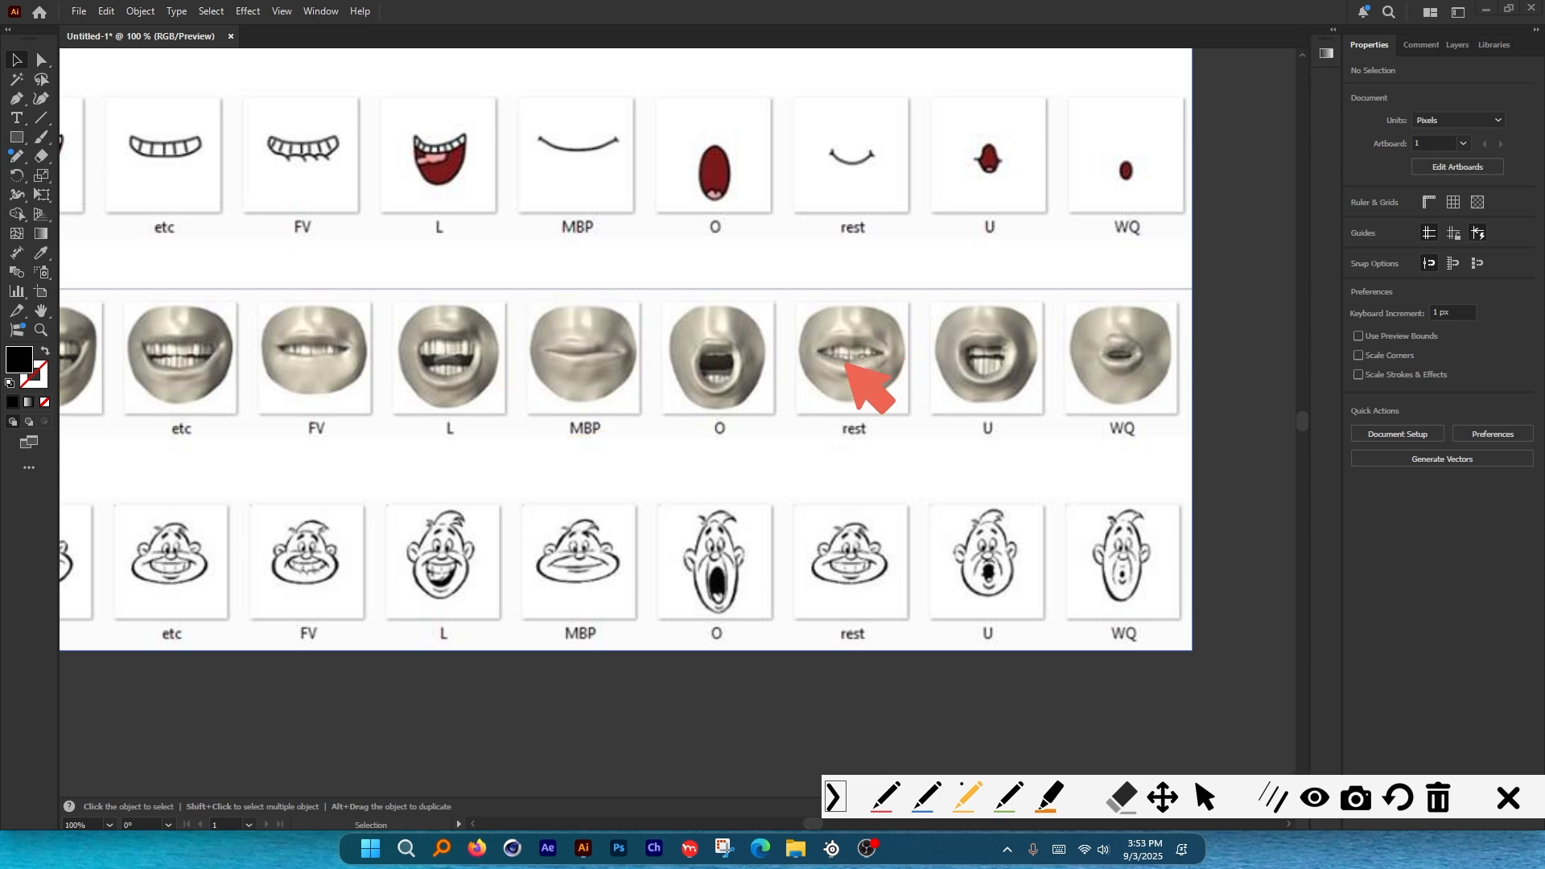
{"action": "mouse_move", "coordinate": [869, 326]}
{"action": "left_mouse_down"}
{"action": "mouse_move", "coordinate": [861, 401]}
{"action": "mouse_move", "coordinate": [899, 326]}
{"action": "mouse_move", "coordinate": [831, 348]}
{"action": "mouse_move", "coordinate": [824, 325]}
{"action": "mouse_move", "coordinate": [872, 337]}
{"action": "left_mouse_up"}
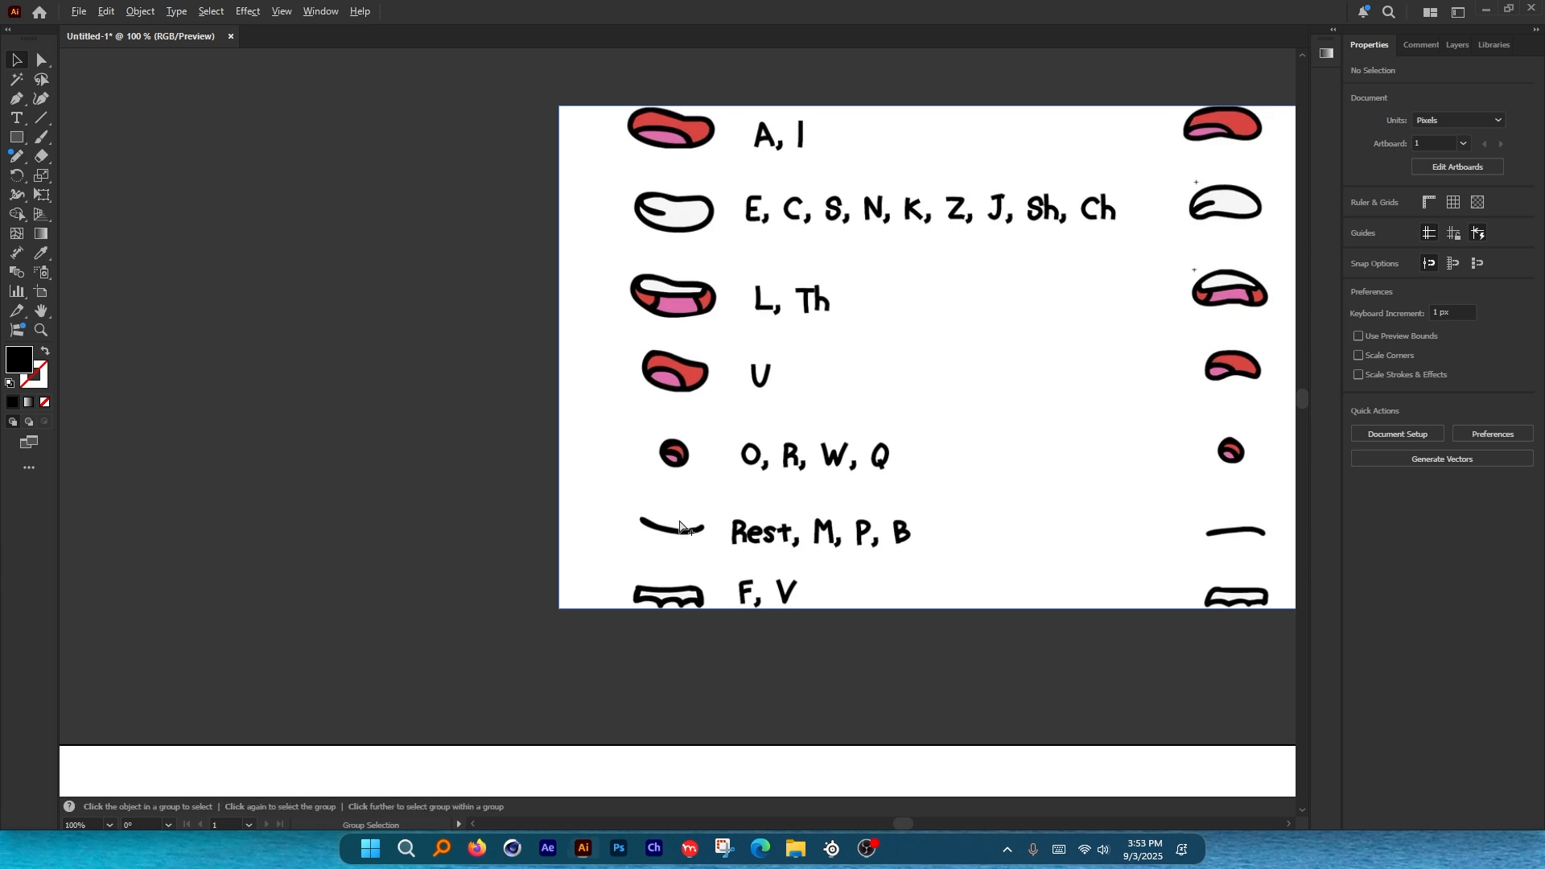
{"action": "key", "text": "ctrl+alt+g"}
{"action": "mouse_move", "coordinate": [672, 502]}
{"action": "left_mouse_down"}
{"action": "mouse_move", "coordinate": [673, 542]}
{"action": "mouse_move", "coordinate": [710, 520]}
{"action": "mouse_move", "coordinate": [671, 501]}
{"action": "mouse_move", "coordinate": [792, 557]}
{"action": "mouse_move", "coordinate": [790, 516]}
{"action": "mouse_move", "coordinate": [734, 554]}
{"action": "left_mouse_up"}
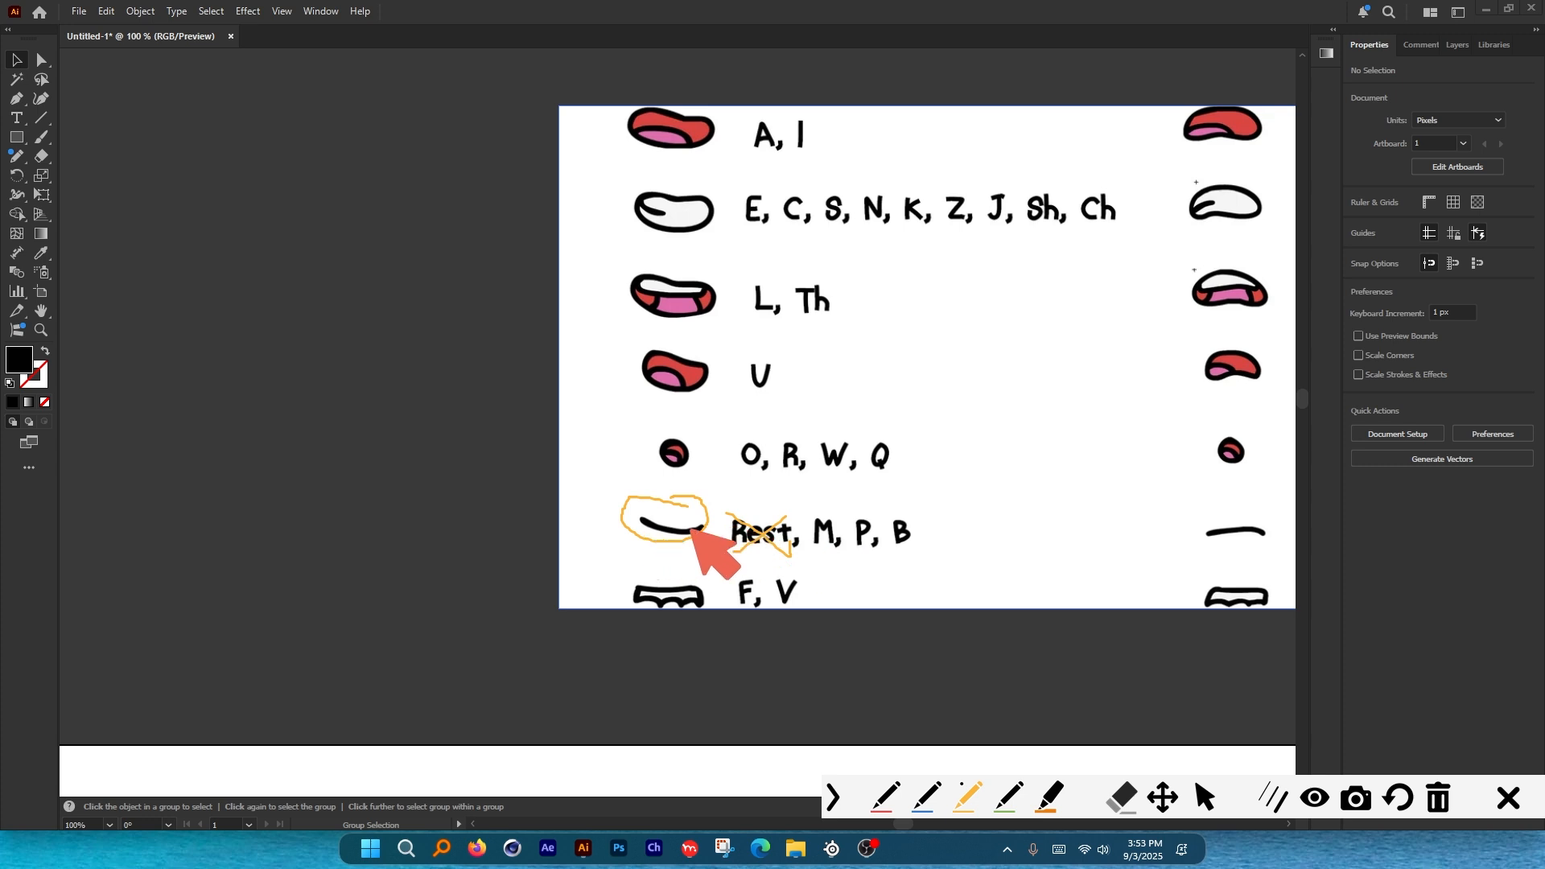
{"action": "mouse_move", "coordinate": [691, 529]}
{"action": "left_mouse_down"}
{"action": "mouse_move", "coordinate": [682, 515]}
{"action": "mouse_move", "coordinate": [660, 536]}
{"action": "left_mouse_up"}
{"action": "key", "text": "ctrl+z"}
{"action": "key", "text": "ctrl+z"}
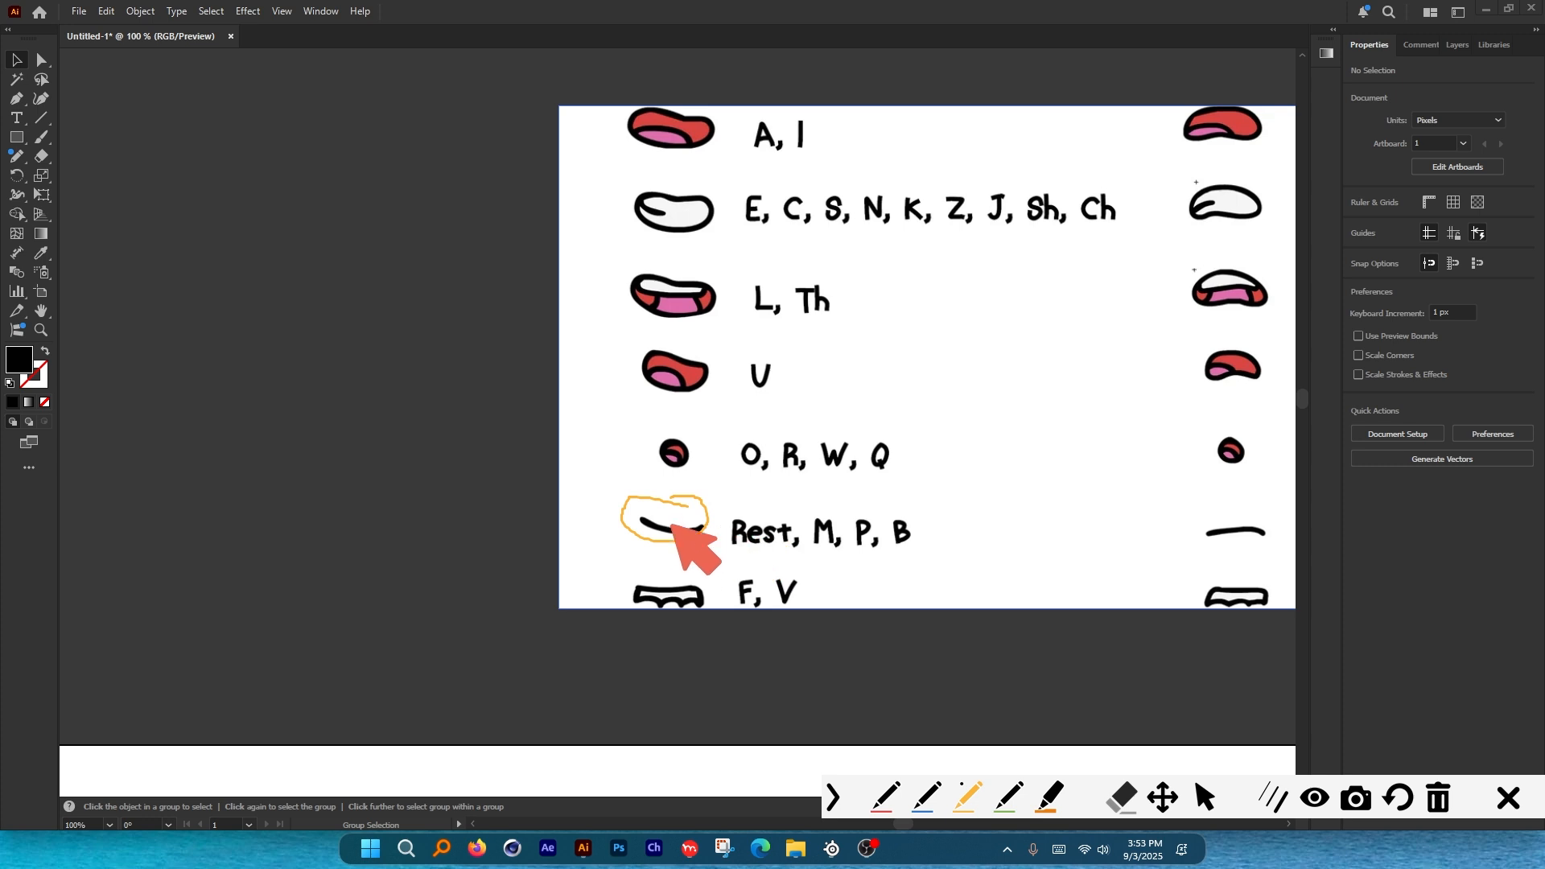
{"action": "left_click", "coordinate": [1508, 797]}
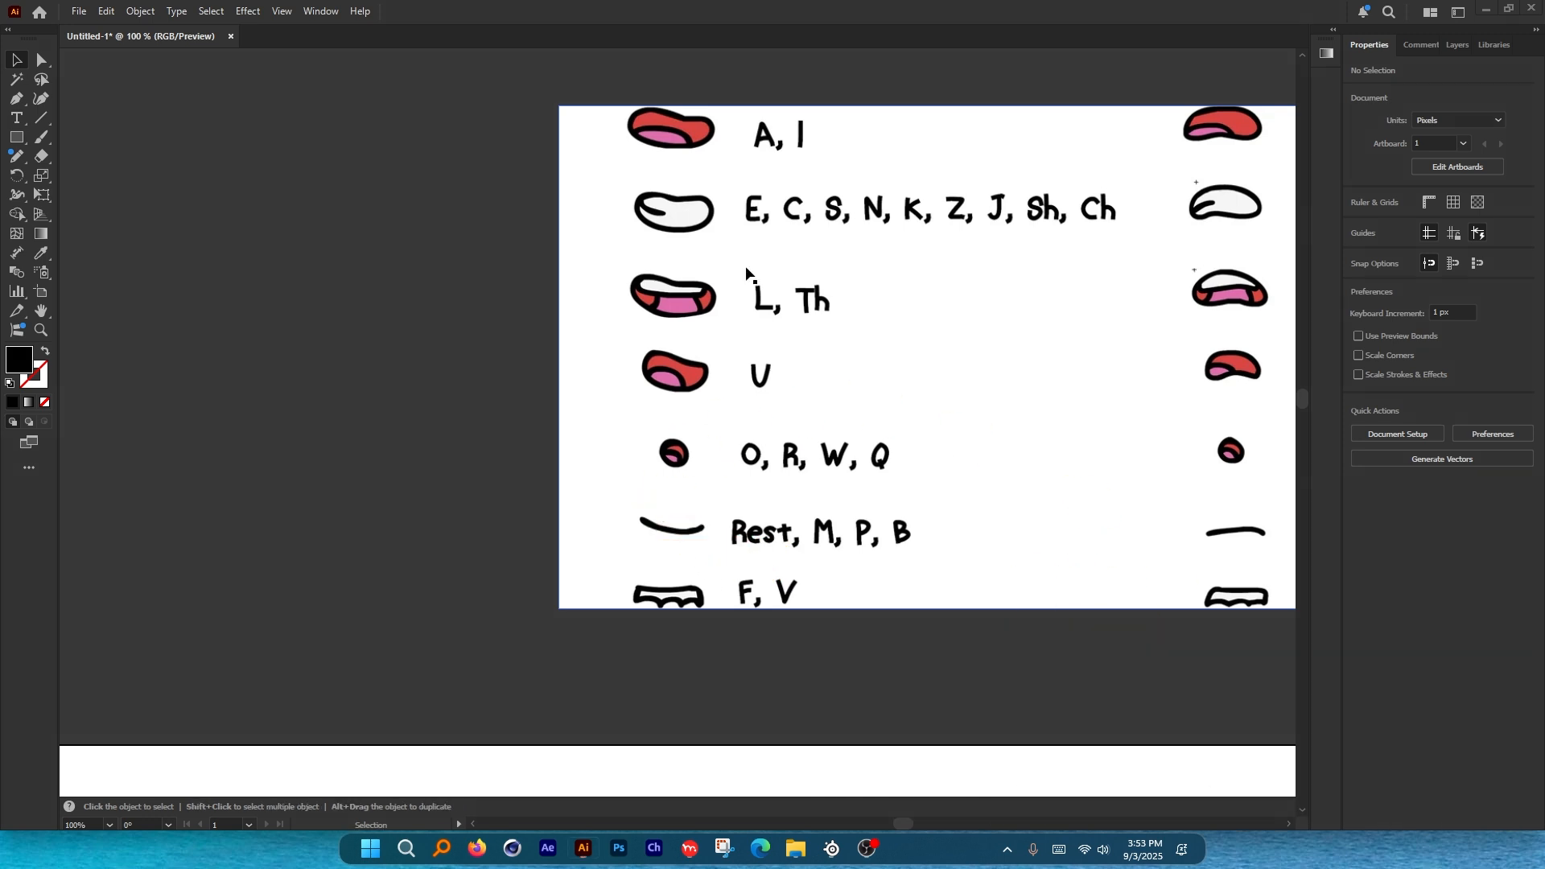
{"action": "scroll", "coordinate": [747, 278], "scroll_direction": "down", "scroll_amount": 3}
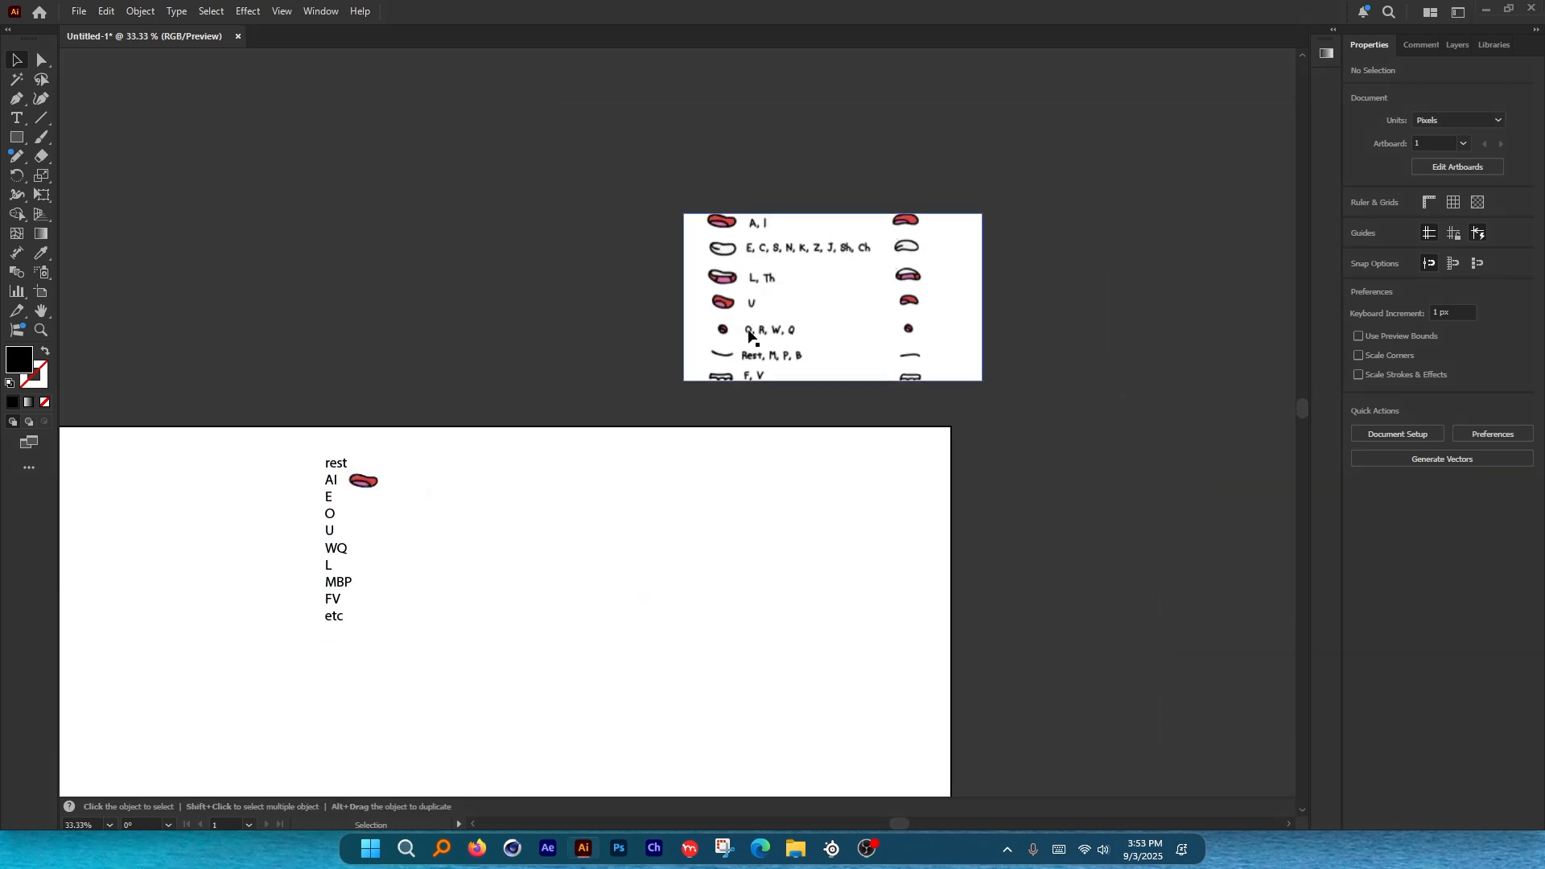
Duplicate the phoneme chart image and place the copy beside the label list.
{"action": "scroll", "coordinate": [574, 529], "scroll_direction": "up", "scroll_amount": 2}
{"action": "left_click_drag", "start_coordinate": [732, 261], "coordinate": [737, 405]}
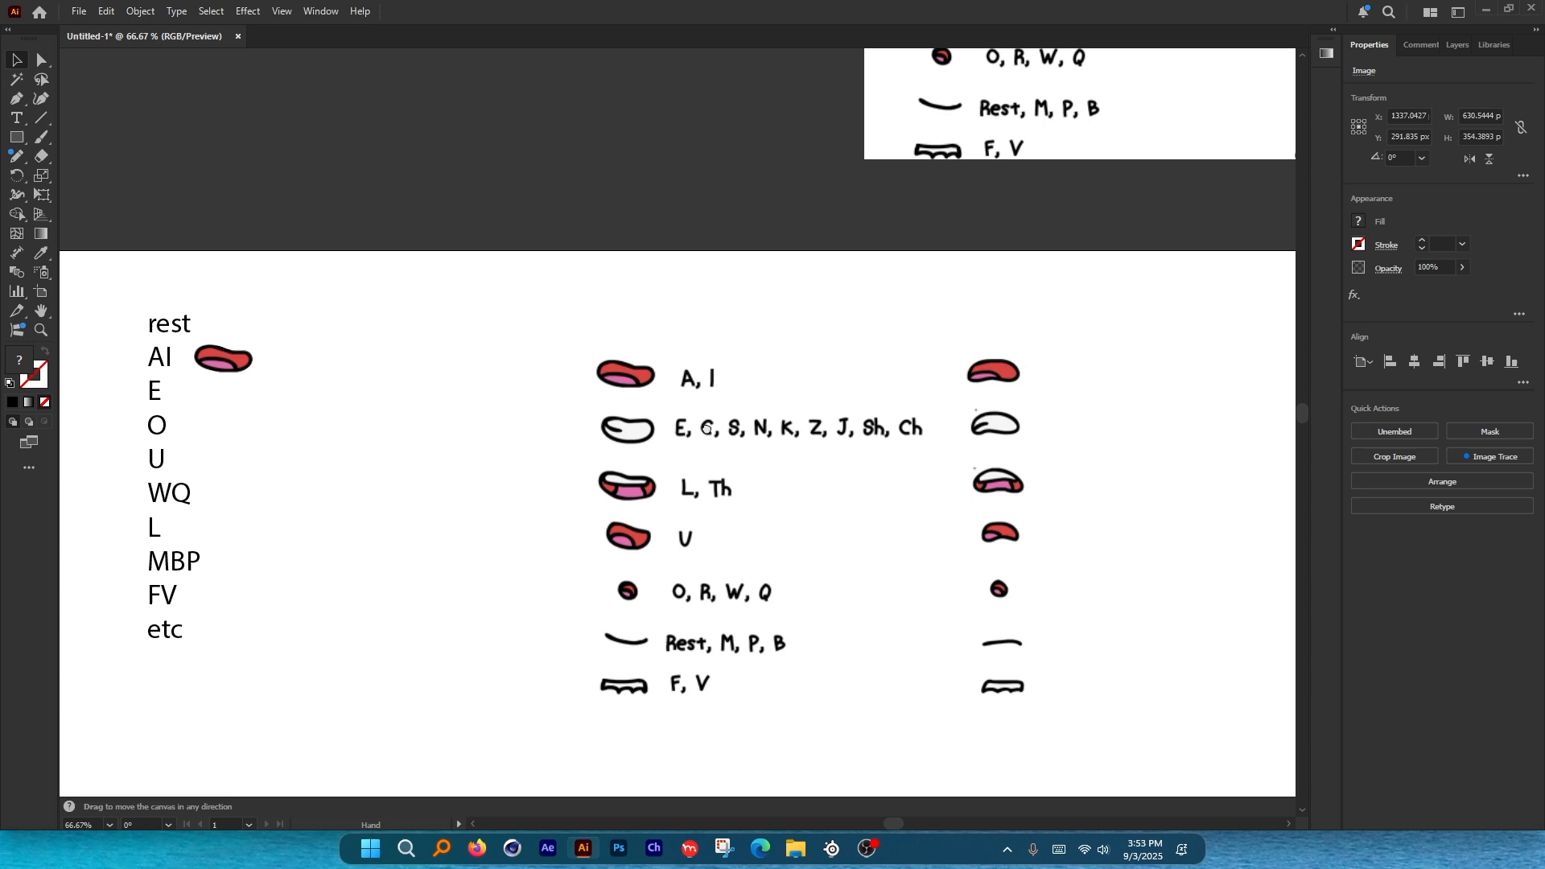
{"action": "left_click_drag", "start_coordinate": [743, 404], "coordinate": [568, 387]}
{"action": "scroll", "coordinate": [520, 395], "scroll_direction": "up", "scroll_amount": 2}
{"action": "scroll", "coordinate": [559, 311], "scroll_direction": "down", "scroll_amount": 1}
{"action": "scroll", "coordinate": [590, 295], "scroll_direction": "up", "scroll_amount": 1}
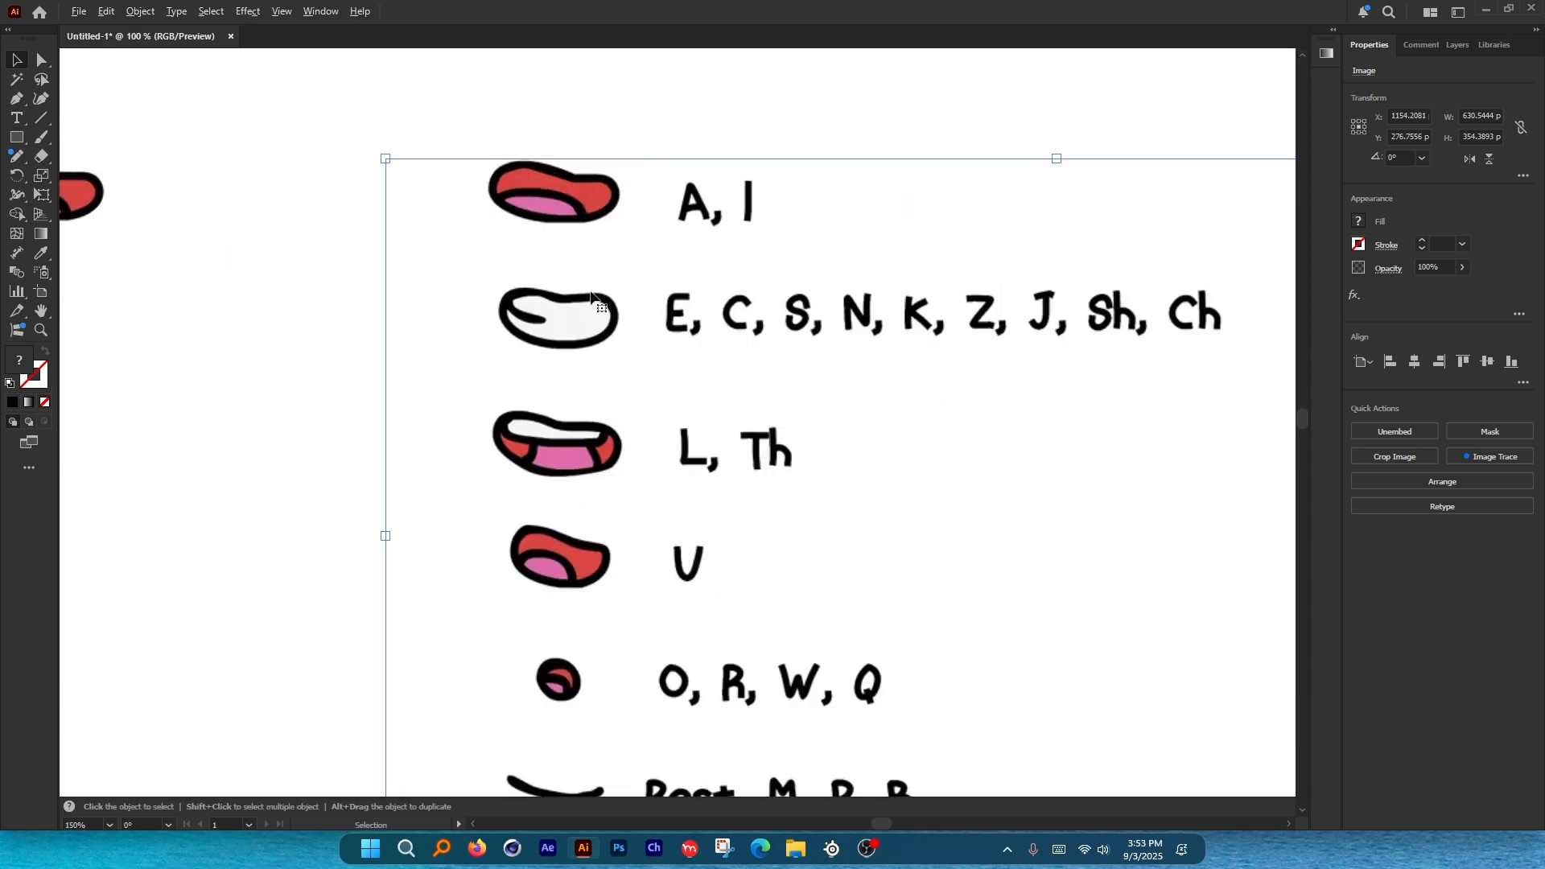
Draw a screen annotation over the chart copy, then clear it.
{"action": "key", "text": "ctrl+alt+g"}
{"action": "mouse_move", "coordinate": [534, 320]}
{"action": "left_mouse_down"}
{"action": "mouse_move", "coordinate": [611, 321]}
{"action": "mouse_move", "coordinate": [570, 323]}
{"action": "left_mouse_up"}
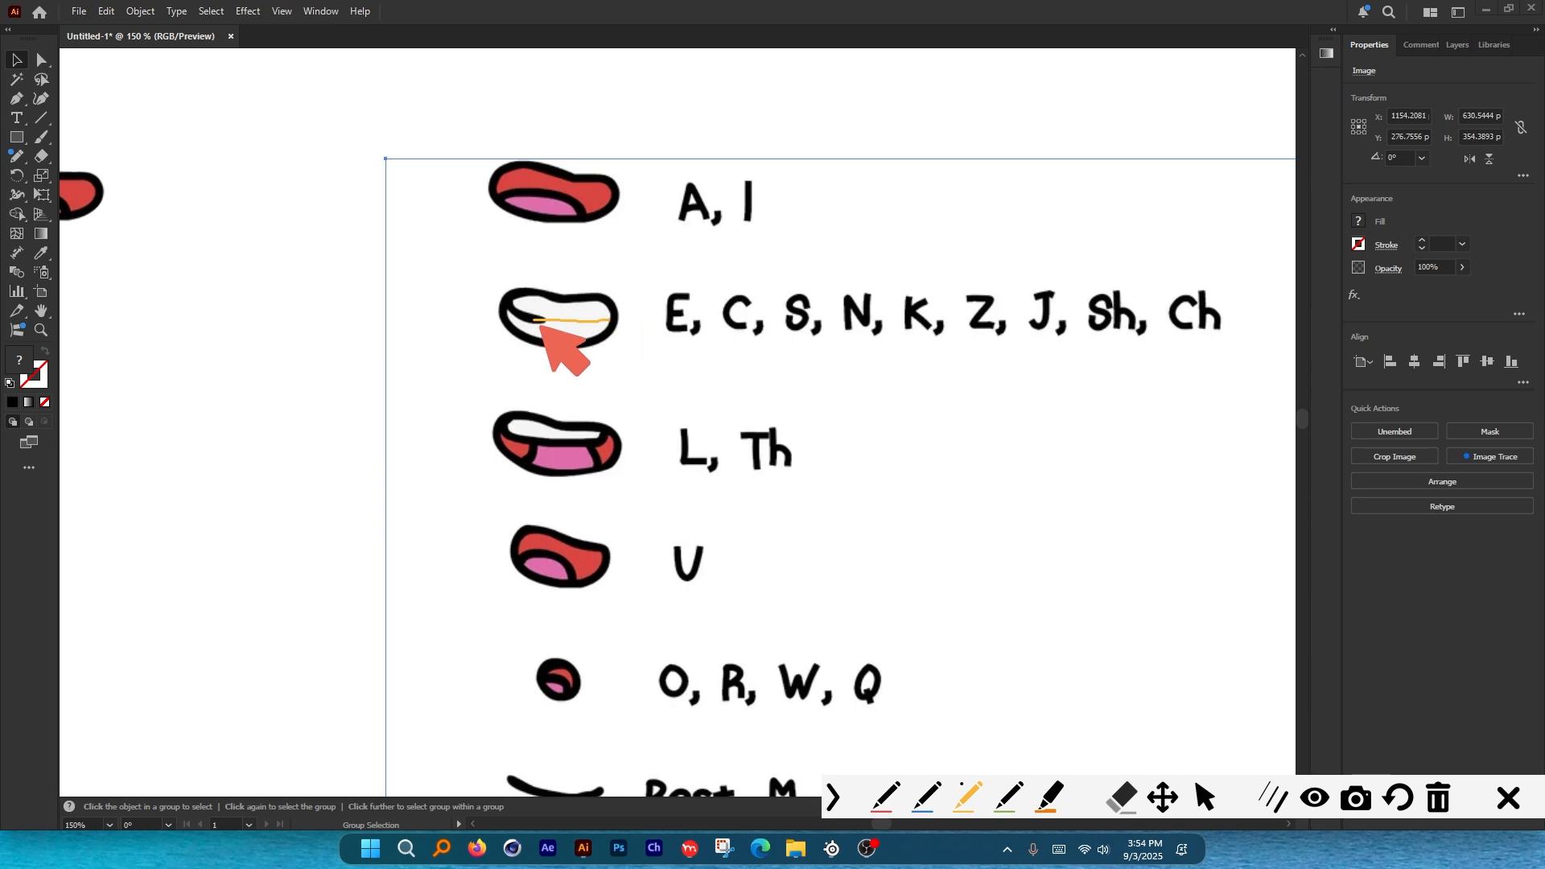
{"action": "left_click", "coordinate": [1510, 801]}
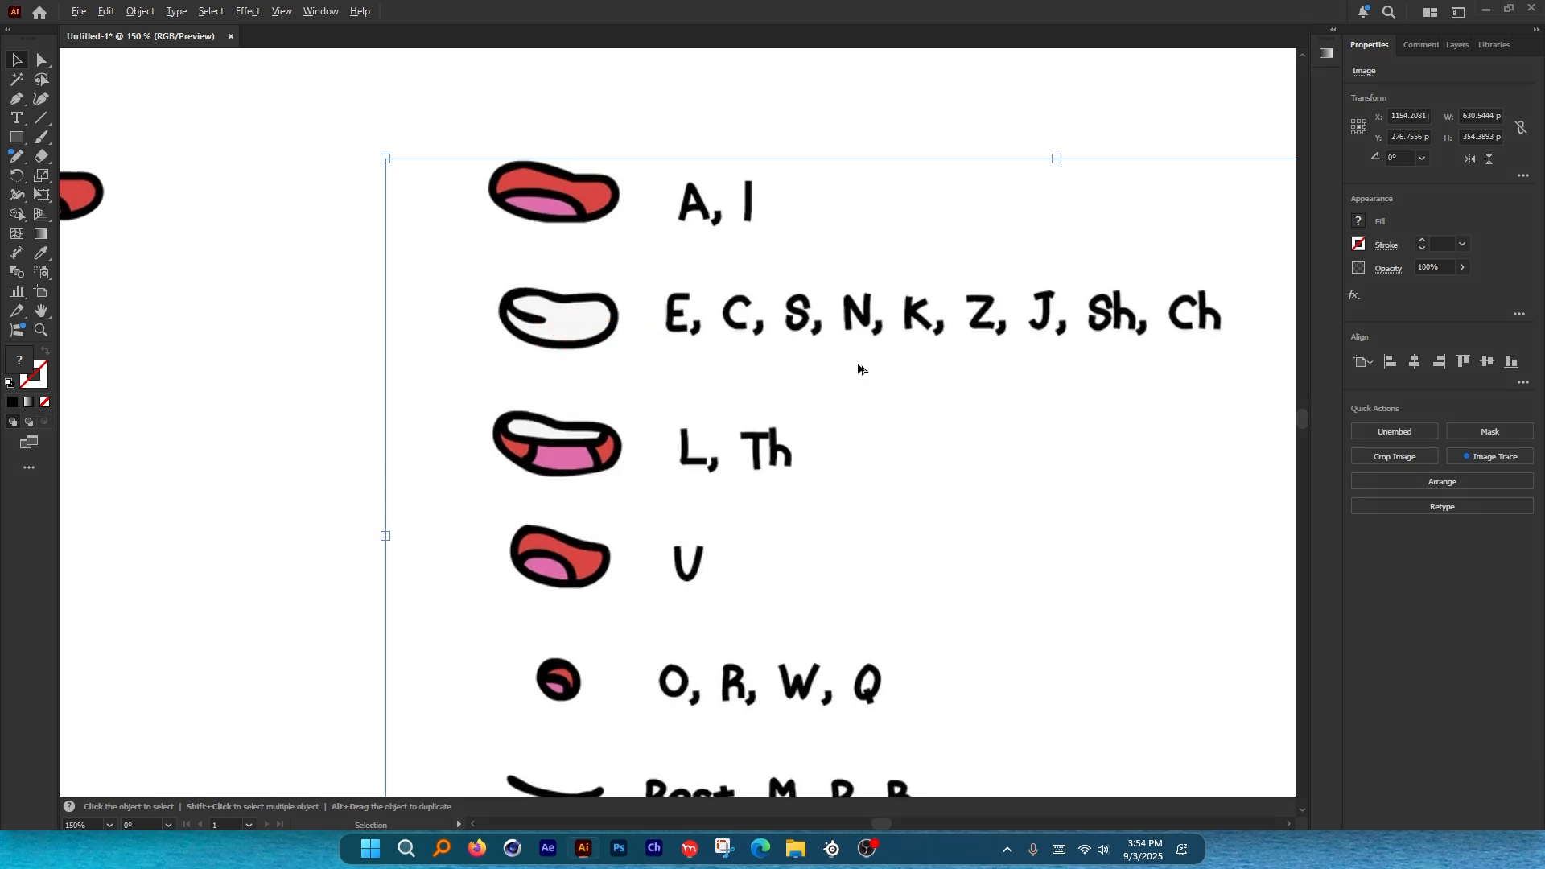
{"action": "scroll", "coordinate": [858, 369], "scroll_direction": "down", "scroll_amount": 4}
Pan to the mouth reference charts and annotate them with the screen pen.
{"action": "left_click", "coordinate": [472, 228]}
{"action": "key", "text": "space"}
{"action": "left_click_drag", "start_coordinate": [473, 229], "coordinate": [901, 233]}
{"action": "scroll", "coordinate": [475, 304], "scroll_direction": "up", "scroll_amount": 1}
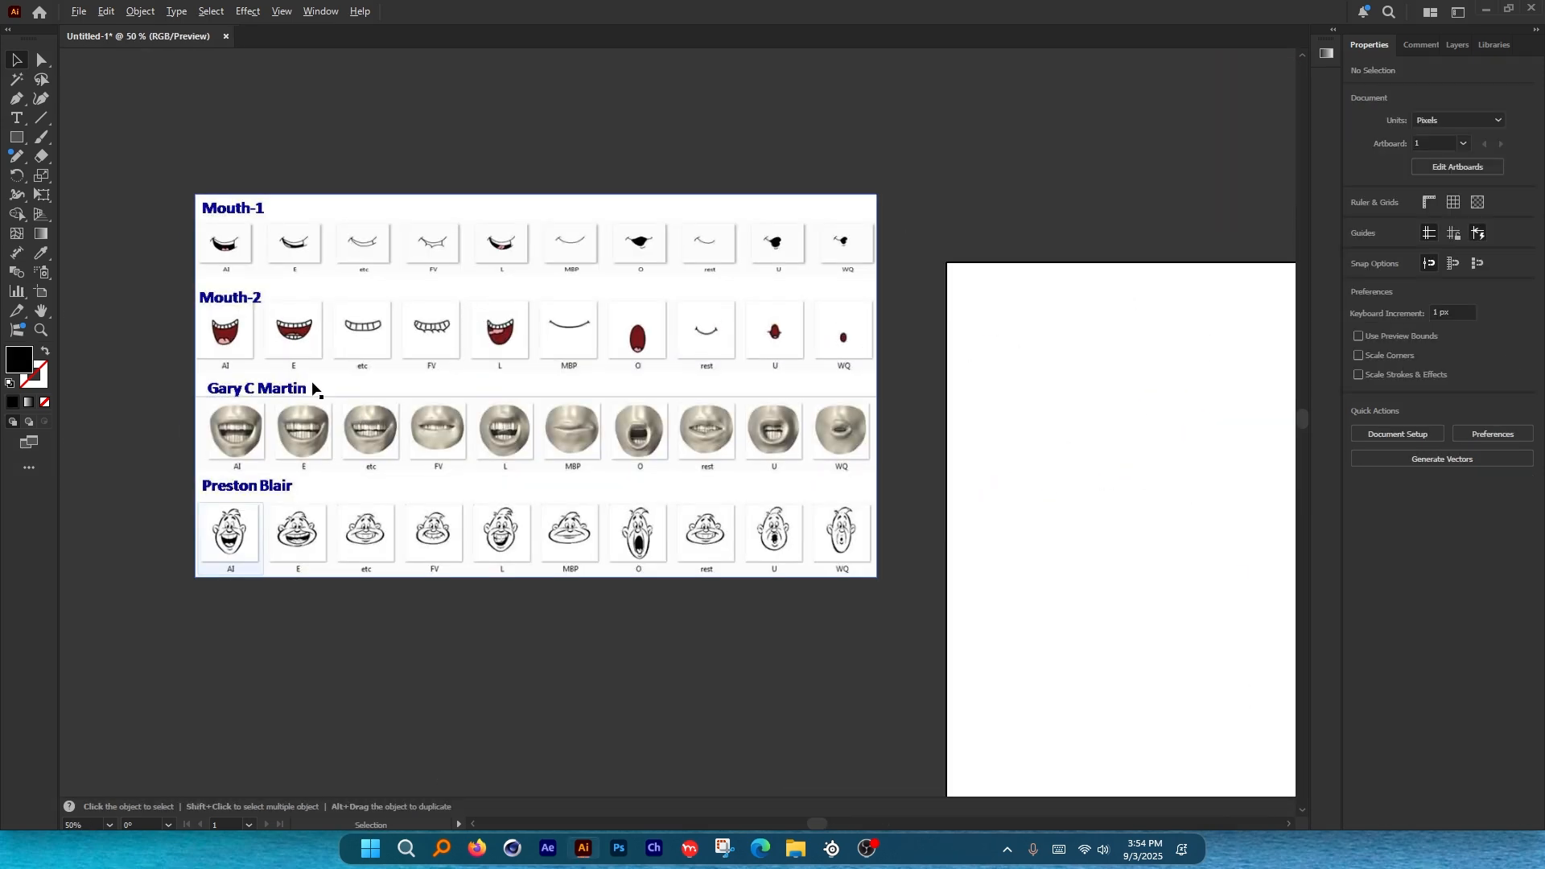
{"action": "scroll", "coordinate": [312, 382], "scroll_direction": "up", "scroll_amount": 1}
{"action": "key", "text": "ctrl+alt+g"}
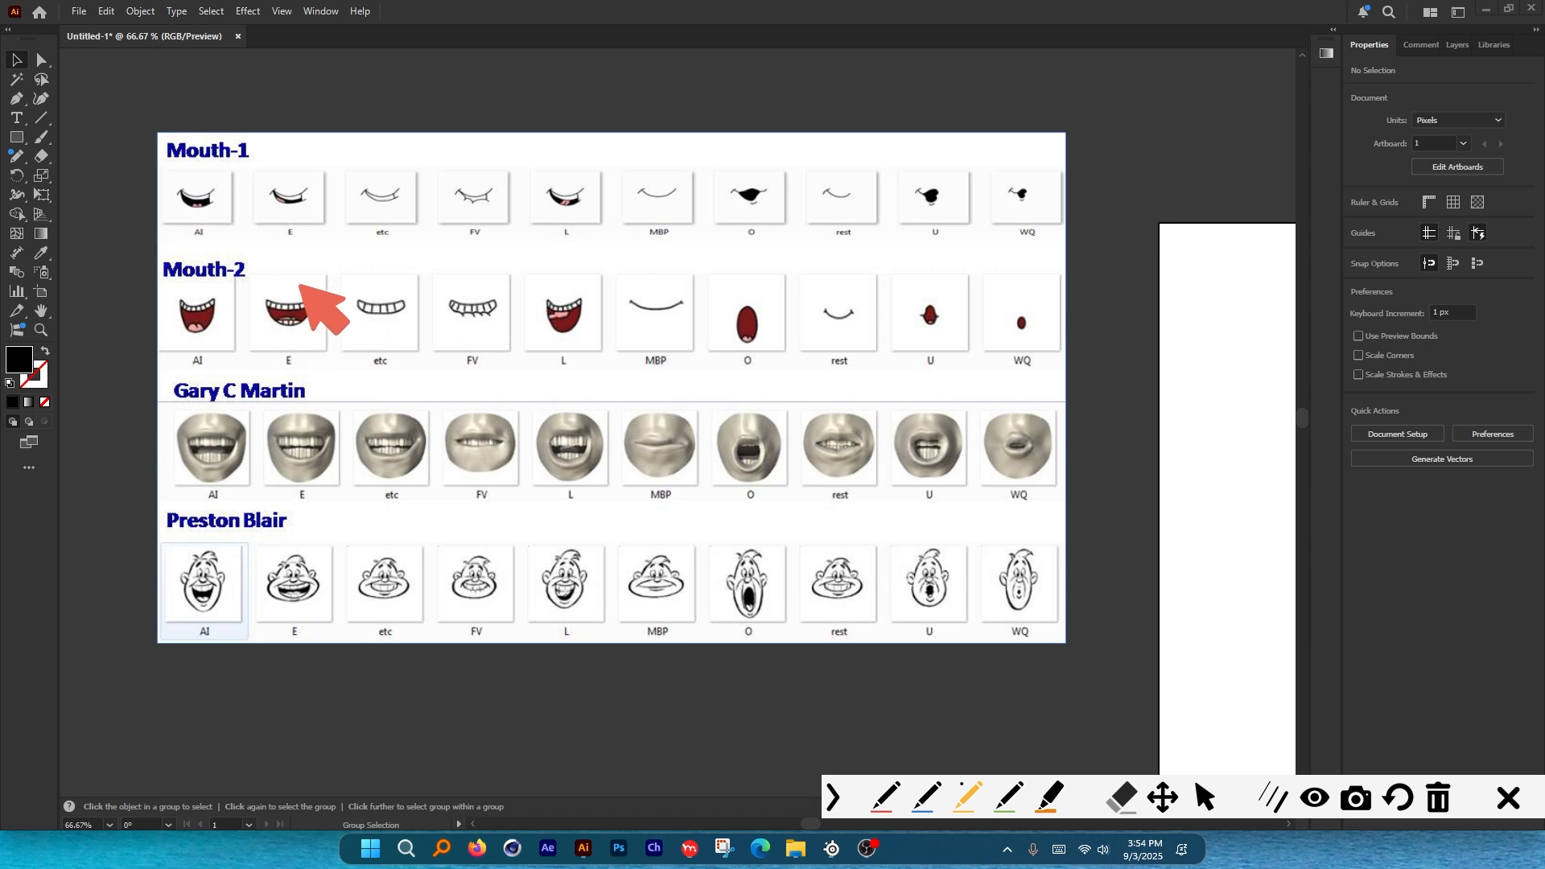
{"action": "mouse_move", "coordinate": [314, 286]}
{"action": "left_mouse_down"}
{"action": "mouse_move", "coordinate": [247, 298]}
{"action": "mouse_move", "coordinate": [268, 354]}
{"action": "mouse_move", "coordinate": [326, 303]}
{"action": "left_mouse_up"}
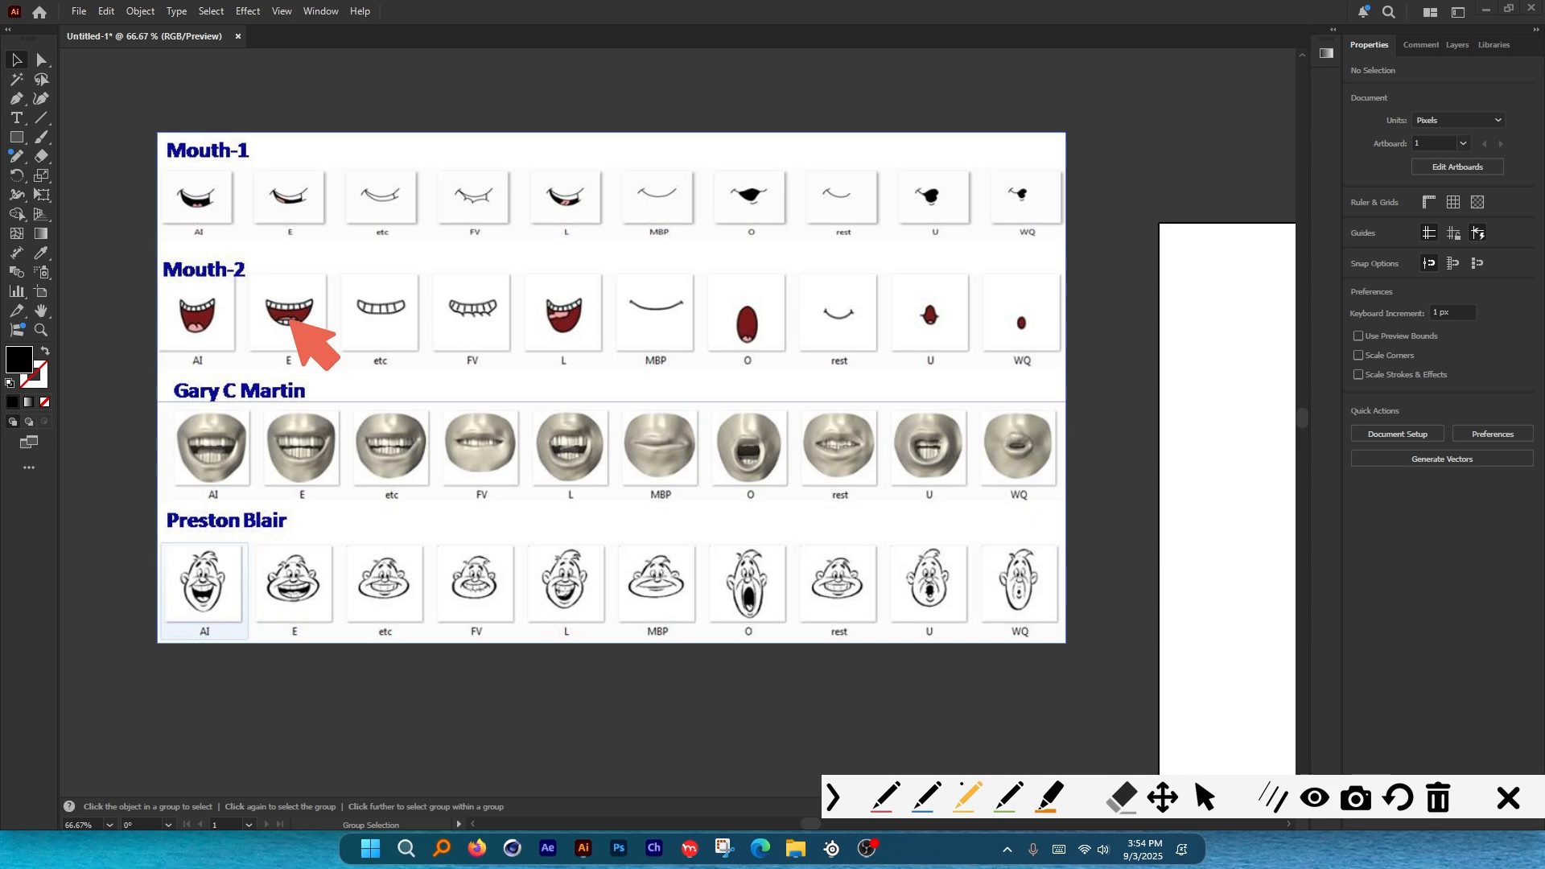
{"action": "mouse_move", "coordinate": [266, 455]}
{"action": "left_mouse_down"}
{"action": "mouse_move", "coordinate": [324, 416]}
{"action": "mouse_move", "coordinate": [299, 413]}
{"action": "mouse_move", "coordinate": [284, 493]}
{"action": "mouse_move", "coordinate": [331, 479]}
{"action": "mouse_move", "coordinate": [333, 417]}
{"action": "left_mouse_up"}
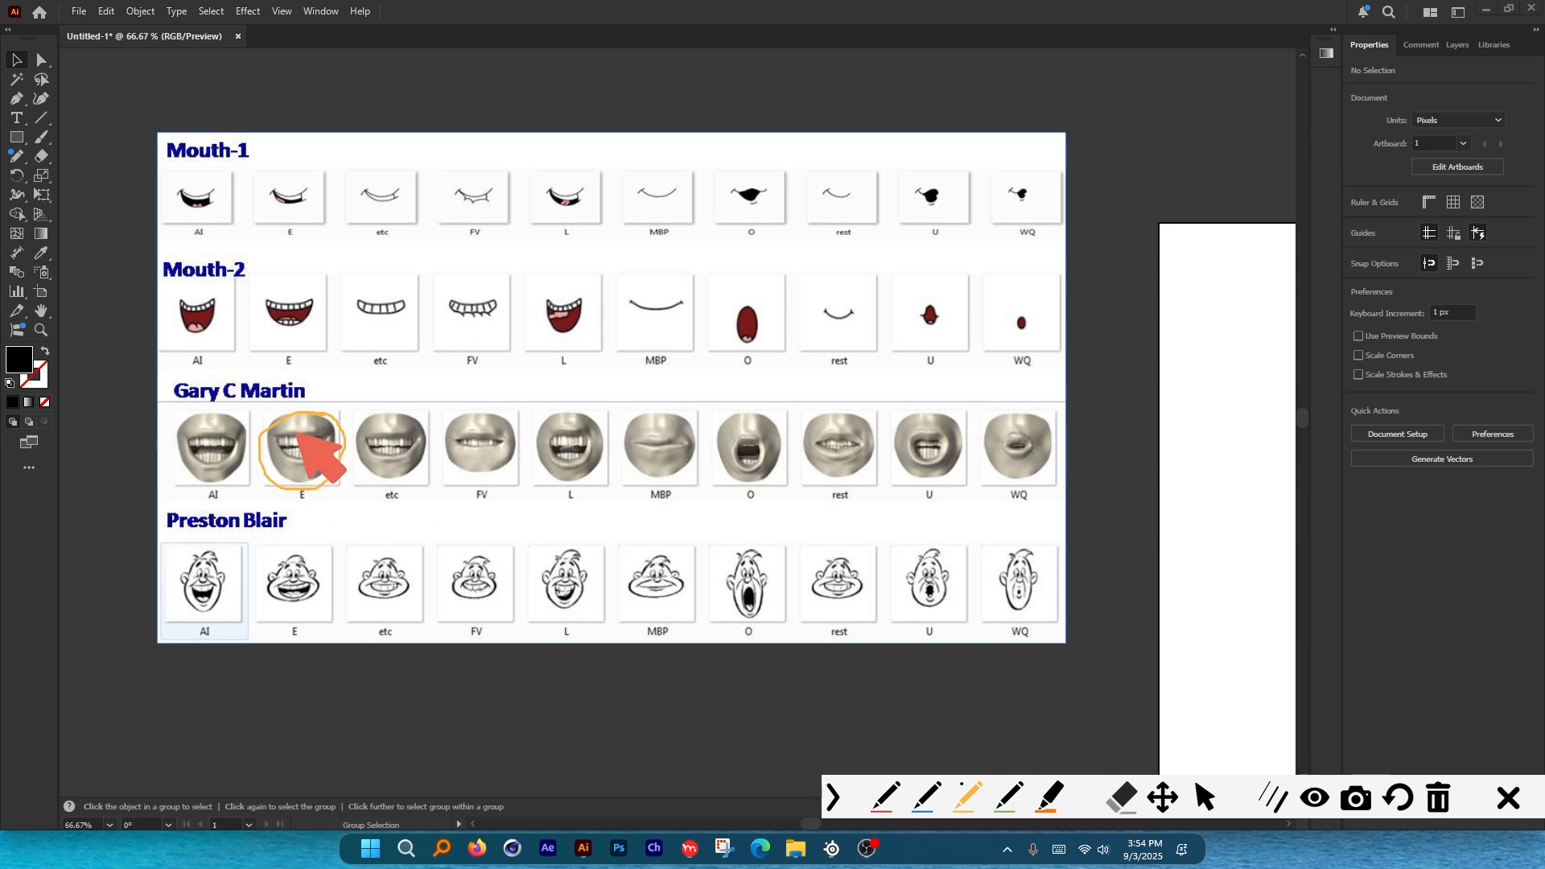
{"action": "mouse_move", "coordinate": [314, 483]}
{"action": "left_mouse_down"}
{"action": "mouse_move", "coordinate": [291, 509]}
{"action": "mouse_move", "coordinate": [313, 474]}
{"action": "left_mouse_up"}
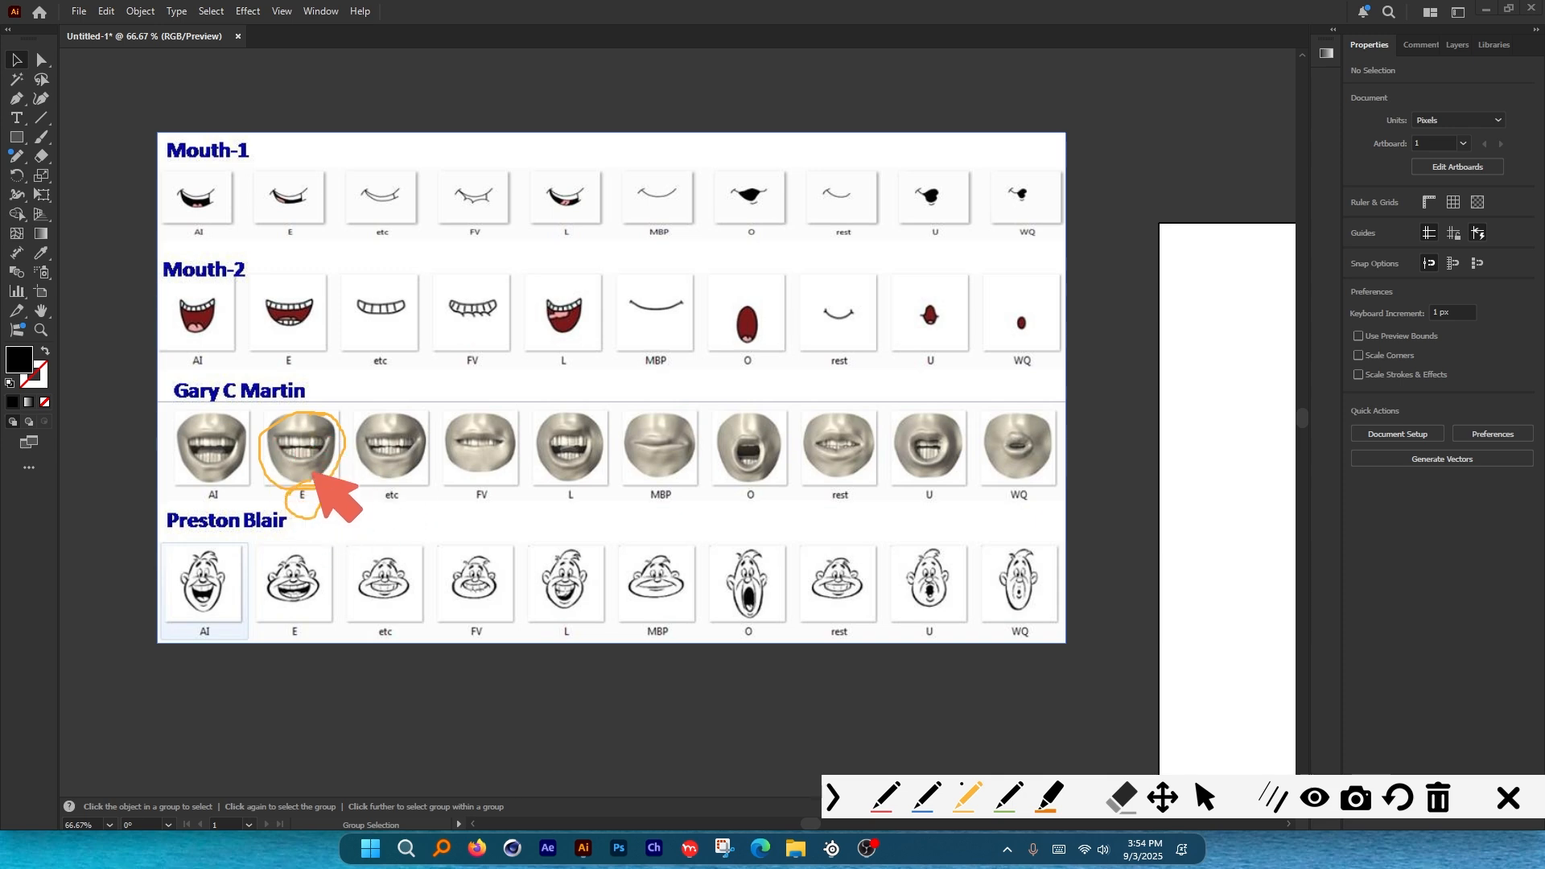
{"action": "left_click", "coordinate": [1506, 800]}
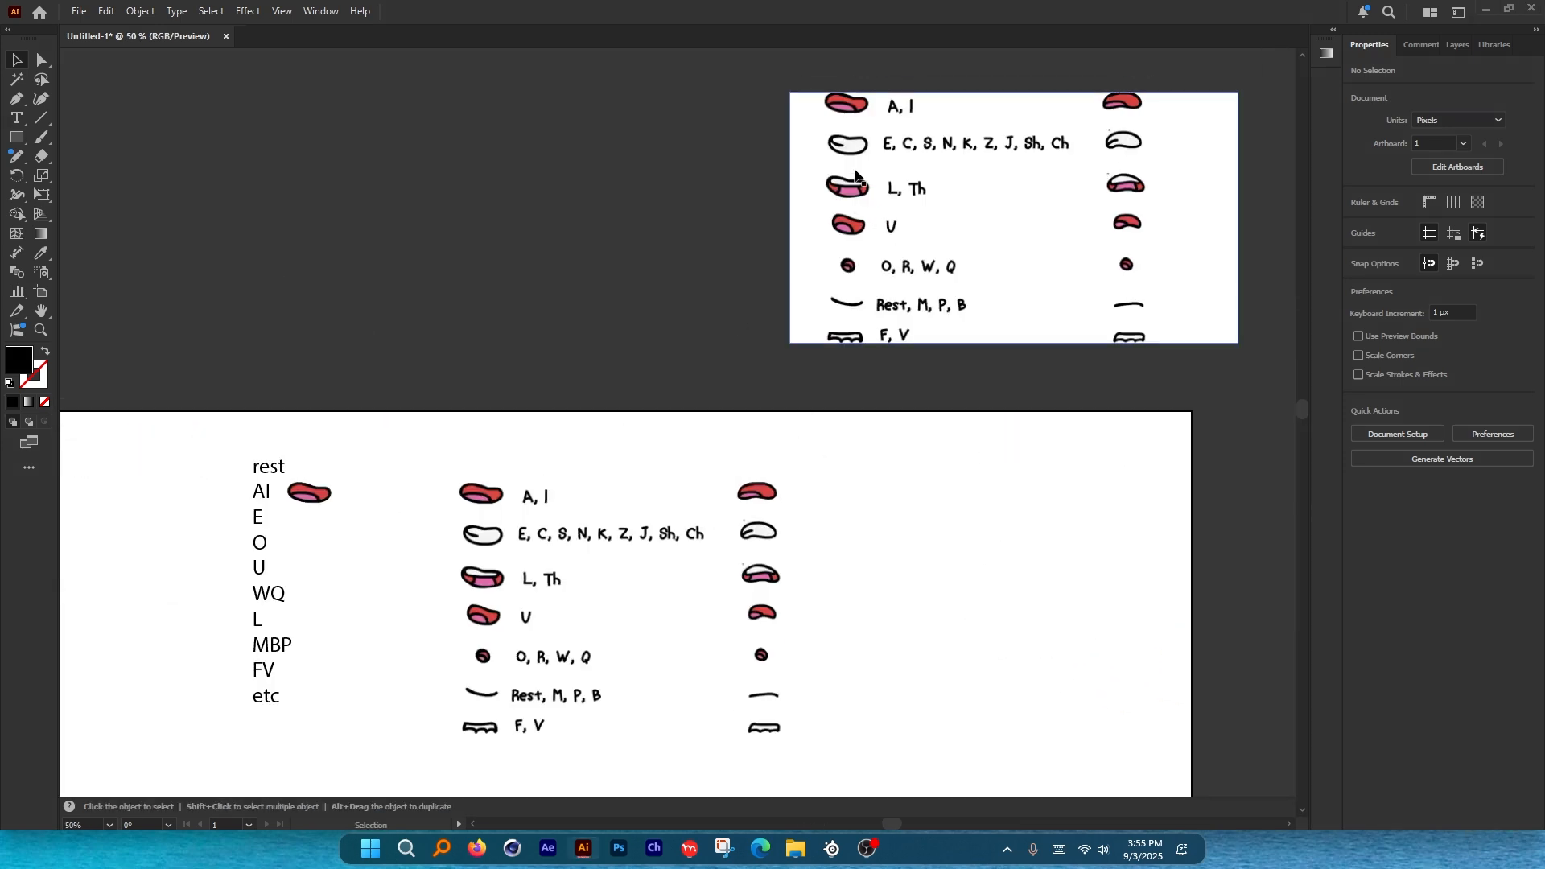
Try a first Paintbrush stroke around the A, I mouth and undo it.
{"action": "scroll", "coordinate": [528, 442], "scroll_direction": "up", "scroll_amount": 6}
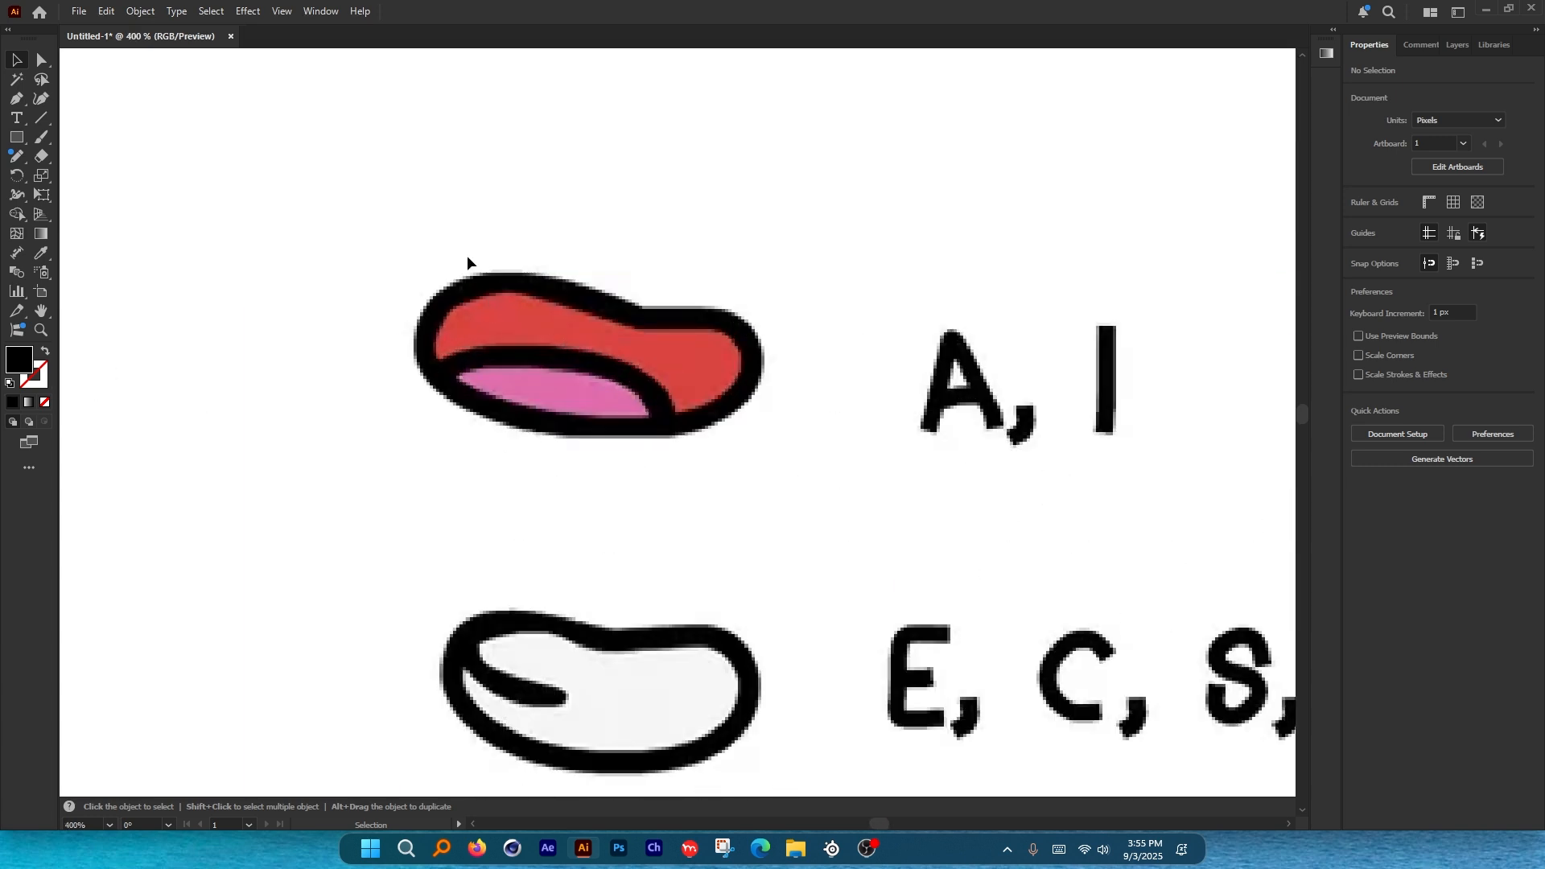
{"action": "key", "text": "b"}
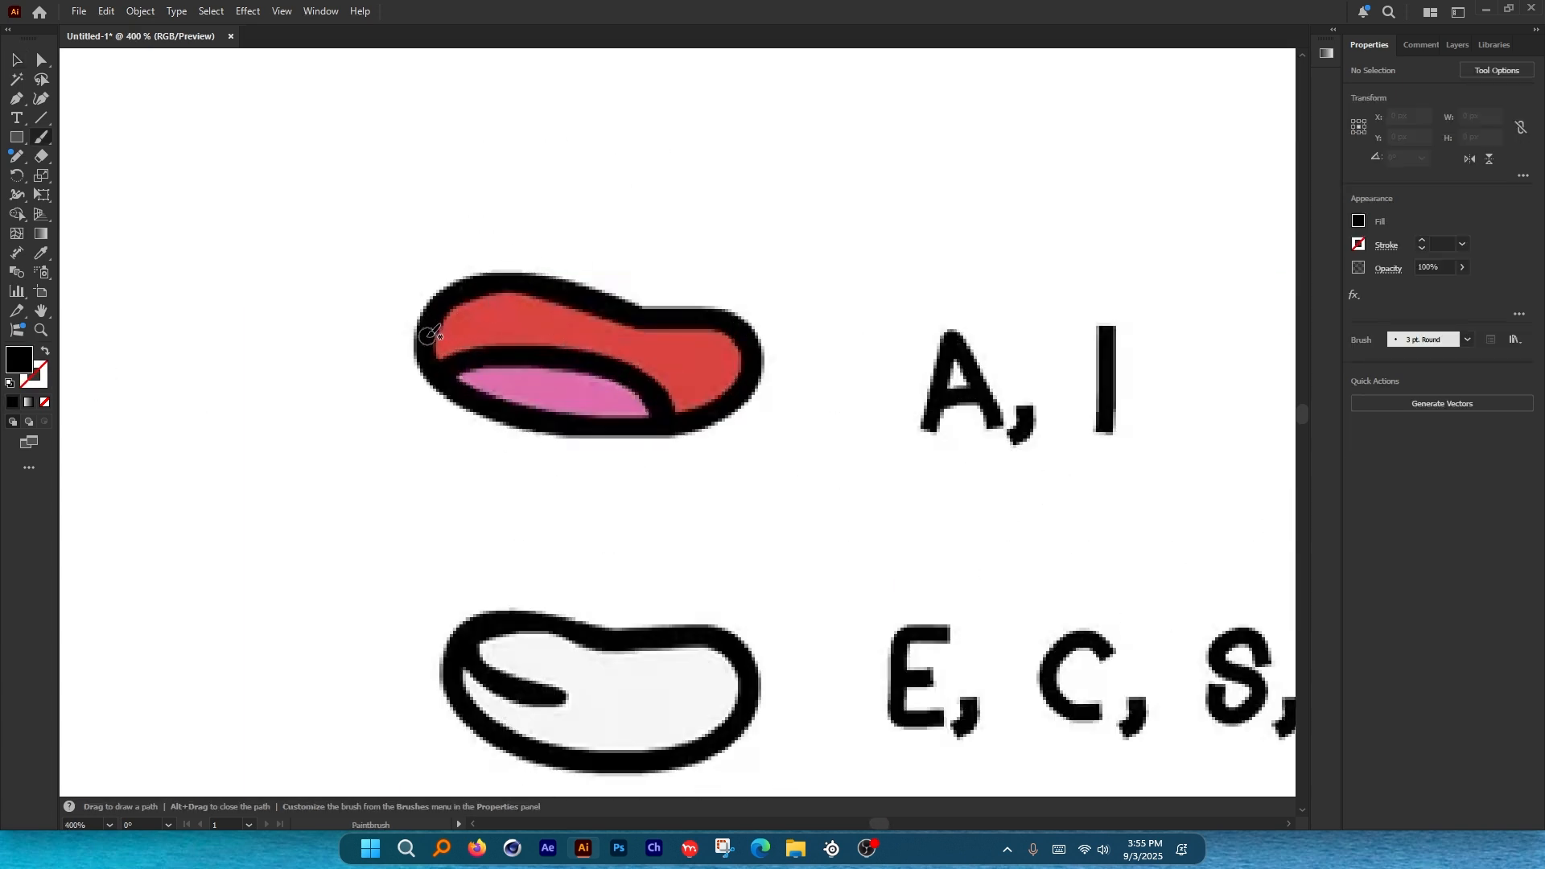
{"action": "mouse_move", "coordinate": [431, 208]}
{"action": "left_mouse_down"}
{"action": "mouse_move", "coordinate": [491, 153]}
{"action": "mouse_move", "coordinate": [562, 184]}
{"action": "mouse_move", "coordinate": [689, 195]}
{"action": "mouse_move", "coordinate": [746, 271]}
{"action": "mouse_move", "coordinate": [586, 286]}
{"action": "mouse_move", "coordinate": [405, 254]}
{"action": "mouse_move", "coordinate": [492, 167]}
{"action": "left_mouse_up"}
{"action": "key", "text": "ctrl+z"}
Adjust the Paintbrush Fidelity smoothness in its options dialog.
{"action": "double_click", "coordinate": [44, 141]}
{"action": "left_click", "coordinate": [794, 523]}
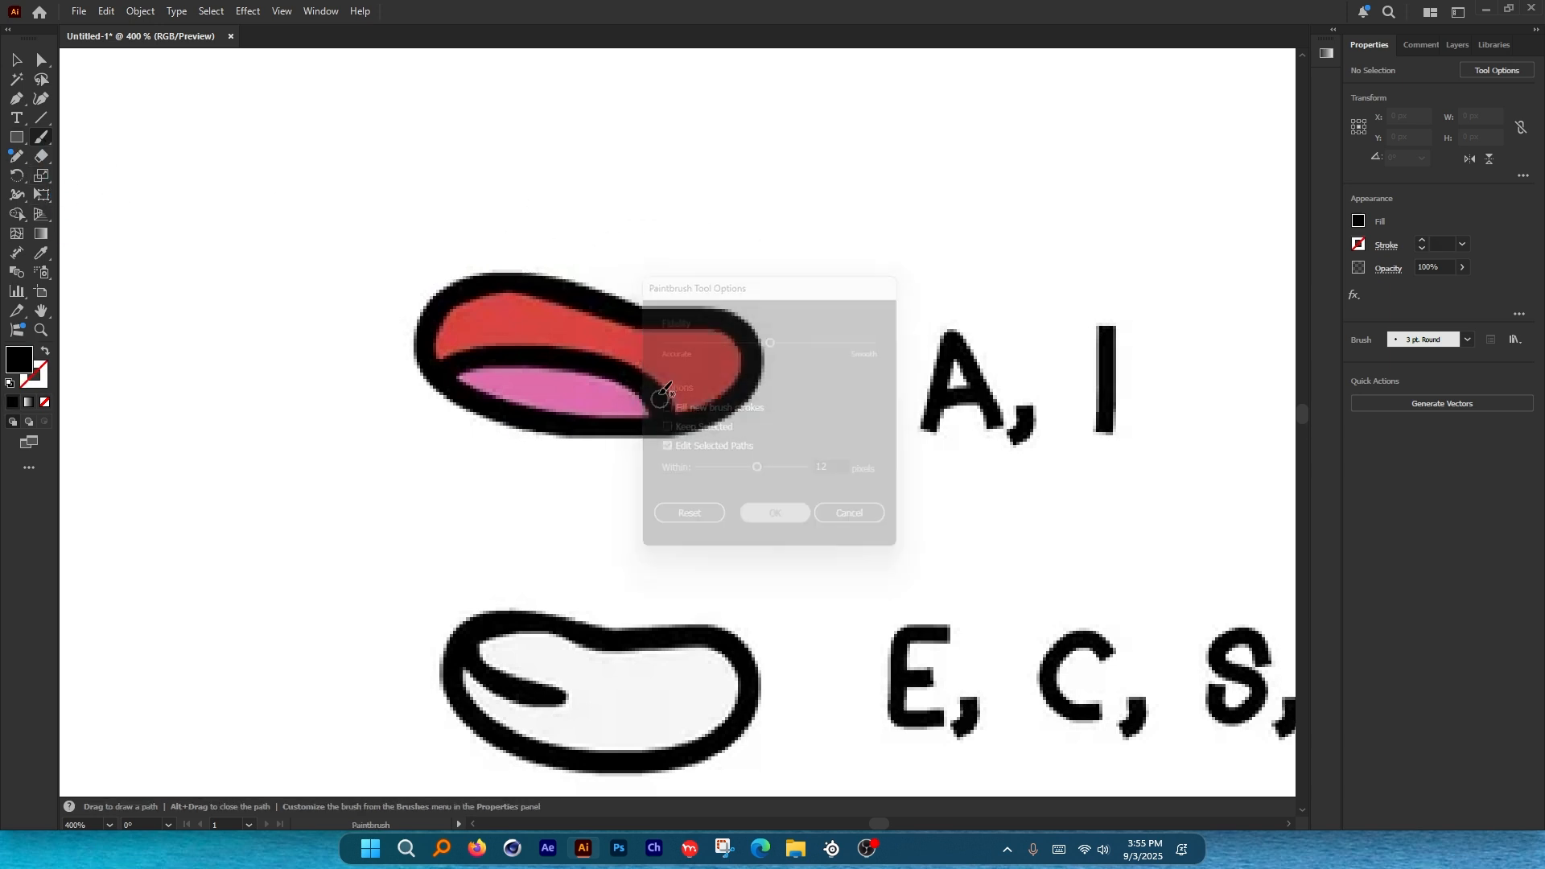
{"action": "scroll", "coordinate": [556, 351], "scroll_direction": "up", "scroll_amount": 1}
{"action": "double_click", "coordinate": [42, 138]}
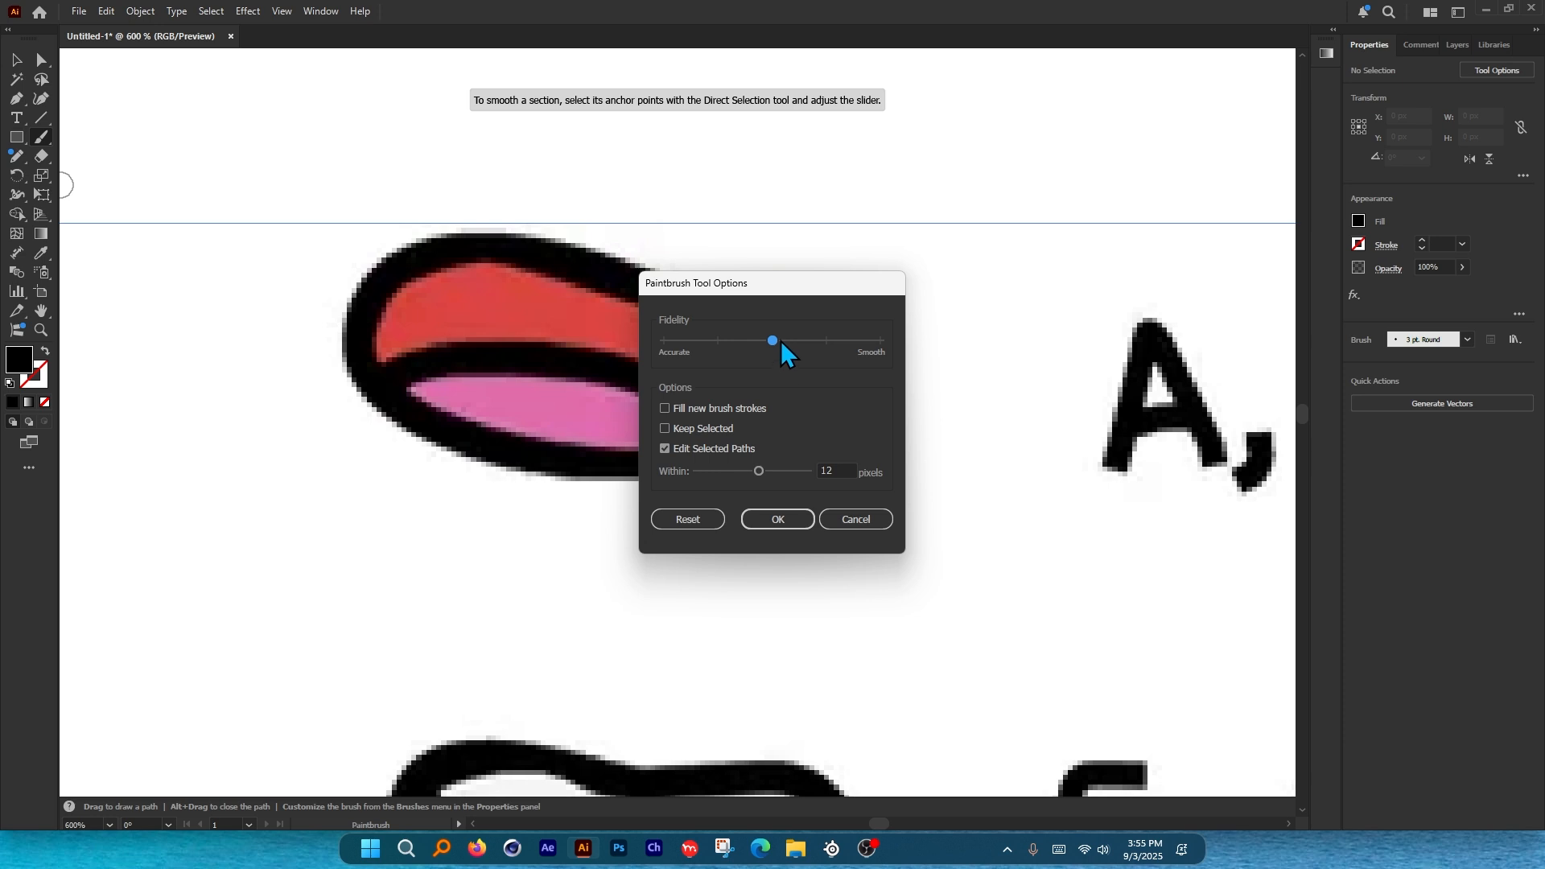
{"action": "left_click", "coordinate": [777, 520]}
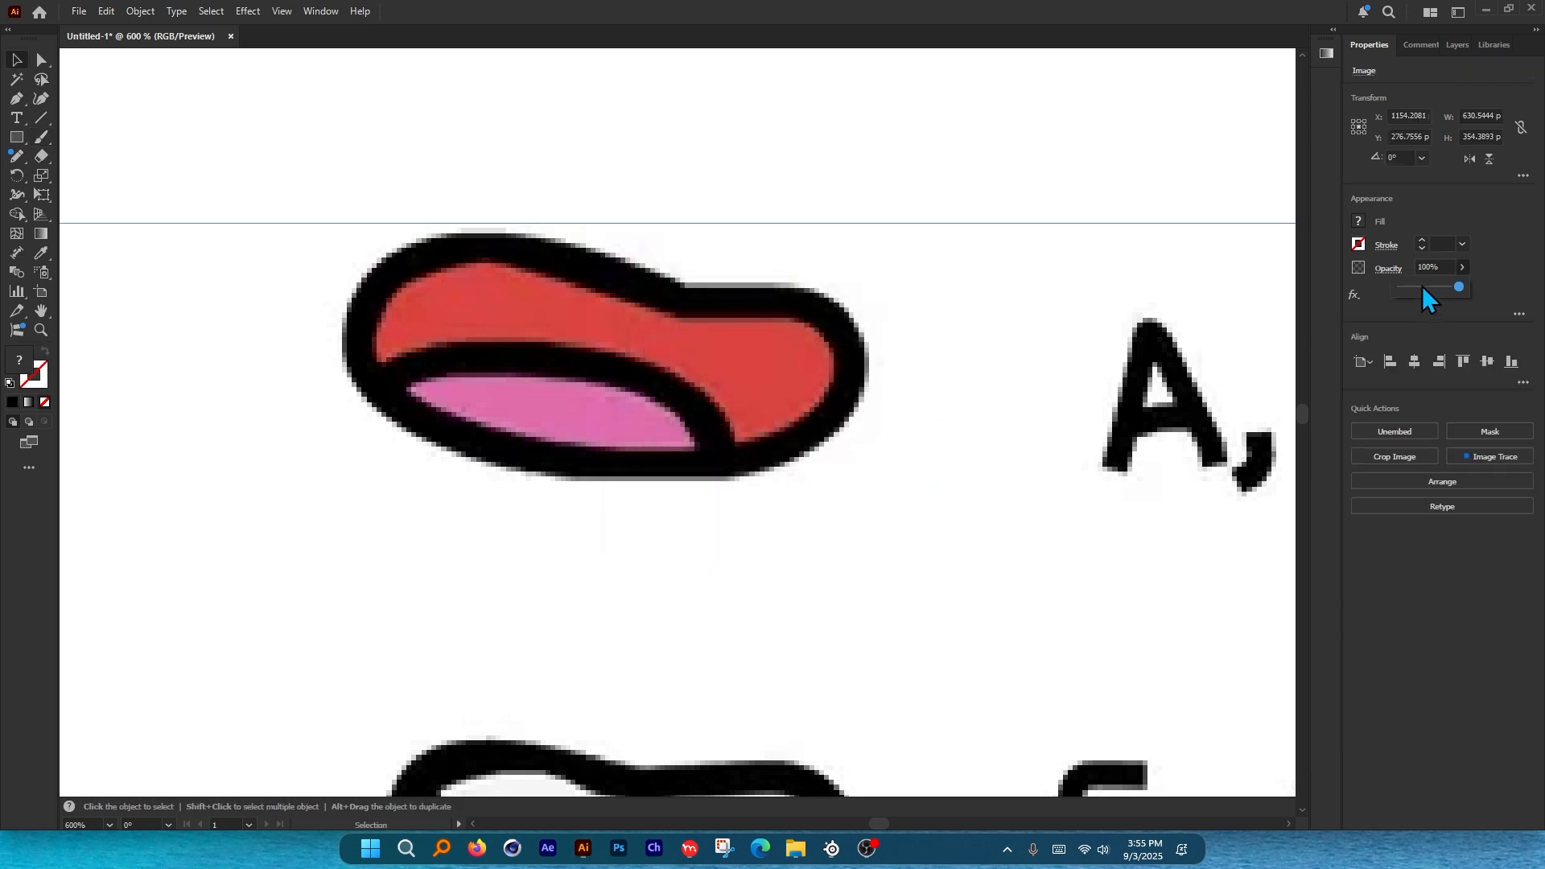
Fade the reference image to 7% opacity, paint the A, I lips outline, and move it left.
{"action": "left_click_drag", "start_coordinate": [1418, 286], "coordinate": [1405, 287]}
{"action": "left_click", "coordinate": [828, 187]}
{"action": "key", "text": "b"}
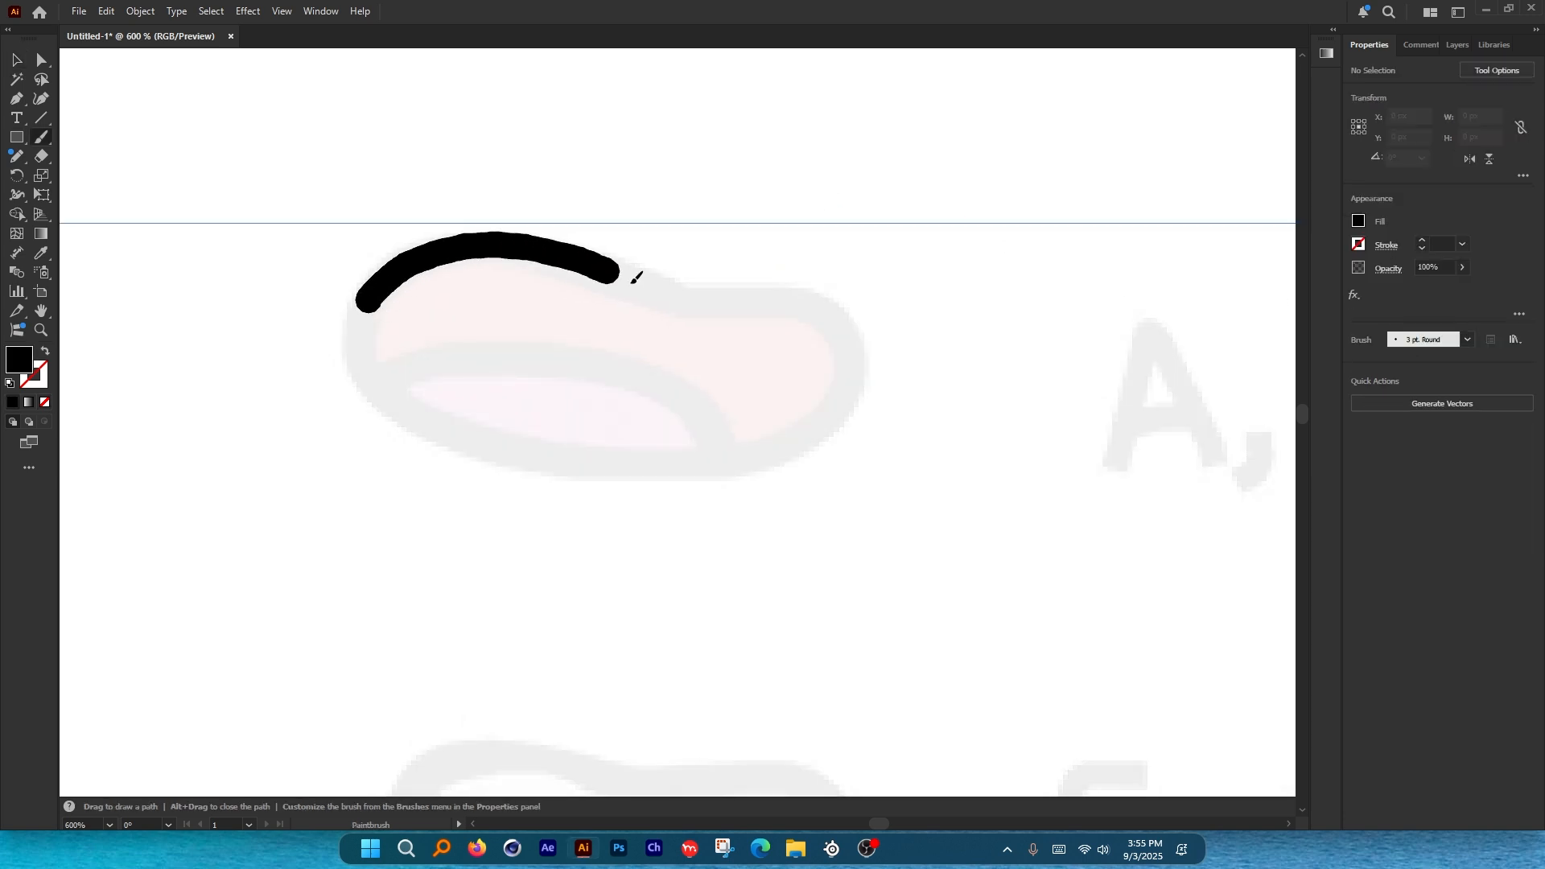
{"action": "left_click_drag", "start_coordinate": [631, 283], "coordinate": [660, 295]}
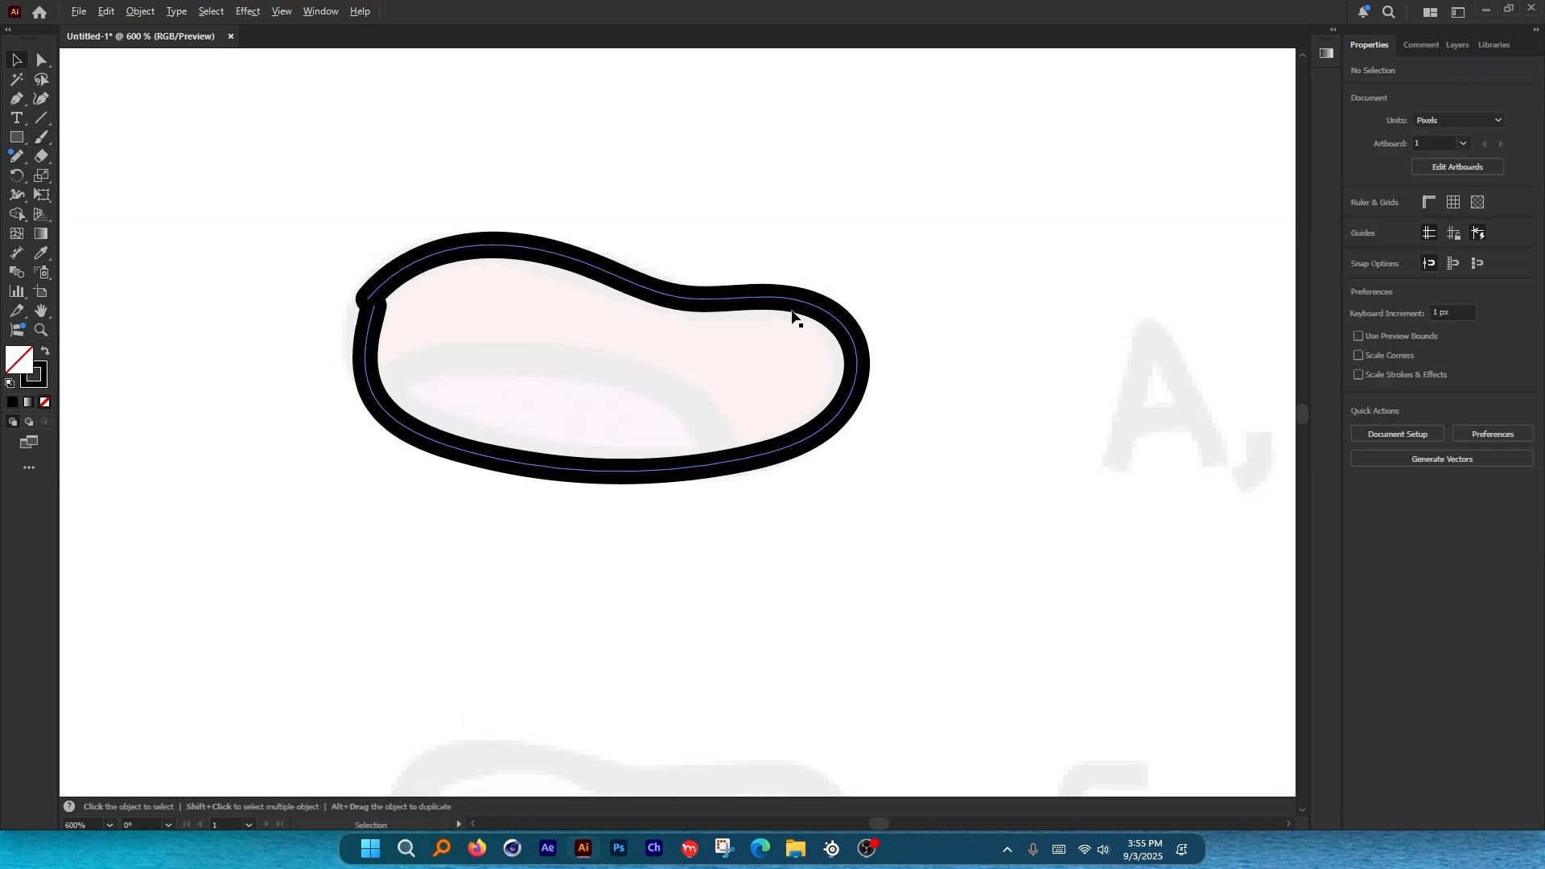
{"action": "scroll", "coordinate": [794, 315], "scroll_direction": "down", "scroll_amount": 2}
{"action": "mouse_move", "coordinate": [795, 310]}
{"action": "left_mouse_down"}
{"action": "mouse_move", "coordinate": [654, 398]}
{"action": "mouse_move", "coordinate": [803, 338]}
{"action": "mouse_move", "coordinate": [792, 291]}
{"action": "mouse_move", "coordinate": [463, 301]}
{"action": "left_mouse_up"}
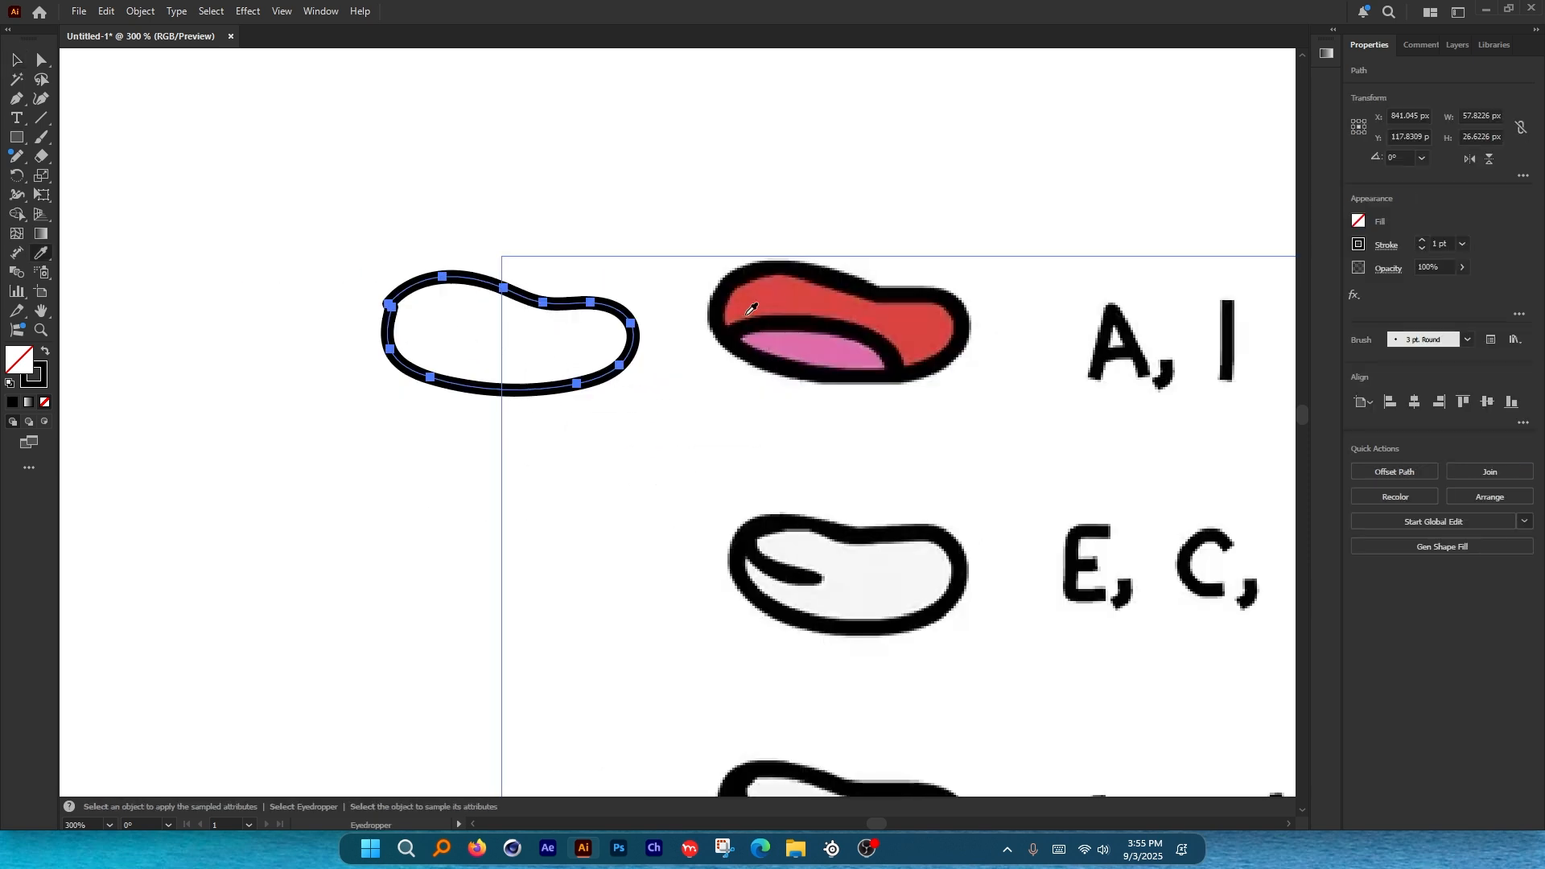
Fill the mouth outline with the red lip colour and deselect it.
{"action": "left_click", "coordinate": [780, 292]}
{"action": "key", "text": "v"}
{"action": "left_click", "coordinate": [770, 177]}
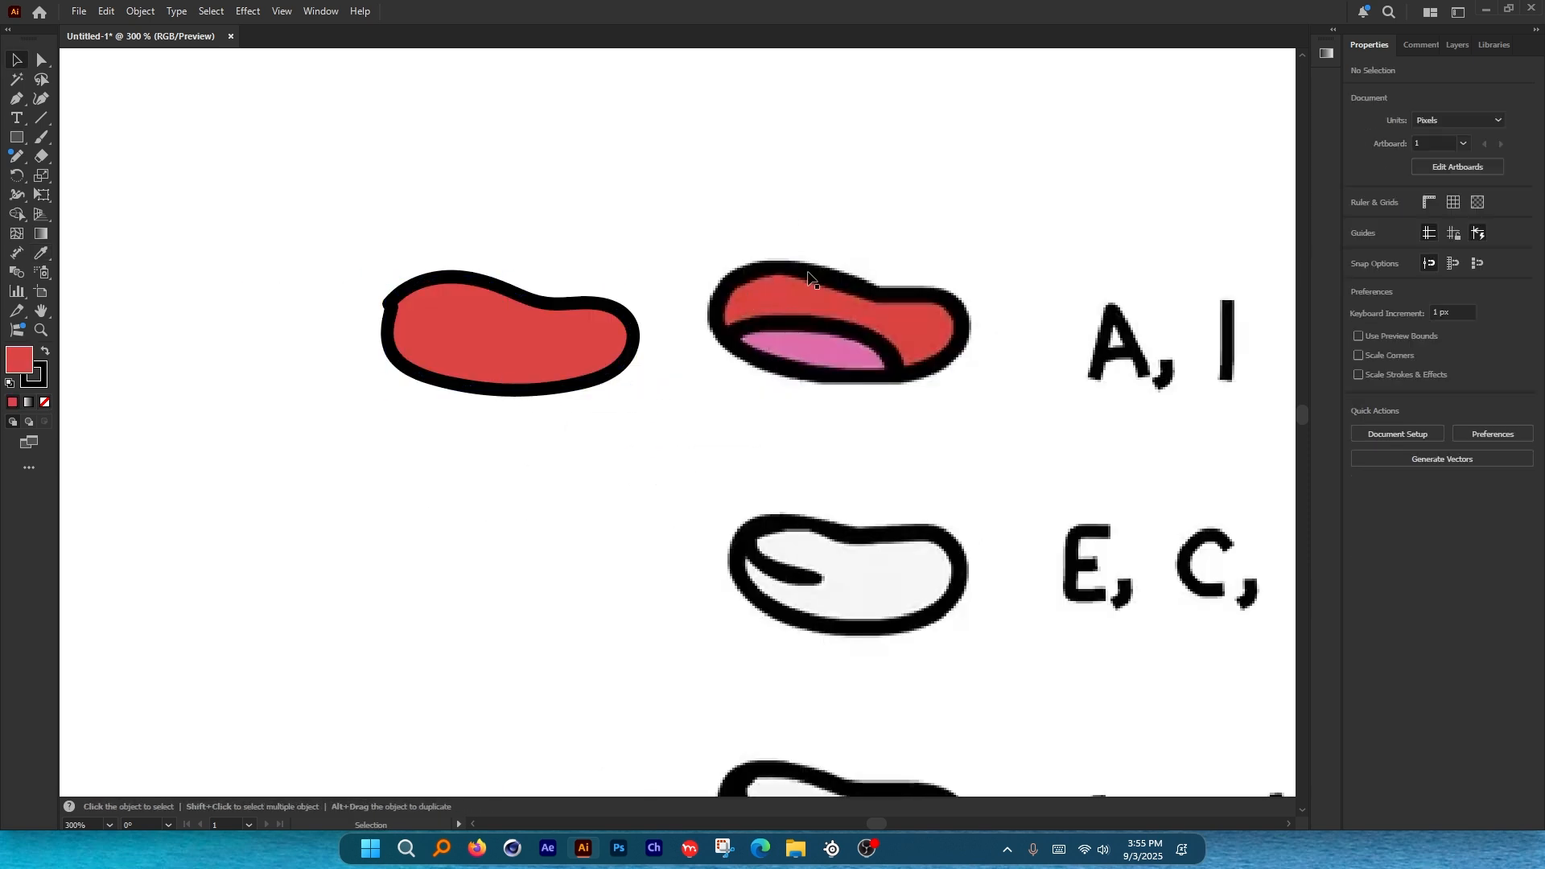
{"action": "left_click_drag", "start_coordinate": [458, 324], "coordinate": [258, 218]}
{"action": "scroll", "coordinate": [434, 179], "scroll_direction": "down", "scroll_amount": 5}
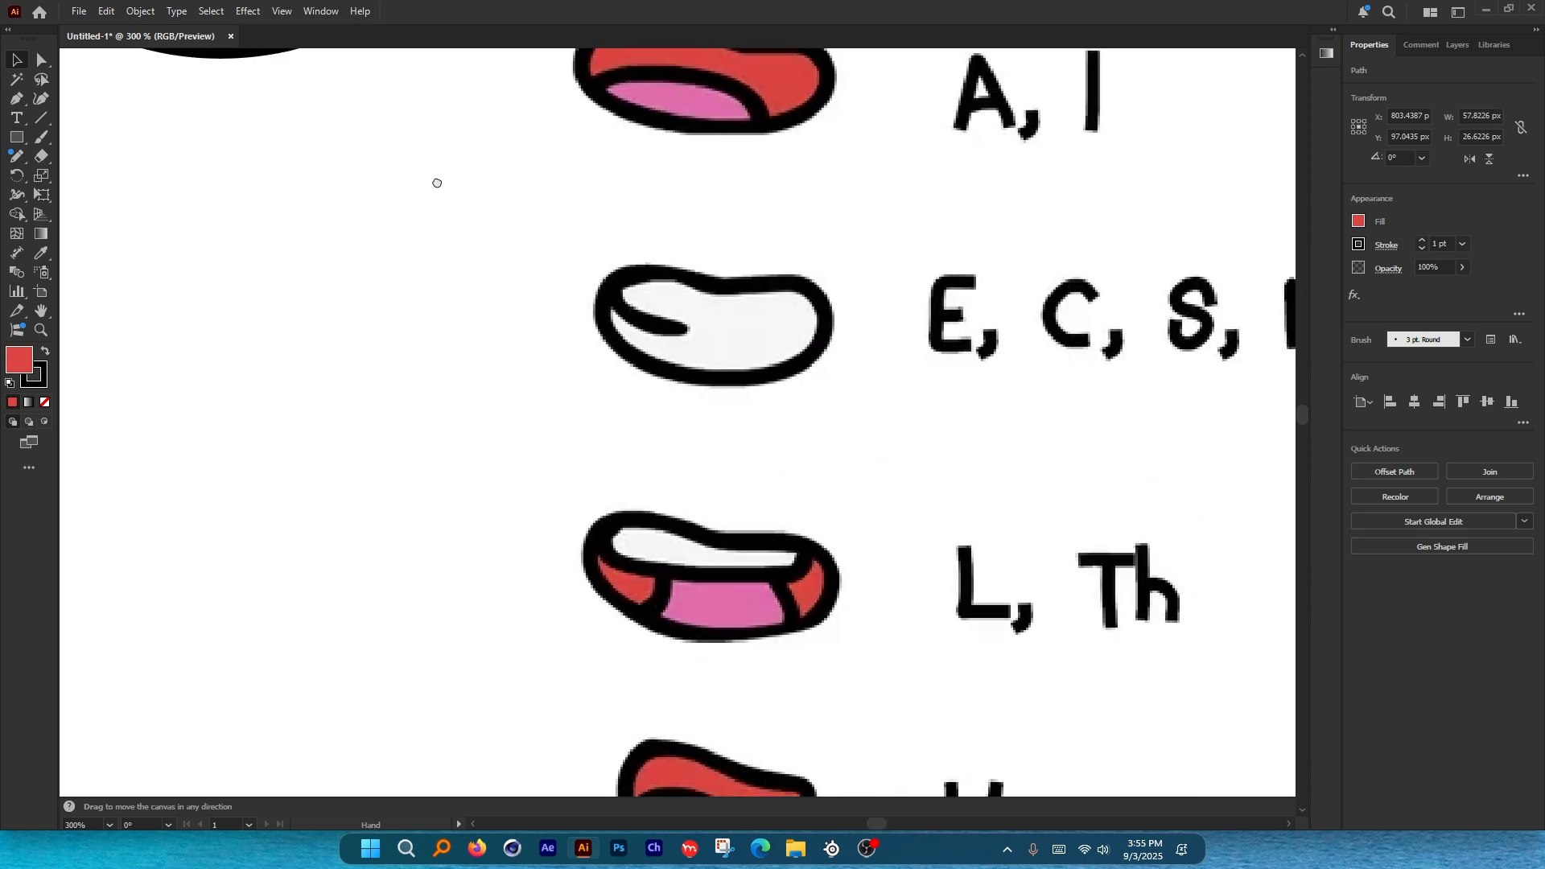
{"action": "scroll", "coordinate": [626, 324], "scroll_direction": "up", "scroll_amount": 1}
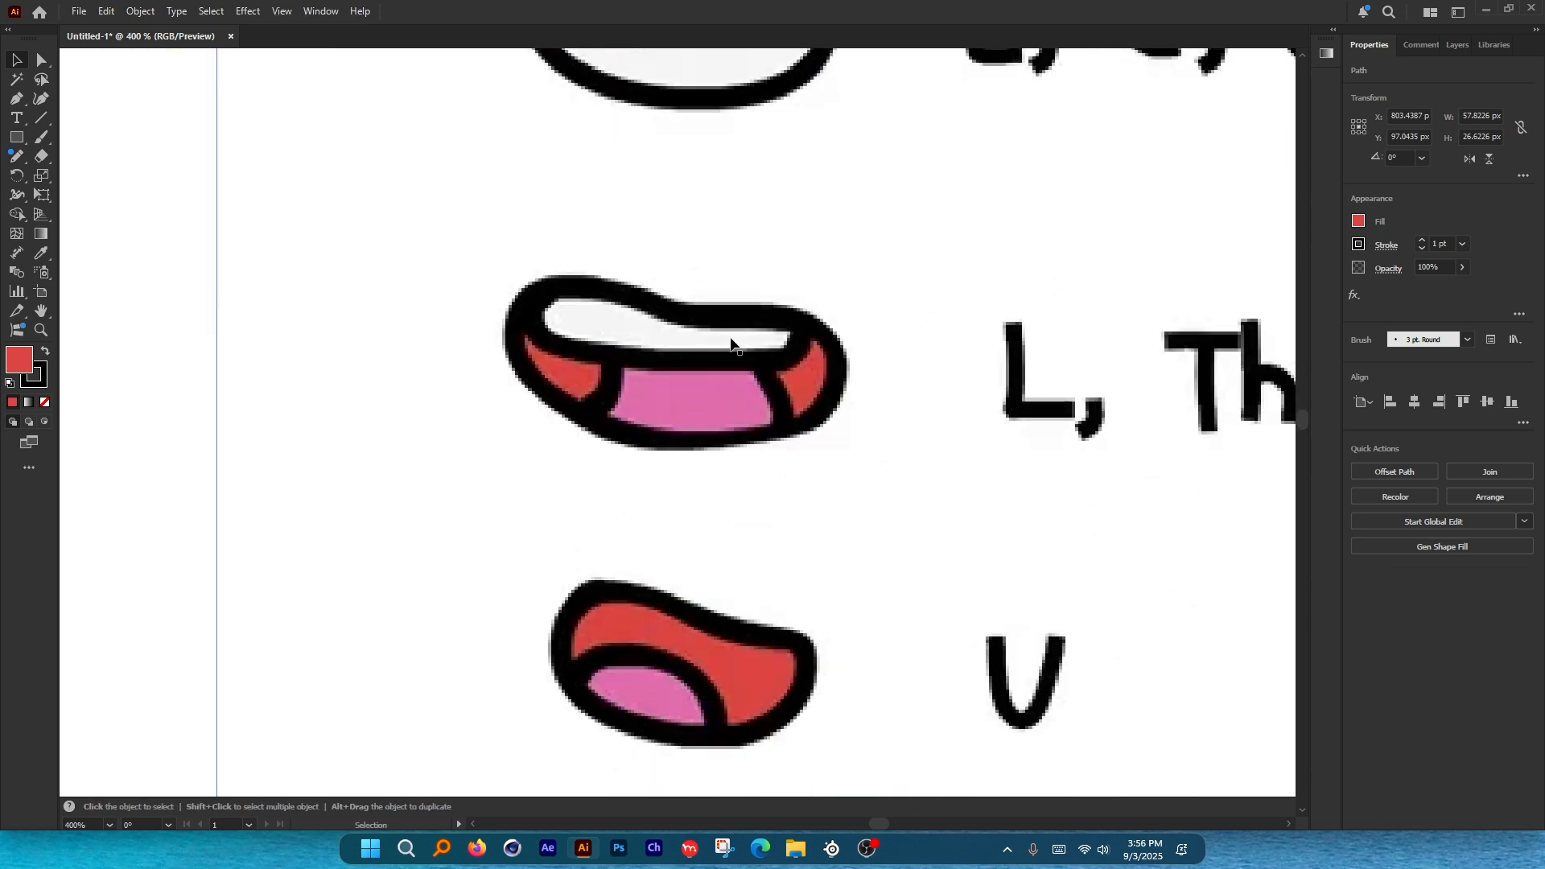
Paint a lip outline loop with the Paintbrush and move it onto the red mouth.
{"action": "key", "text": "b"}
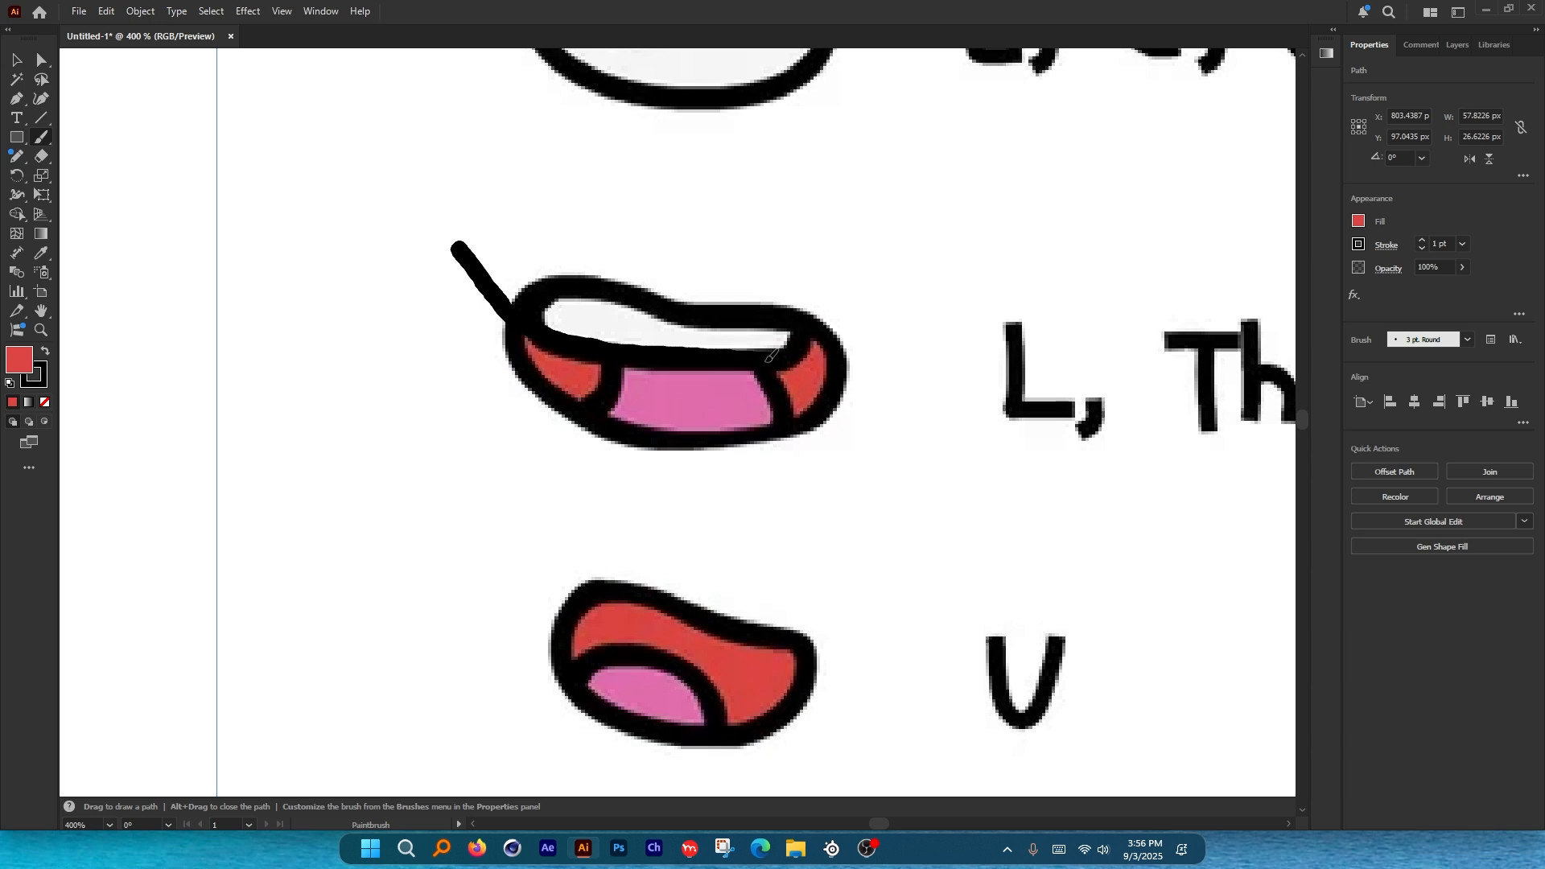
{"action": "left_click_drag", "start_coordinate": [865, 348], "coordinate": [454, 241]}
{"action": "key", "text": "v"}
{"action": "scroll", "coordinate": [1114, 586], "scroll_direction": "down", "scroll_amount": 3}
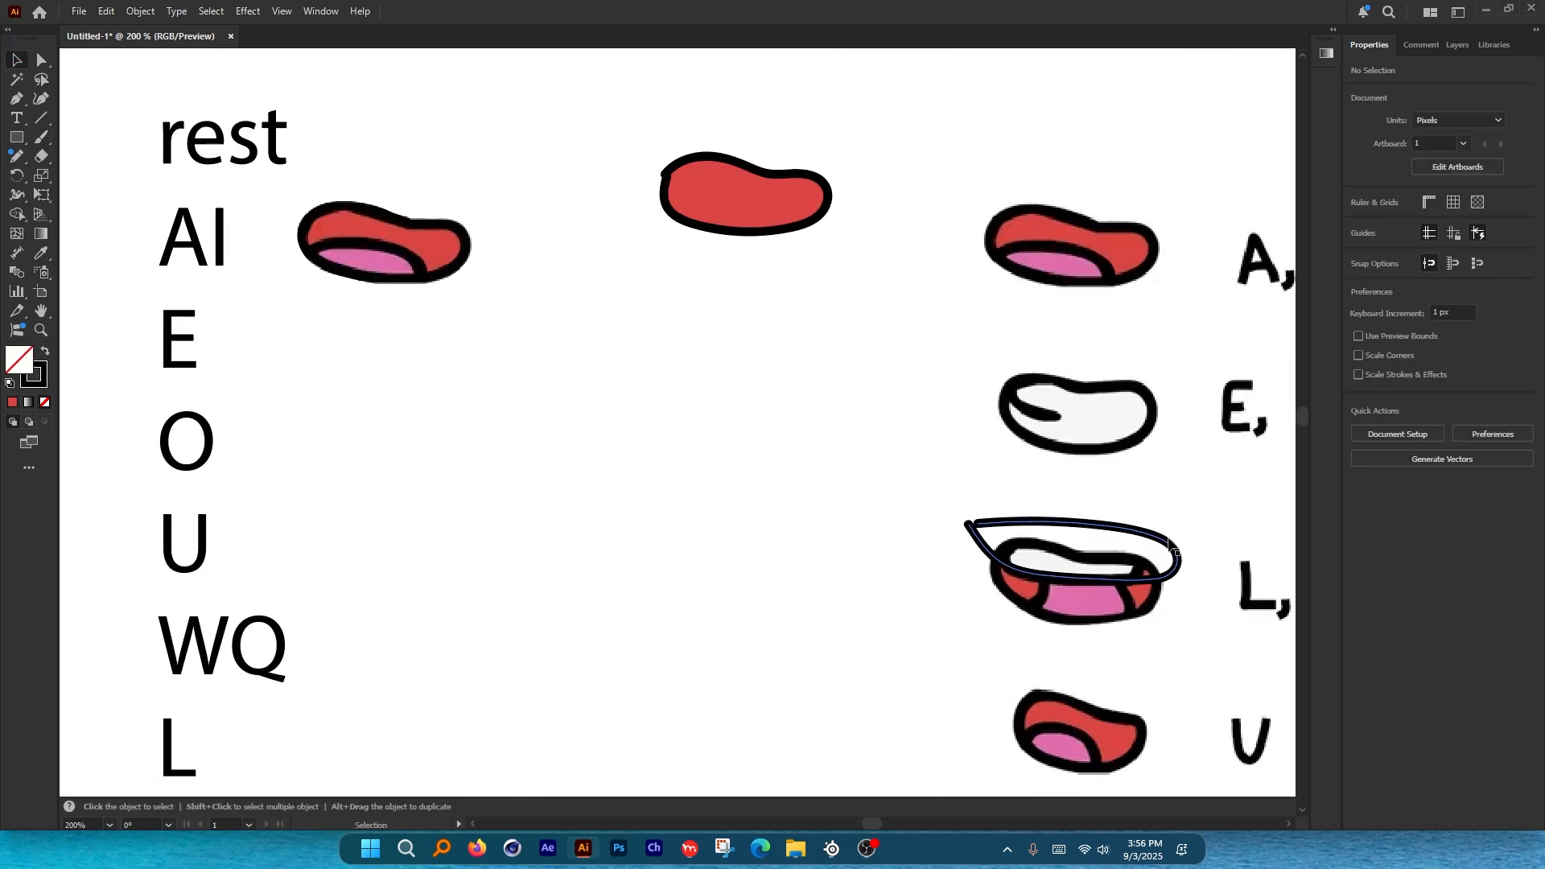
{"action": "mouse_move", "coordinate": [1160, 528]}
{"action": "left_mouse_down"}
{"action": "mouse_move", "coordinate": [923, 300]}
{"action": "mouse_move", "coordinate": [828, 151]}
{"action": "left_mouse_up"}
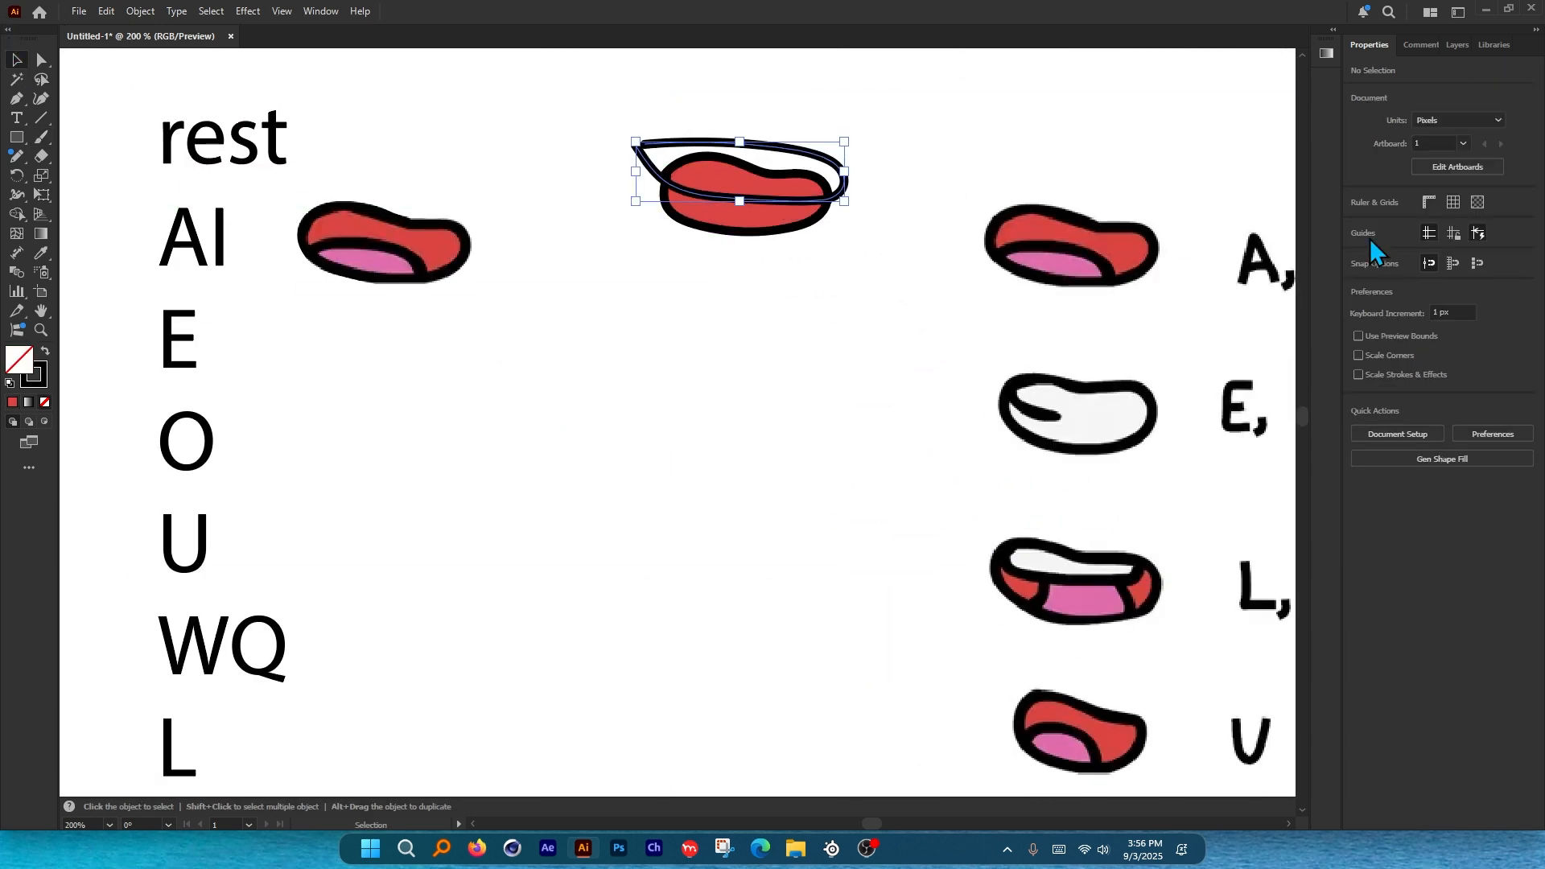
Fill the lip outline white and lower its opacity so the mouth shows through.
{"action": "left_click", "coordinate": [1358, 222]}
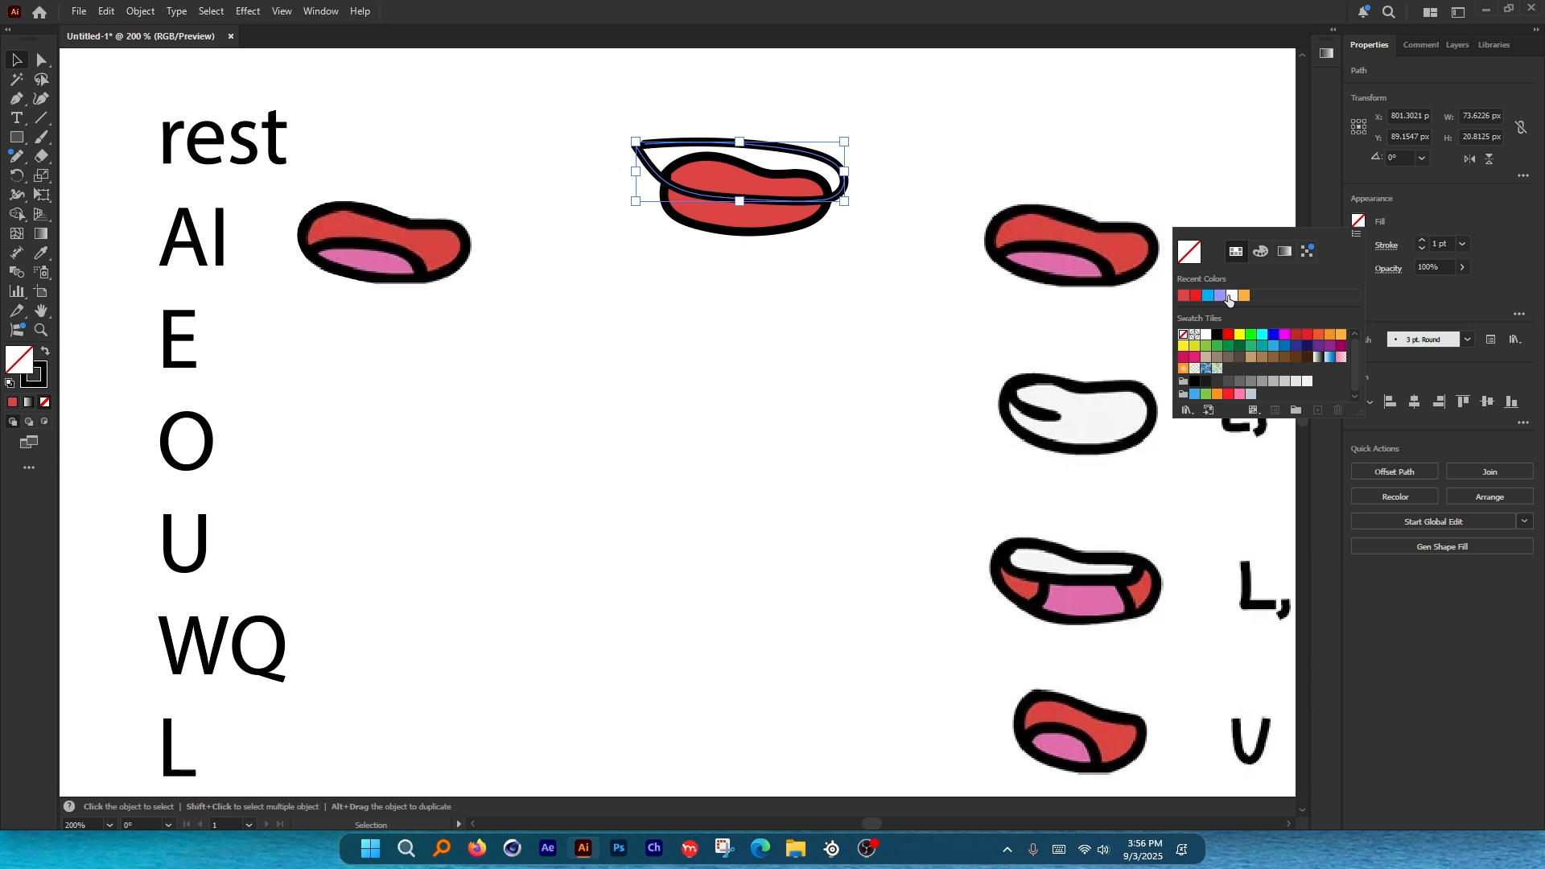
{"action": "left_click", "coordinate": [1231, 296]}
{"action": "key", "text": "ctrl+equal"}
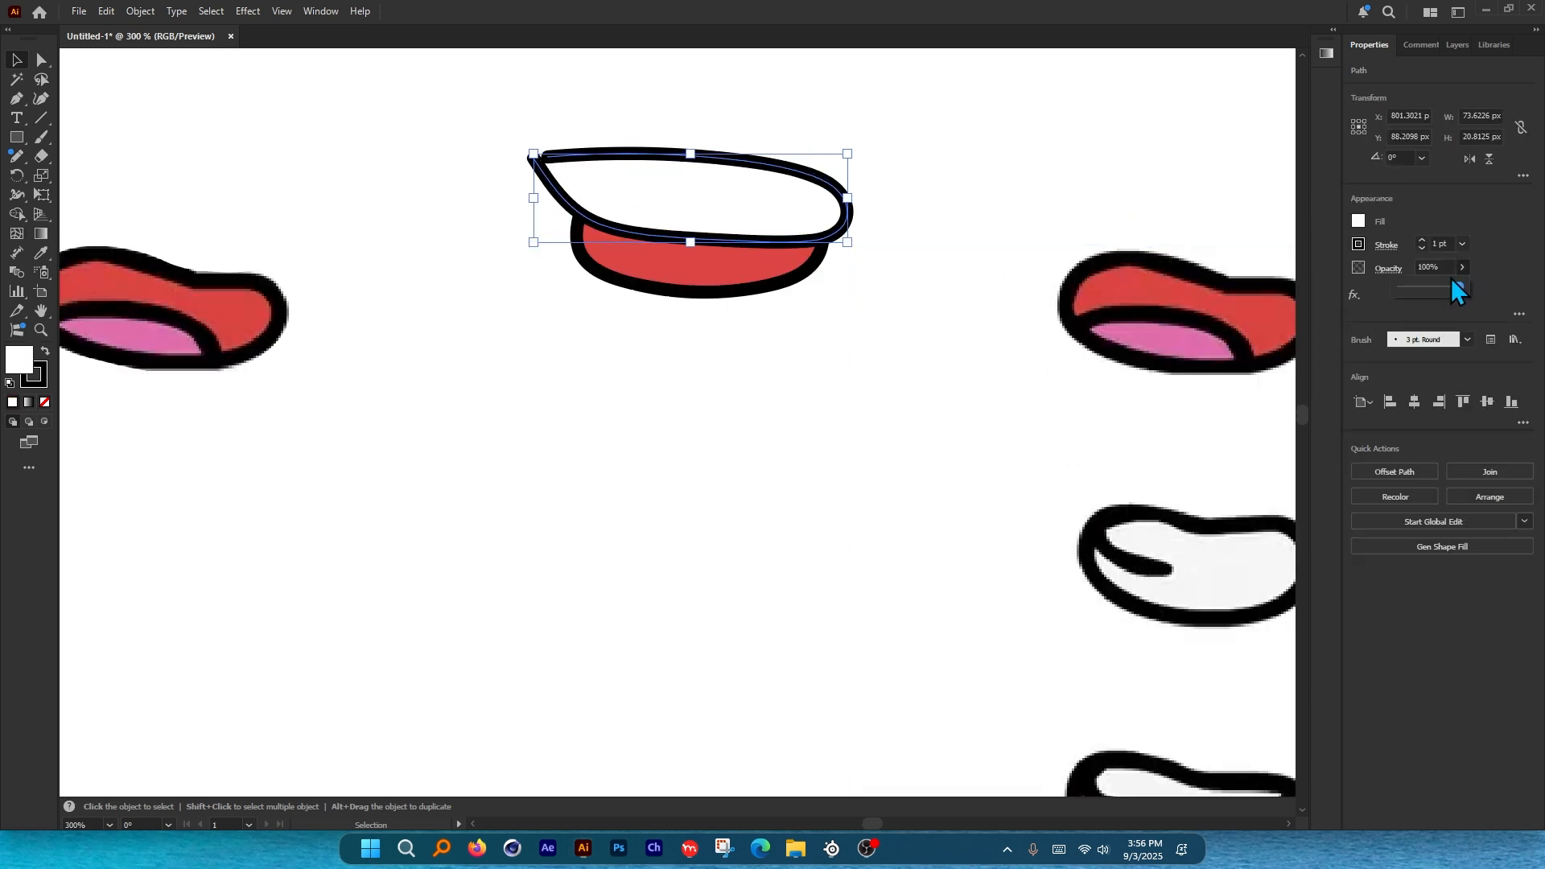
{"action": "left_click_drag", "start_coordinate": [1453, 280], "coordinate": [1417, 292]}
{"action": "left_click", "coordinate": [1020, 161]}
Place a copy of the outline below the mouth, flip it vertically and tilt it.
{"action": "left_click_drag", "start_coordinate": [795, 210], "coordinate": [795, 347]}
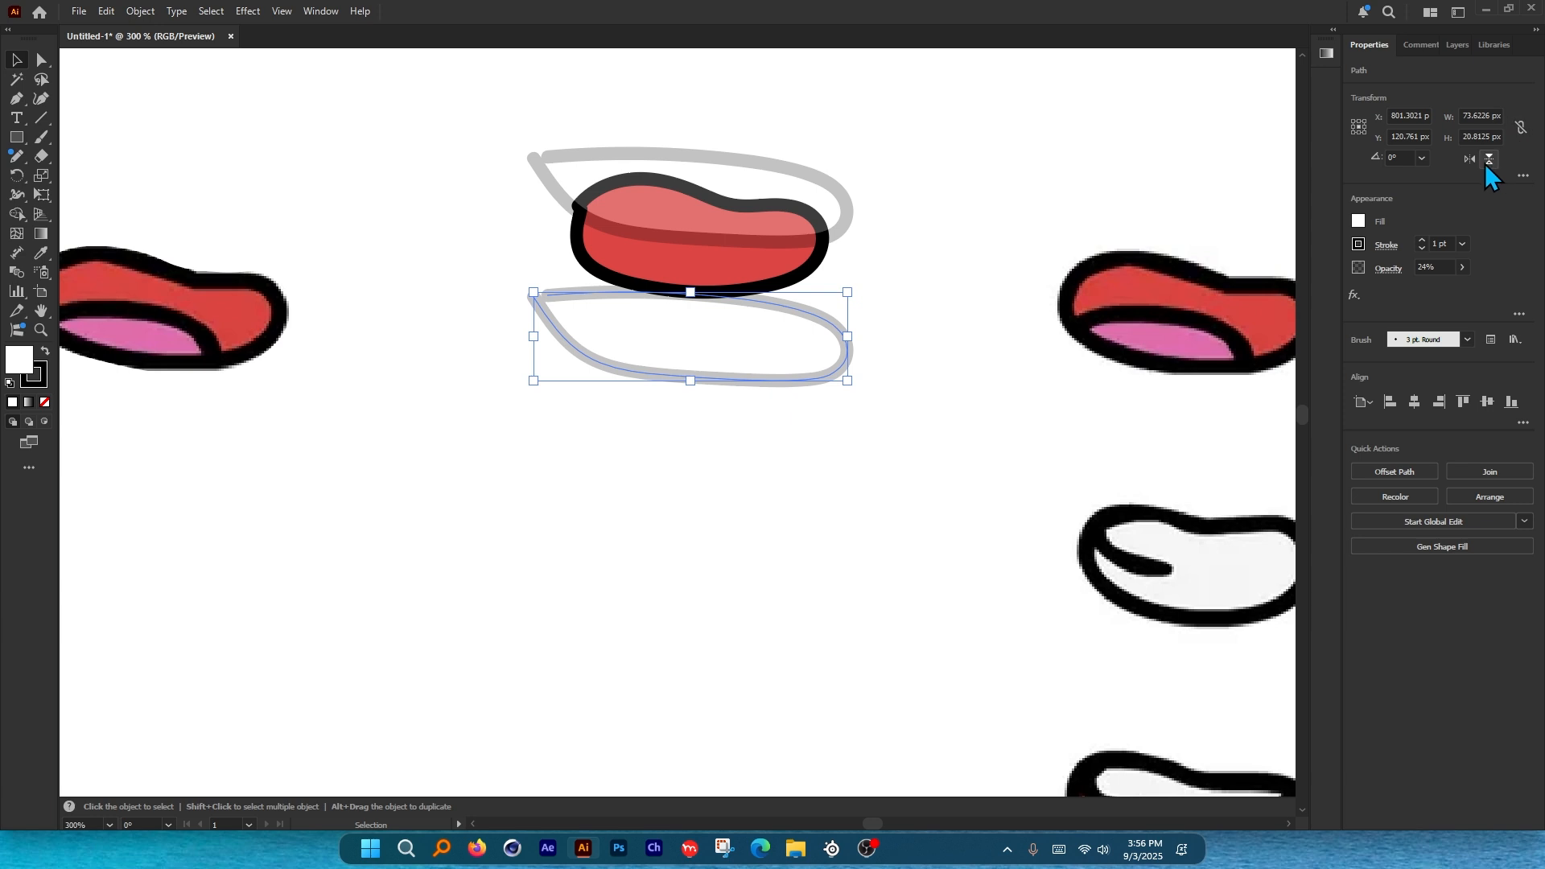
{"action": "left_click", "coordinate": [1489, 158]}
{"action": "left_click_drag", "start_coordinate": [809, 399], "coordinate": [722, 317]}
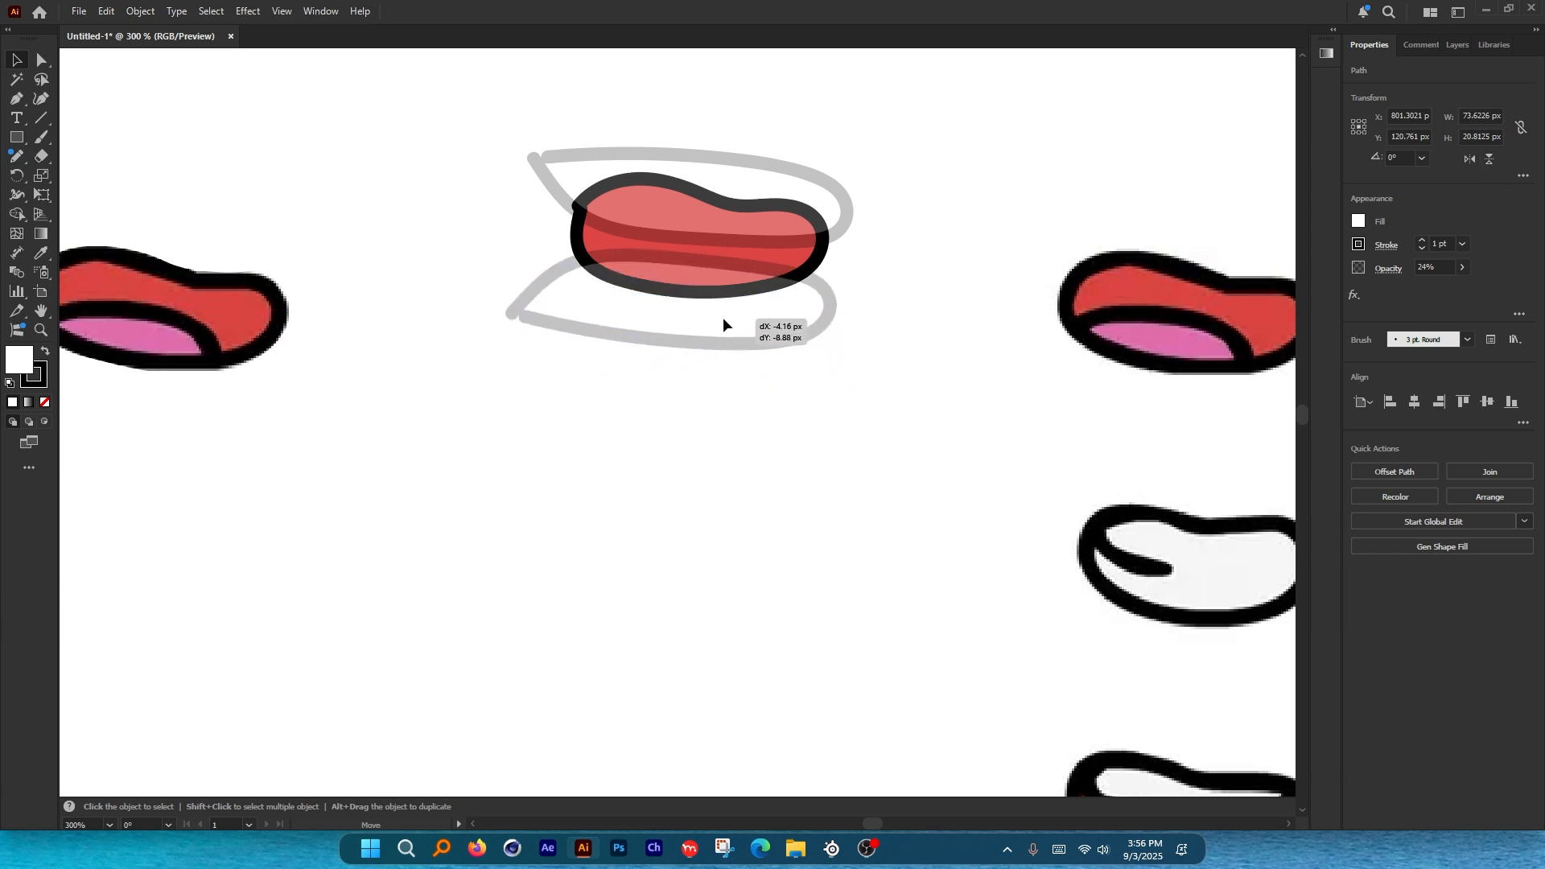
Nudge the upper outline up, then tilt and raise the lower outline around the mouth.
{"action": "left_click", "coordinate": [739, 210]}
{"action": "left_click_drag", "start_coordinate": [740, 212], "coordinate": [740, 206]}
{"action": "scroll", "coordinate": [719, 236], "scroll_direction": "up", "scroll_amount": 2}
{"action": "left_click_drag", "start_coordinate": [729, 328], "coordinate": [729, 327]}
{"action": "left_click_drag", "start_coordinate": [948, 407], "coordinate": [918, 400]}
{"action": "left_click_drag", "start_coordinate": [631, 341], "coordinate": [631, 337]}
{"action": "scroll", "coordinate": [907, 349], "scroll_direction": "down", "scroll_amount": 3}
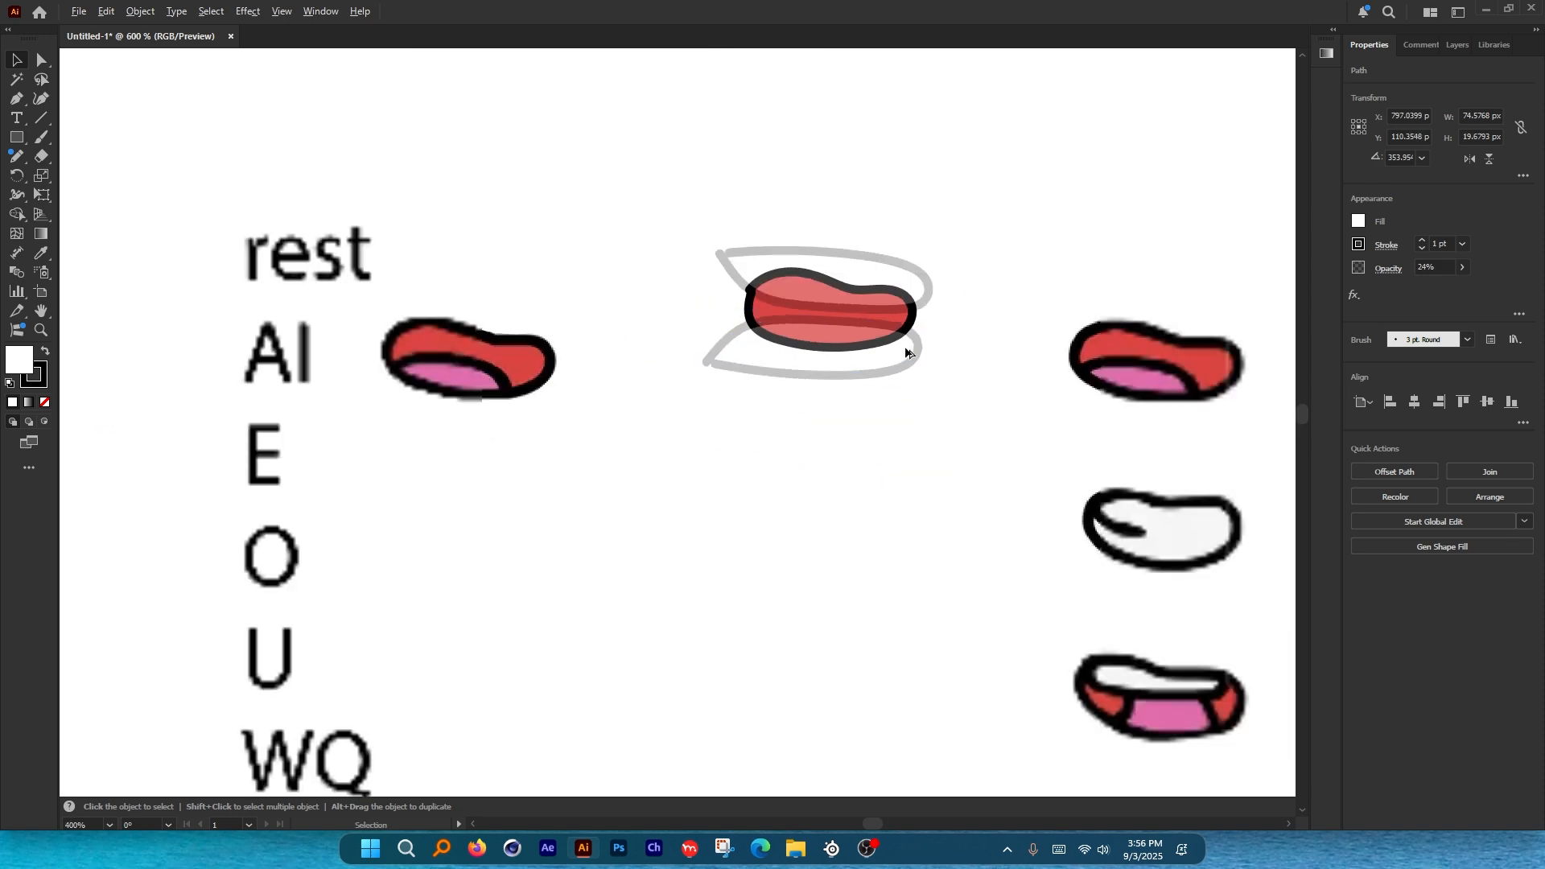
{"action": "left_click", "coordinate": [974, 225]}
Nudge the upper lip outline once more into place and deselect everything.
{"action": "scroll", "coordinate": [1021, 312], "scroll_direction": "down", "scroll_amount": 4}
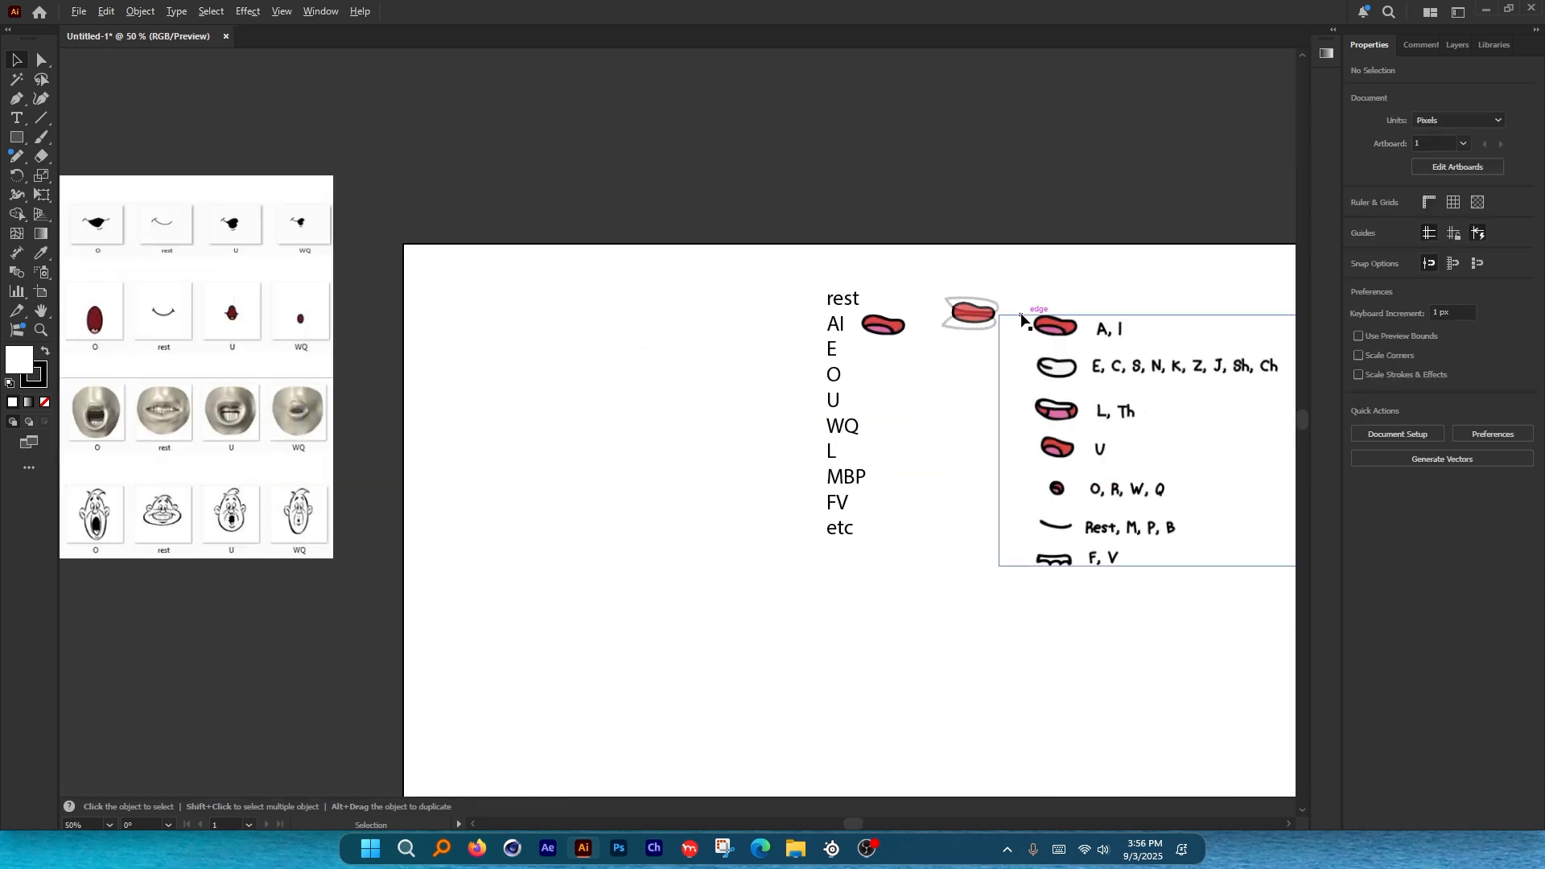
{"action": "scroll", "coordinate": [1022, 318], "scroll_direction": "up", "scroll_amount": 4}
{"action": "scroll", "coordinate": [799, 255], "scroll_direction": "up", "scroll_amount": 4}
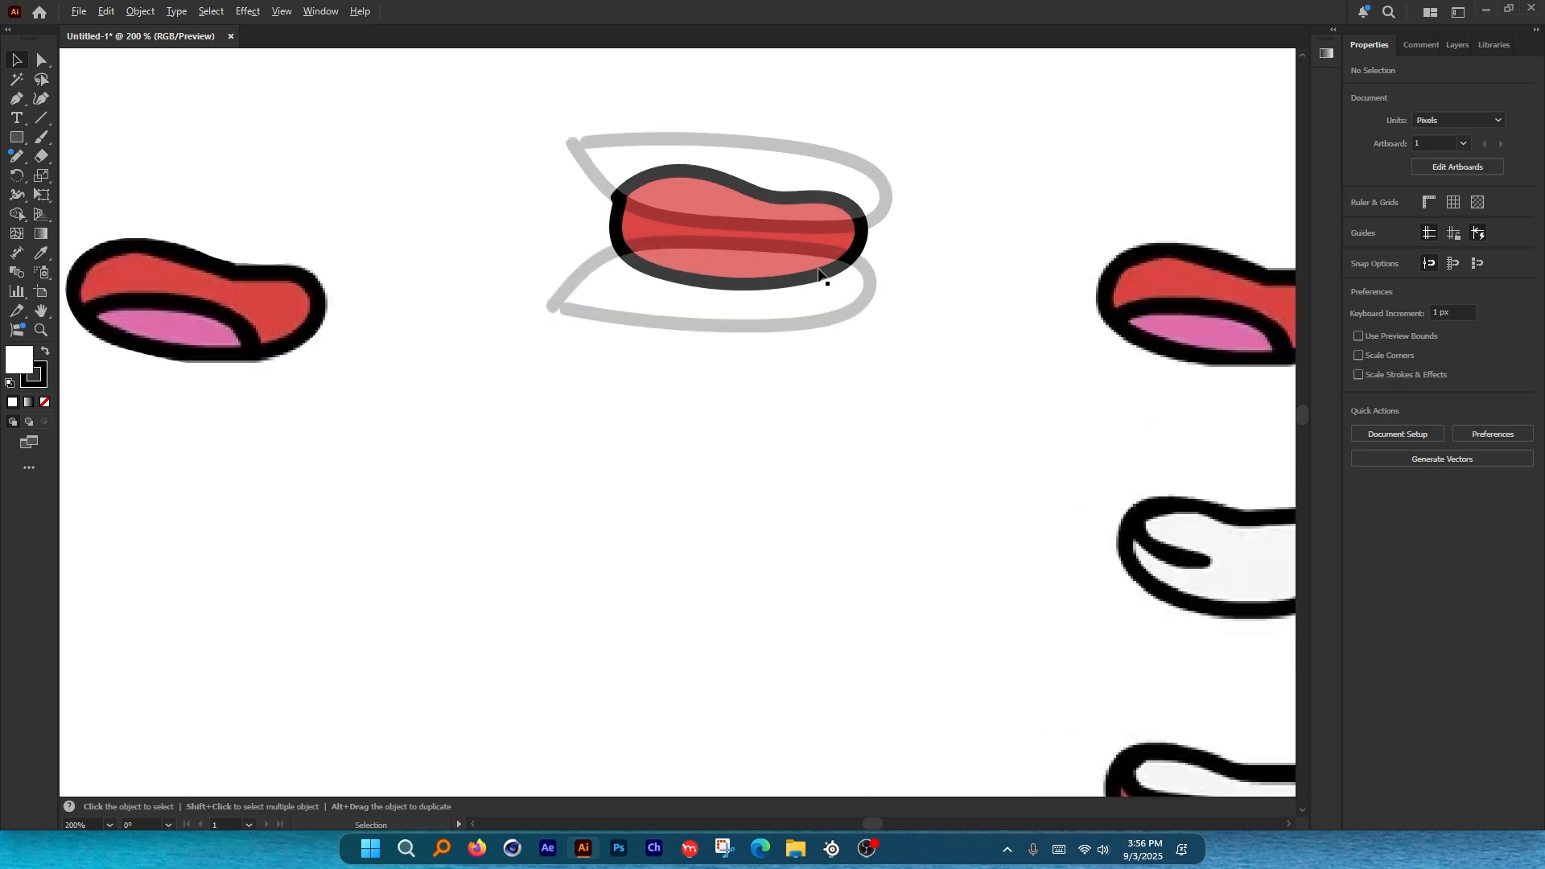
{"action": "left_click_drag", "start_coordinate": [640, 141], "coordinate": [659, 141]}
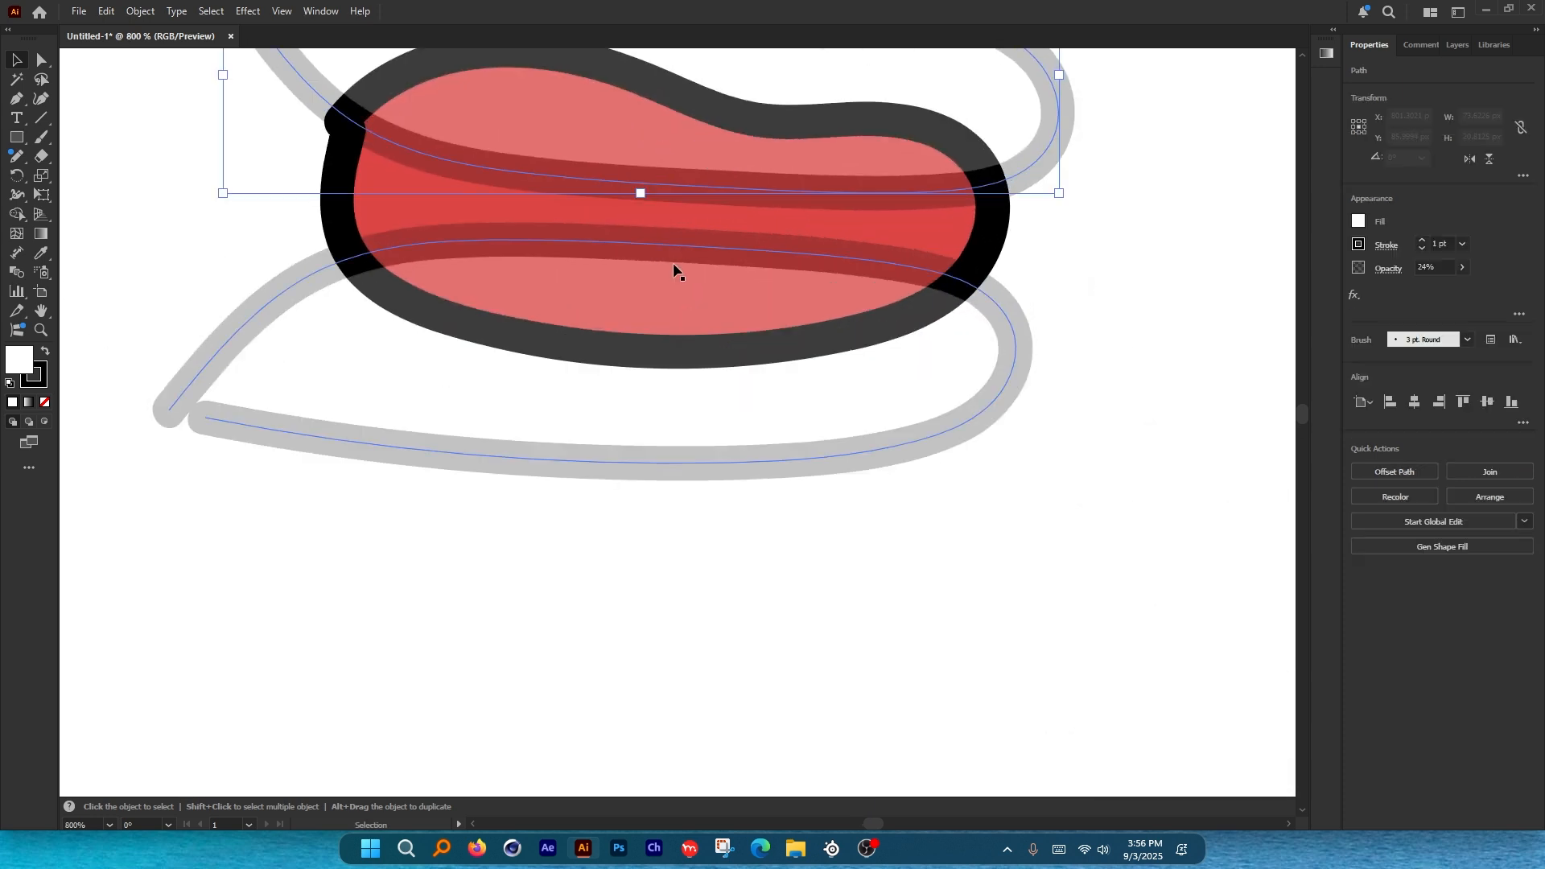
{"action": "left_click", "coordinate": [668, 275]}
{"action": "scroll", "coordinate": [692, 337], "scroll_direction": "down", "scroll_amount": 2}
{"action": "left_click", "coordinate": [935, 180]}
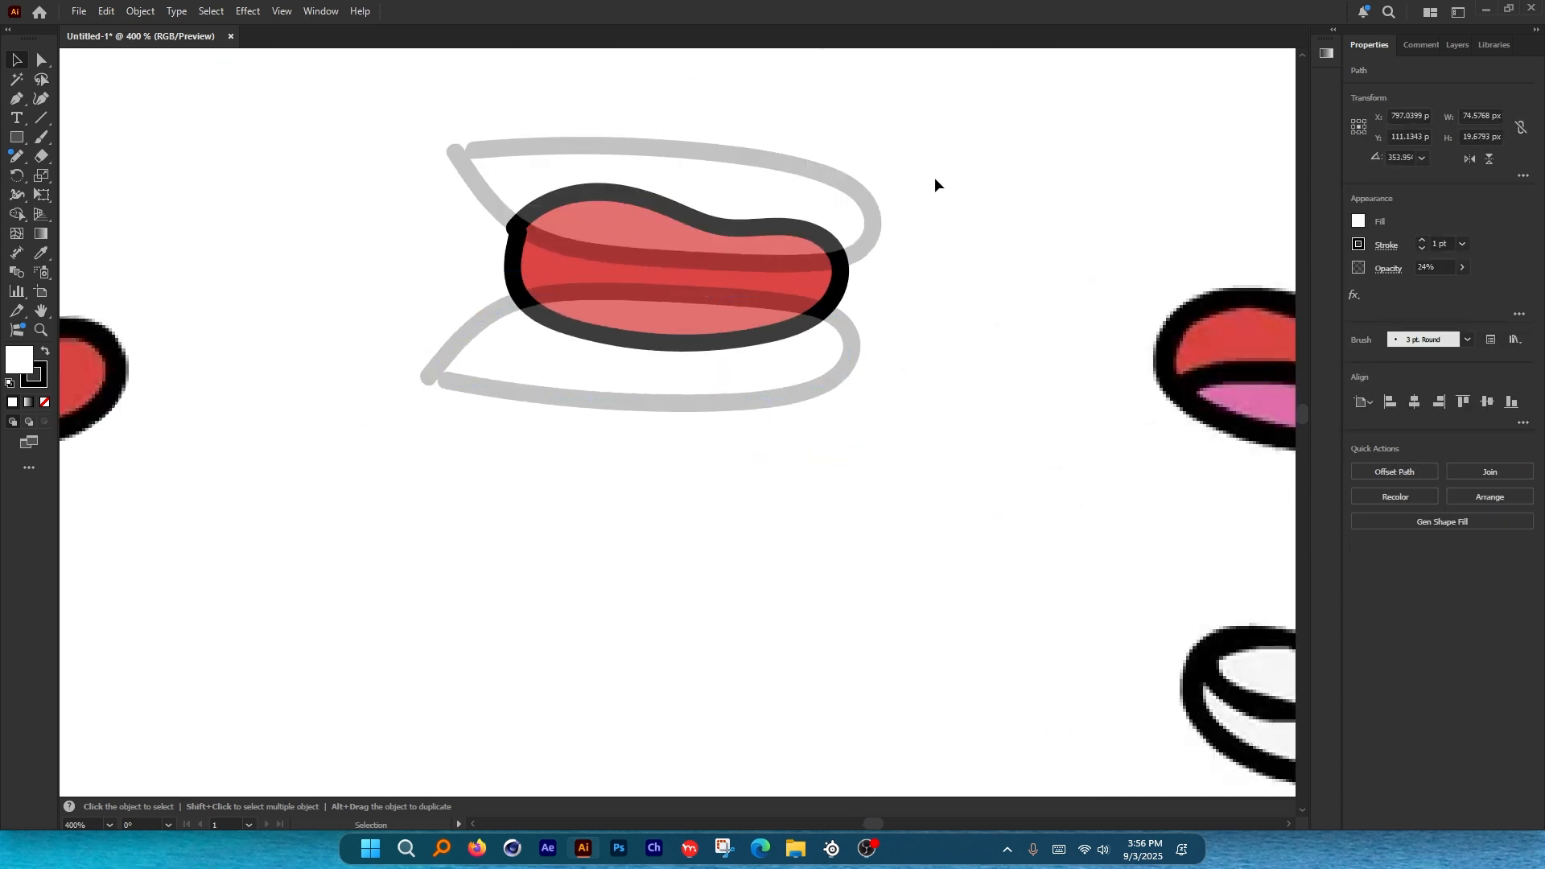
{"action": "scroll", "coordinate": [628, 241], "scroll_direction": "down", "scroll_amount": 3}
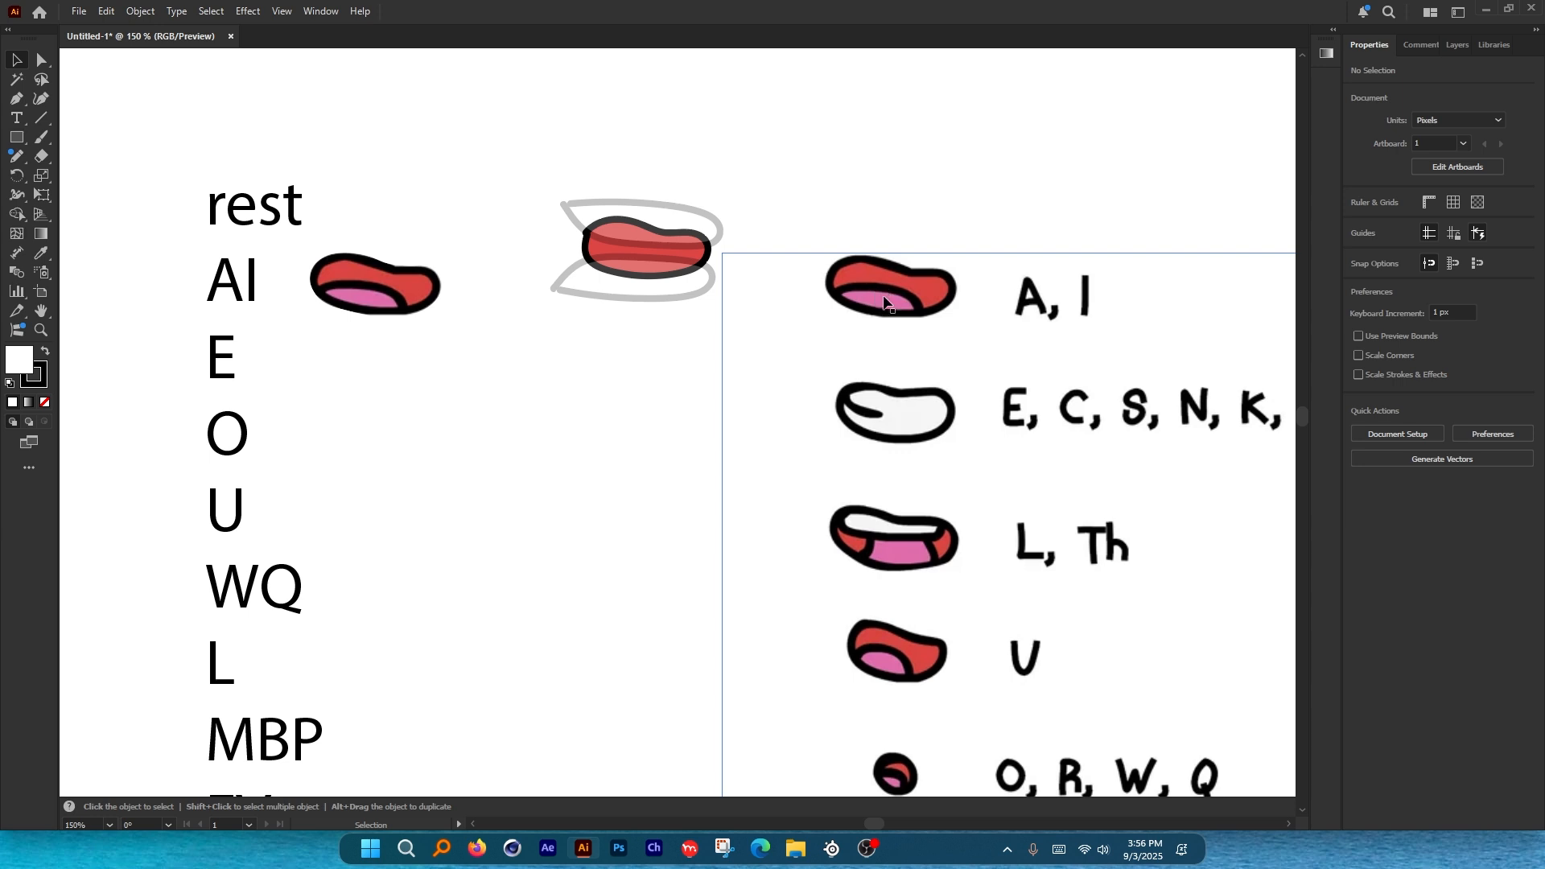
{"action": "scroll", "coordinate": [627, 235], "scroll_direction": "up", "scroll_amount": 3}
Paste a copy of the red mouth in front and clip both lips to it.
{"action": "left_click", "coordinate": [812, 281]}
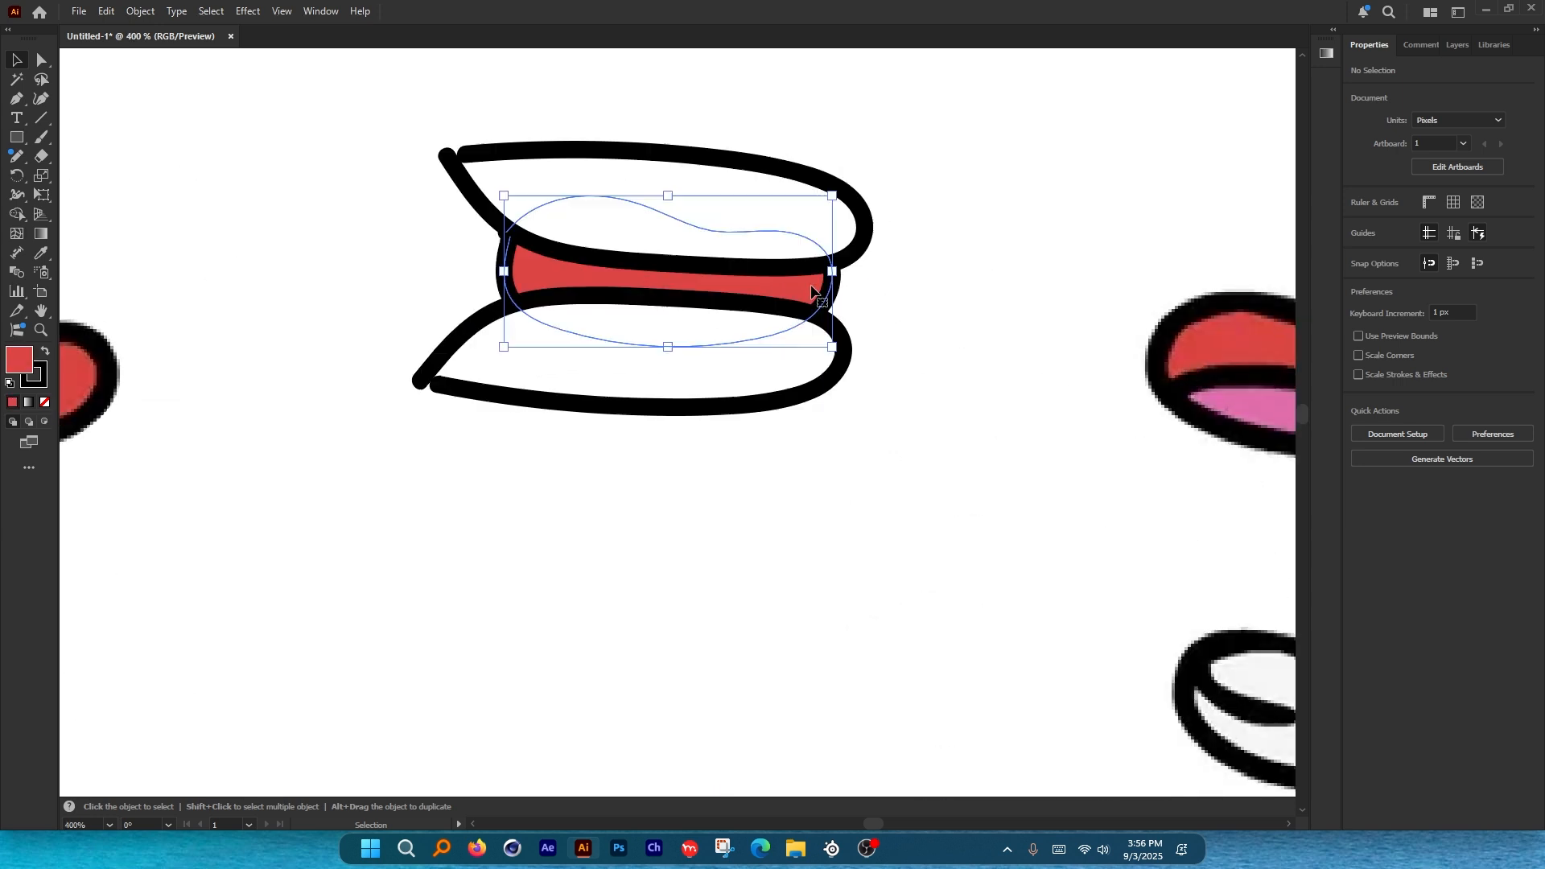
{"action": "key", "text": "a"}
{"action": "key", "text": "ctrl+c"}
{"action": "key", "text": "ctrl+shift+v"}
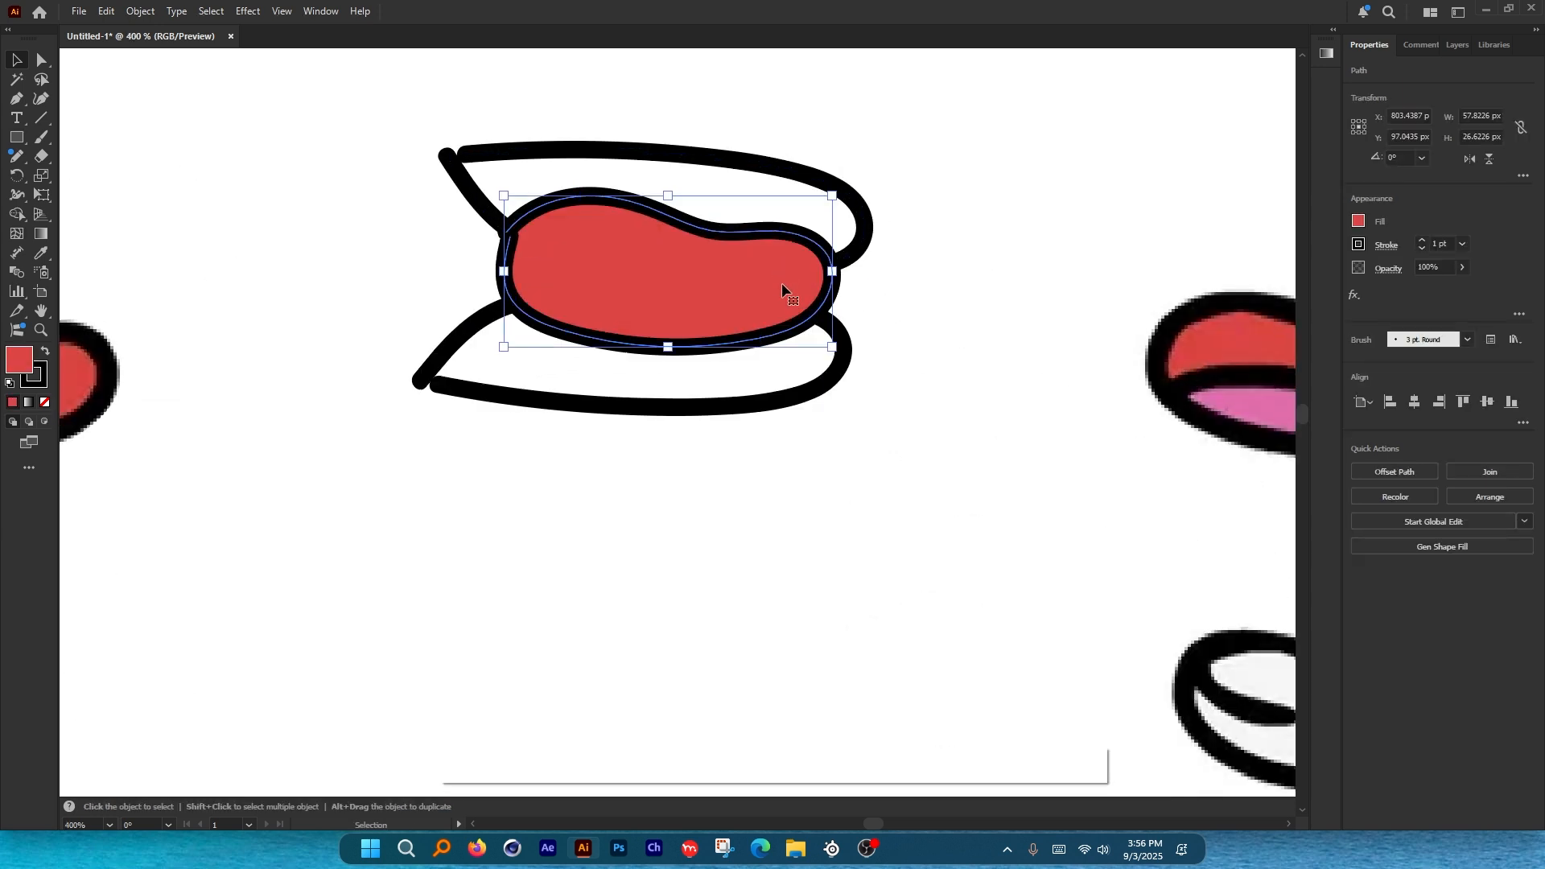
{"action": "left_click", "coordinate": [726, 281], "text": "shift"}
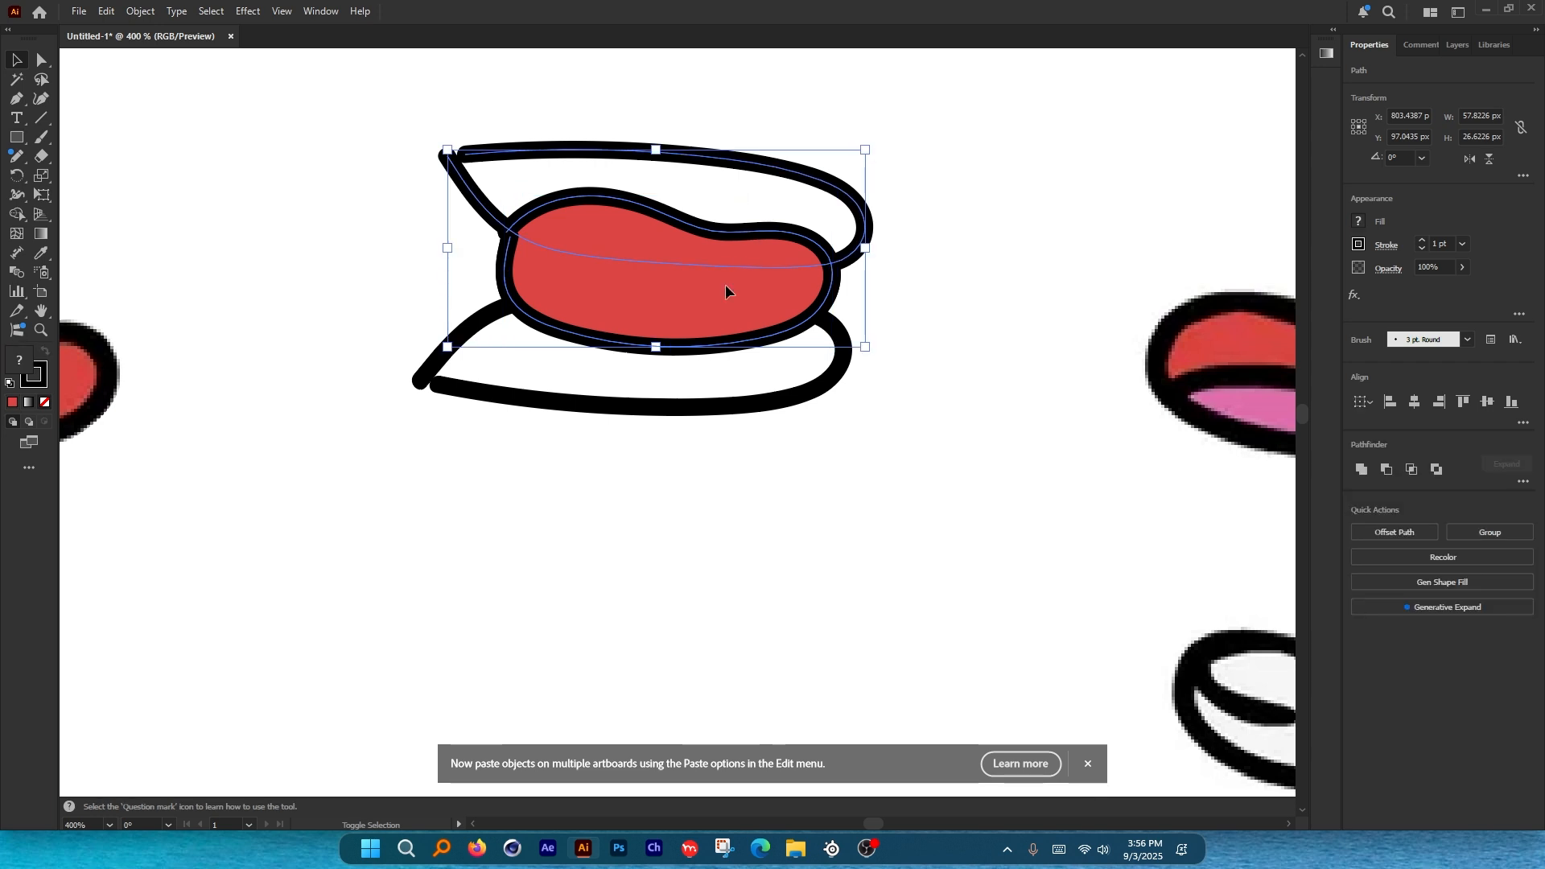
{"action": "left_click", "coordinate": [730, 402], "text": "shift"}
{"action": "key", "text": "a"}
{"action": "key", "text": "ctrl+7"}
{"action": "key", "text": "v"}
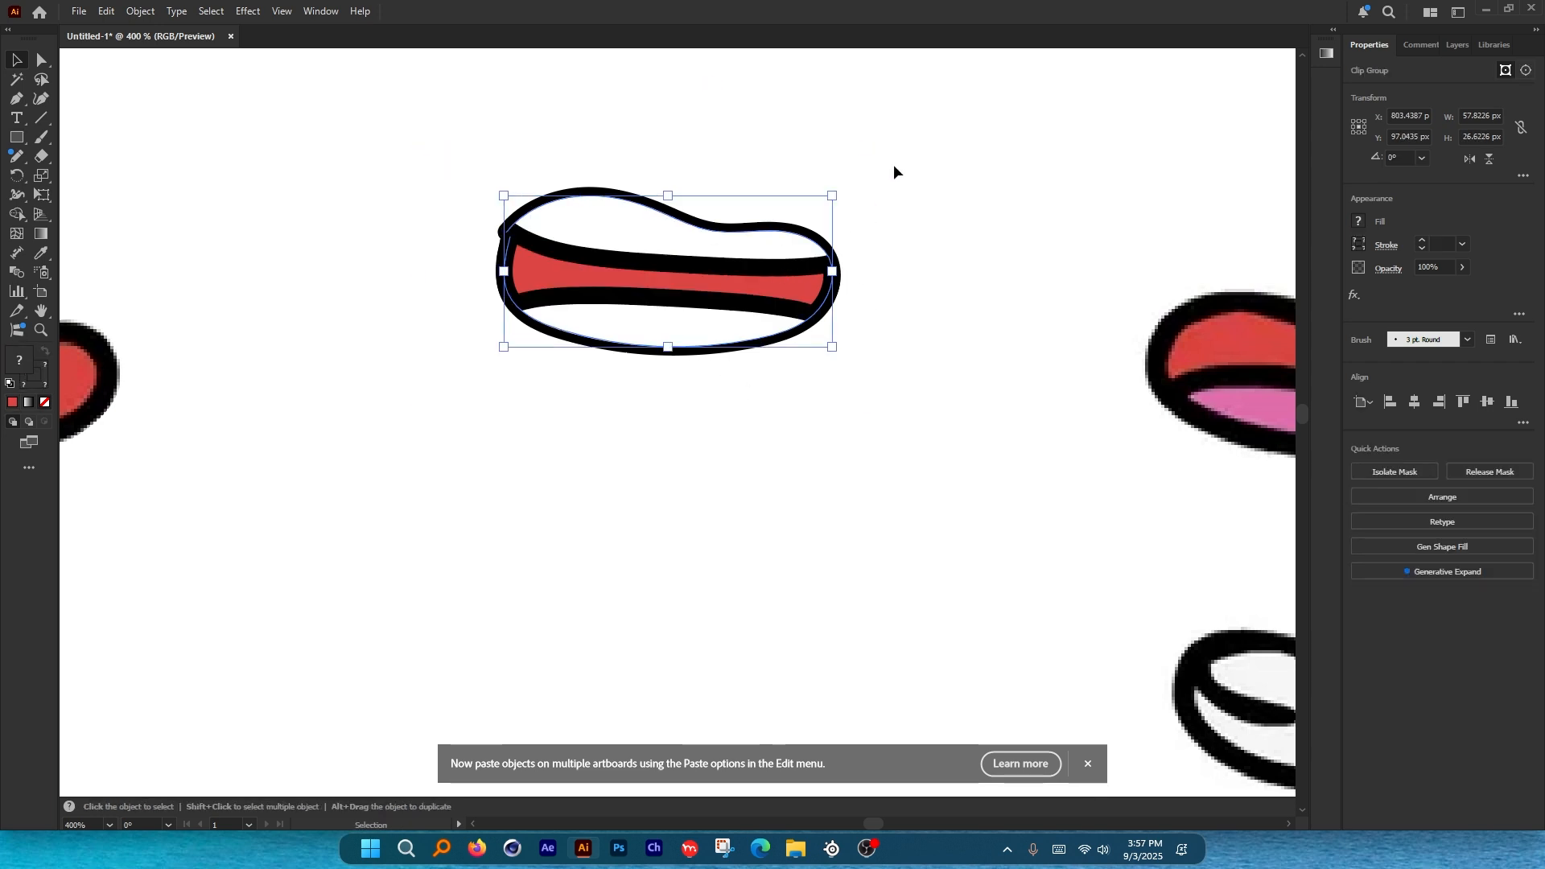
{"action": "left_click", "coordinate": [892, 163]}
Inspect the clipped mouth group's anchor points, then undo the clipping.
{"action": "scroll", "coordinate": [735, 229], "scroll_direction": "up", "scroll_amount": 1}
{"action": "scroll", "coordinate": [874, 287], "scroll_direction": "up", "scroll_amount": 2}
{"action": "left_click", "coordinate": [873, 287]}
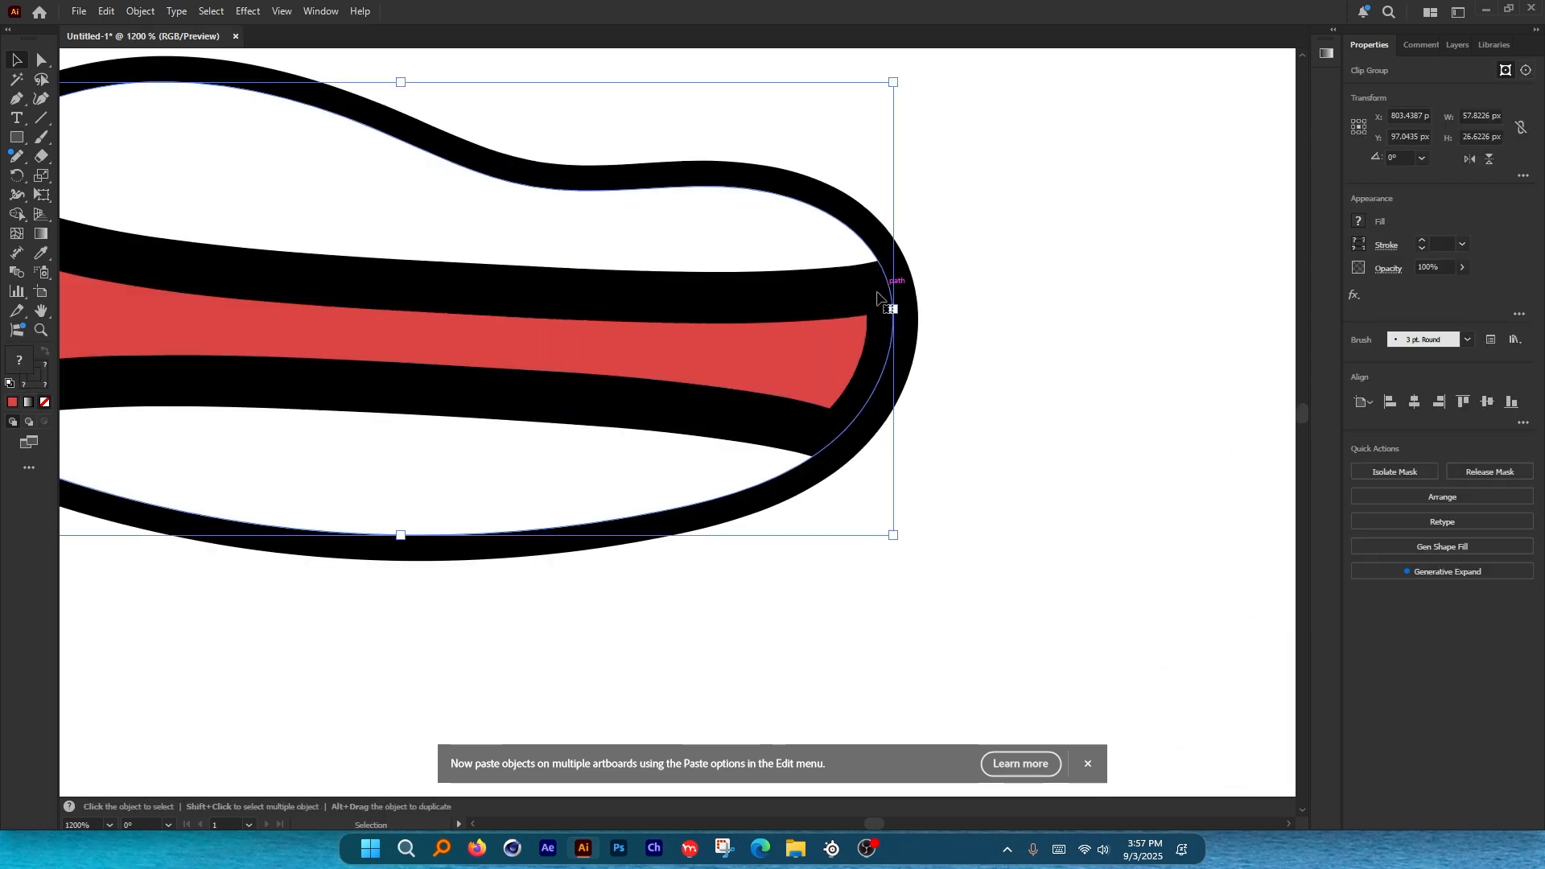
{"action": "scroll", "coordinate": [953, 289], "scroll_direction": "down", "scroll_amount": 2}
{"action": "scroll", "coordinate": [925, 298], "scroll_direction": "up", "scroll_amount": 1}
{"action": "key", "text": "a"}
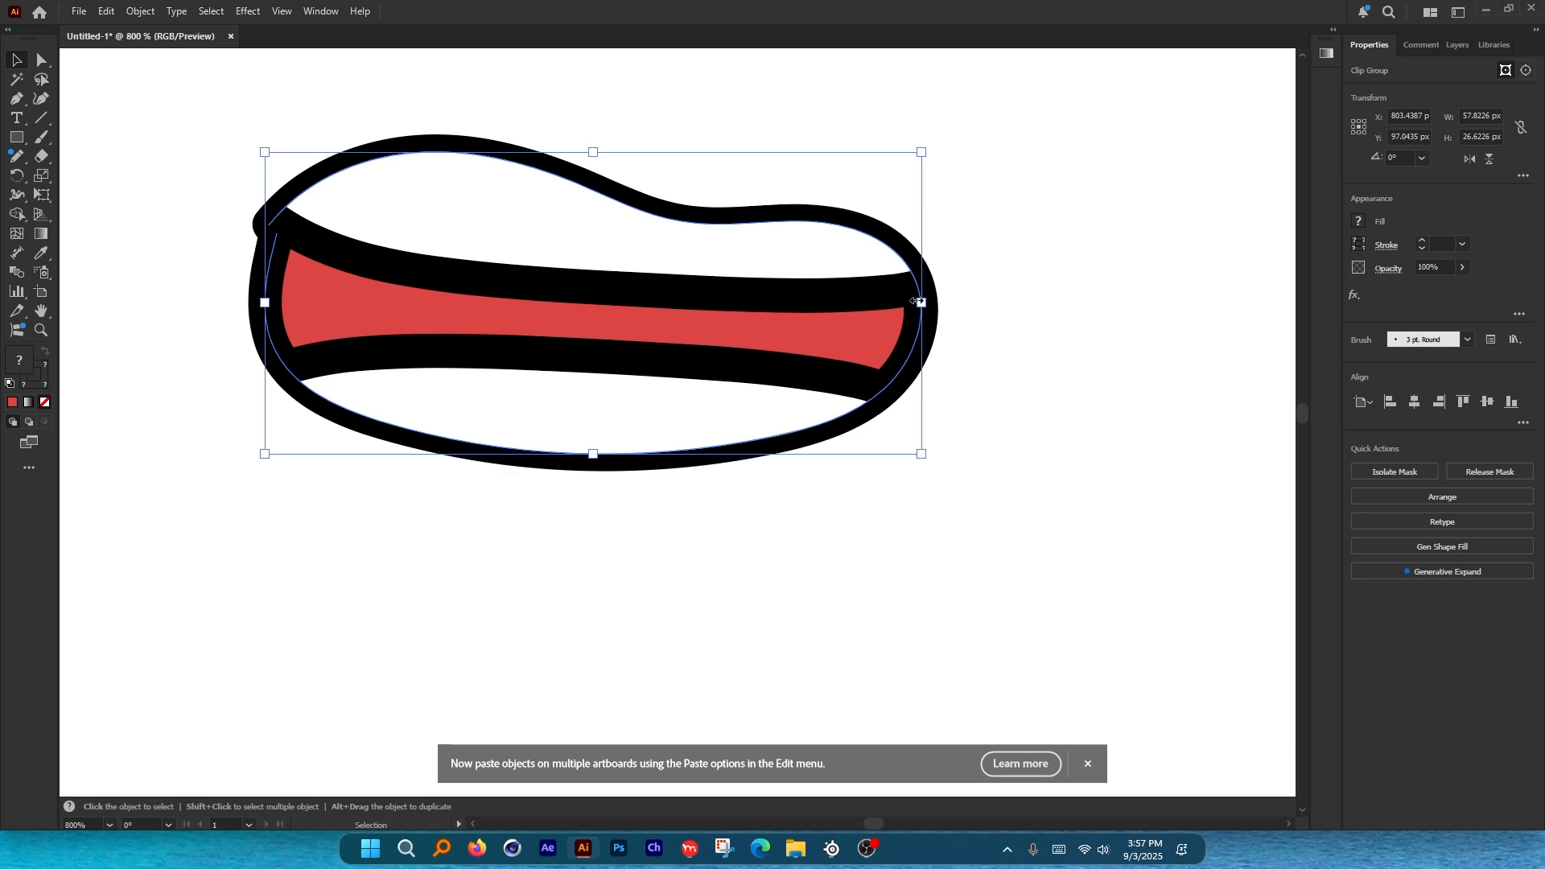
{"action": "scroll", "coordinate": [880, 305], "scroll_direction": "down", "scroll_amount": 1}
{"action": "key", "text": "v"}
{"action": "left_click", "coordinate": [1043, 307]}
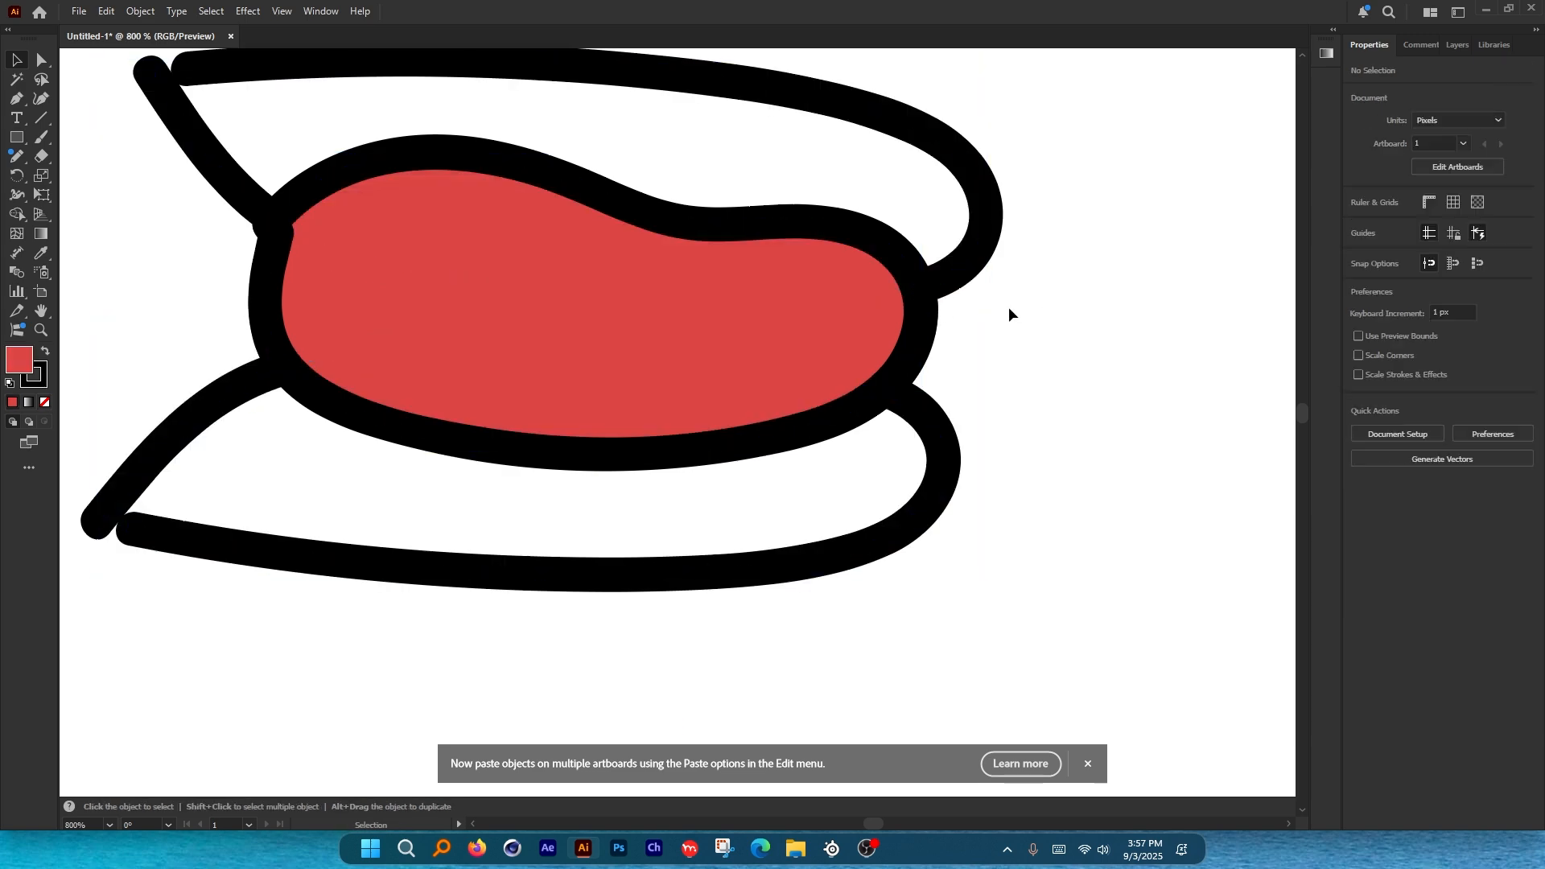
Bring the lips forward and delete the lip regions above and below the mouth with Shape Builder.
{"action": "left_click_drag", "start_coordinate": [601, 90], "coordinate": [640, 370]}
{"action": "key", "text": "ctrl+z"}
{"action": "left_click_drag", "start_coordinate": [235, 166], "coordinate": [497, 378]}
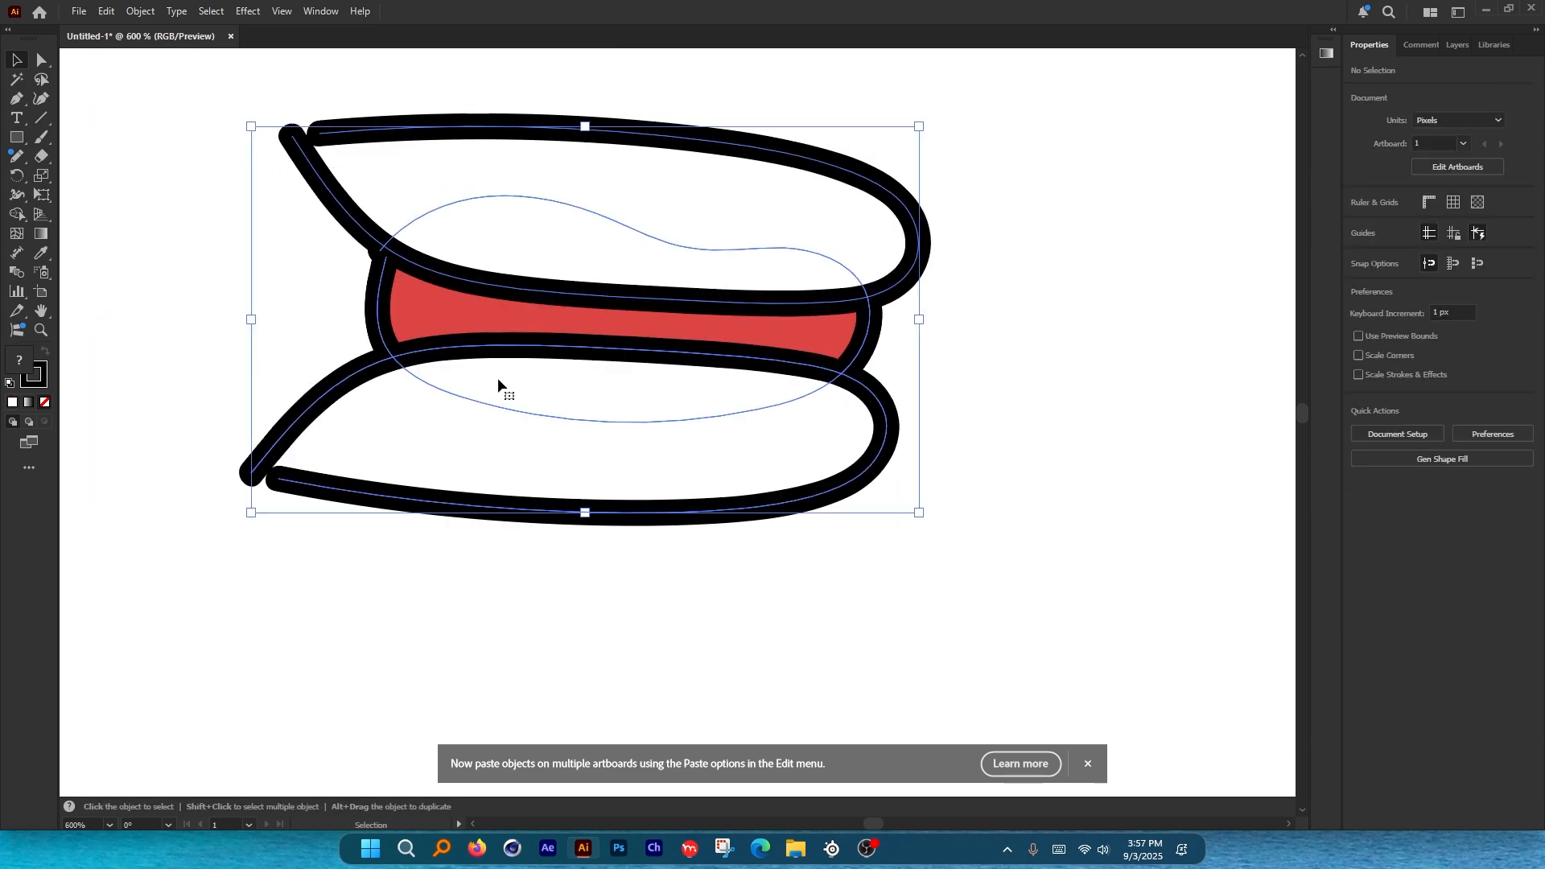
{"action": "key", "text": "shift+m"}
{"action": "left_click", "coordinate": [505, 160], "text": "alt"}
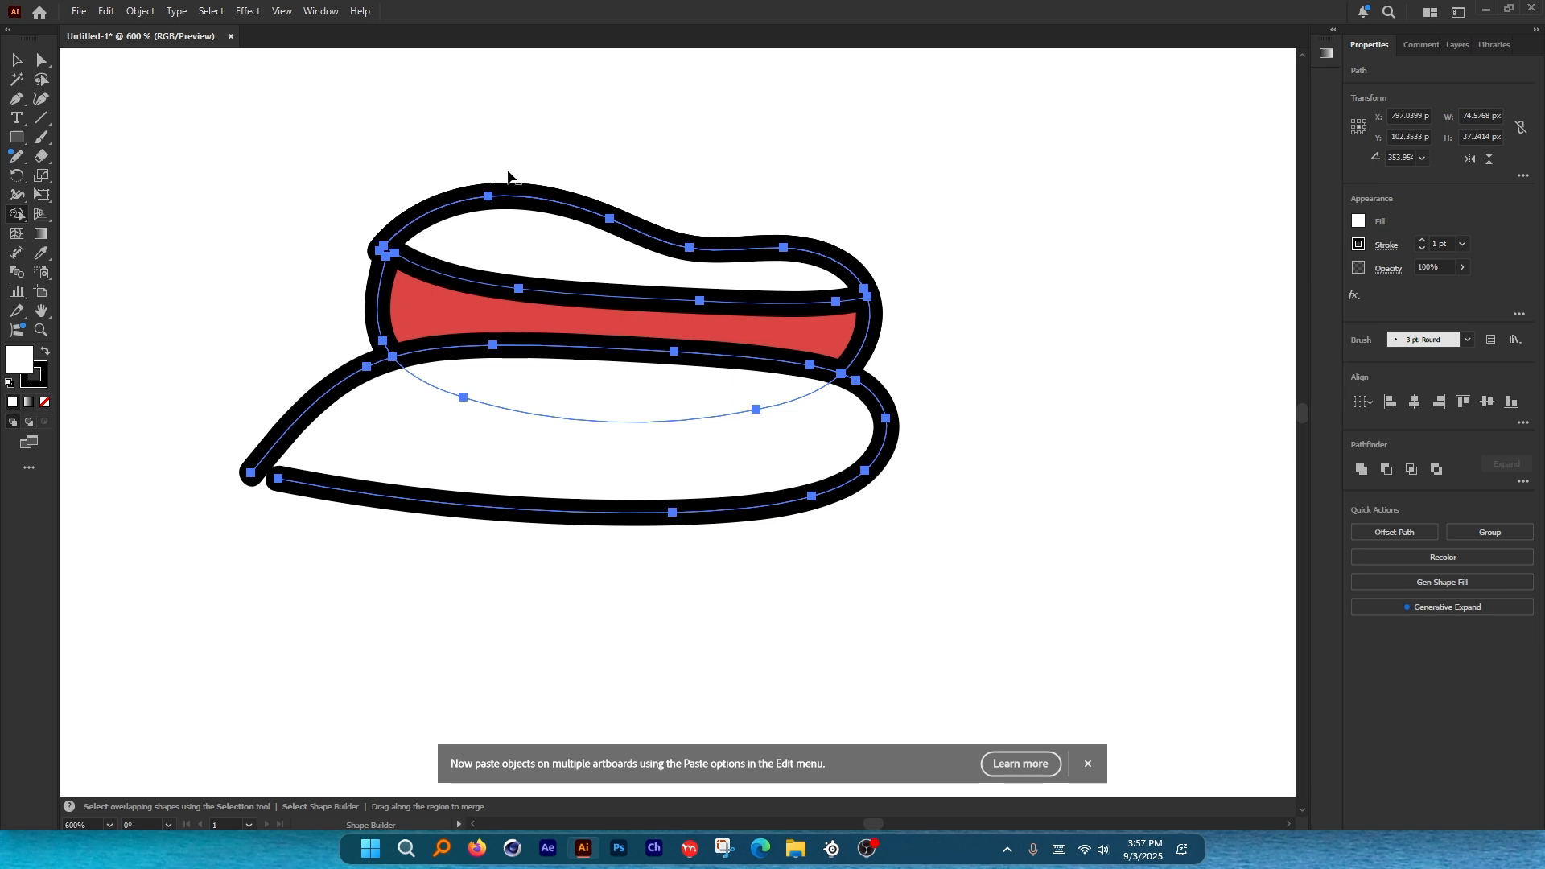
{"action": "left_click", "coordinate": [429, 435], "text": "alt"}
{"action": "key", "text": "v"}
{"action": "left_click", "coordinate": [434, 436]}
{"action": "scroll", "coordinate": [712, 409], "scroll_direction": "down", "scroll_amount": 3}
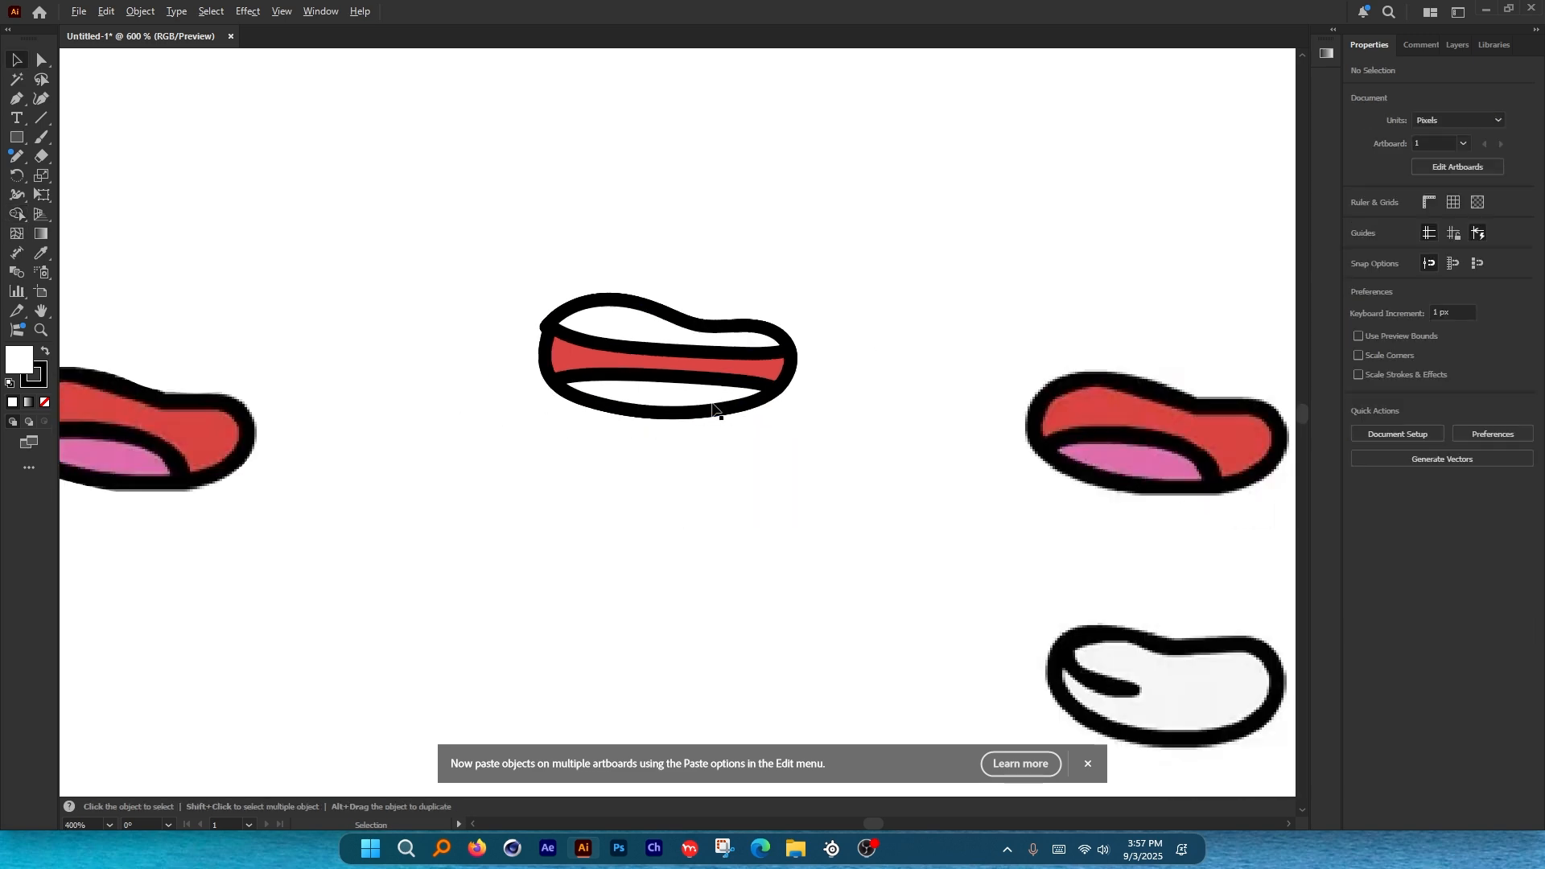
{"action": "scroll", "coordinate": [635, 268], "scroll_direction": "down", "scroll_amount": 1}
{"action": "left_click_drag", "start_coordinate": [614, 287], "coordinate": [746, 418]}
{"action": "scroll", "coordinate": [746, 418], "scroll_direction": "down", "scroll_amount": 2}
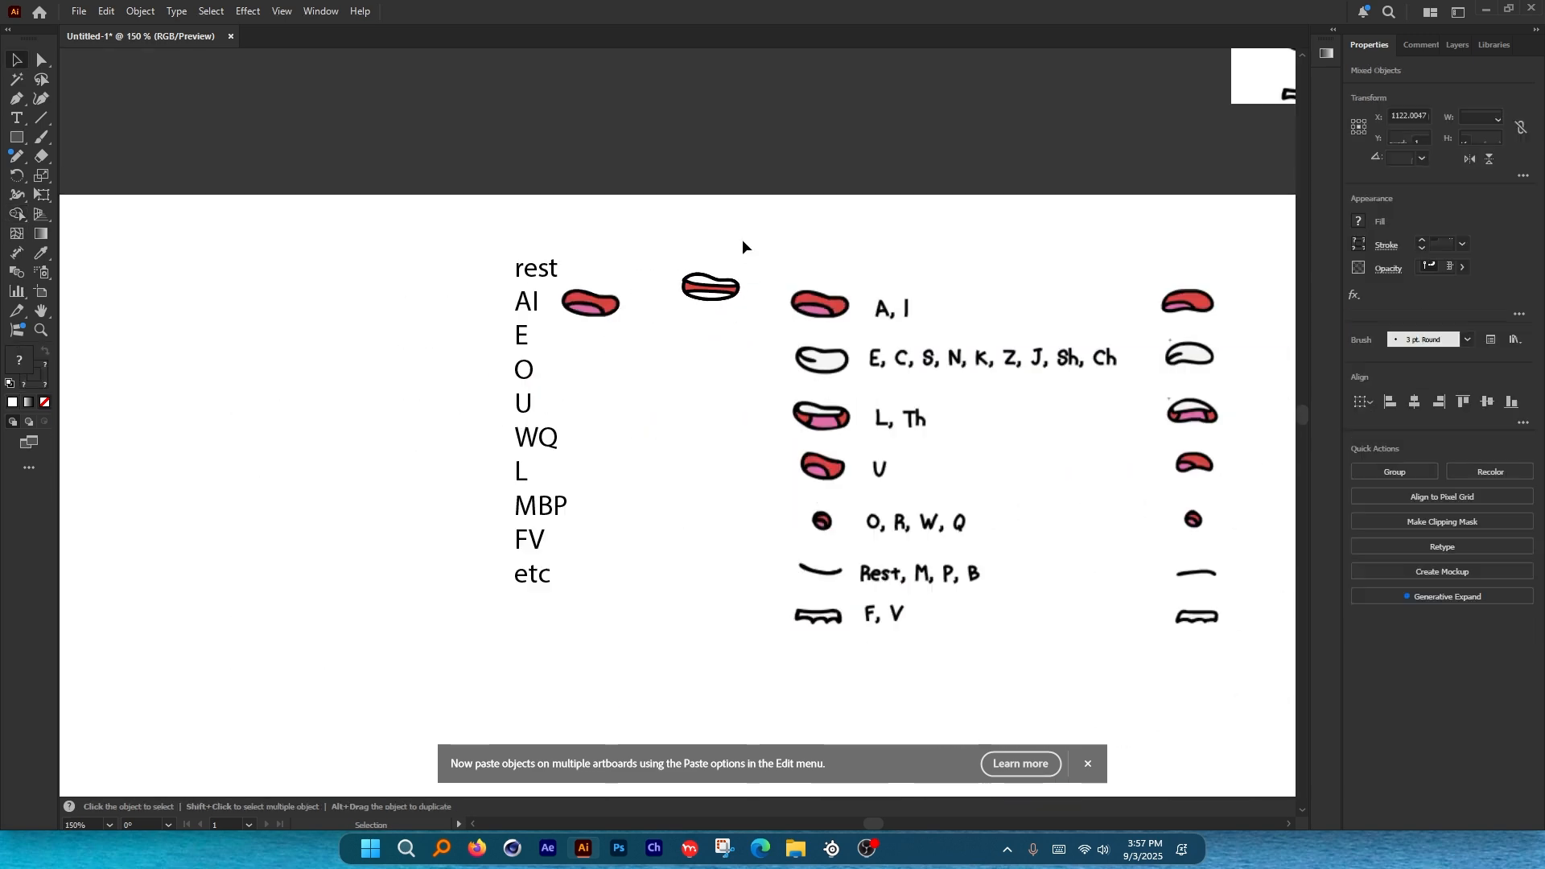
{"action": "scroll", "coordinate": [741, 245], "scroll_direction": "up", "scroll_amount": 2}
{"action": "left_click_drag", "start_coordinate": [743, 276], "coordinate": [460, 392]}
{"action": "left_click", "coordinate": [684, 339]}
{"action": "scroll", "coordinate": [684, 340], "scroll_direction": "down", "scroll_amount": 2}
{"action": "left_click_drag", "start_coordinate": [883, 462], "coordinate": [742, 325]}
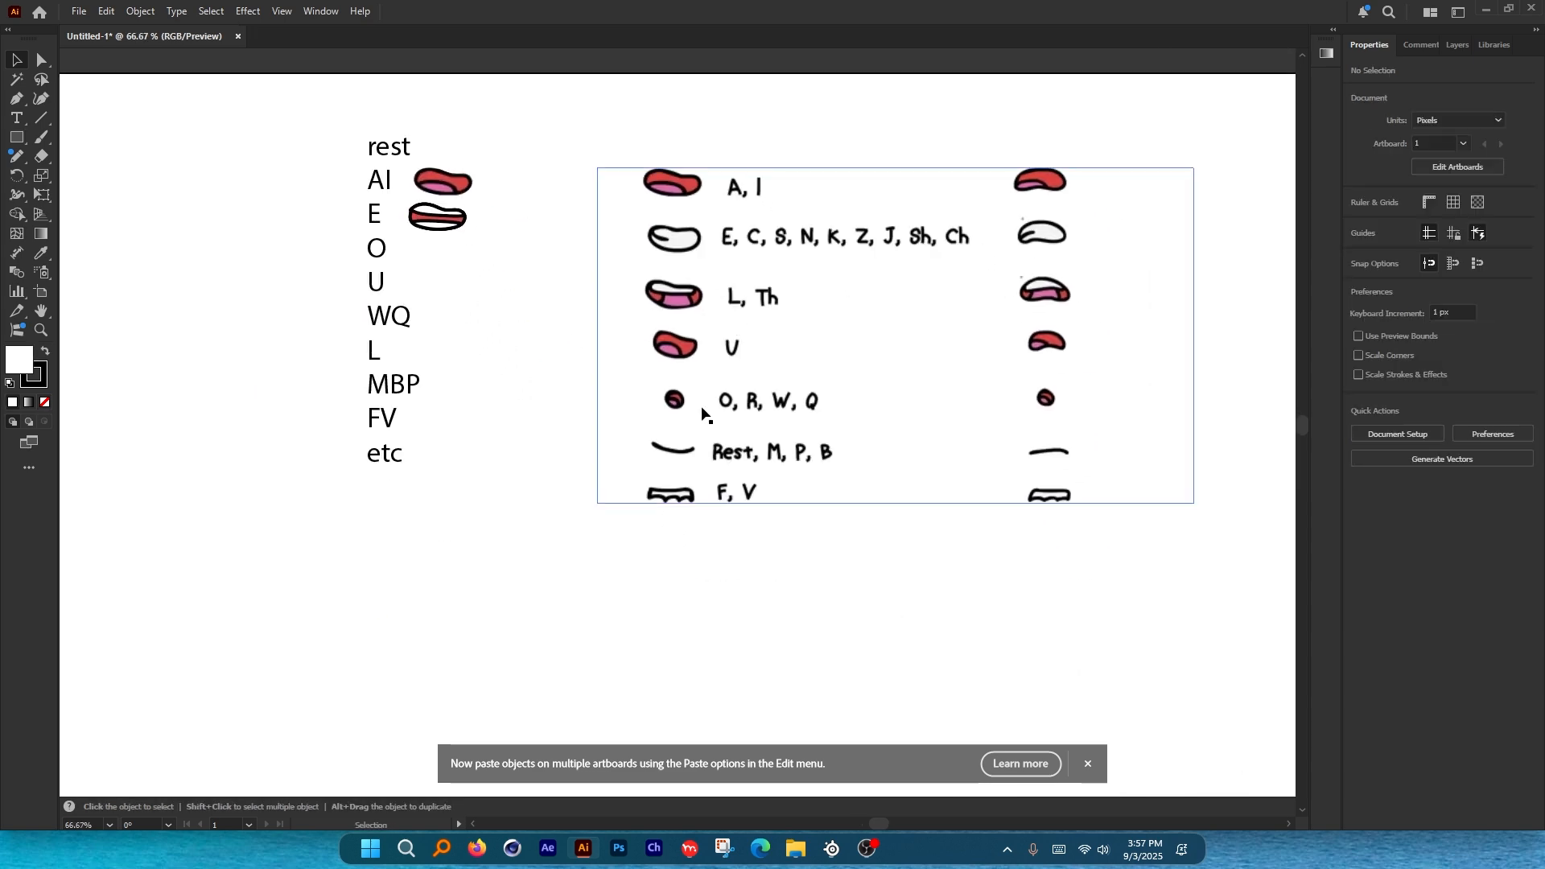
{"action": "scroll", "coordinate": [690, 413], "scroll_direction": "up", "scroll_amount": 2}
{"action": "scroll", "coordinate": [690, 414], "scroll_direction": "up", "scroll_amount": 1}
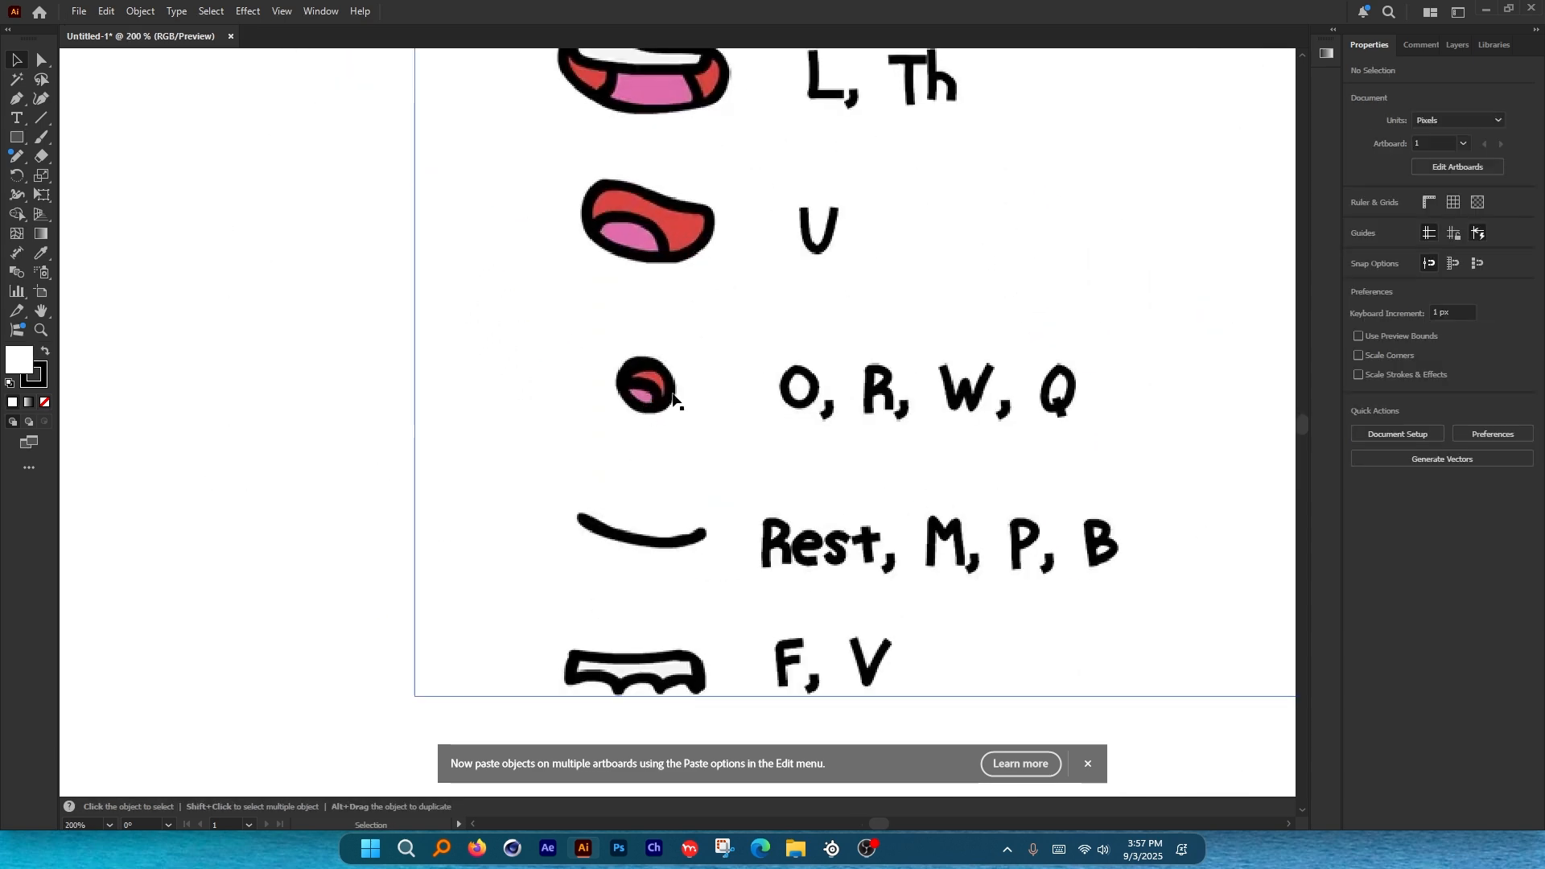
{"action": "scroll", "coordinate": [755, 439], "scroll_direction": "down", "scroll_amount": 1}
{"action": "scroll", "coordinate": [924, 471], "scroll_direction": "down", "scroll_amount": 1}
{"action": "scroll", "coordinate": [945, 482], "scroll_direction": "up", "scroll_amount": 2}
{"action": "scroll", "coordinate": [902, 452], "scroll_direction": "left", "scroll_amount": 1}
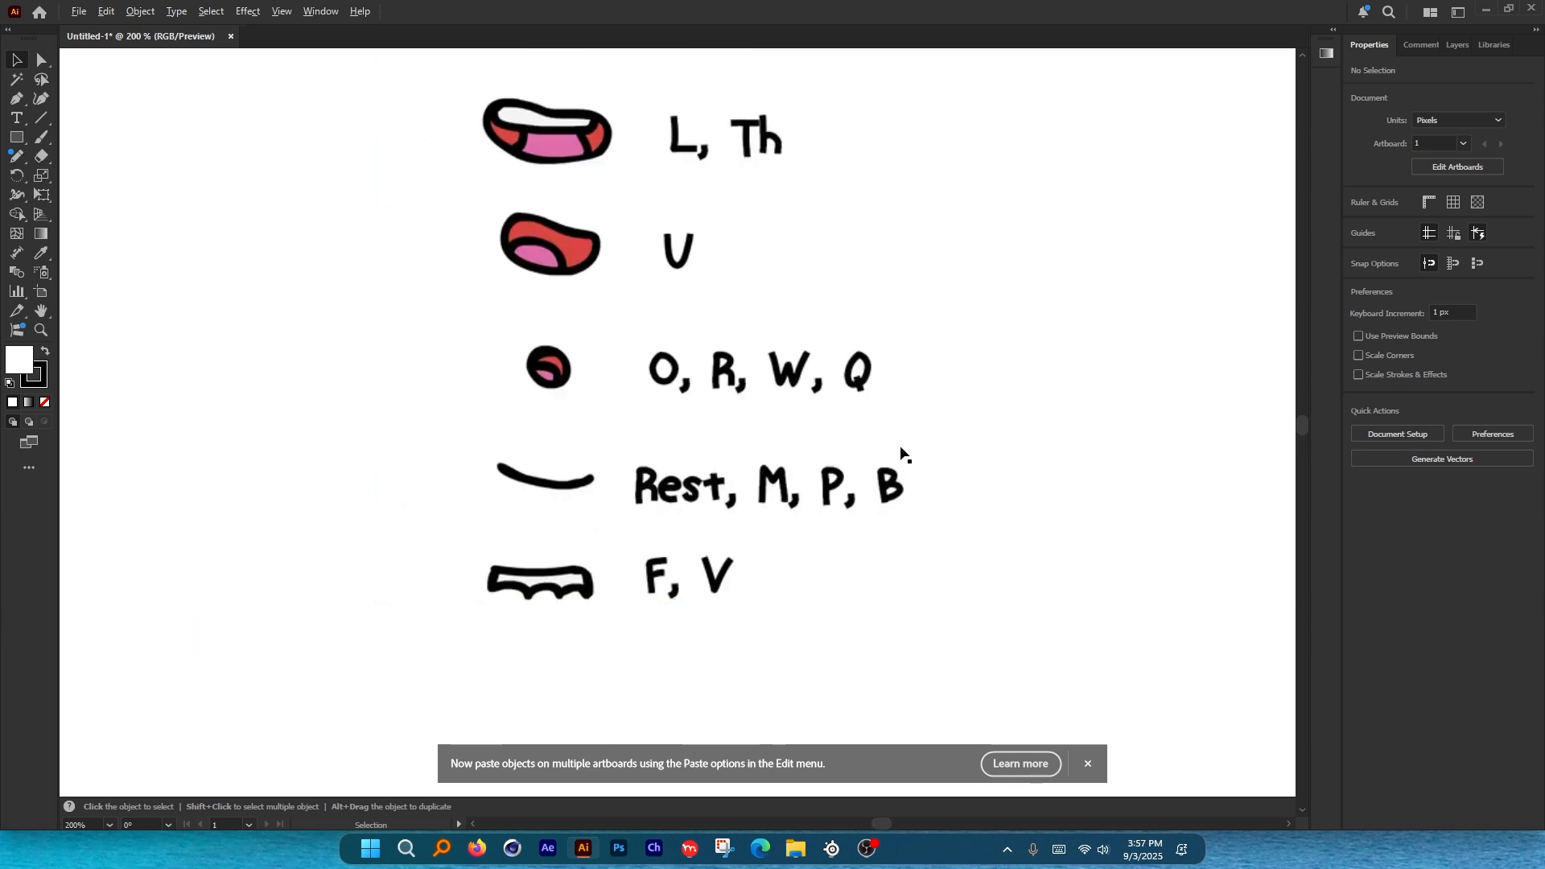
{"action": "scroll", "coordinate": [901, 452], "scroll_direction": "down", "scroll_amount": 2}
{"action": "left_click_drag", "start_coordinate": [898, 439], "coordinate": [884, 445]}
{"action": "scroll", "coordinate": [554, 311], "scroll_direction": "up", "scroll_amount": 1}
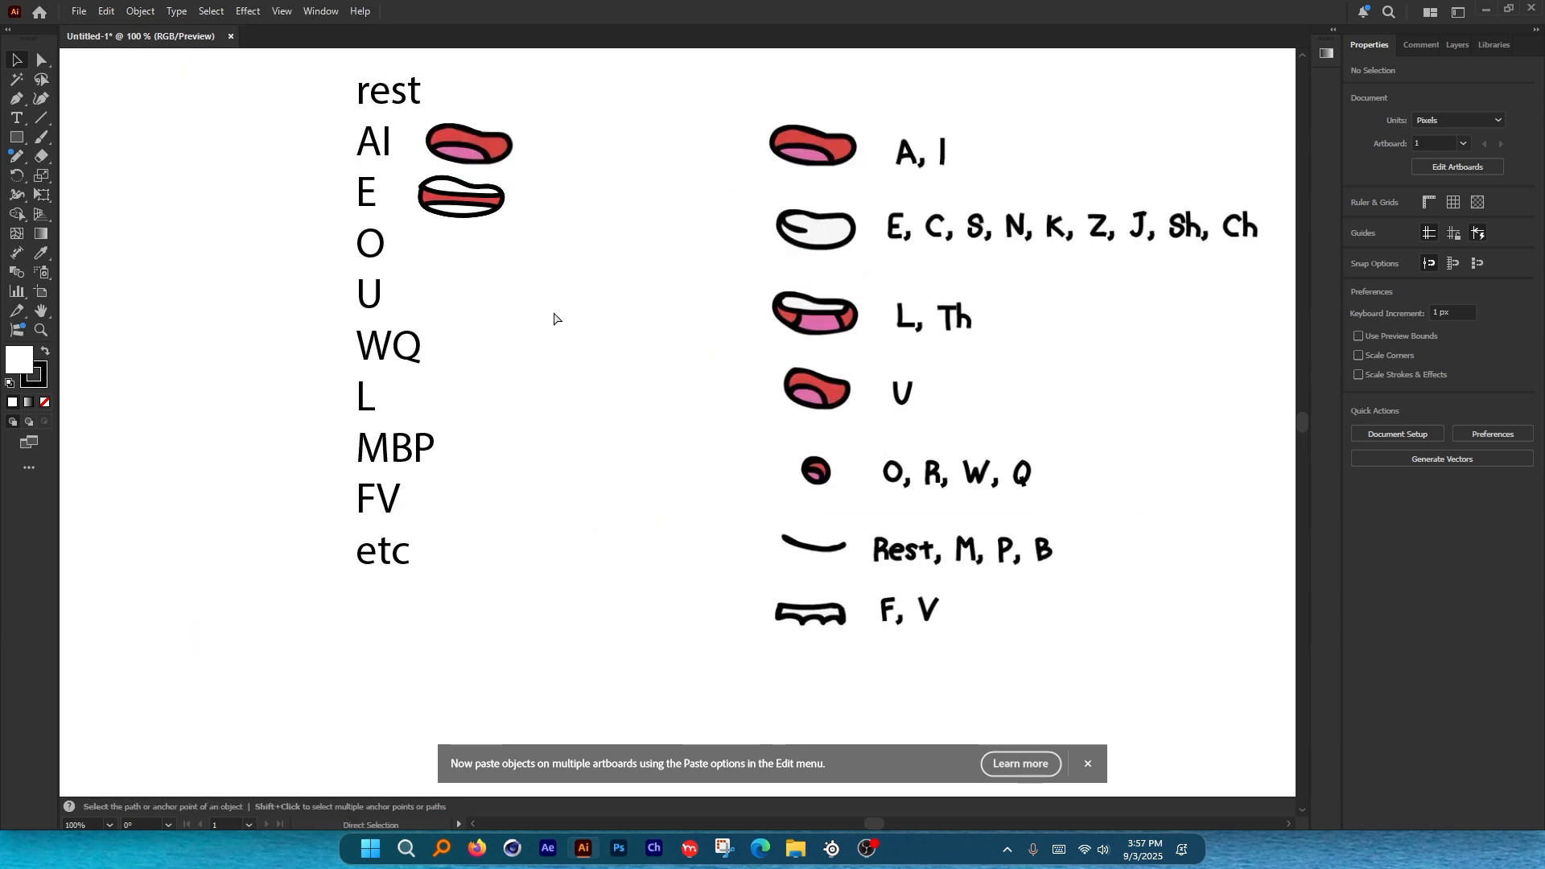
{"action": "key", "text": "ctrl+alt+g"}
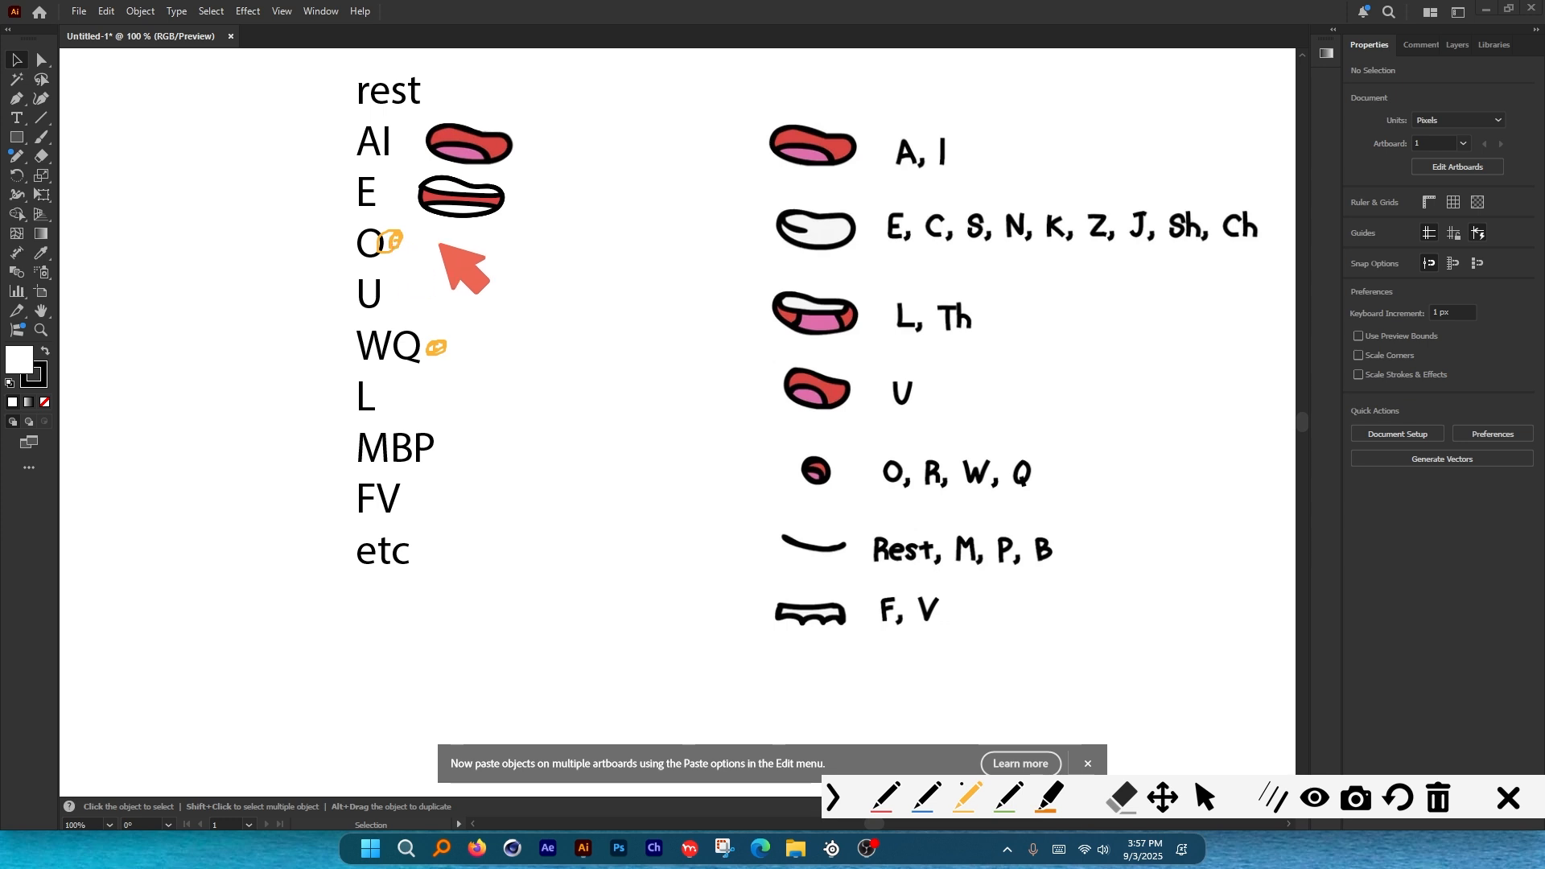
{"action": "left_click_drag", "start_coordinate": [901, 461], "coordinate": [914, 483]}
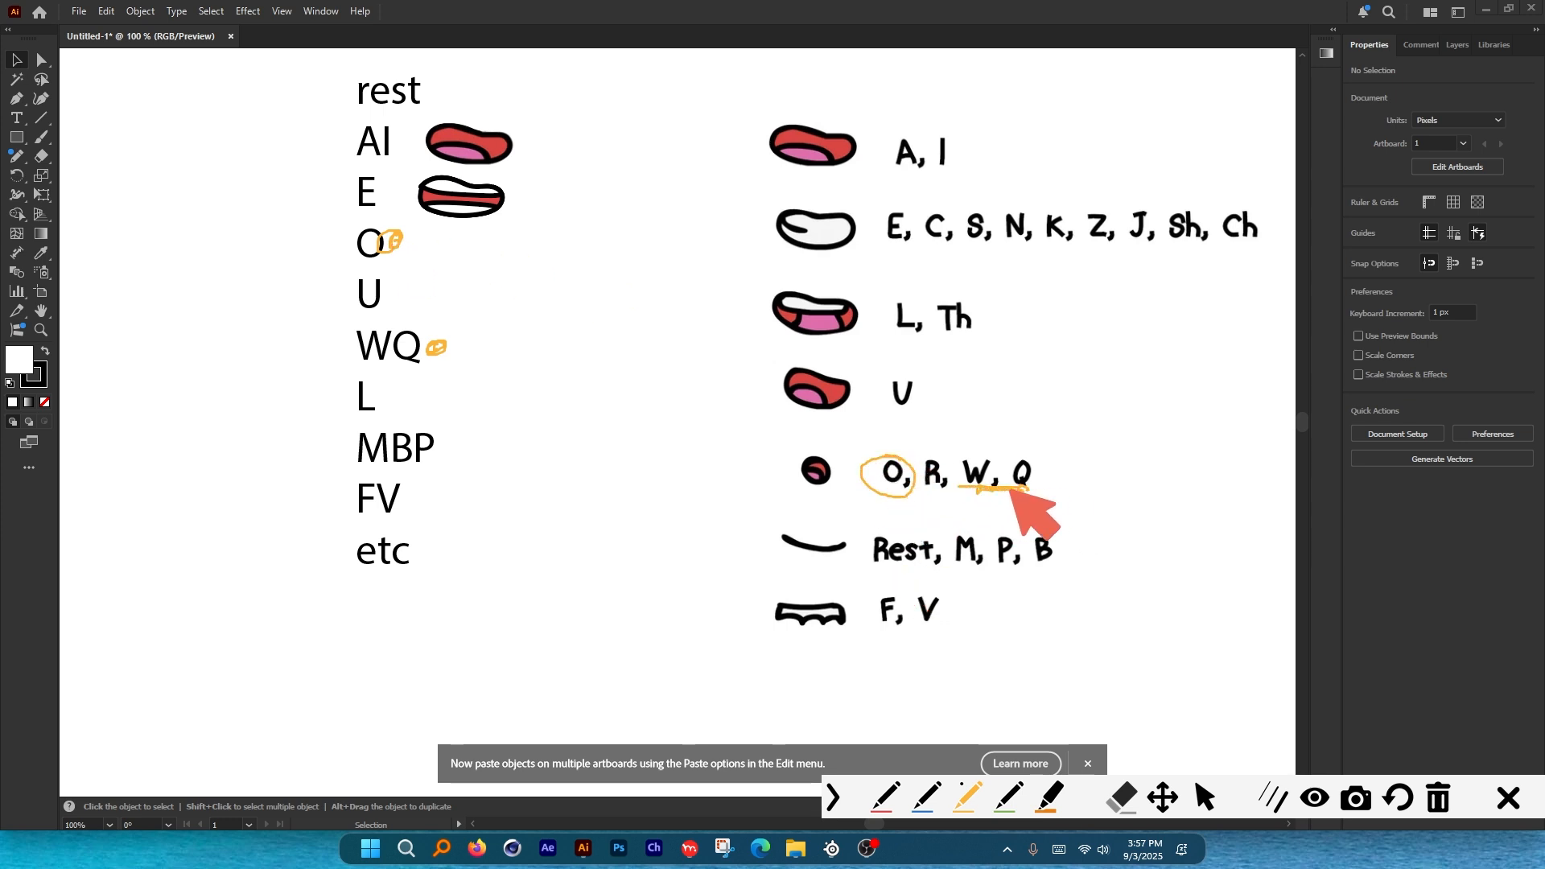
{"action": "left_click_drag", "start_coordinate": [812, 456], "coordinate": [814, 486]}
{"action": "key", "text": "ctrl+z"}
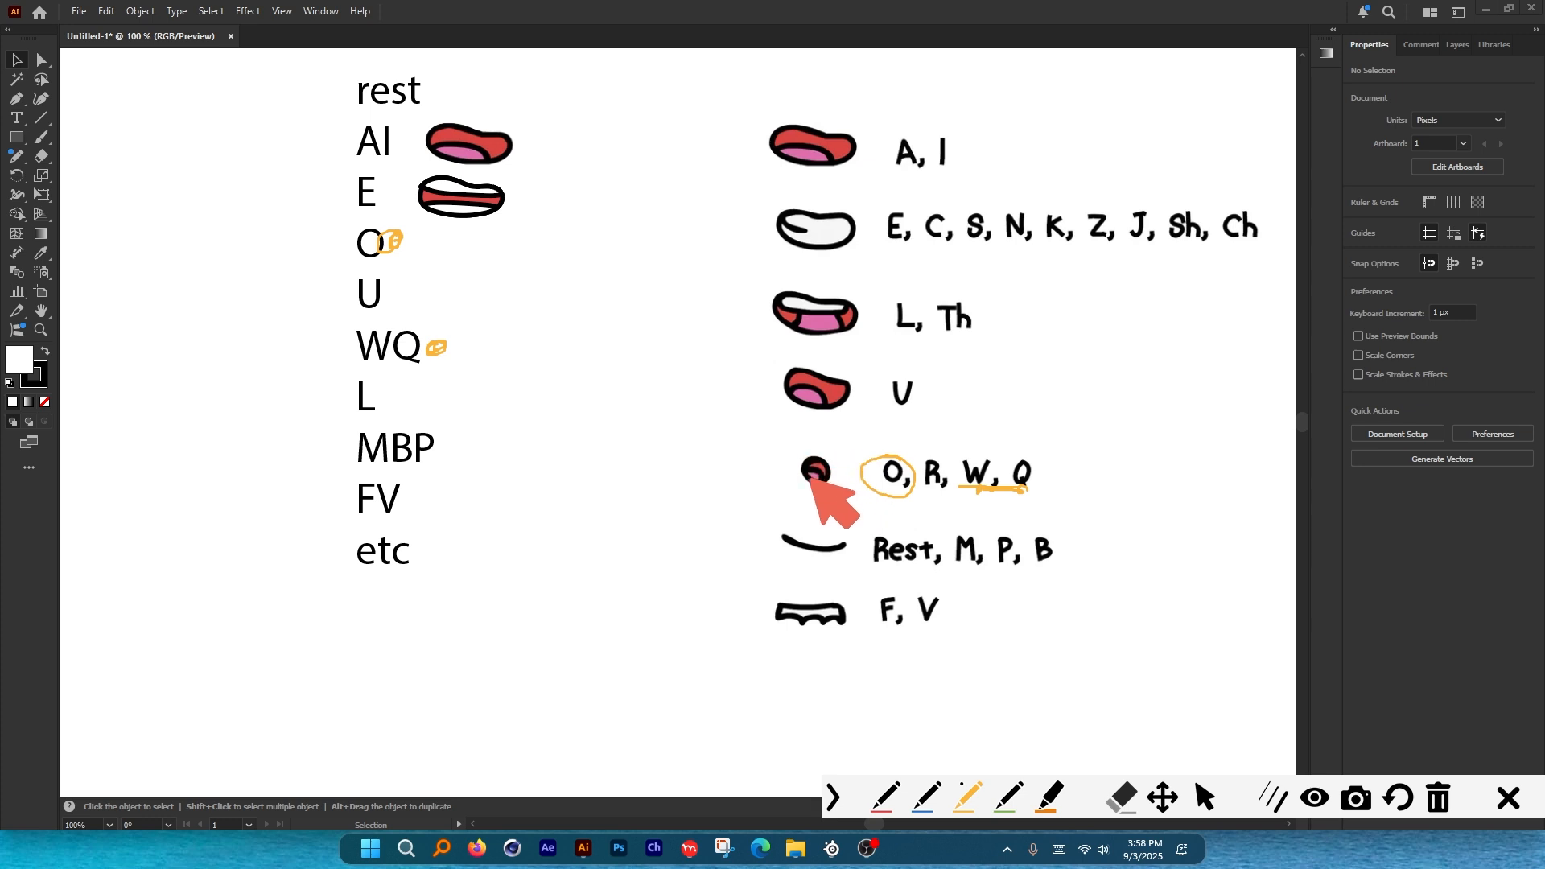
{"action": "left_click", "coordinate": [1505, 799]}
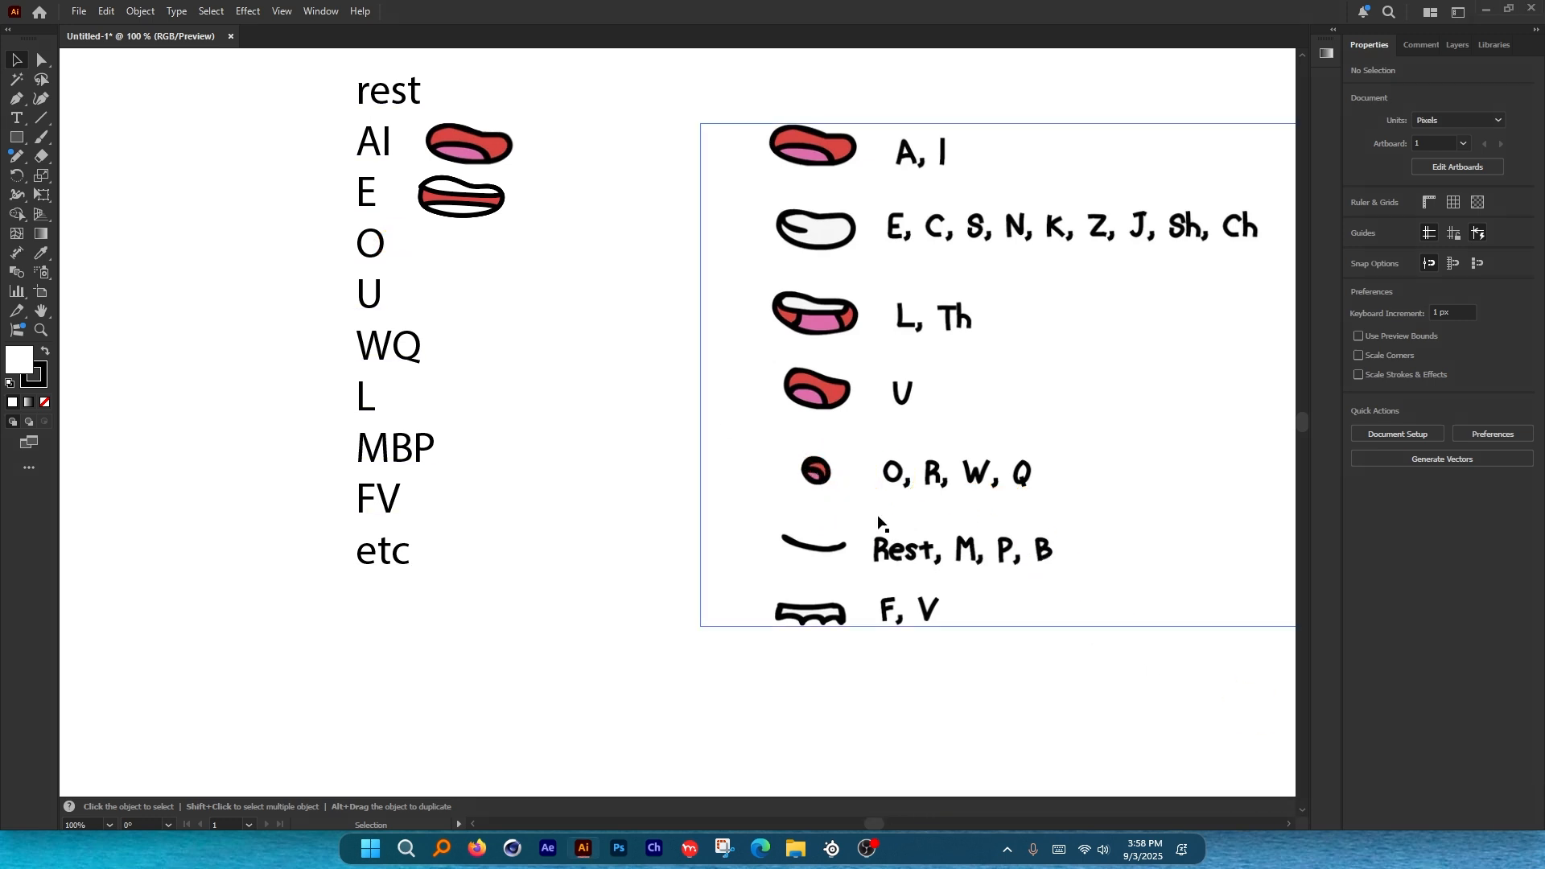
{"action": "scroll", "coordinate": [904, 463], "scroll_direction": "down", "scroll_amount": 4}
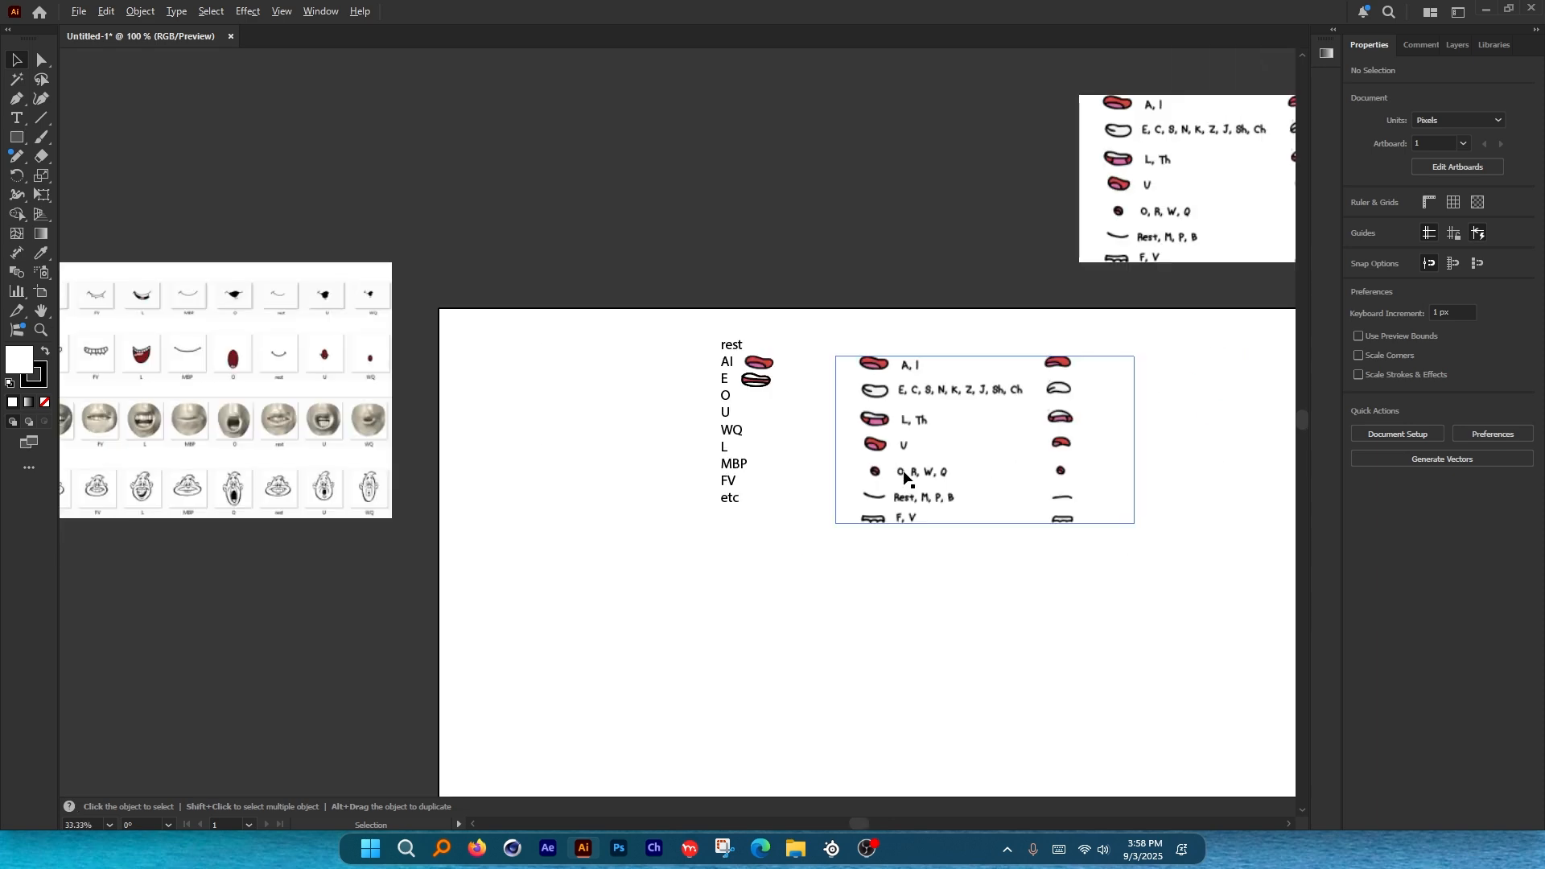
{"action": "scroll", "coordinate": [803, 414], "scroll_direction": "up", "scroll_amount": 4}
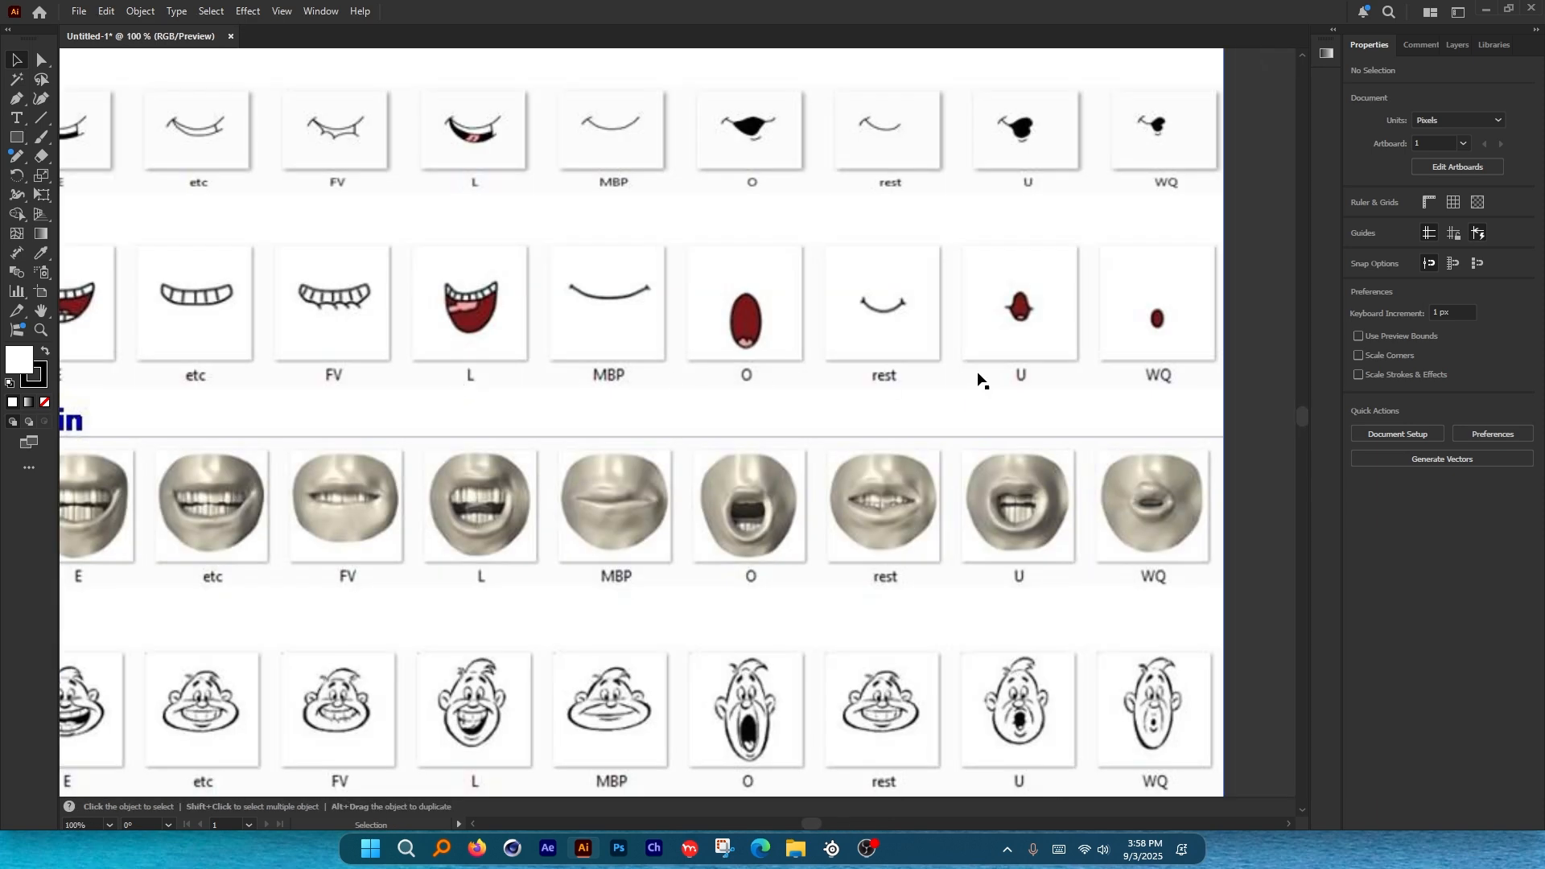
{"action": "key", "text": "ctrl+alt+g"}
{"action": "mouse_move", "coordinate": [1169, 360]}
{"action": "left_mouse_down"}
{"action": "mouse_move", "coordinate": [1152, 392]}
{"action": "mouse_move", "coordinate": [1177, 359]}
{"action": "left_mouse_up"}
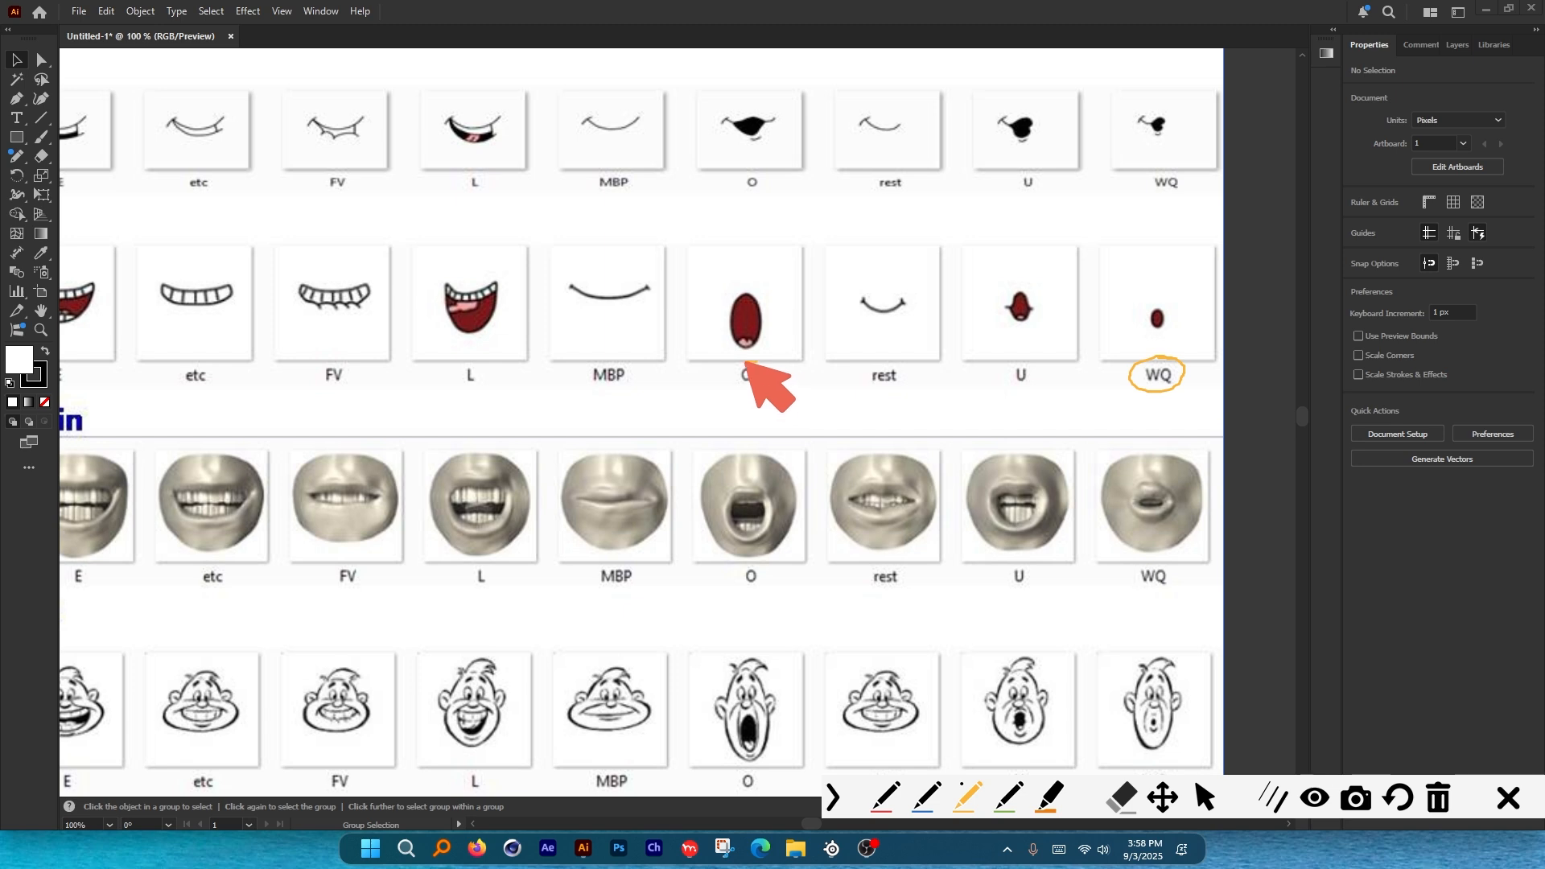
{"action": "mouse_move", "coordinate": [745, 364]}
{"action": "left_mouse_down"}
{"action": "mouse_move", "coordinate": [758, 386]}
{"action": "mouse_move", "coordinate": [747, 361]}
{"action": "left_mouse_up"}
{"action": "mouse_move", "coordinate": [1163, 457]}
{"action": "left_mouse_down"}
{"action": "mouse_move", "coordinate": [1193, 588]}
{"action": "mouse_move", "coordinate": [1155, 465]}
{"action": "left_mouse_up"}
{"action": "mouse_move", "coordinate": [714, 501]}
{"action": "left_mouse_down"}
{"action": "mouse_move", "coordinate": [780, 545]}
{"action": "mouse_move", "coordinate": [742, 467]}
{"action": "left_mouse_up"}
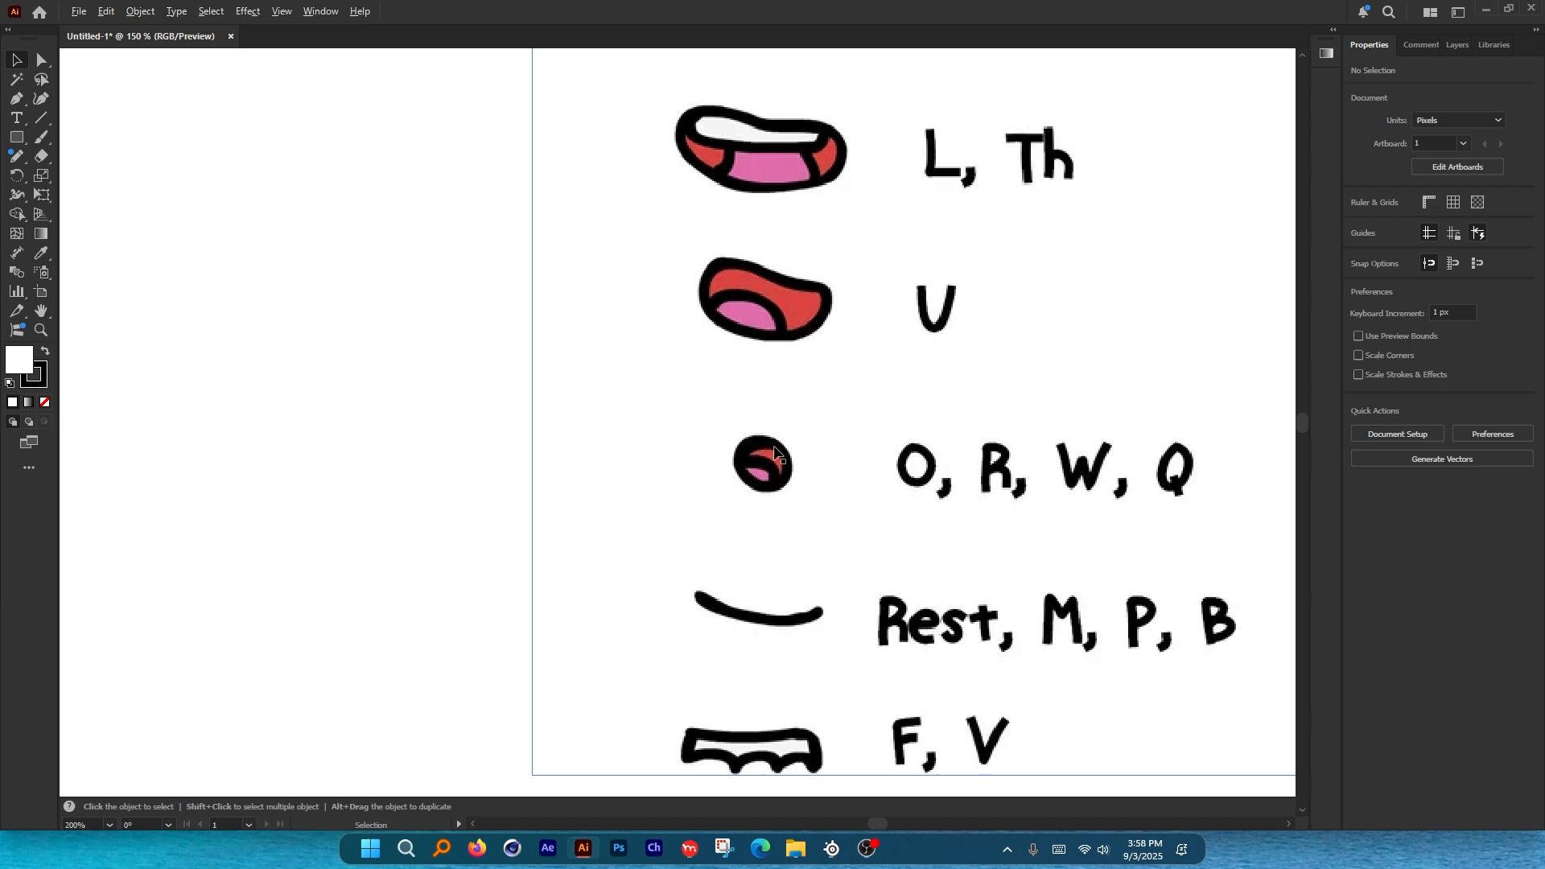
Lower the mouth chart image's opacity for tracing over it.
{"action": "scroll", "coordinate": [775, 452], "scroll_direction": "up", "scroll_amount": 2}
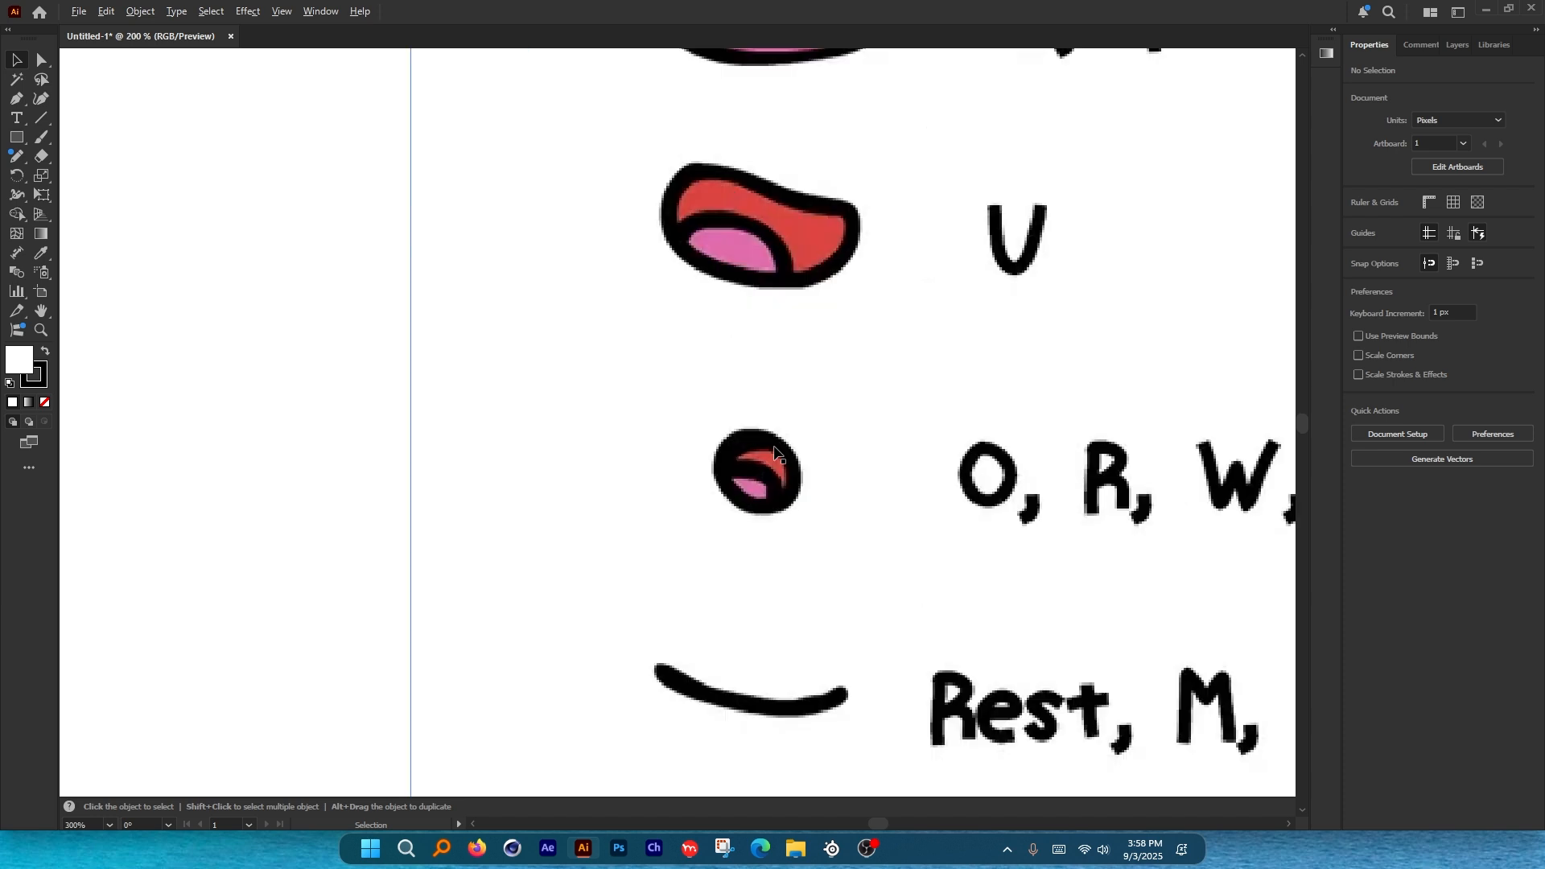
{"action": "left_click", "coordinate": [775, 452]}
{"action": "left_click", "coordinate": [1464, 269]}
{"action": "left_click_drag", "start_coordinate": [1464, 288], "coordinate": [1417, 291]}
{"action": "left_click", "coordinate": [238, 408]}
Paint a black oval outline around the O mouth with the Paintbrush.
{"action": "key", "text": "b"}
{"action": "scroll", "coordinate": [807, 498], "scroll_direction": "up", "scroll_amount": 1}
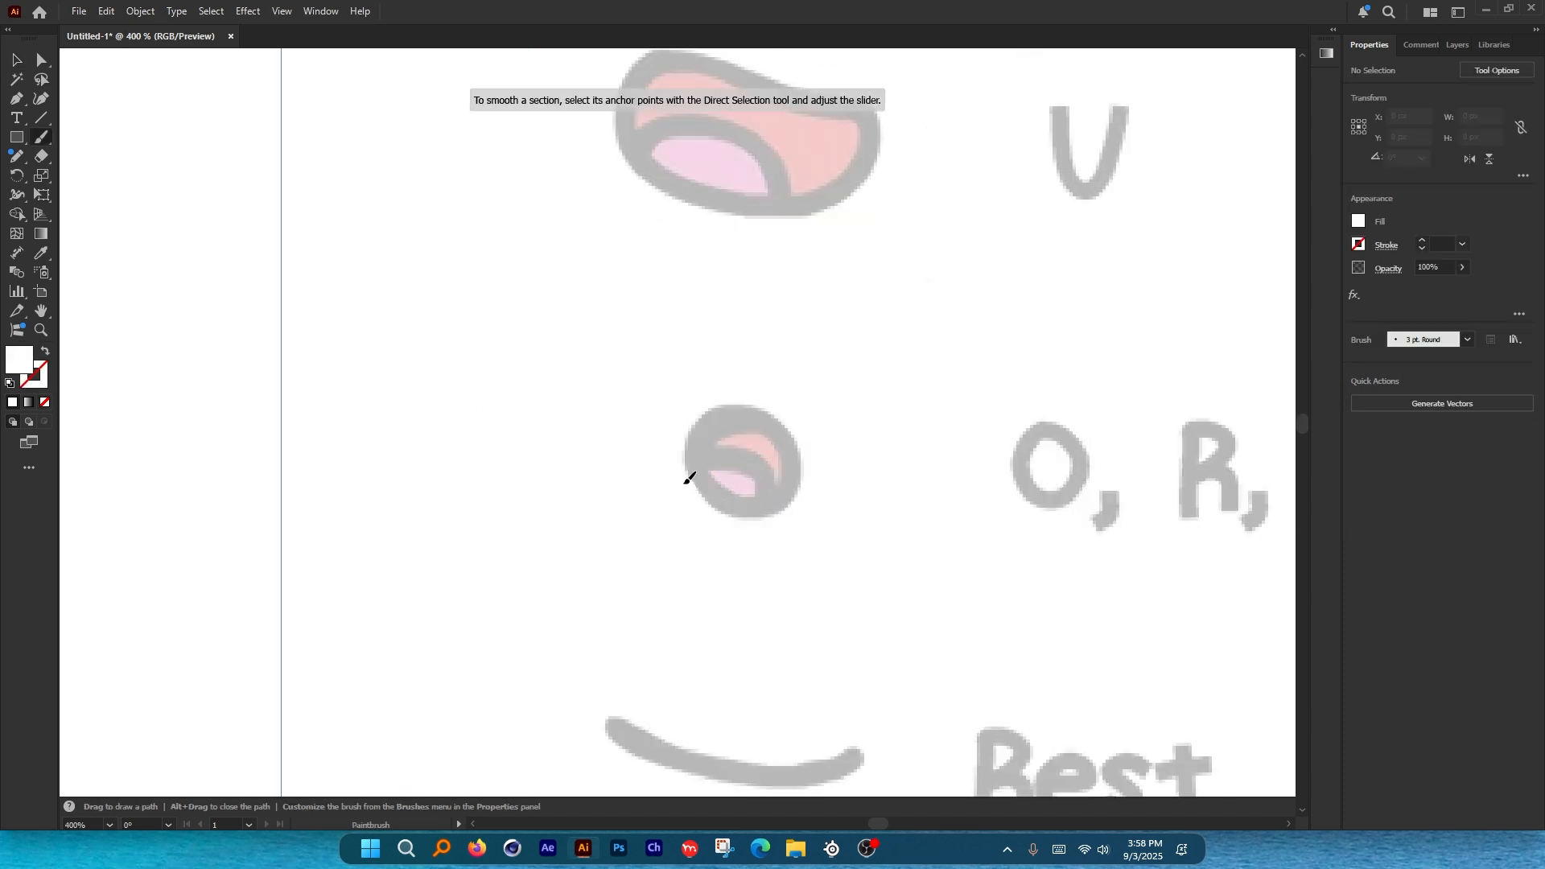
{"action": "key", "text": "shift+x"}
{"action": "left_click_drag", "start_coordinate": [727, 549], "coordinate": [706, 366]}
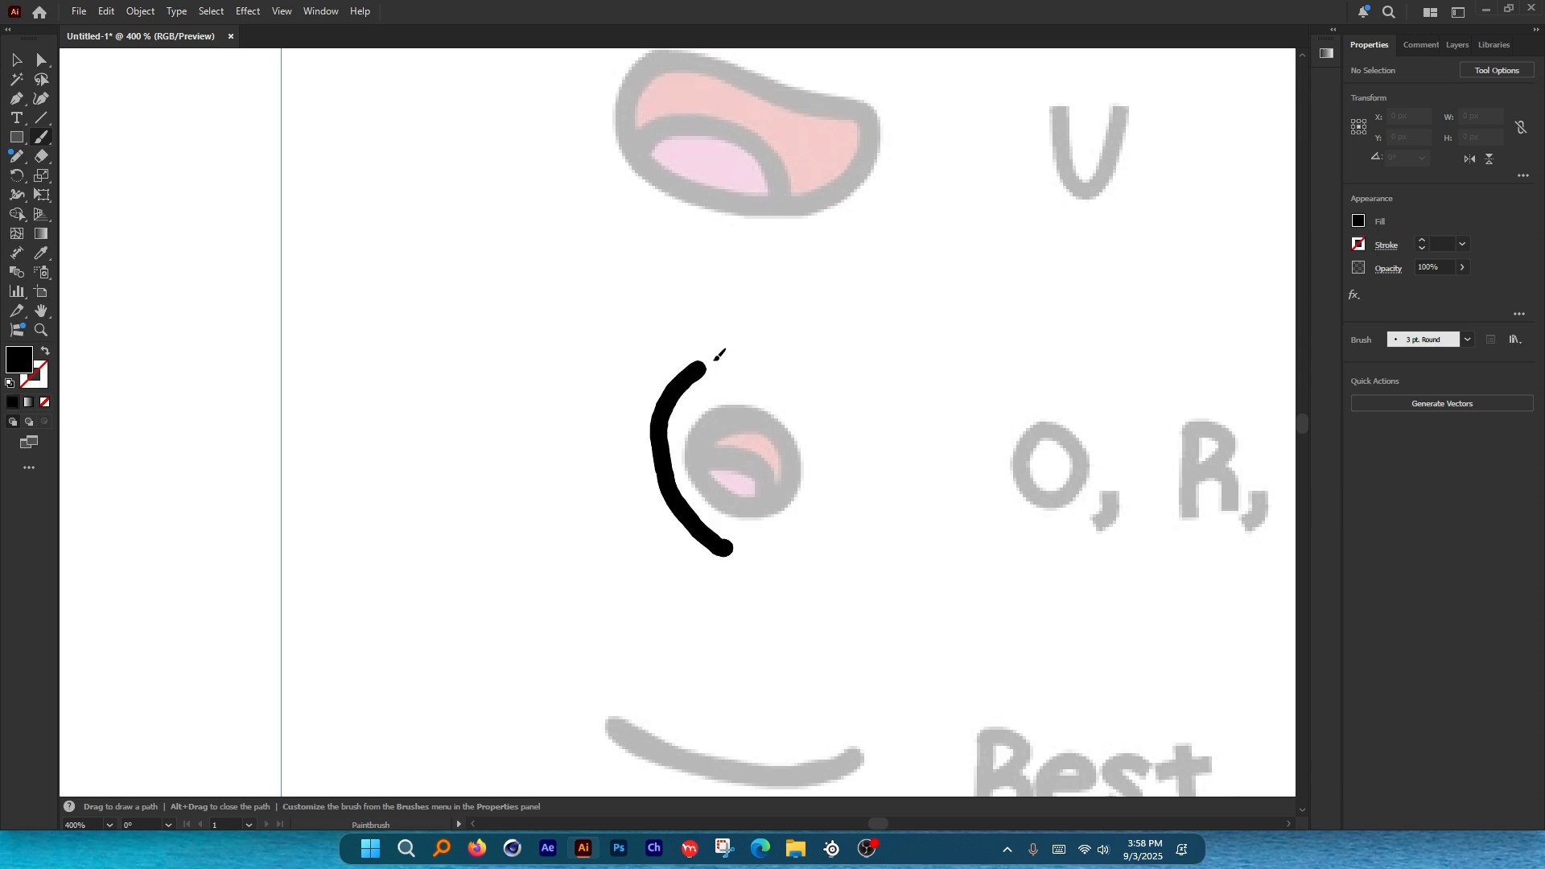
{"action": "key", "text": "ctrl+z"}
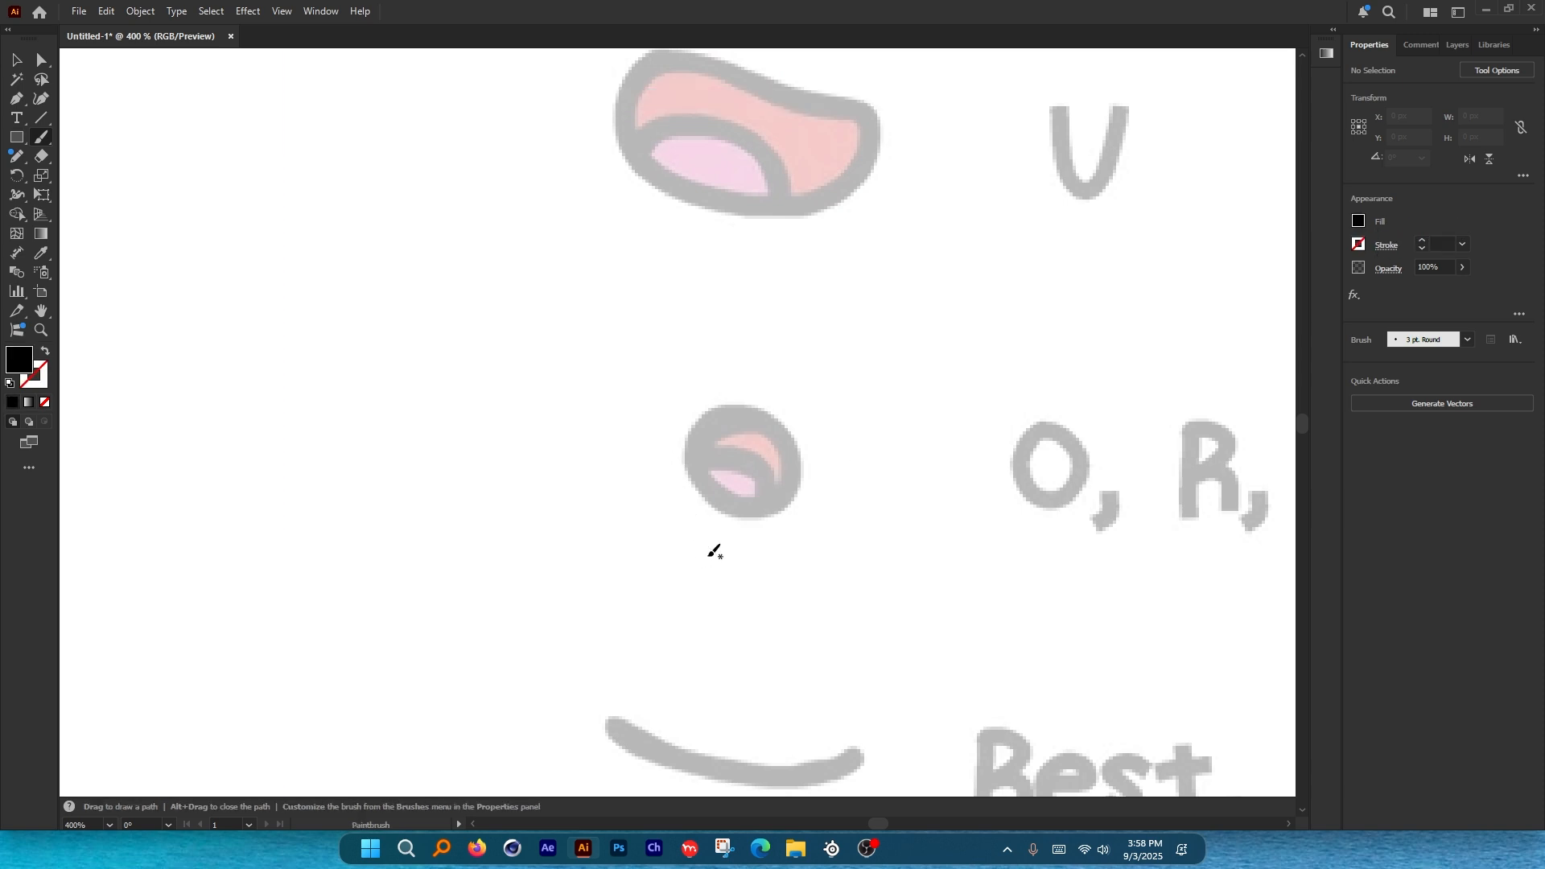
{"action": "left_click_drag", "start_coordinate": [775, 367], "coordinate": [829, 423]}
{"action": "mouse_move", "coordinate": [686, 599]}
{"action": "left_mouse_down"}
{"action": "mouse_move", "coordinate": [619, 451]}
{"action": "mouse_move", "coordinate": [649, 335]}
{"action": "mouse_move", "coordinate": [748, 299]}
{"action": "mouse_move", "coordinate": [860, 362]}
{"action": "mouse_move", "coordinate": [859, 487]}
{"action": "mouse_move", "coordinate": [779, 587]}
{"action": "mouse_move", "coordinate": [718, 603]}
{"action": "mouse_move", "coordinate": [678, 592]}
{"action": "left_mouse_up"}
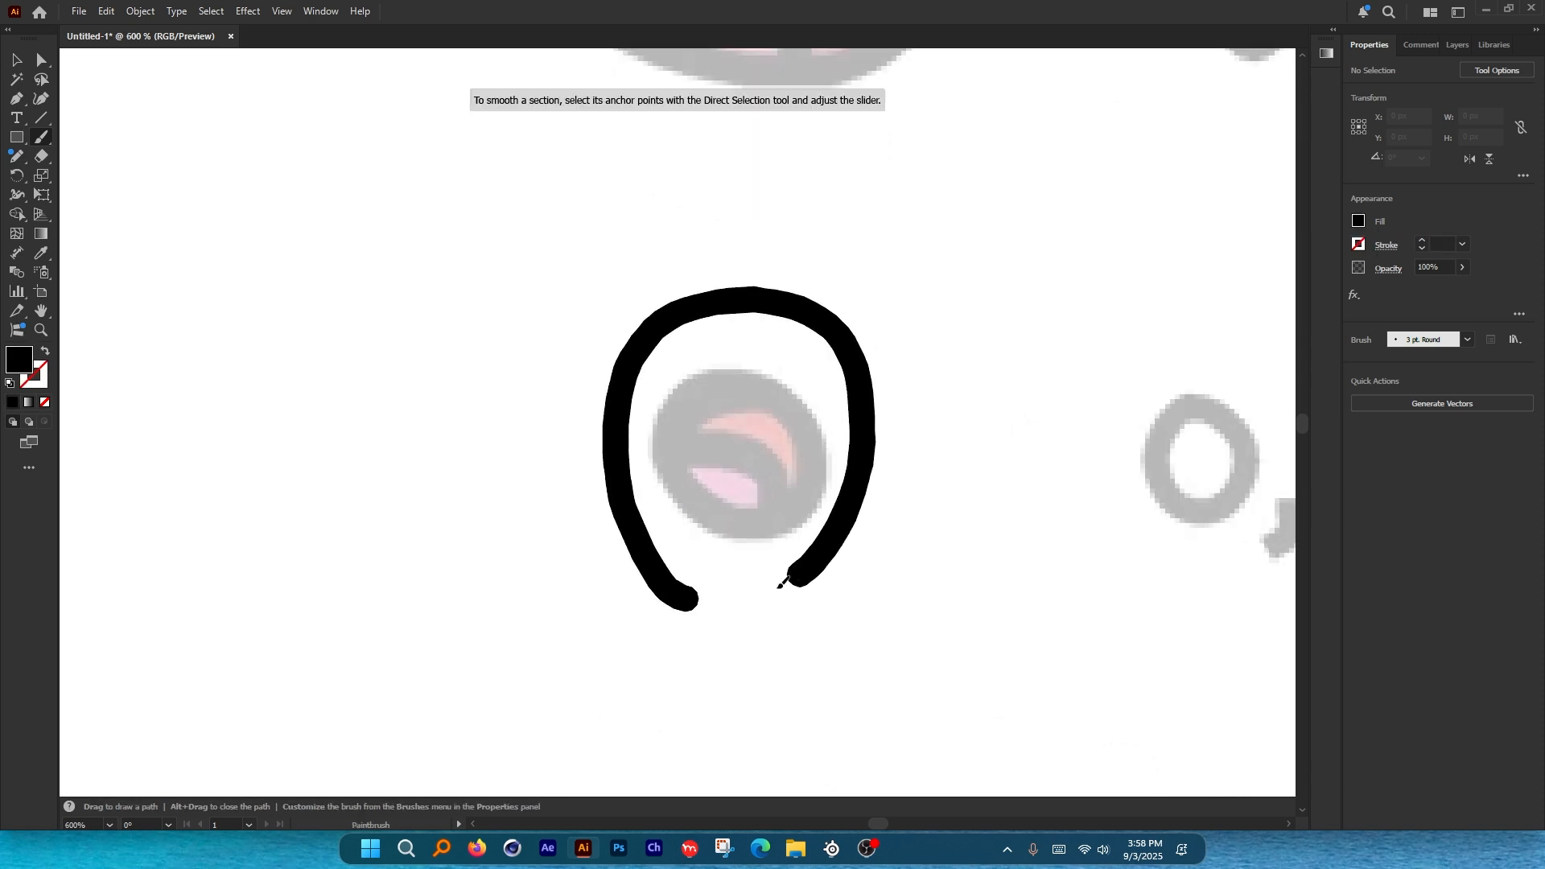
Shrink the oval outline to fit the O mouth.
{"action": "scroll", "coordinate": [786, 507], "scroll_direction": "down", "scroll_amount": 5}
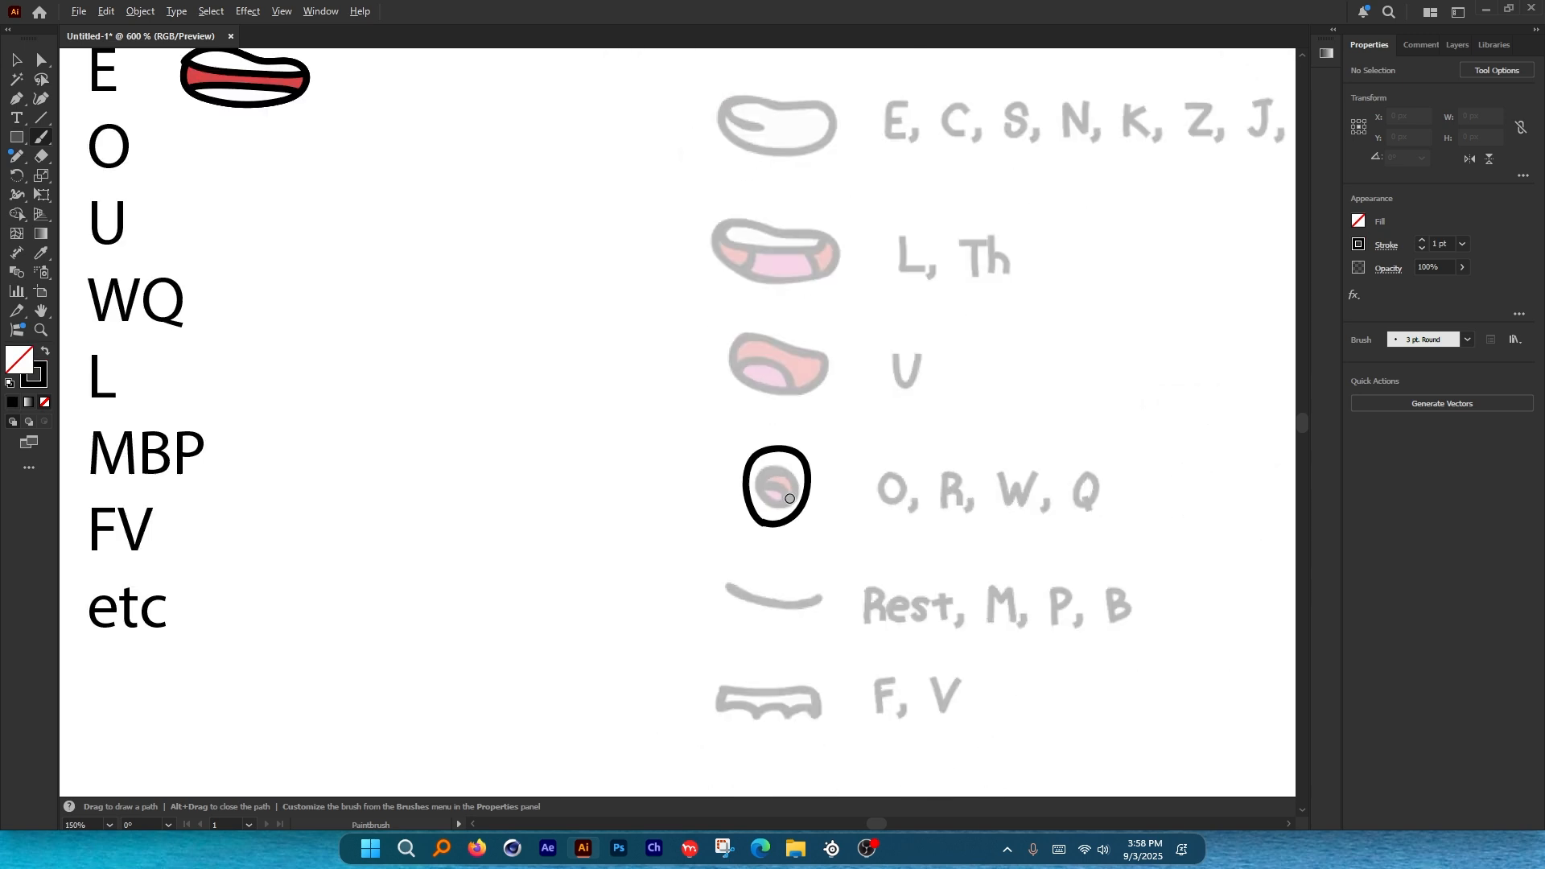
{"action": "left_click", "coordinate": [18, 65]}
{"action": "scroll", "coordinate": [777, 507], "scroll_direction": "up", "scroll_amount": 2}
{"action": "left_click", "coordinate": [816, 476]}
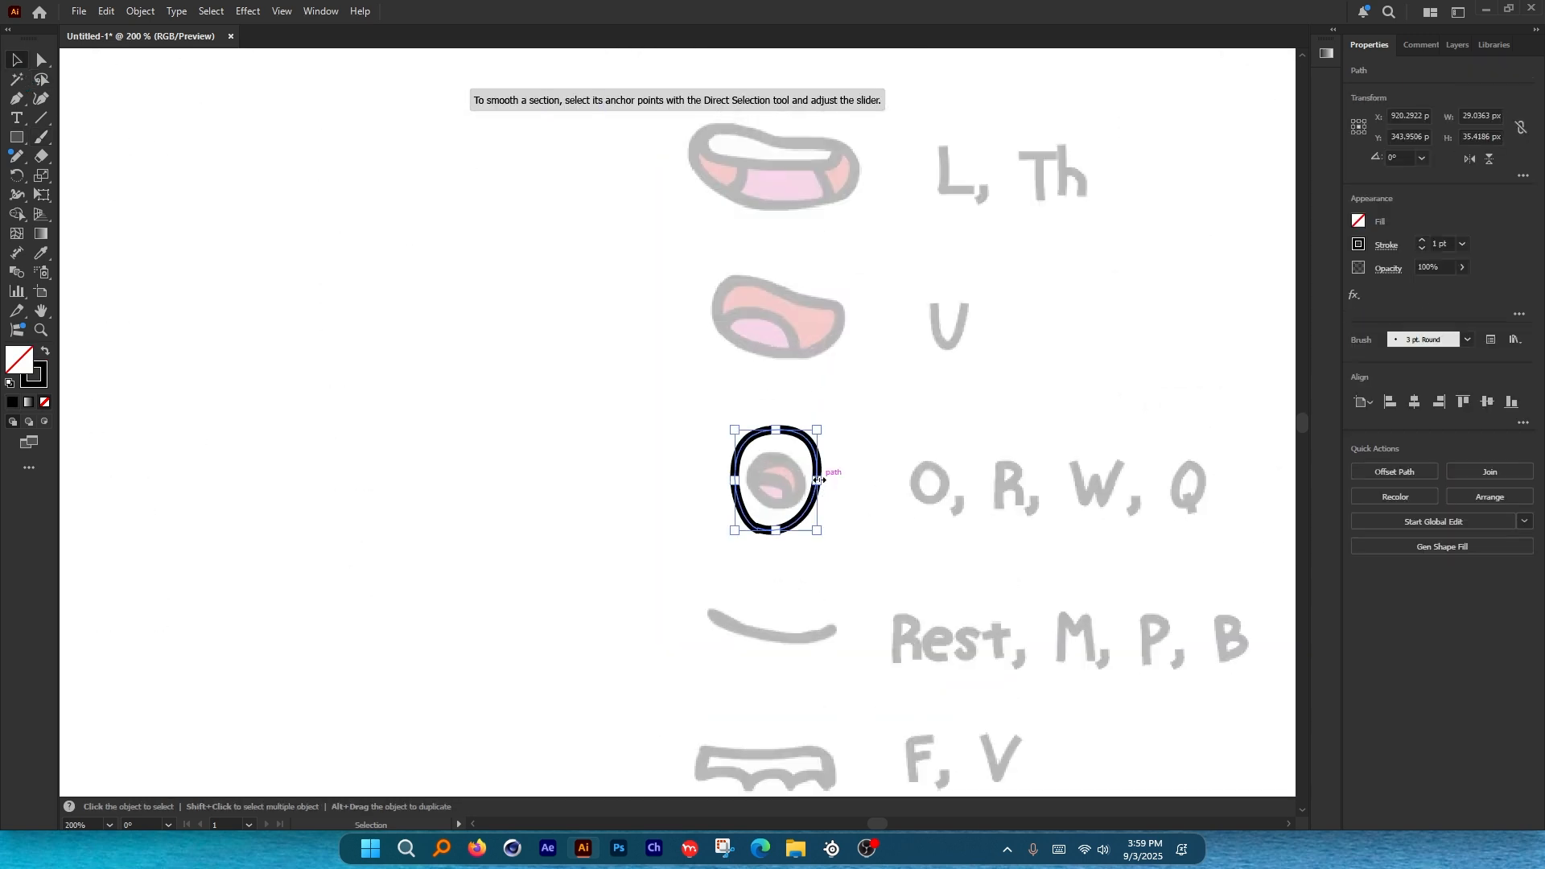
{"action": "scroll", "coordinate": [799, 476], "scroll_direction": "up", "scroll_amount": 3}
{"action": "left_click_drag", "start_coordinate": [733, 386], "coordinate": [743, 415]}
{"action": "scroll", "coordinate": [893, 521], "scroll_direction": "down", "scroll_amount": 3}
{"action": "left_click", "coordinate": [643, 458]}
Paint a curved tongue line across the inside of the oval.
{"action": "key", "text": "b"}
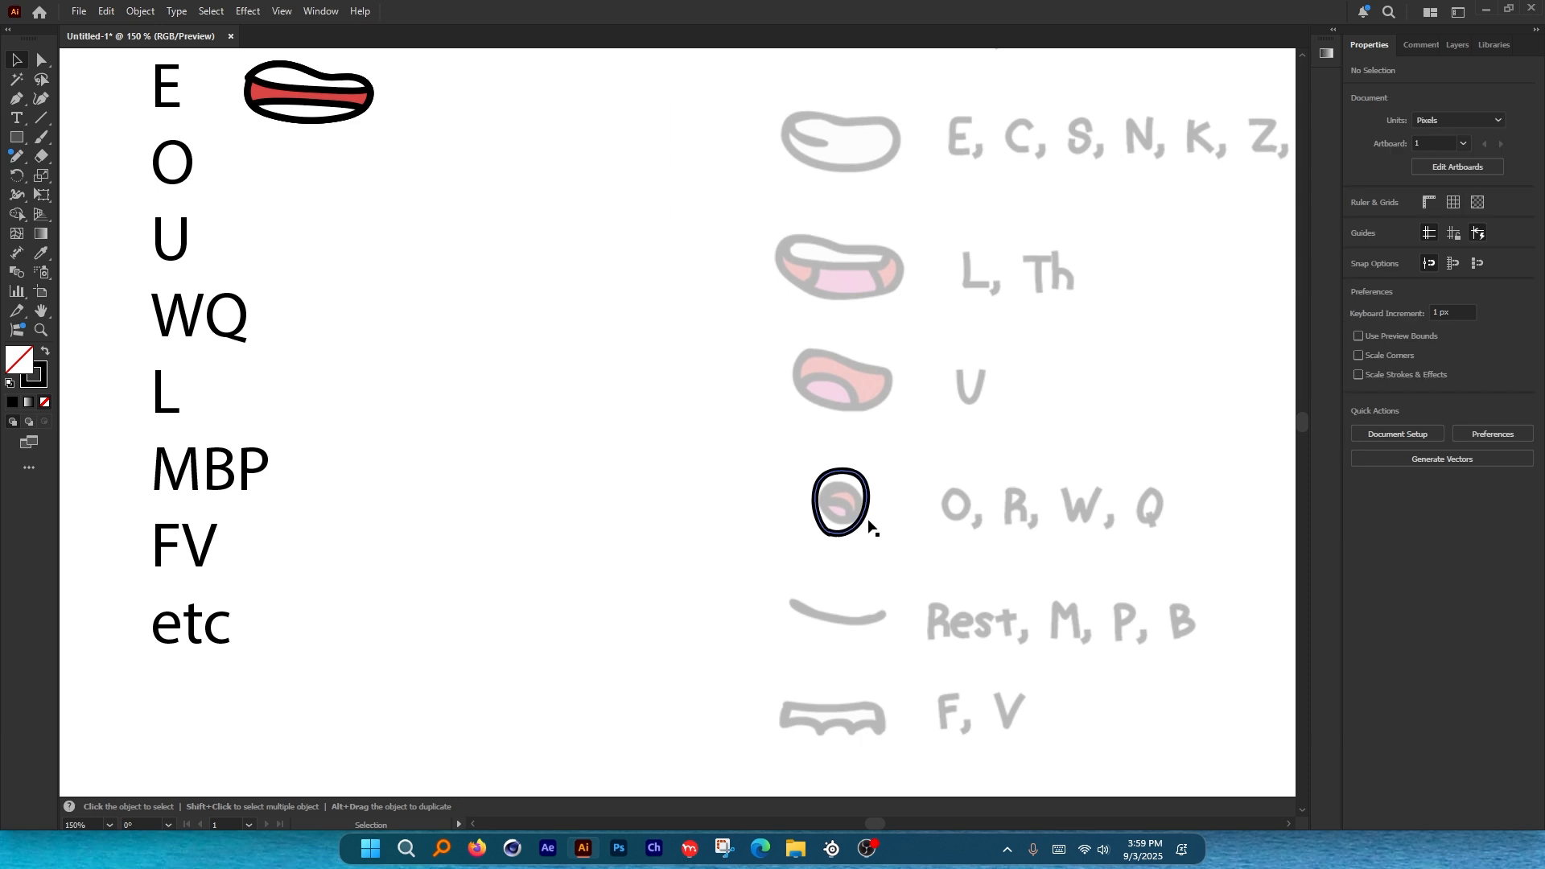
{"action": "scroll", "coordinate": [865, 521], "scroll_direction": "up", "scroll_amount": 4}
{"action": "left_click_drag", "start_coordinate": [655, 454], "coordinate": [788, 452]}
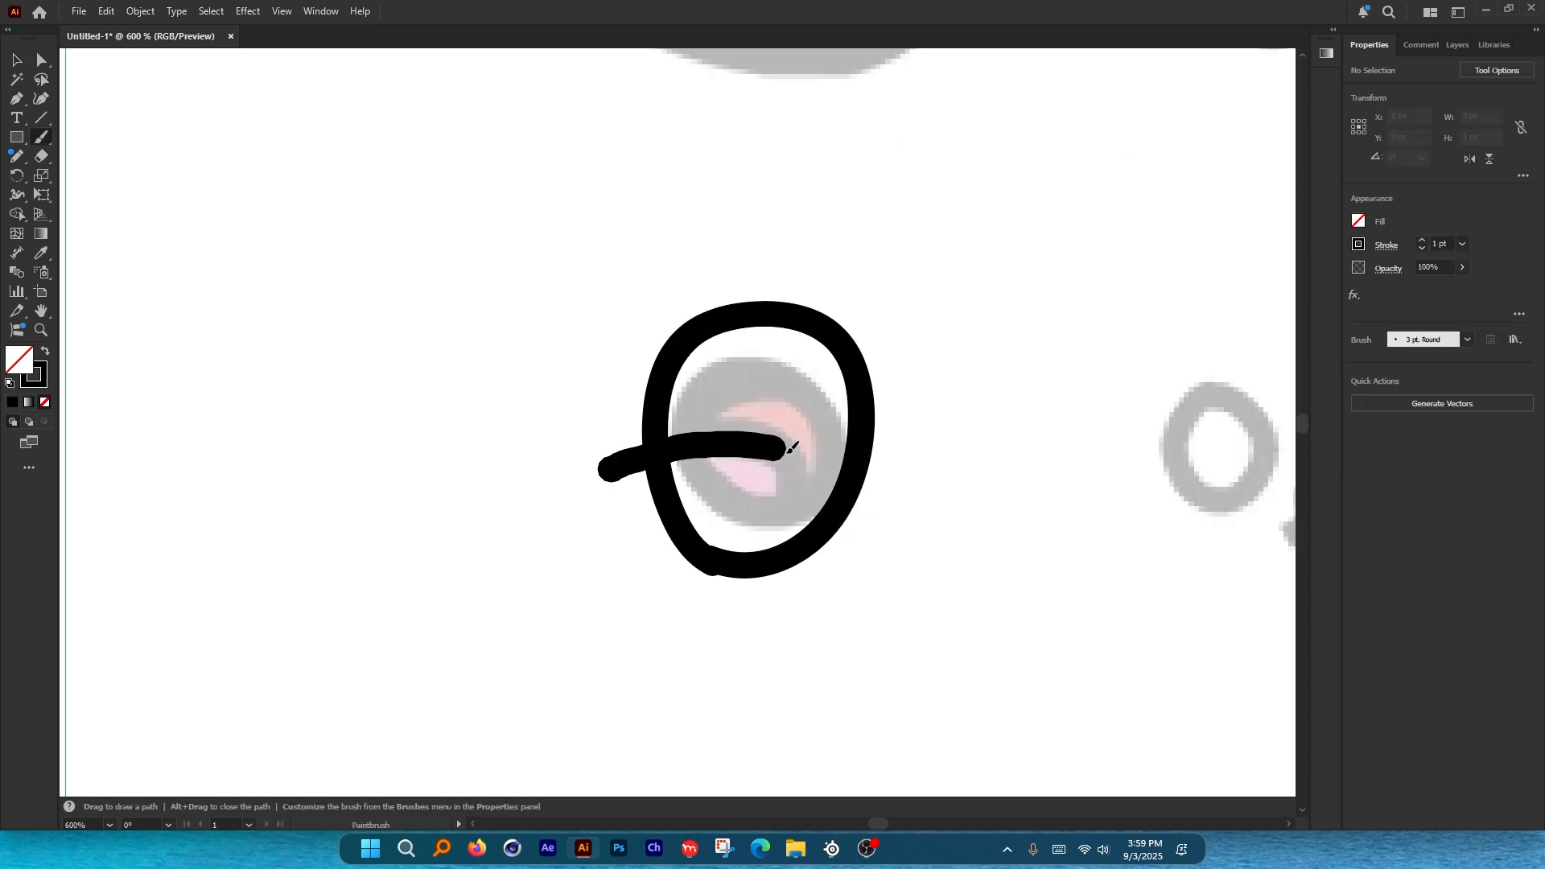
{"action": "left_click_drag", "start_coordinate": [863, 533], "coordinate": [860, 555]}
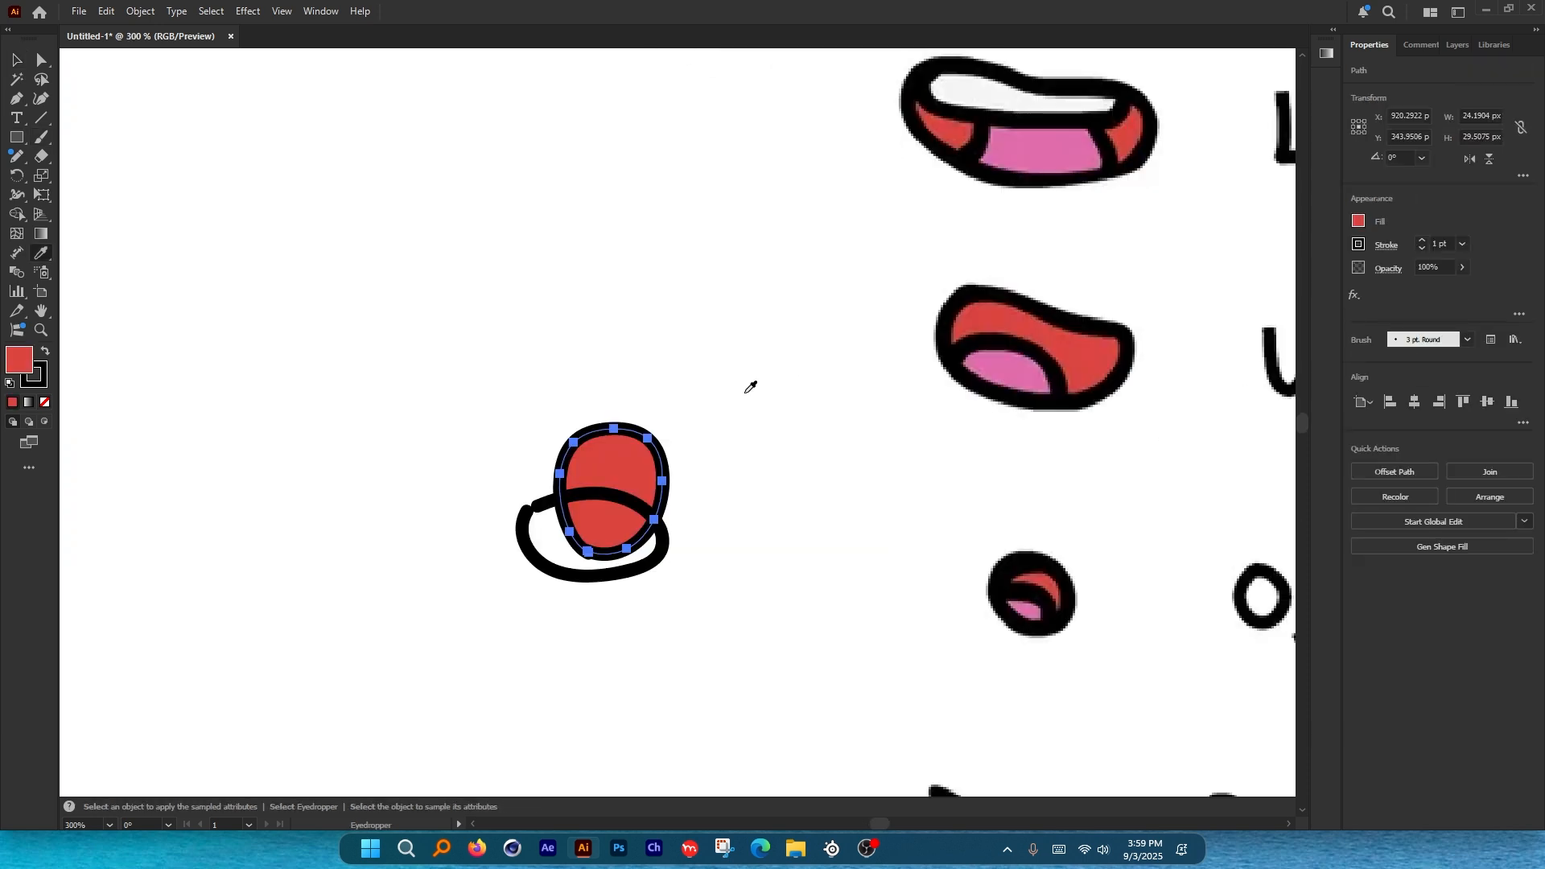
Fill the oval red and the tongue pink sampled from the reference.
{"action": "key", "text": "v"}
{"action": "left_click", "coordinate": [518, 410]}
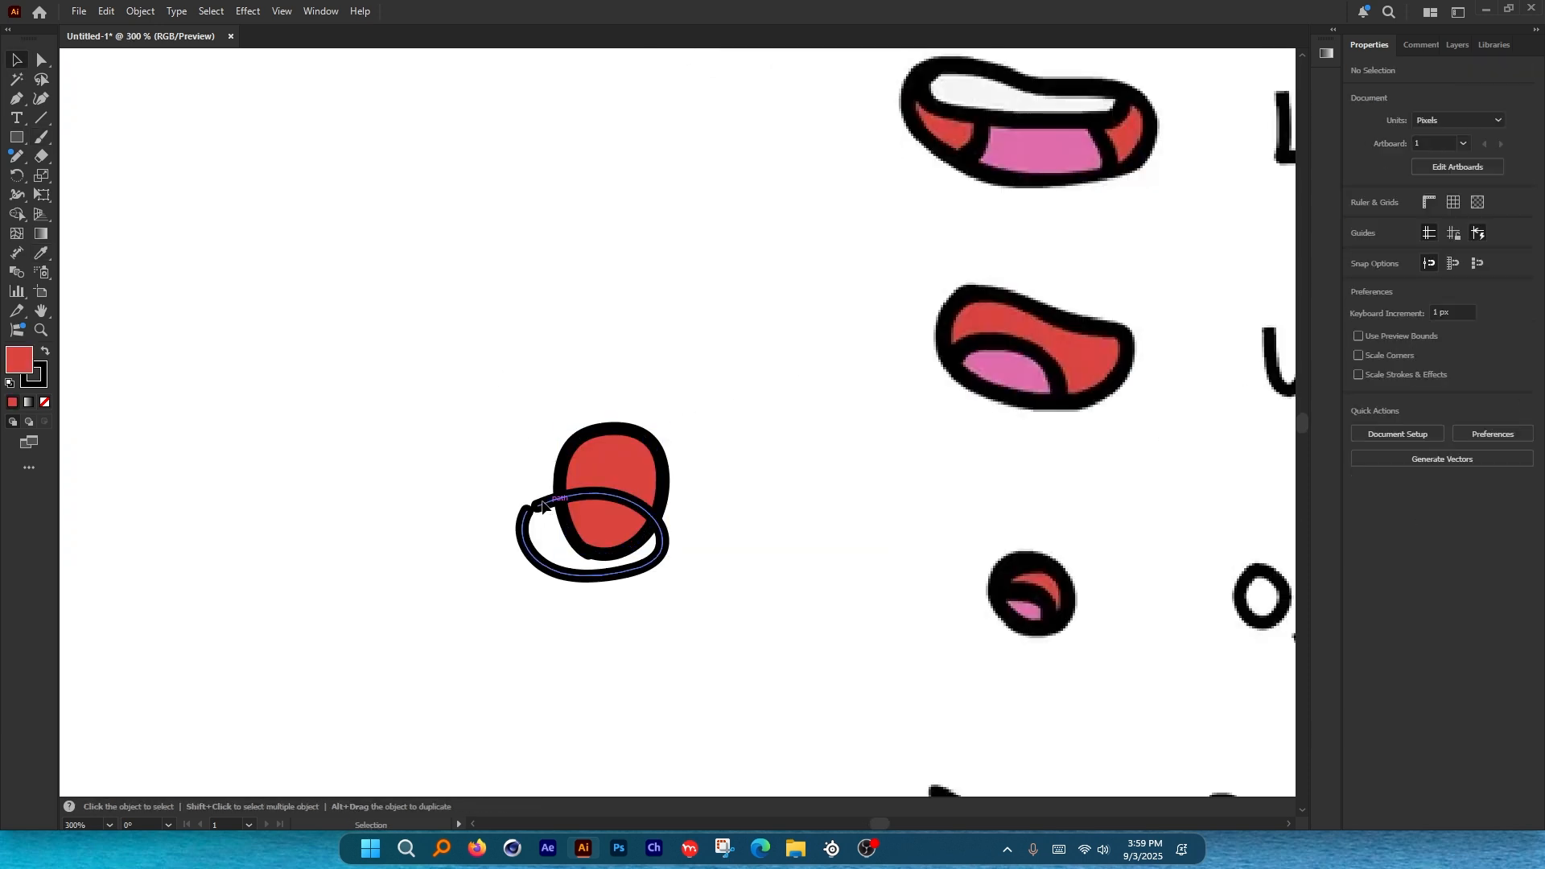
{"action": "left_click", "coordinate": [540, 501]}
{"action": "key", "text": "i"}
{"action": "left_click", "coordinate": [1013, 366]}
{"action": "key", "text": "v"}
{"action": "left_click", "coordinate": [571, 354]}
Trim away the tongue part outside the mouth with Shape Builder.
{"action": "left_click_drag", "start_coordinate": [535, 373], "coordinate": [636, 547]}
{"action": "left_click", "coordinate": [636, 555], "text": "shift"}
{"action": "key", "text": "shift+m"}
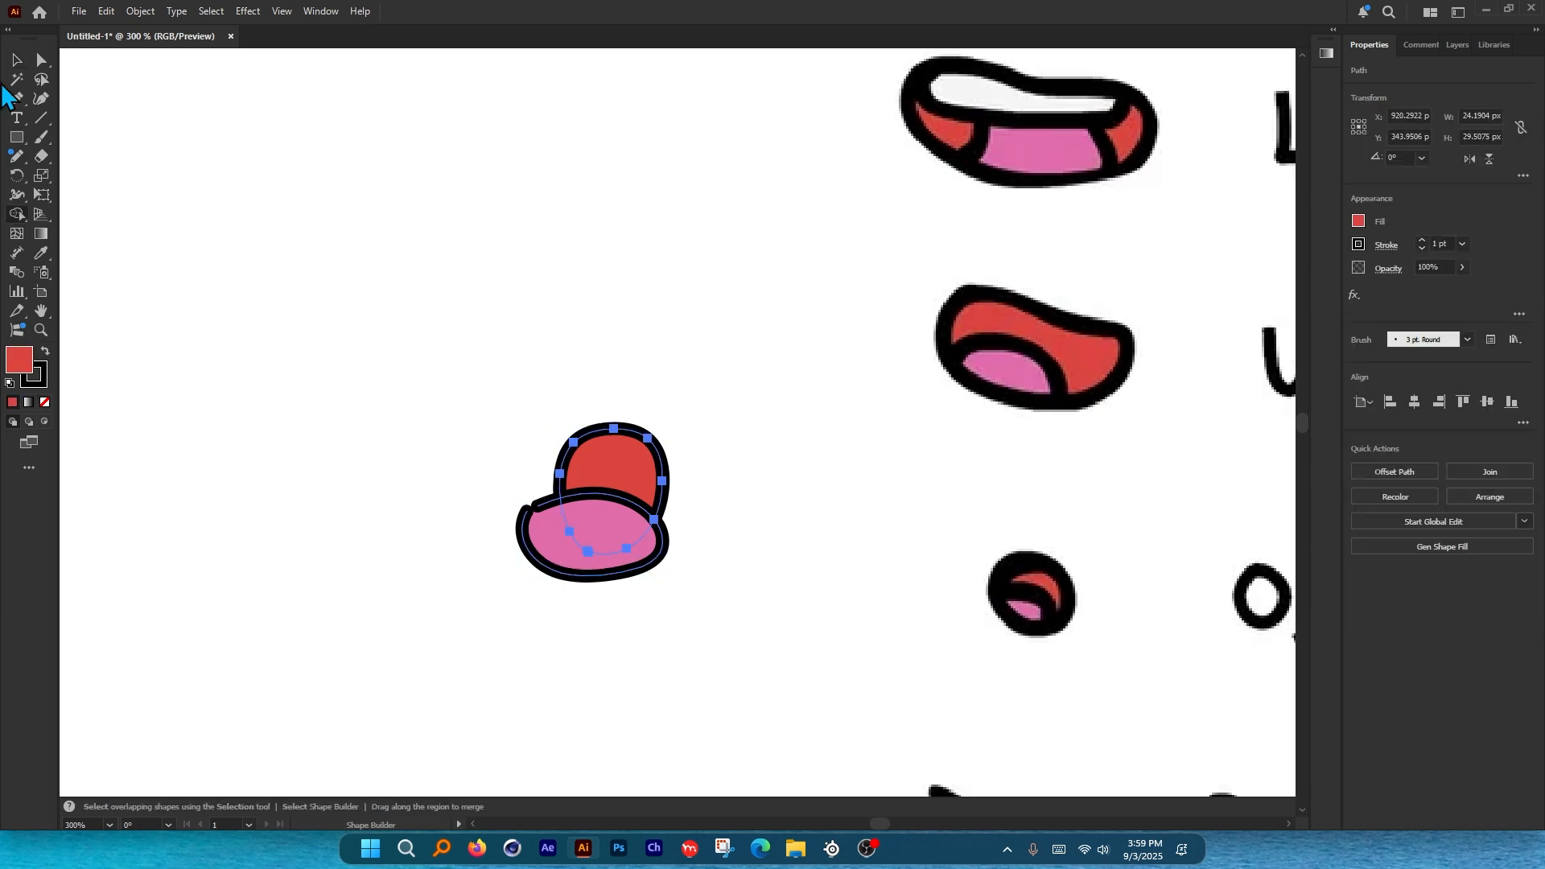
{"action": "key", "text": "v"}
{"action": "left_click", "coordinate": [608, 586]}
Move the finished O mouth beside the O label.
{"action": "scroll", "coordinate": [604, 586], "scroll_direction": "up", "scroll_amount": 2}
{"action": "left_click_drag", "start_coordinate": [441, 245], "coordinate": [762, 574]}
{"action": "scroll", "coordinate": [833, 601], "scroll_direction": "down", "scroll_amount": 3}
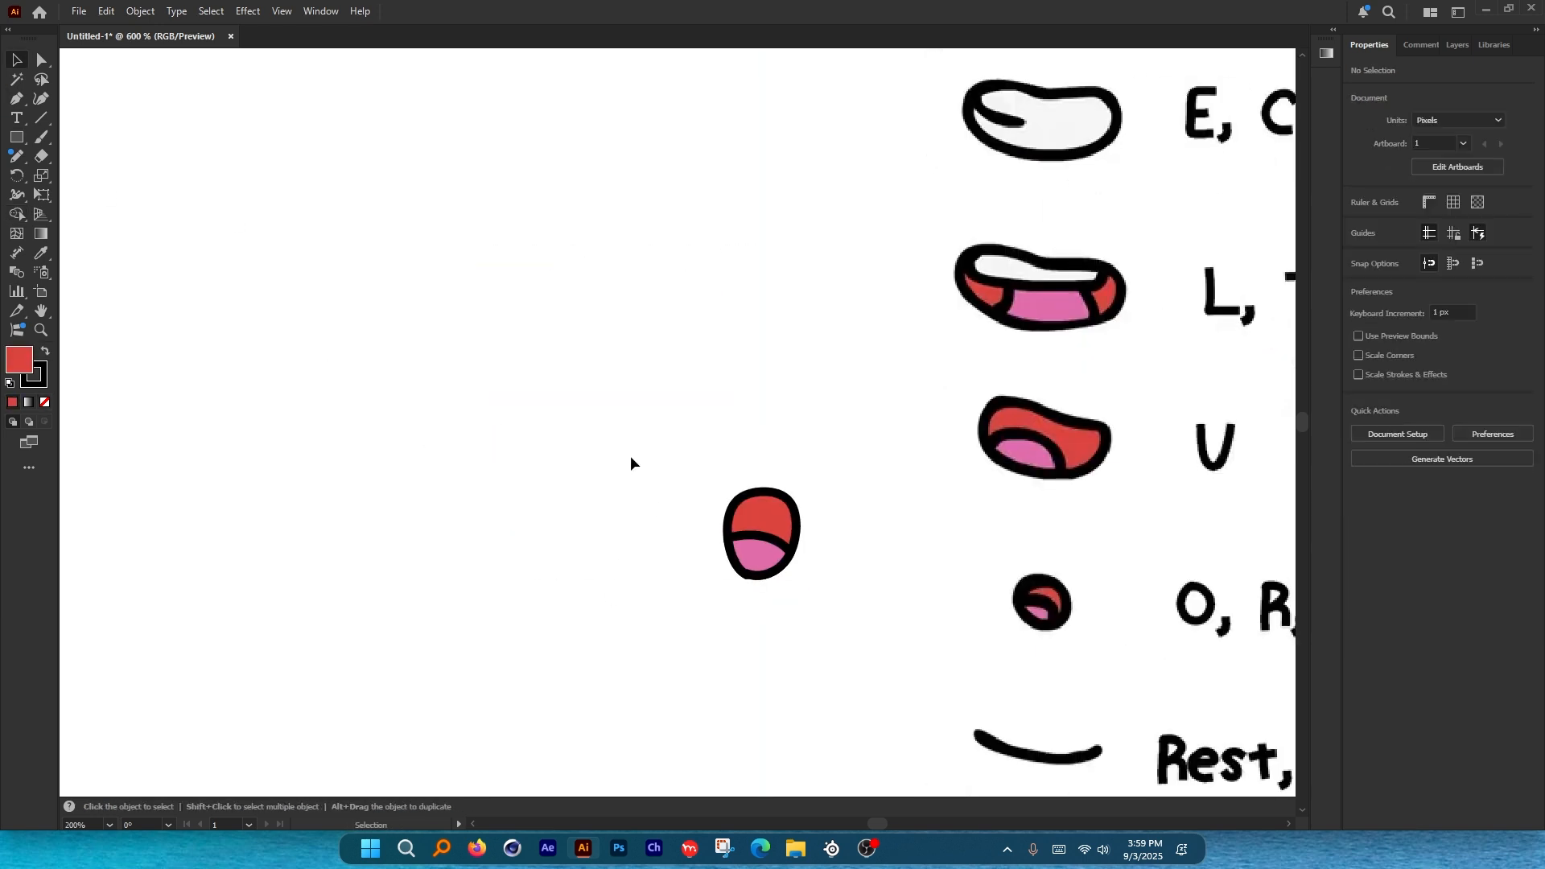
{"action": "scroll", "coordinate": [838, 625], "scroll_direction": "down", "scroll_amount": 2}
{"action": "left_click_drag", "start_coordinate": [761, 594], "coordinate": [417, 366]}
Select all parts of the placed mouth and group them with Ctrl+G.
{"action": "left_click", "coordinate": [540, 380]}
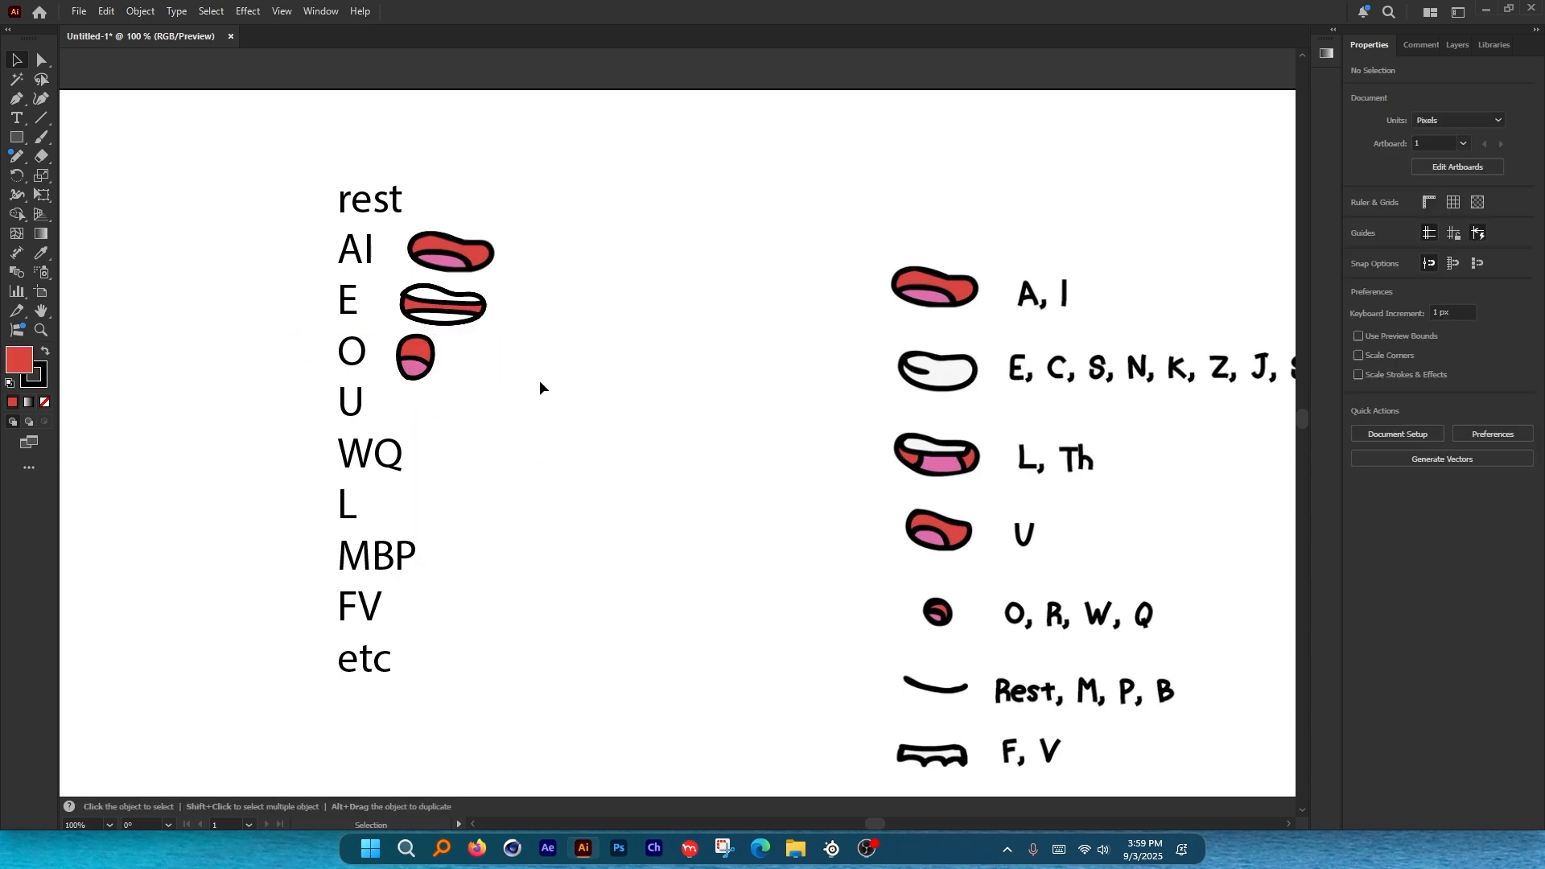
{"action": "left_click_drag", "start_coordinate": [474, 296], "coordinate": [507, 300]}
{"action": "key", "text": "ctrl+z"}
{"action": "scroll", "coordinate": [402, 285], "scroll_direction": "up", "scroll_amount": 3}
{"action": "left_click_drag", "start_coordinate": [705, 297], "coordinate": [614, 403]}
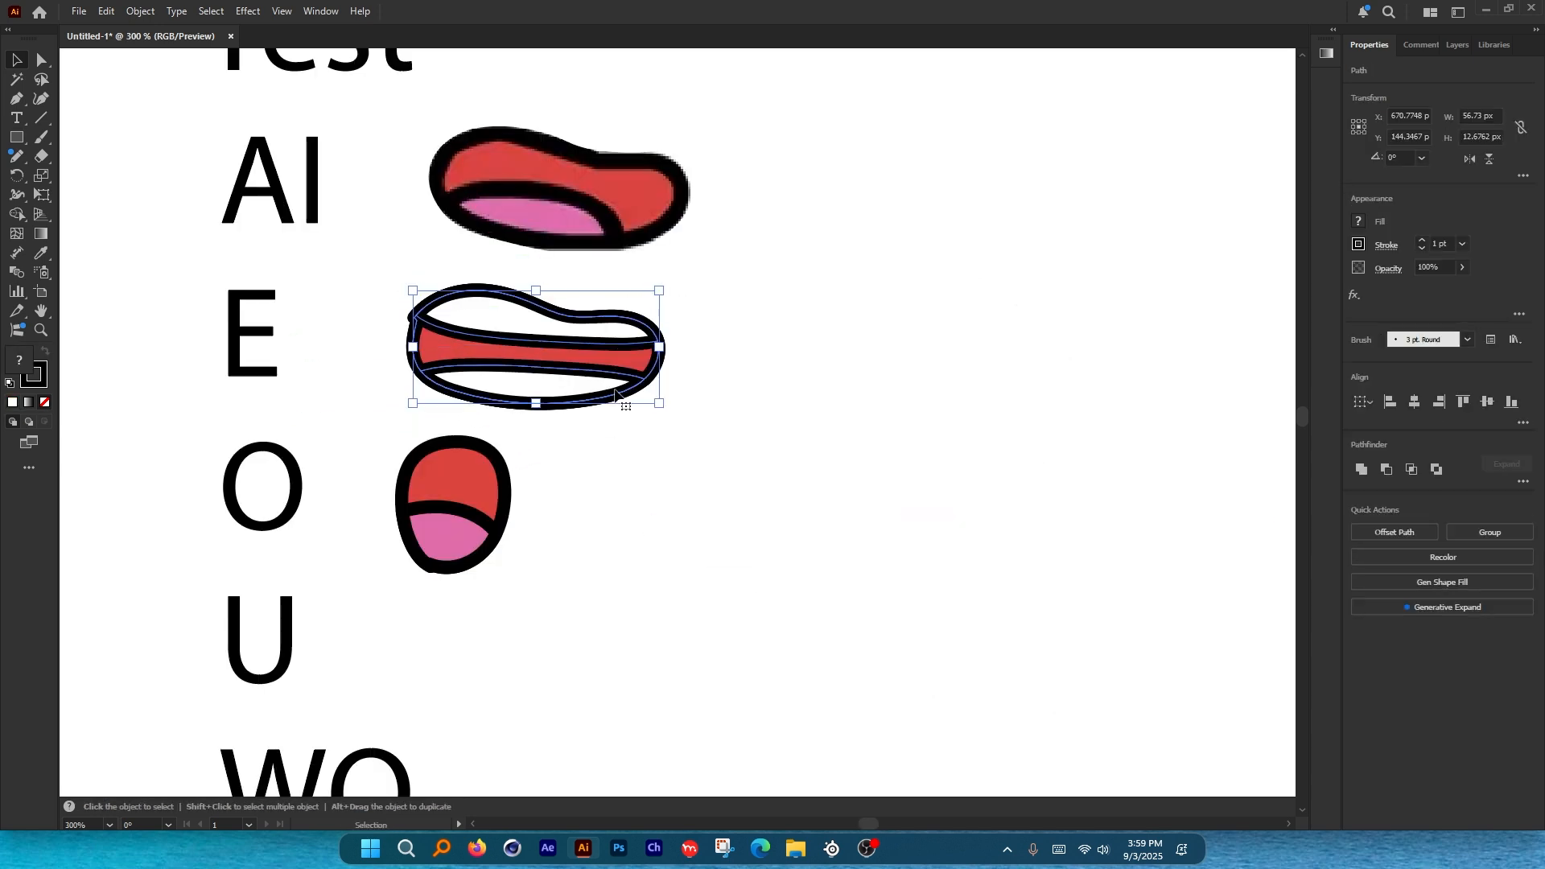
{"action": "key", "text": "a"}
{"action": "key", "text": "ctrl+g"}
{"action": "left_click", "coordinate": [767, 379]}
Trace the U mouth's outline on the chart with the Curvature tool.
{"action": "scroll", "coordinate": [322, 181], "scroll_direction": "down", "scroll_amount": 3}
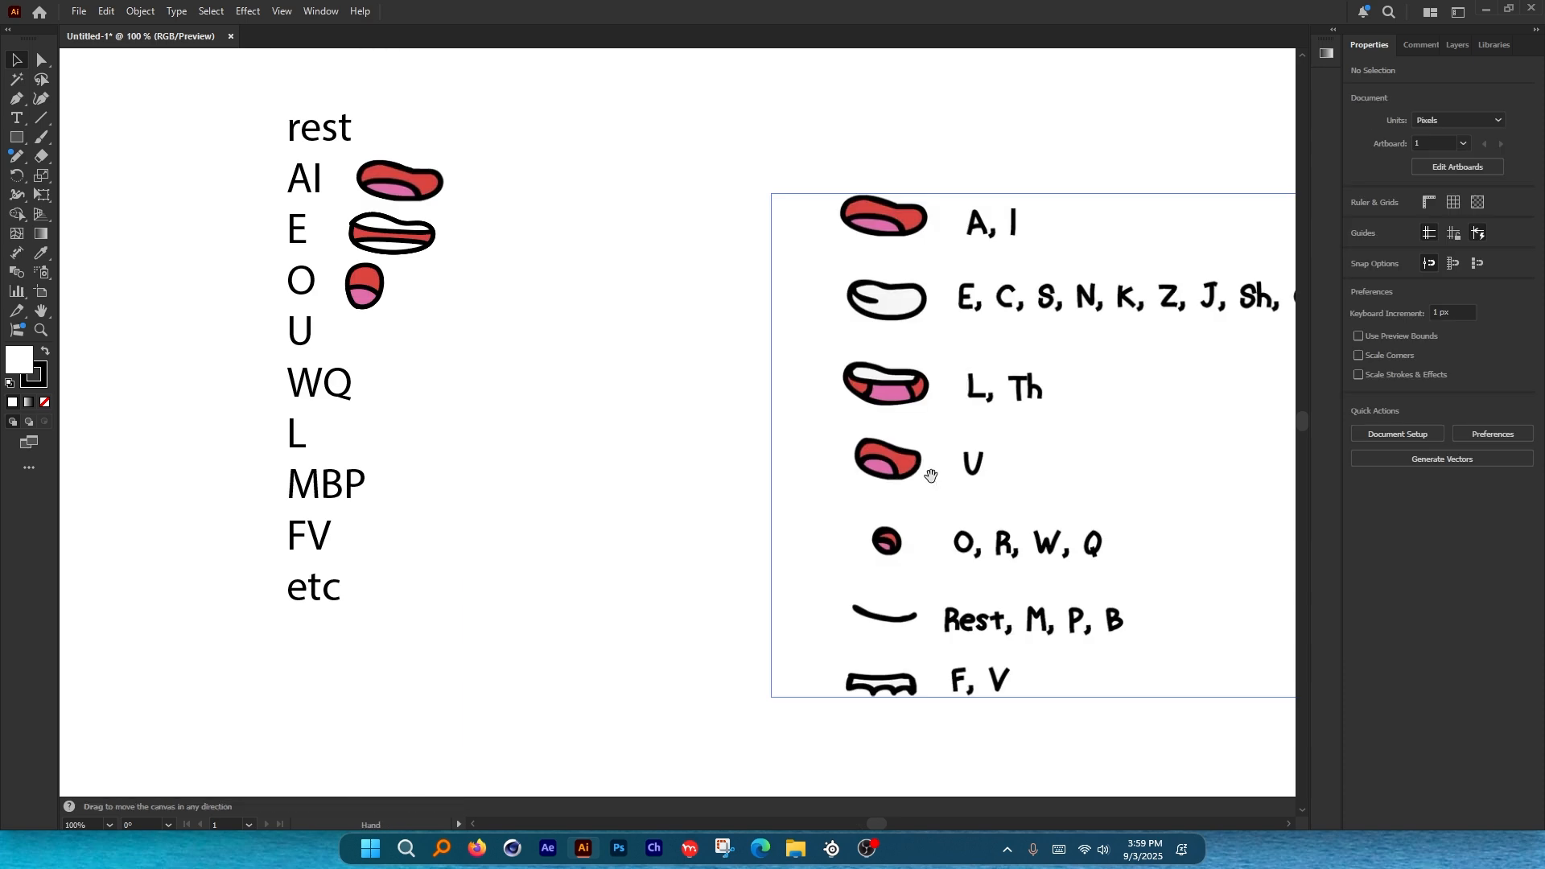
{"action": "left_click_drag", "start_coordinate": [926, 478], "coordinate": [853, 450]}
{"action": "scroll", "coordinate": [839, 429], "scroll_direction": "down", "scroll_amount": 3}
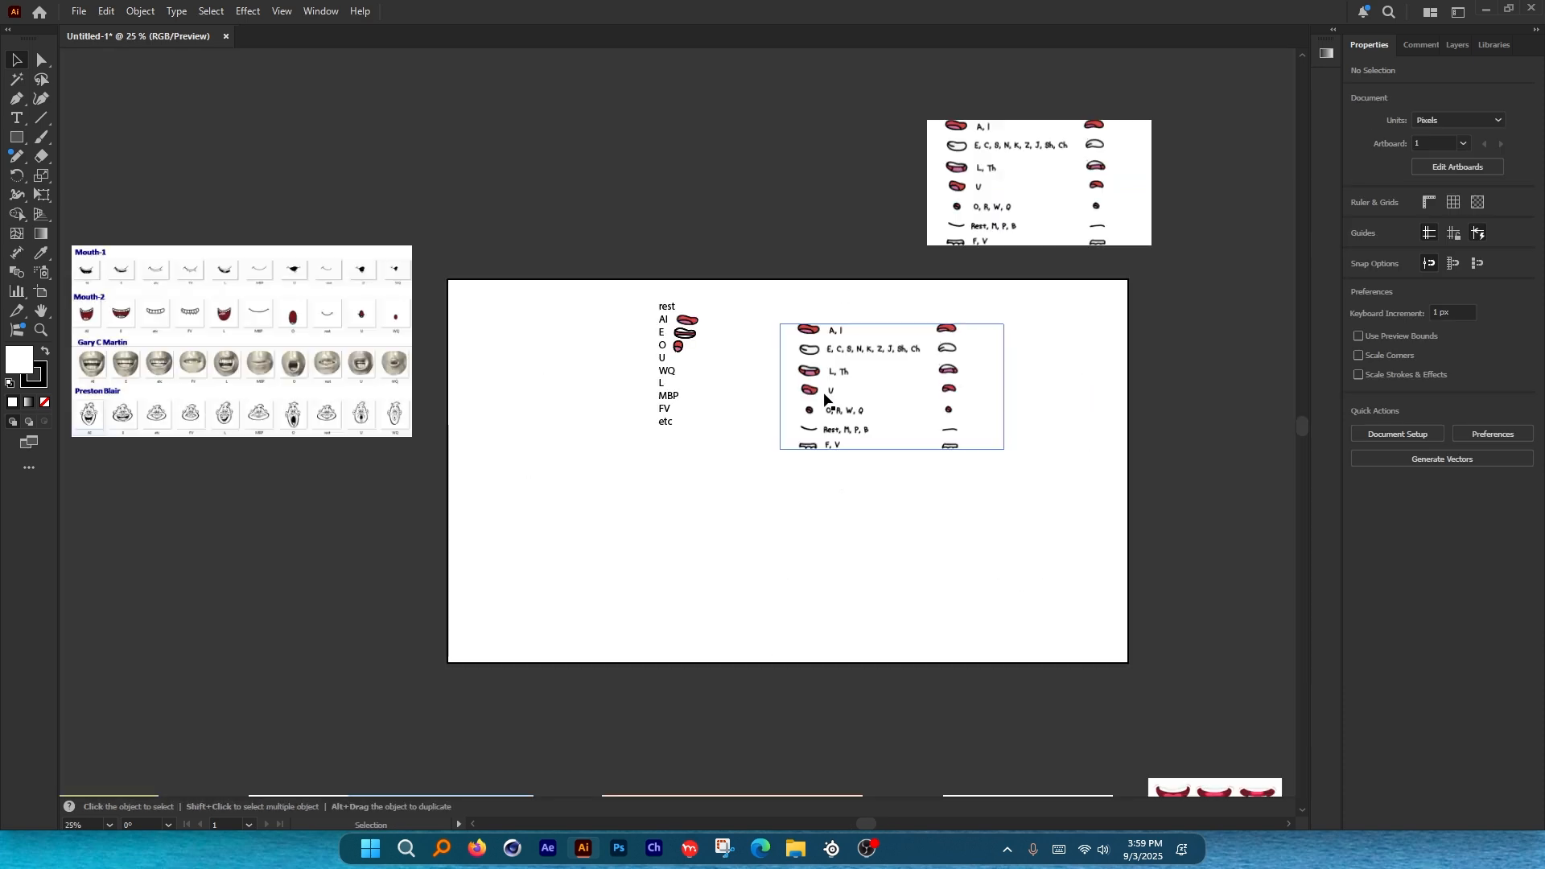
{"action": "scroll", "coordinate": [839, 429], "scroll_direction": "up", "scroll_amount": 6}
{"action": "left_click", "coordinate": [39, 100]}
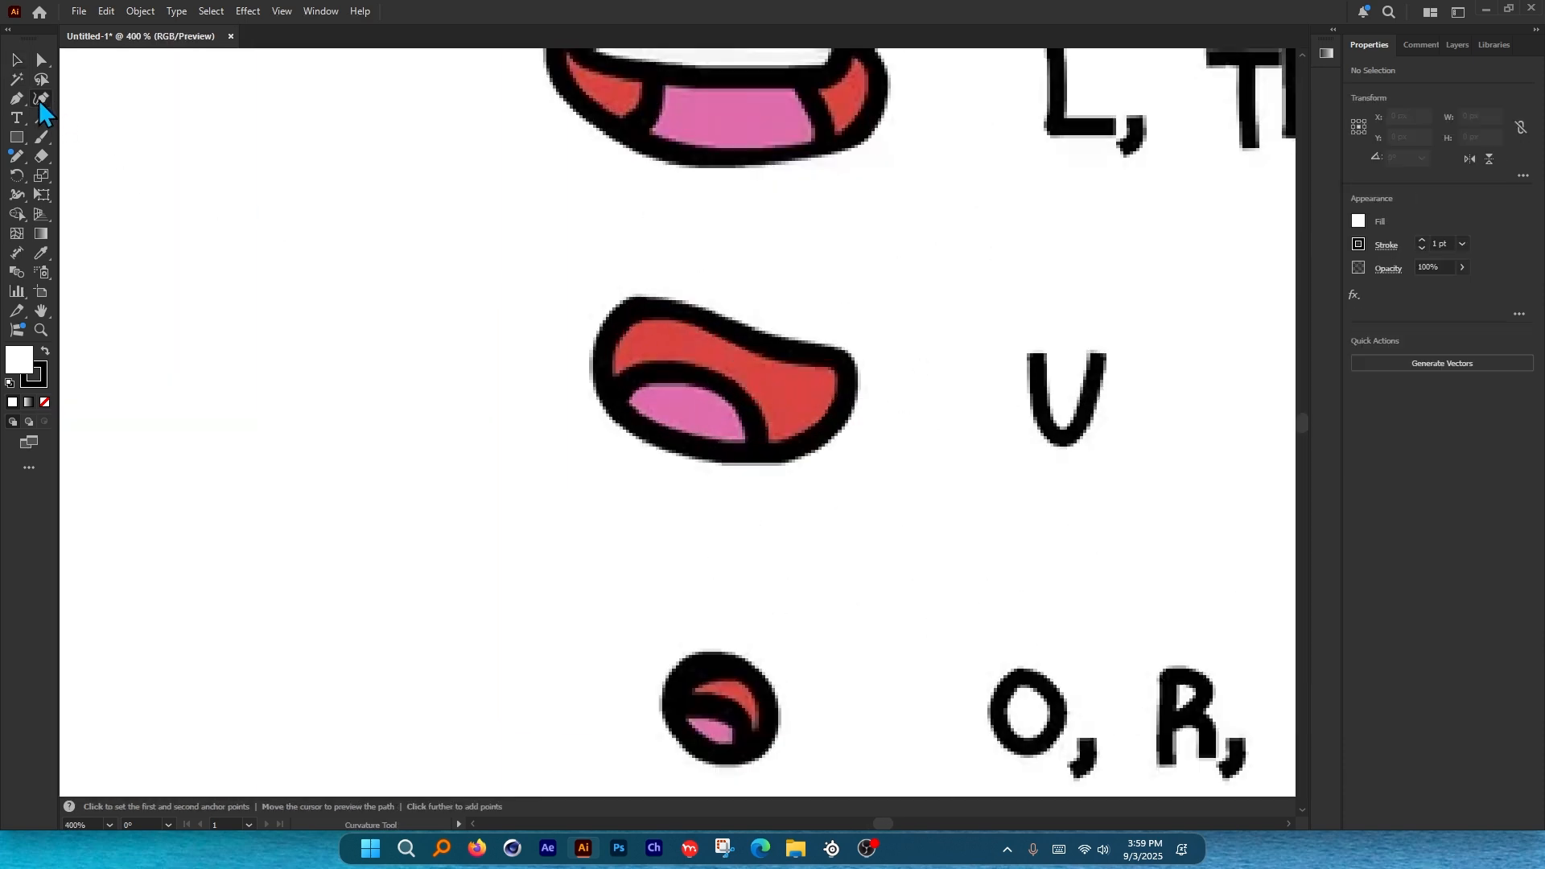
{"action": "scroll", "coordinate": [686, 350], "scroll_direction": "up", "scroll_amount": 1}
{"action": "left_click", "coordinate": [556, 327]}
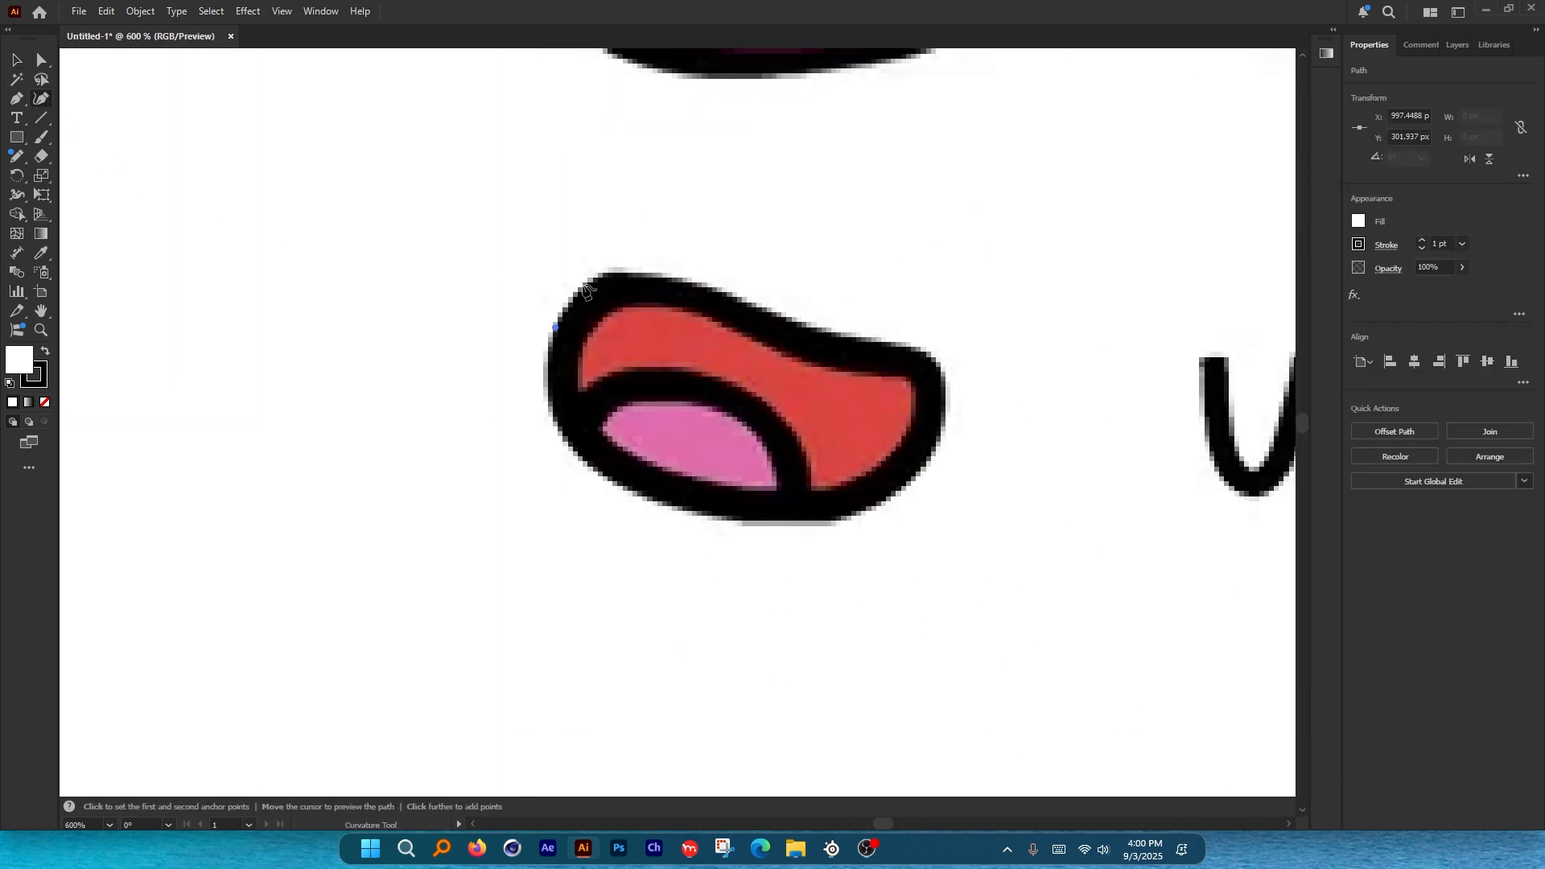
{"action": "left_click", "coordinate": [647, 272]}
{"action": "left_click", "coordinate": [708, 289]}
{"action": "left_click", "coordinate": [777, 315]}
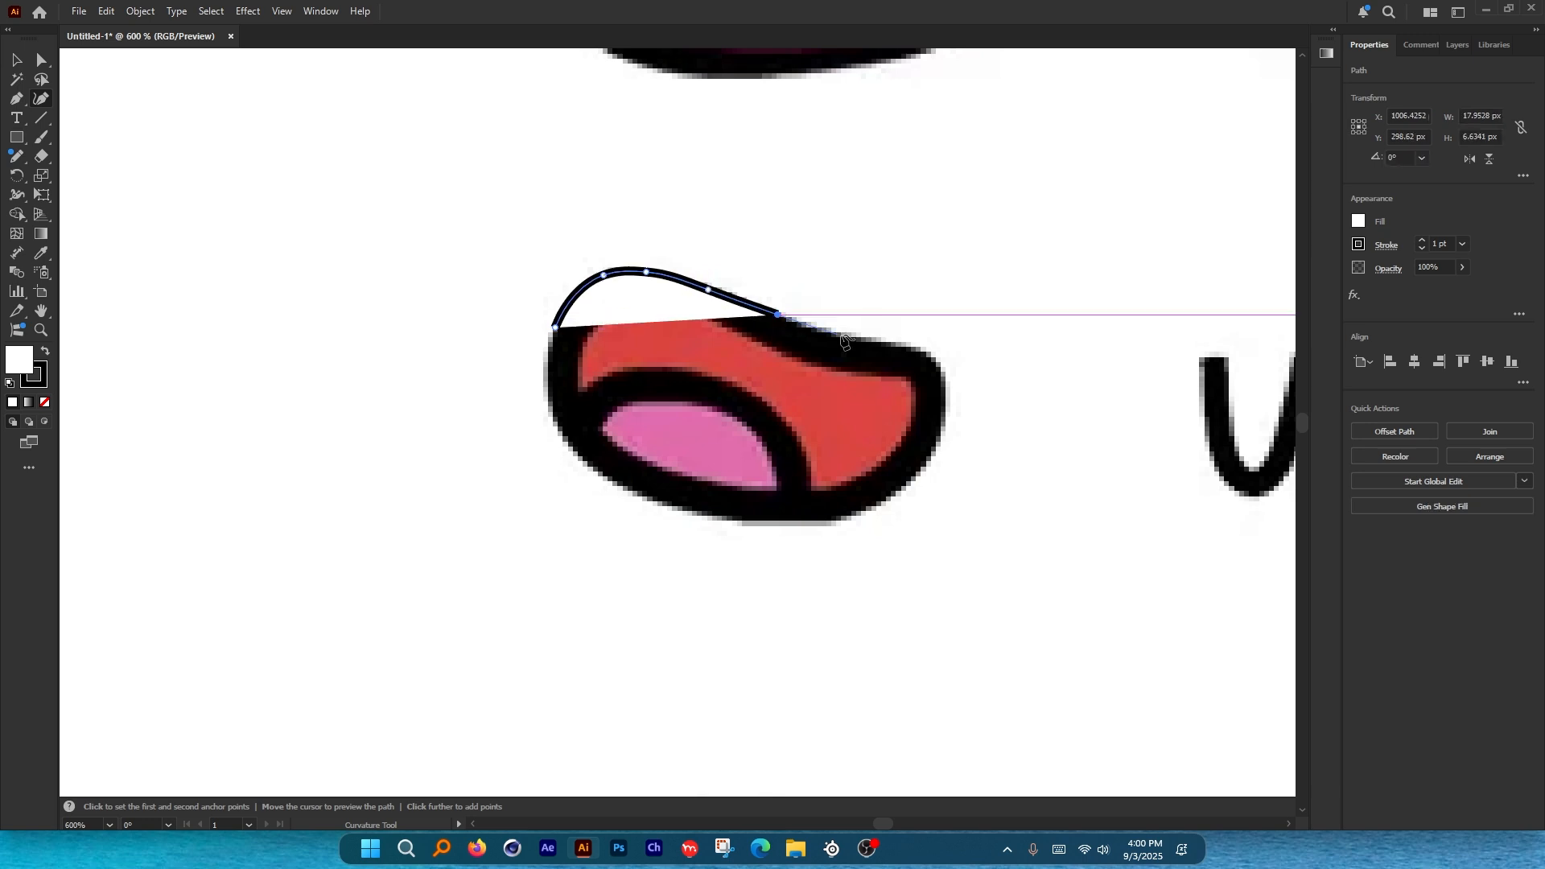
{"action": "left_click", "coordinate": [842, 335]}
Clip the chart image to the traced outline and move the U mouth toward the labels.
{"action": "key", "text": "ctrl+7"}
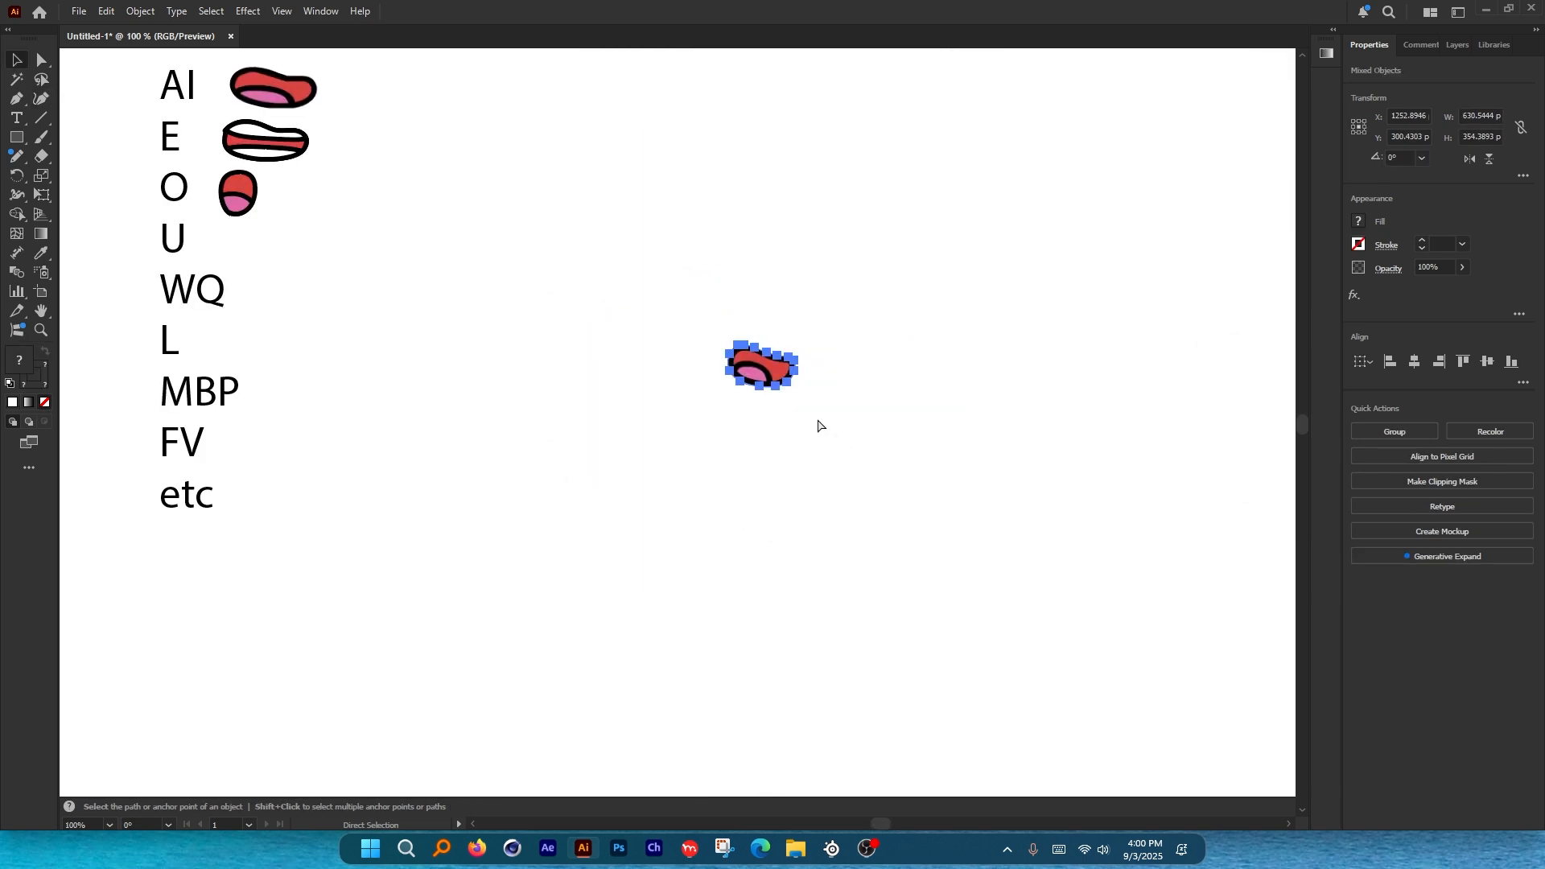
{"action": "left_click", "coordinate": [552, 341]}
{"action": "left_click_drag", "start_coordinate": [584, 282], "coordinate": [778, 370]}
{"action": "left_click_drag", "start_coordinate": [951, 459], "coordinate": [436, 329]}
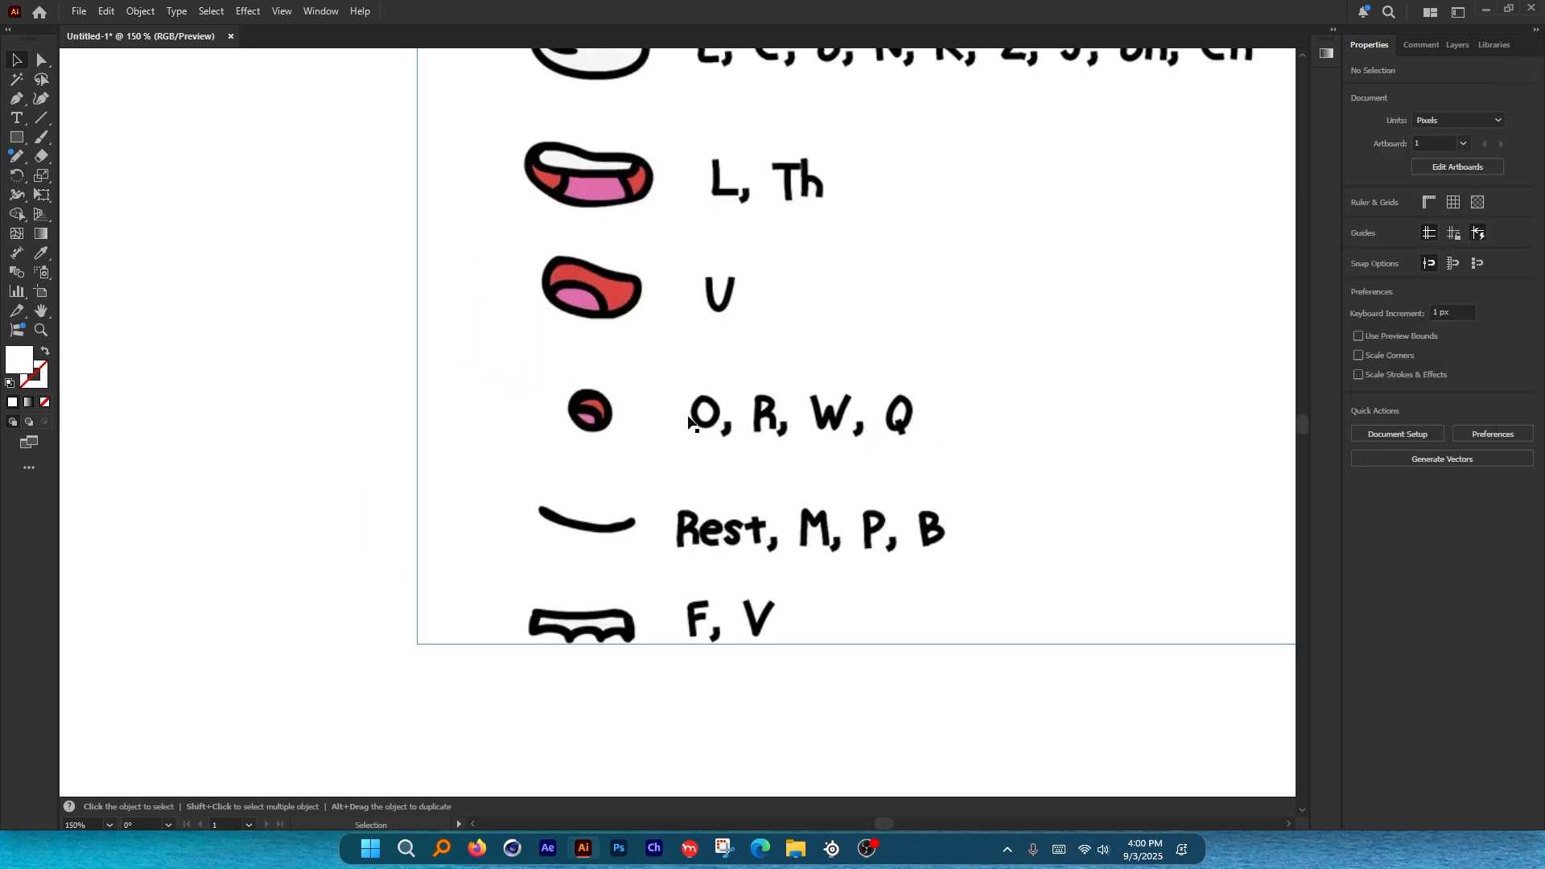
Trace the small round O mouth's outline with the Curvature tool.
{"action": "scroll", "coordinate": [546, 422], "scroll_direction": "up", "scroll_amount": 4}
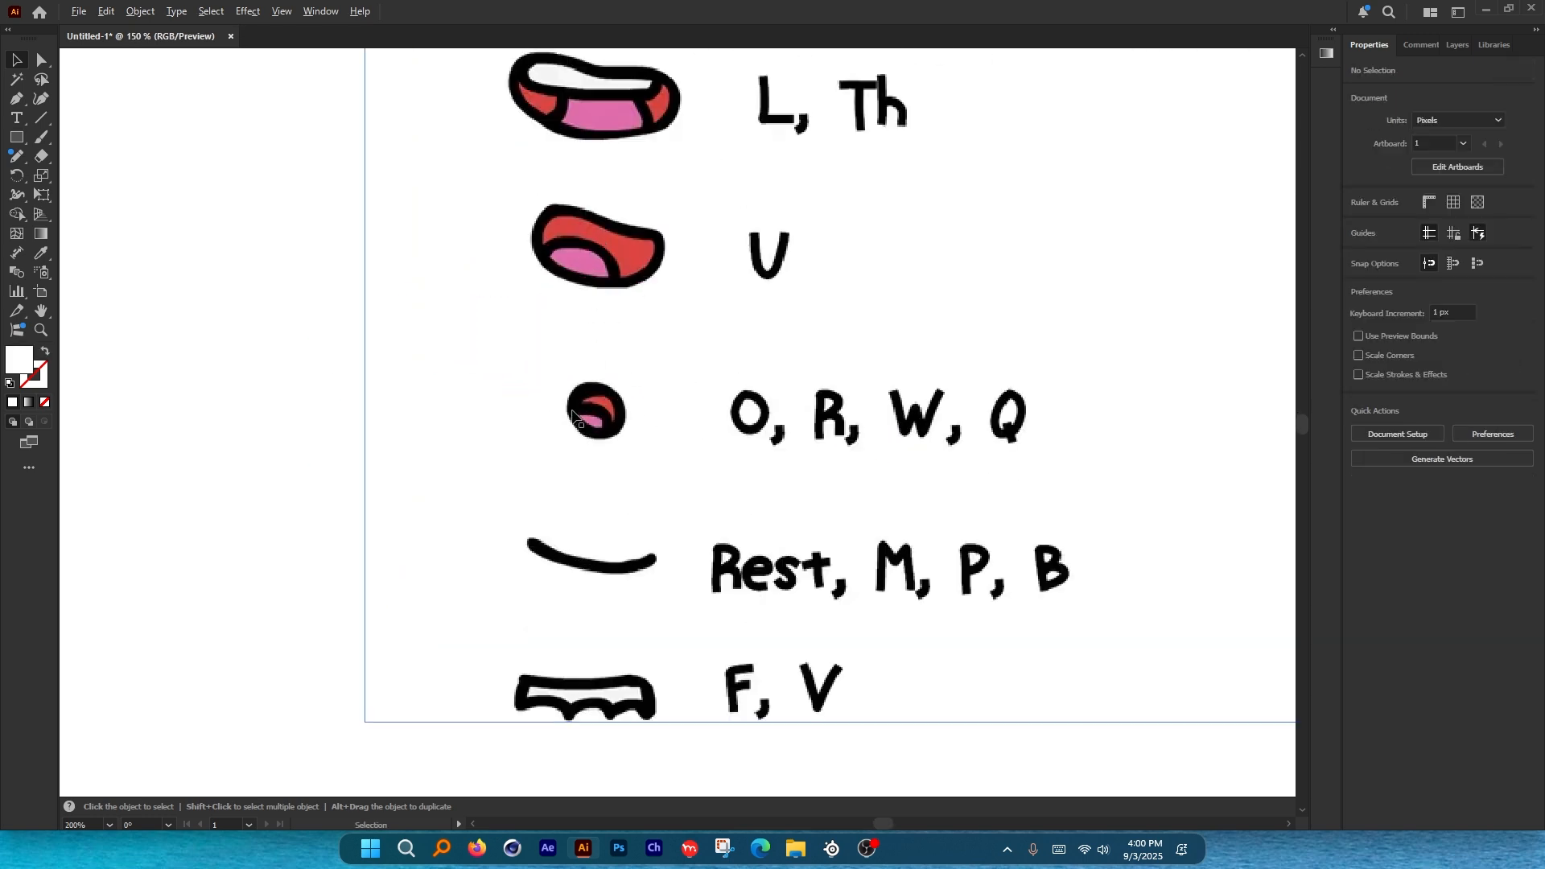
{"action": "left_click", "coordinate": [40, 102]}
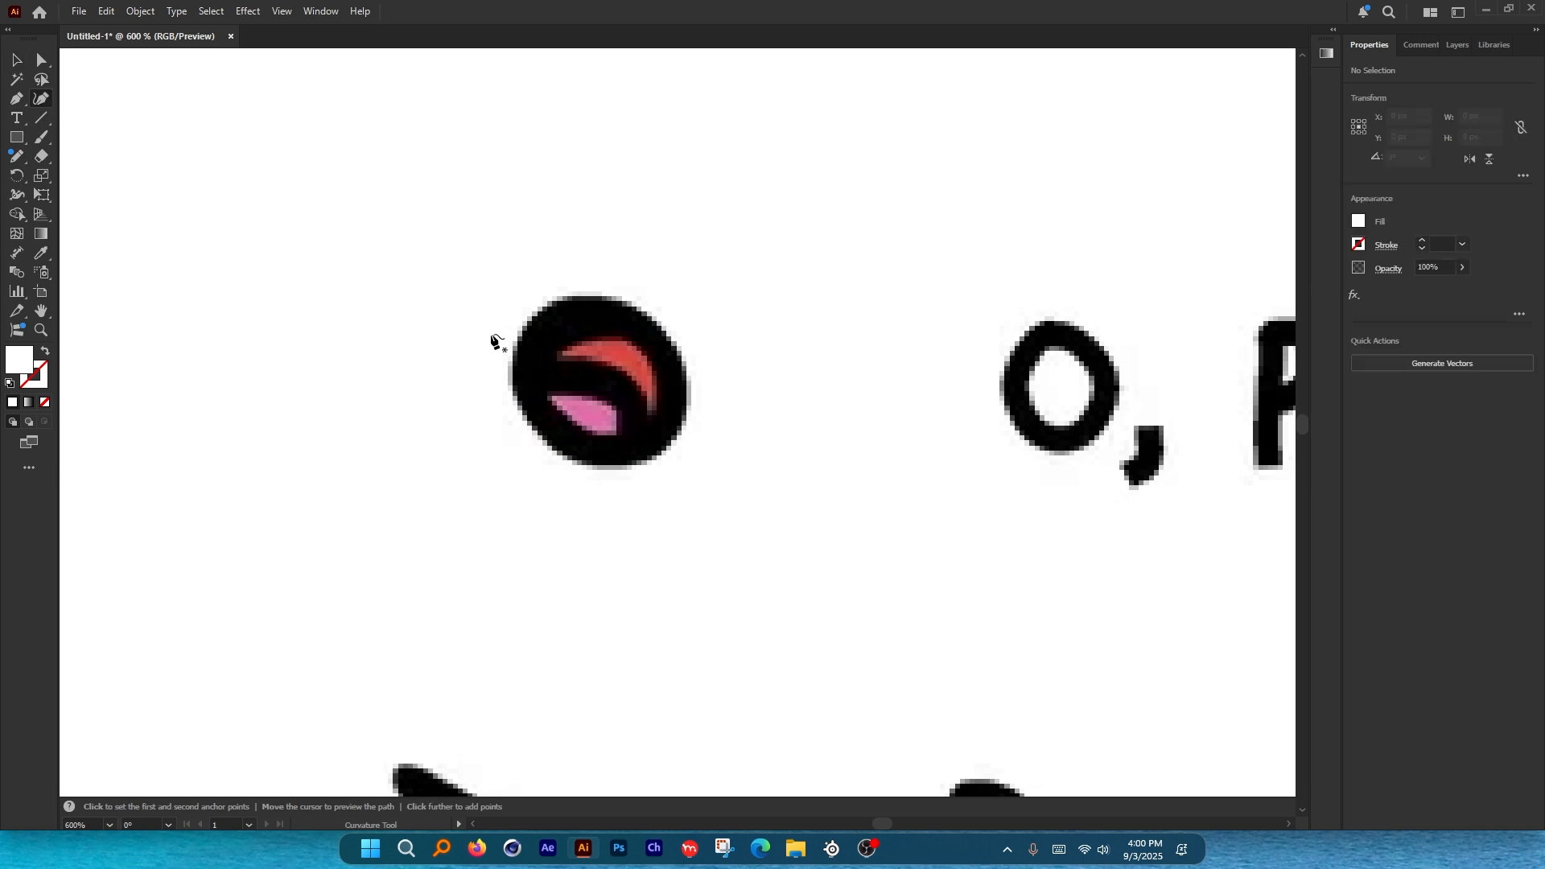
{"action": "left_click", "coordinate": [525, 337]}
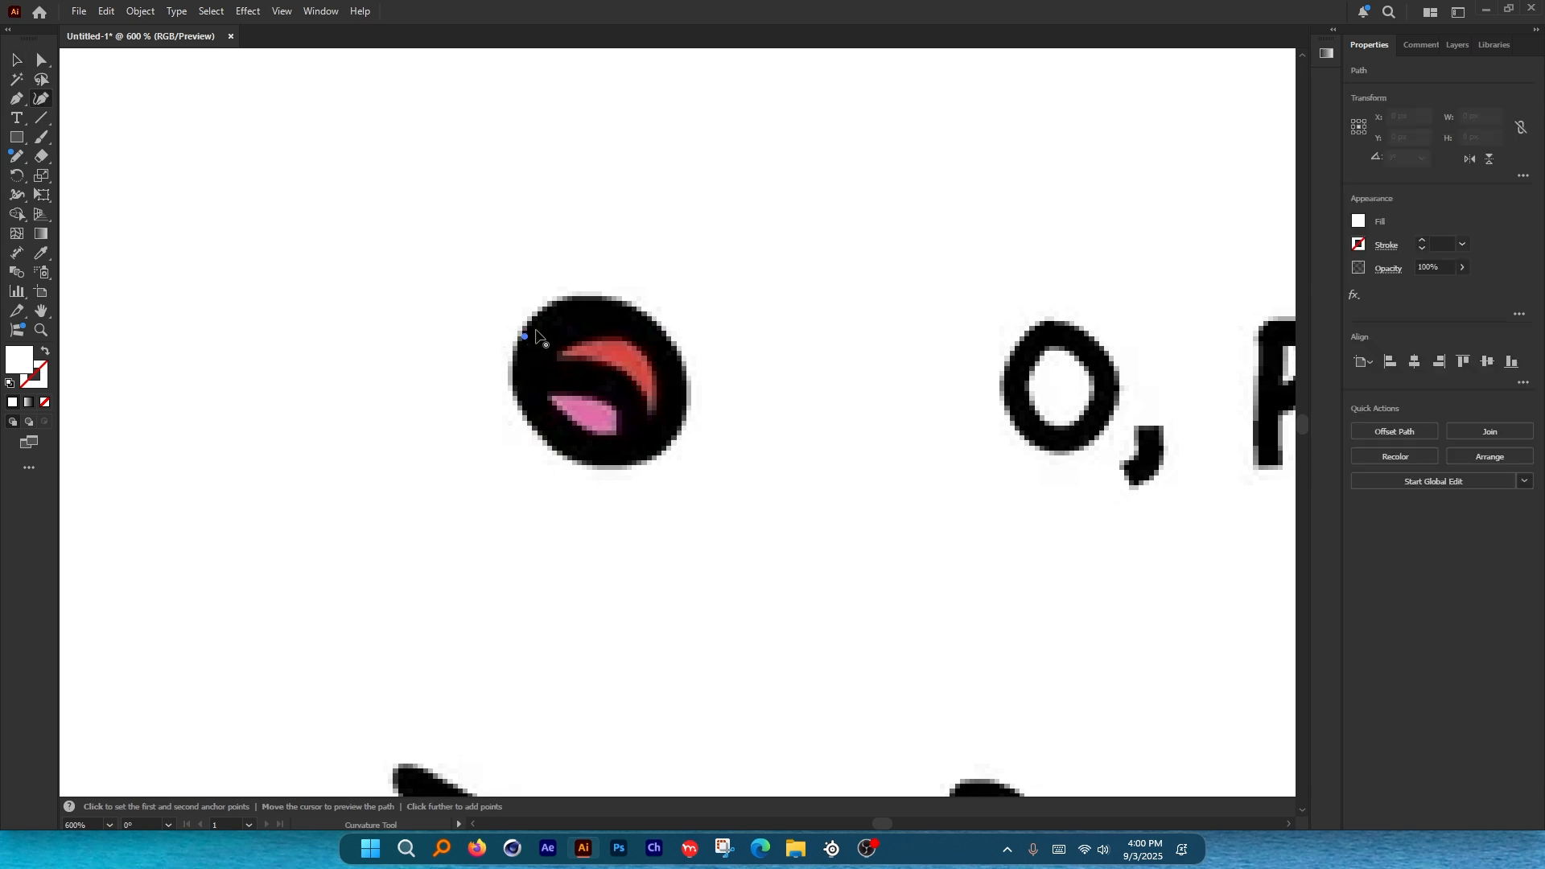
{"action": "left_click", "coordinate": [650, 318]}
{"action": "left_click", "coordinate": [684, 367]}
{"action": "left_click", "coordinate": [683, 423]}
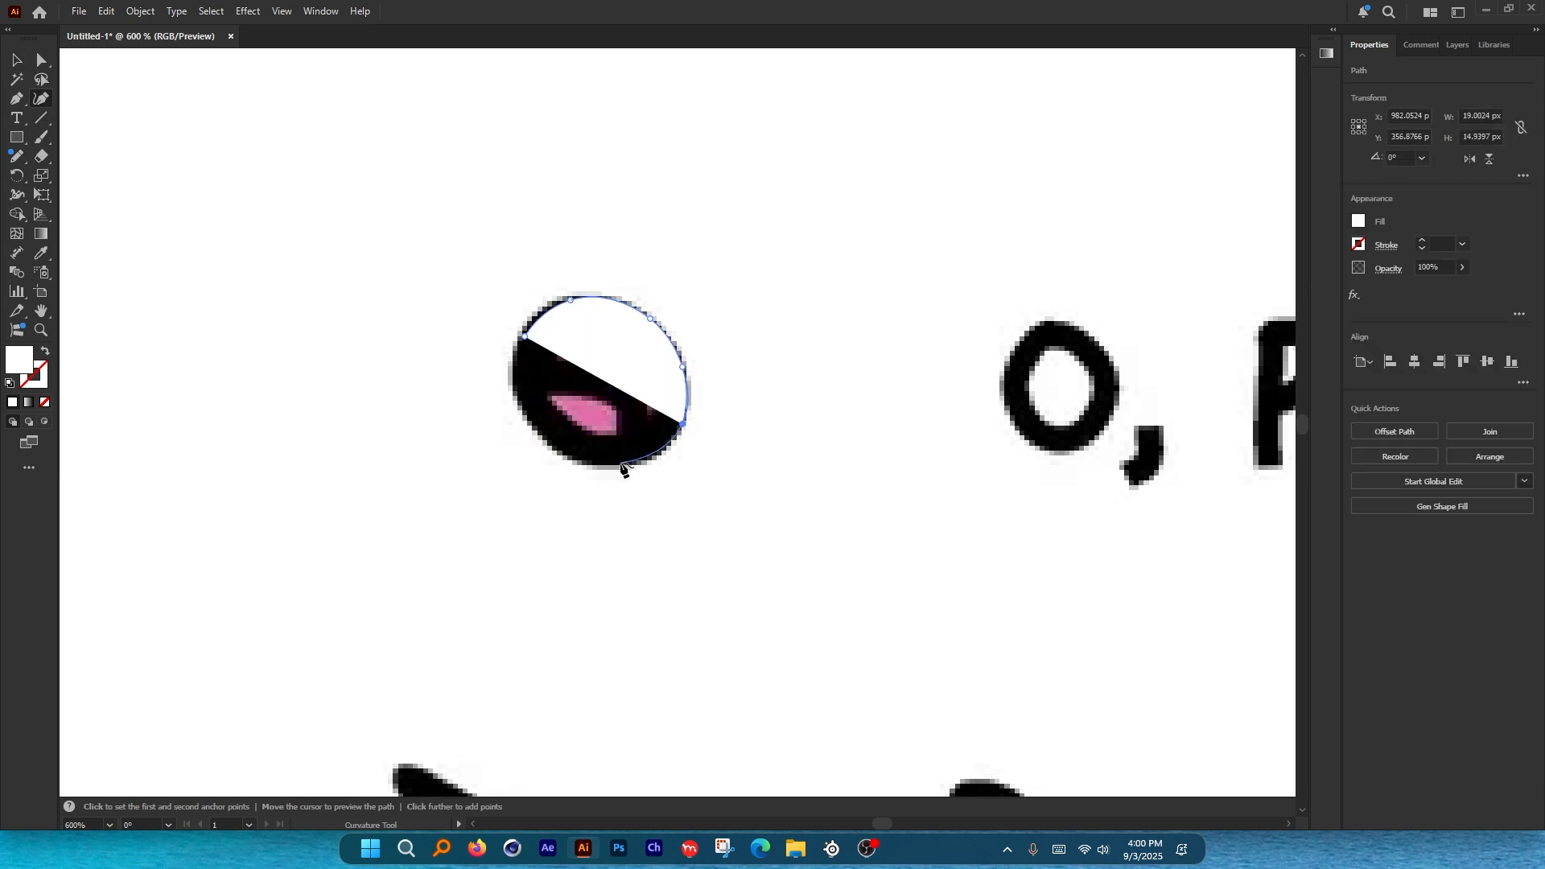
{"action": "left_click", "coordinate": [621, 467]}
{"action": "left_click", "coordinate": [543, 438]}
{"action": "left_click", "coordinate": [524, 337]}
{"action": "key", "text": "v"}
{"action": "scroll", "coordinate": [860, 382], "scroll_direction": "down", "scroll_amount": 3}
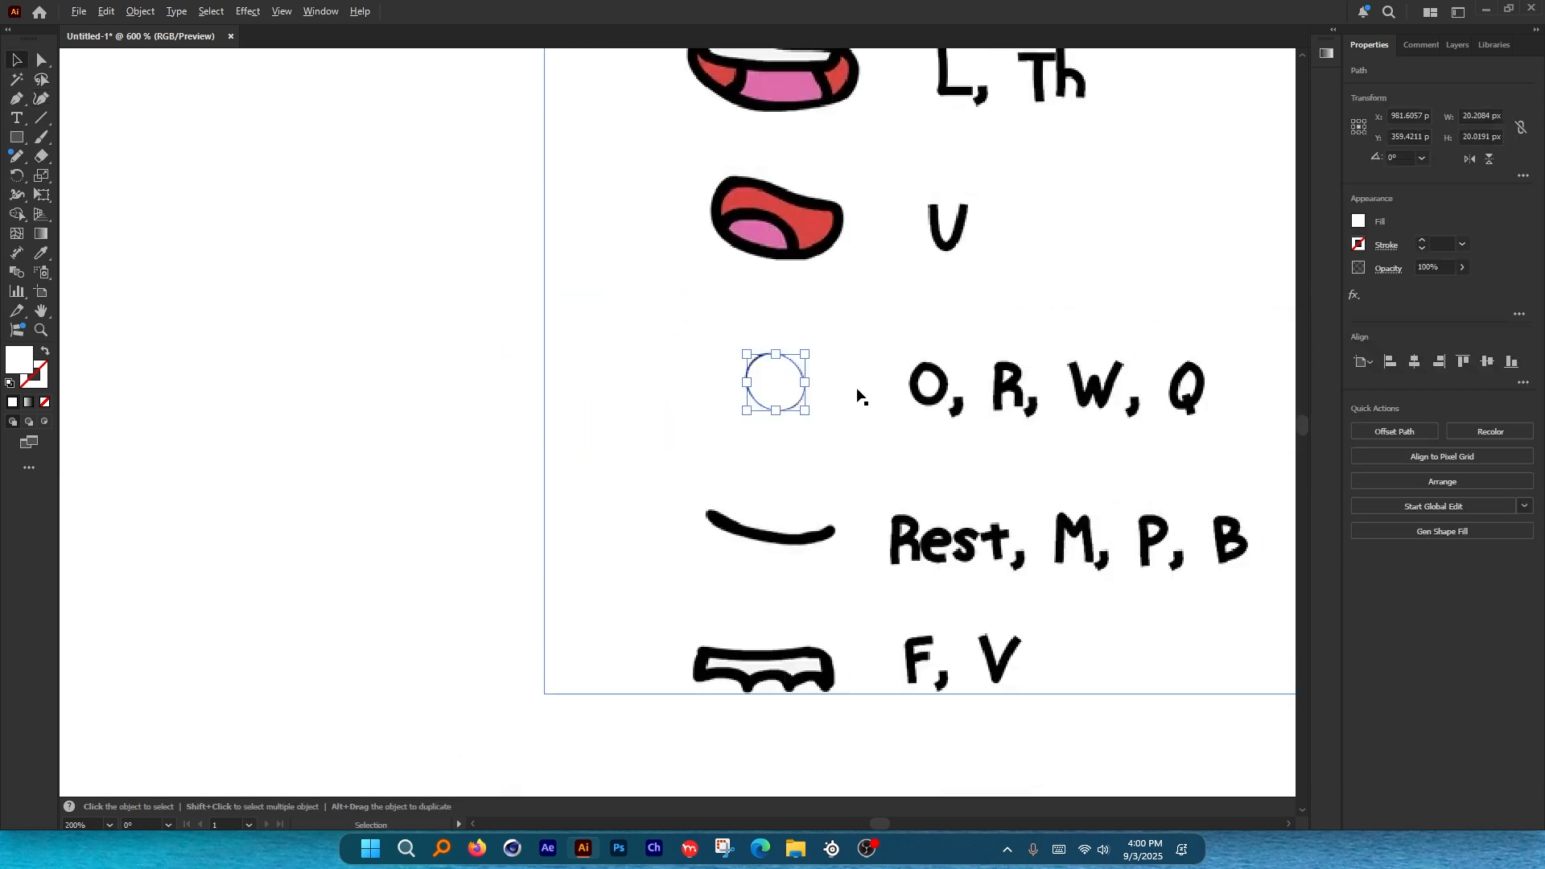
Clip the chart image to the traced circle and move the small mouth beside WQ.
{"action": "left_click_drag", "start_coordinate": [466, 351], "coordinate": [873, 413]}
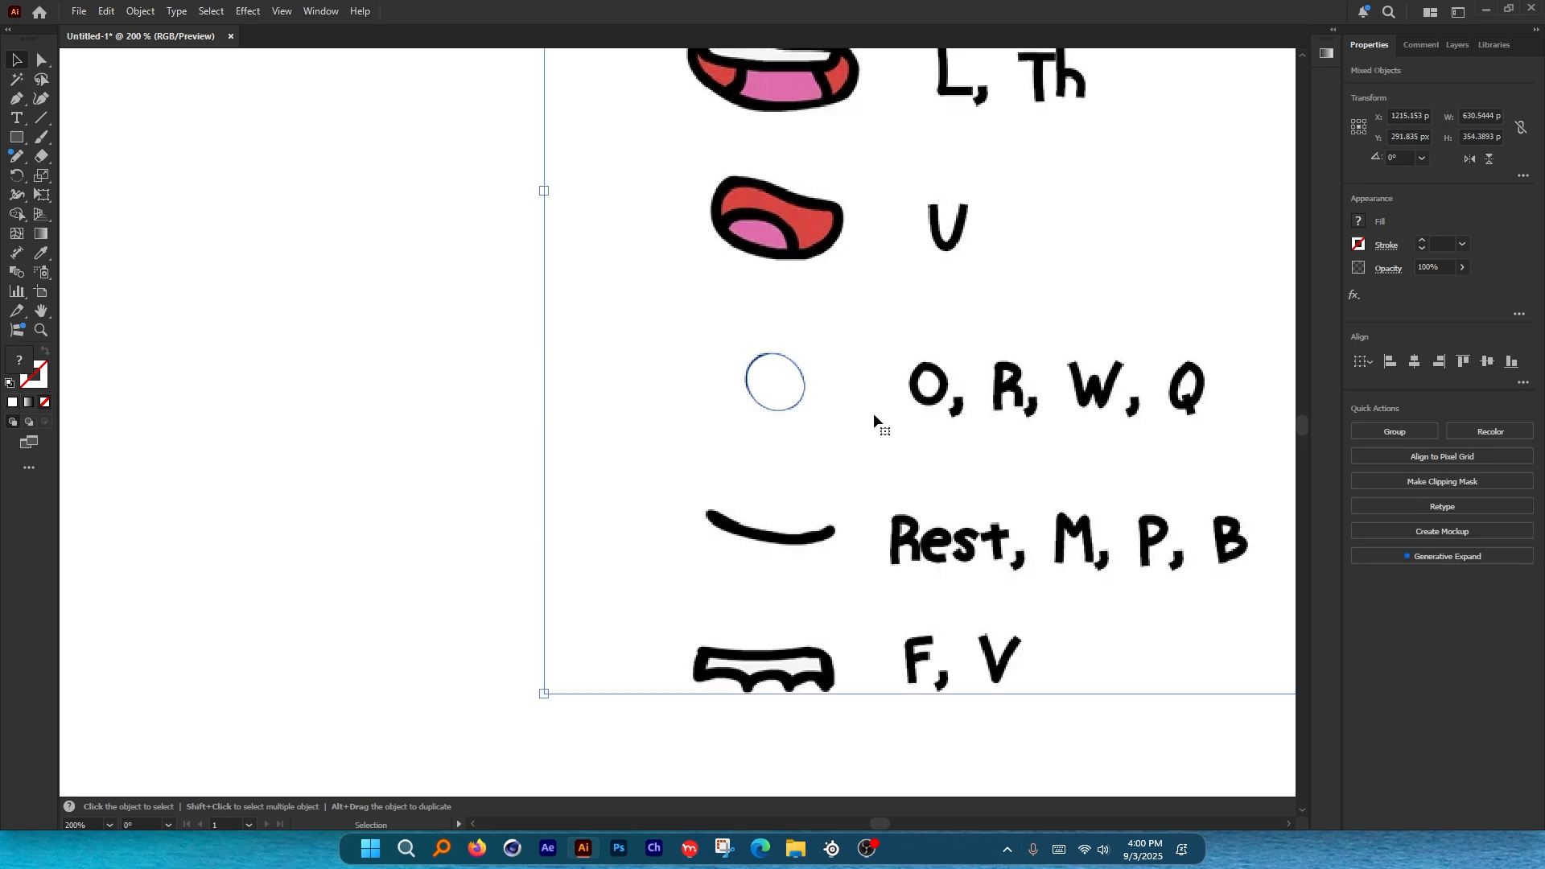
{"action": "key", "text": "ctrl+7"}
{"action": "left_click", "coordinate": [926, 511]}
{"action": "scroll", "coordinate": [983, 529], "scroll_direction": "down", "scroll_amount": 3}
{"action": "left_click_drag", "start_coordinate": [919, 483], "coordinate": [615, 384]}
{"action": "scroll", "coordinate": [766, 432], "scroll_direction": "right", "scroll_amount": 3}
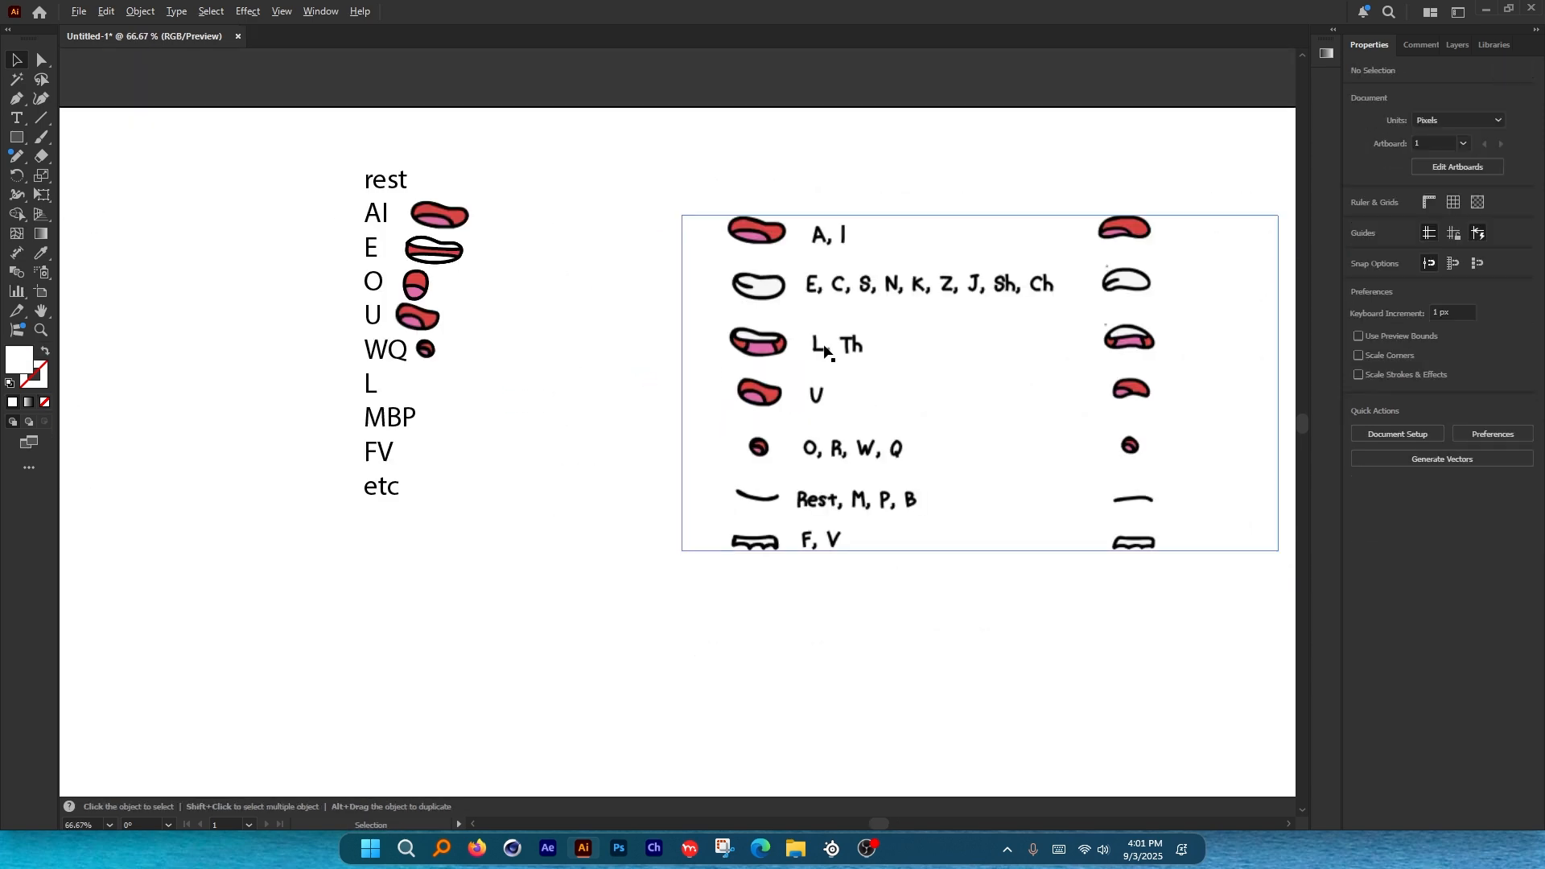
{"action": "scroll", "coordinate": [826, 351], "scroll_direction": "up", "scroll_amount": 3}
{"action": "scroll", "coordinate": [935, 338], "scroll_direction": "down", "scroll_amount": 3}
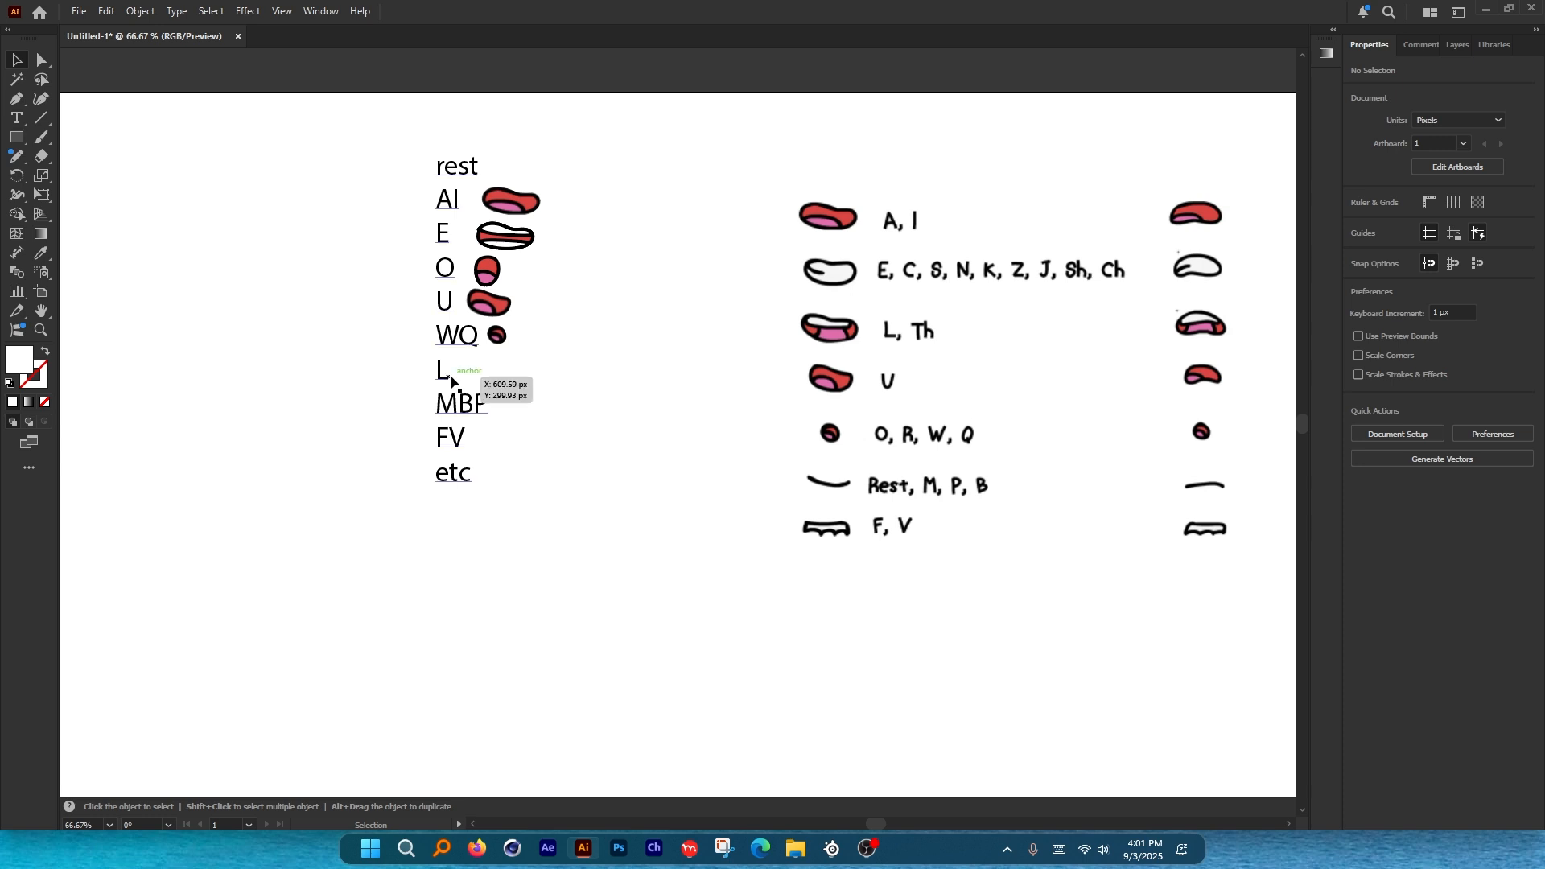
{"action": "scroll", "coordinate": [852, 334], "scroll_direction": "down", "scroll_amount": 1}
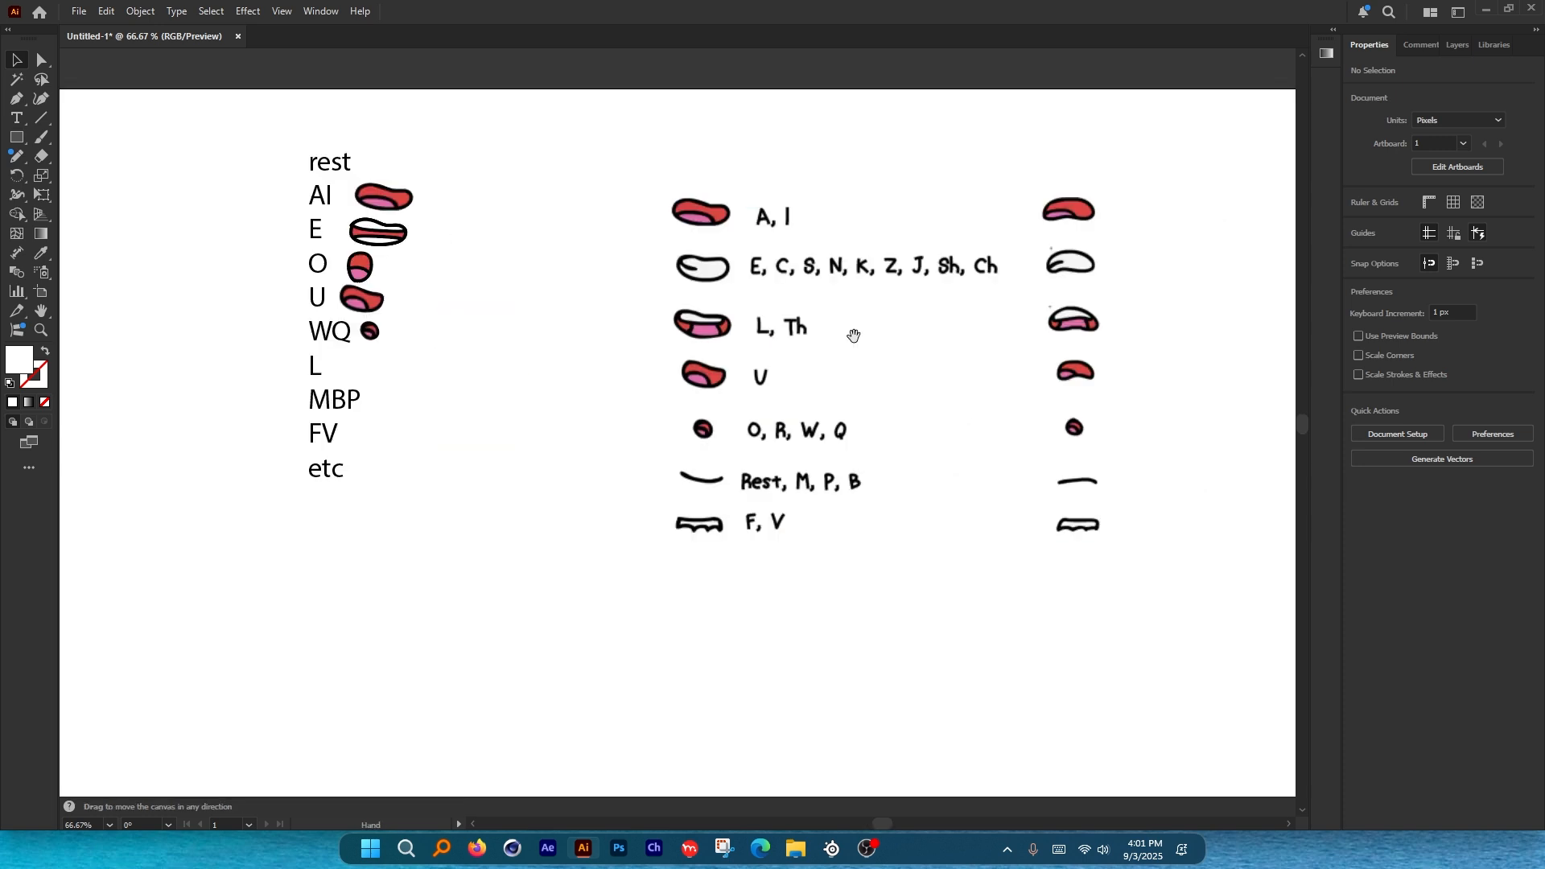
{"action": "scroll", "coordinate": [852, 335], "scroll_direction": "up", "scroll_amount": 6}
Trace the L, Th mouth outline with the Curvature tool.
{"action": "left_click", "coordinate": [708, 347]}
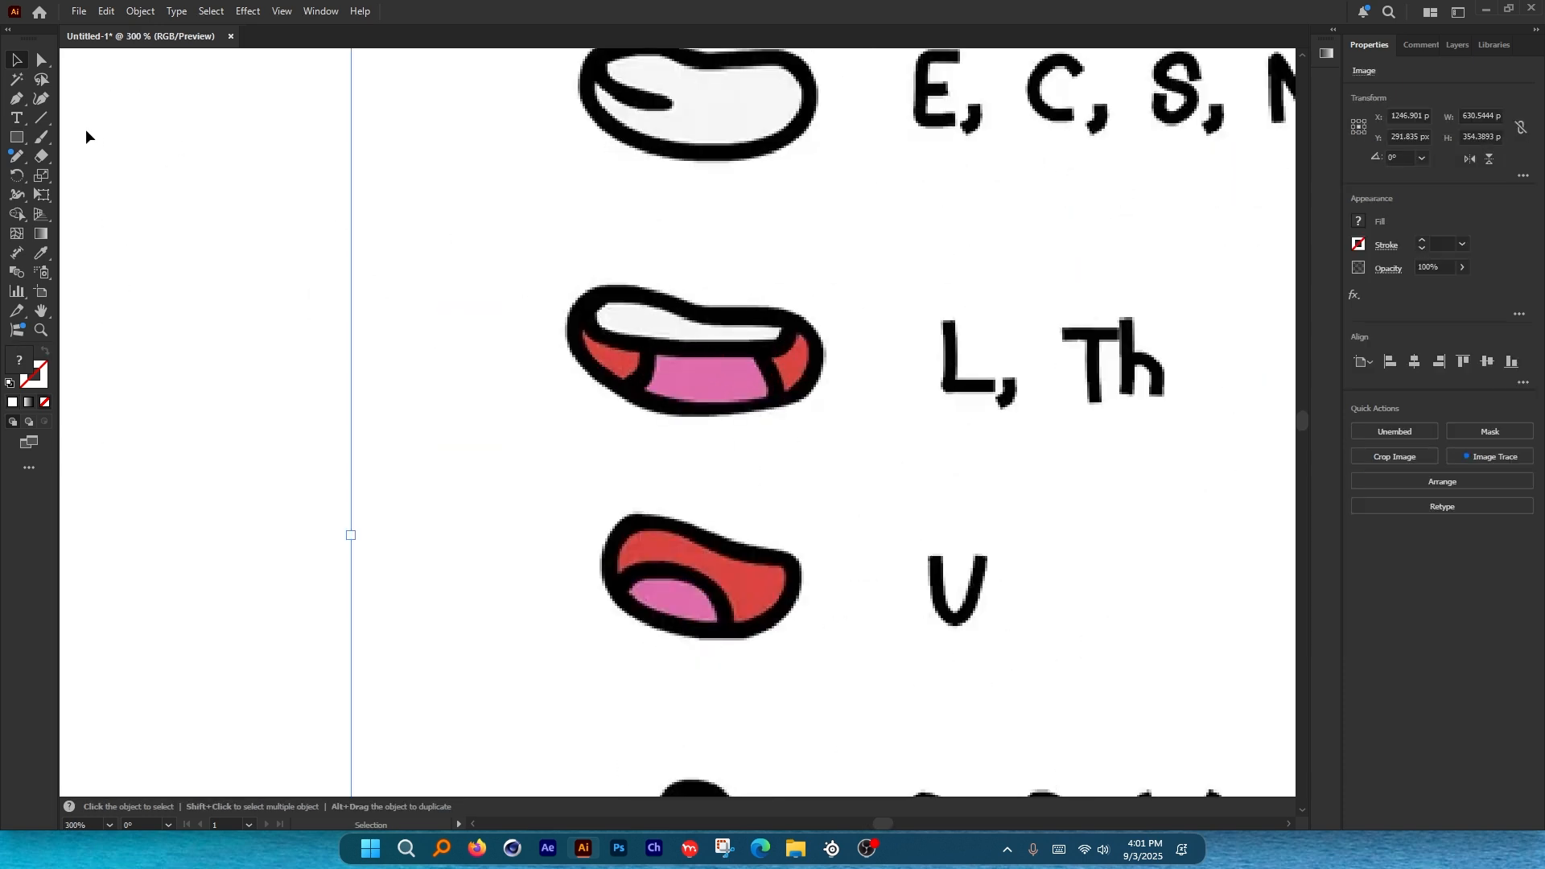
{"action": "left_click", "coordinate": [42, 98]}
{"action": "left_click", "coordinate": [571, 318]}
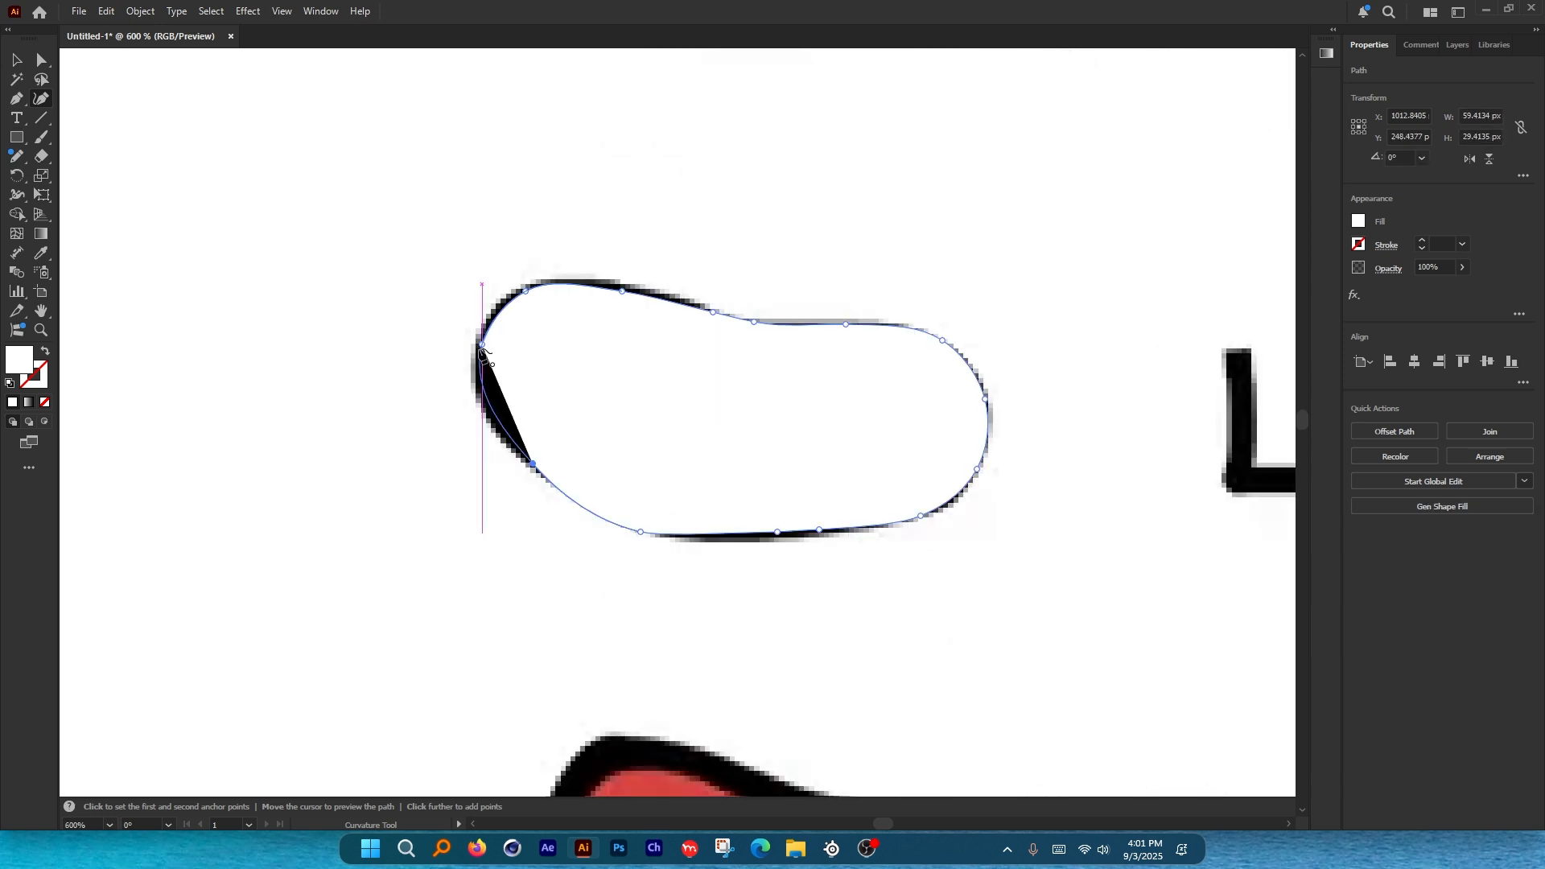
{"action": "left_click", "coordinate": [482, 346]}
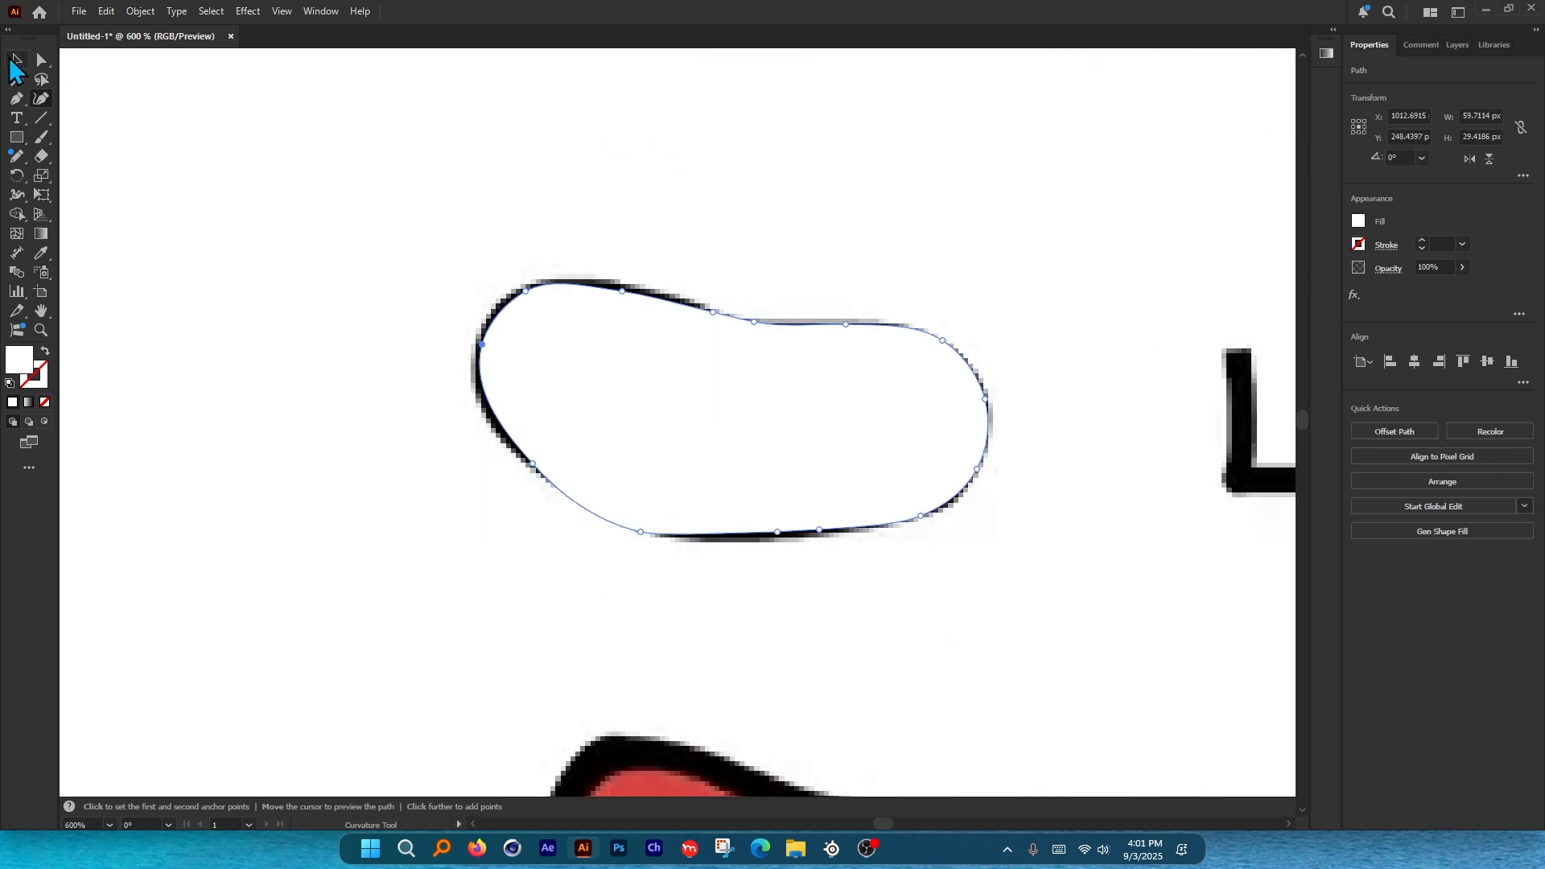
Delete the extra reference chart and place a fresh mouth chart copy on the artboard.
{"action": "left_click", "coordinate": [11, 60]}
{"action": "scroll", "coordinate": [694, 348], "scroll_direction": "down", "scroll_amount": 7}
{"action": "left_click", "coordinate": [758, 383], "text": "shift"}
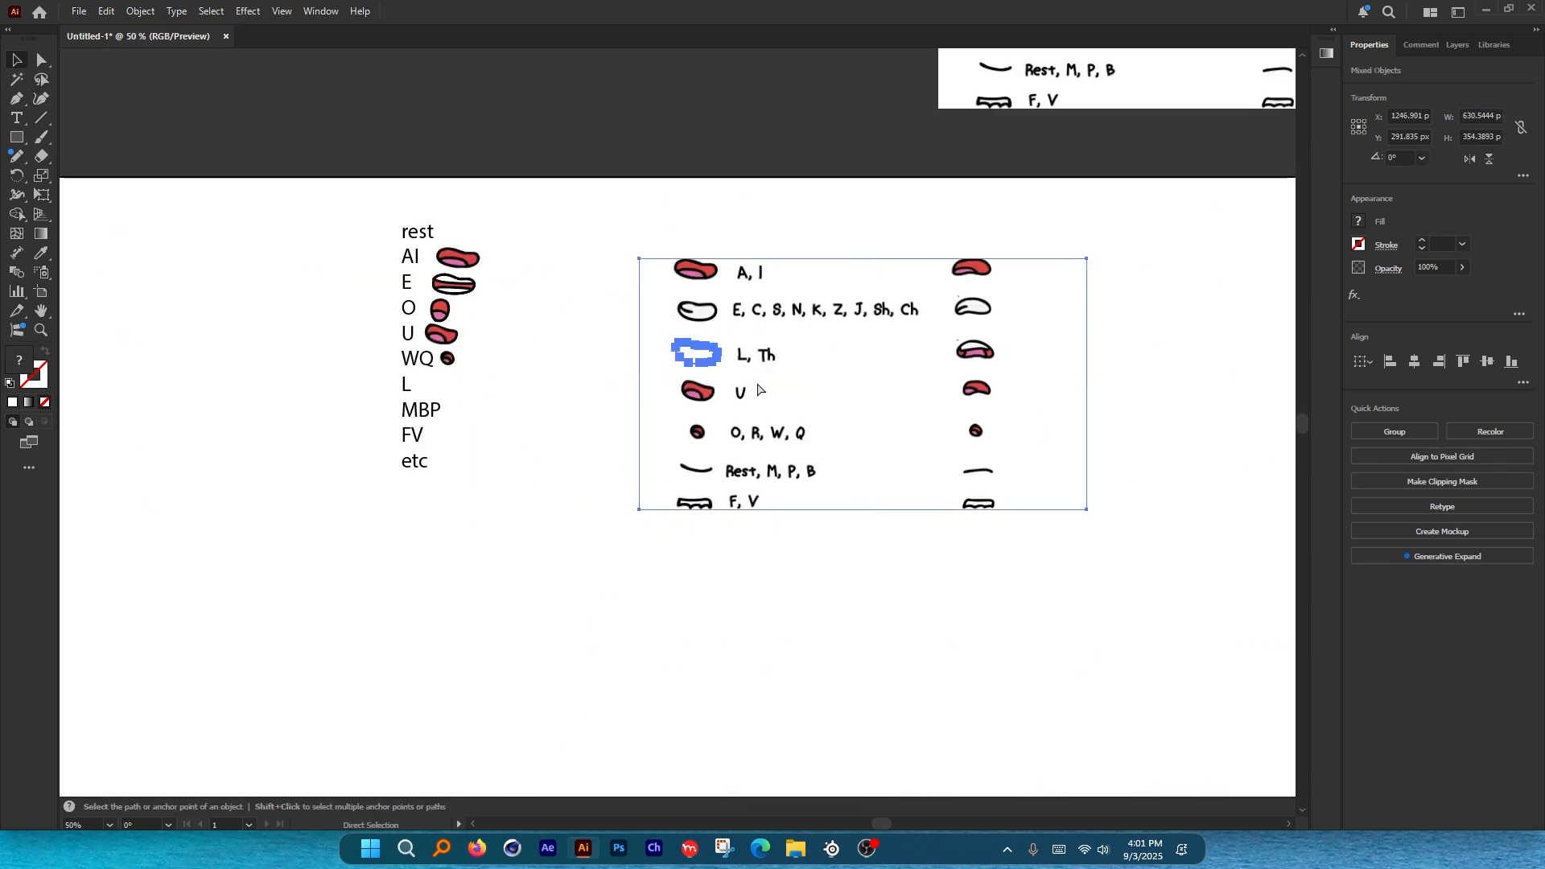
{"action": "key", "text": "Delete"}
{"action": "left_click_drag", "start_coordinate": [1106, 84], "coordinate": [781, 499]}
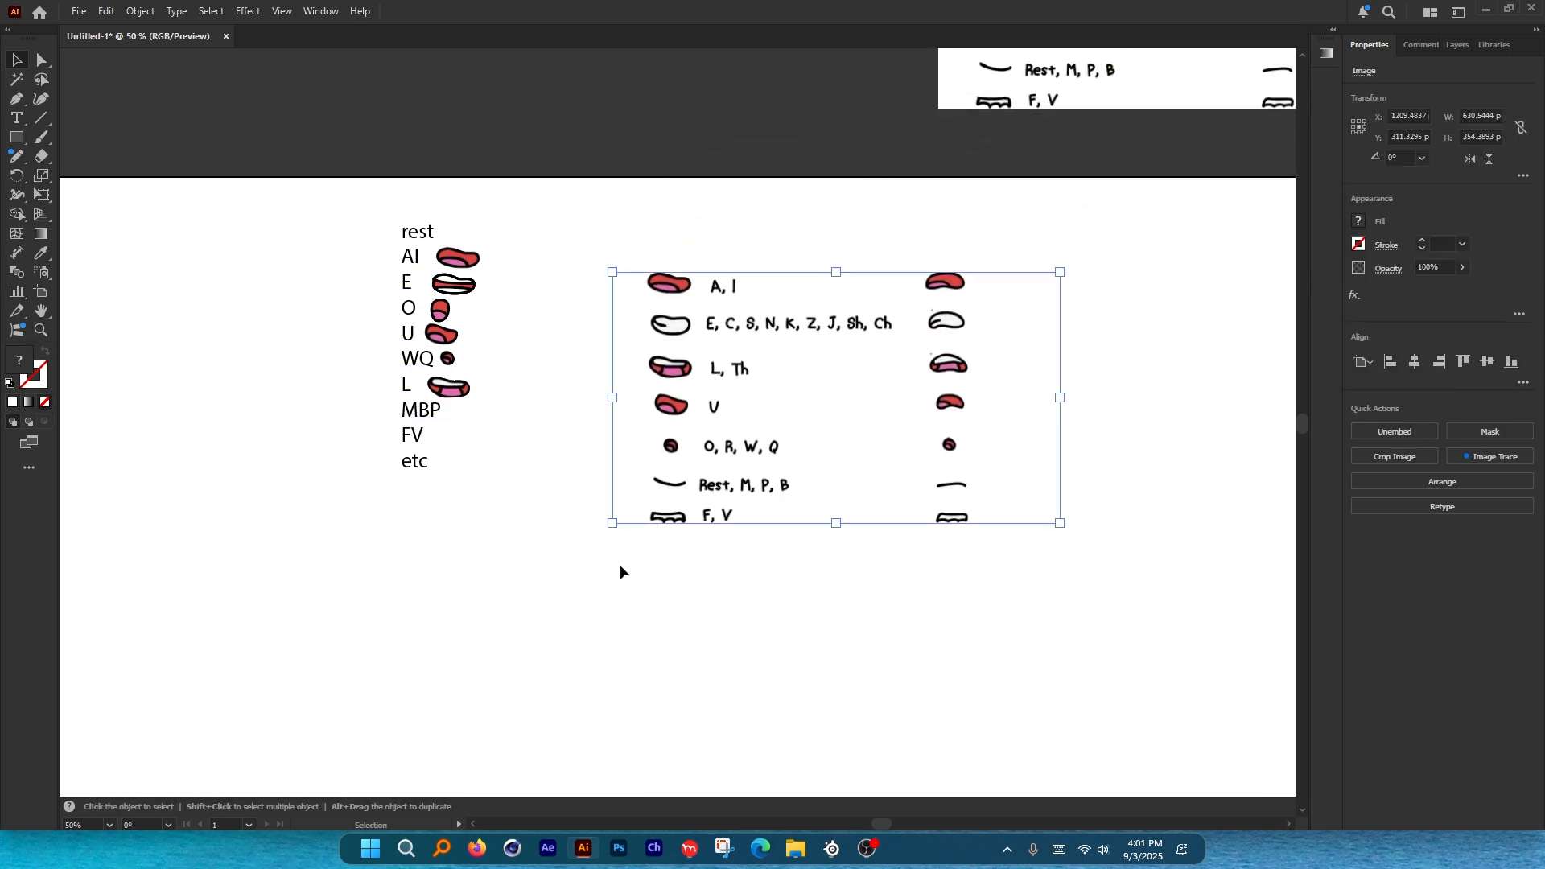
{"action": "scroll", "coordinate": [620, 567], "scroll_direction": "up", "scroll_amount": 5}
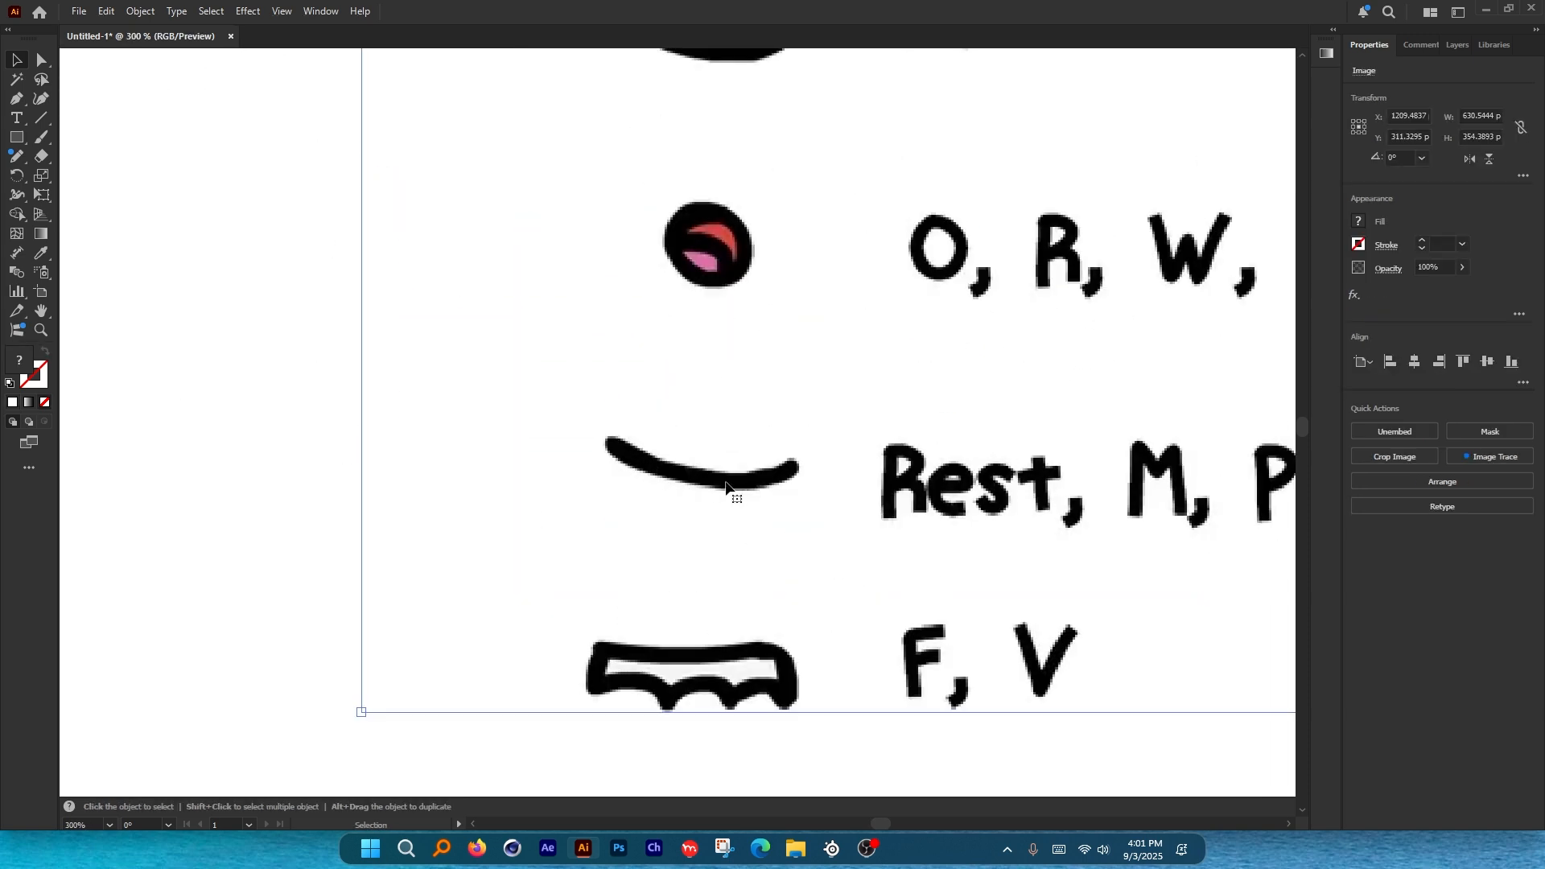
Paint the rest curve with the Paintbrush and move it beside MBP.
{"action": "key", "text": "b"}
{"action": "scroll", "coordinate": [739, 418], "scroll_direction": "up", "scroll_amount": 2}
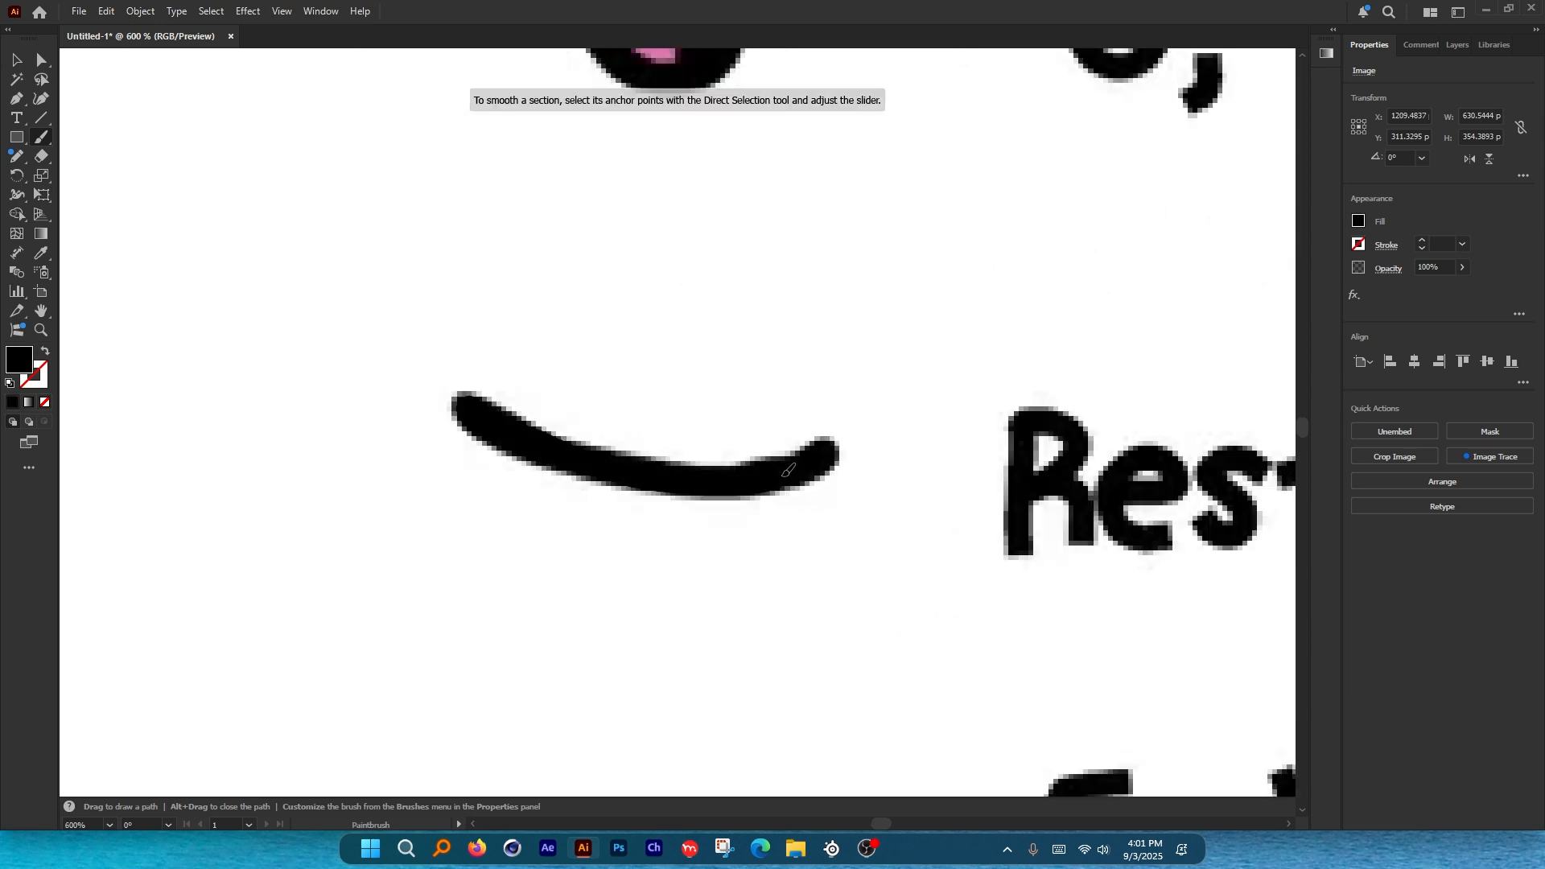
{"action": "key", "text": "v"}
{"action": "scroll", "coordinate": [890, 495], "scroll_direction": "down", "scroll_amount": 4}
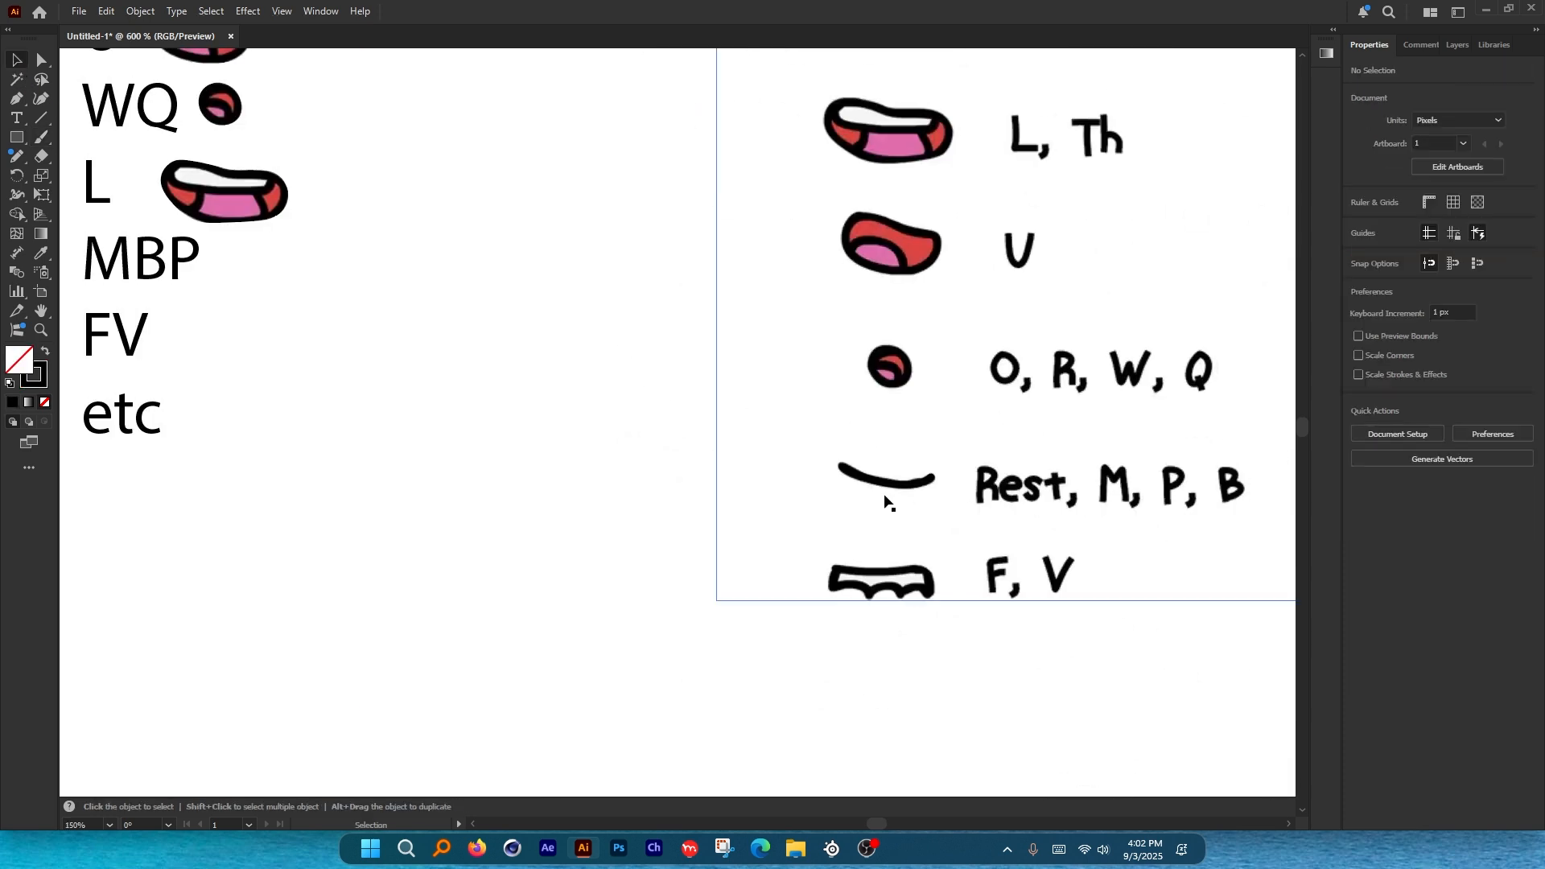
{"action": "mouse_move", "coordinate": [890, 489]}
{"action": "left_mouse_down"}
{"action": "mouse_move", "coordinate": [324, 342]}
{"action": "mouse_move", "coordinate": [268, 263]}
{"action": "left_mouse_up"}
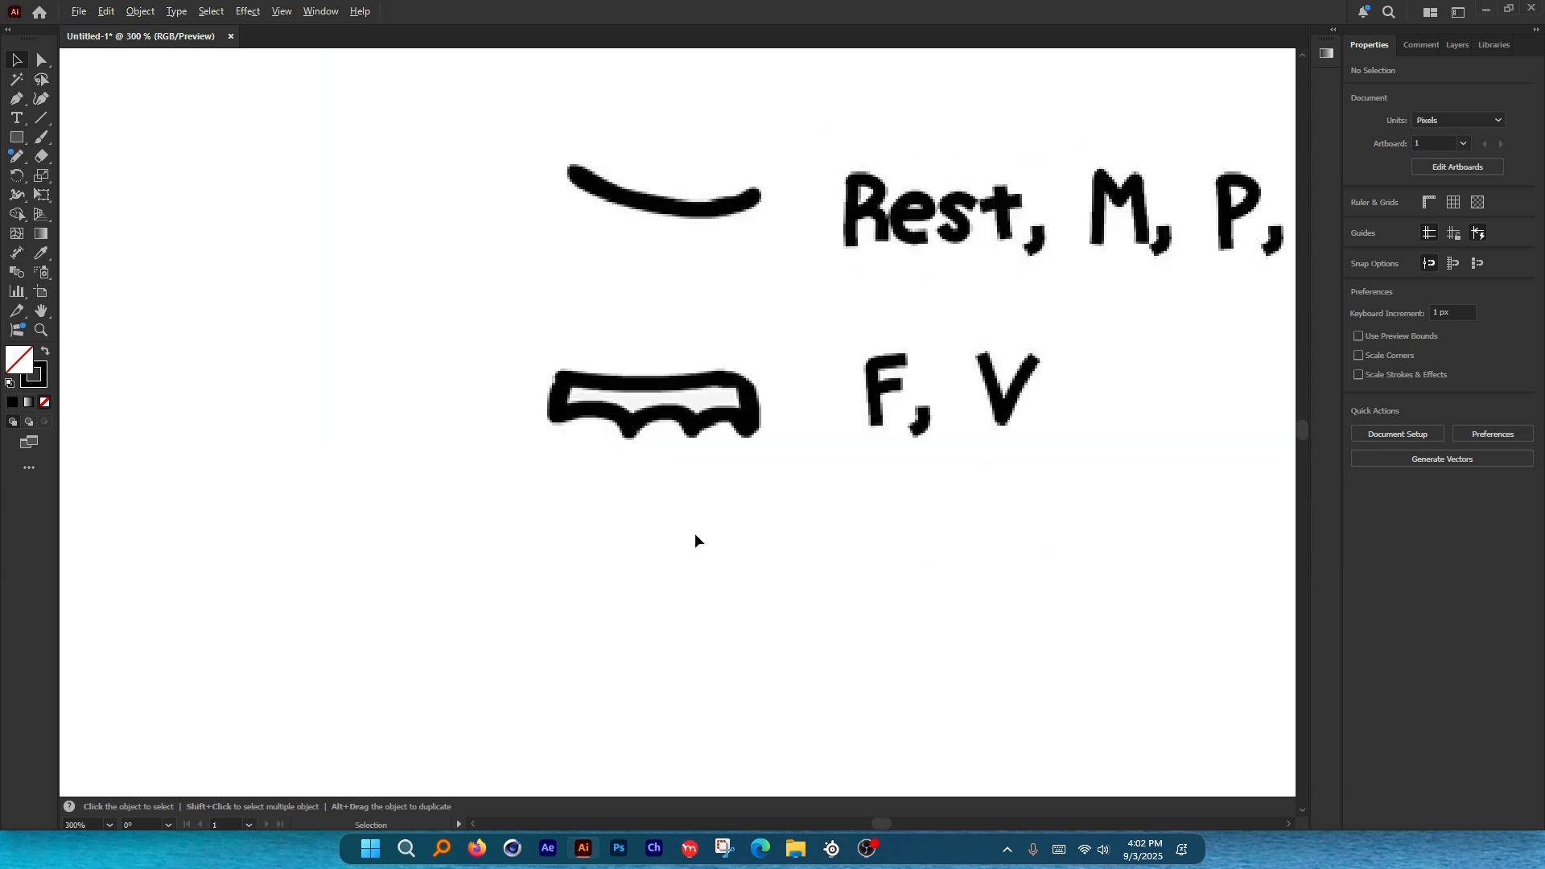
Trace the F, V mouth outline with the Curvature tool.
{"action": "scroll", "coordinate": [697, 564], "scroll_direction": "down", "scroll_amount": 3}
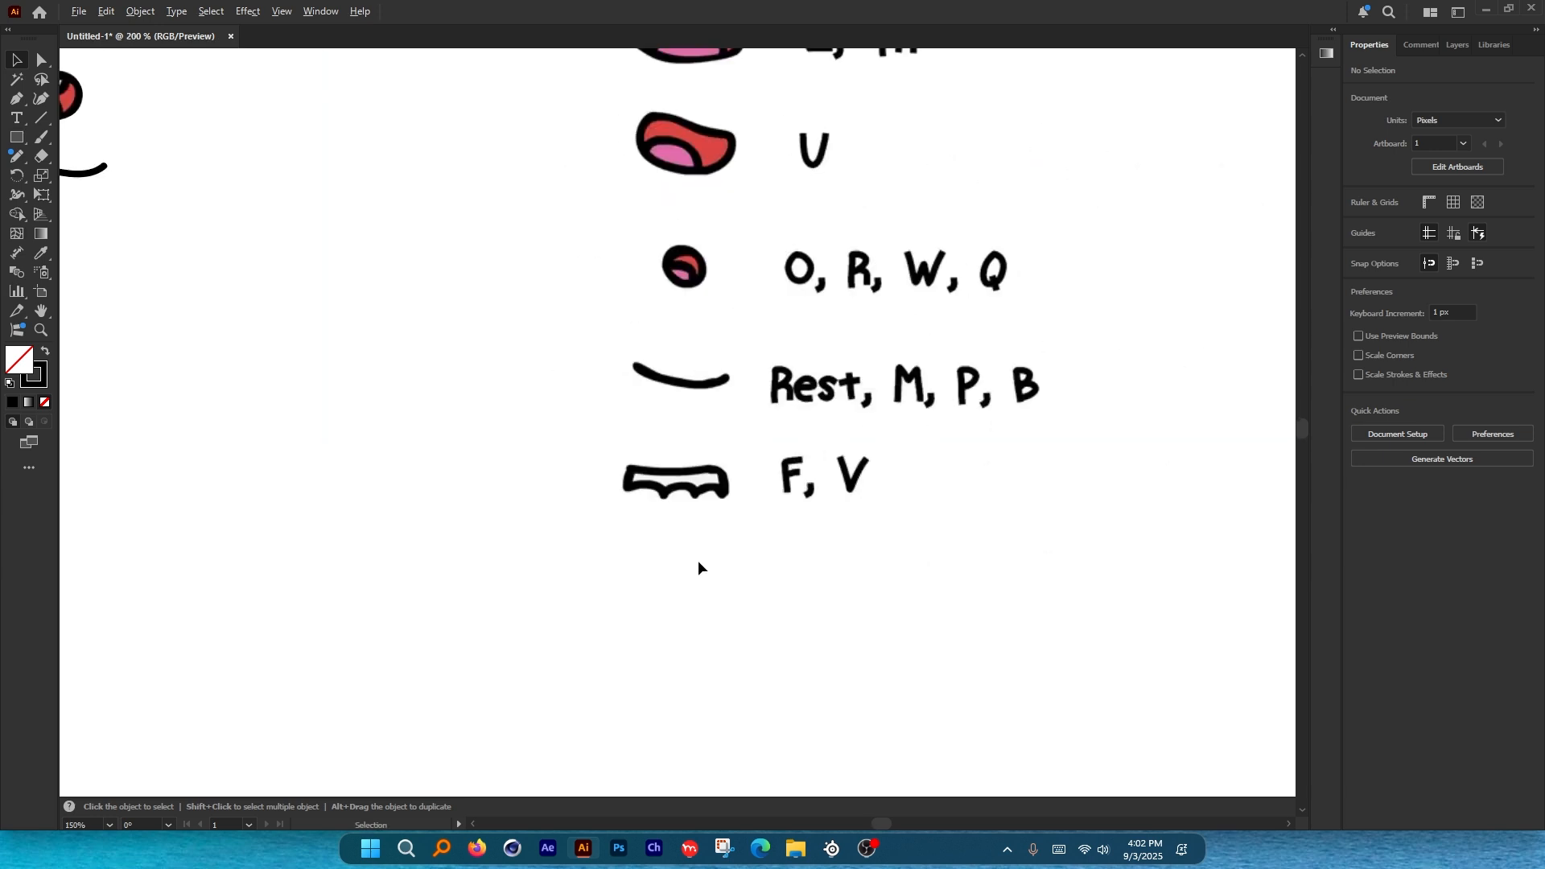
{"action": "scroll", "coordinate": [673, 328], "scroll_direction": "up", "scroll_amount": 4}
{"action": "scroll", "coordinate": [687, 290], "scroll_direction": "up", "scroll_amount": 2}
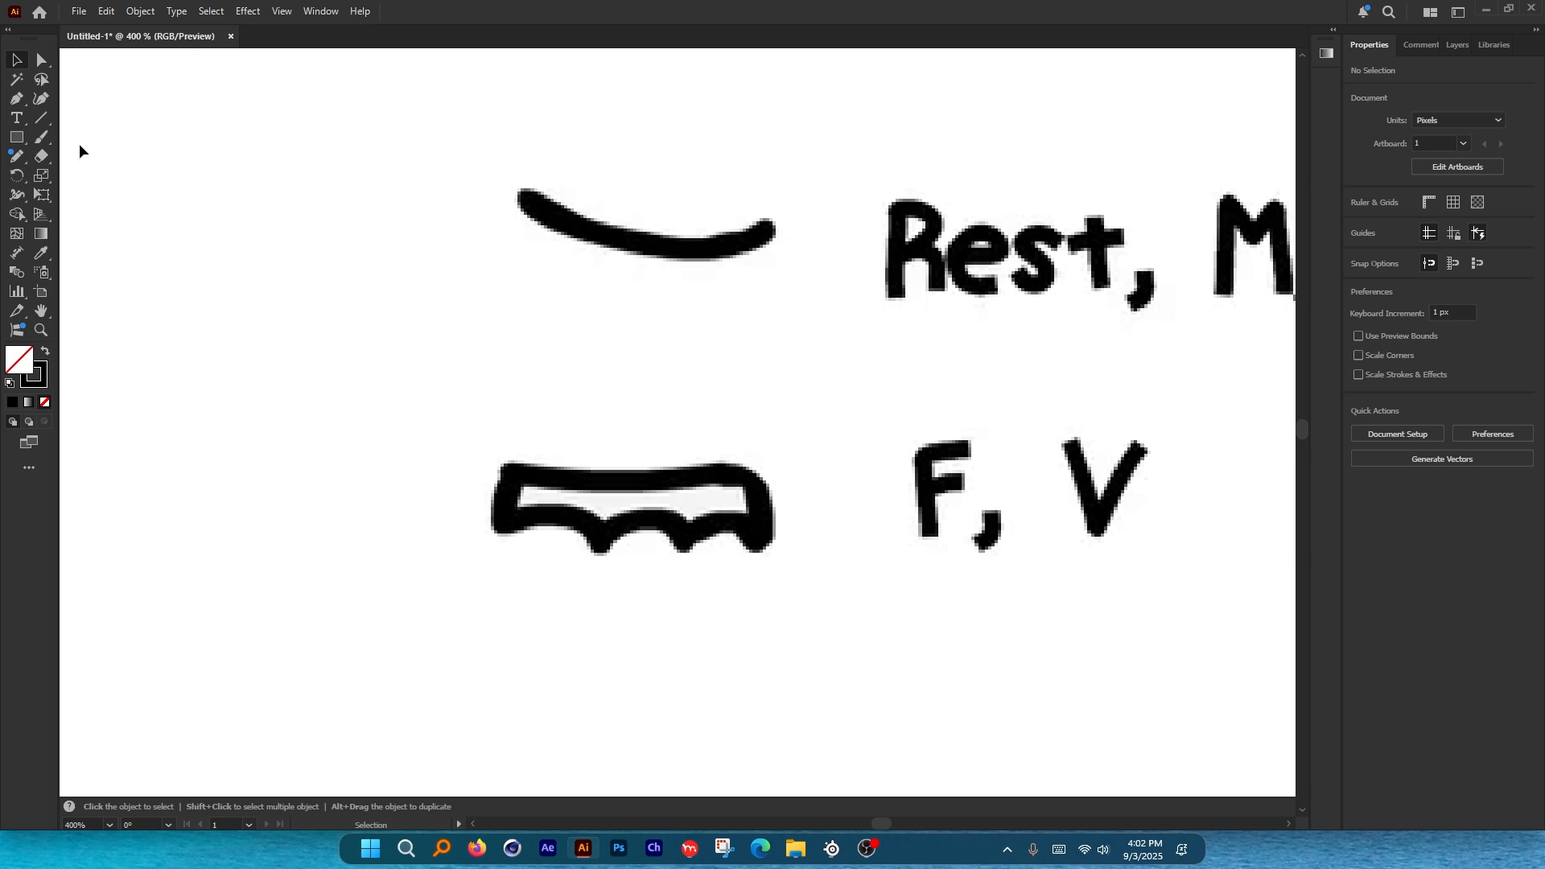
{"action": "left_click", "coordinate": [41, 99]}
{"action": "scroll", "coordinate": [602, 524], "scroll_direction": "up", "scroll_amount": 1}
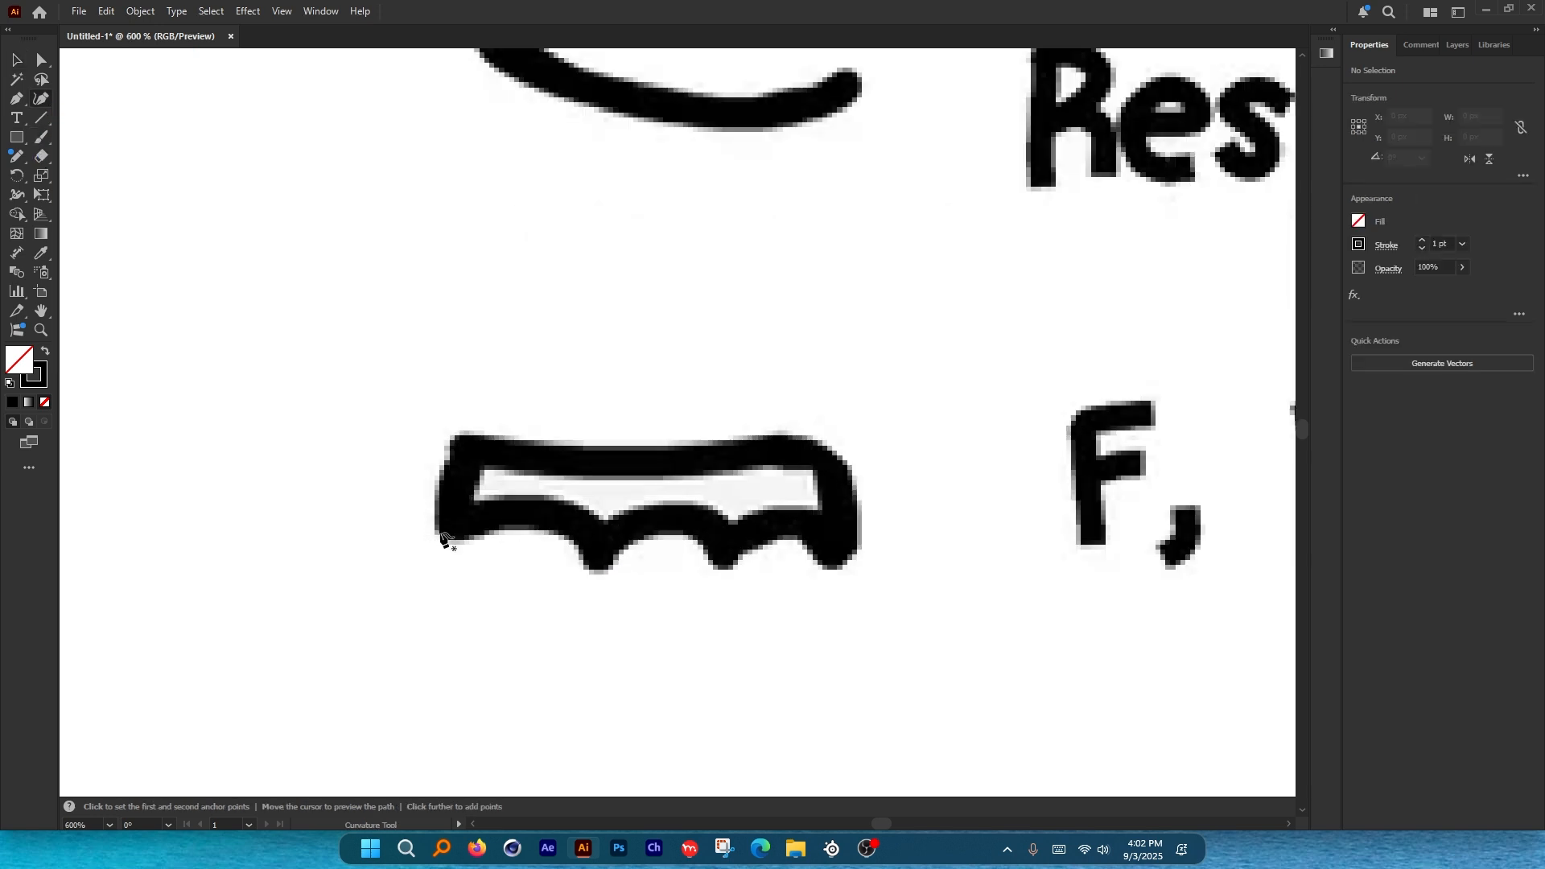
{"action": "left_click", "coordinate": [432, 524]}
{"action": "left_click", "coordinate": [442, 473]}
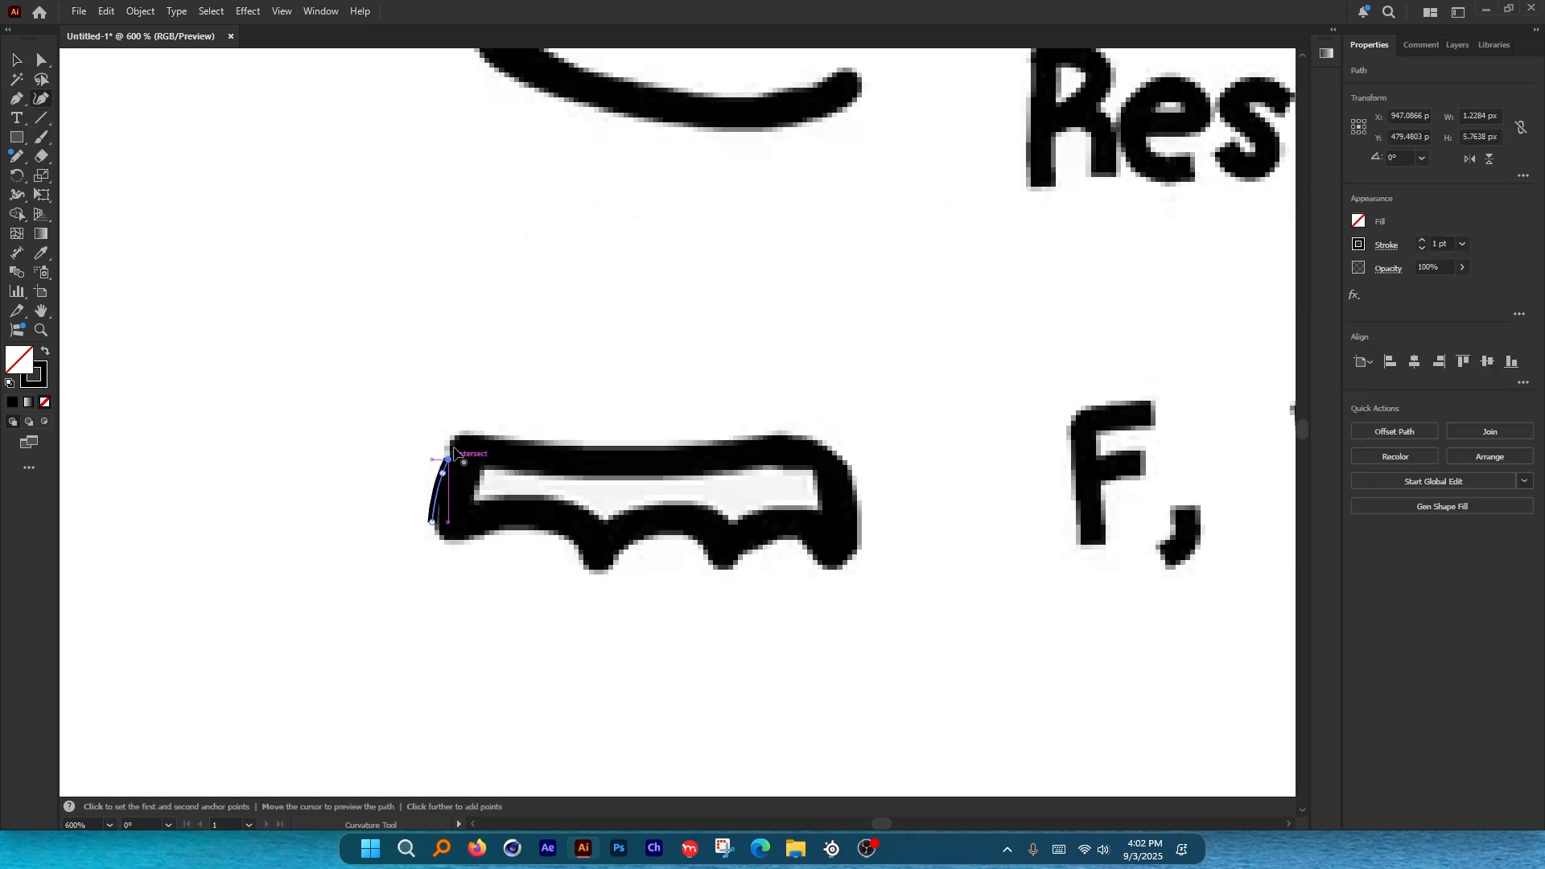
{"action": "left_click", "coordinate": [449, 459]}
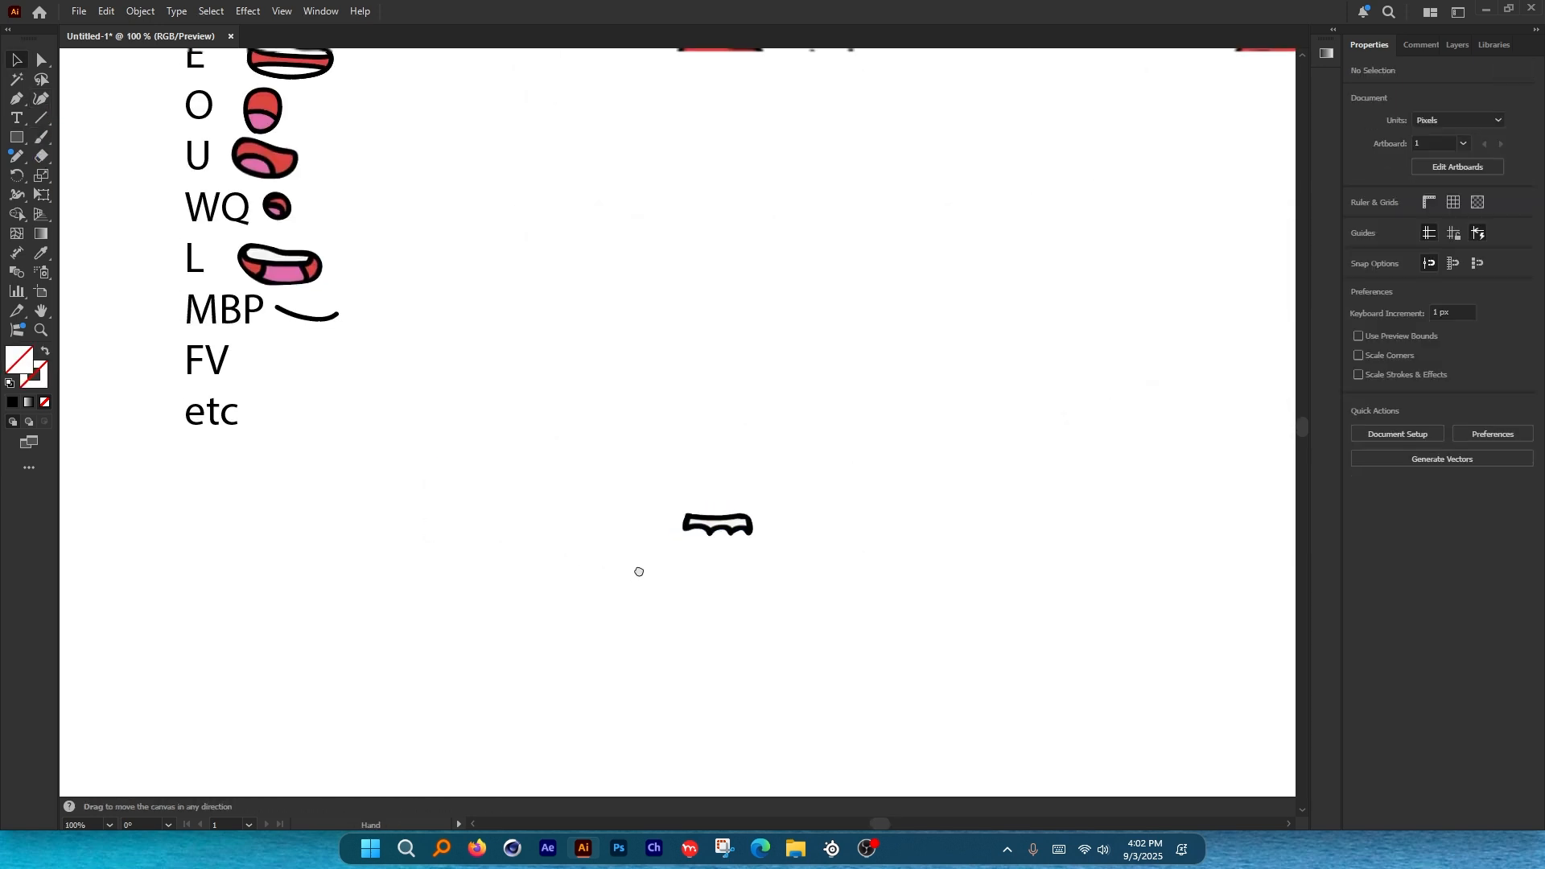
Move the traced F, V mouth beside the FV label and line it up.
{"action": "left_click_drag", "start_coordinate": [638, 572], "coordinate": [787, 599]}
{"action": "mouse_move", "coordinate": [873, 560]}
{"action": "left_mouse_down"}
{"action": "mouse_move", "coordinate": [506, 433]}
{"action": "mouse_move", "coordinate": [447, 396]}
{"action": "left_mouse_up"}
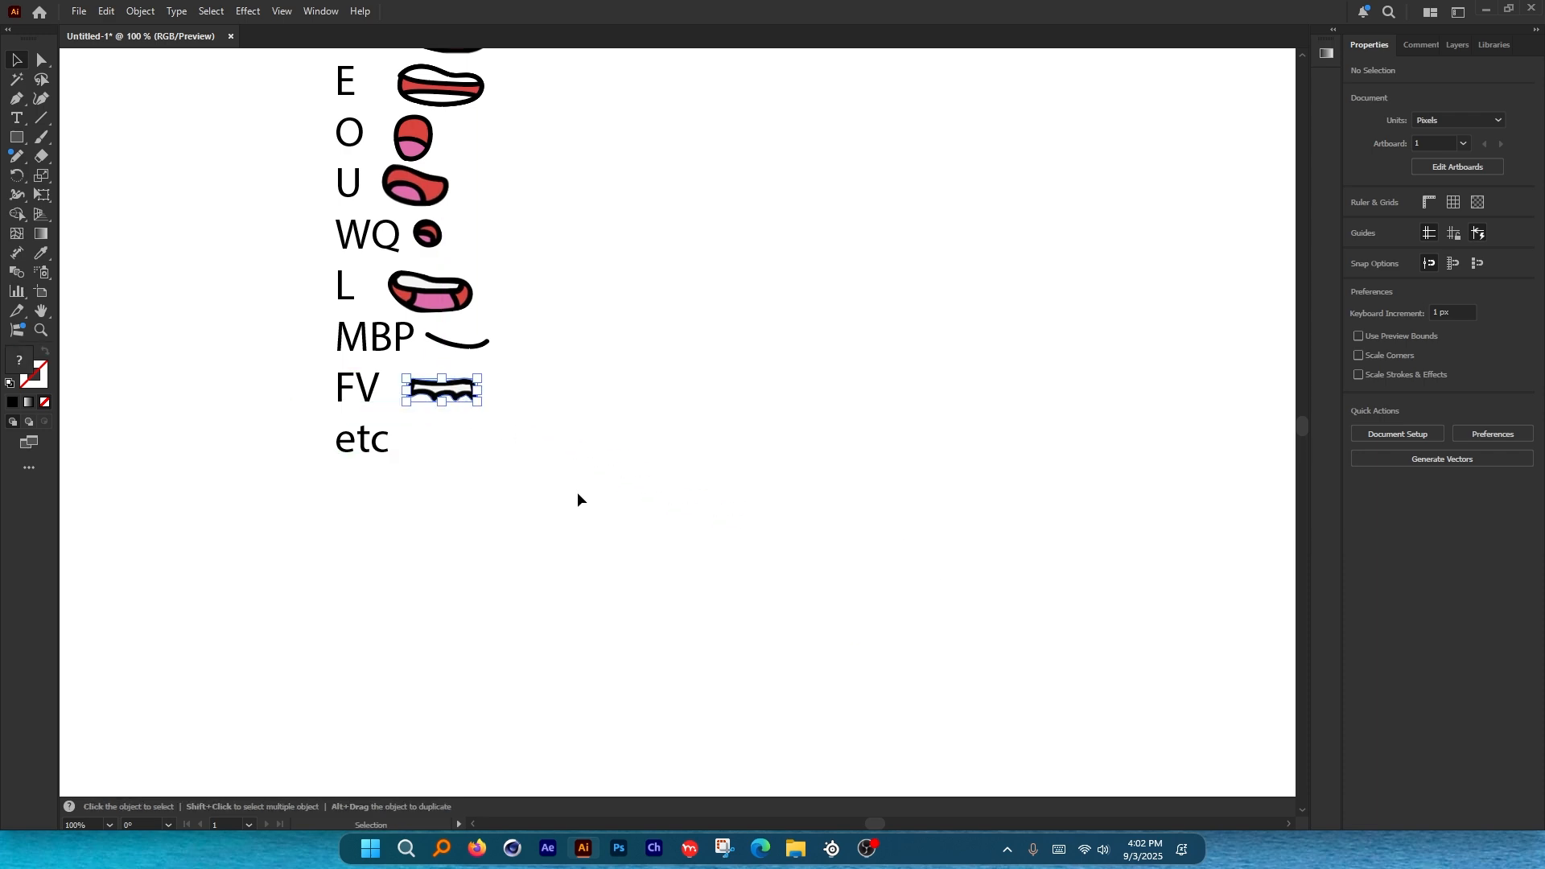
{"action": "left_click", "coordinate": [586, 527]}
{"action": "scroll", "coordinate": [589, 537], "scroll_direction": "down", "scroll_amount": 3}
{"action": "left_click_drag", "start_coordinate": [454, 544], "coordinate": [928, 497]}
{"action": "scroll", "coordinate": [300, 431], "scroll_direction": "up", "scroll_amount": 4}
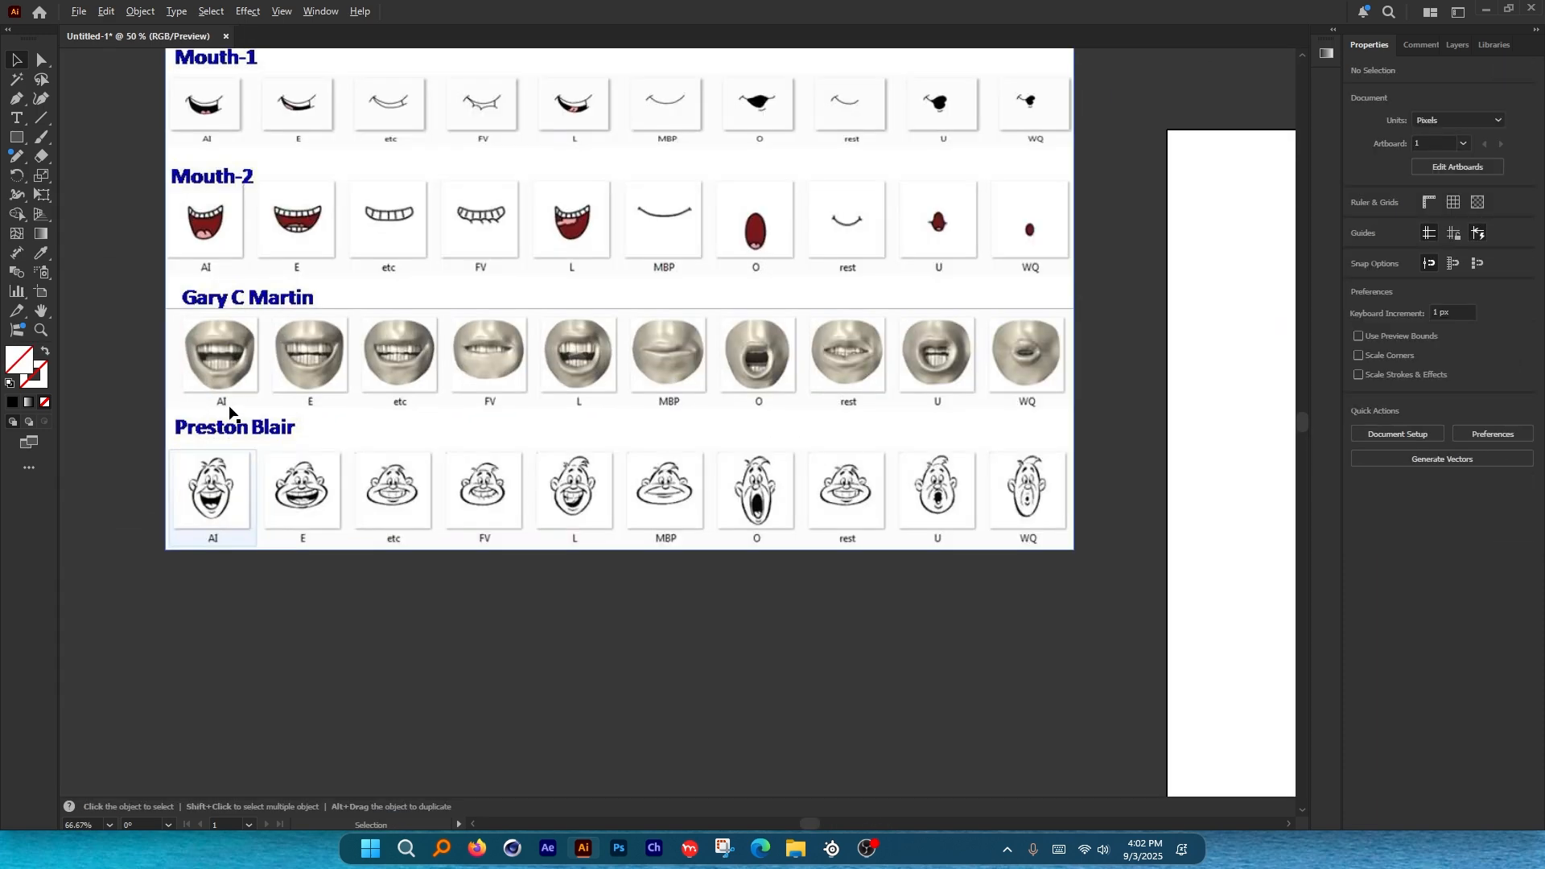
{"action": "scroll", "coordinate": [471, 462], "scroll_direction": "down", "scroll_amount": 1}
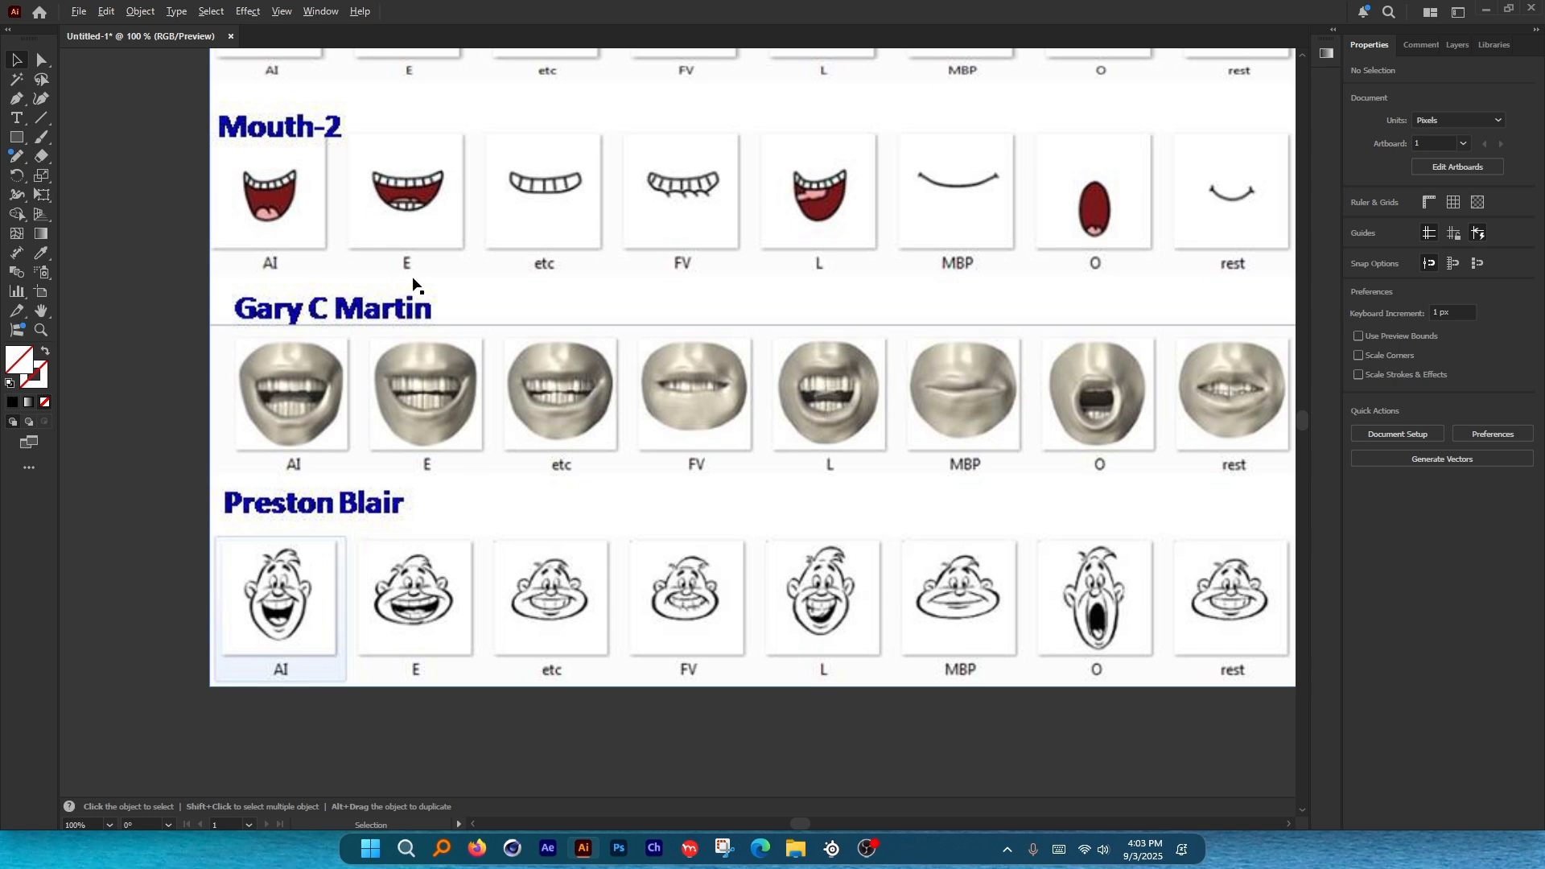
{"action": "scroll", "coordinate": [540, 493], "scroll_direction": "up", "scroll_amount": 1}
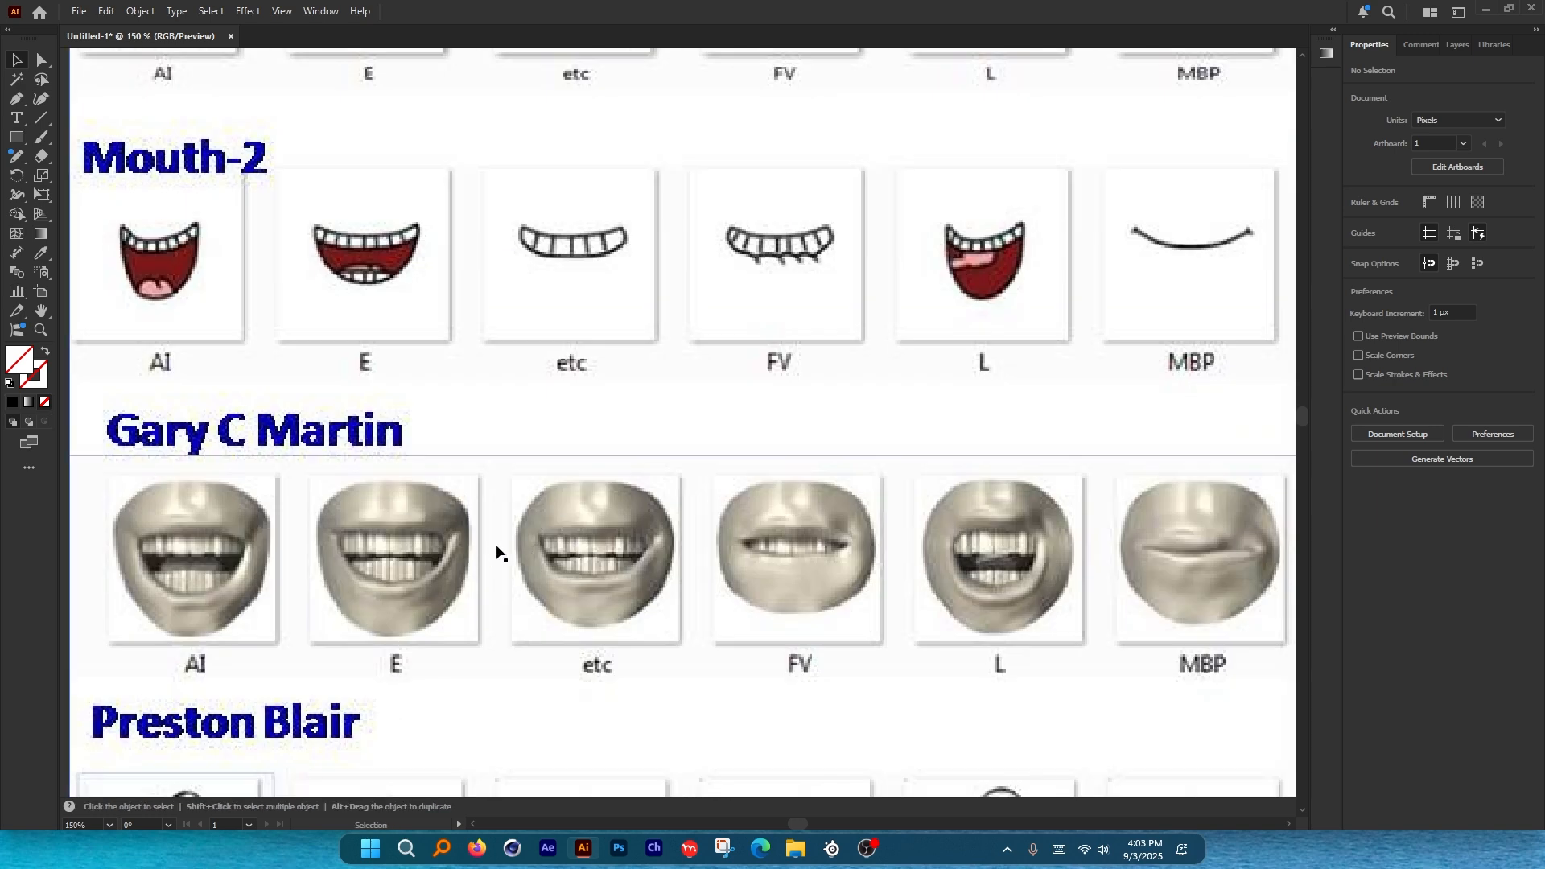
{"action": "scroll", "coordinate": [484, 379], "scroll_direction": "down", "scroll_amount": 1}
{"action": "scroll", "coordinate": [540, 485], "scroll_direction": "up", "scroll_amount": 1}
{"action": "key", "text": "ctrl+alt+g"}
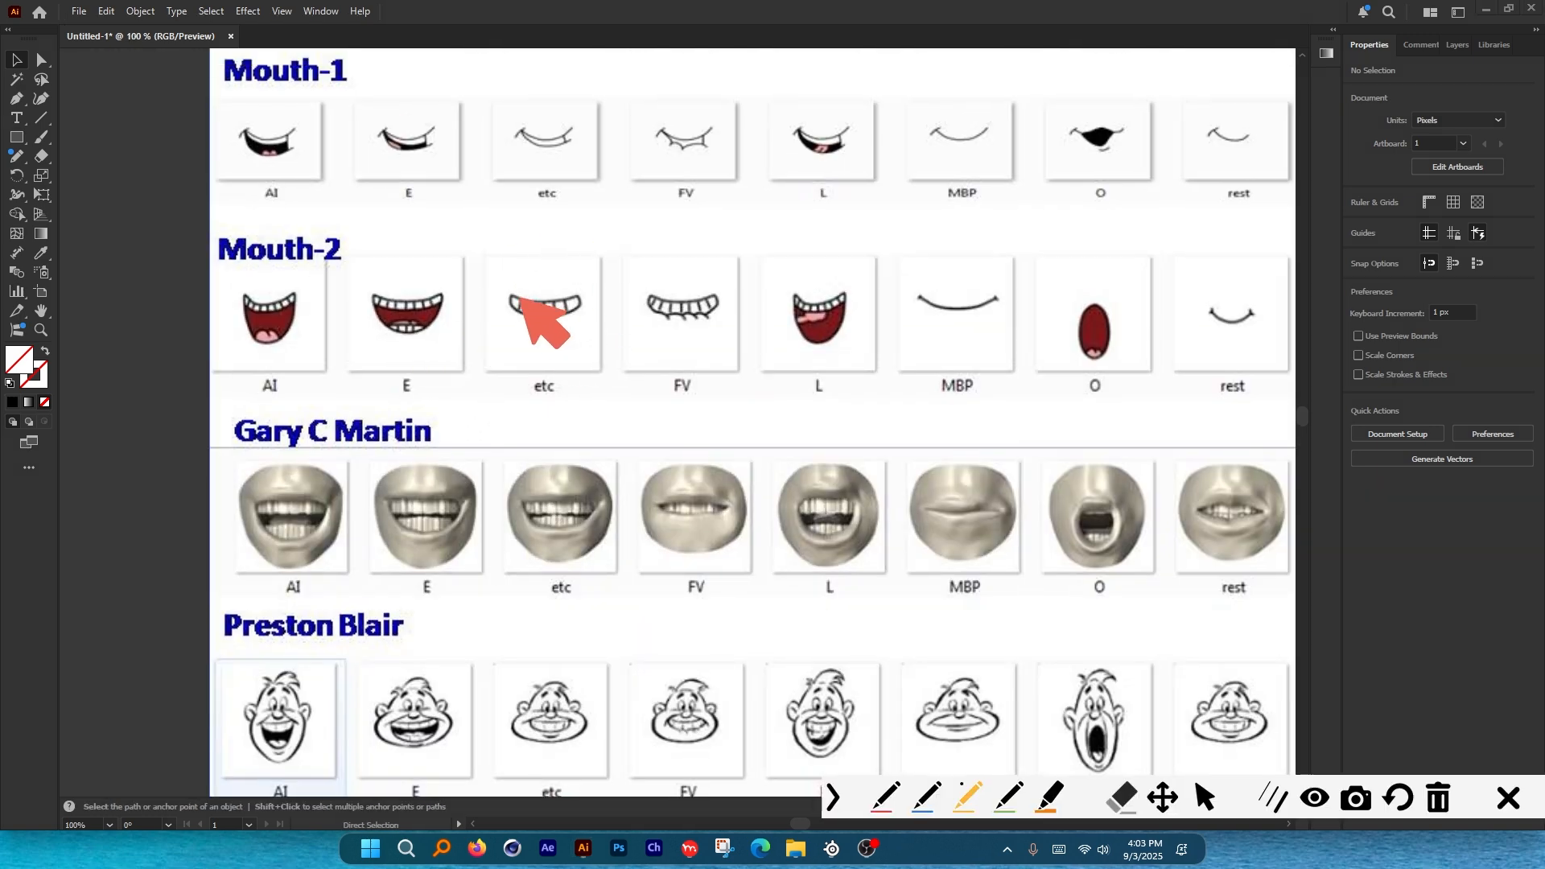
{"action": "mouse_move", "coordinate": [519, 144]}
{"action": "left_mouse_down"}
{"action": "mouse_move", "coordinate": [570, 136]}
{"action": "mouse_move", "coordinate": [558, 123]}
{"action": "left_mouse_up"}
{"action": "mouse_move", "coordinate": [564, 264]}
{"action": "left_mouse_down"}
{"action": "mouse_move", "coordinate": [502, 272]}
{"action": "mouse_move", "coordinate": [557, 283]}
{"action": "mouse_move", "coordinate": [564, 268]}
{"action": "left_mouse_up"}
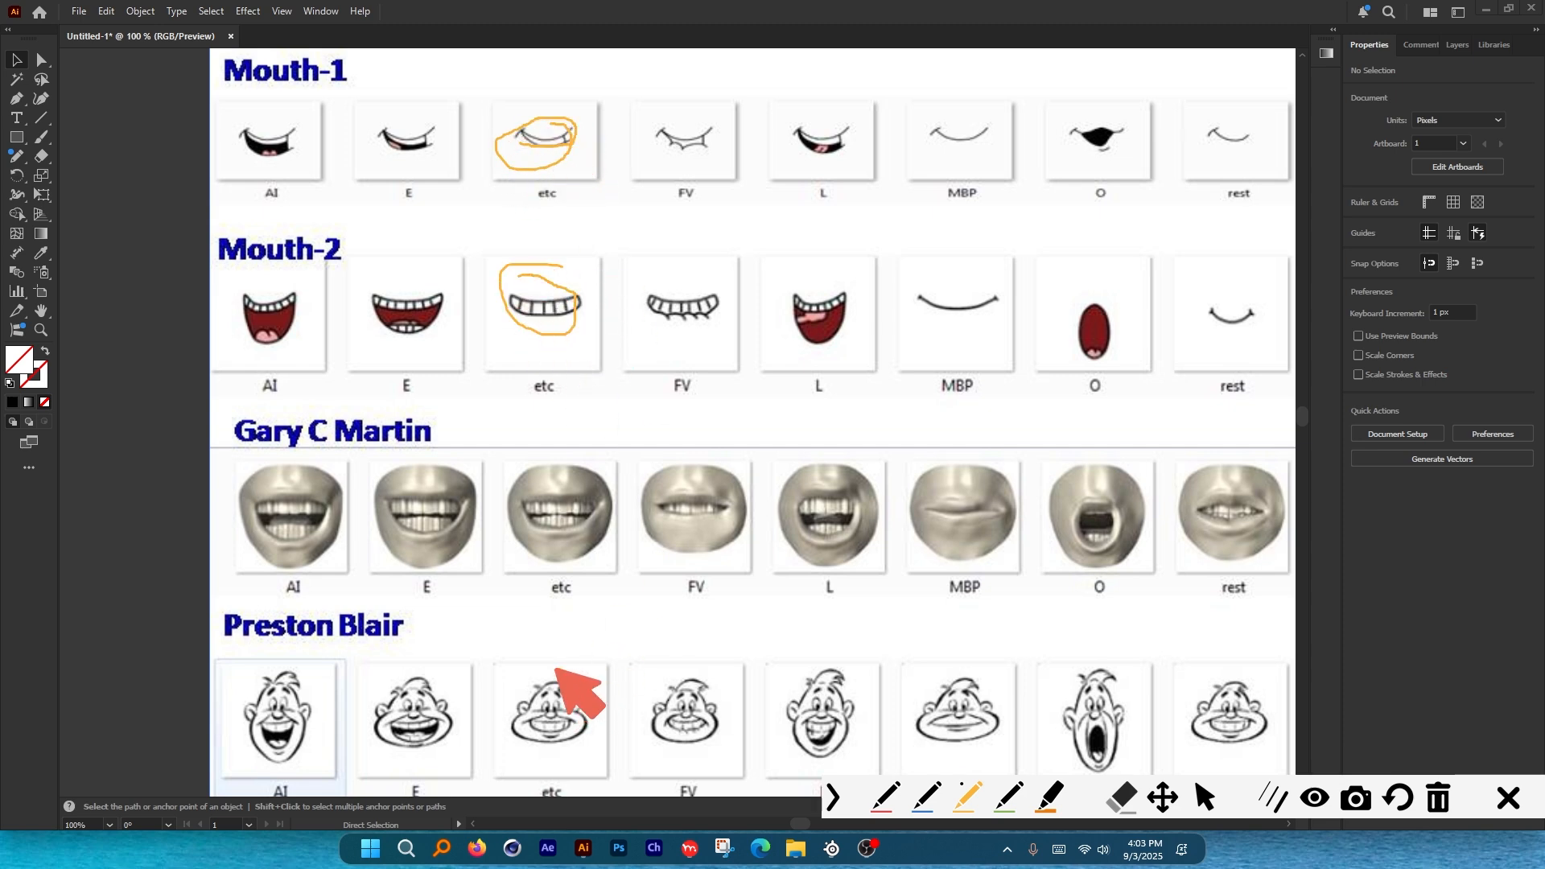
{"action": "mouse_move", "coordinate": [556, 669]}
{"action": "left_mouse_down"}
{"action": "mouse_move", "coordinate": [544, 745]}
{"action": "mouse_move", "coordinate": [552, 682]}
{"action": "left_mouse_up"}
{"action": "left_click", "coordinate": [1510, 805]}
{"action": "key", "text": "space"}
{"action": "mouse_move", "coordinate": [695, 623]}
{"action": "left_mouse_down"}
{"action": "mouse_move", "coordinate": [658, 571]}
{"action": "mouse_move", "coordinate": [657, 599]}
{"action": "left_mouse_up"}
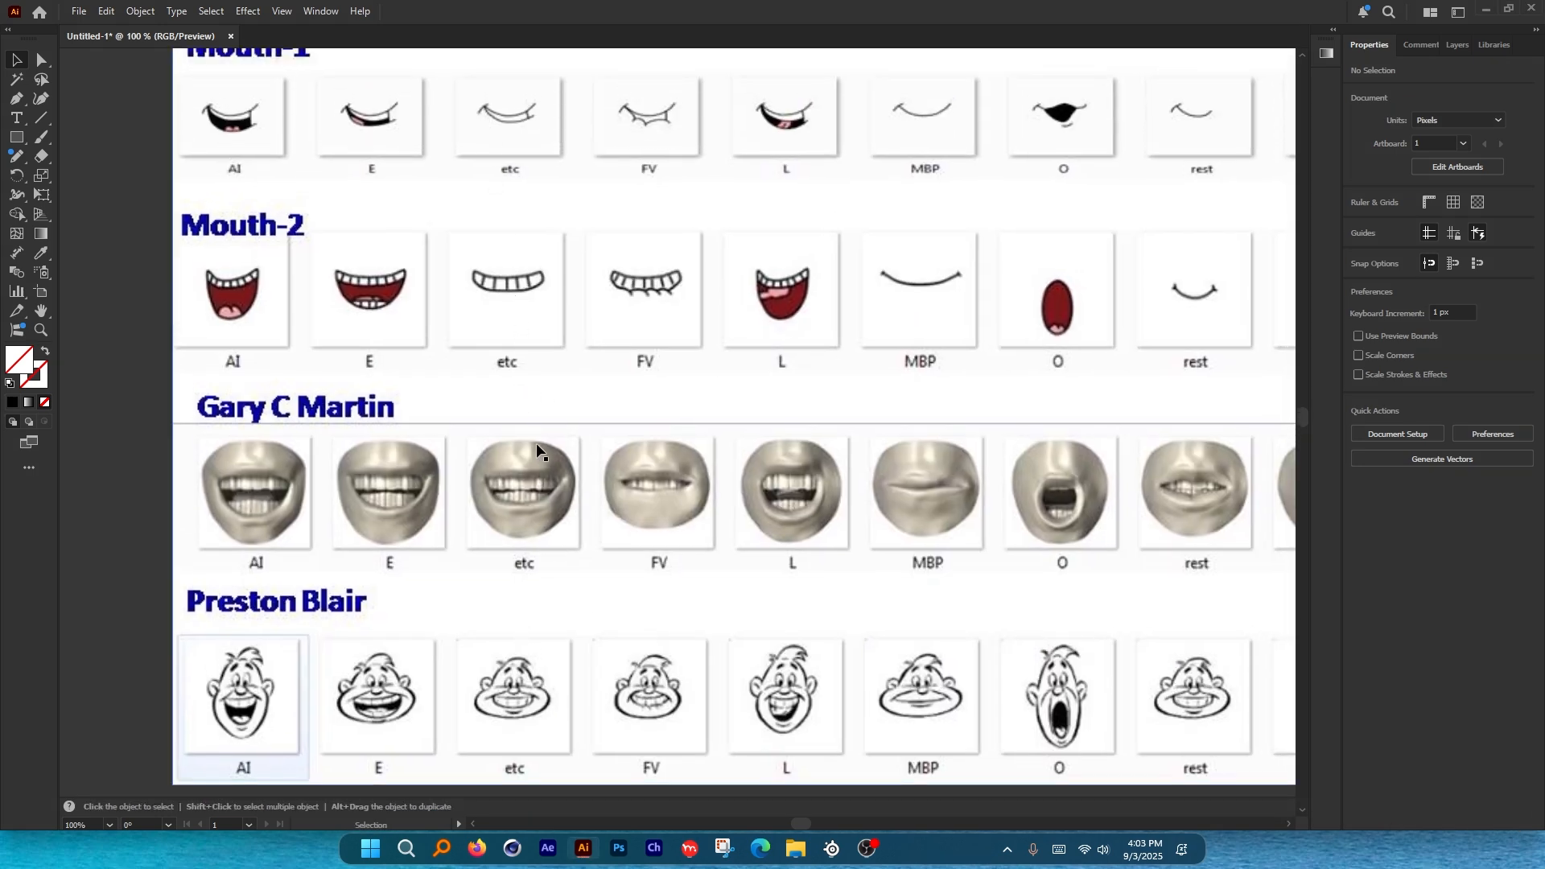
{"action": "scroll", "coordinate": [533, 494], "scroll_direction": "right", "scroll_amount": 15}
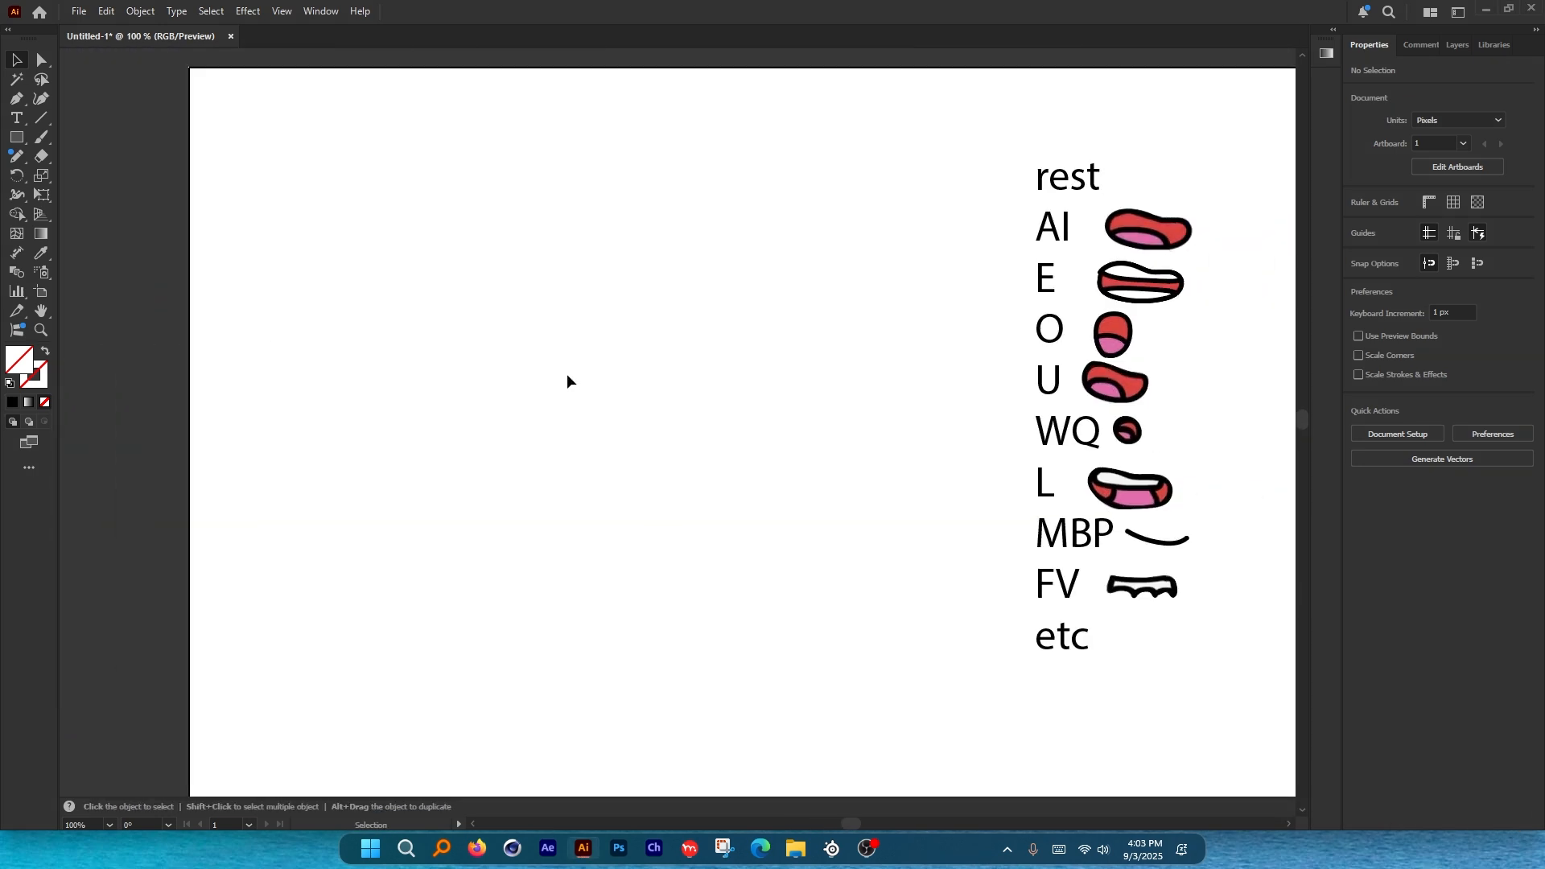
Trace the E mouth with the Curvature tool and move it beside etc.
{"action": "scroll", "coordinate": [570, 383], "scroll_direction": "down", "scroll_amount": 2}
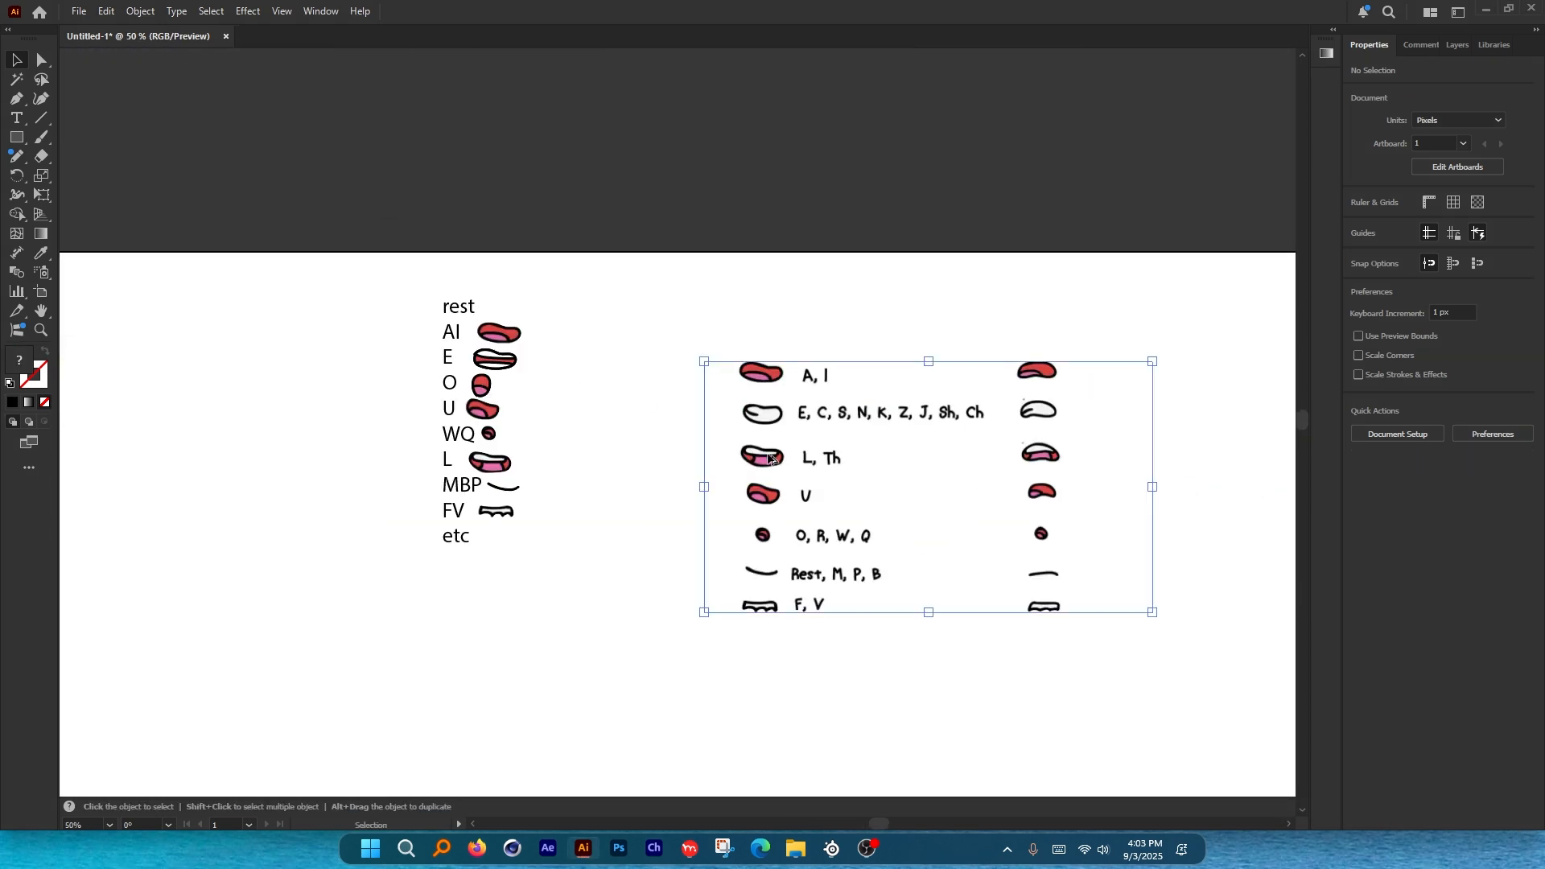
{"action": "scroll", "coordinate": [761, 417], "scroll_direction": "up", "scroll_amount": 6}
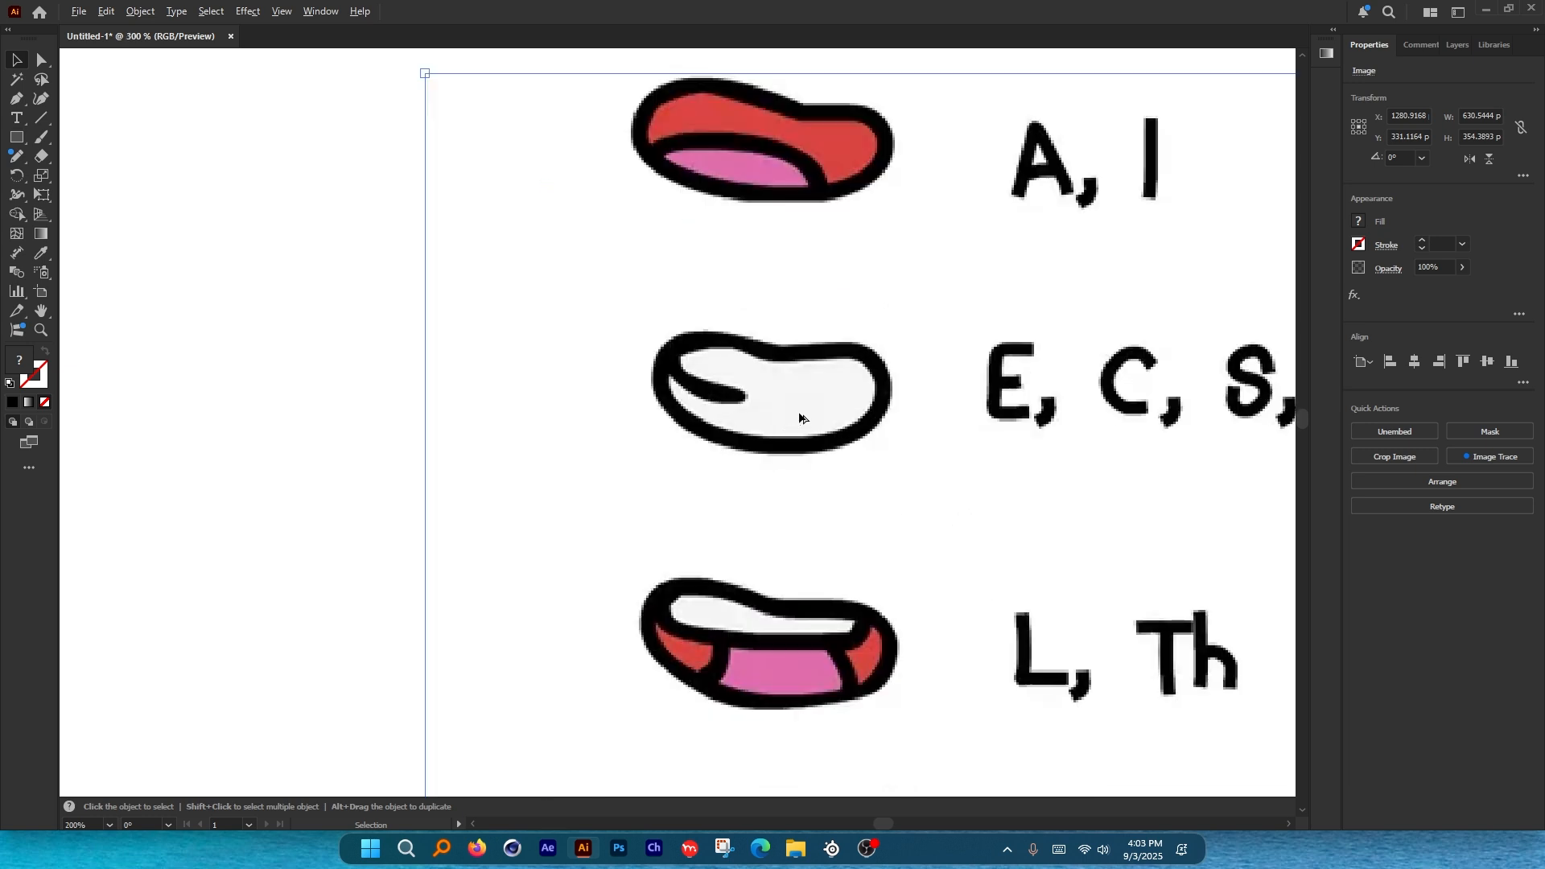
{"action": "left_click", "coordinate": [47, 99]}
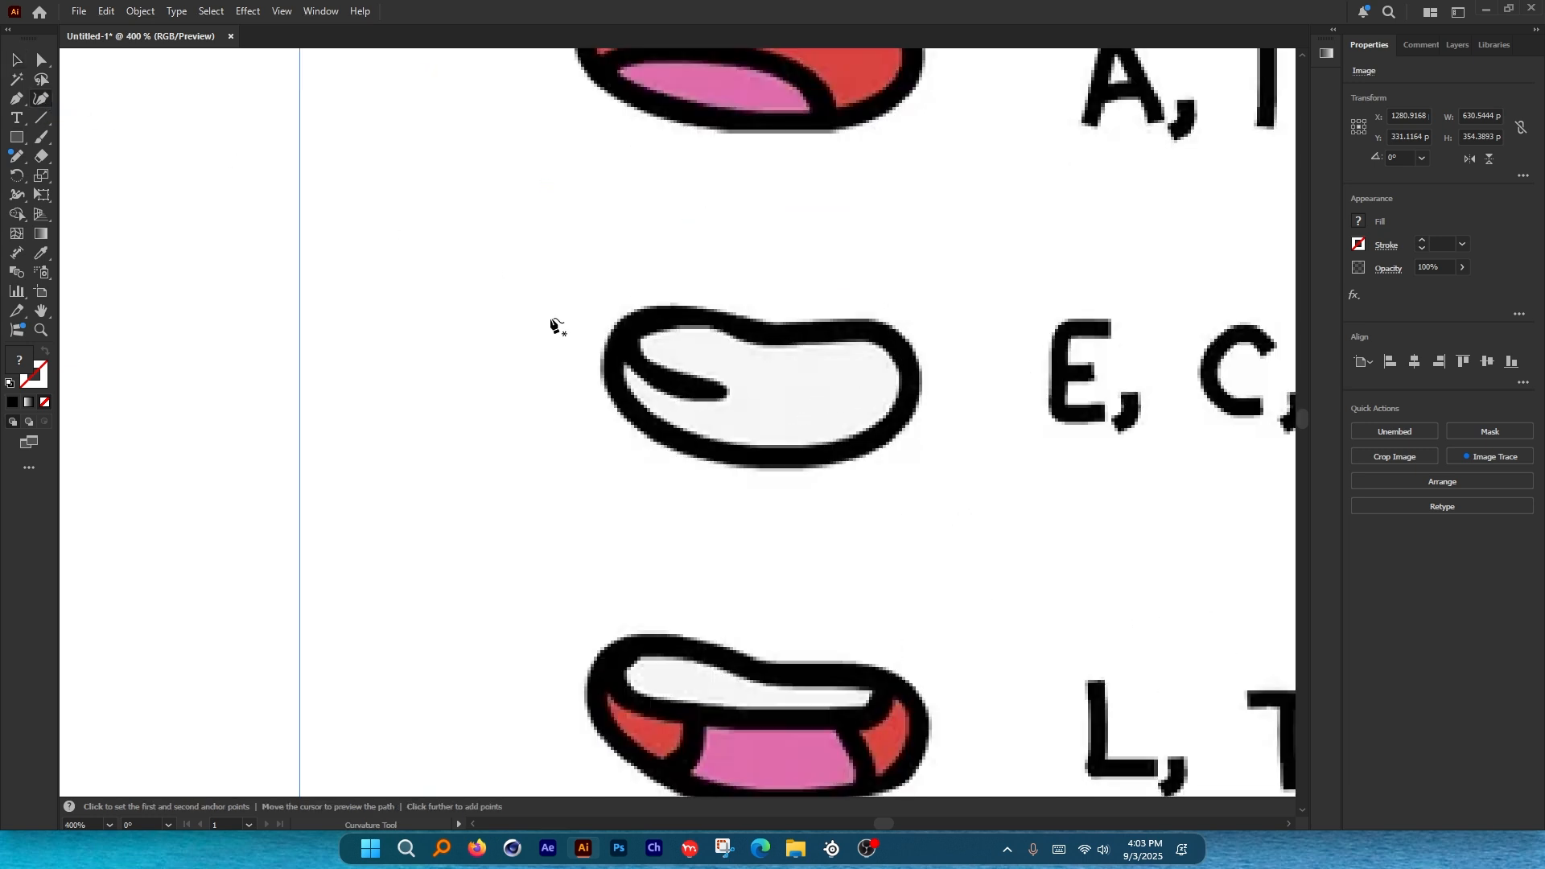
{"action": "left_click", "coordinate": [611, 326]}
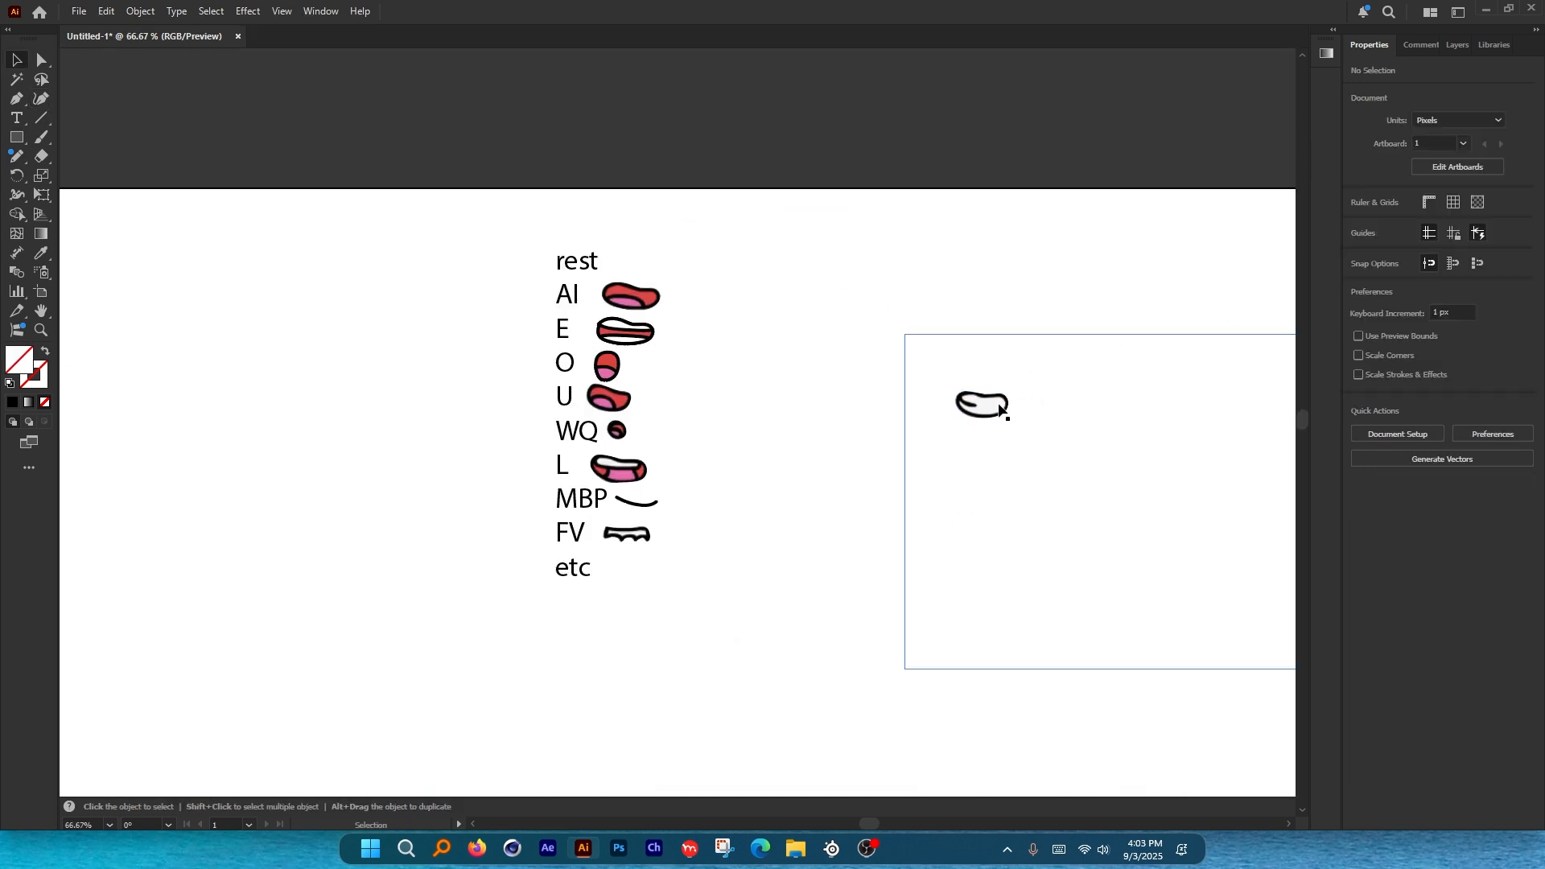
{"action": "mouse_move", "coordinate": [1002, 410]}
{"action": "left_mouse_down"}
{"action": "mouse_move", "coordinate": [636, 569]}
{"action": "mouse_move", "coordinate": [651, 569]}
{"action": "left_mouse_up"}
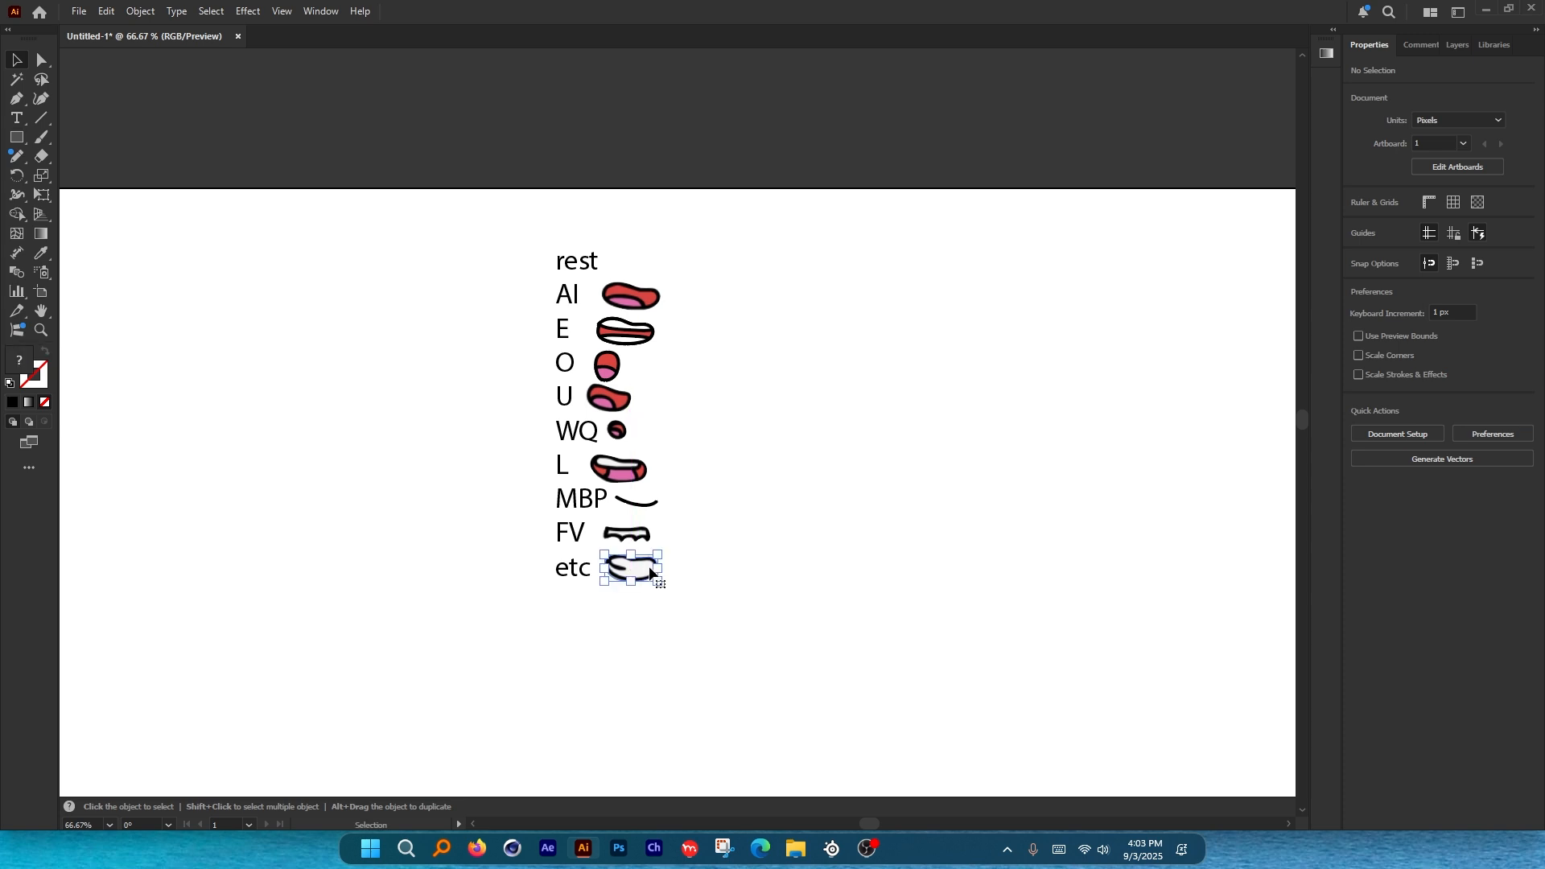
{"action": "scroll", "coordinate": [630, 592], "scroll_direction": "up", "scroll_amount": 6}
Redraw the etc mouth's inner line with the Paintbrush and group its parts.
{"action": "left_click", "coordinate": [627, 417]}
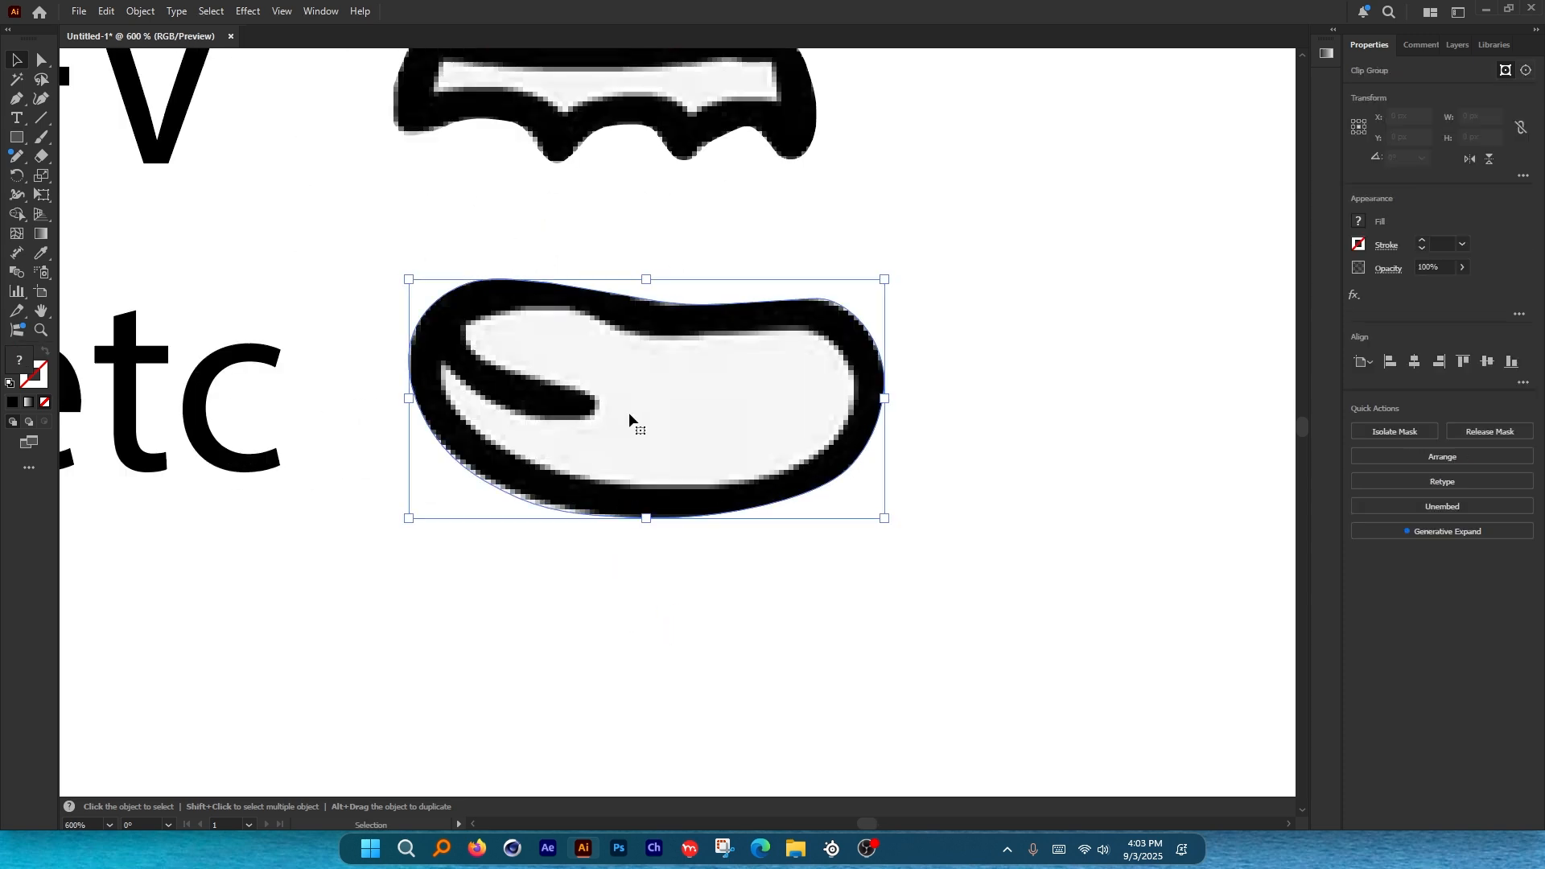
{"action": "key", "text": "b"}
{"action": "mouse_move", "coordinate": [607, 409]}
{"action": "left_mouse_down"}
{"action": "mouse_move", "coordinate": [552, 403]}
{"action": "mouse_move", "coordinate": [786, 403]}
{"action": "mouse_move", "coordinate": [872, 367]}
{"action": "left_mouse_up"}
{"action": "key", "text": "v"}
{"action": "scroll", "coordinate": [636, 521], "scroll_direction": "down", "scroll_amount": 3}
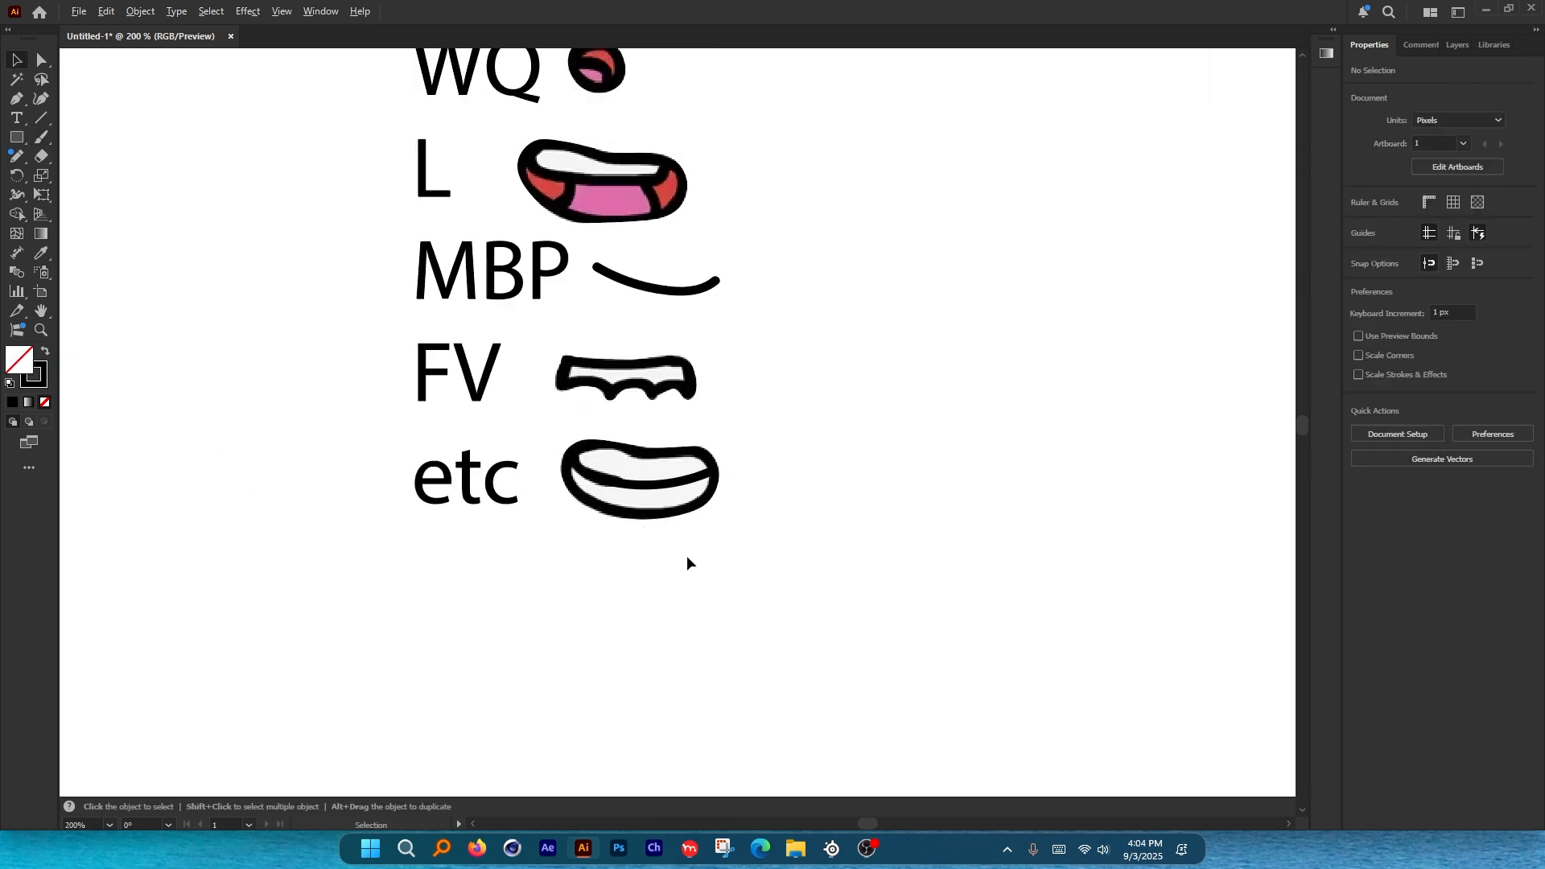
{"action": "left_click_drag", "start_coordinate": [690, 542], "coordinate": [647, 445]}
{"action": "key", "text": "ctrl+g"}
Copy the E mouth beside the rest label and delete its two white shapes.
{"action": "left_click", "coordinate": [826, 568]}
{"action": "scroll", "coordinate": [630, 583], "scroll_direction": "down", "scroll_amount": 3}
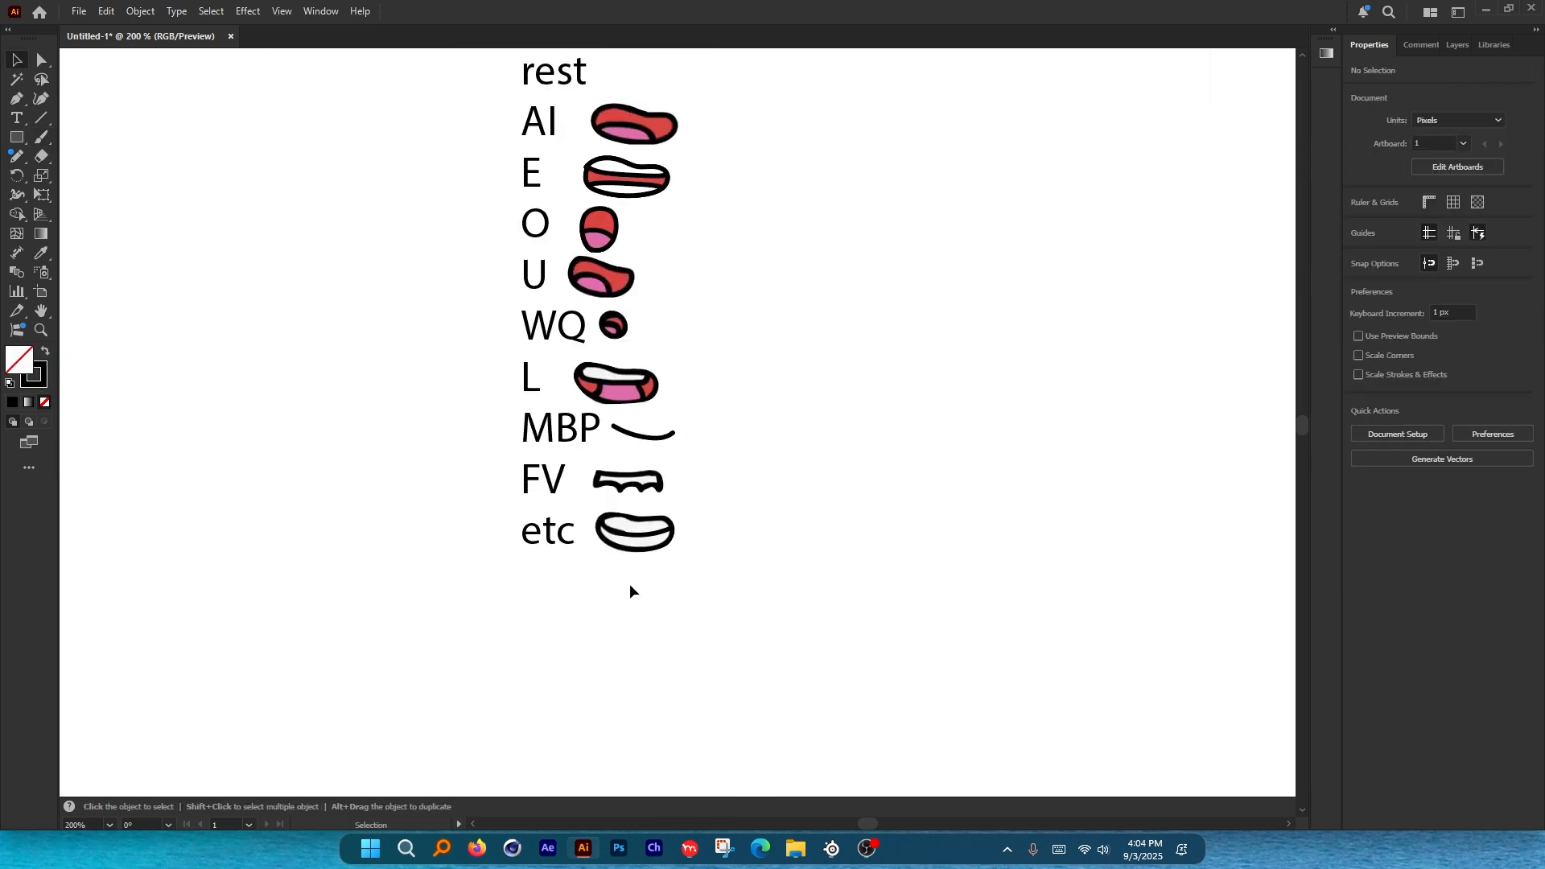
{"action": "scroll", "coordinate": [634, 212], "scroll_direction": "up", "scroll_amount": 3}
{"action": "left_click_drag", "start_coordinate": [699, 507], "coordinate": [729, 258]}
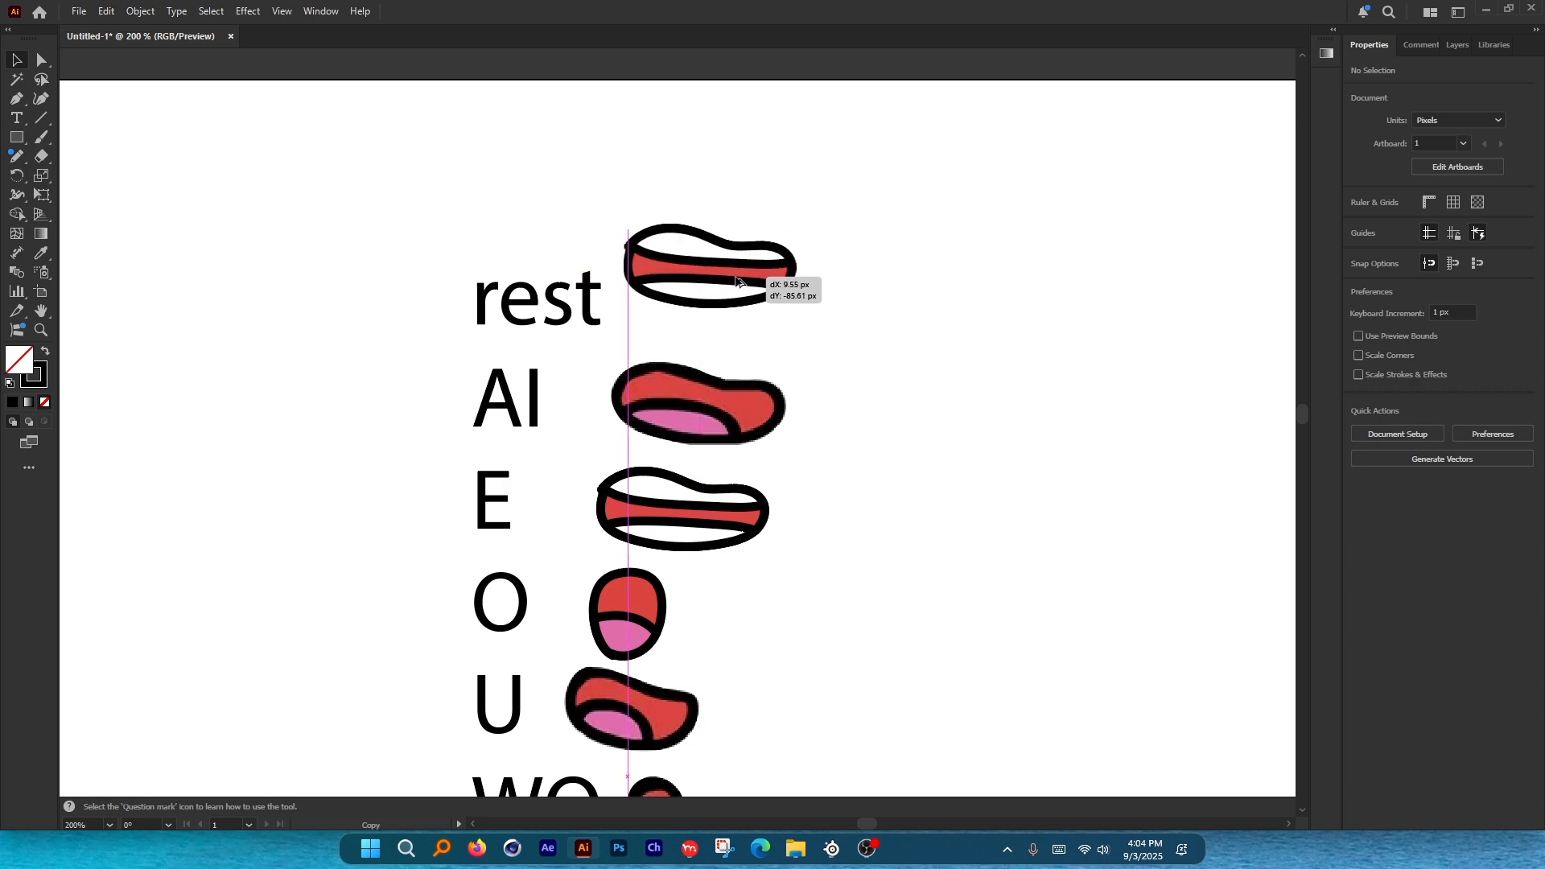
{"action": "scroll", "coordinate": [728, 257], "scroll_direction": "up", "scroll_amount": 2}
{"action": "left_click", "coordinate": [736, 184]}
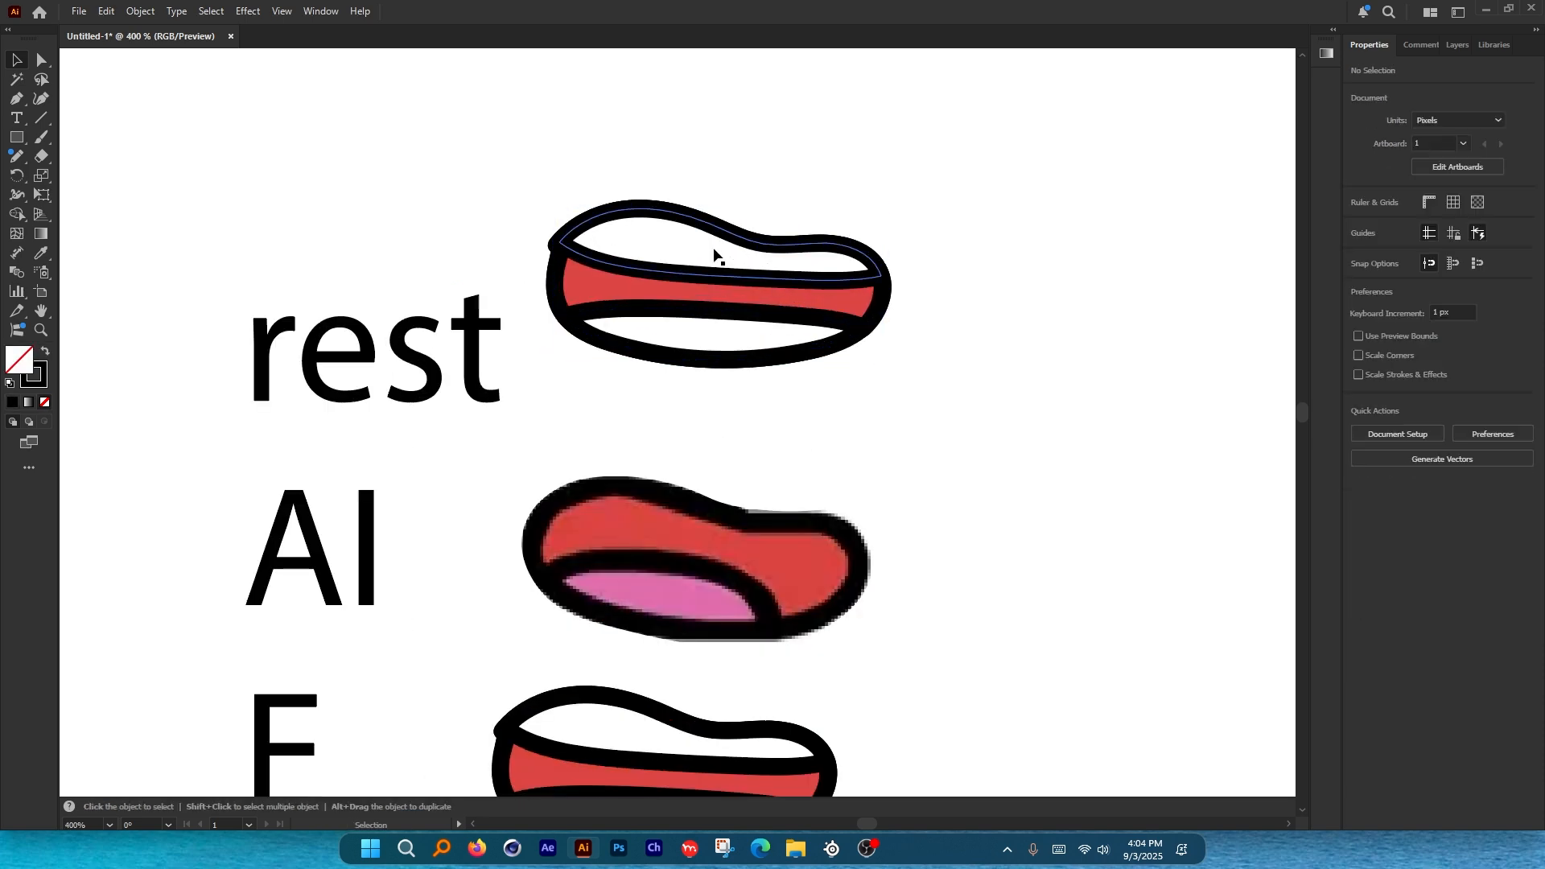
{"action": "left_click", "coordinate": [714, 255]}
{"action": "key", "text": "Delete"}
{"action": "left_click", "coordinate": [722, 328]}
{"action": "key", "text": "Delete"}
Paste a vertically squashed copy of the red shape in front and align it.
{"action": "left_click", "coordinate": [730, 287]}
{"action": "key", "text": "ctrl+c"}
{"action": "key", "text": "ctrl+f"}
{"action": "scroll", "coordinate": [706, 265], "scroll_direction": "down", "scroll_amount": 3}
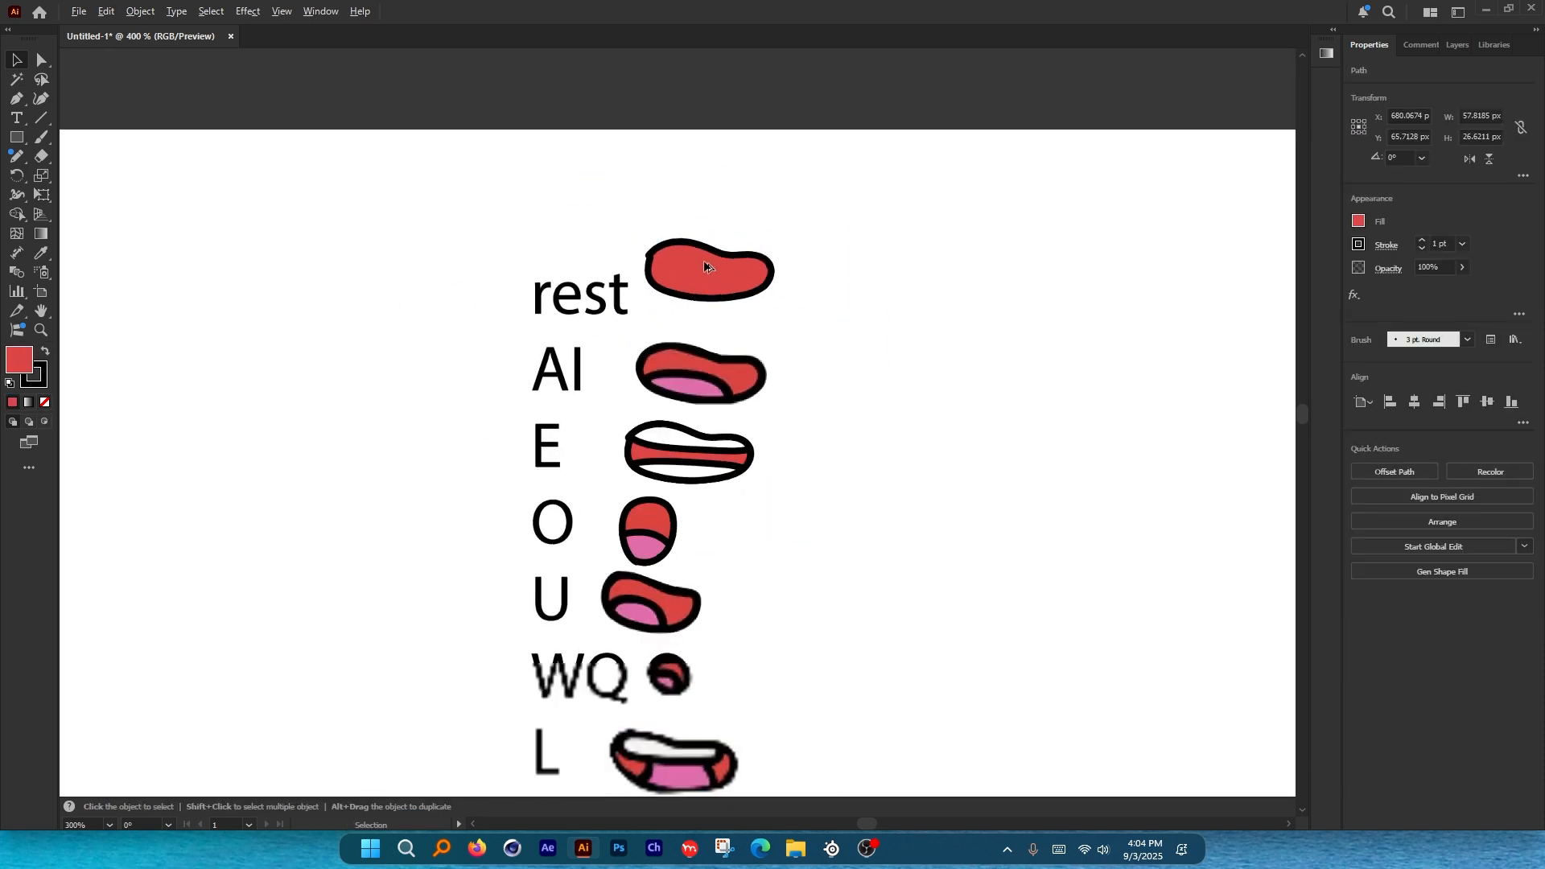
{"action": "scroll", "coordinate": [706, 264], "scroll_direction": "up", "scroll_amount": 3}
{"action": "left_click_drag", "start_coordinate": [721, 212], "coordinate": [720, 241]}
{"action": "left_click", "coordinate": [742, 186]}
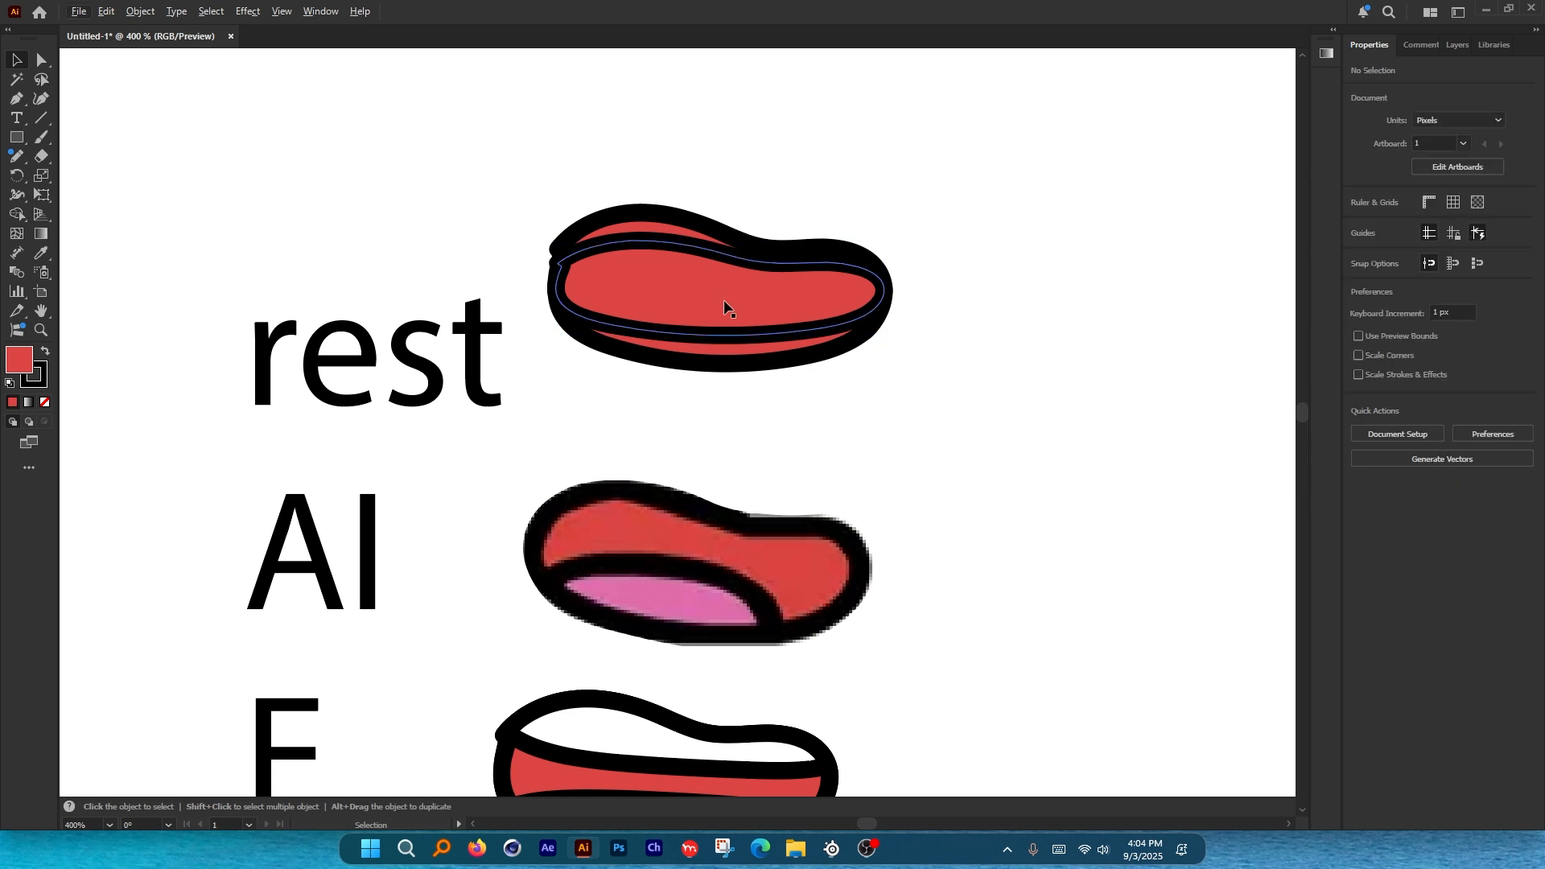
{"action": "left_click_drag", "start_coordinate": [725, 304], "coordinate": [731, 183]}
Brush a black outline around the rest mouth and move it into place.
{"action": "mouse_move", "coordinate": [644, 310]}
{"action": "left_mouse_down"}
{"action": "mouse_move", "coordinate": [870, 311]}
{"action": "mouse_move", "coordinate": [785, 356]}
{"action": "mouse_move", "coordinate": [656, 346]}
{"action": "mouse_move", "coordinate": [645, 309]}
{"action": "left_mouse_up"}
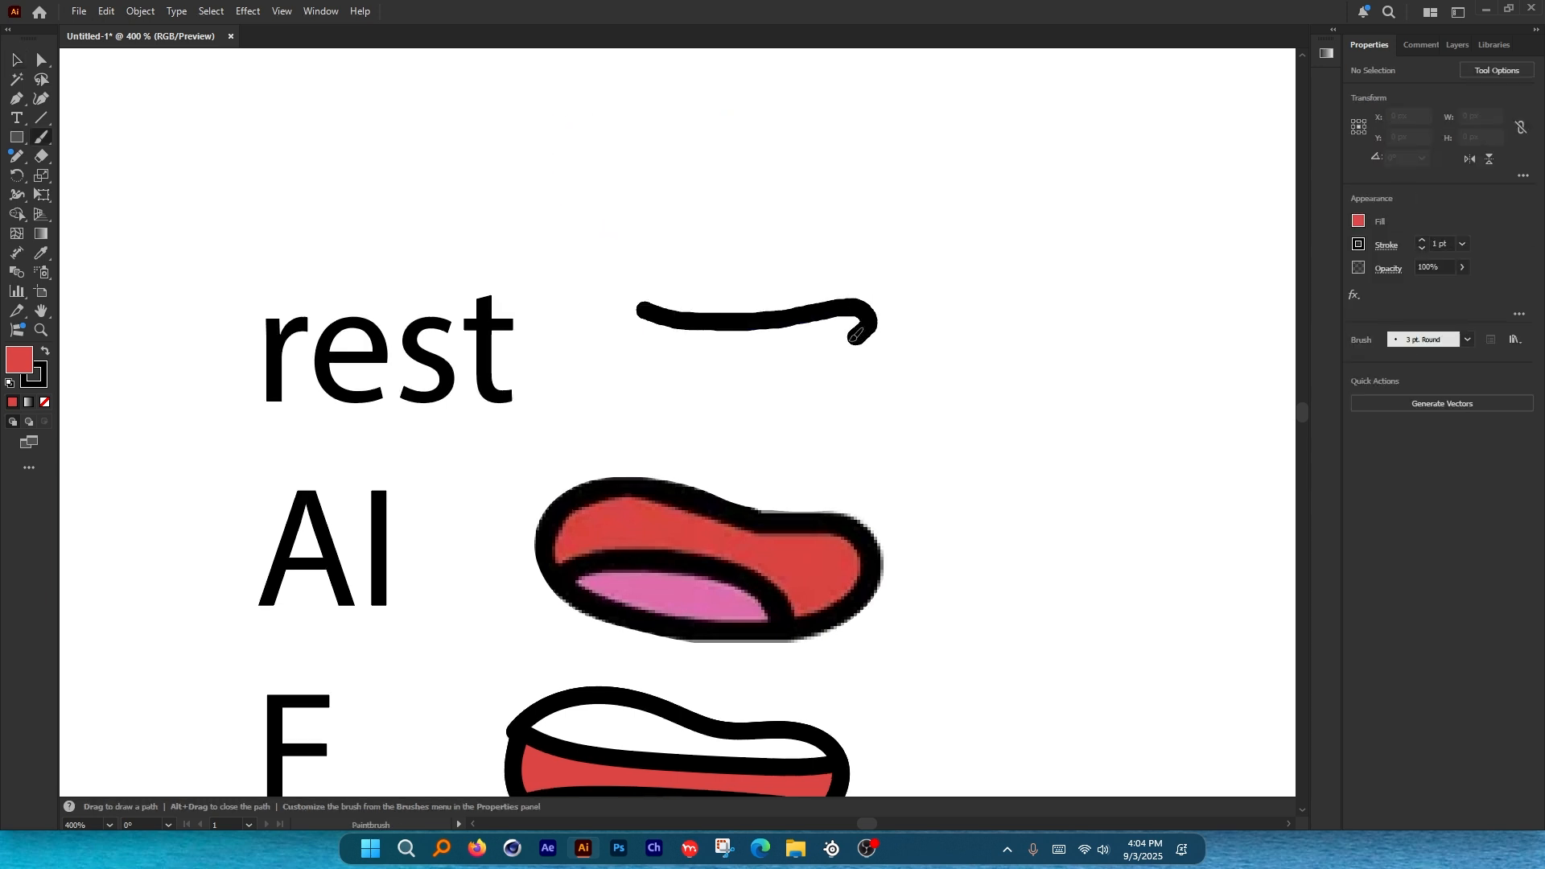
{"action": "key", "text": "v"}
{"action": "scroll", "coordinate": [700, 247], "scroll_direction": "down", "scroll_amount": 6}
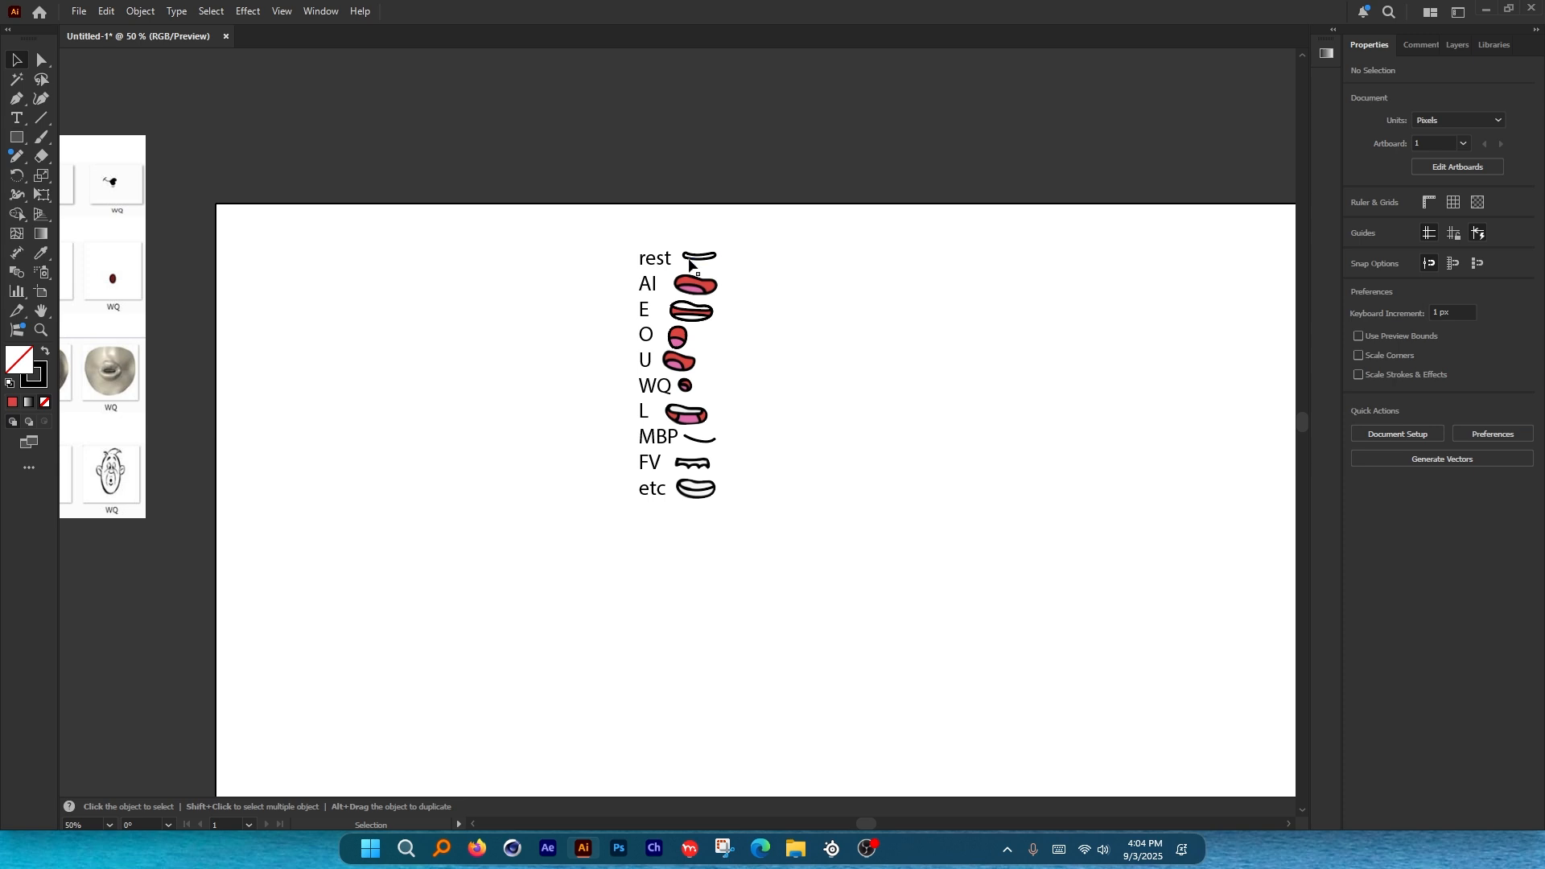
{"action": "scroll", "coordinate": [692, 259], "scroll_direction": "up", "scroll_amount": 8}
{"action": "left_click_drag", "start_coordinate": [726, 264], "coordinate": [675, 313]}
{"action": "scroll", "coordinate": [653, 296], "scroll_direction": "down", "scroll_amount": 4}
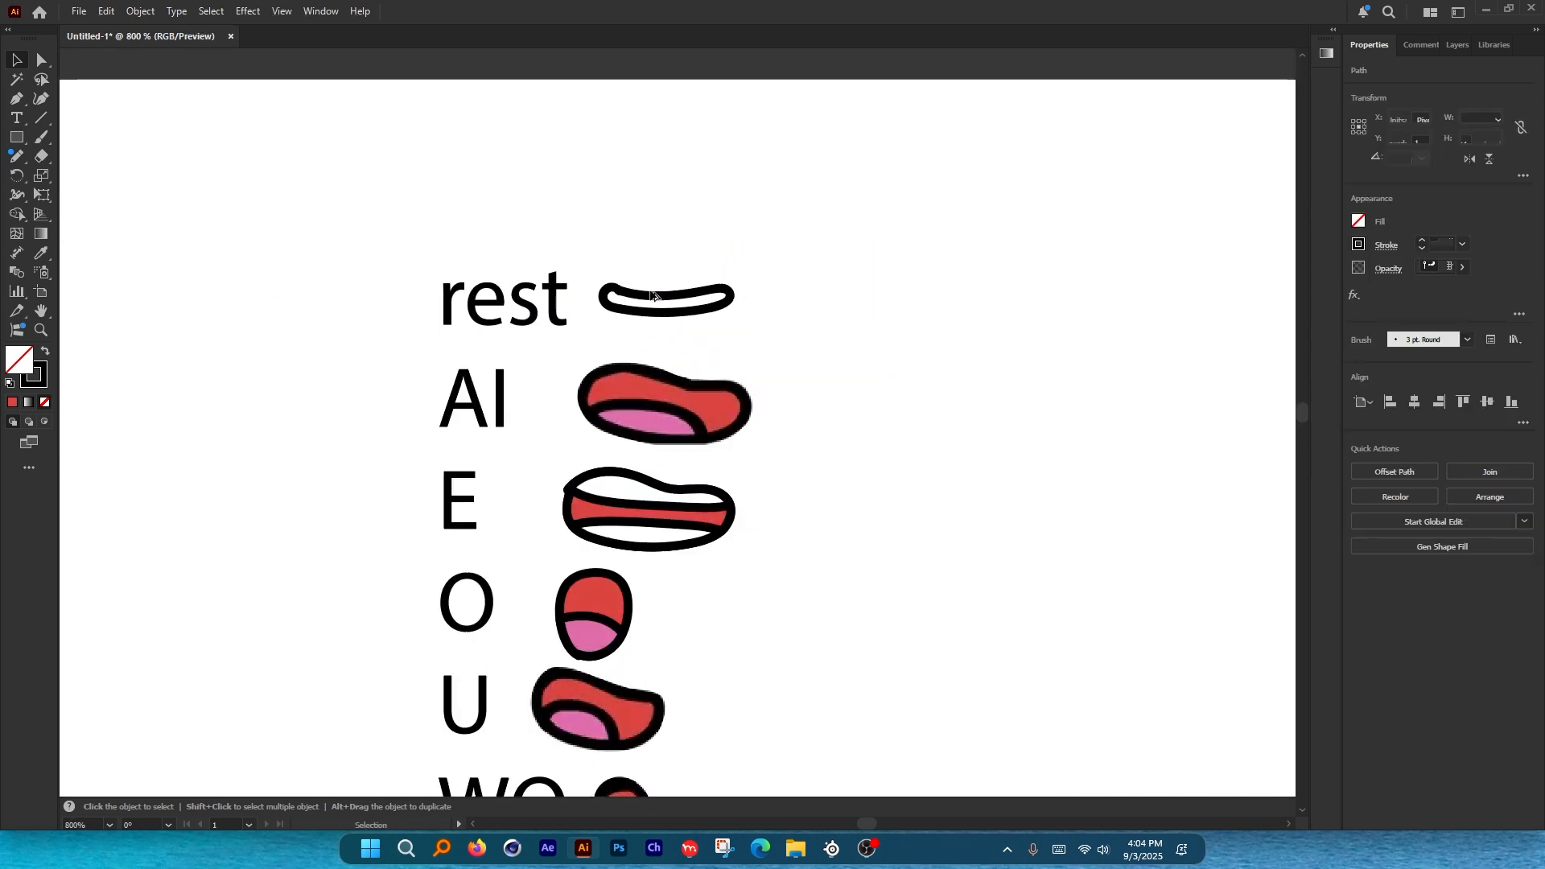
Give the rest mouth the AI mouth's red fill and nudge it into position.
{"action": "key", "text": "i"}
{"action": "left_click", "coordinate": [636, 381]}
{"action": "key", "text": "v"}
{"action": "left_click", "coordinate": [666, 198]}
{"action": "scroll", "coordinate": [666, 199], "scroll_direction": "down", "scroll_amount": 3}
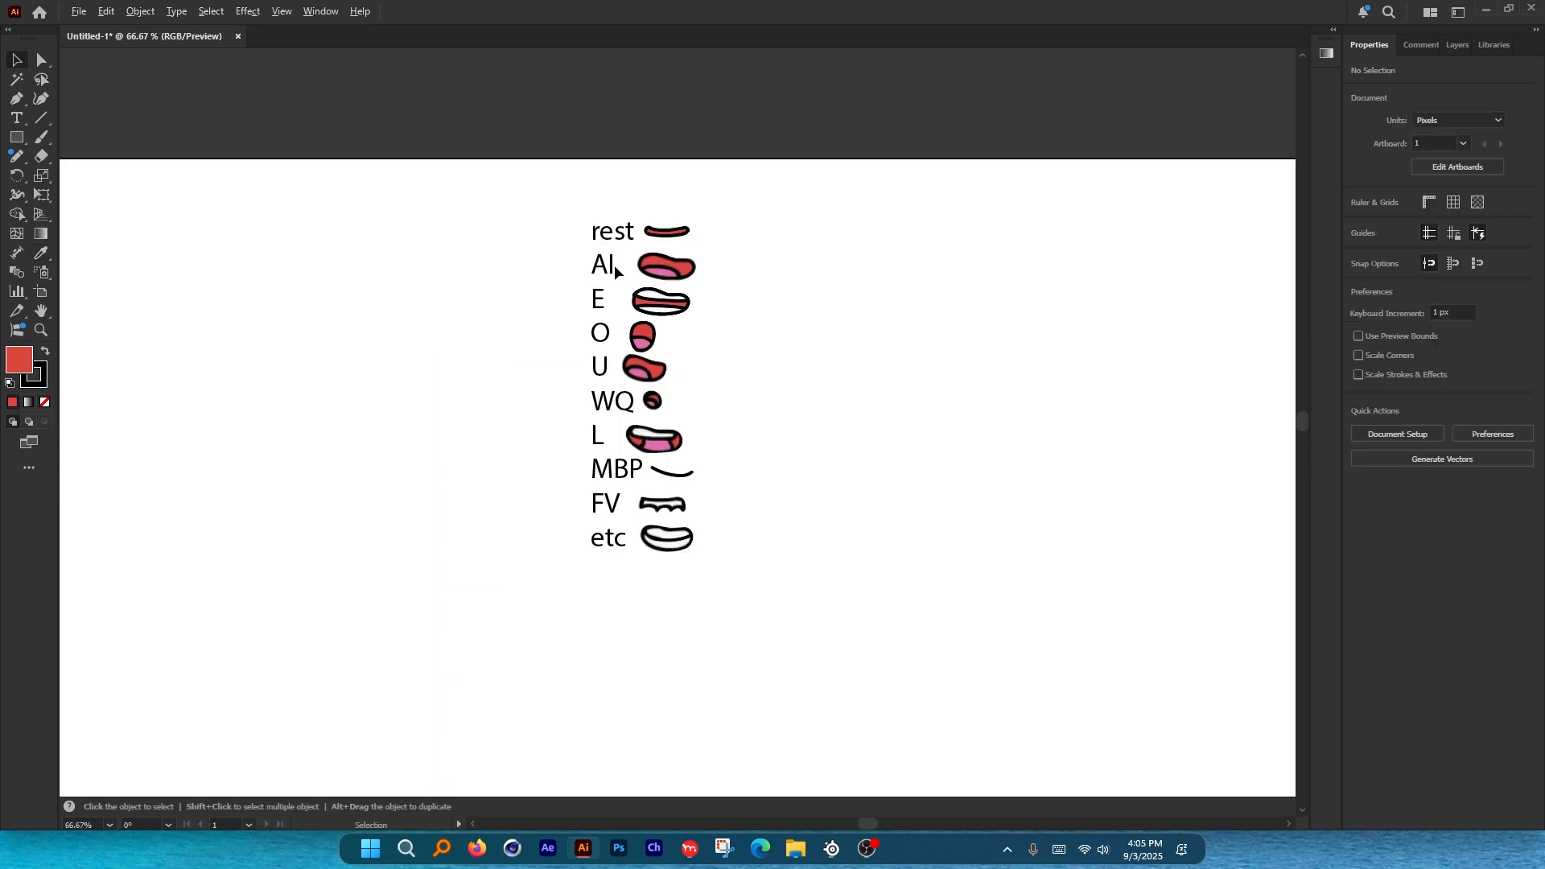
{"action": "scroll", "coordinate": [639, 228], "scroll_direction": "up", "scroll_amount": 3}
{"action": "left_click_drag", "start_coordinate": [710, 246], "coordinate": [710, 240]}
{"action": "left_click", "coordinate": [591, 152]}
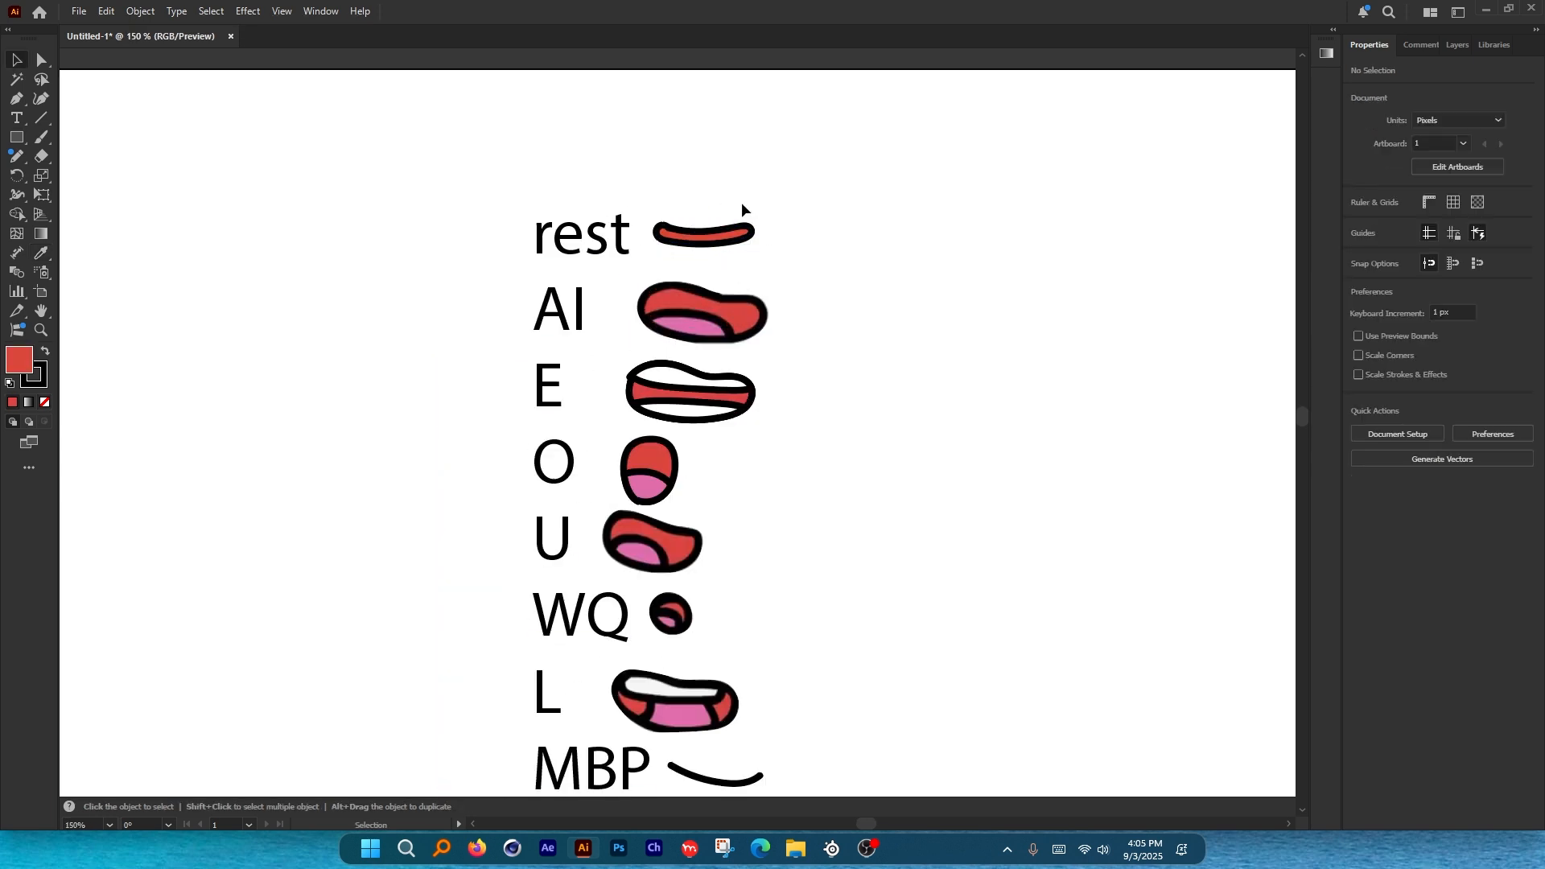
{"action": "scroll", "coordinate": [563, 205], "scroll_direction": "down", "scroll_amount": 2}
Delete the reference images and centre the labels and mouths on the artboard.
{"action": "scroll", "coordinate": [471, 261], "scroll_direction": "down", "scroll_amount": 1}
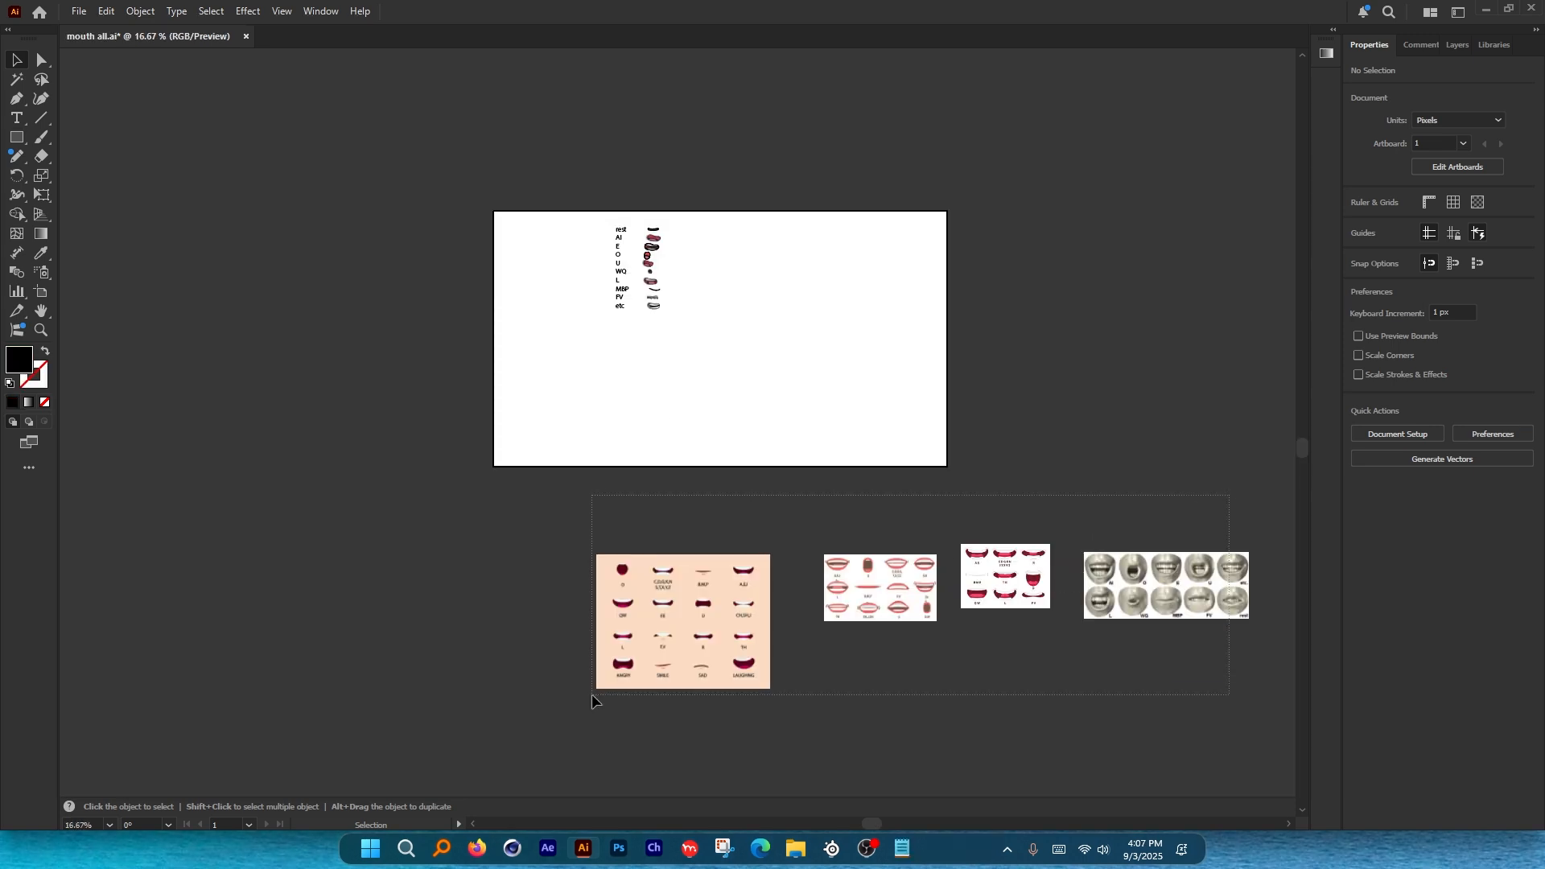
{"action": "left_click_drag", "start_coordinate": [592, 694], "coordinate": [591, 695]}
{"action": "key", "text": "Delete"}
{"action": "scroll", "coordinate": [751, 272], "scroll_direction": "up", "scroll_amount": 1}
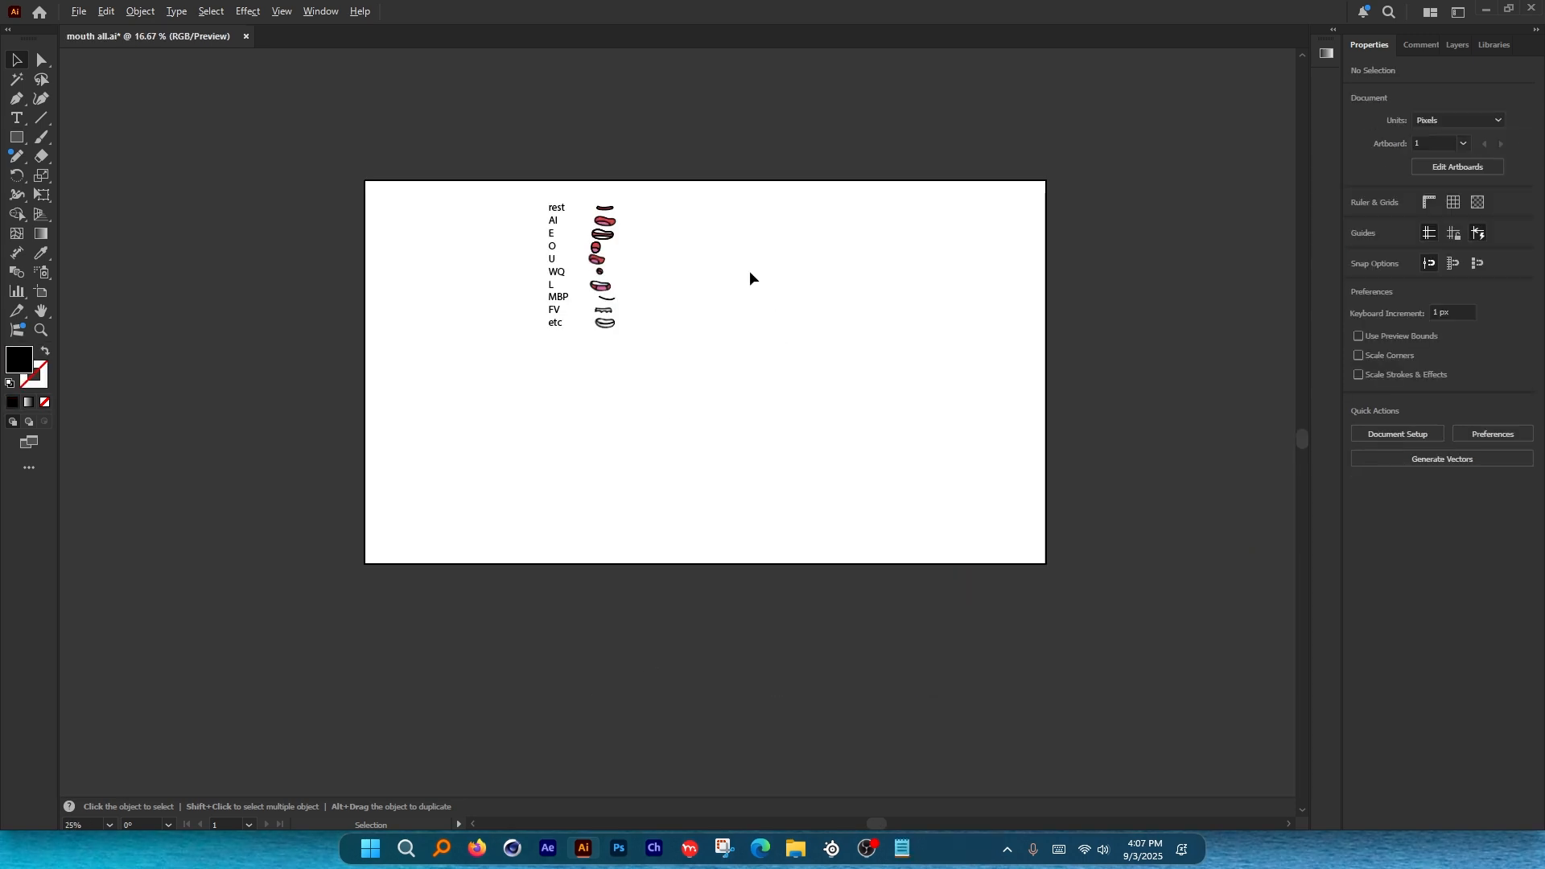
{"action": "left_click_drag", "start_coordinate": [506, 161], "coordinate": [652, 330]}
{"action": "left_click_drag", "start_coordinate": [588, 256], "coordinate": [666, 351]}
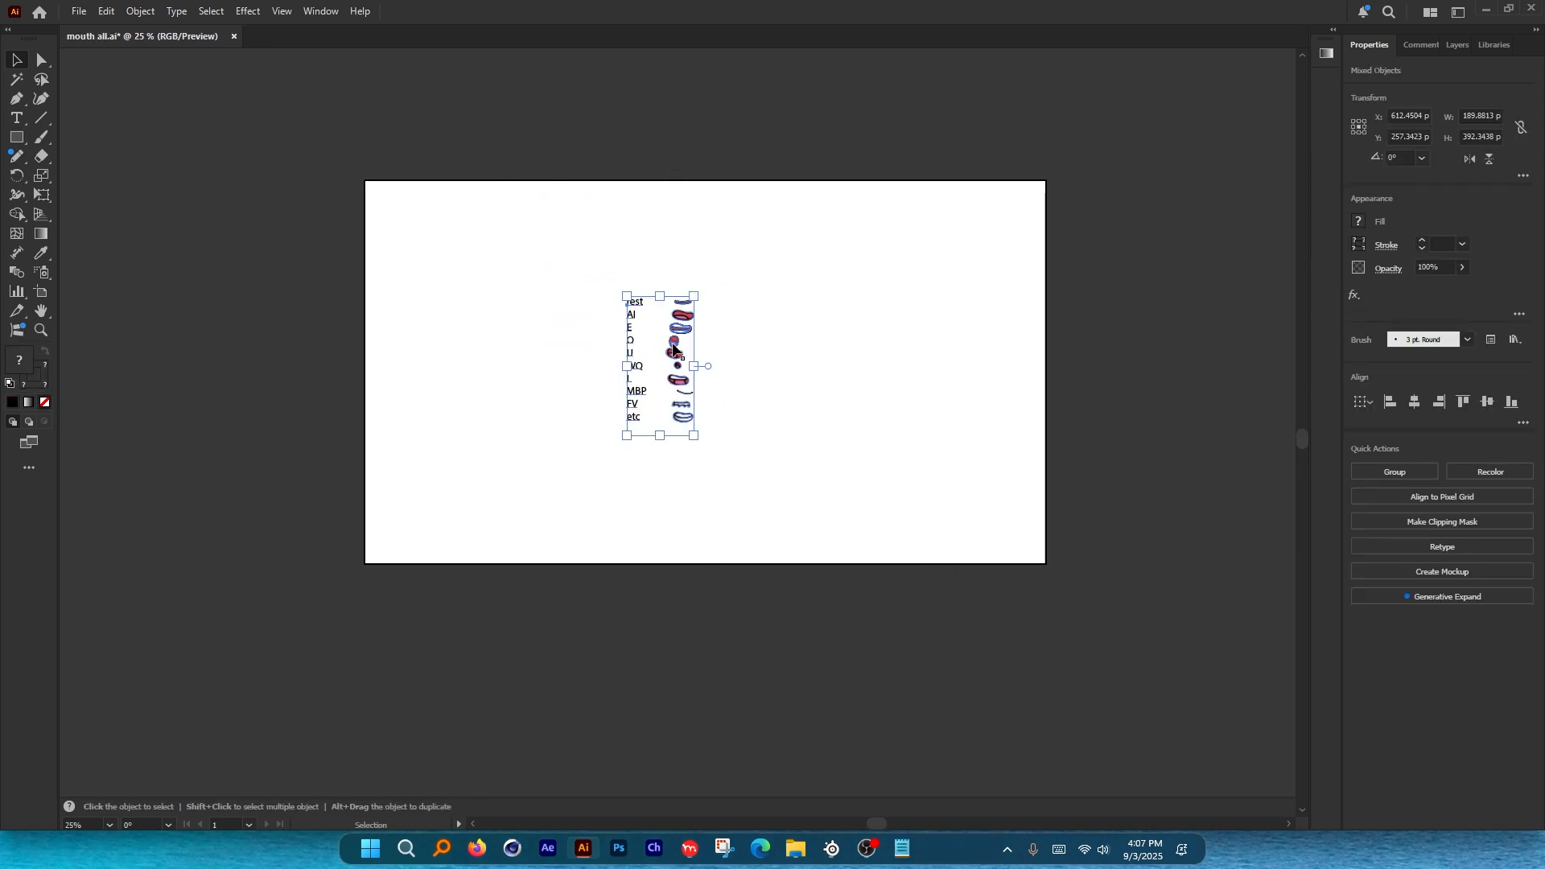
{"action": "scroll", "coordinate": [668, 348], "scroll_direction": "up", "scroll_amount": 1}
Release the objects to separate layers from the Layers panel menu.
{"action": "left_click", "coordinate": [1458, 47]}
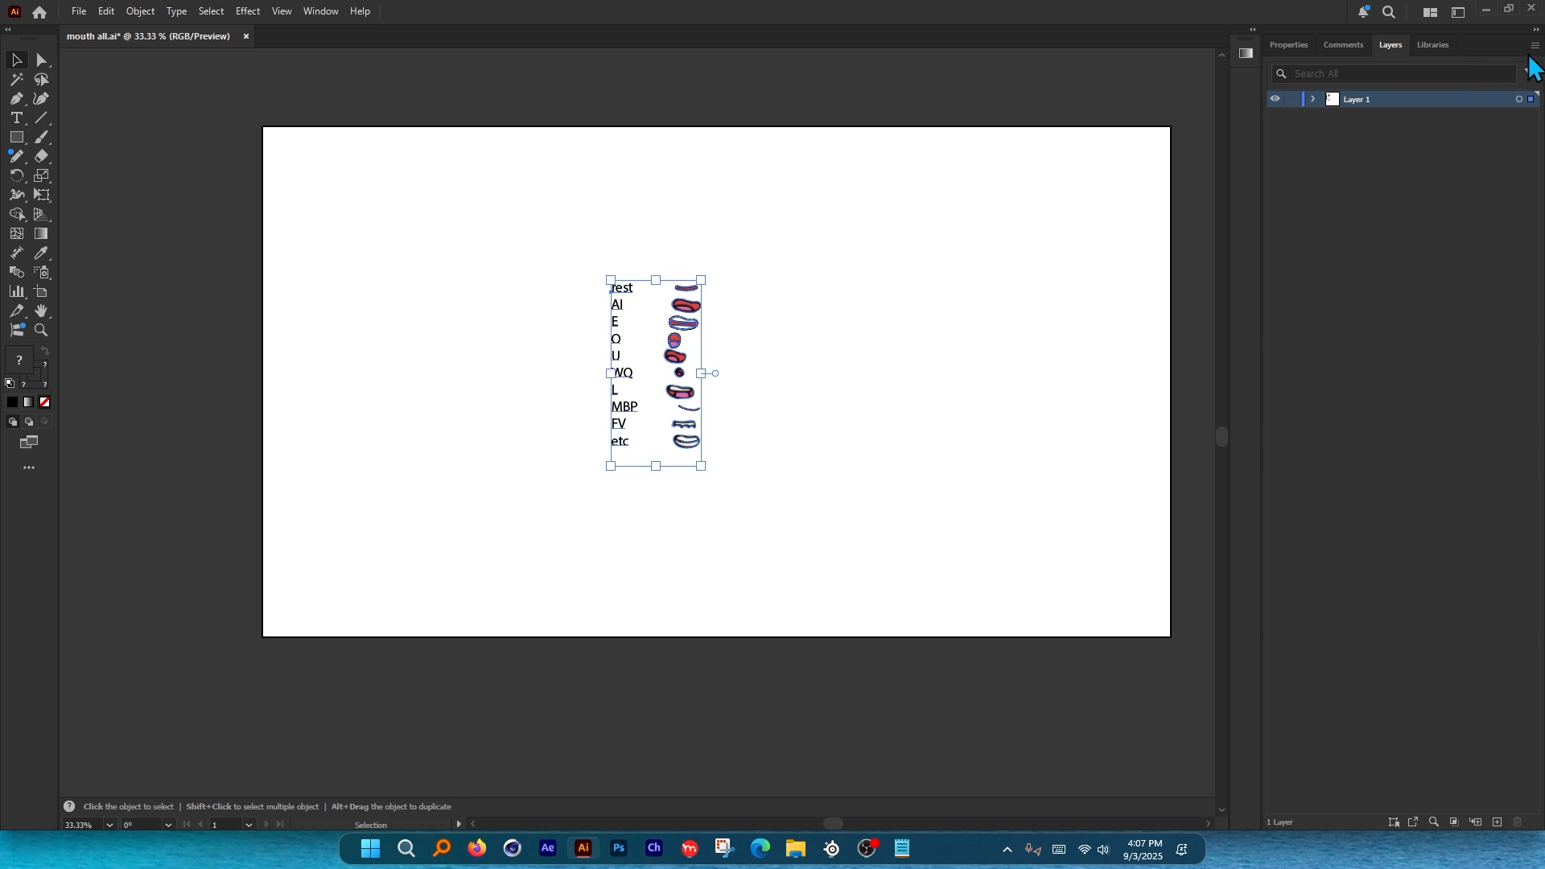
{"action": "left_click", "coordinate": [1534, 46]}
{"action": "left_click", "coordinate": [1454, 317]}
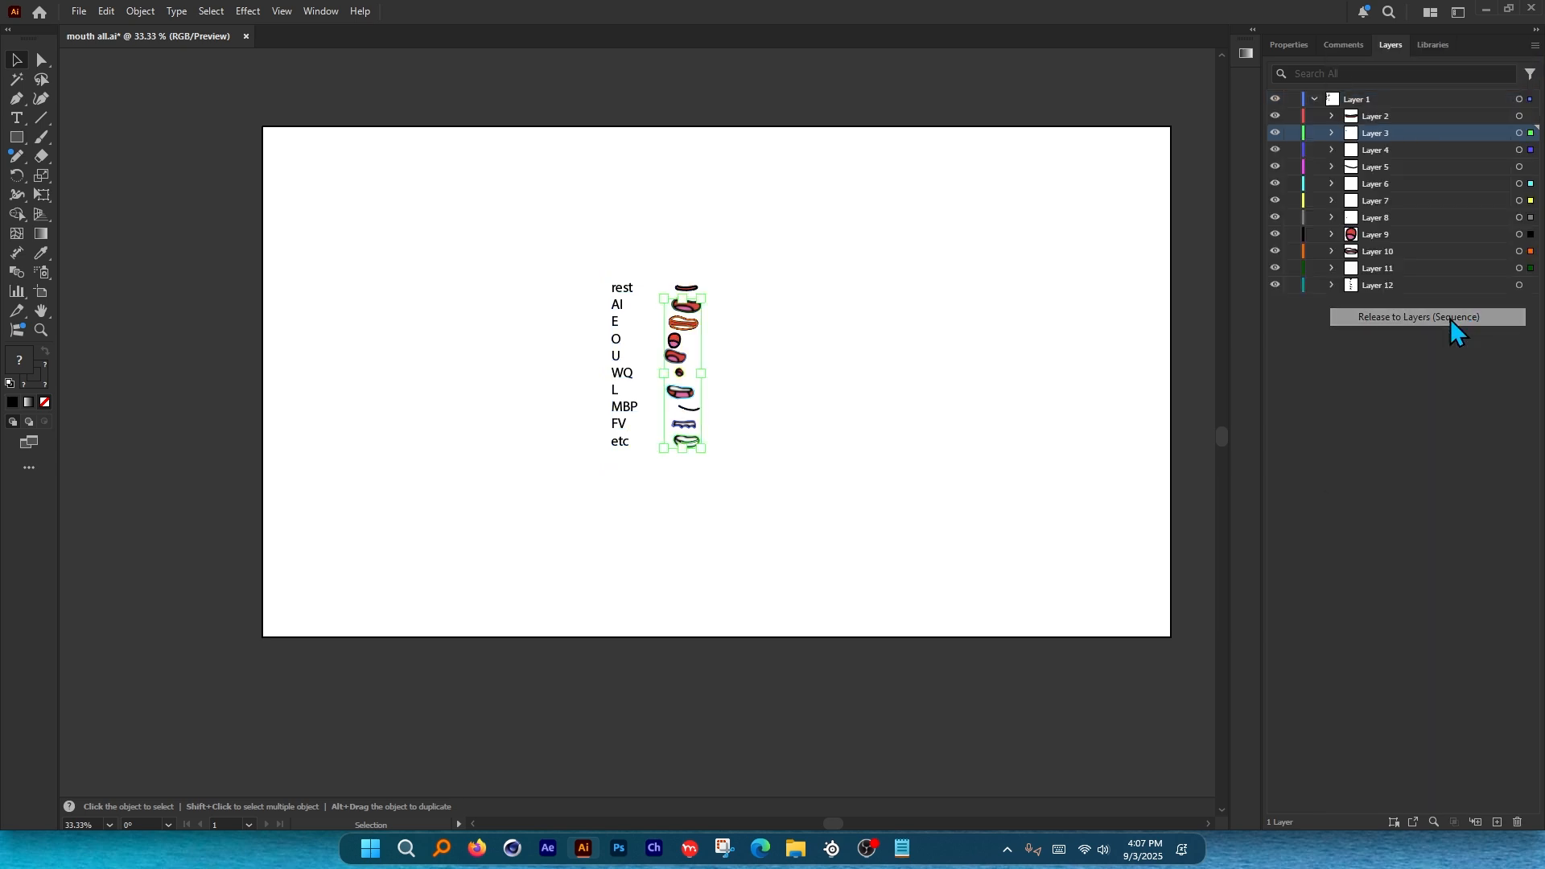
Rename Layer 1 to 'Mouths' and Layer 2 to 'Rest'.
{"action": "double_click", "coordinate": [1368, 99]}
{"action": "type", "text": "Mouths"}
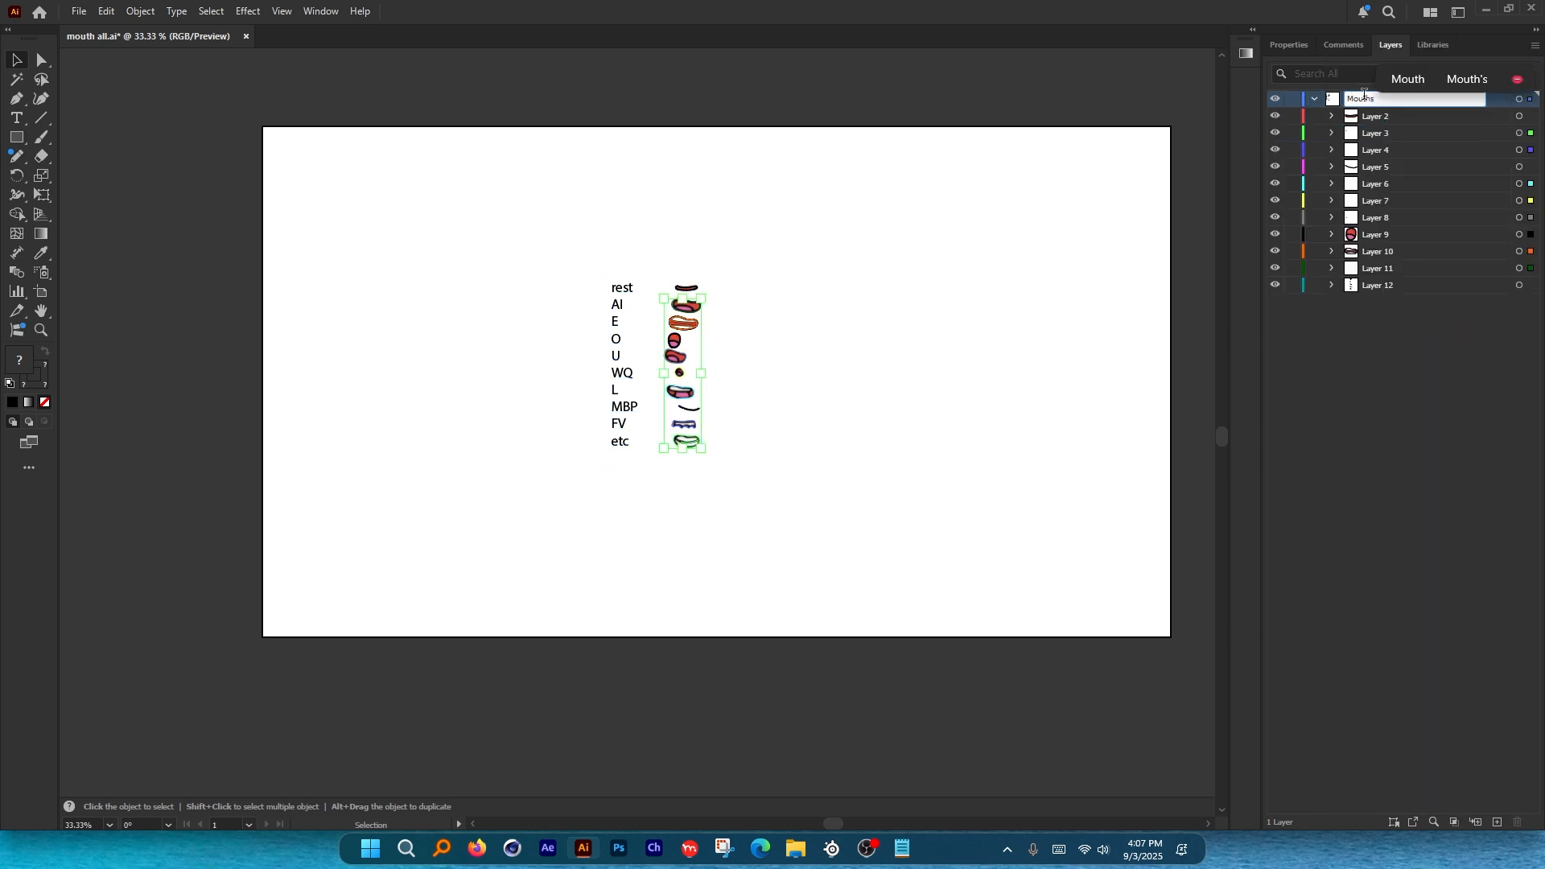
{"action": "key", "text": "Return"}
{"action": "key", "text": "ctrl+1"}
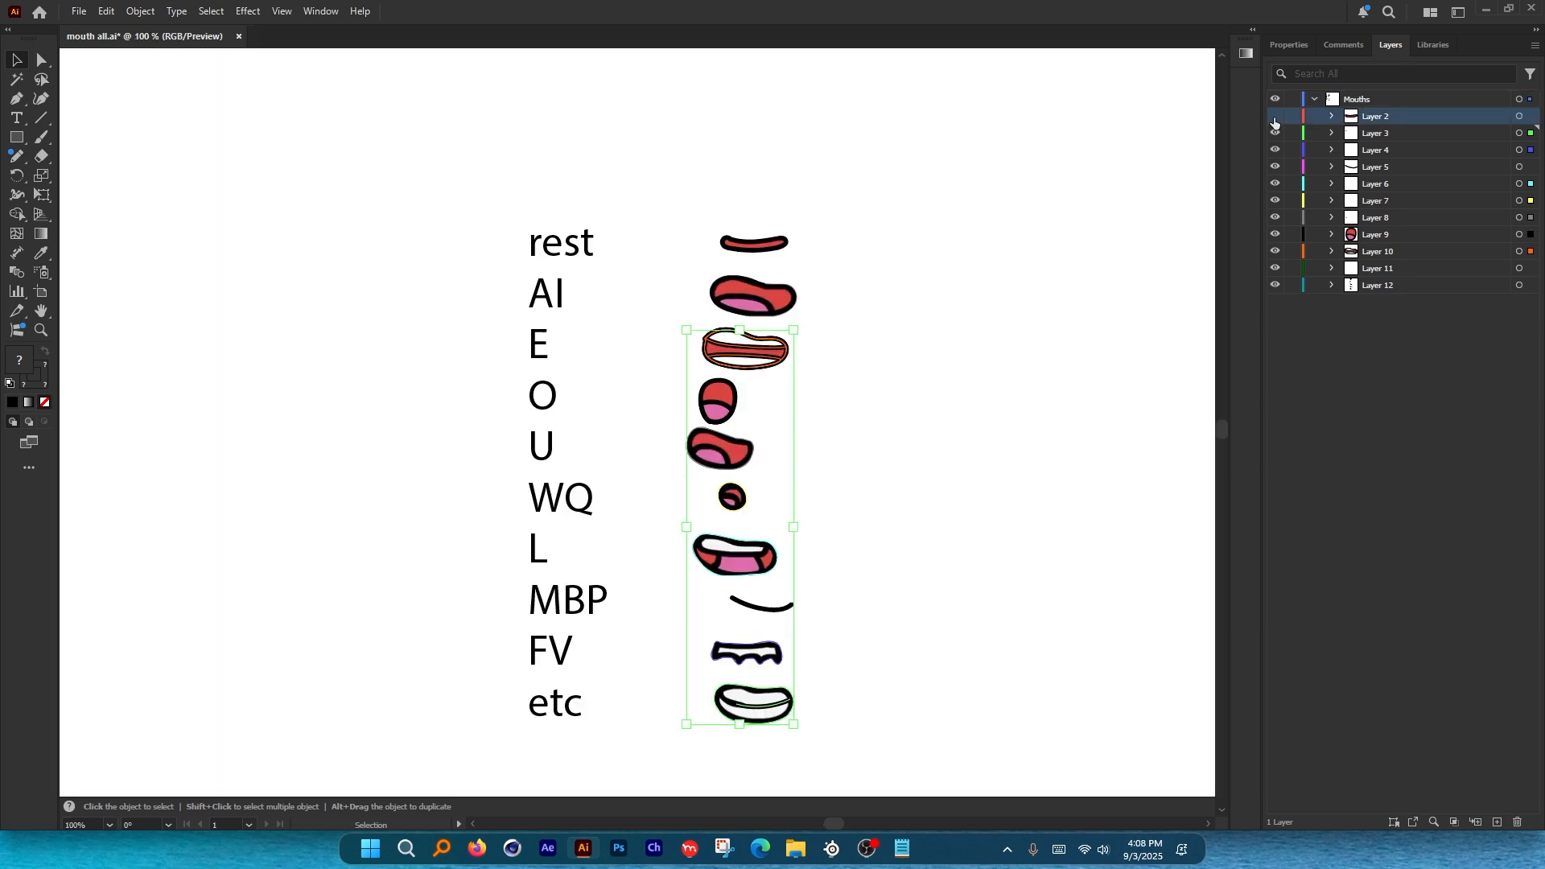
{"action": "double_click", "coordinate": [1369, 116]}
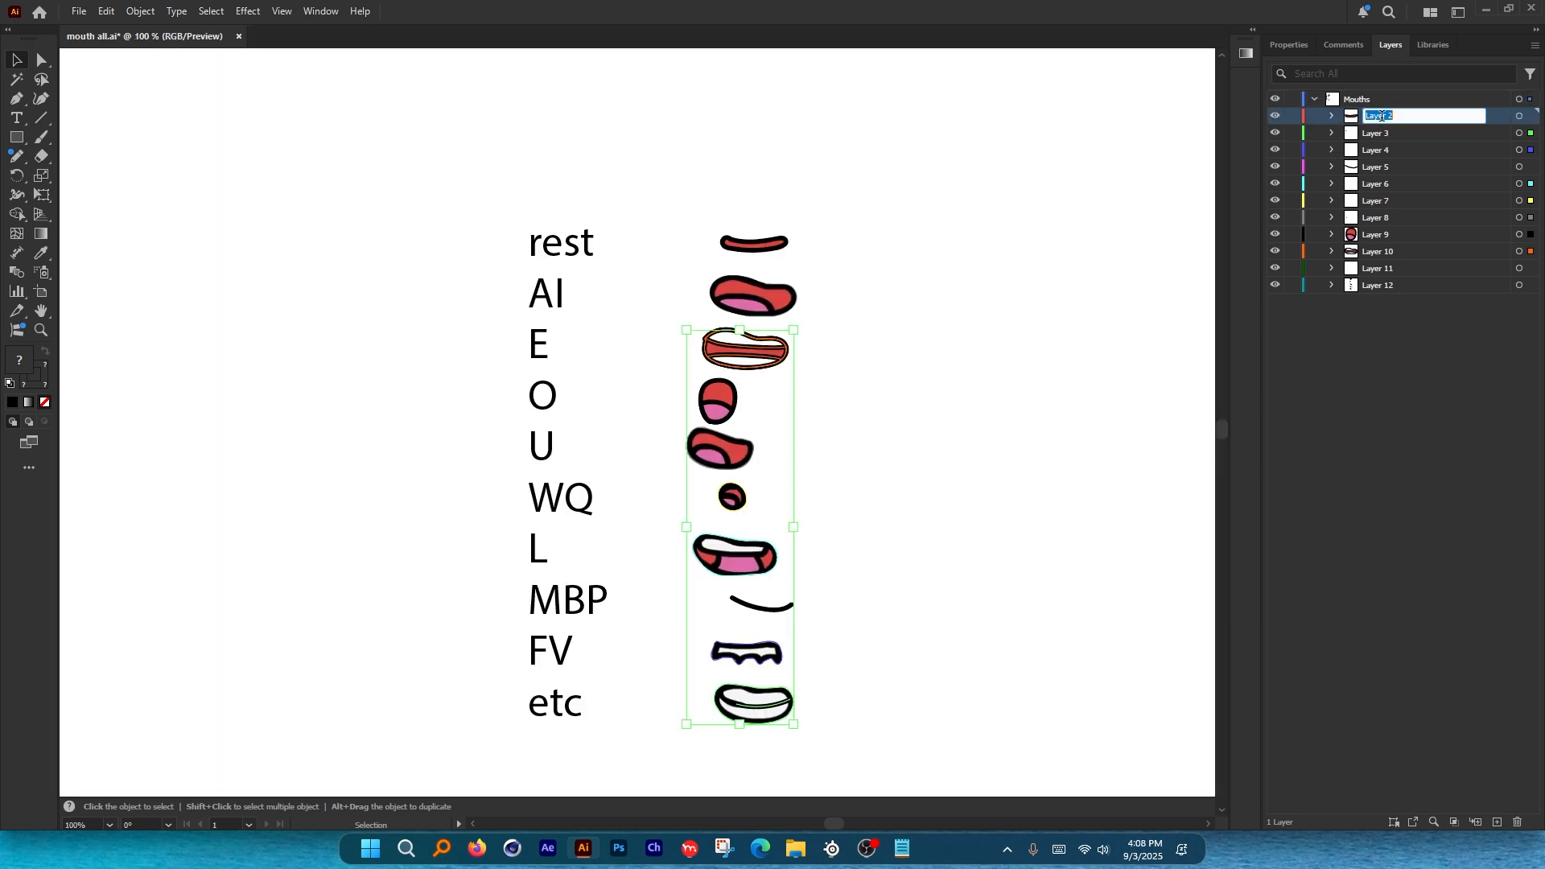
{"action": "type", "text": "Rest"}
{"action": "left_click", "coordinate": [1383, 133]}
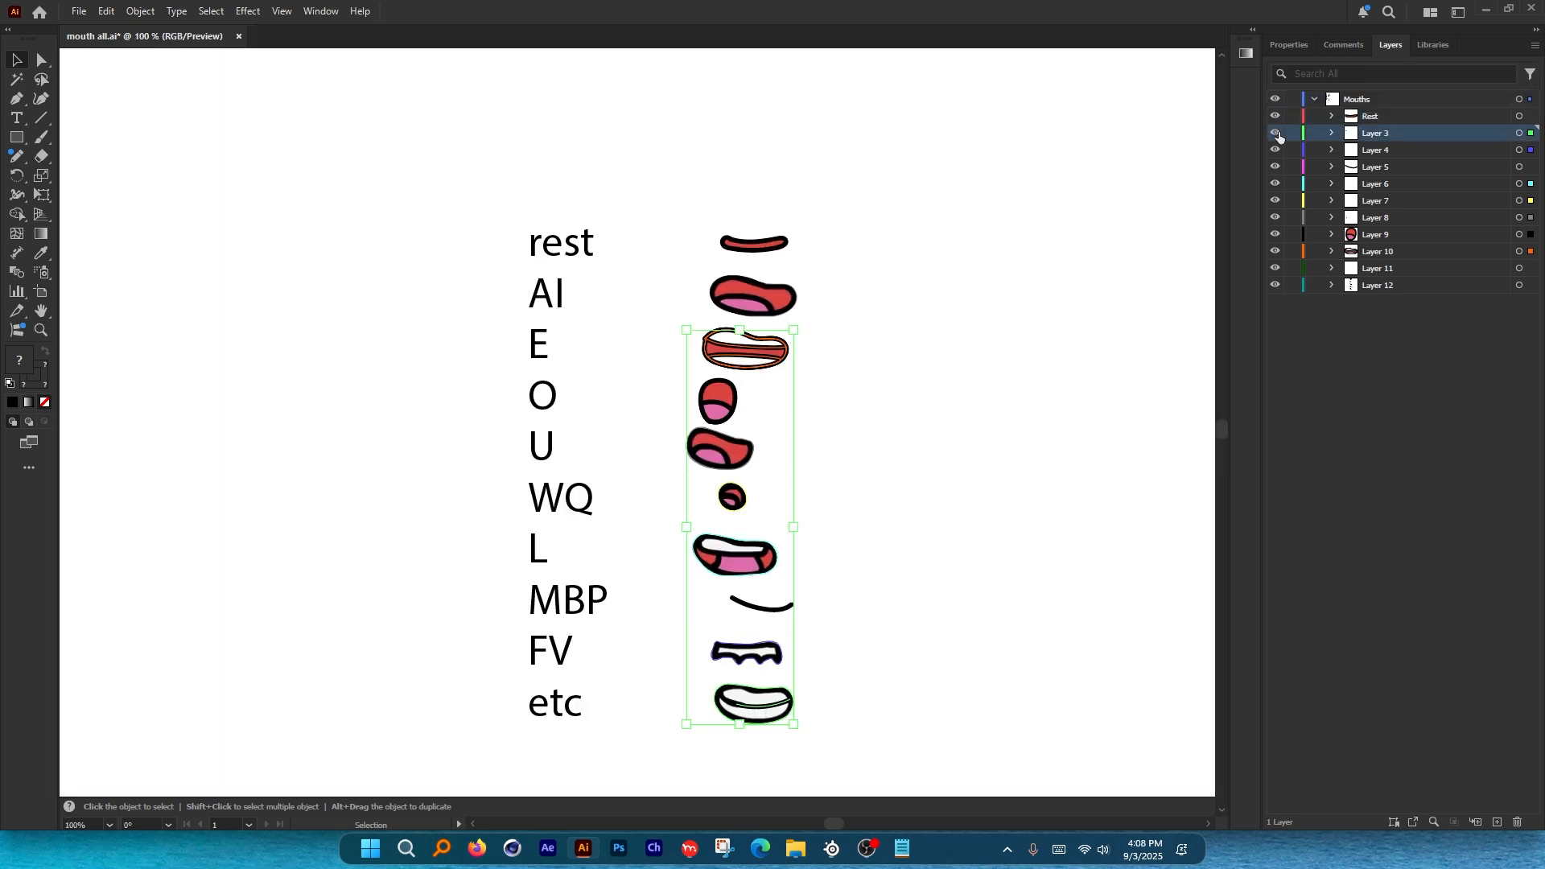
{"action": "left_click", "coordinate": [1276, 133]}
{"action": "left_click", "coordinate": [1276, 134]}
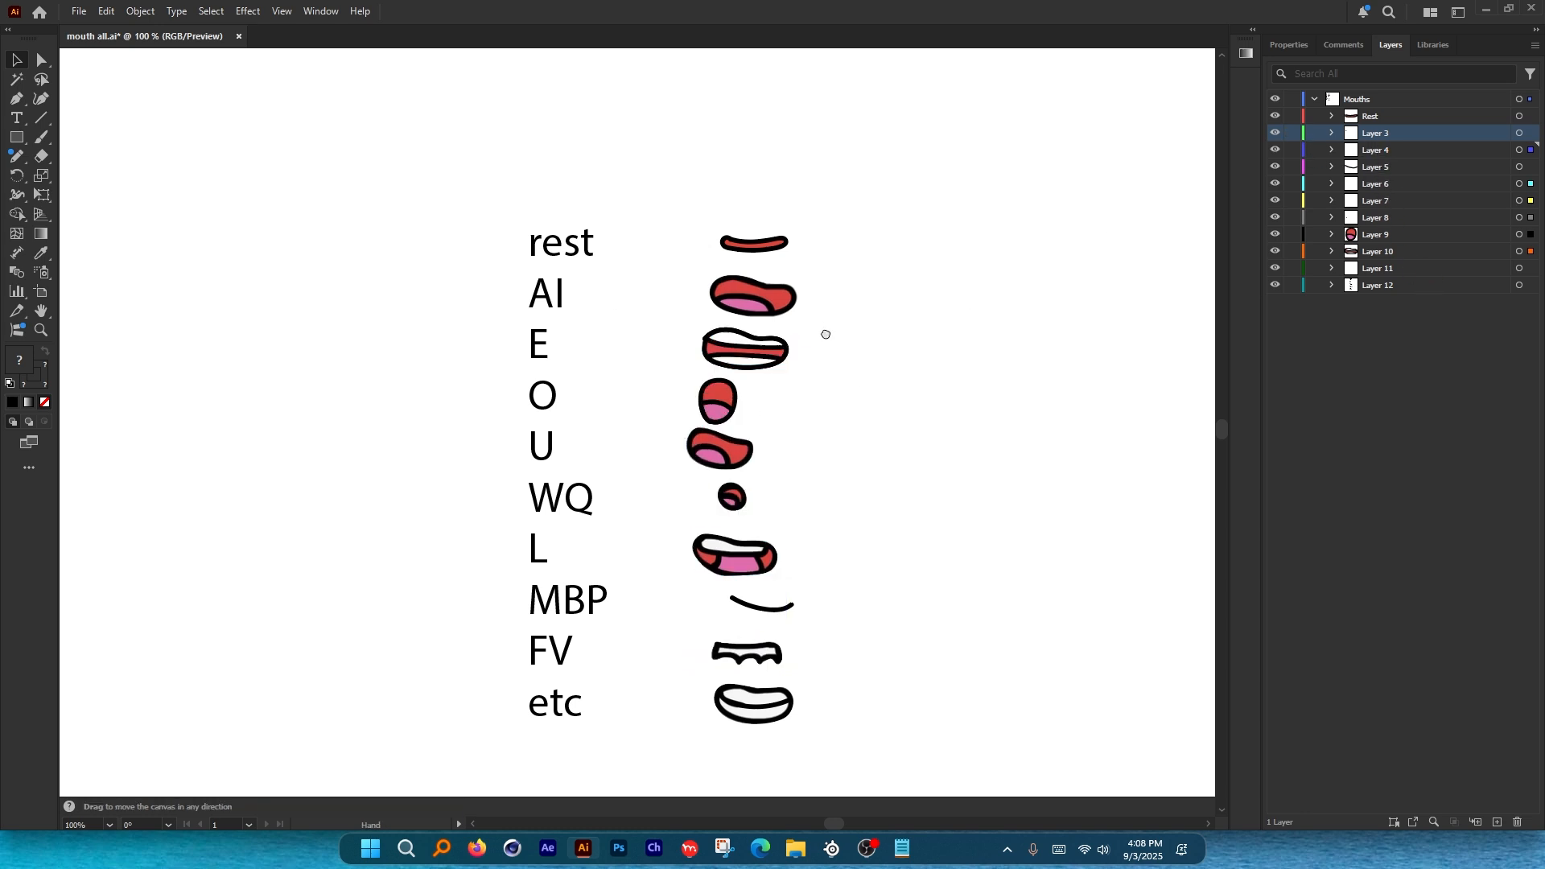
Find the AI mouth's layer, naming Layer 11 'A' and Layer 10 'E'.
{"action": "left_click_drag", "start_coordinate": [824, 334], "coordinate": [793, 304]}
{"action": "left_click", "coordinate": [746, 269]}
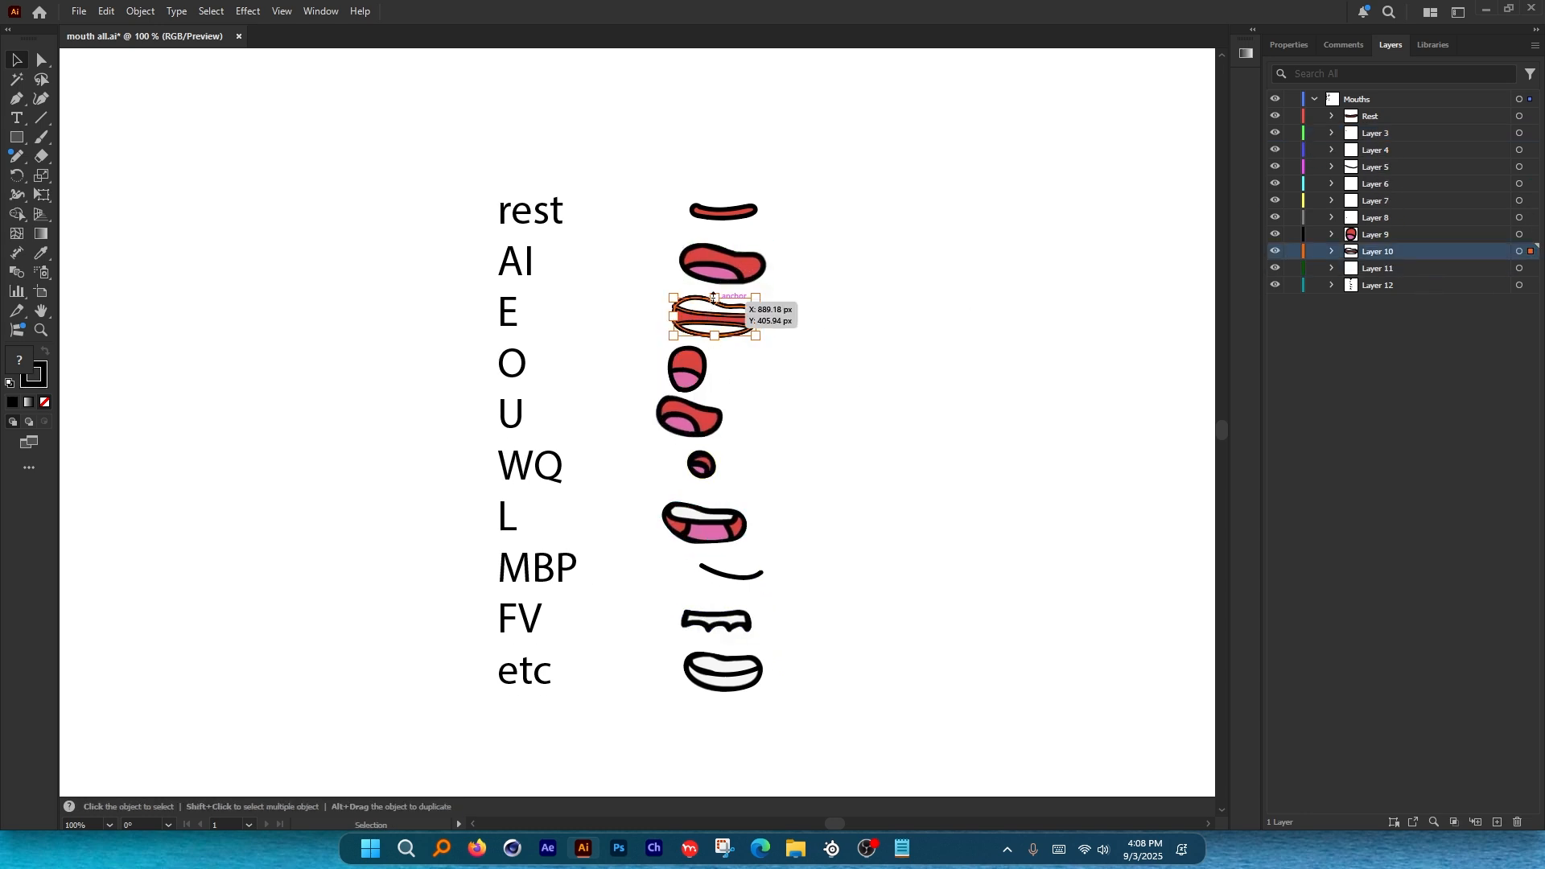
{"action": "double_click", "coordinate": [1377, 268]}
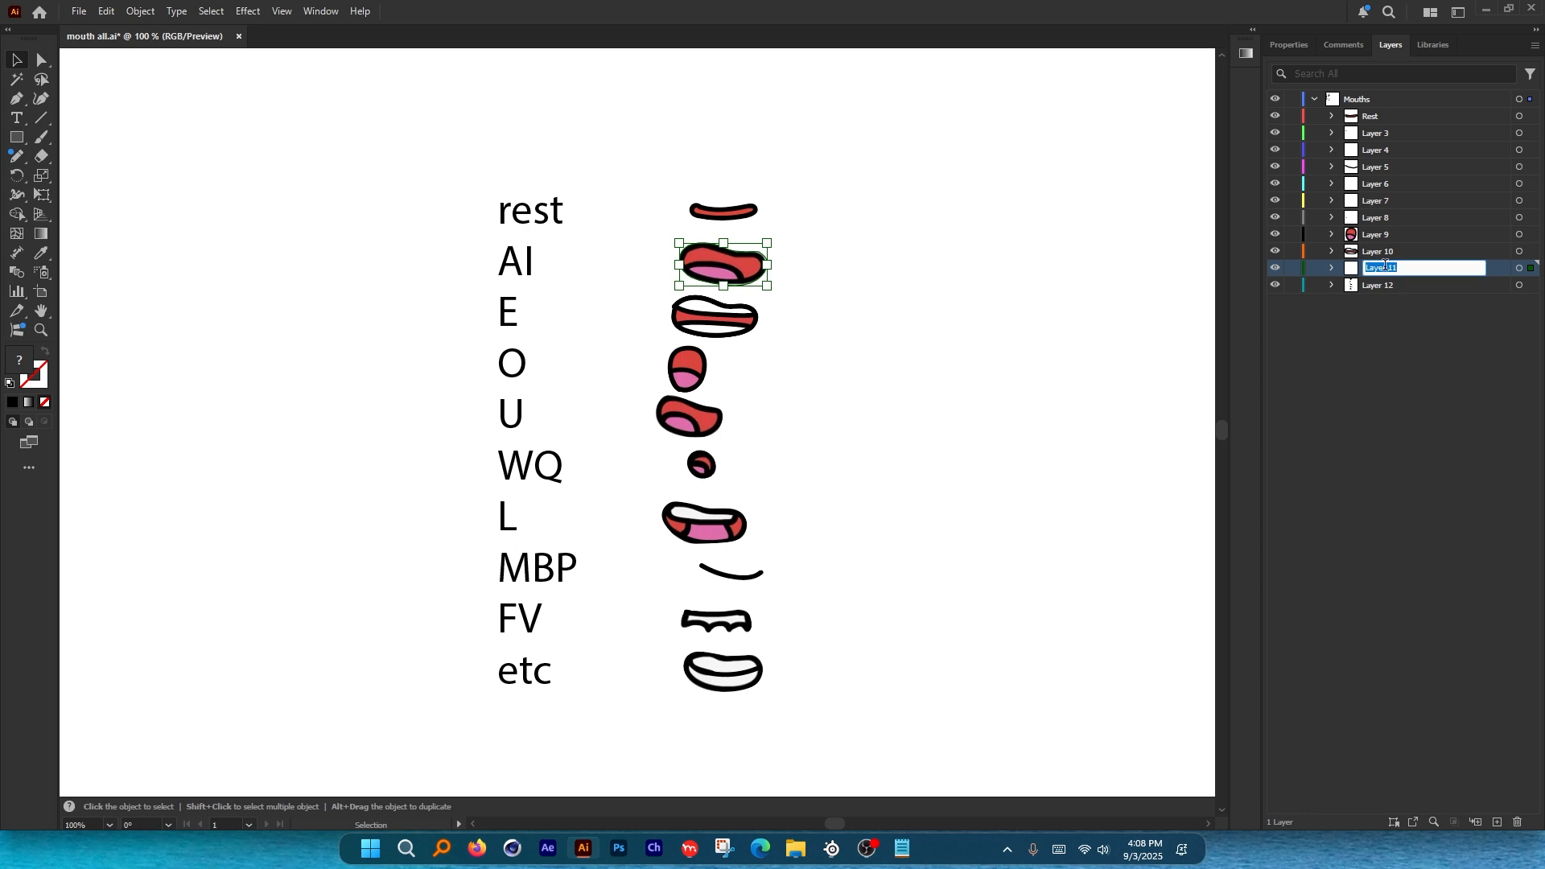
{"action": "type", "text": "AI"}
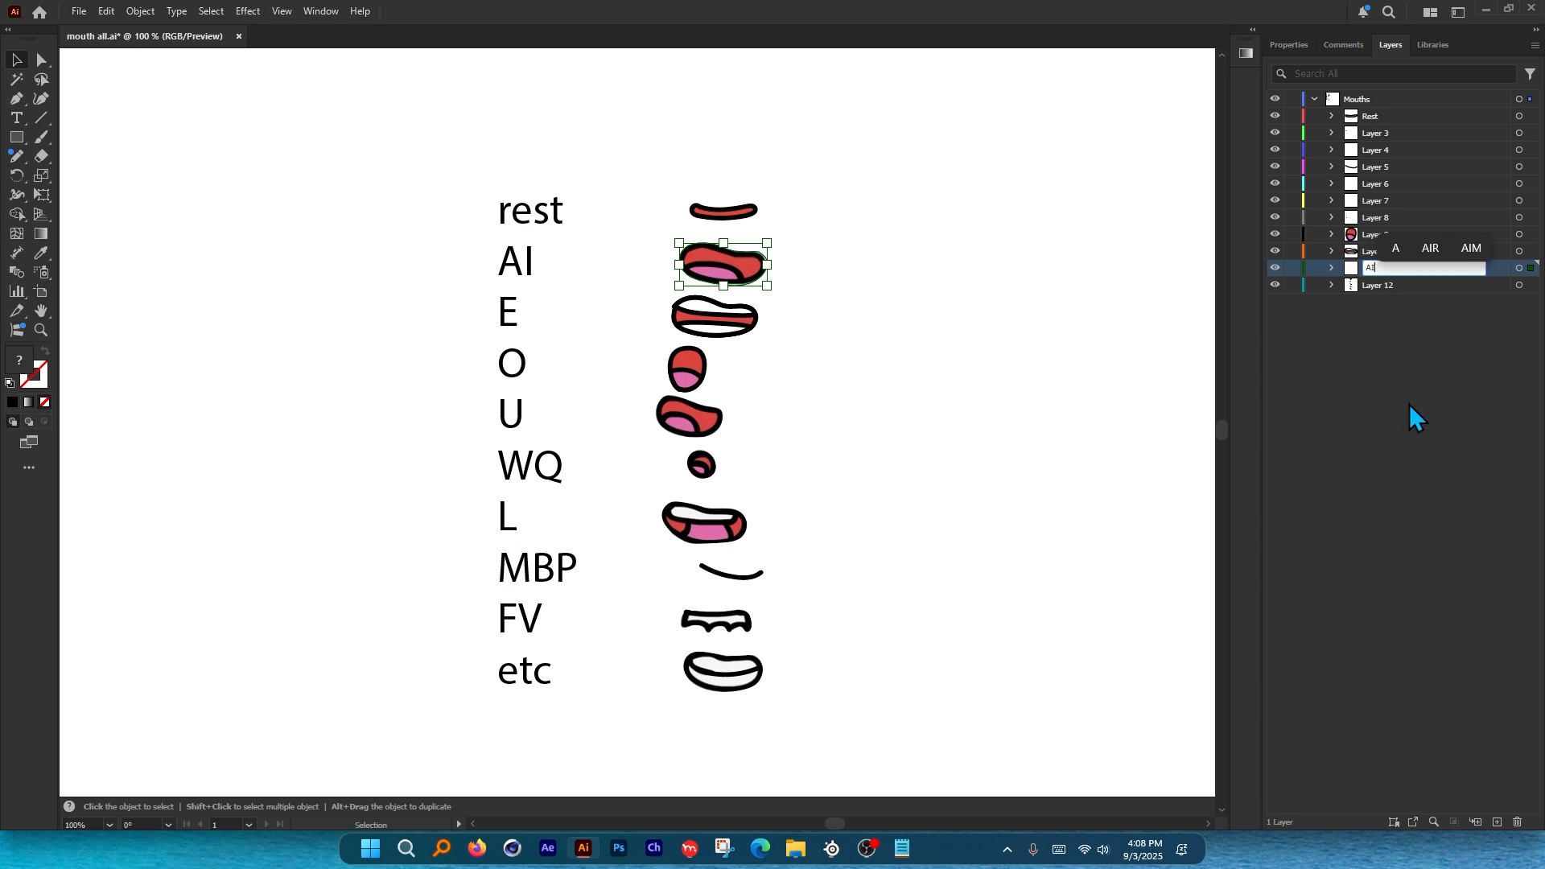
{"action": "key", "text": "Return"}
{"action": "double_click", "coordinate": [1373, 250]}
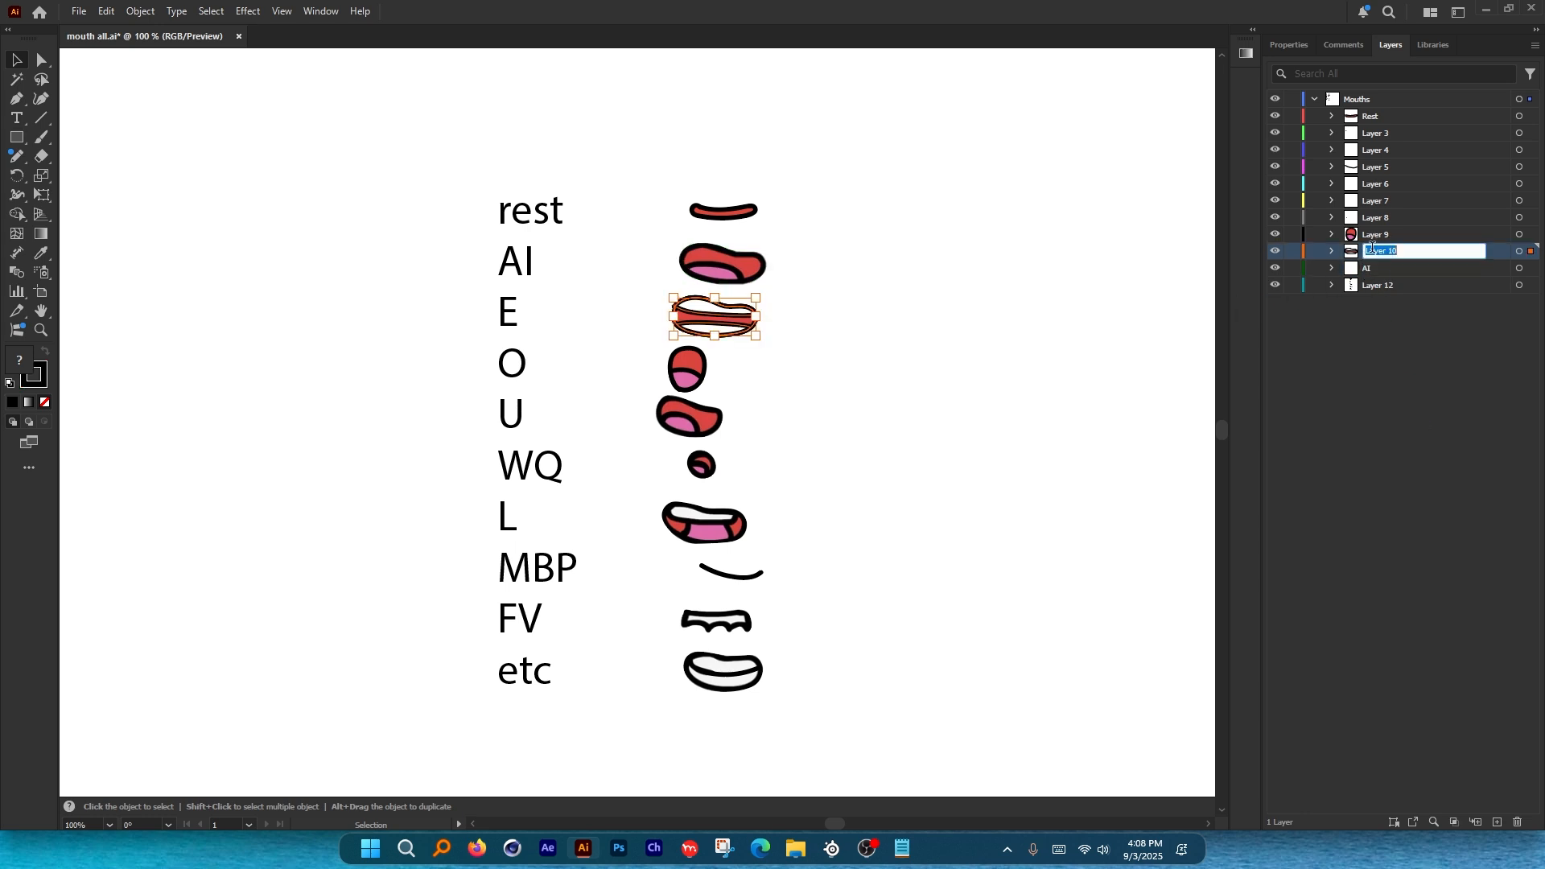
{"action": "type", "text": "E"}
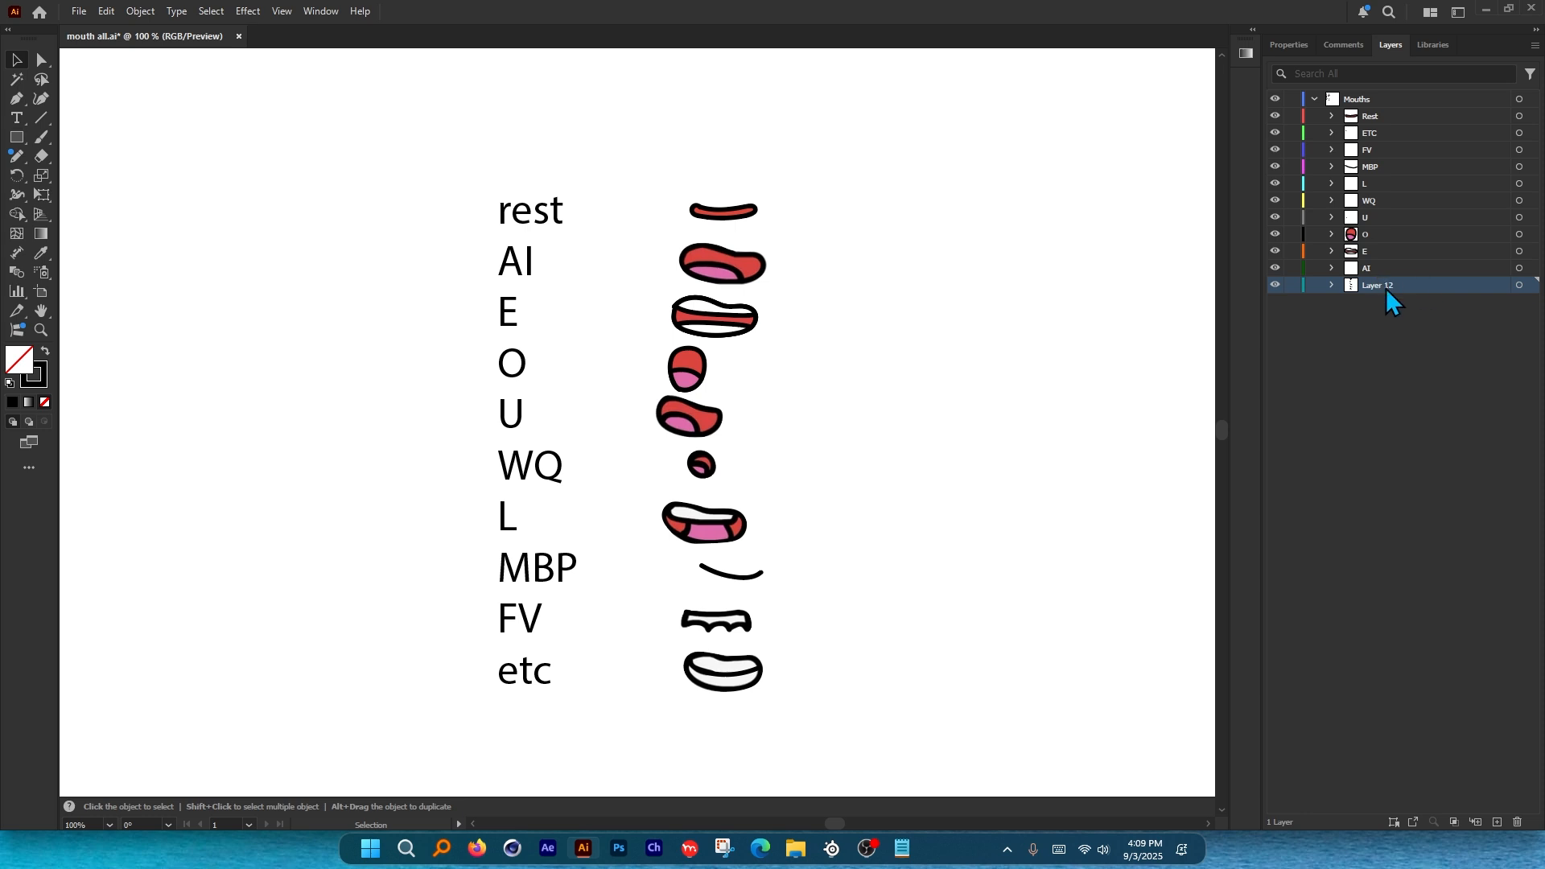
Delete Layer 12, which holds the text labels.
{"action": "left_click", "coordinate": [1517, 821]}
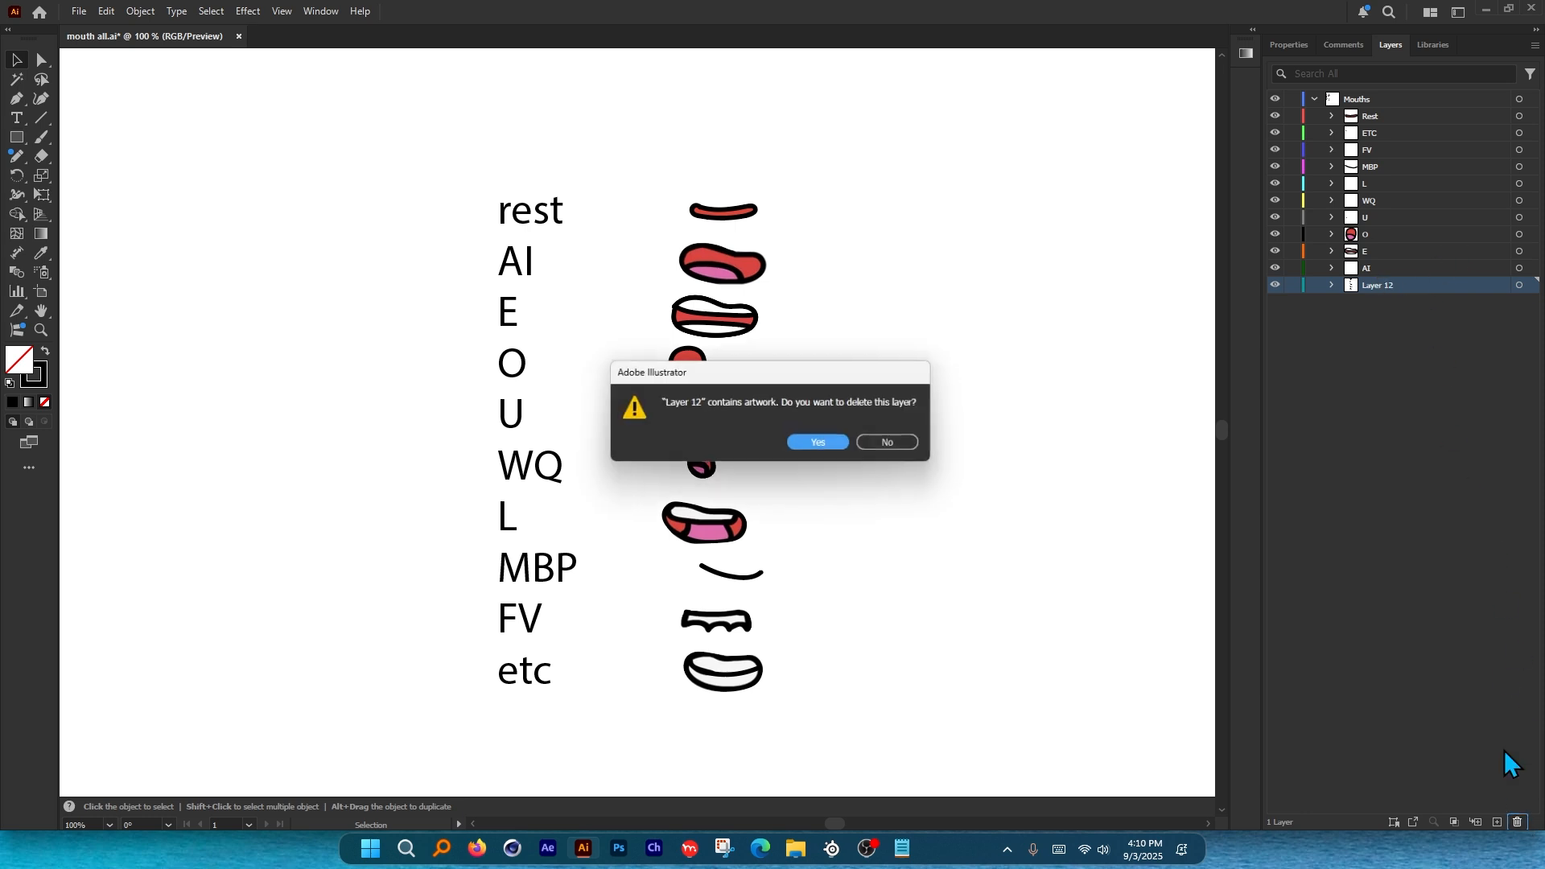
{"action": "left_click", "coordinate": [811, 447]}
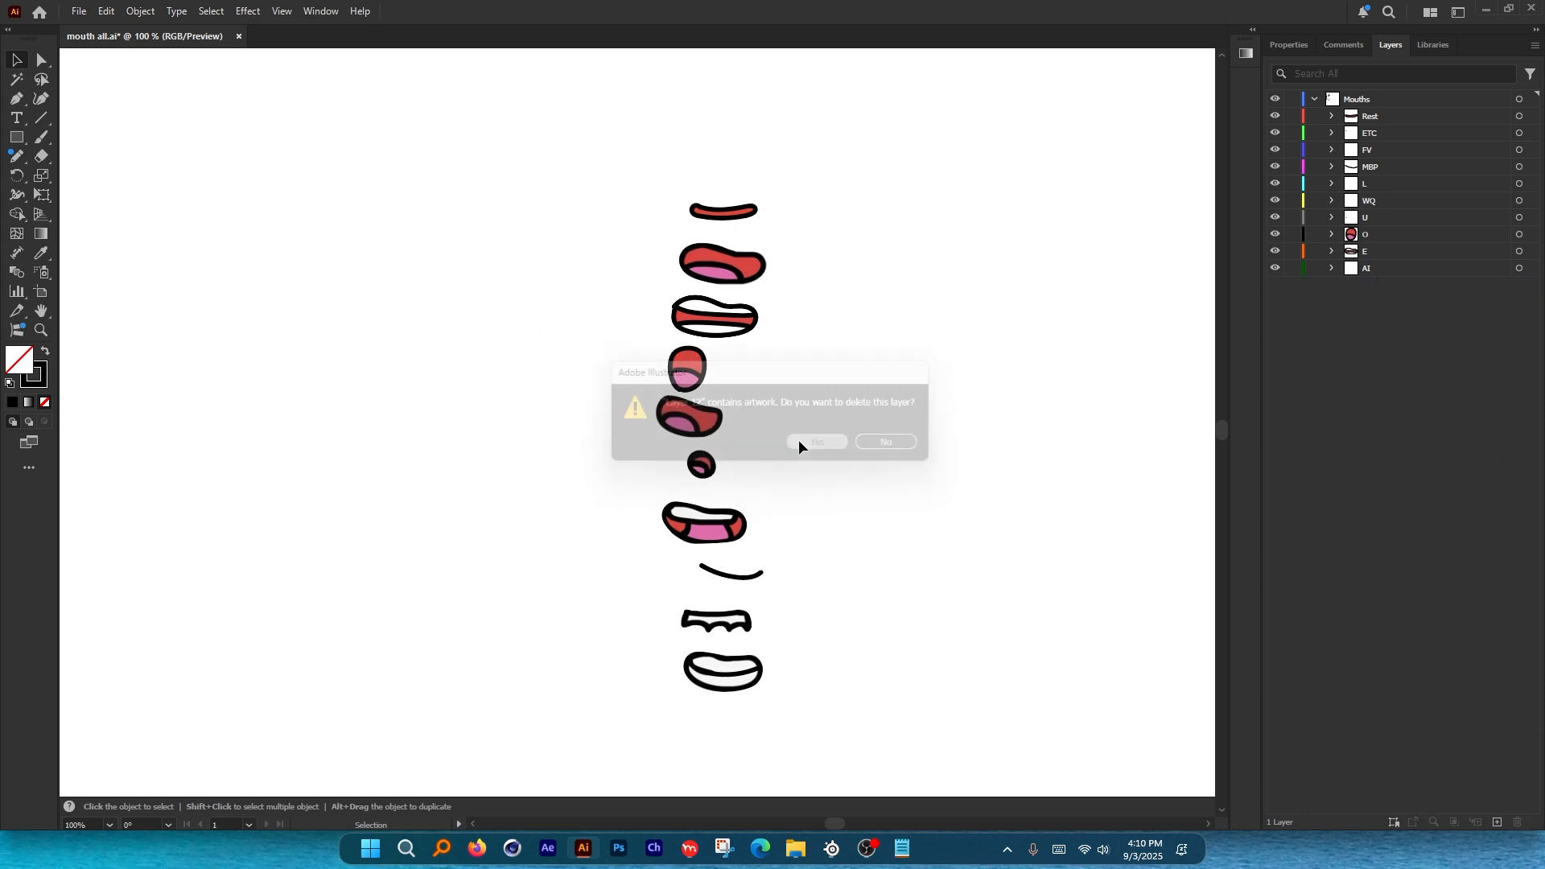
{"action": "scroll", "coordinate": [595, 195], "scroll_direction": "down", "scroll_amount": 2}
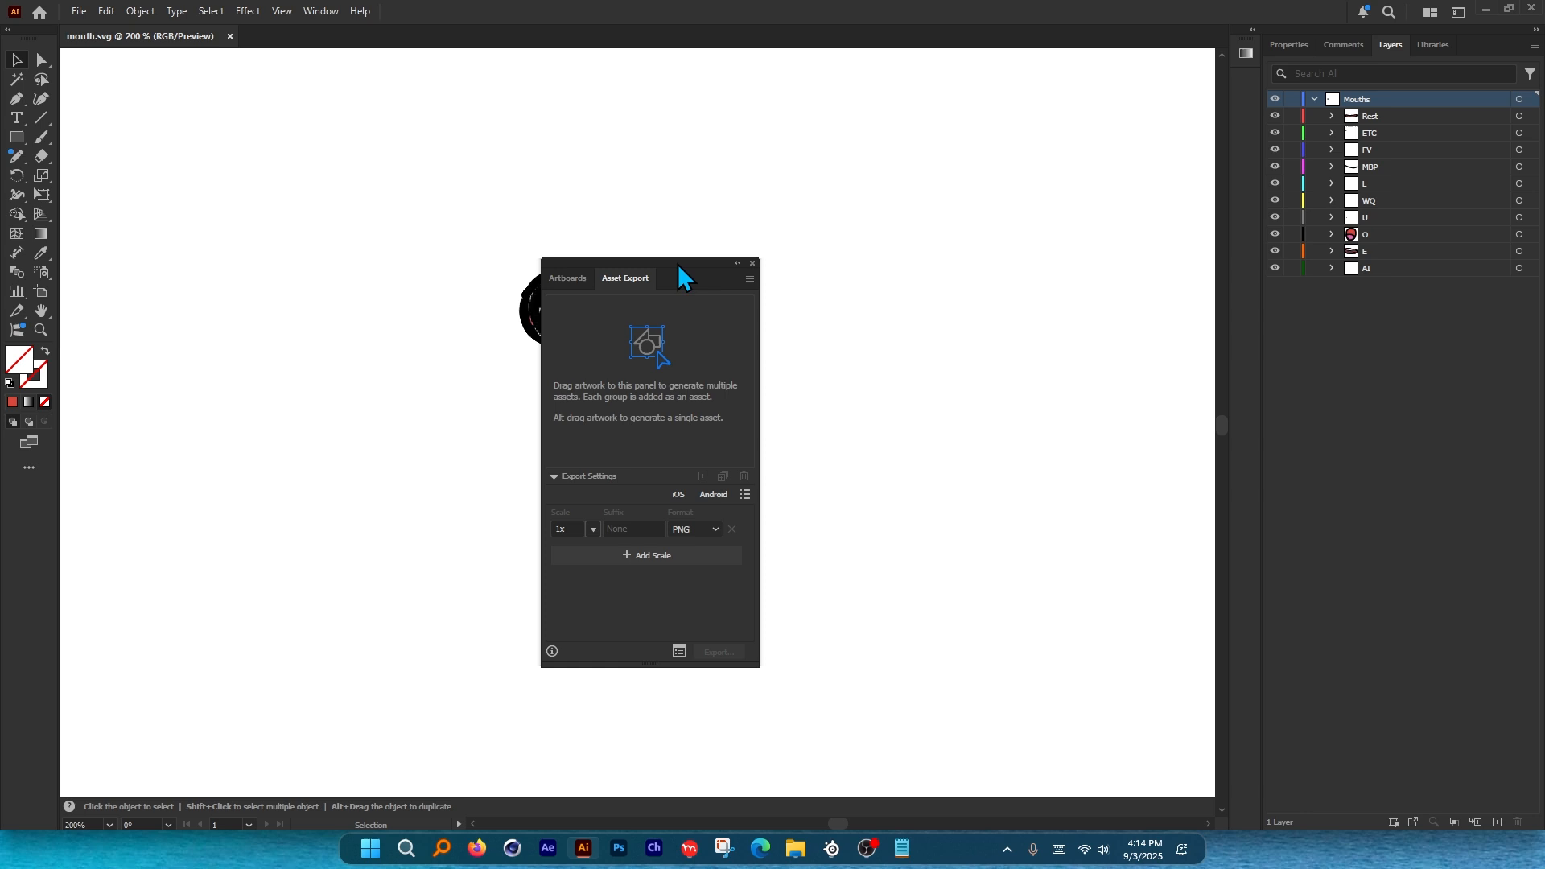
Add each mouth layer as an asset in the Asset Export panel.
{"action": "left_click_drag", "start_coordinate": [682, 269], "coordinate": [951, 165]}
{"action": "left_click", "coordinate": [690, 330]}
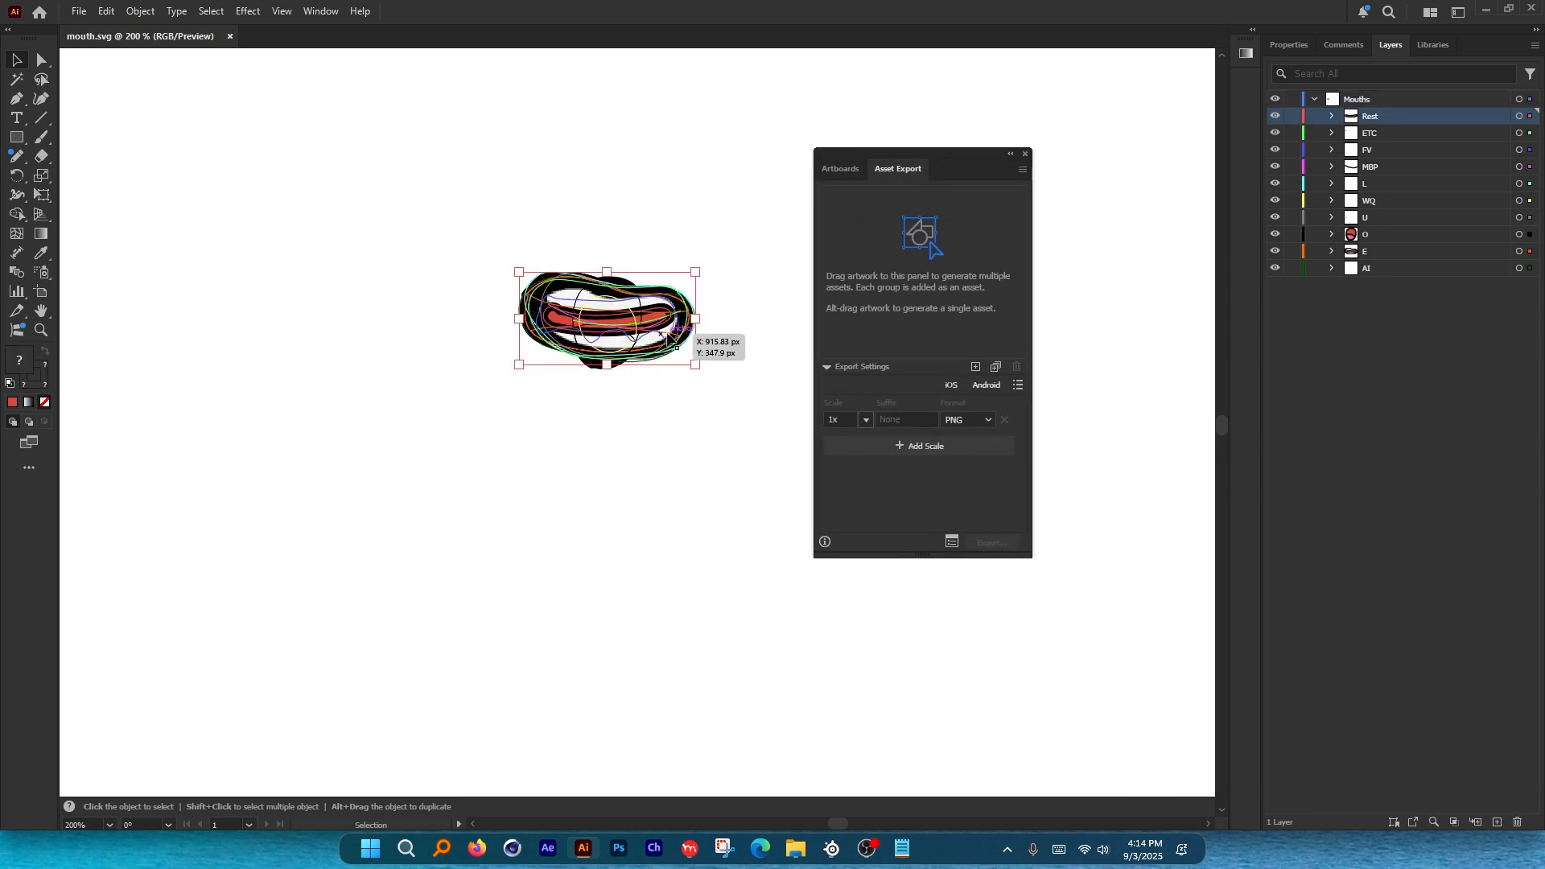
{"action": "left_click_drag", "start_coordinate": [678, 295], "coordinate": [856, 273]}
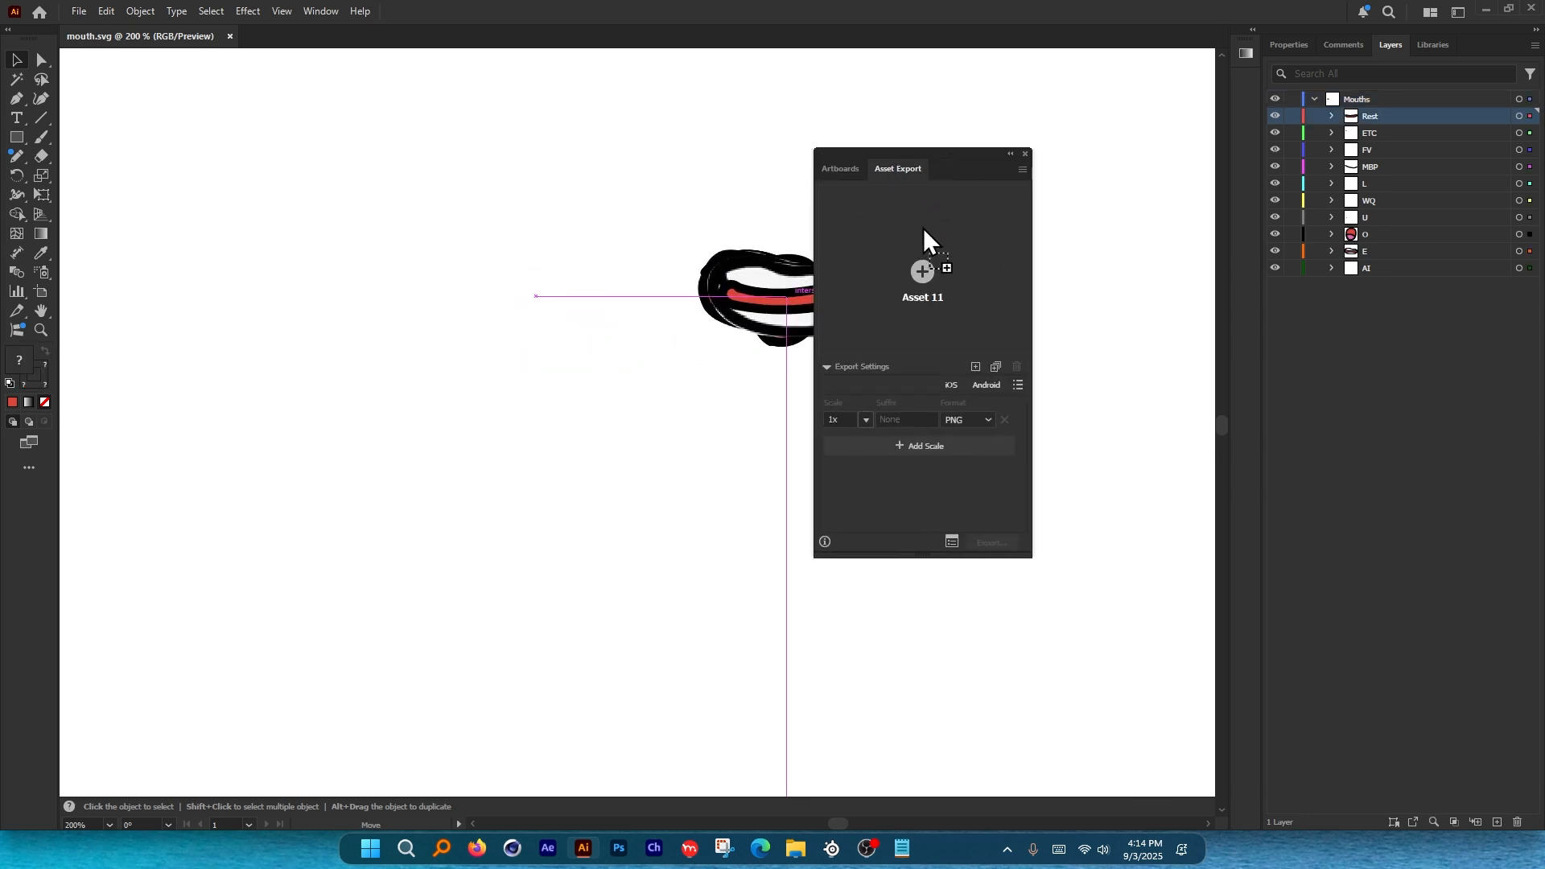
{"action": "left_click_drag", "start_coordinate": [924, 229], "coordinate": [930, 234]}
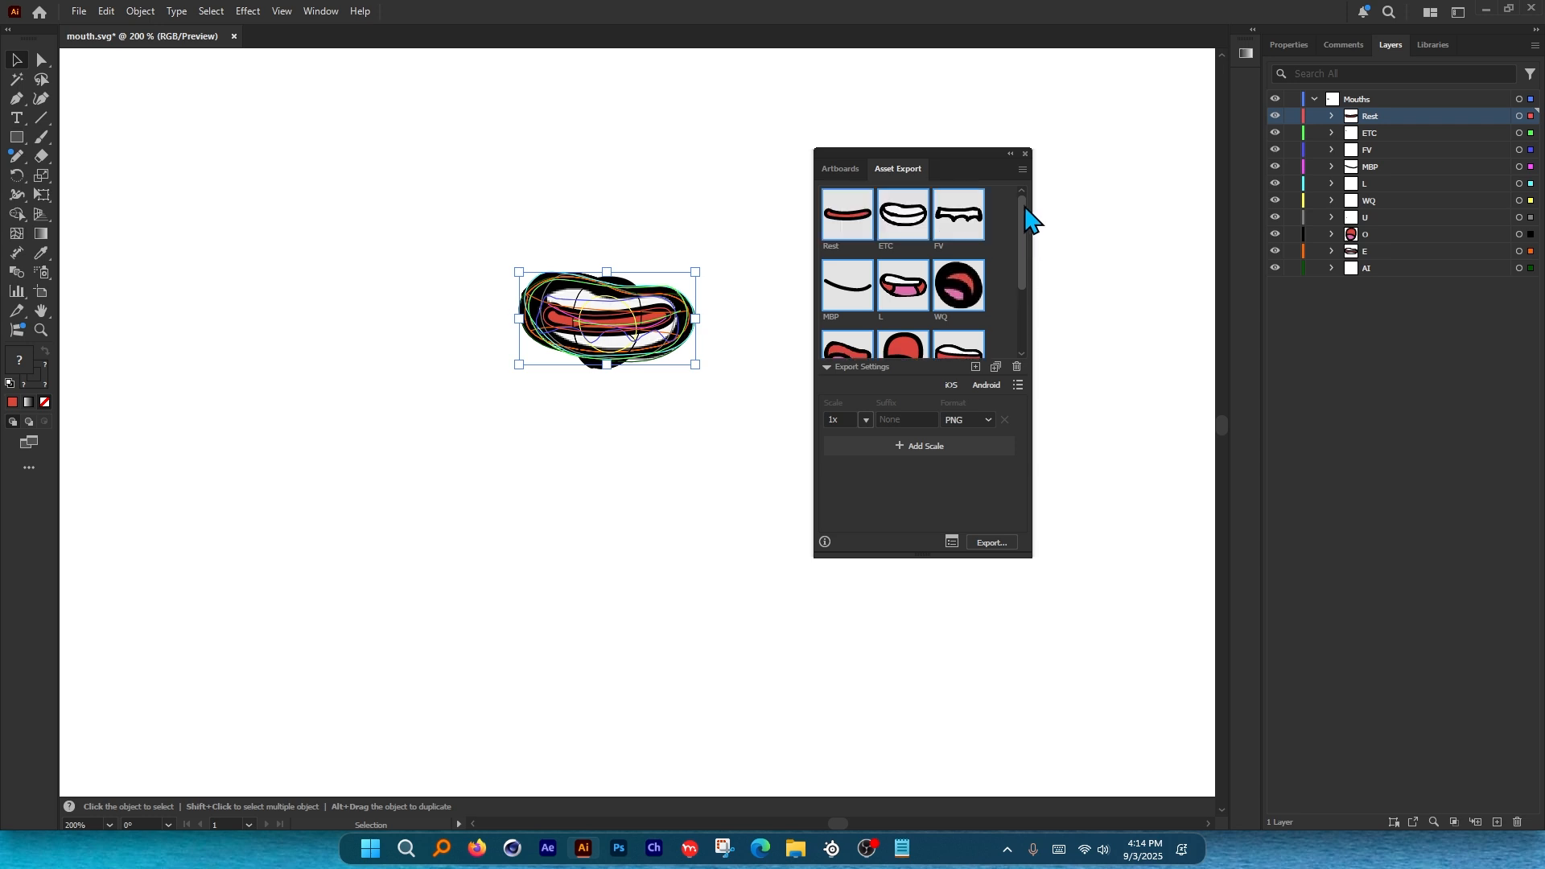
{"action": "left_click_drag", "start_coordinate": [1022, 270], "coordinate": [983, 234]}
{"action": "left_click_drag", "start_coordinate": [1023, 258], "coordinate": [1024, 328]}
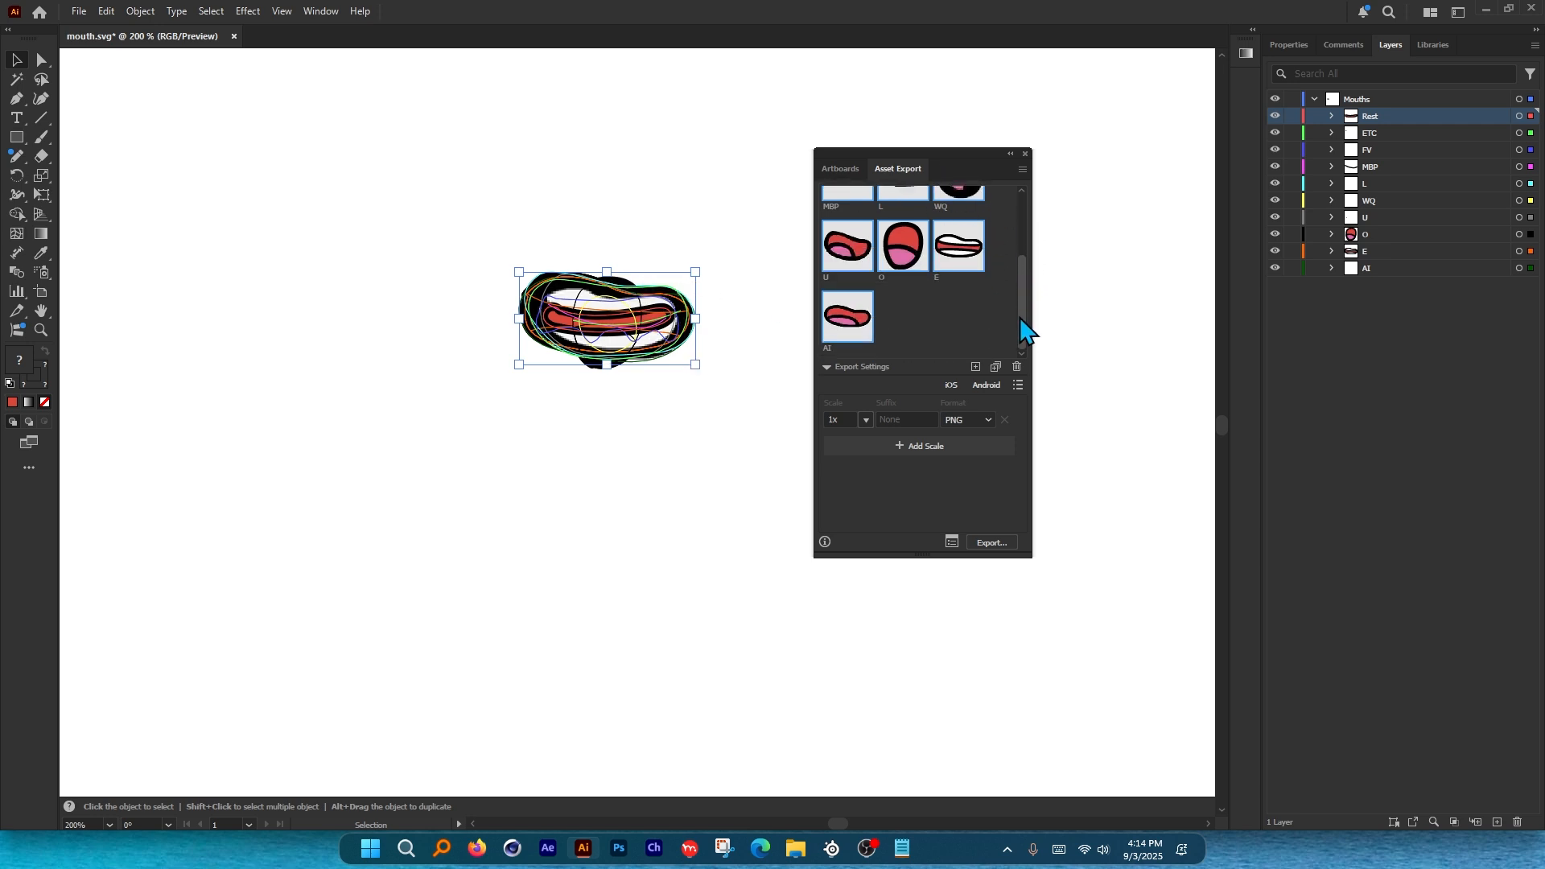
Export the mouth PNGs to the mouth folder and check all ten in 1x.
{"action": "left_click", "coordinate": [995, 543]}
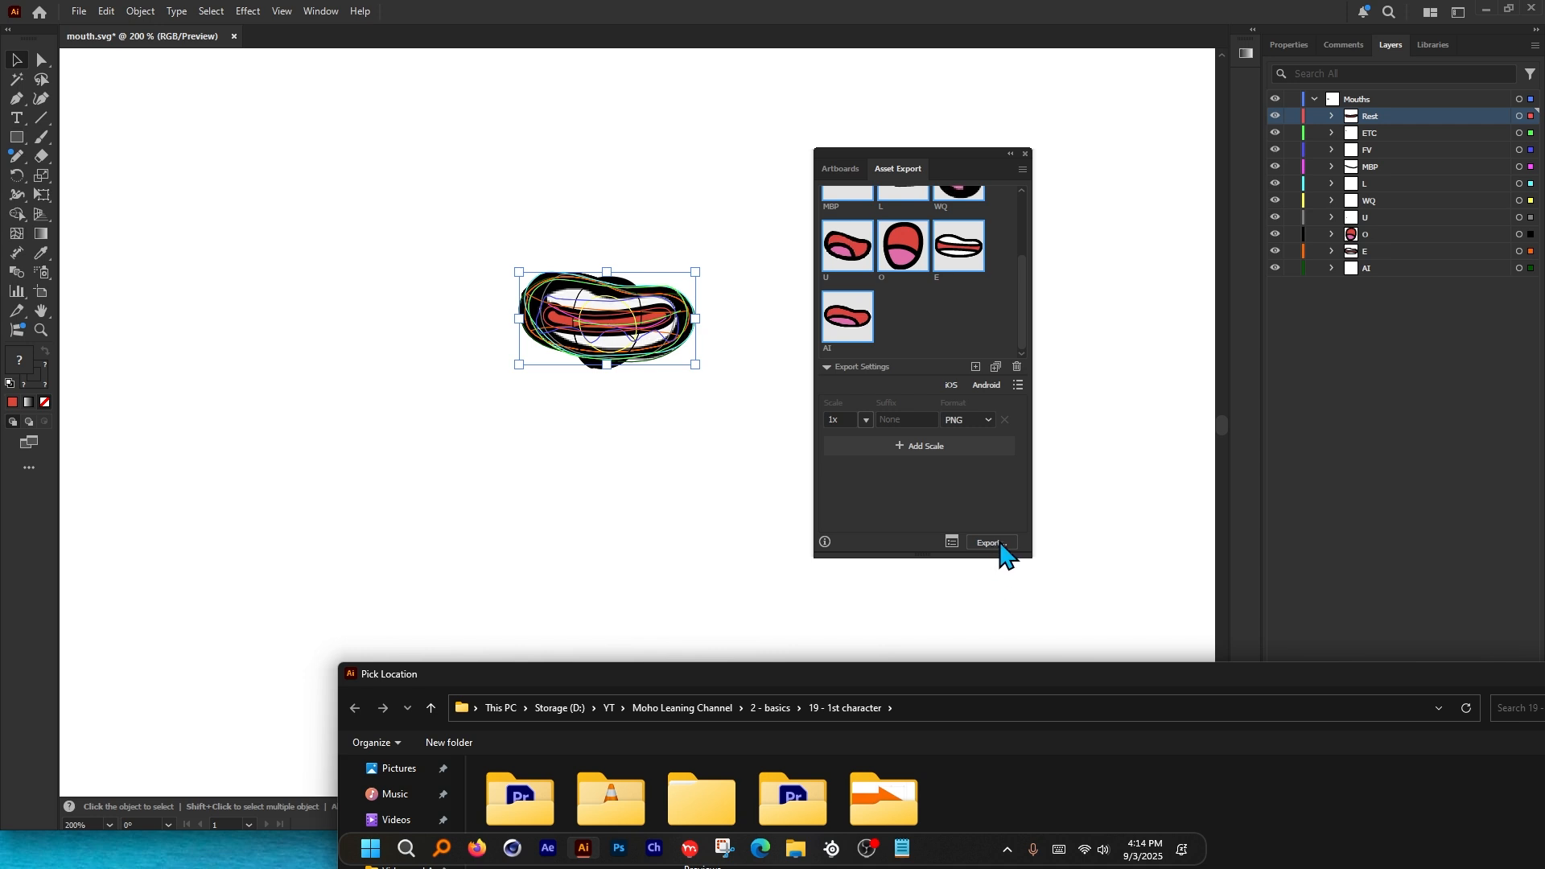
{"action": "left_click_drag", "start_coordinate": [1003, 674], "coordinate": [882, 100]}
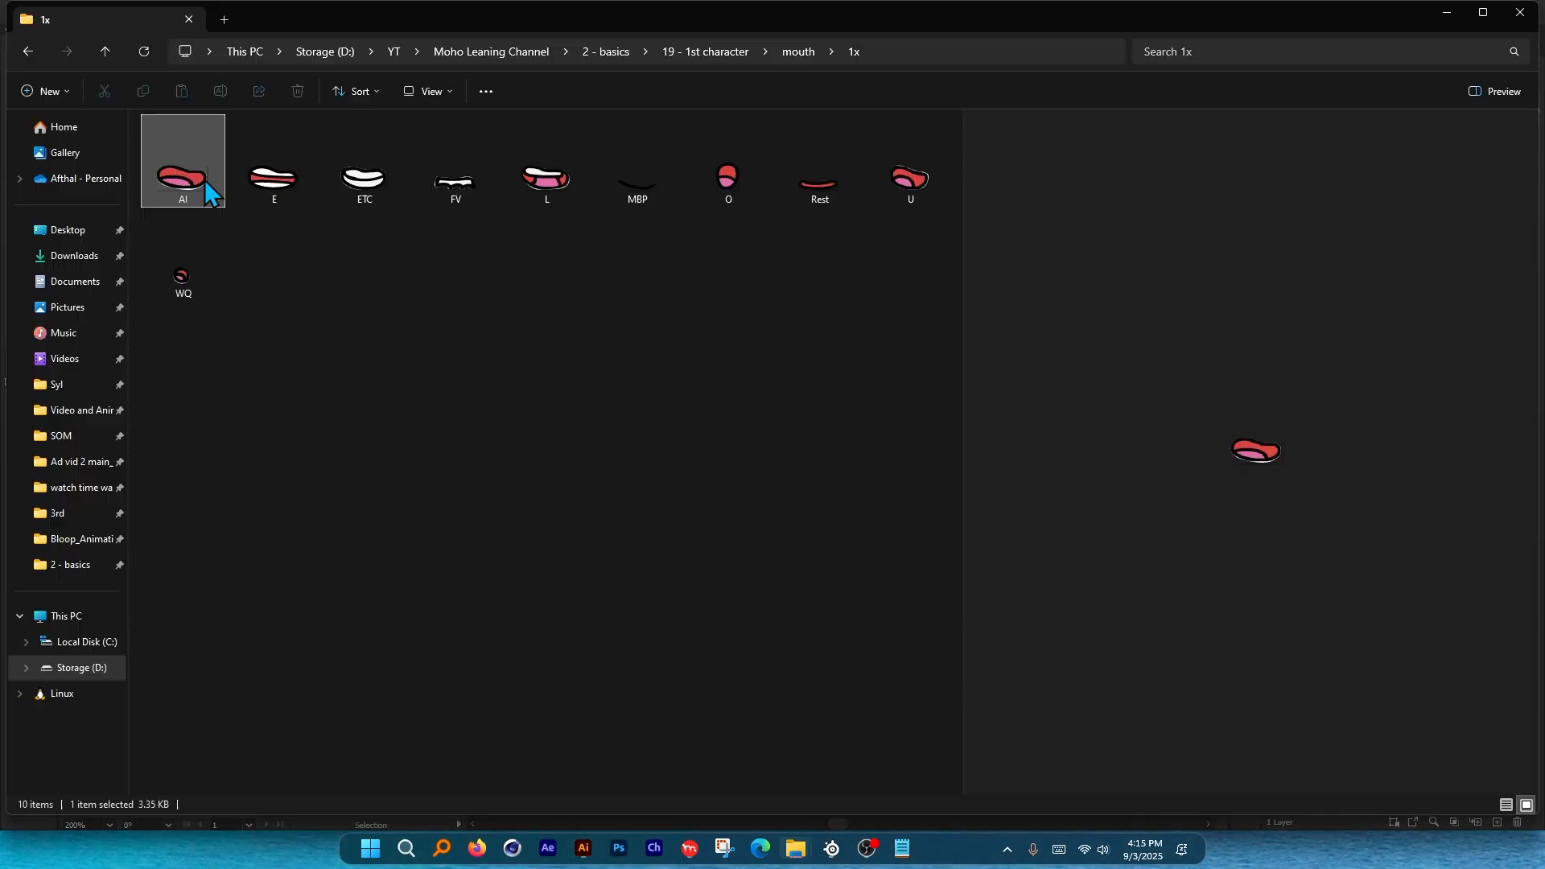
{"action": "left_click", "coordinate": [320, 179]}
{"action": "left_click", "coordinate": [451, 179]}
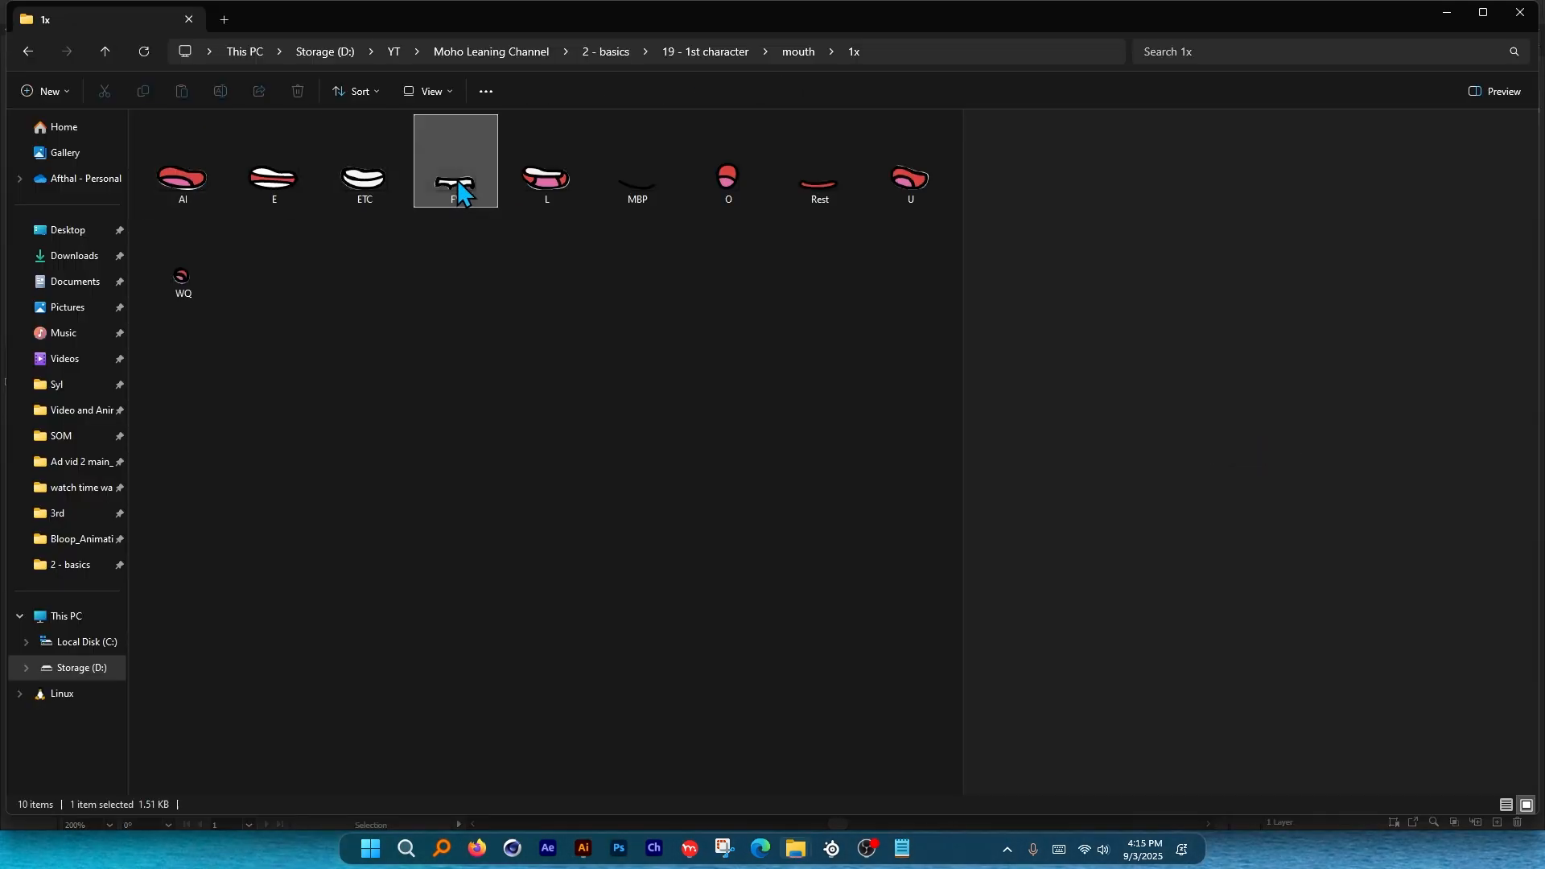
{"action": "left_click", "coordinate": [561, 178]}
{"action": "left_click", "coordinate": [756, 185]}
{"action": "left_click_drag", "start_coordinate": [154, 322], "coordinate": [189, 332]}
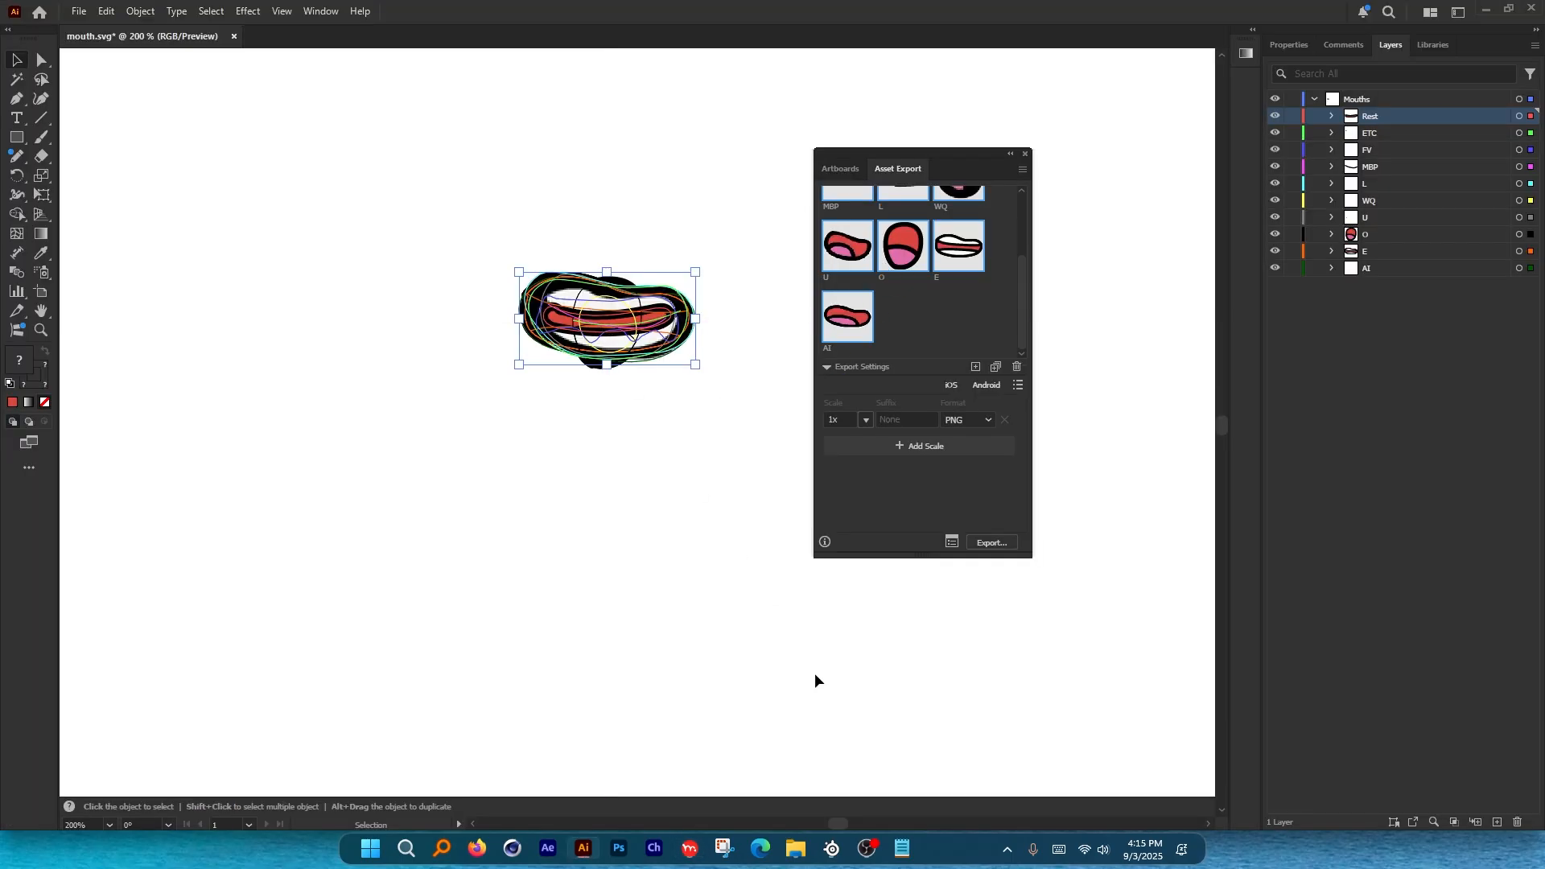
Drag the ten mouth PNGs into Moho Pro and scroll through the new layers.
{"action": "mouse_move", "coordinate": [799, 849]}
{"action": "left_click_drag", "start_coordinate": [722, 578], "coordinate": [749, 413]}
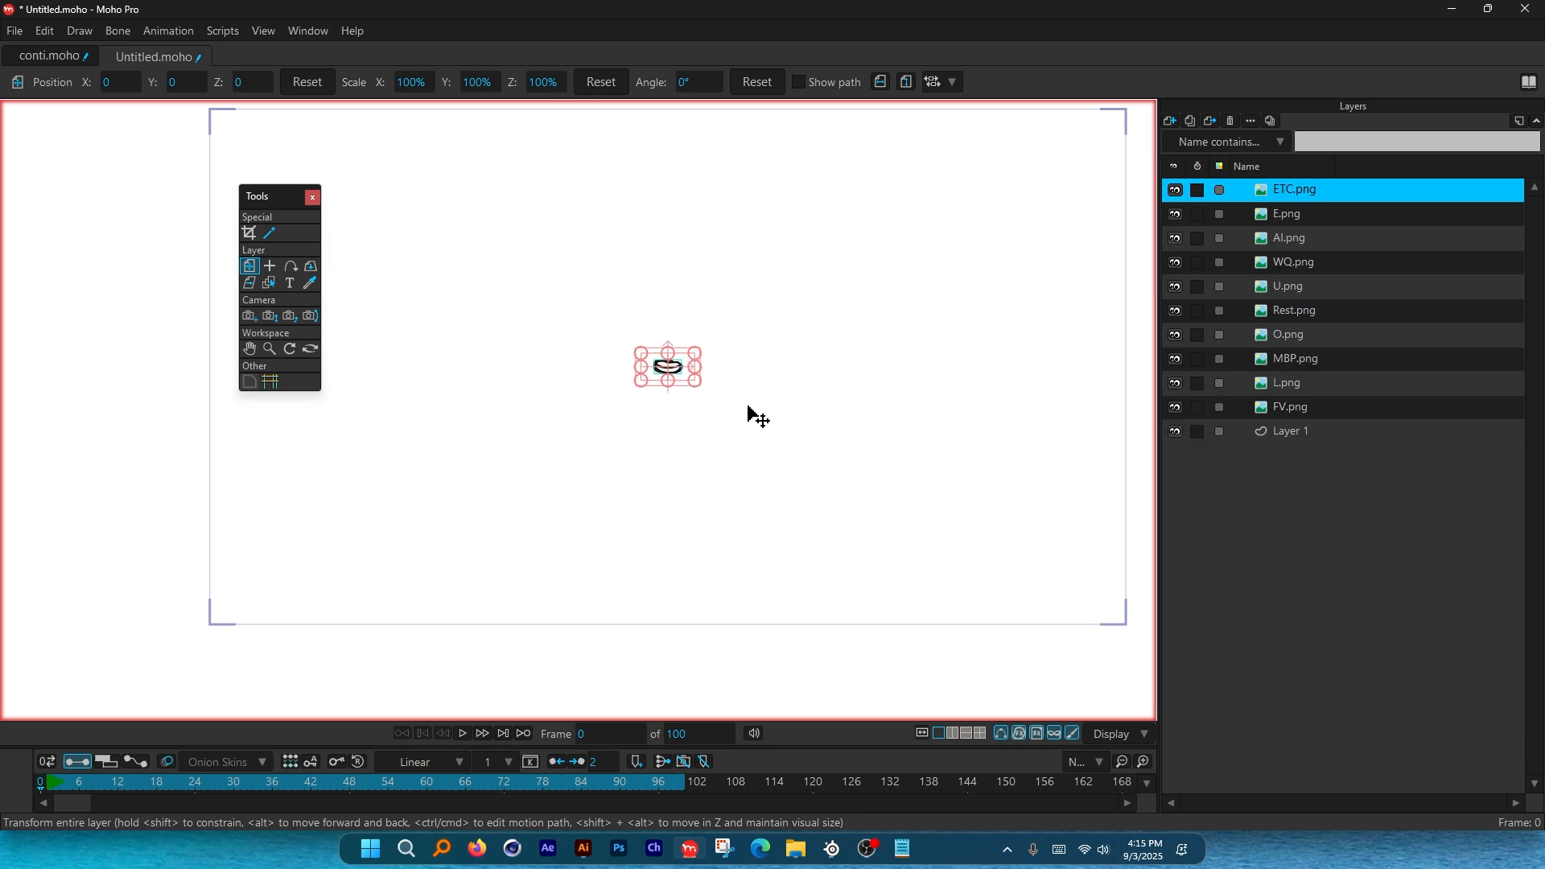
{"action": "scroll", "coordinate": [649, 399], "scroll_direction": "up", "scroll_amount": 13}
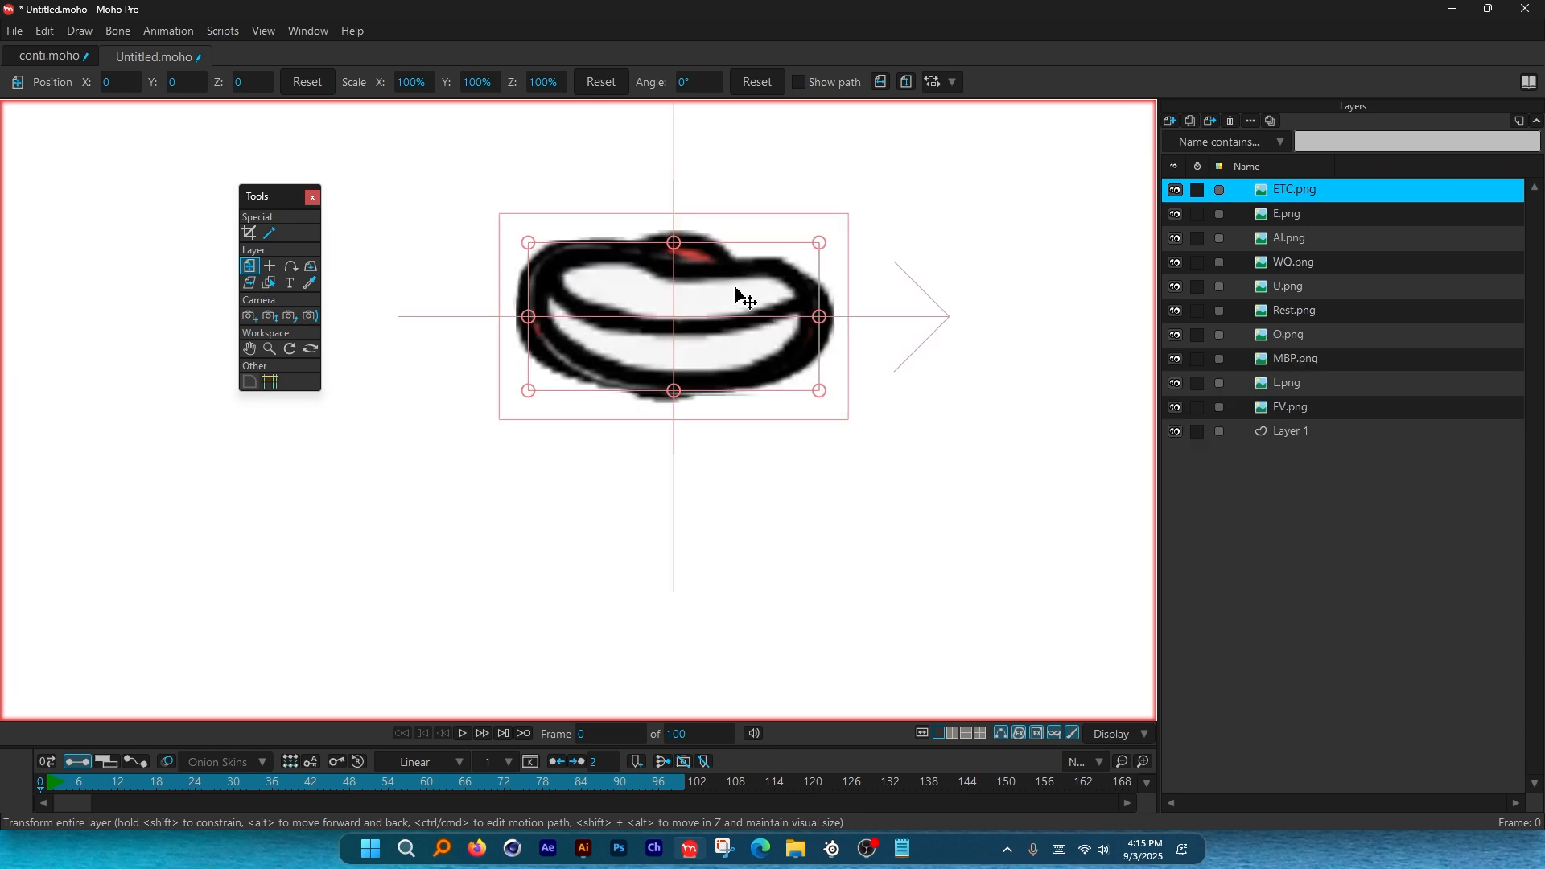
{"action": "left_click_drag", "start_coordinate": [735, 291], "coordinate": [592, 575]}
{"action": "key", "text": "ctrl+z"}
{"action": "scroll", "coordinate": [691, 338], "scroll_direction": "down", "scroll_amount": 9}
{"action": "scroll", "coordinate": [660, 341], "scroll_direction": "up", "scroll_amount": 8}
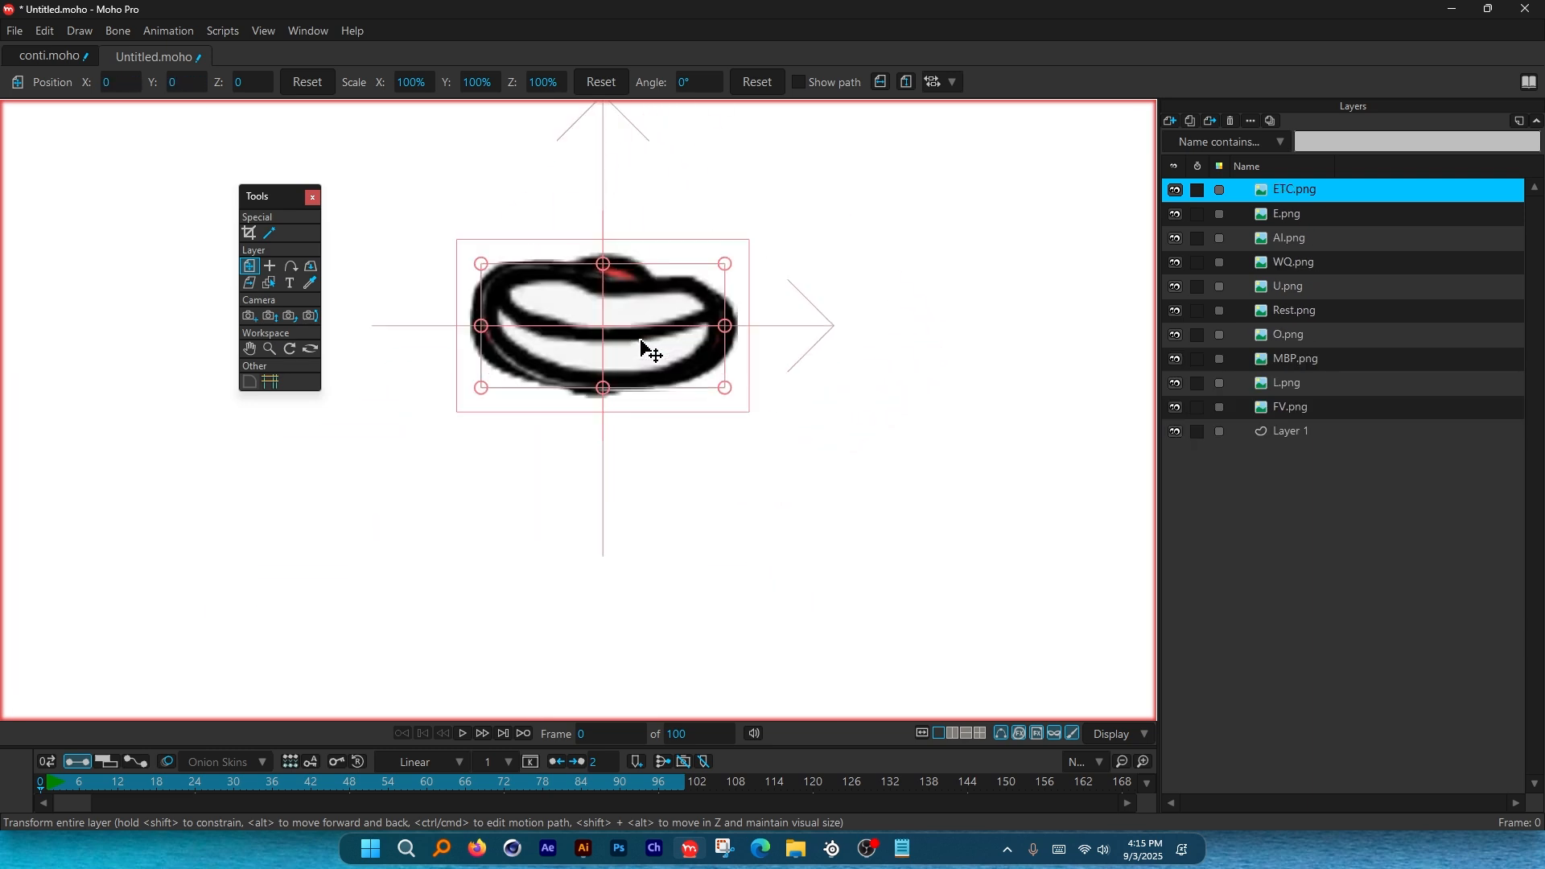
{"action": "scroll", "coordinate": [644, 341], "scroll_direction": "up", "scroll_amount": 3}
{"action": "scroll", "coordinate": [725, 358], "scroll_direction": "down", "scroll_amount": 5}
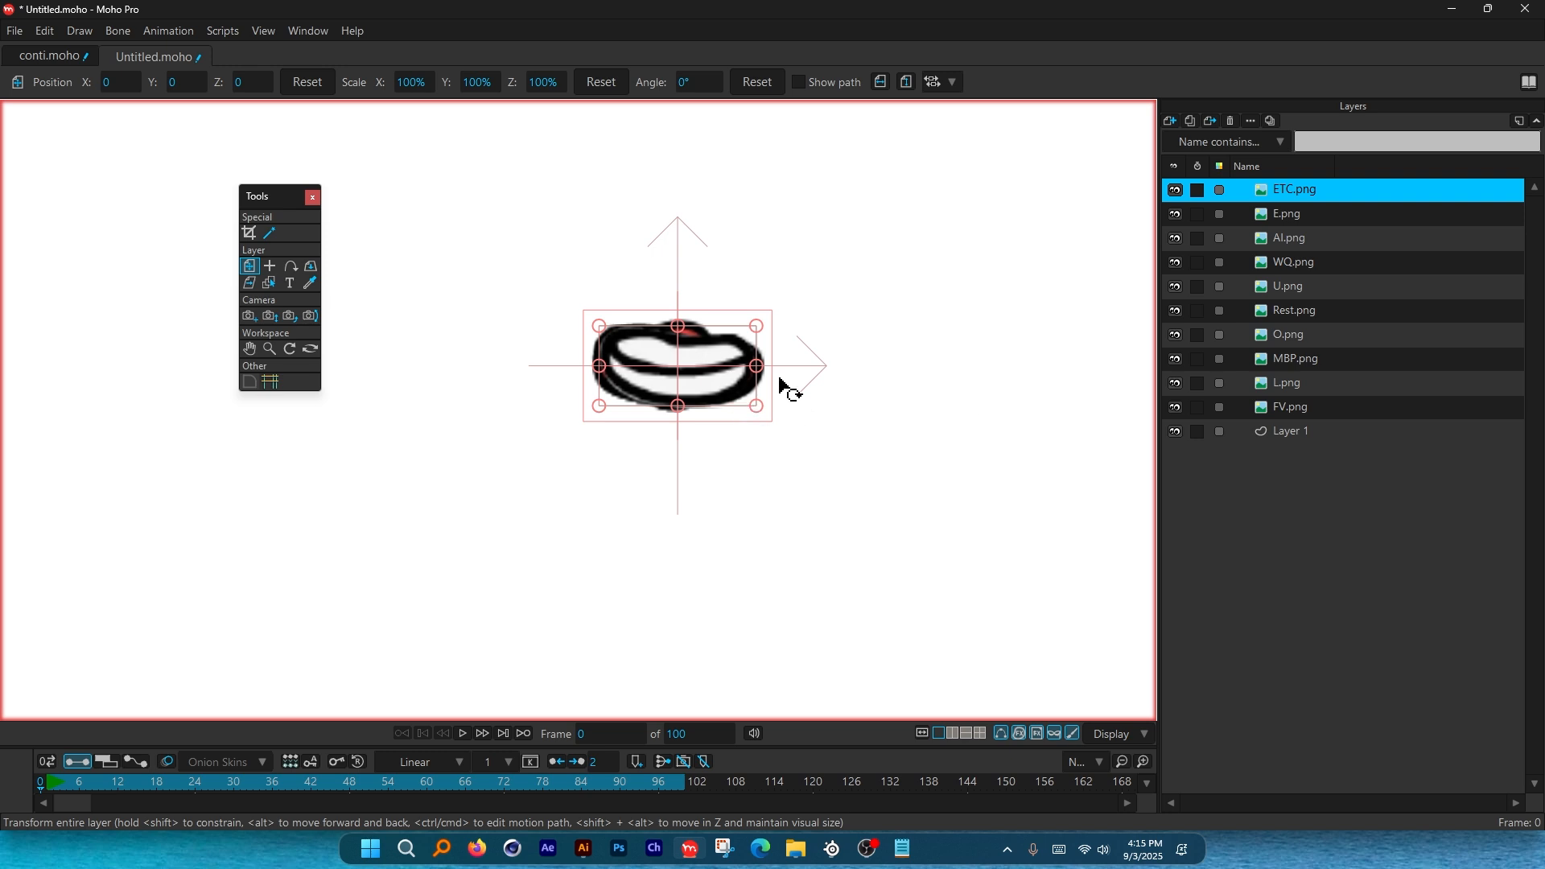
{"action": "scroll", "coordinate": [677, 371], "scroll_direction": "up", "scroll_amount": 3}
In Layer Settings, strip .png from the ETC.png layer name so it reads ETC.
{"action": "left_click", "coordinate": [1298, 190], "text": "shift"}
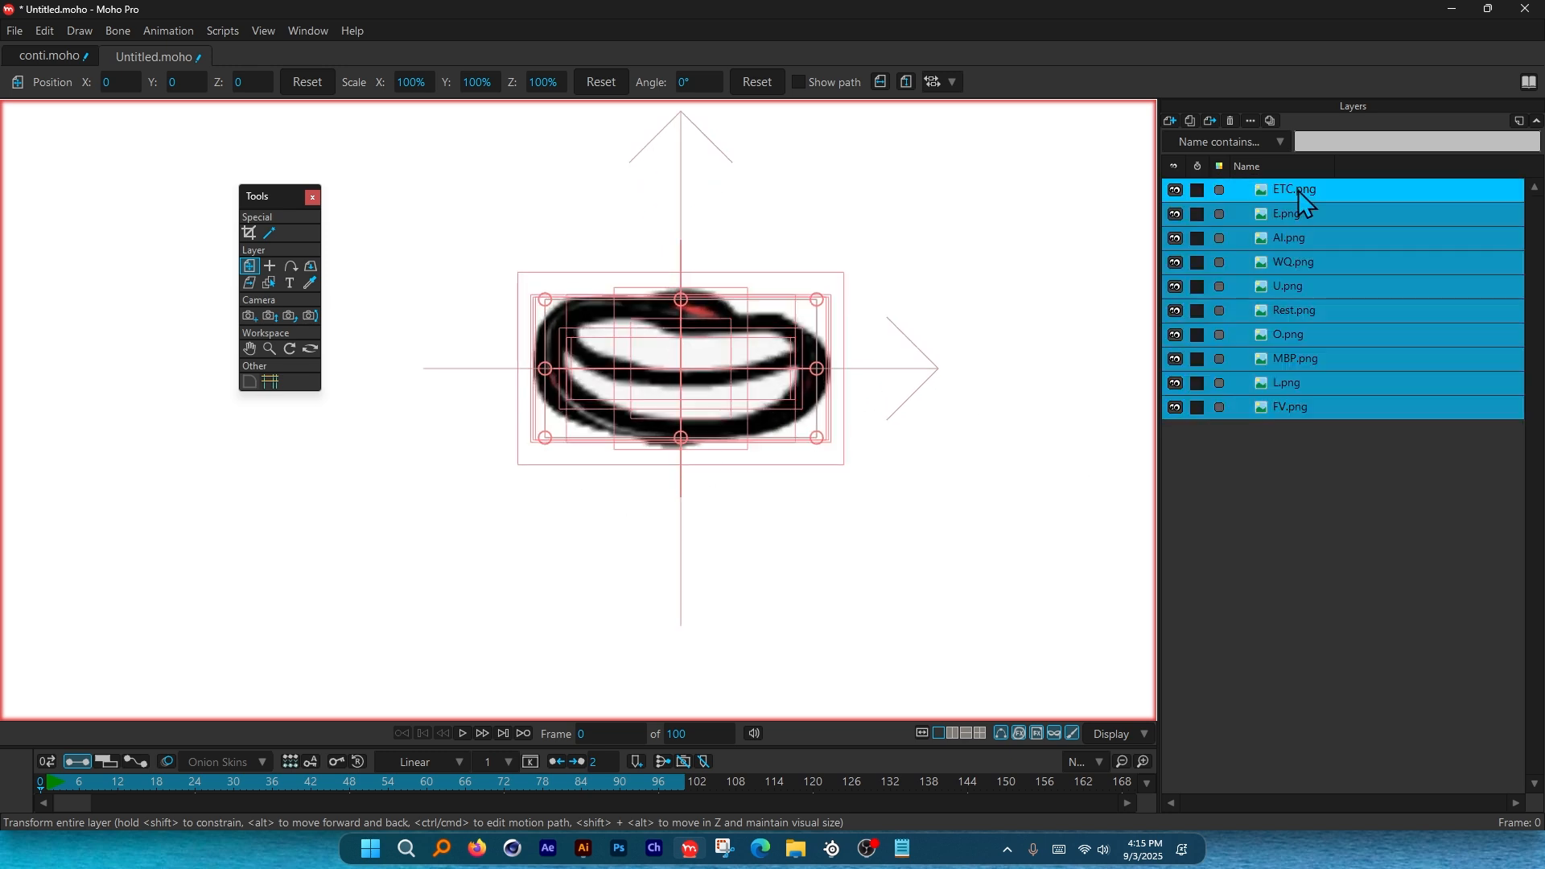
{"action": "left_click", "coordinate": [1338, 451]}
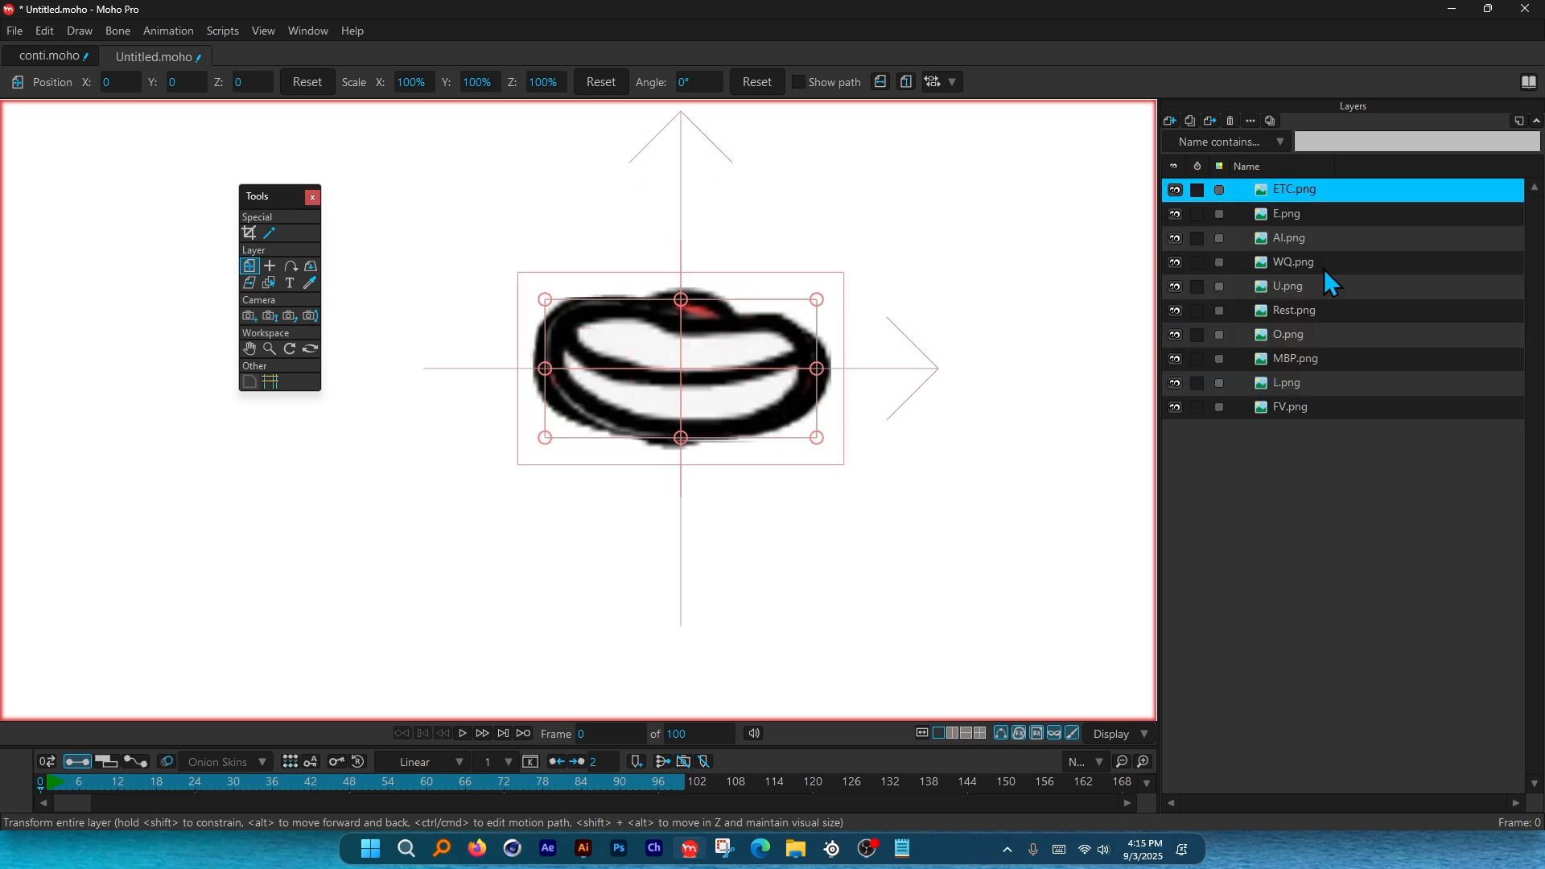
{"action": "double_click", "coordinate": [1310, 193]}
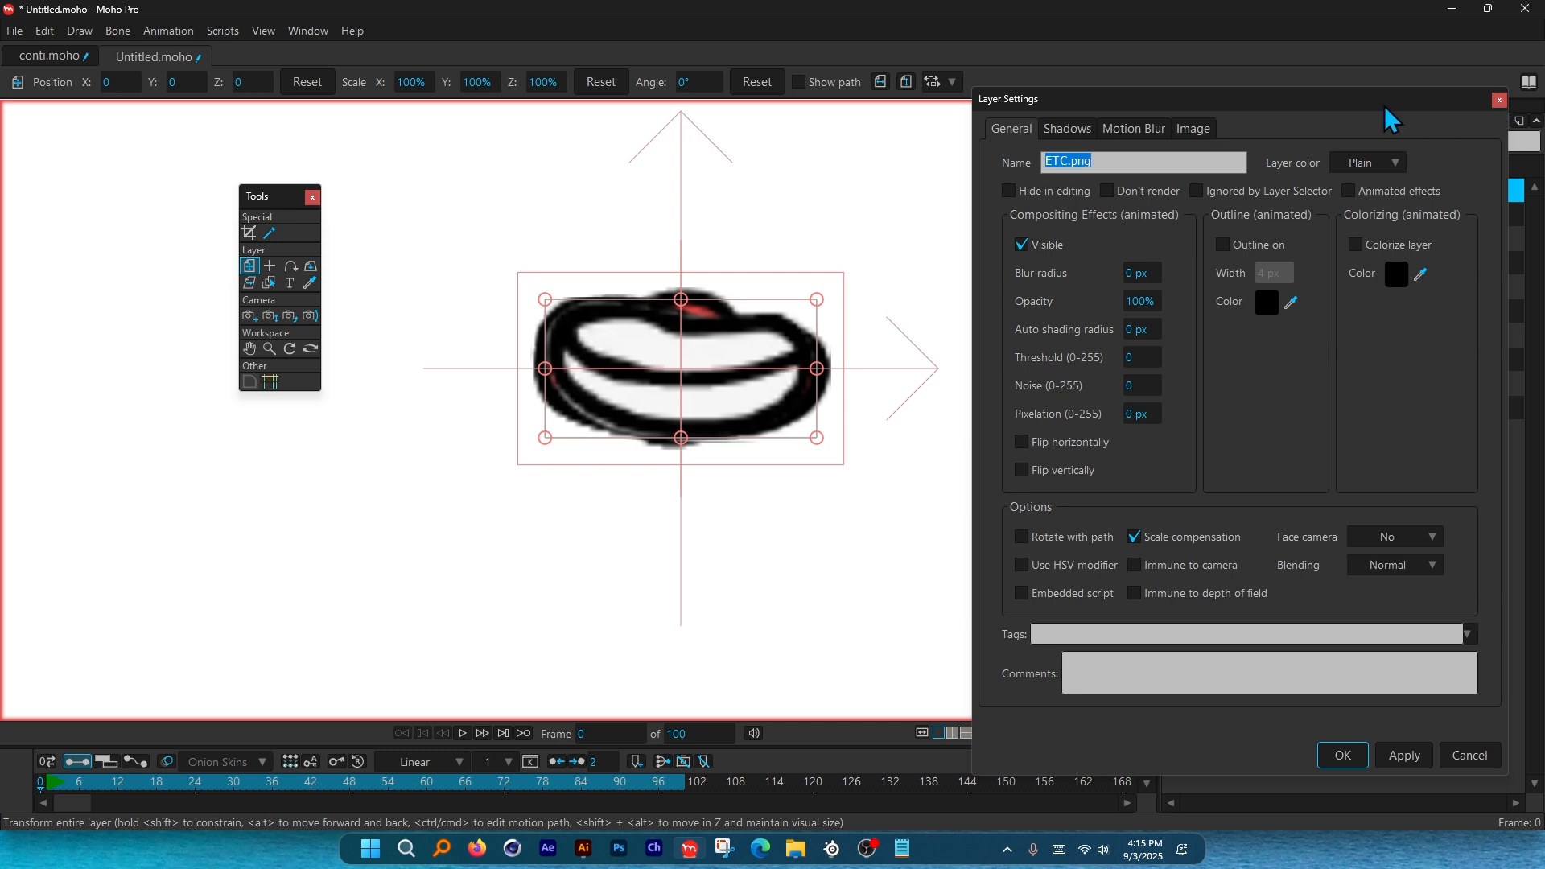
{"action": "left_click_drag", "start_coordinate": [1392, 119], "coordinate": [1012, 113]}
{"action": "left_click", "coordinate": [729, 157]}
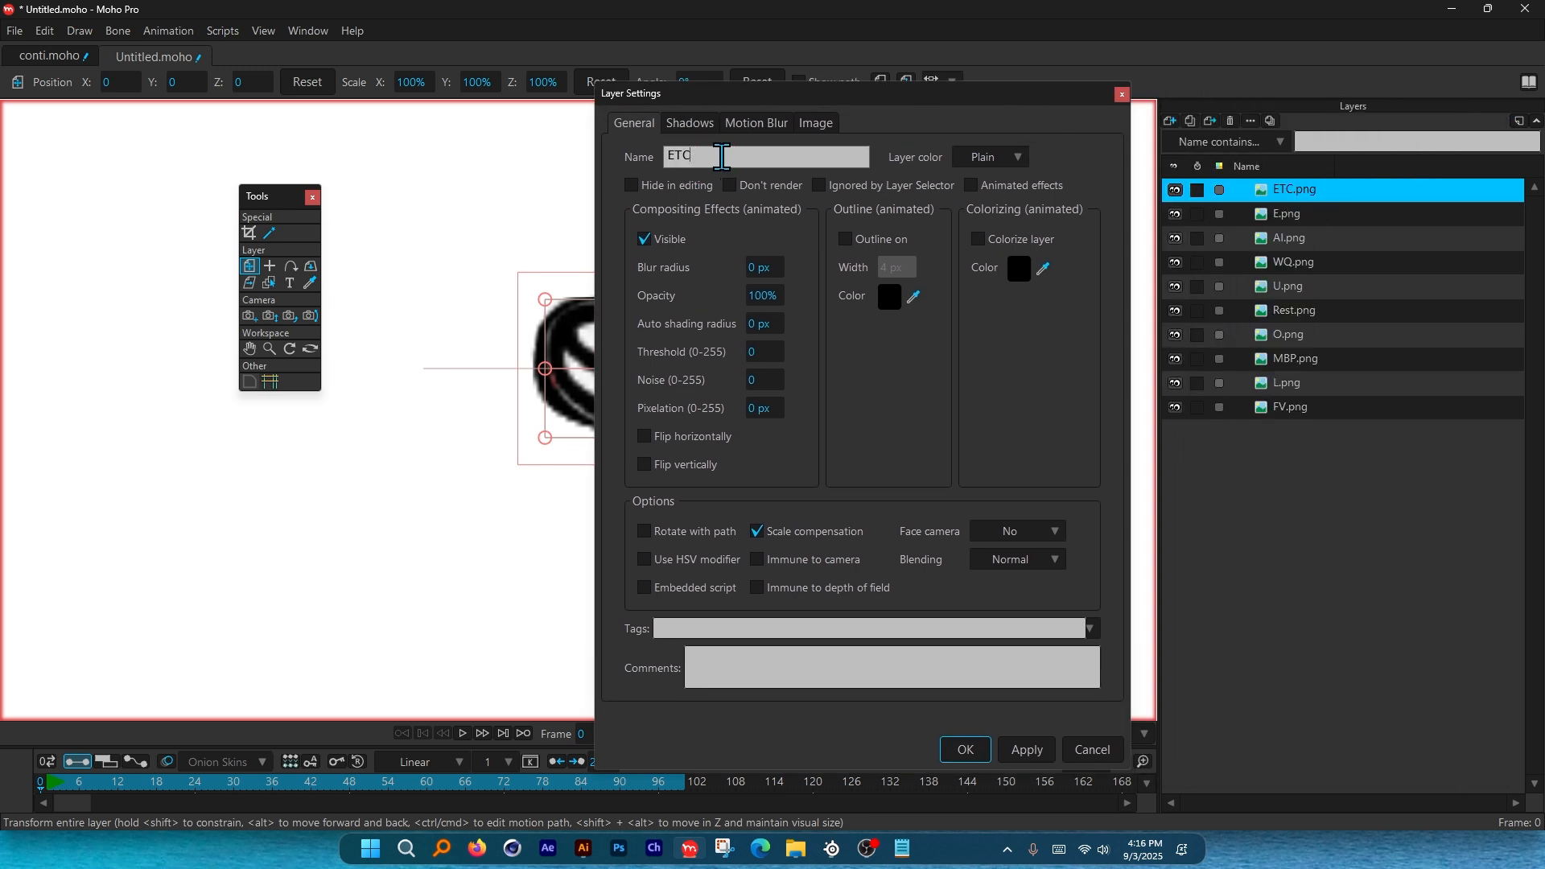
{"action": "left_click", "coordinate": [1278, 214]}
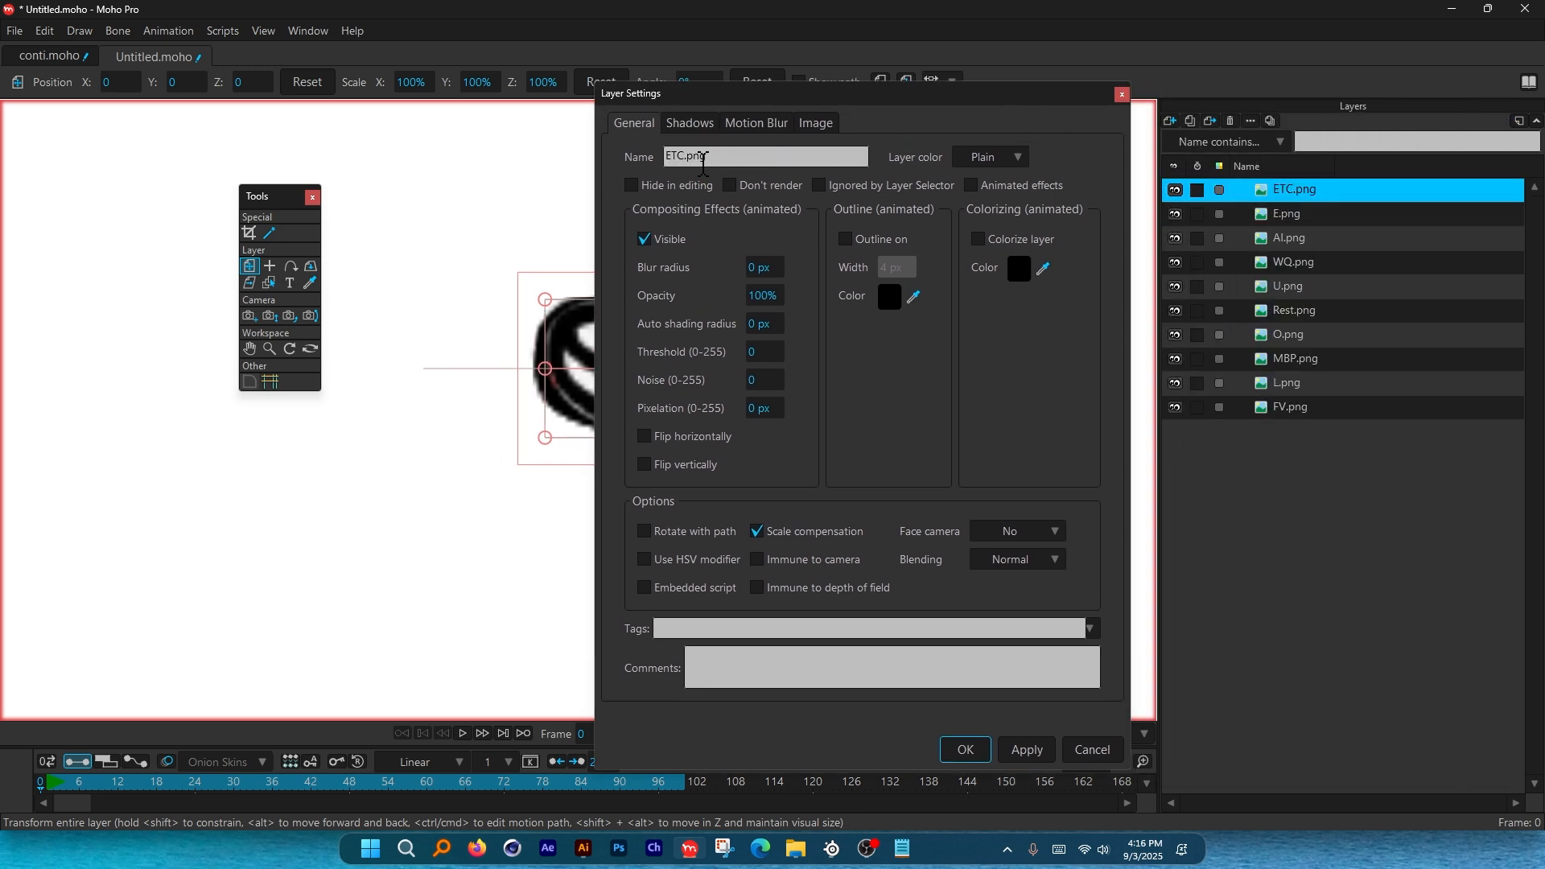
{"action": "left_click", "coordinate": [738, 159]}
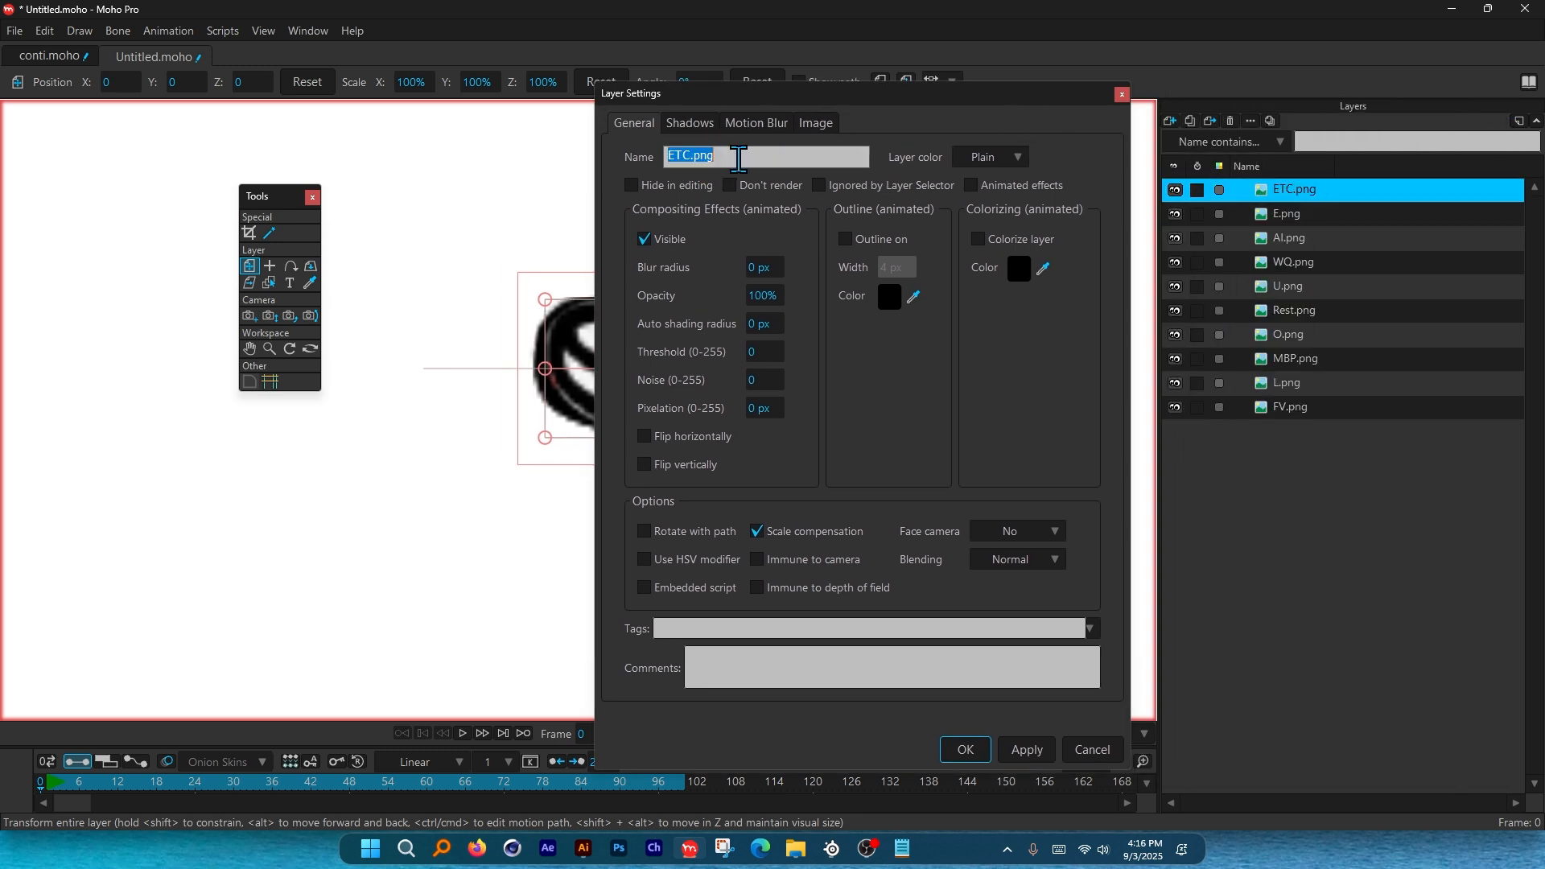
{"action": "left_click", "coordinate": [743, 158]}
{"action": "key", "text": "BackSpace"}
{"action": "left_click", "coordinate": [1027, 749]}
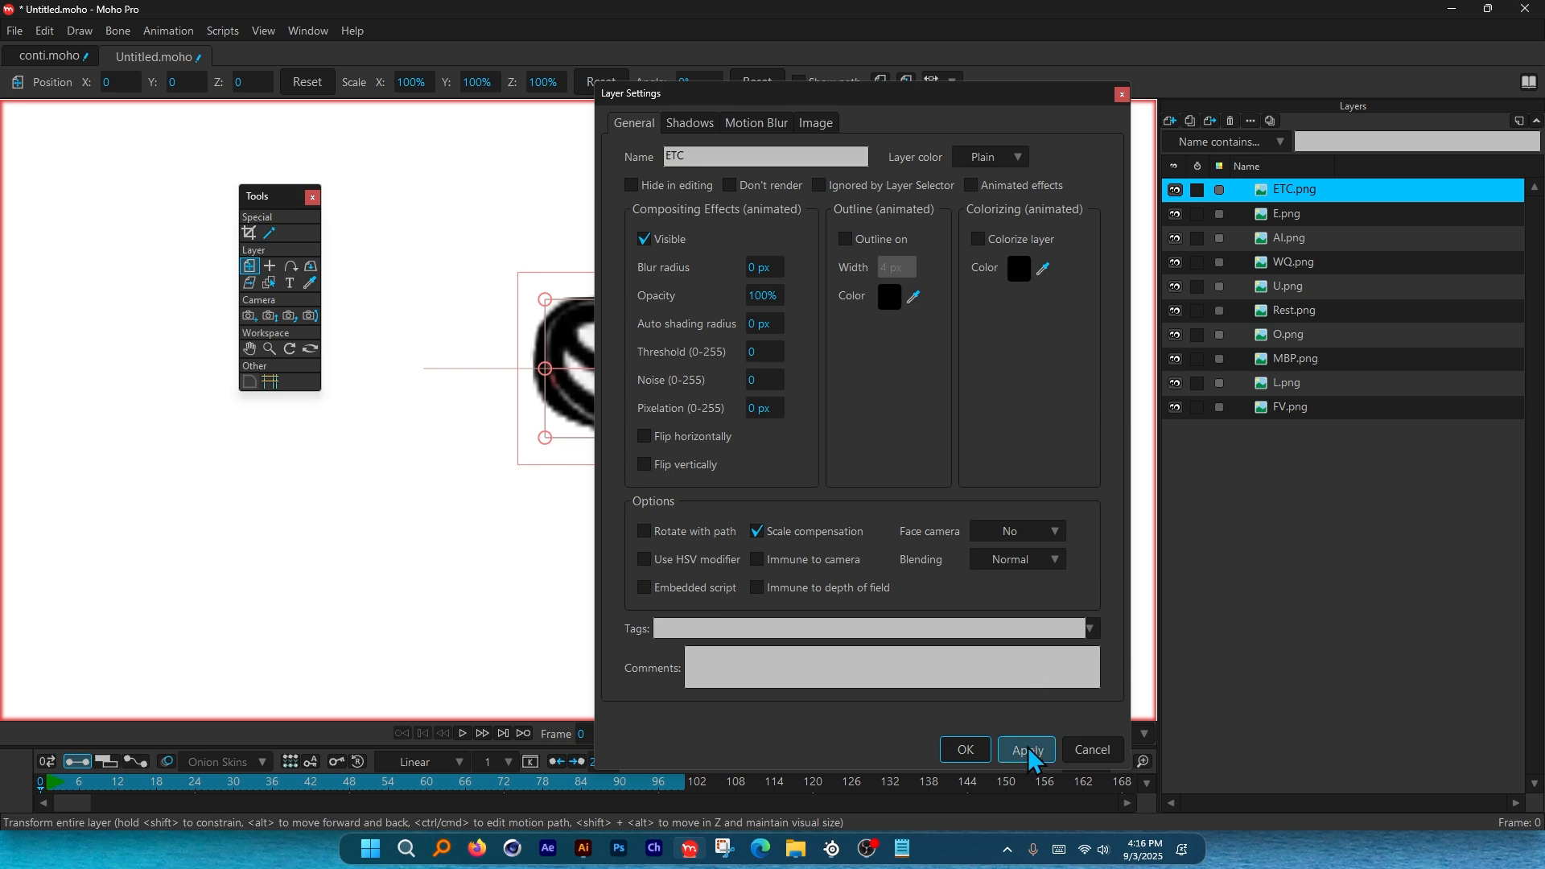
Undo a mistaken edit and reapply the name ETC to the first mouth layer.
{"action": "left_click", "coordinate": [1304, 215]}
{"action": "double_click", "coordinate": [736, 157]}
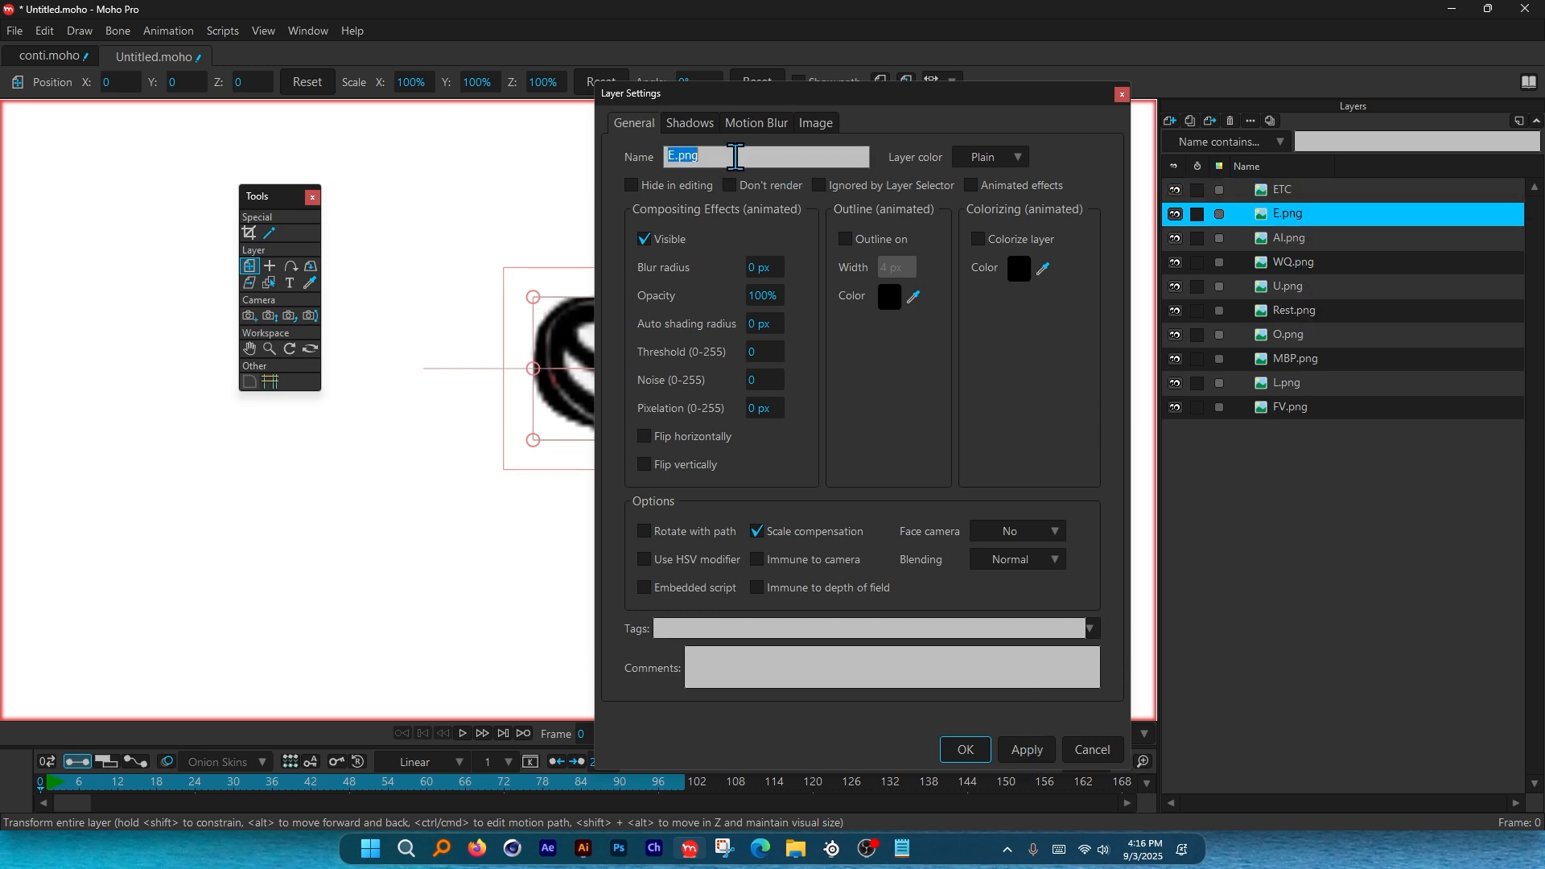
{"action": "key", "text": "ctrl+z"}
{"action": "double_click", "coordinate": [732, 157]}
{"action": "type", "text": "ETC"}
{"action": "left_click", "coordinate": [1034, 752]}
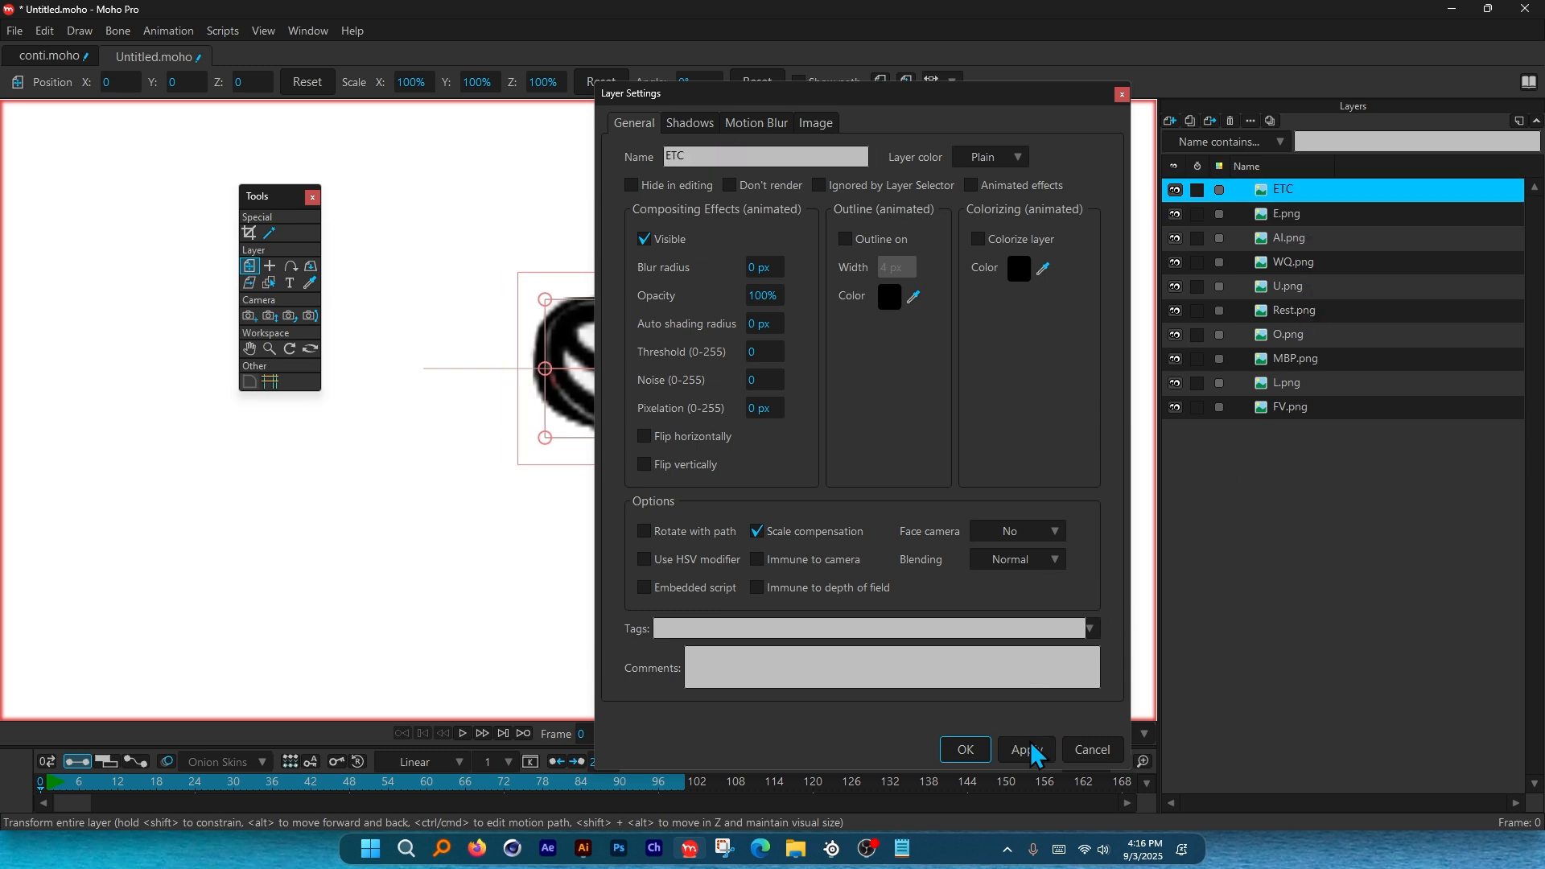
Rename the E.png layer to E, then close Layer Settings.
{"action": "left_click", "coordinate": [1289, 216]}
{"action": "double_click", "coordinate": [727, 157]}
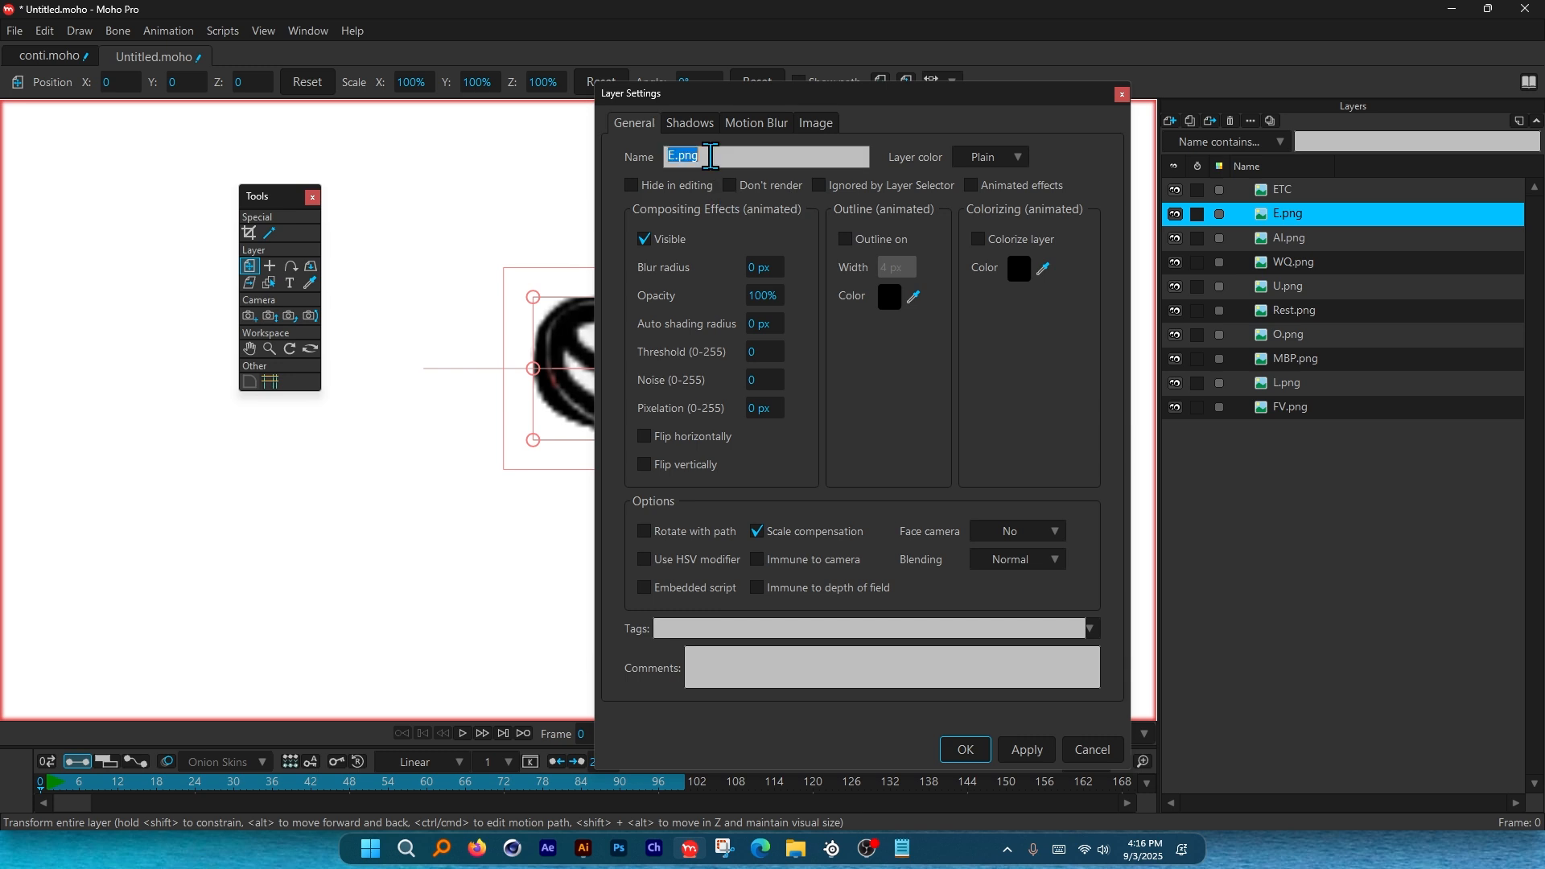
{"action": "type", "text": "E.p"}
{"action": "left_click", "coordinate": [1028, 751]}
{"action": "left_click", "coordinate": [1296, 240]}
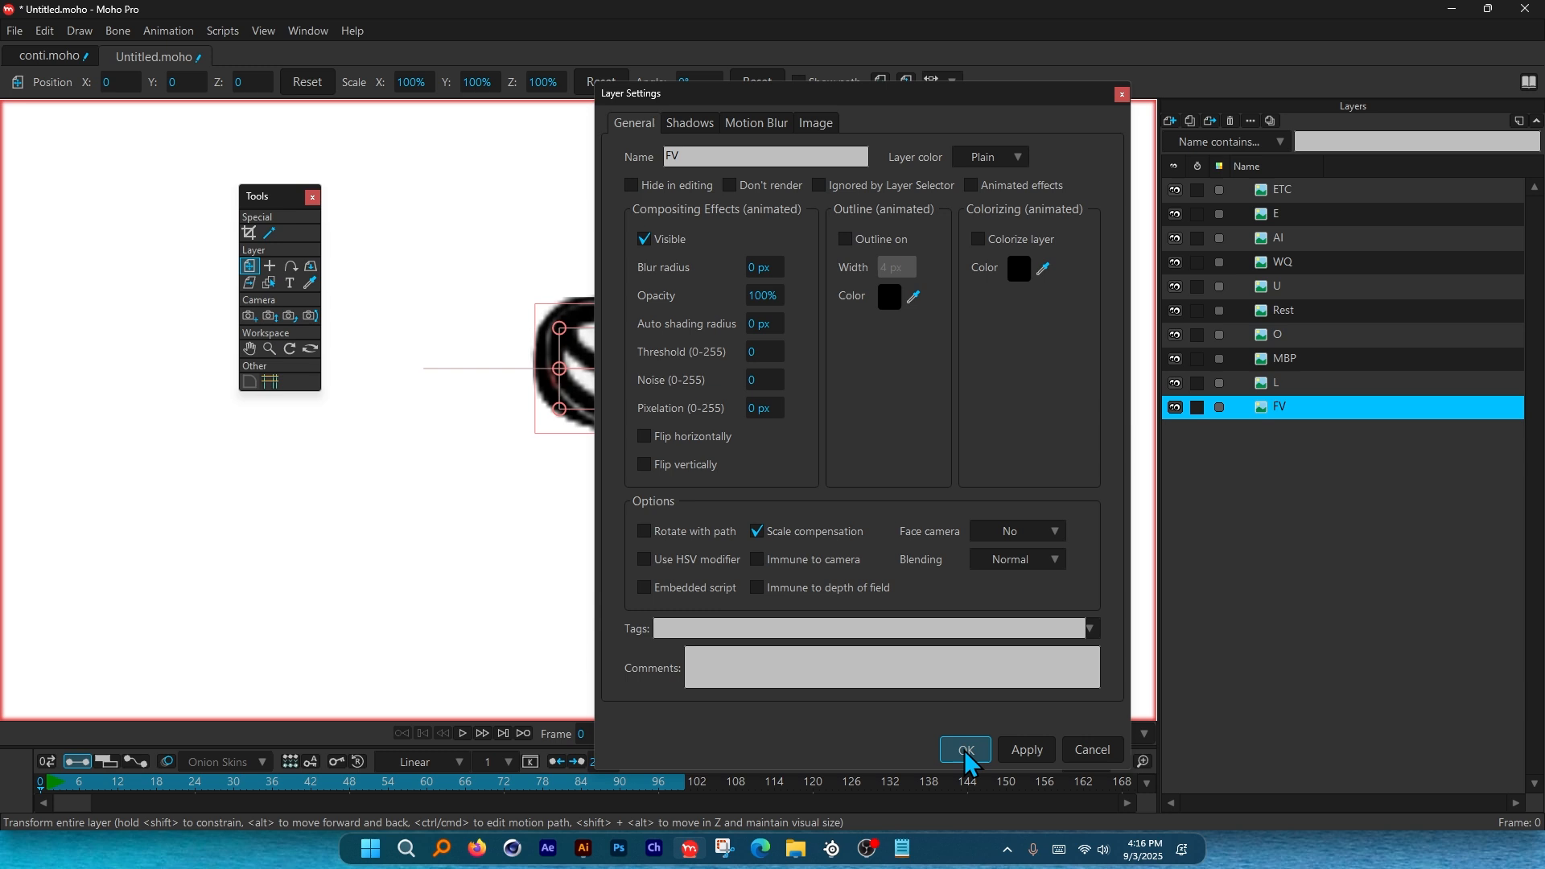
{"action": "left_click", "coordinate": [966, 750]}
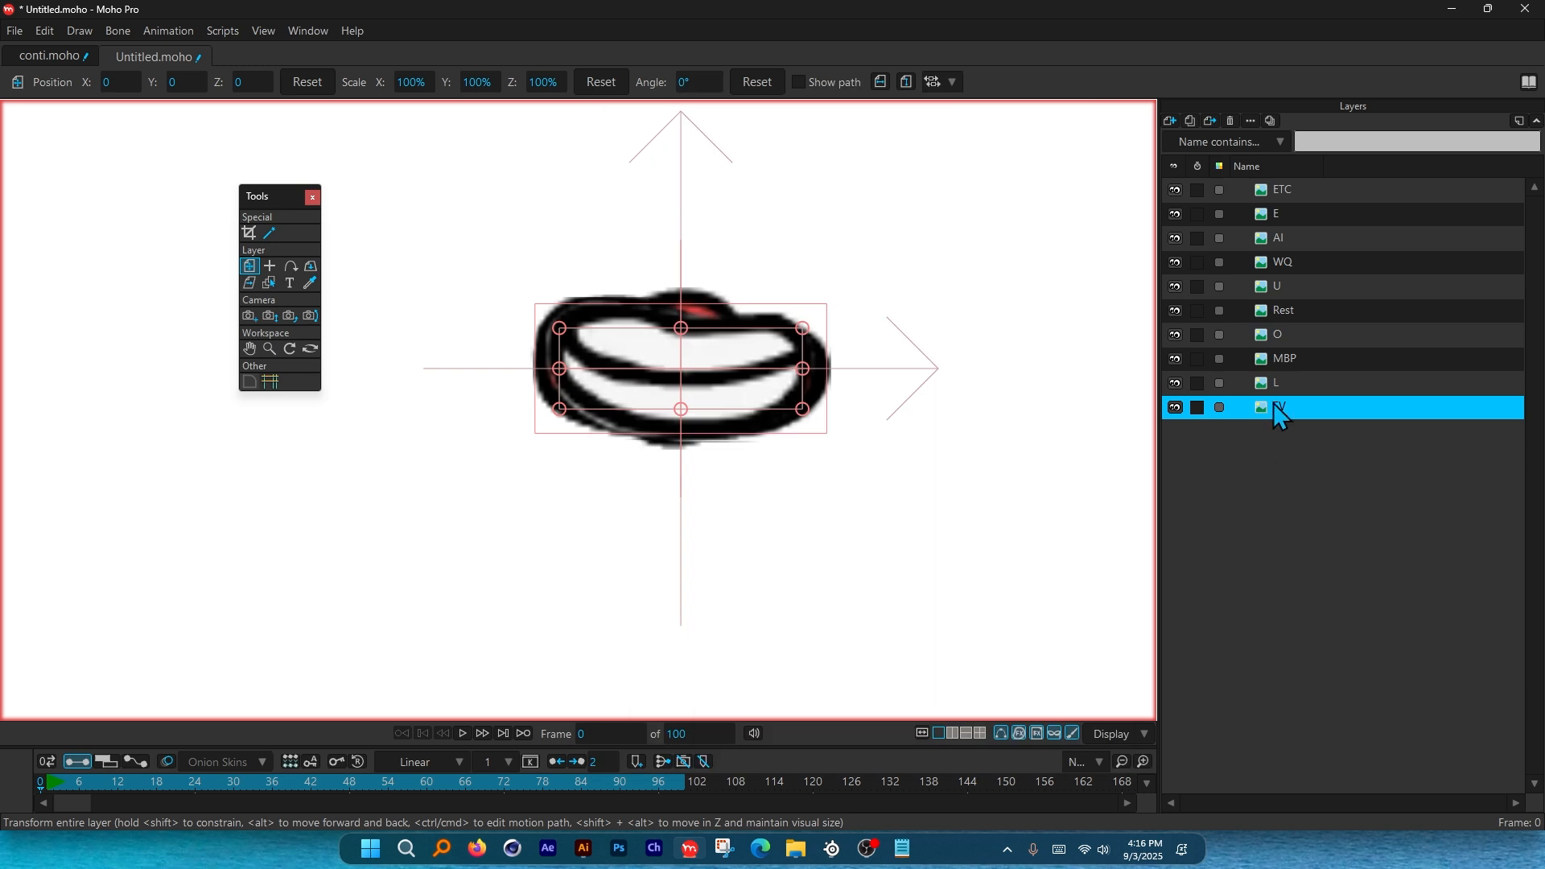
{"action": "left_click", "coordinate": [1292, 192], "text": "shift"}
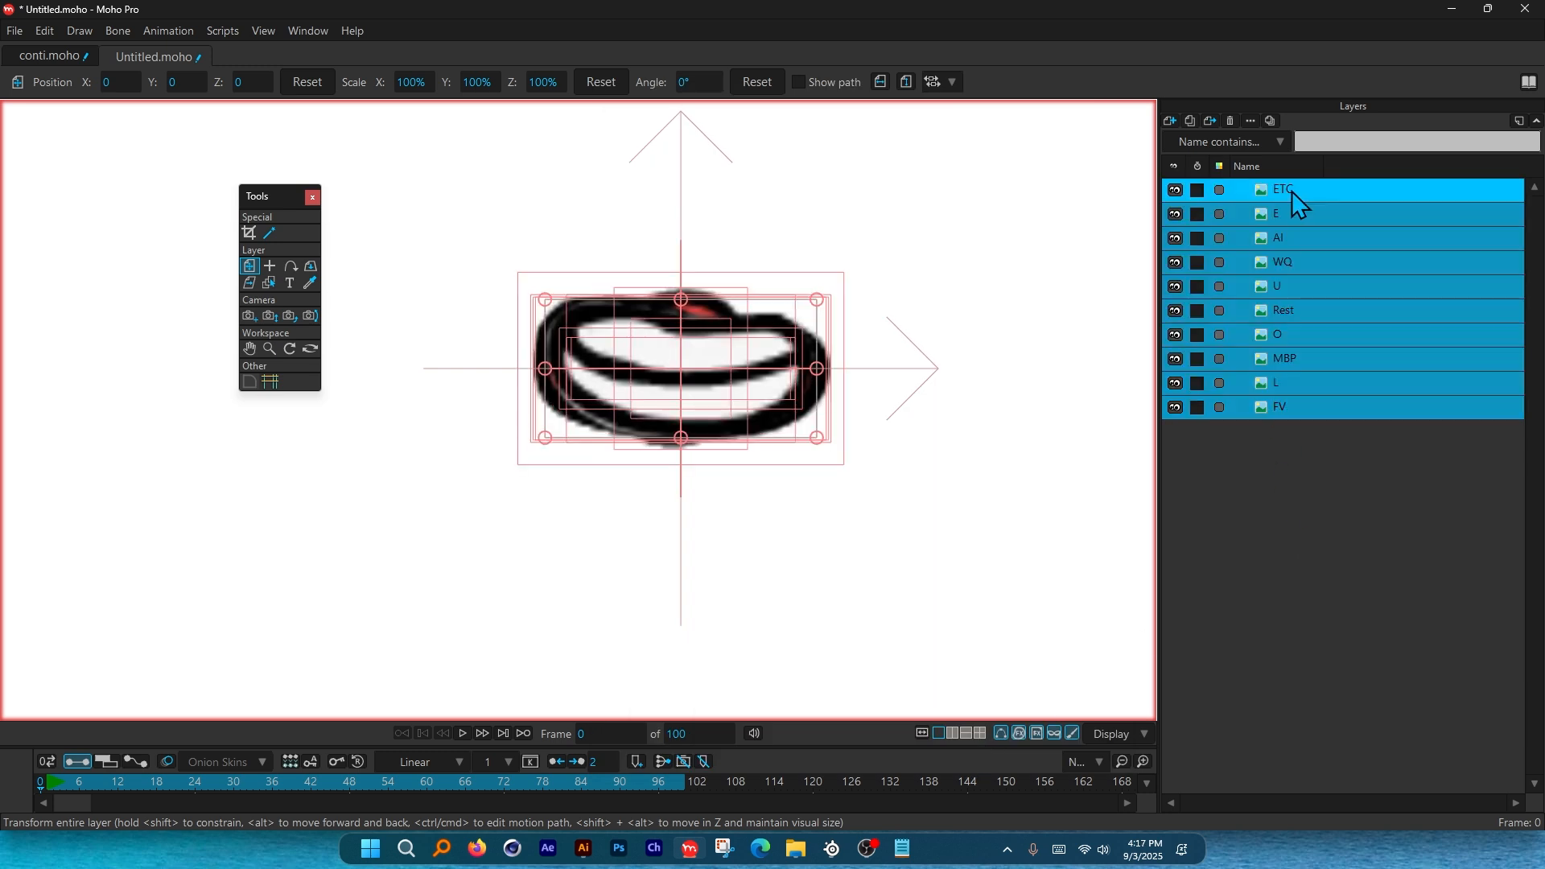
Group the ten mouth layers into the Mouths switch layer, showing E, then another mouth.
{"action": "right_click", "coordinate": [1305, 191]}
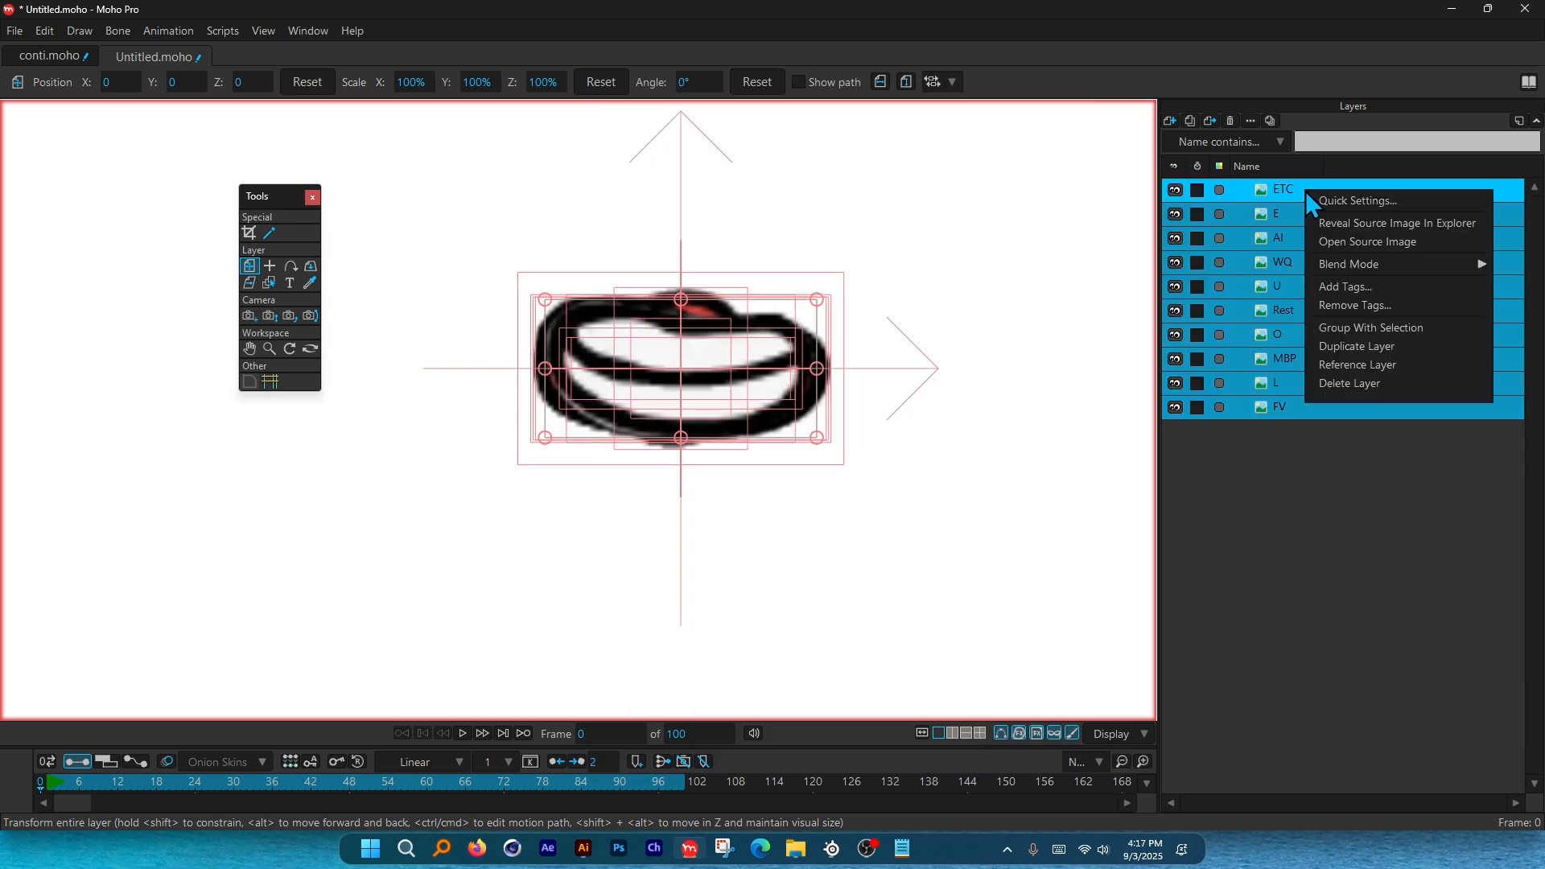
{"action": "left_click", "coordinate": [1408, 327]}
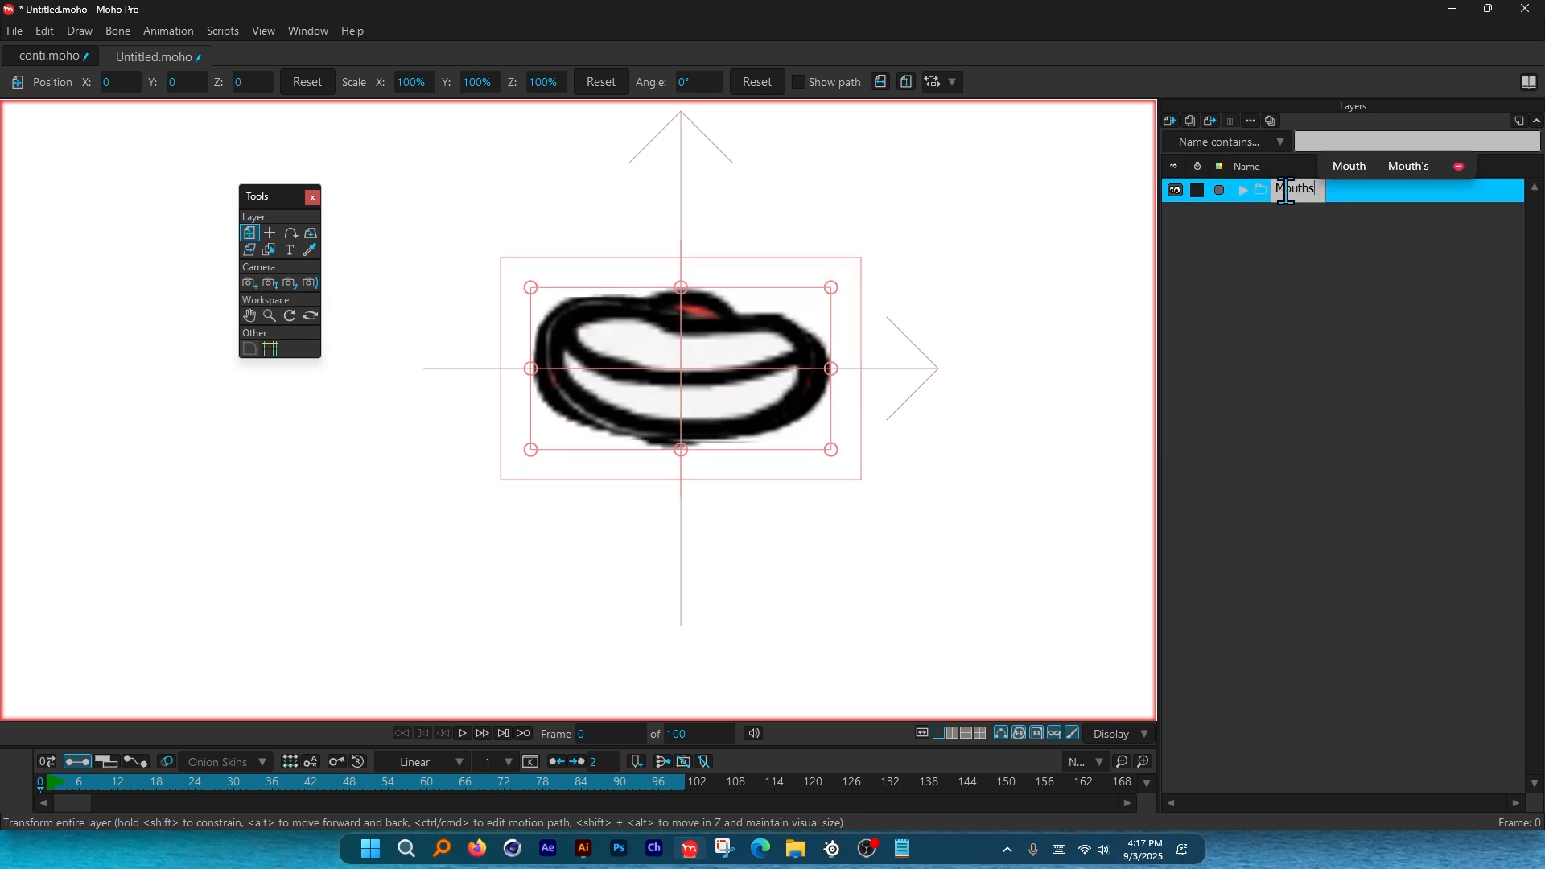
{"action": "right_click", "coordinate": [1291, 199]}
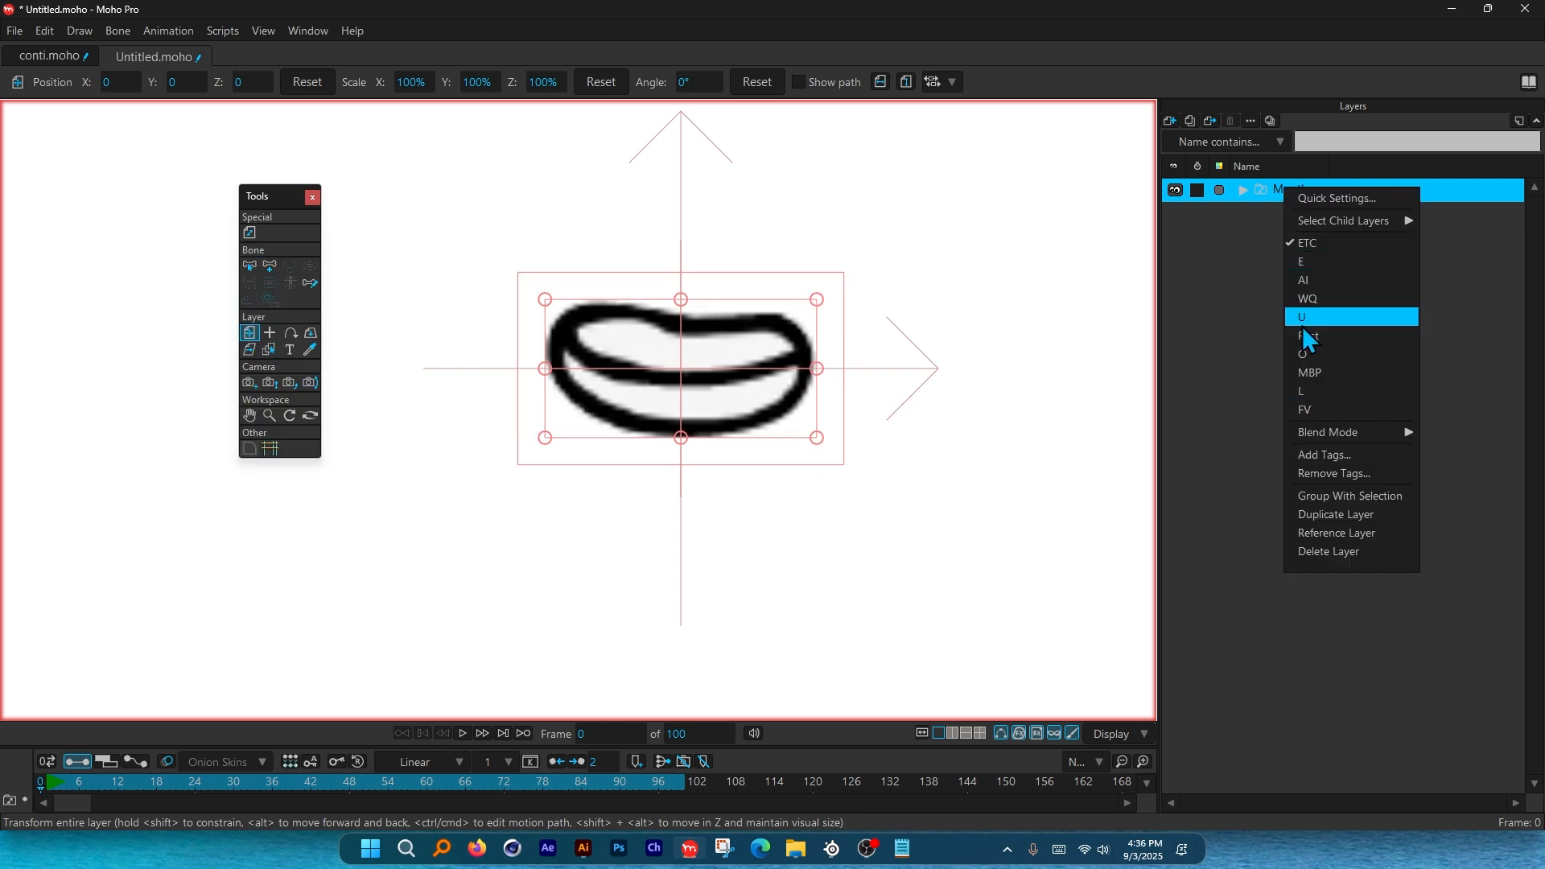
{"action": "left_click", "coordinate": [1328, 278]}
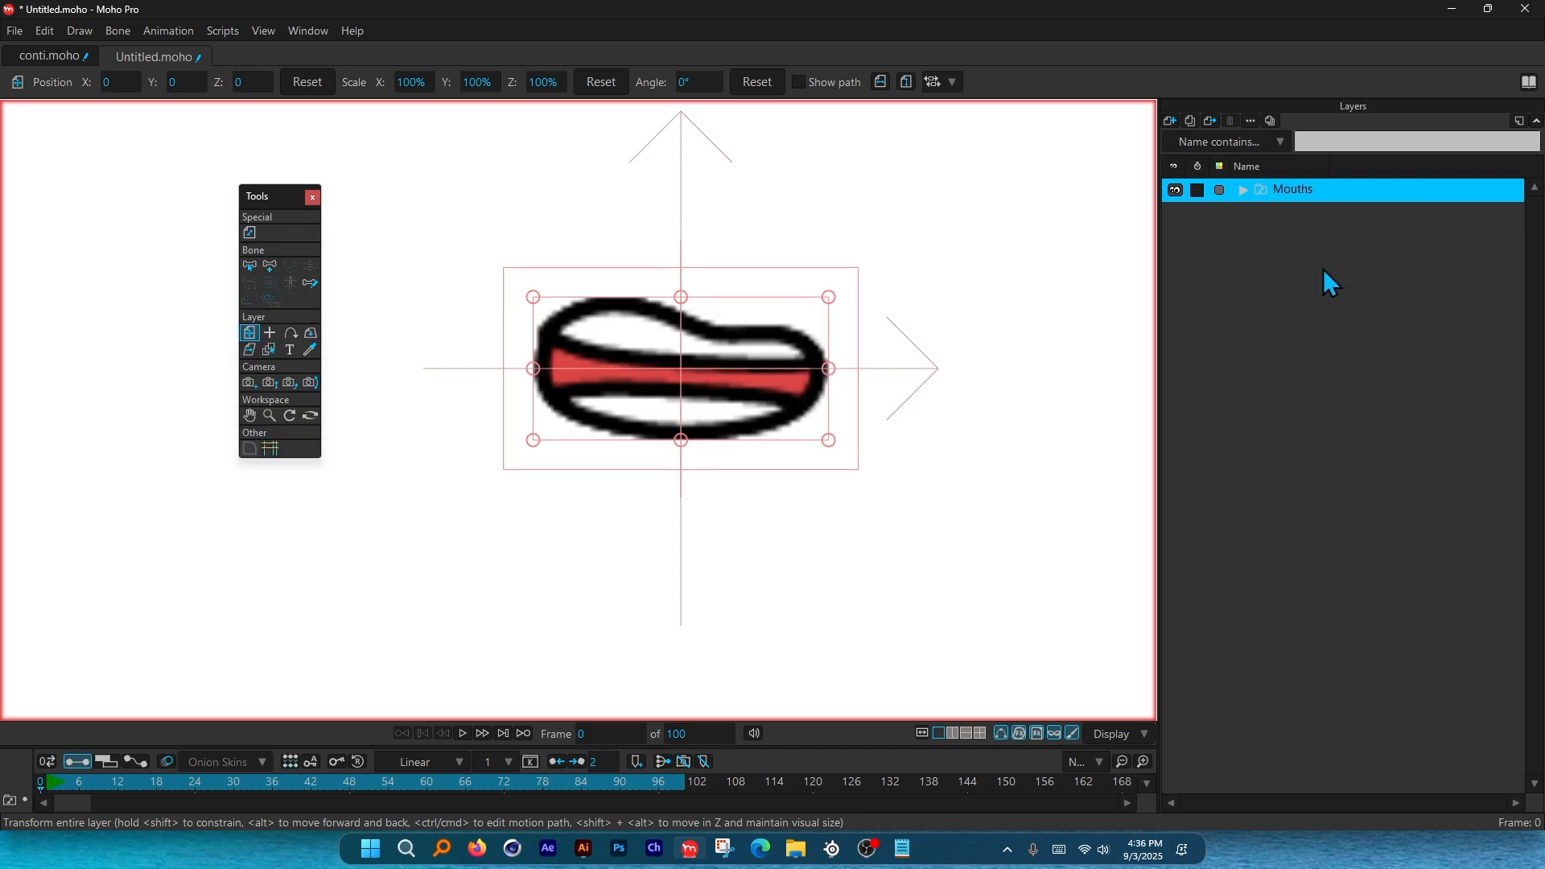
{"action": "right_click", "coordinate": [1285, 191]}
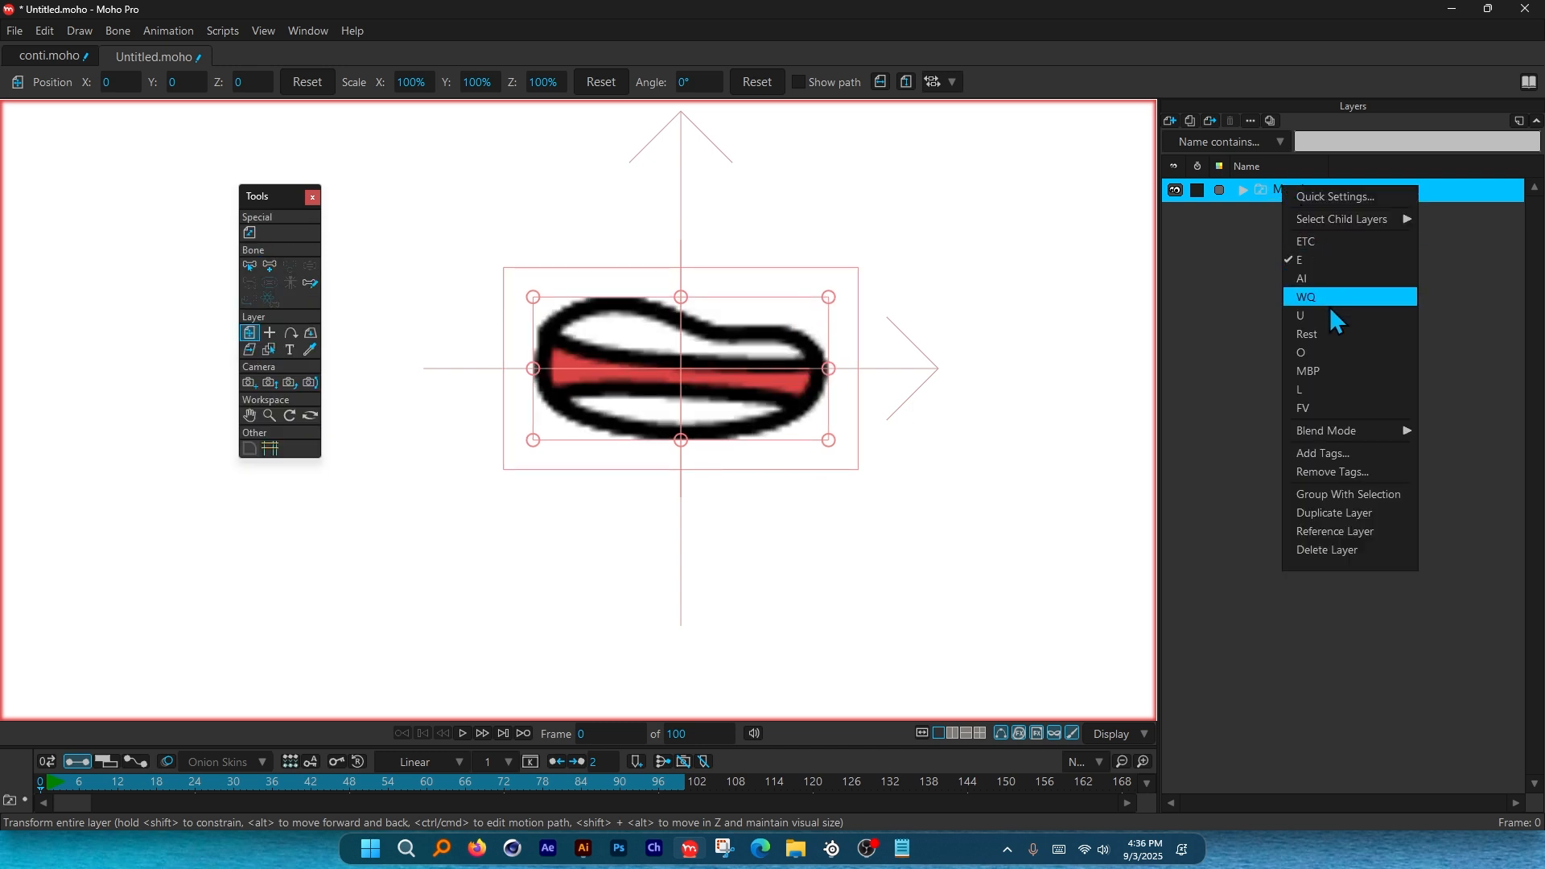
{"action": "left_click", "coordinate": [1325, 257]}
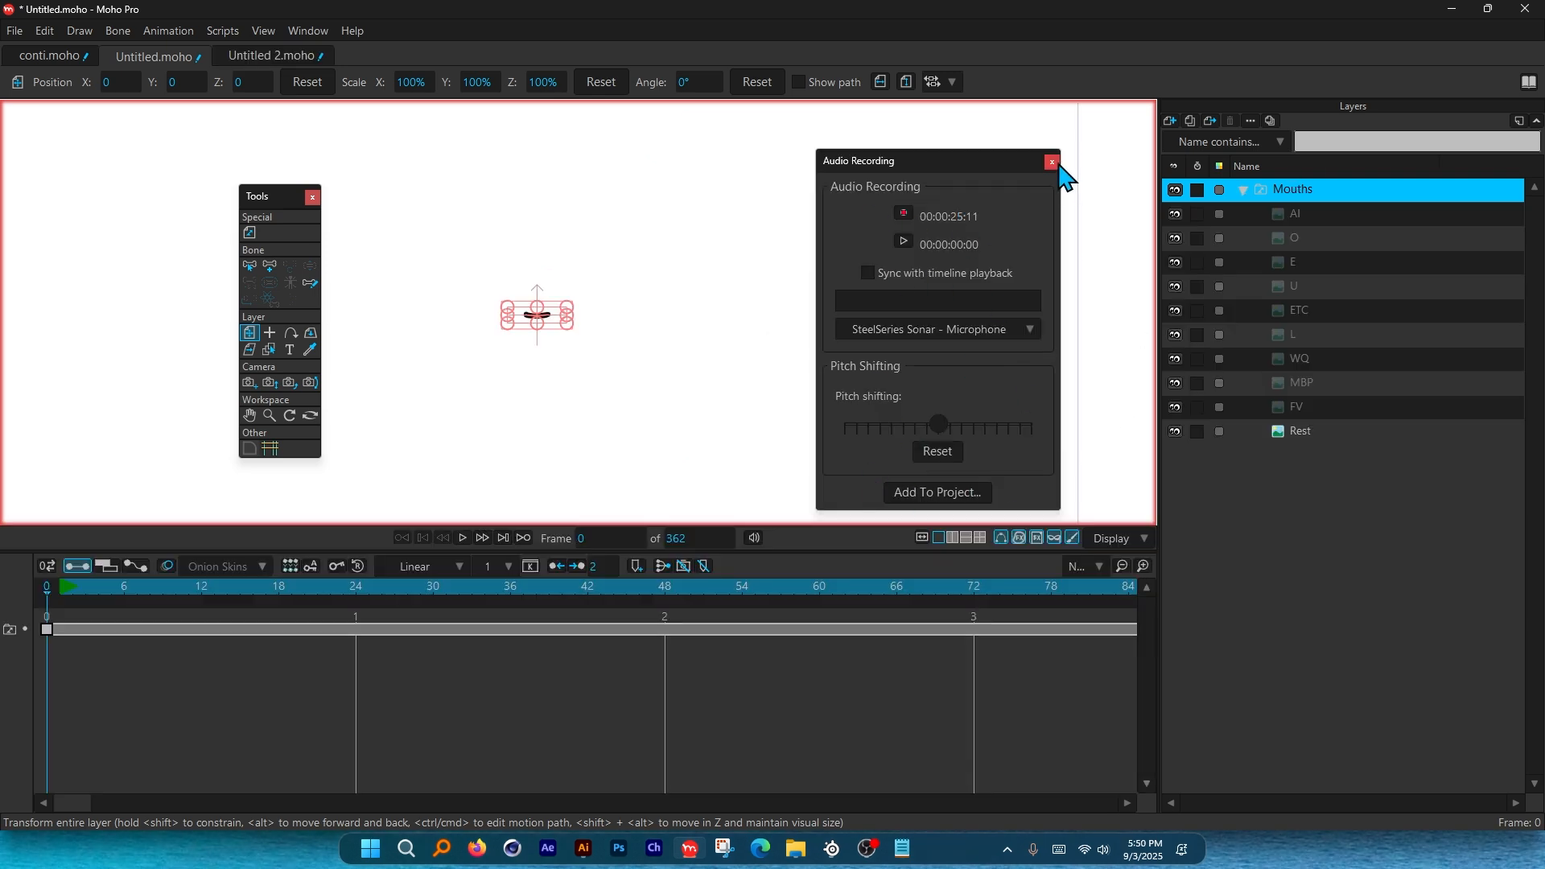
Close Audio Recording, reopen it from Window and move it, close it again, and select ETC.
{"action": "left_click", "coordinate": [1052, 162]}
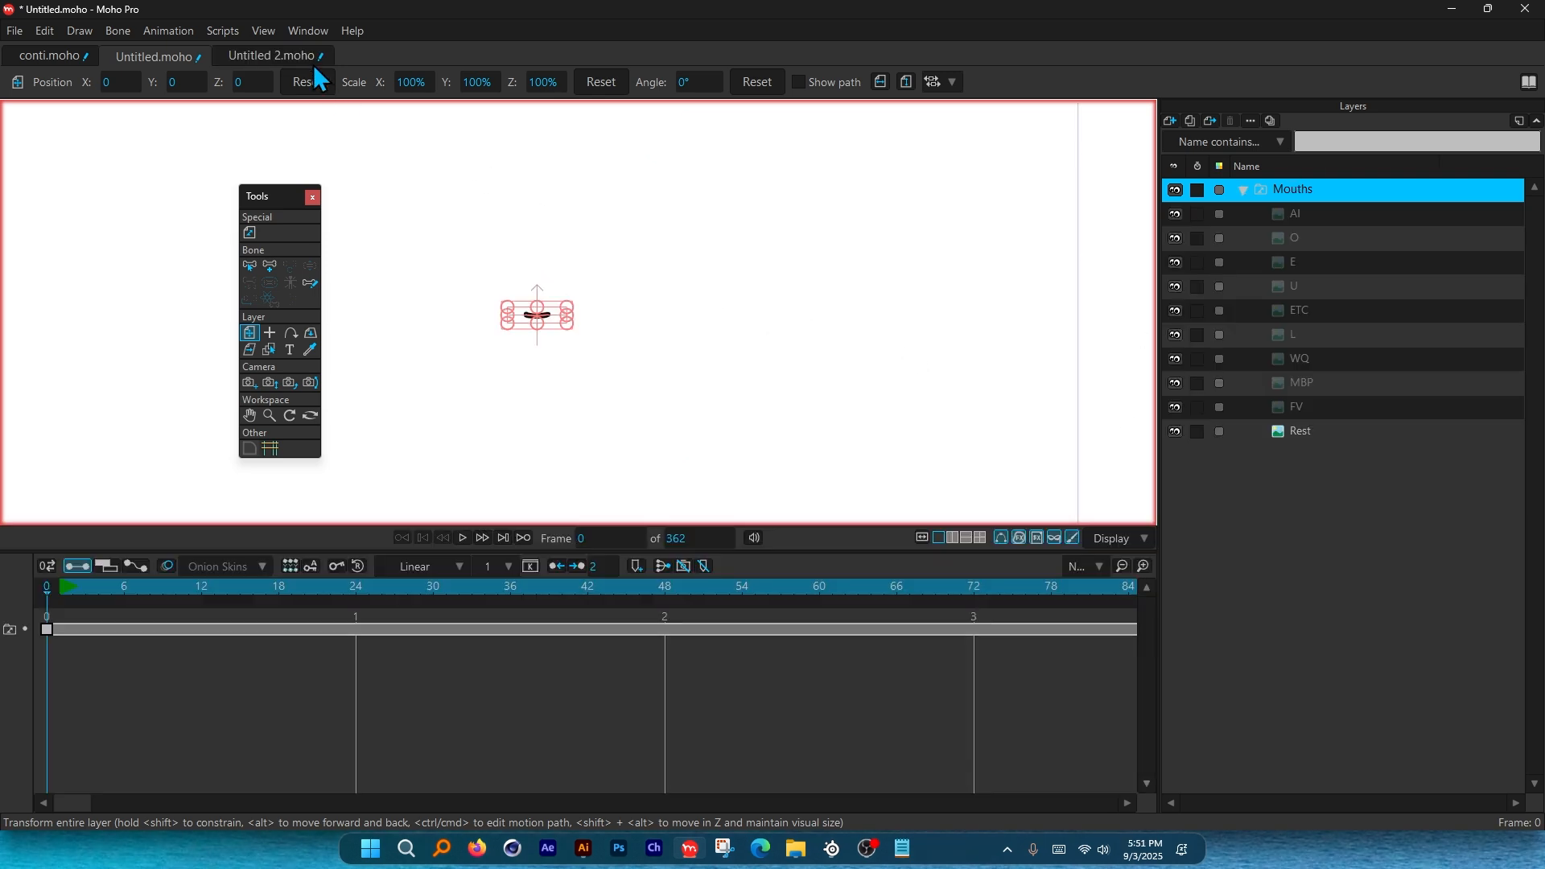
{"action": "left_click", "coordinate": [304, 31]}
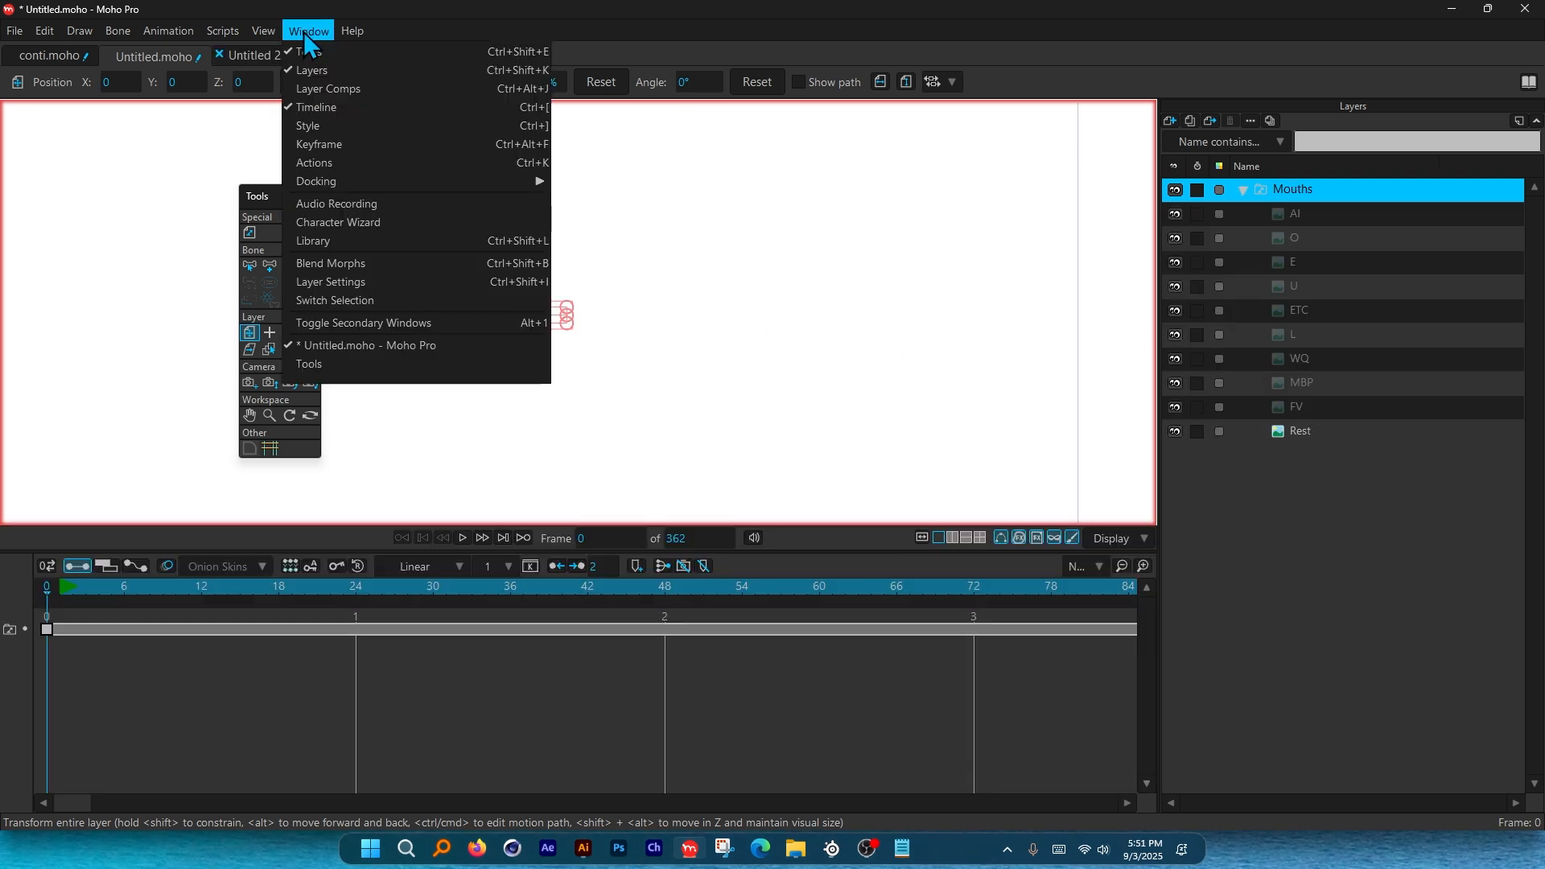
{"action": "left_click", "coordinate": [348, 208]}
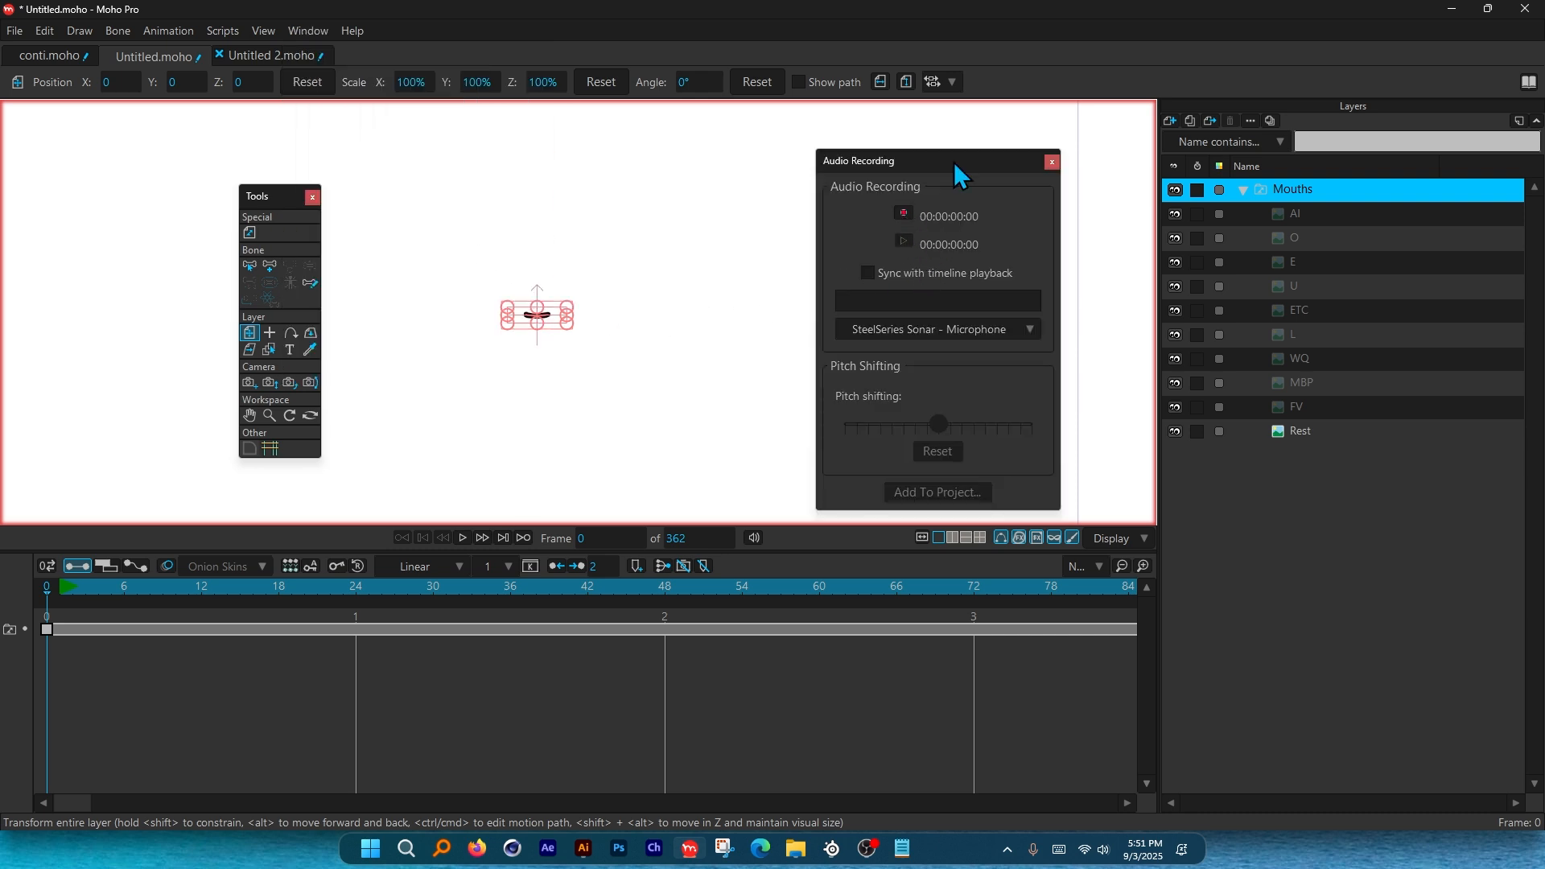
{"action": "left_click_drag", "start_coordinate": [953, 161], "coordinate": [897, 173]}
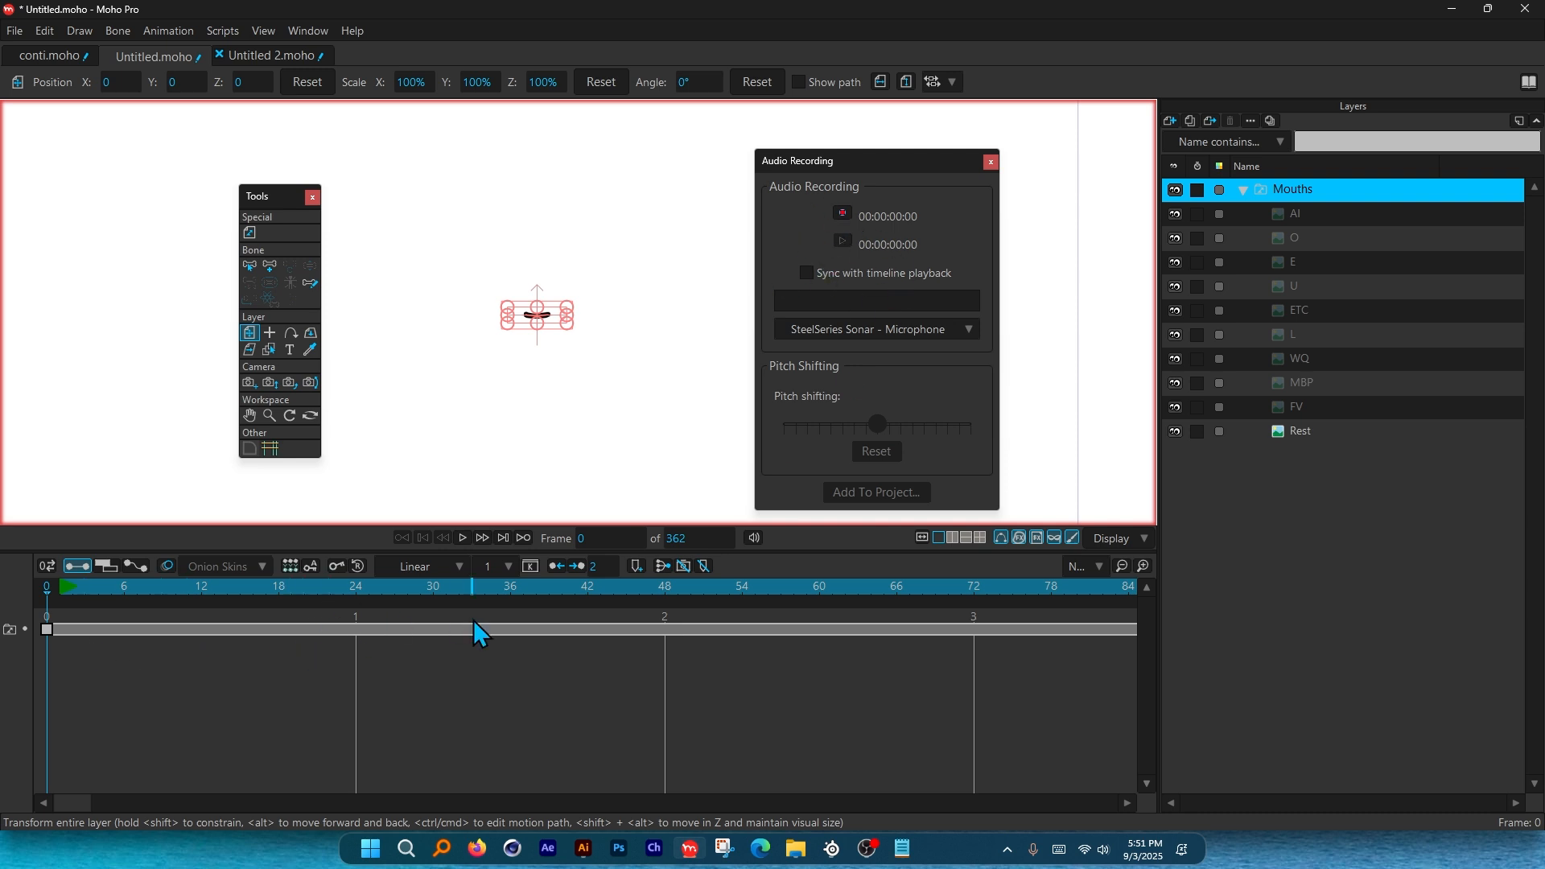
{"action": "left_click", "coordinate": [991, 162]}
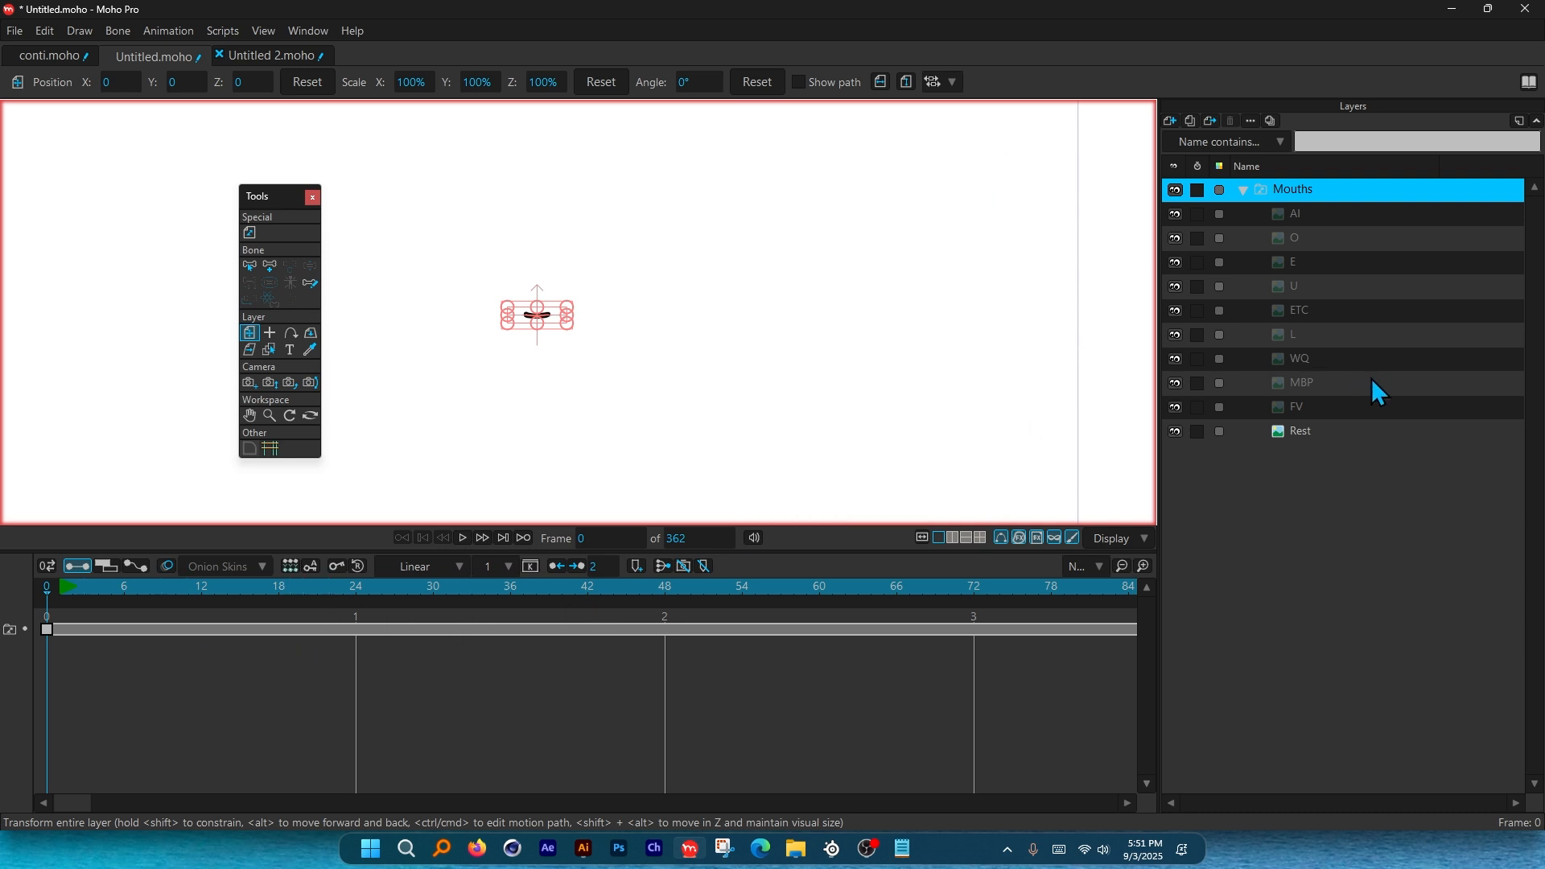
{"action": "left_click", "coordinate": [1312, 321]}
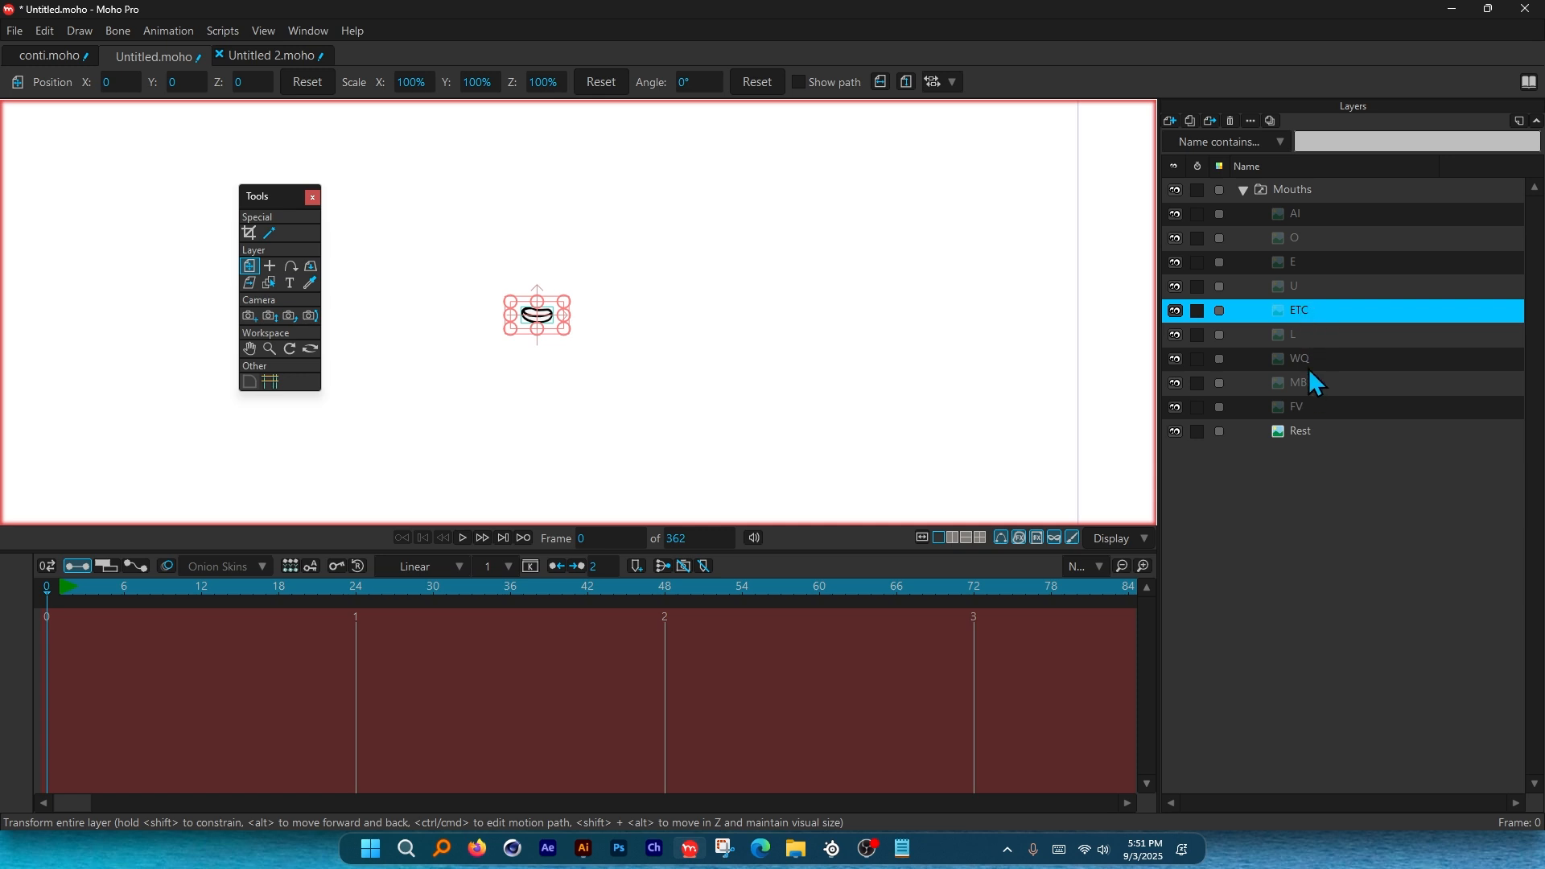
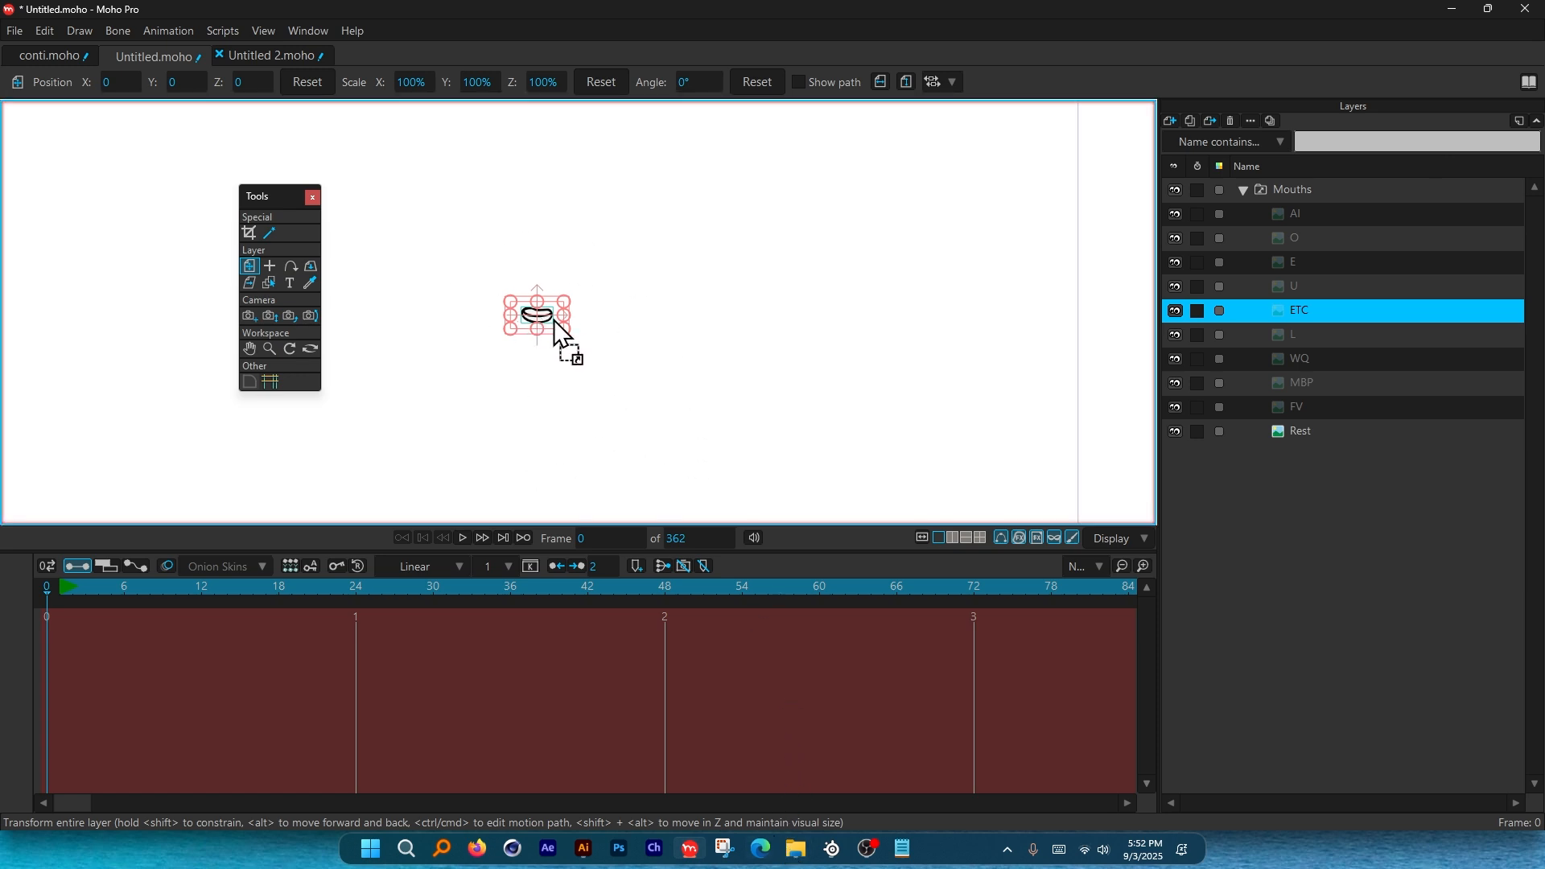
Import happy-birthday-242244.mp3, place its layer above Mouths, and preview the audio playback.
{"action": "left_click_drag", "start_coordinate": [554, 321], "coordinate": [554, 321]}
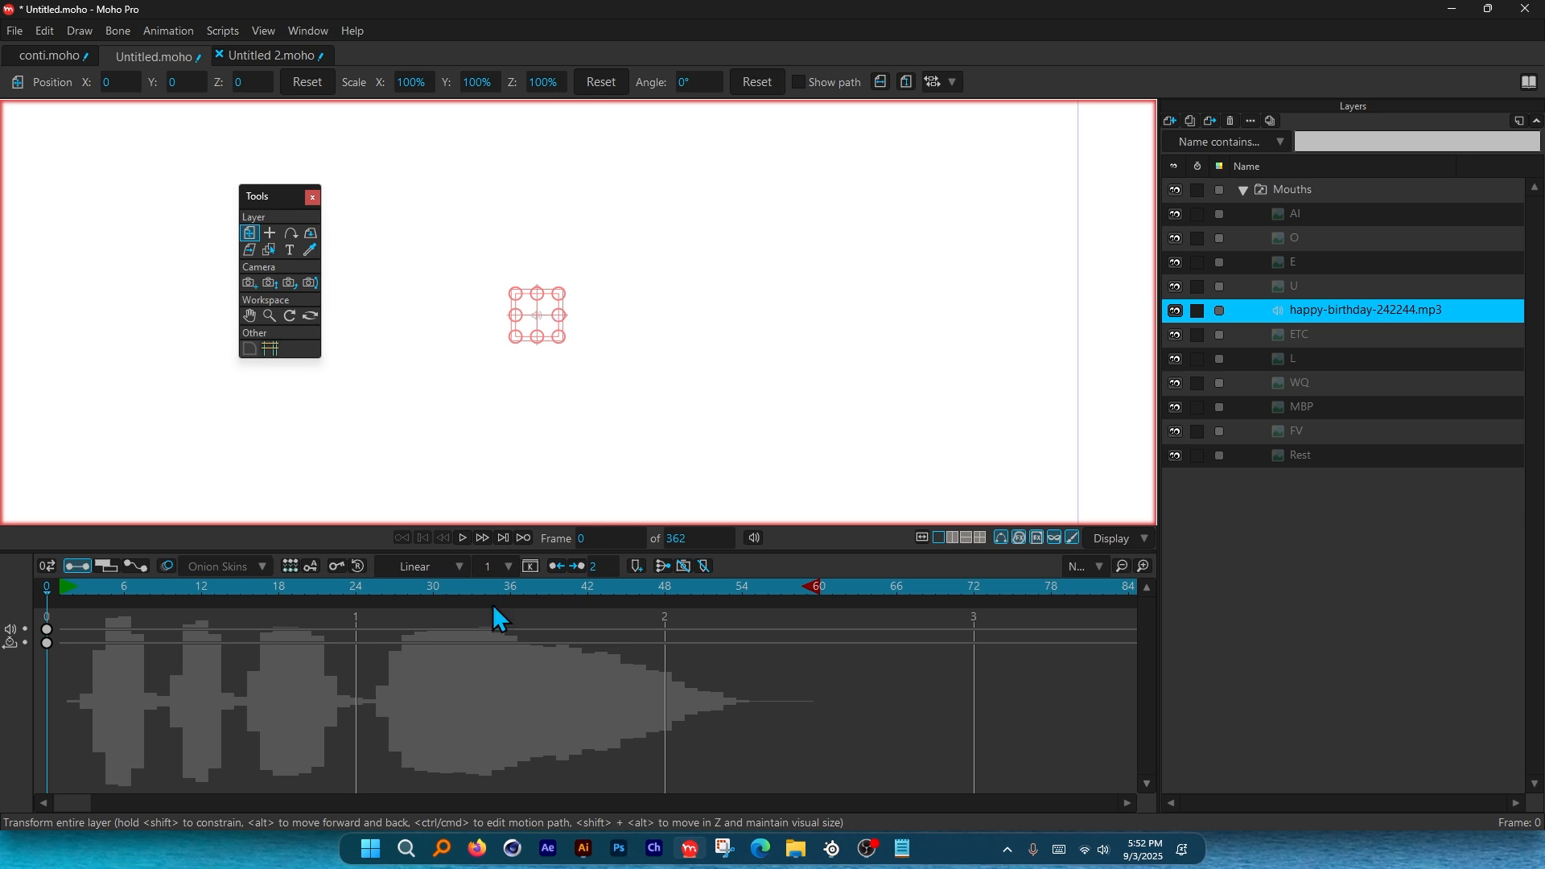
{"action": "left_click_drag", "start_coordinate": [1329, 295], "coordinate": [1313, 179]}
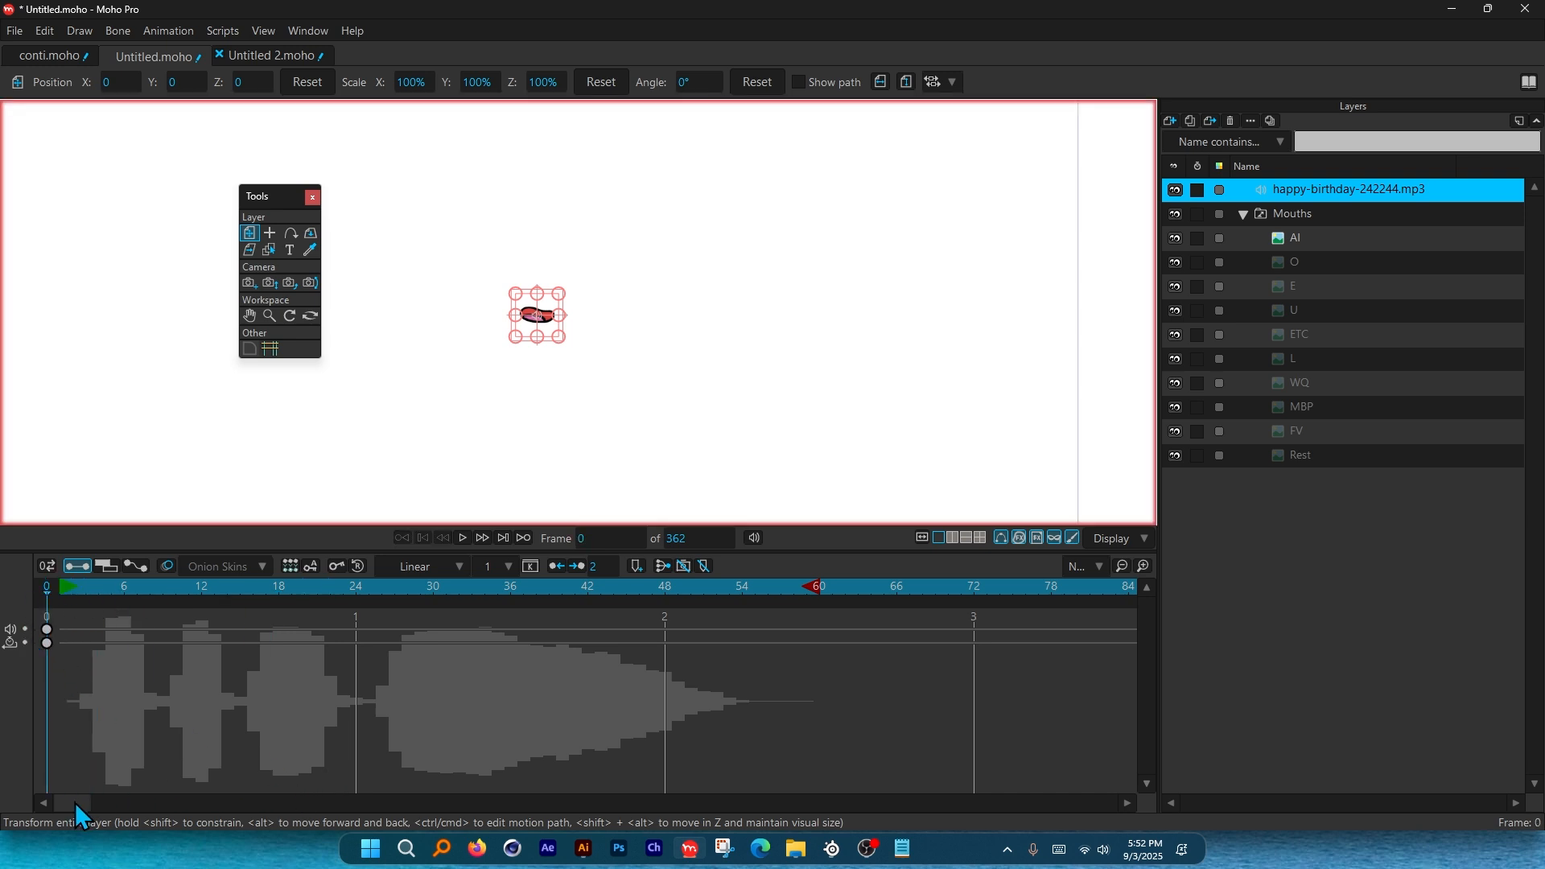
{"action": "left_click_drag", "start_coordinate": [113, 590], "coordinate": [74, 587]}
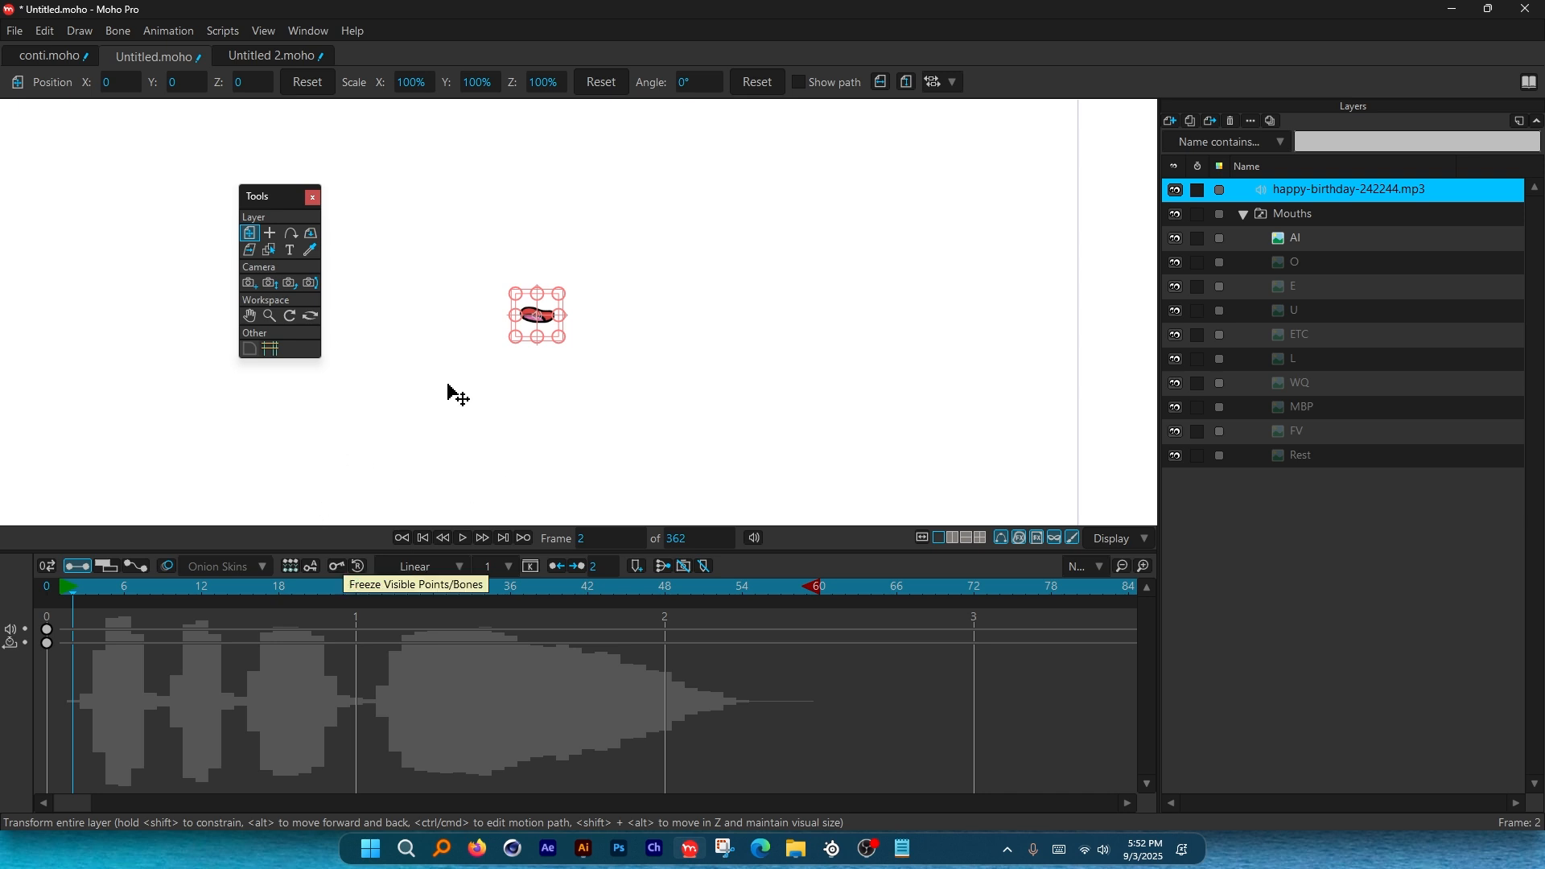
{"action": "key", "text": "space"}
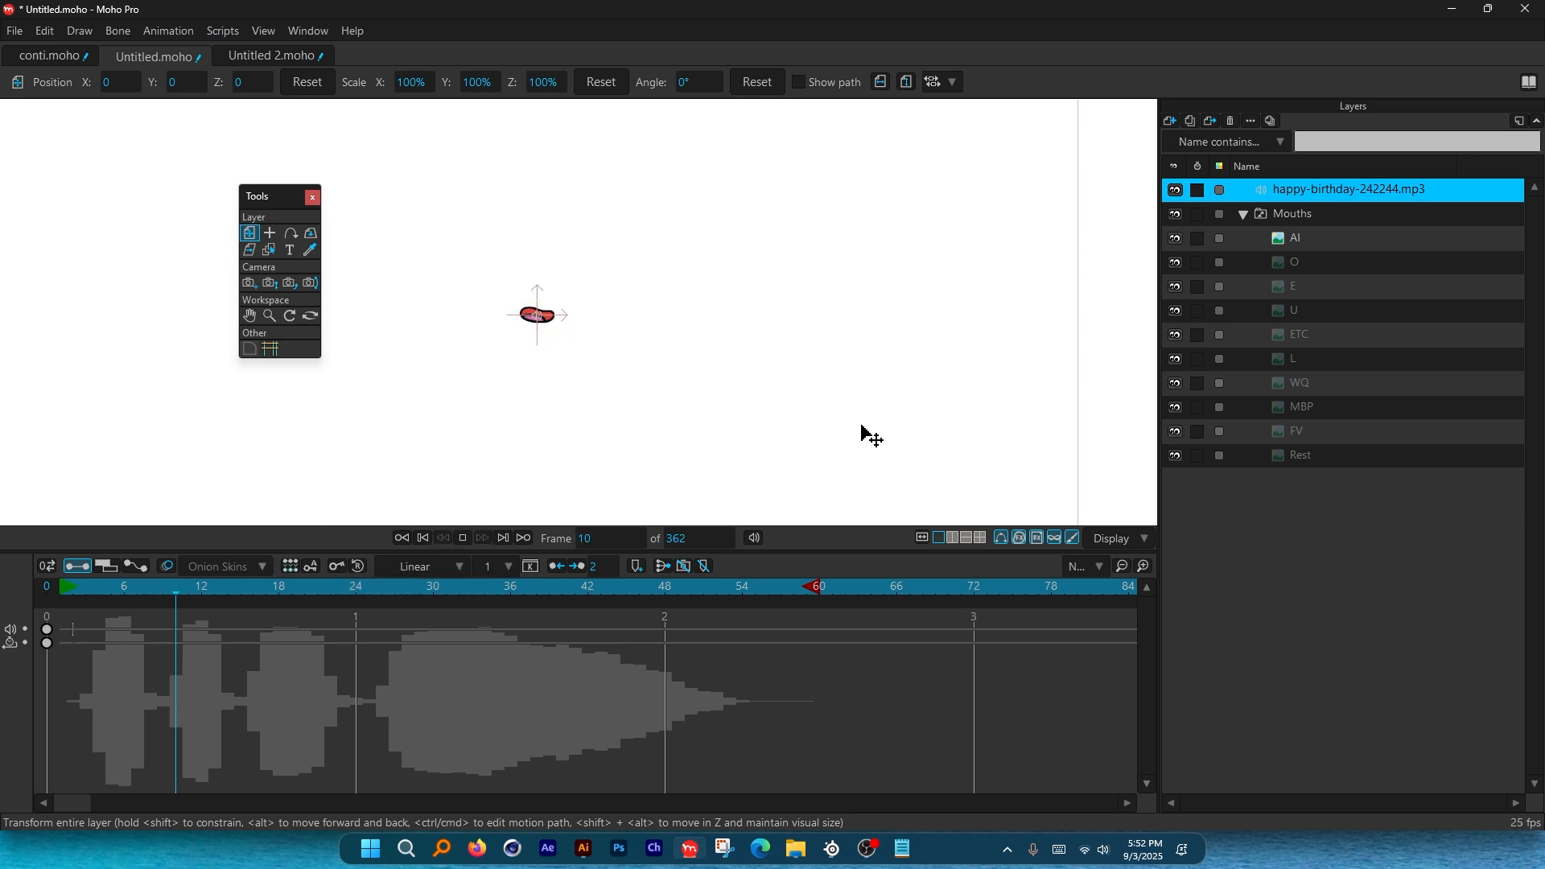
{"action": "key", "text": "space"}
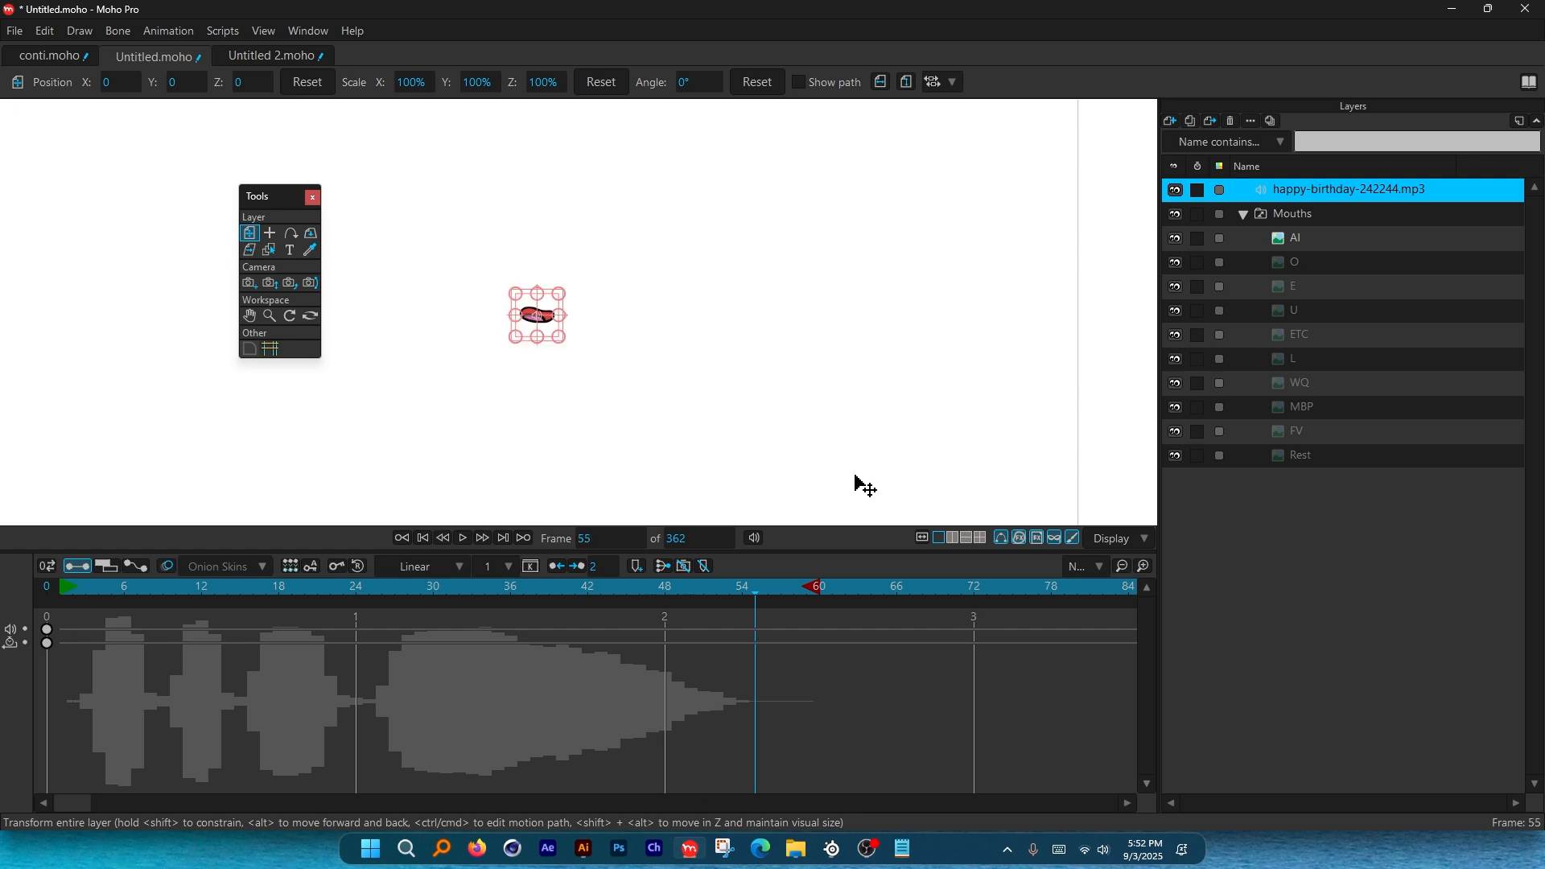
{"action": "left_click_drag", "start_coordinate": [764, 593], "coordinate": [84, 653]}
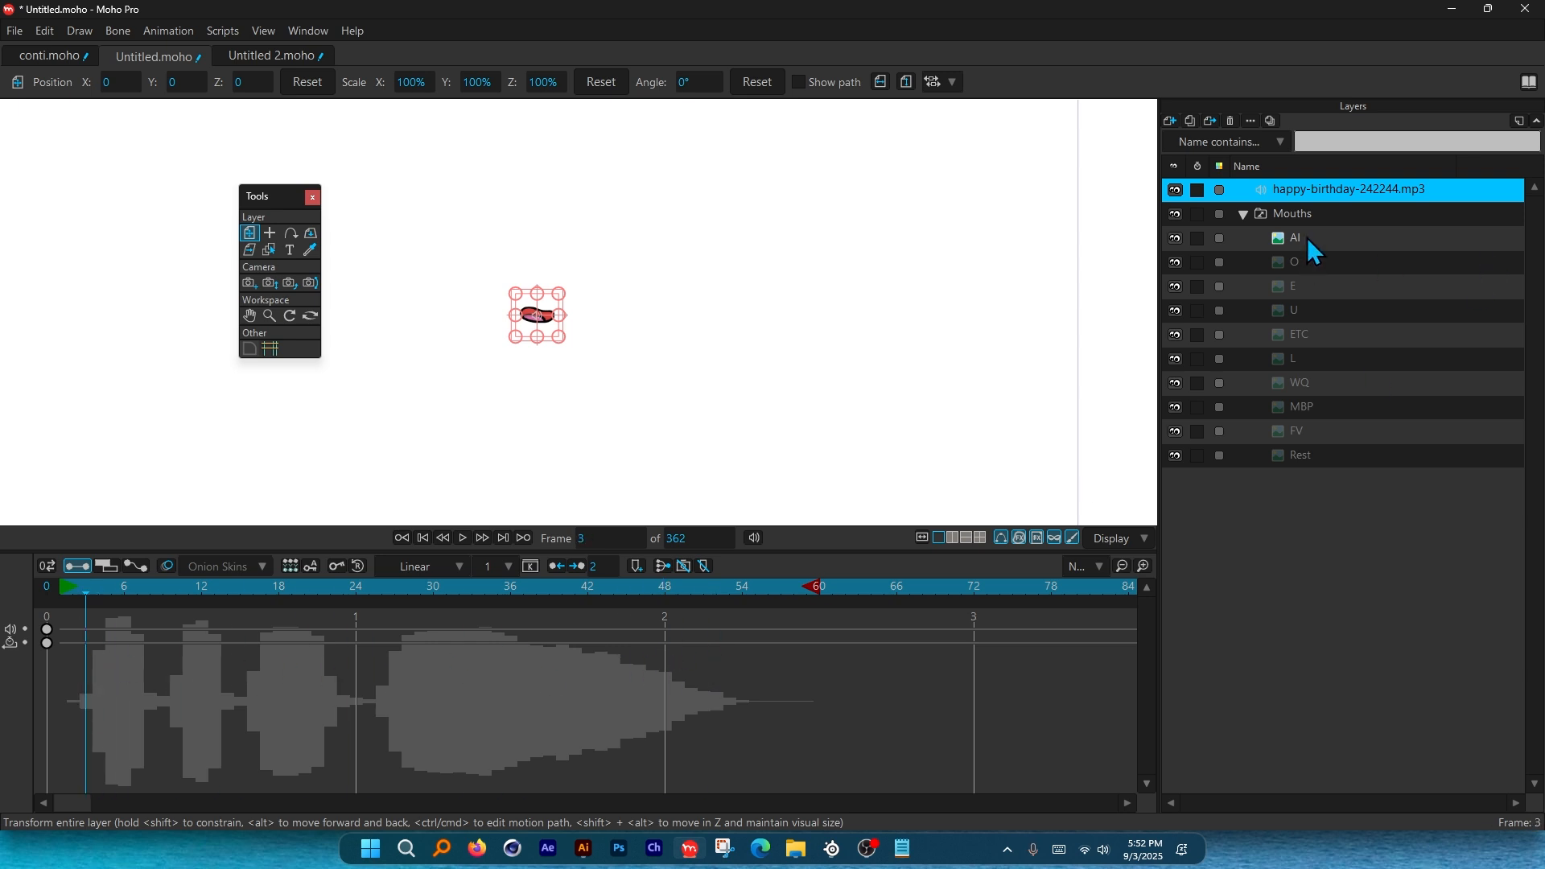
Set the Mouths switch audio sync source to happy-birthday-242244.mp3 to generate switch keys.
{"action": "left_click", "coordinate": [1296, 216]}
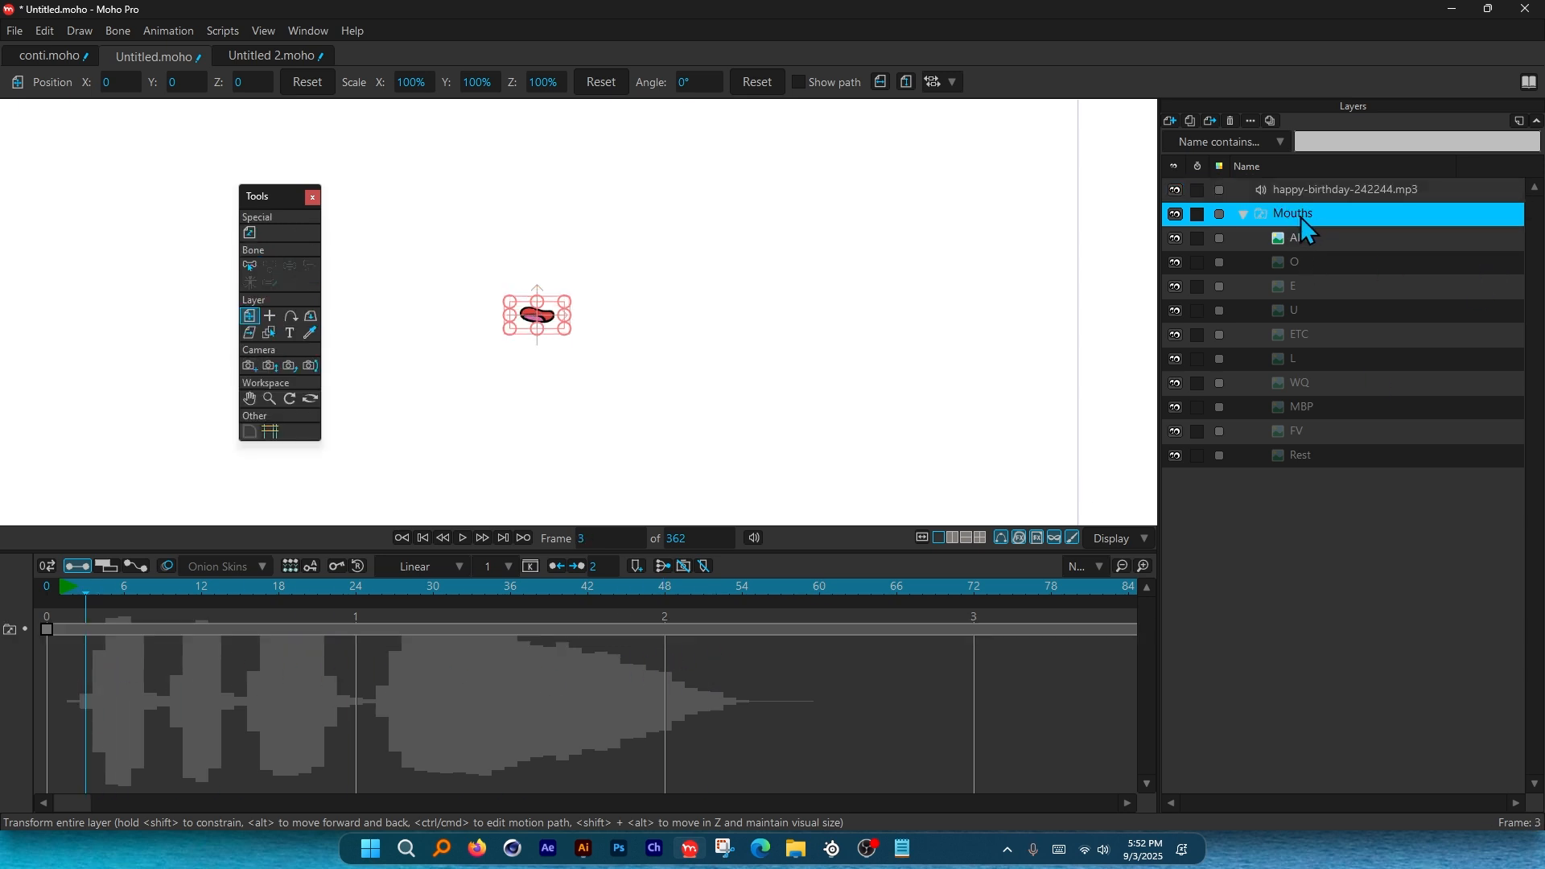
{"action": "double_click", "coordinate": [1301, 215]}
{"action": "left_click", "coordinate": [861, 126]}
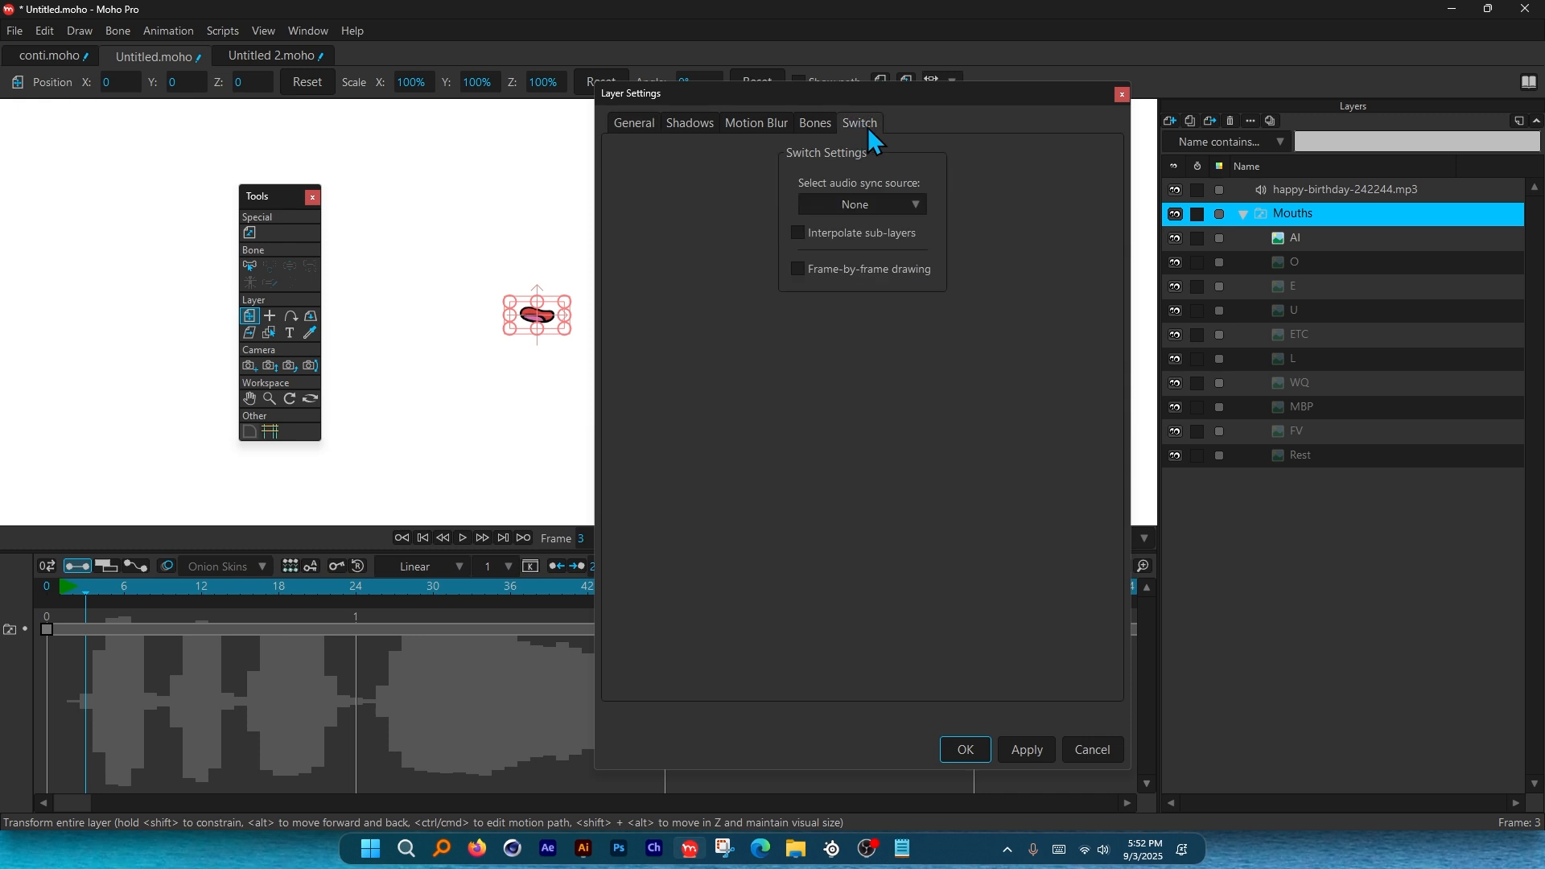
{"action": "left_click", "coordinate": [876, 205]}
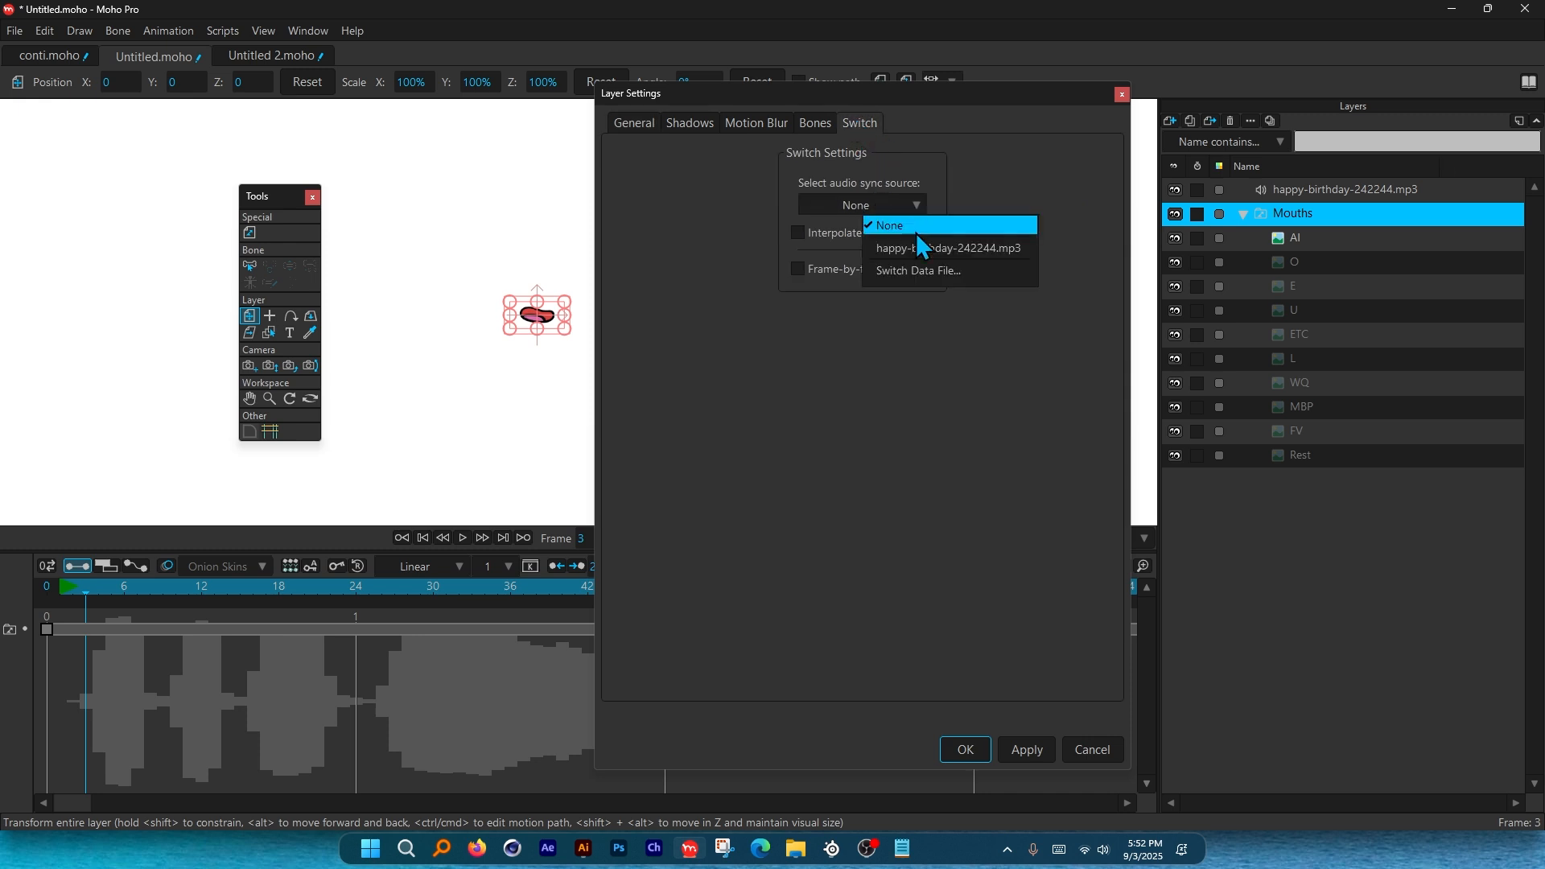
{"action": "left_click", "coordinate": [927, 251]}
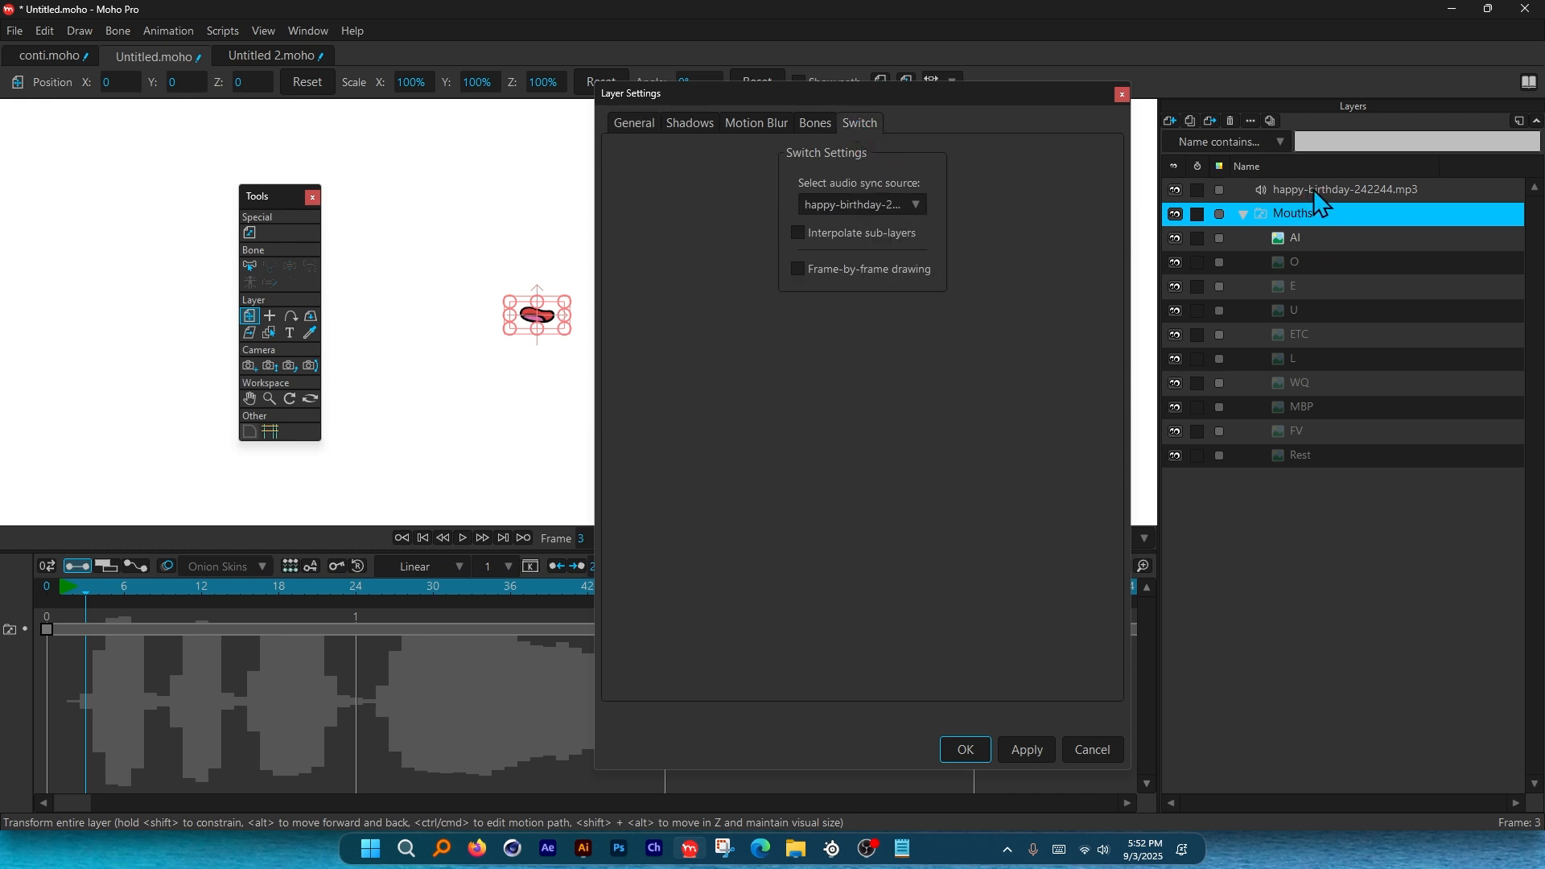
{"action": "left_click", "coordinate": [969, 744]}
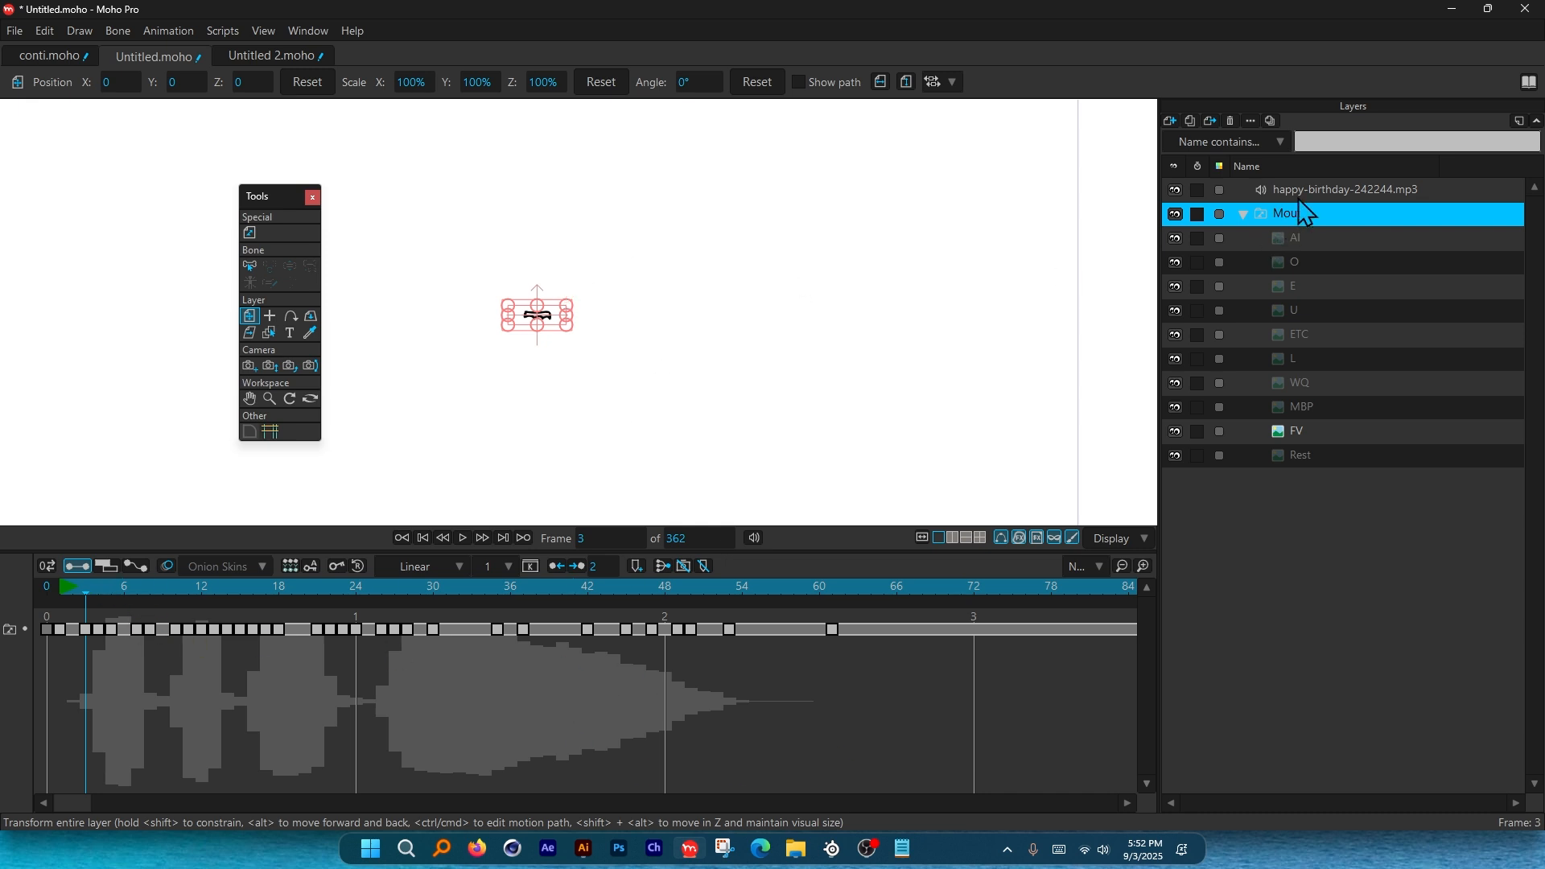
{"action": "left_click", "coordinate": [1215, 190]}
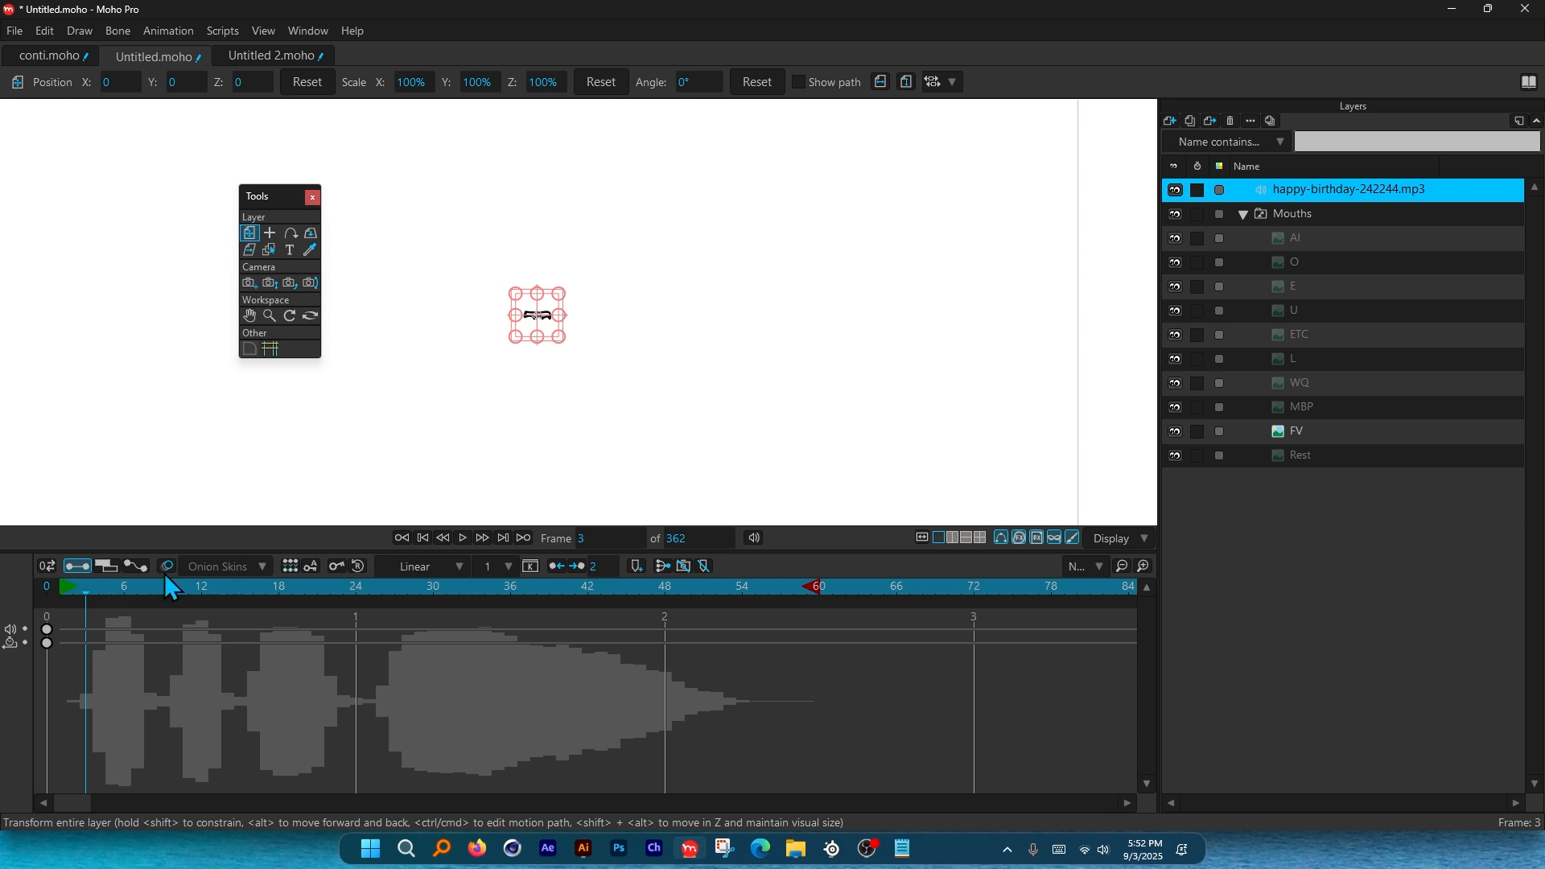
{"action": "key", "text": "space"}
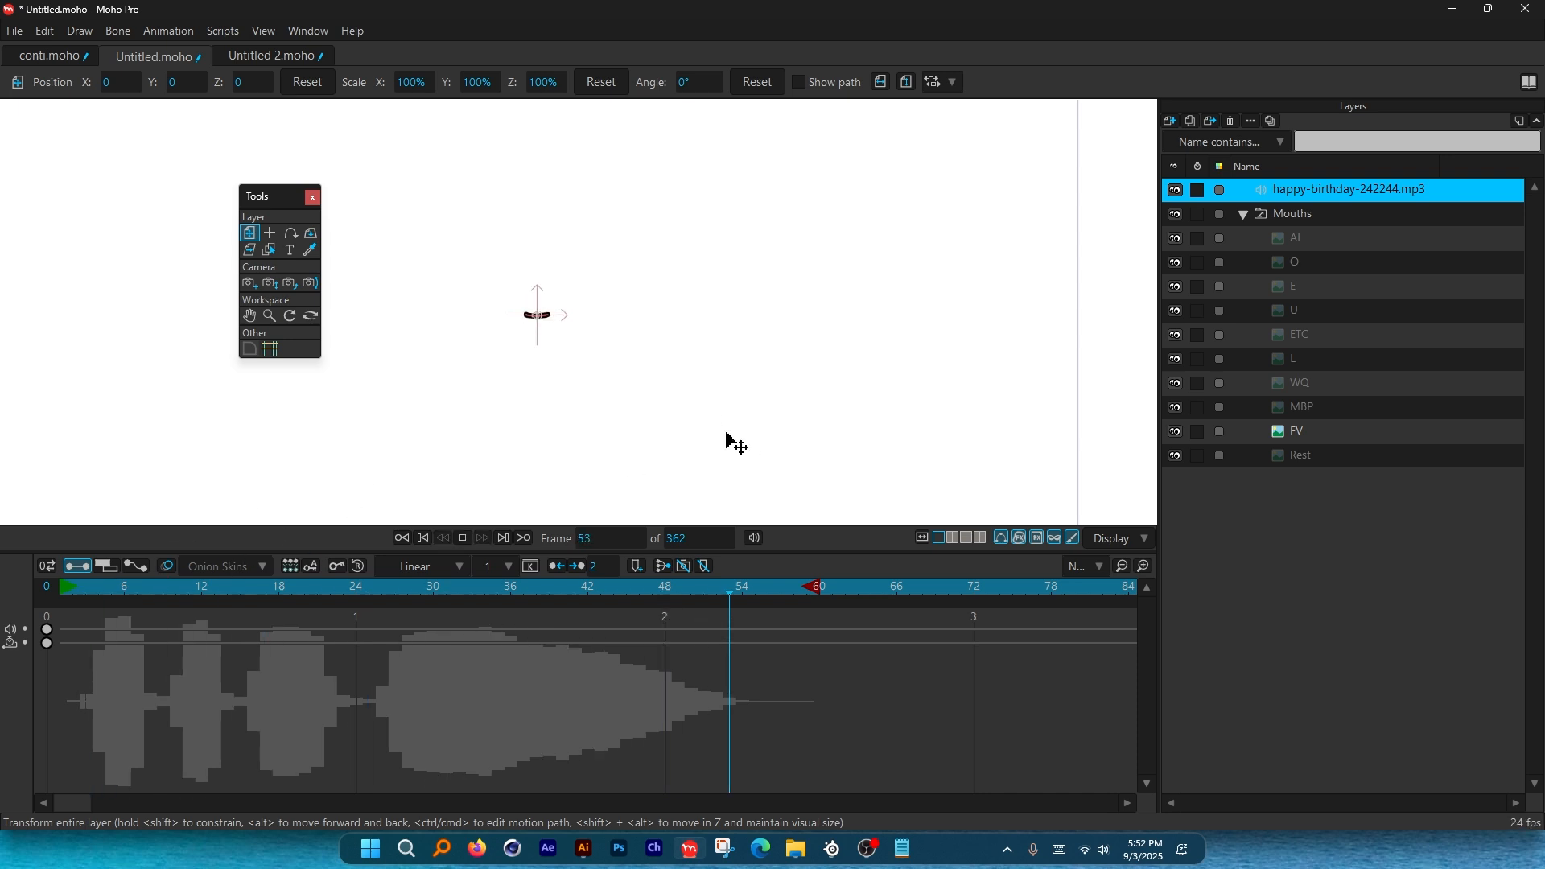
{"action": "left_click_drag", "start_coordinate": [652, 583], "coordinate": [68, 616]}
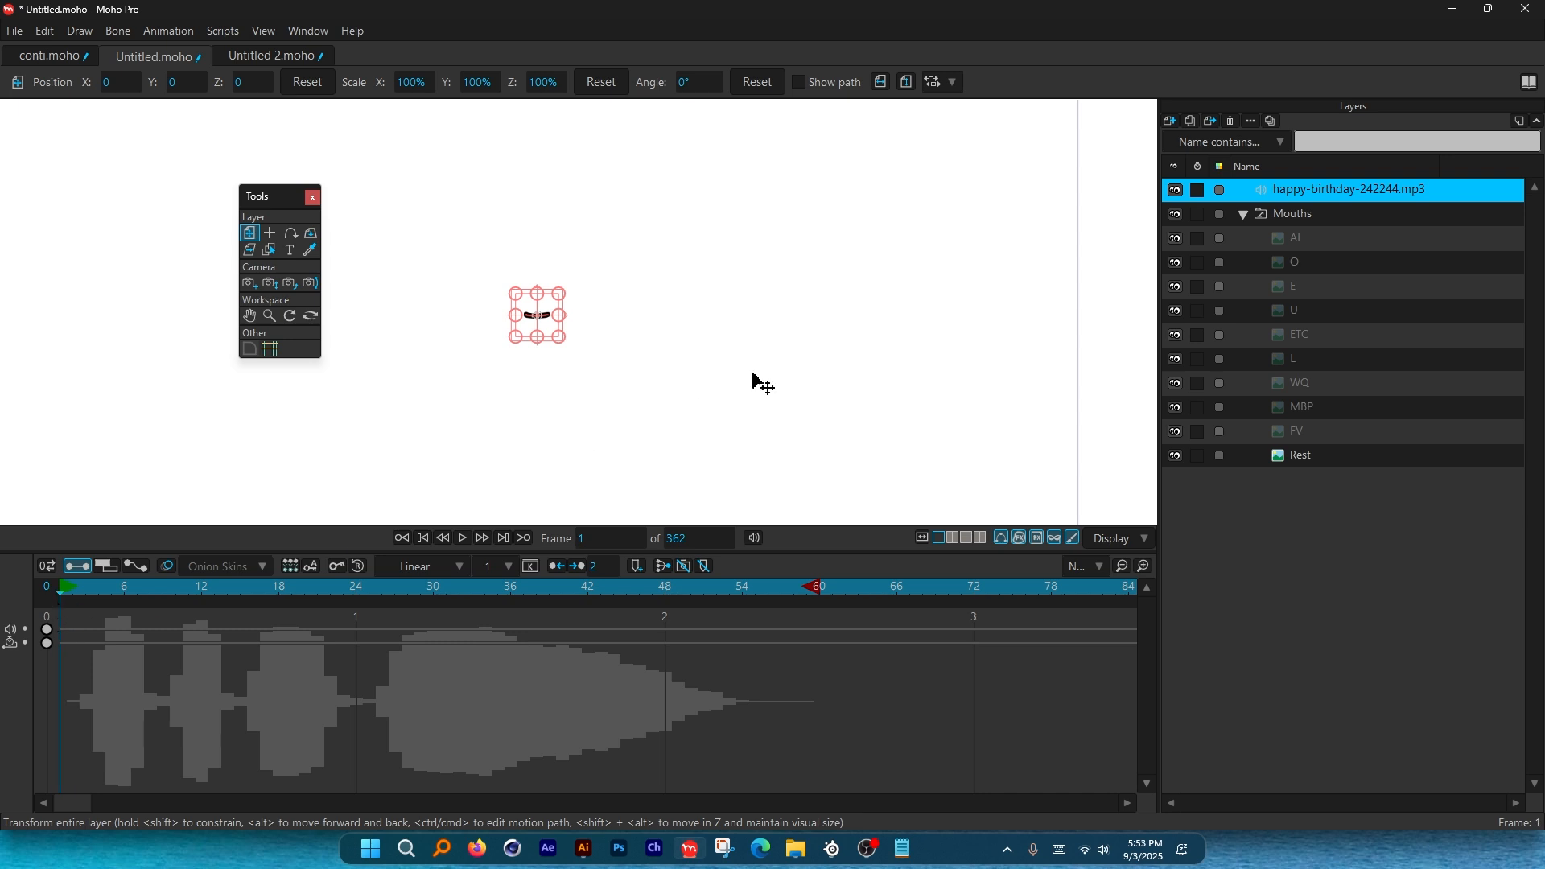
{"action": "key", "text": "space"}
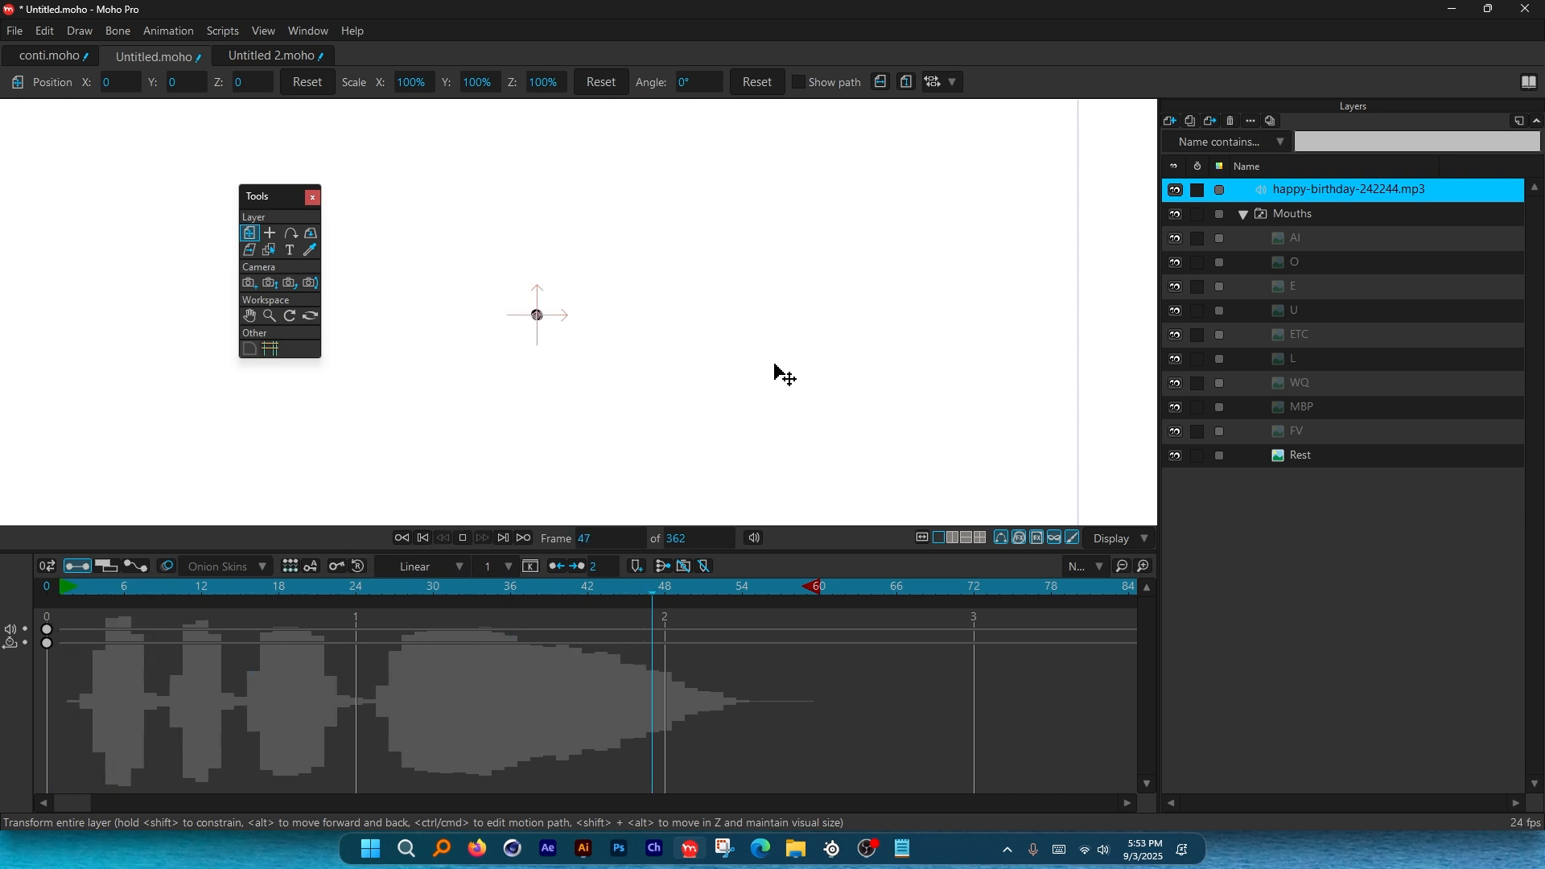
{"action": "key", "text": "space"}
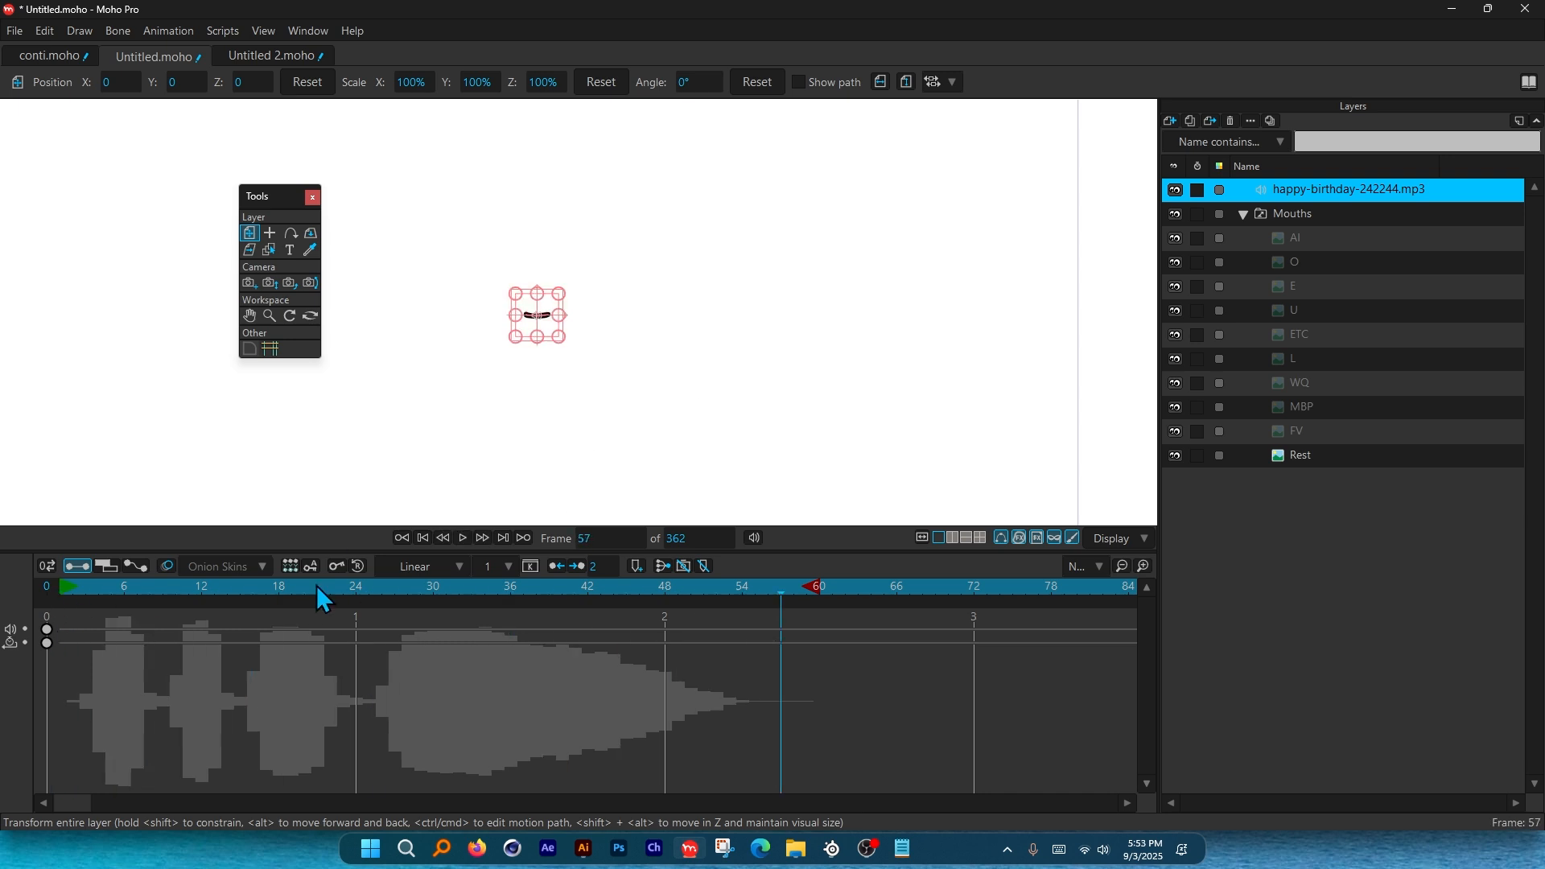
{"action": "scroll", "coordinate": [534, 328], "scroll_direction": "up", "scroll_amount": 4}
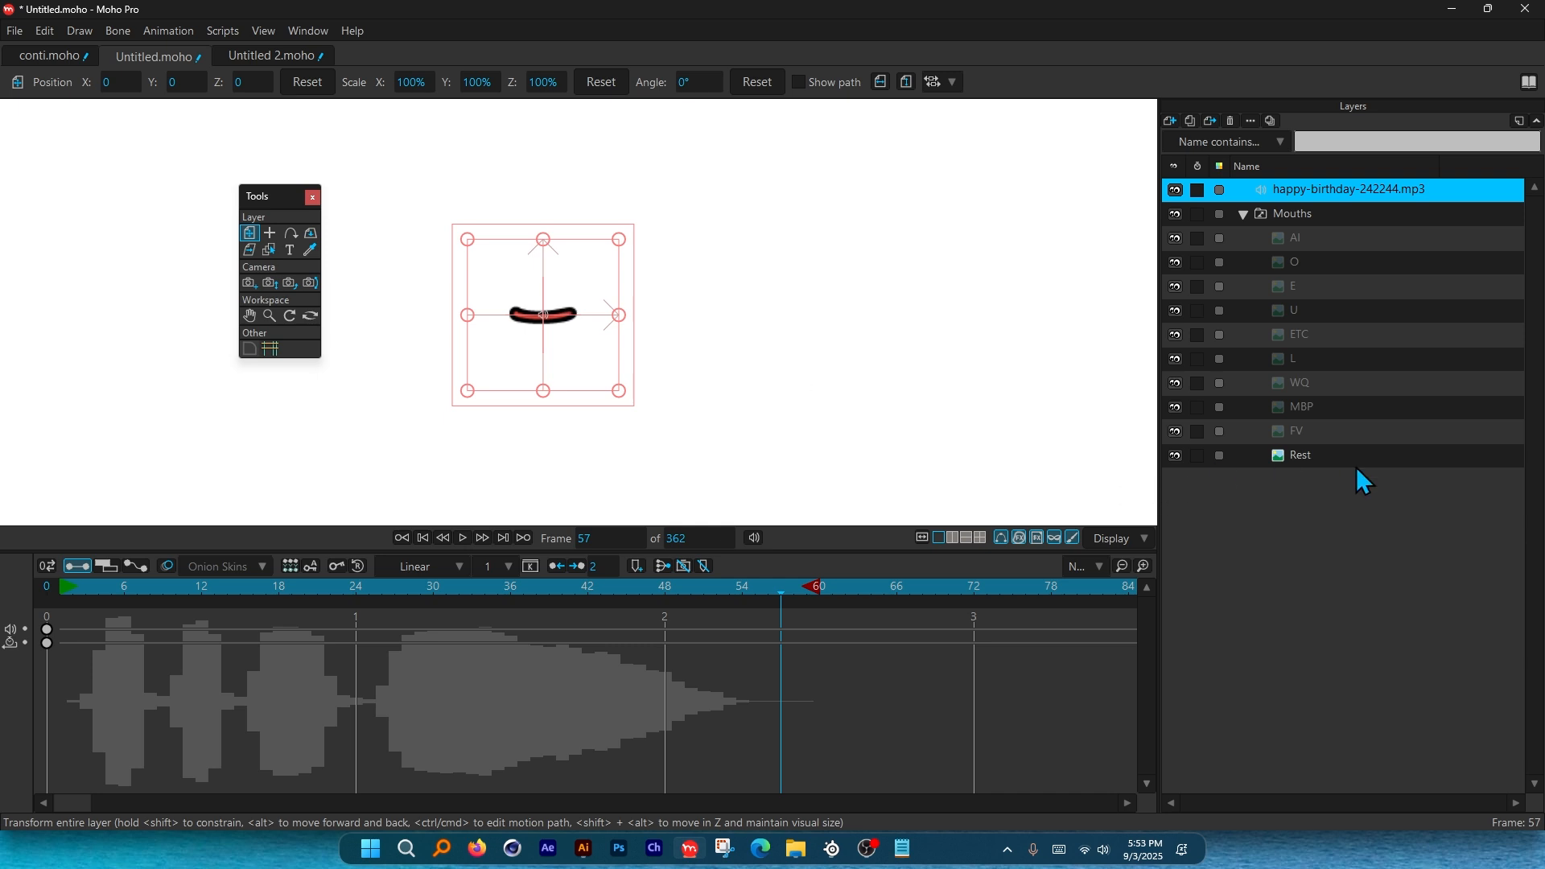
{"action": "left_click", "coordinate": [42, 589]}
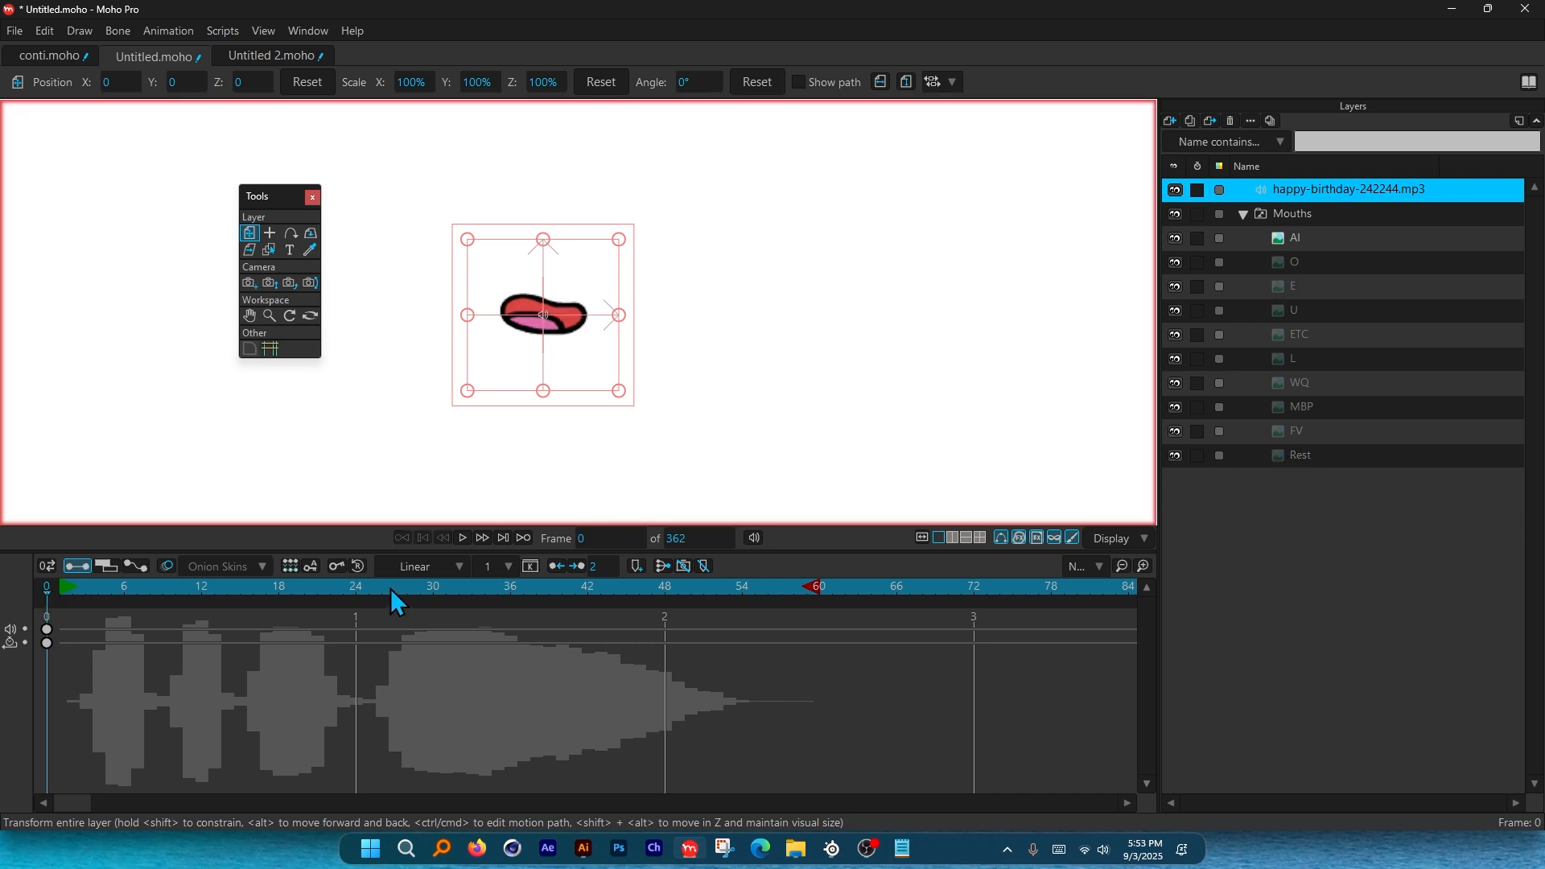
Delete the generated Mouths switch keys, set the mouth to Rest, and reopen its Layer Settings.
{"action": "right_click", "coordinate": [1295, 214]}
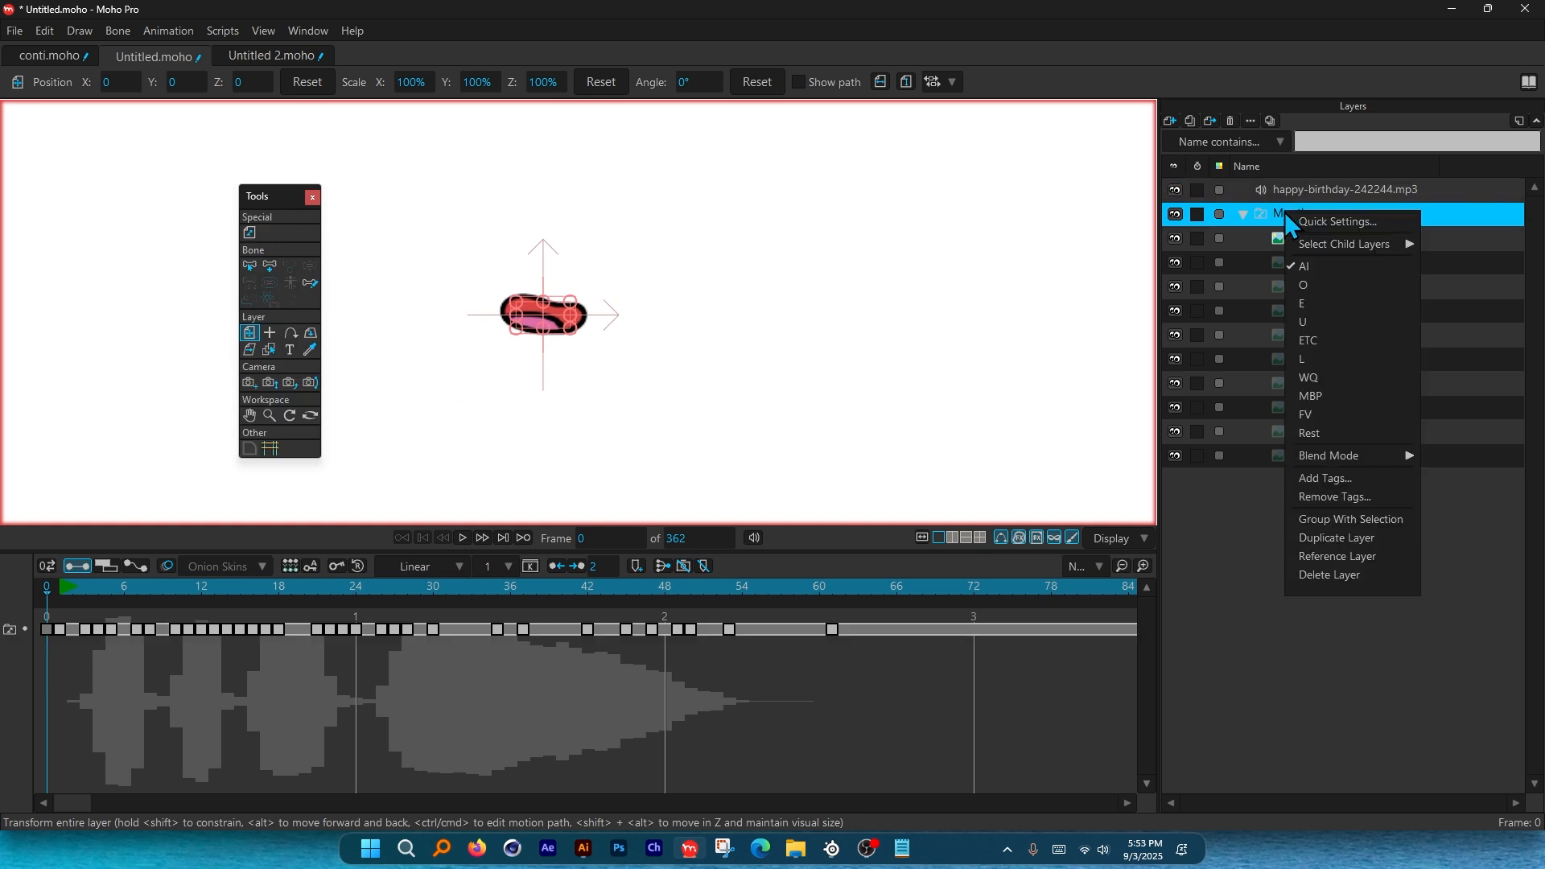
{"action": "left_click", "coordinate": [1332, 432]}
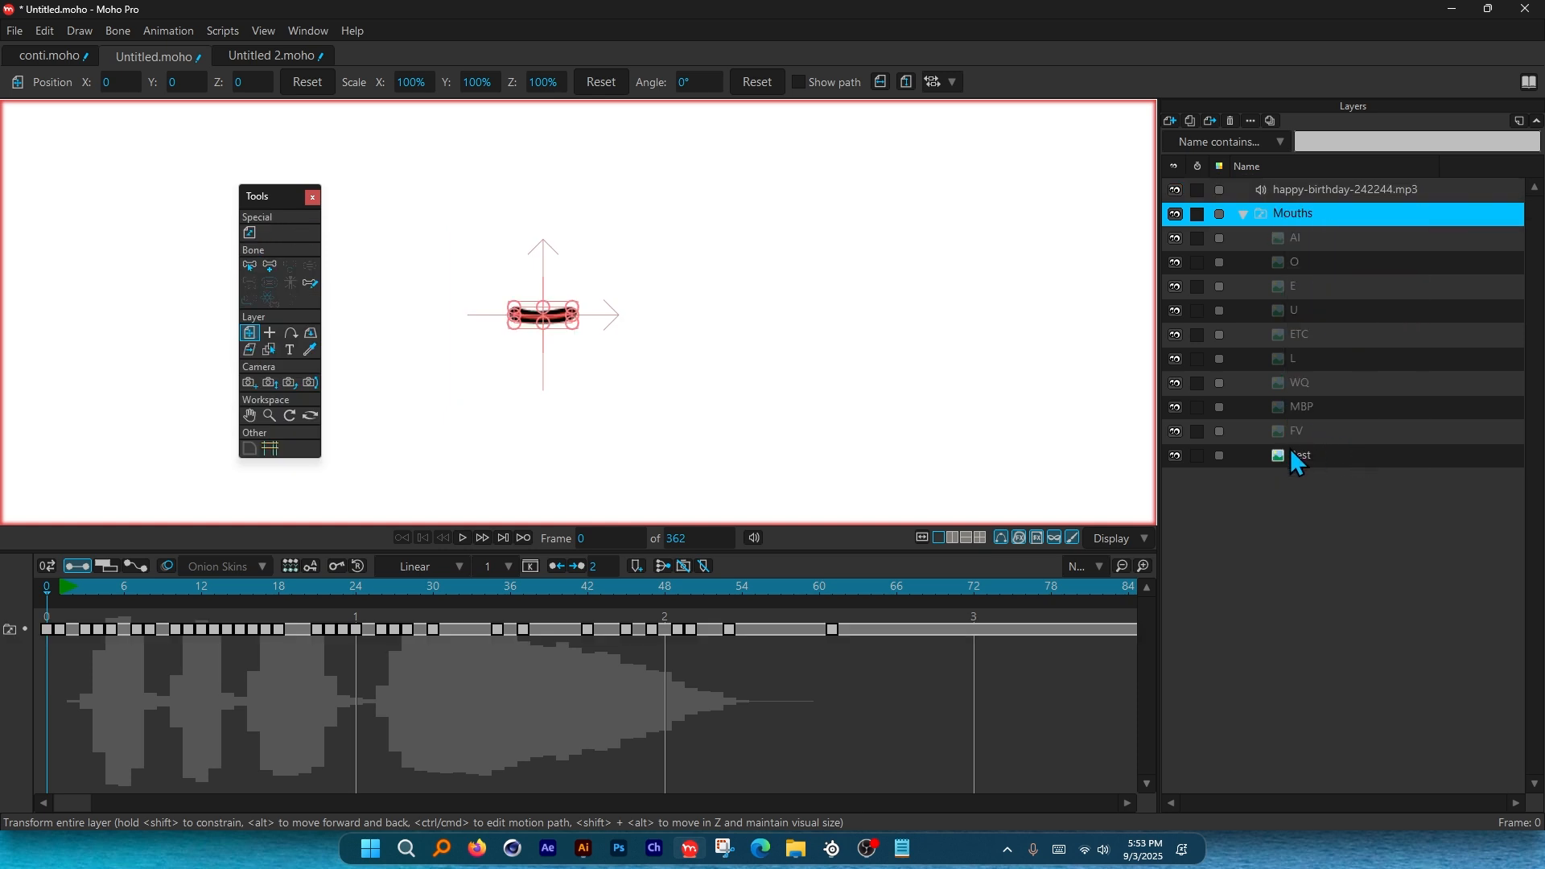
{"action": "left_click_drag", "start_coordinate": [927, 667], "coordinate": [63, 625]}
{"action": "key", "text": "Delete"}
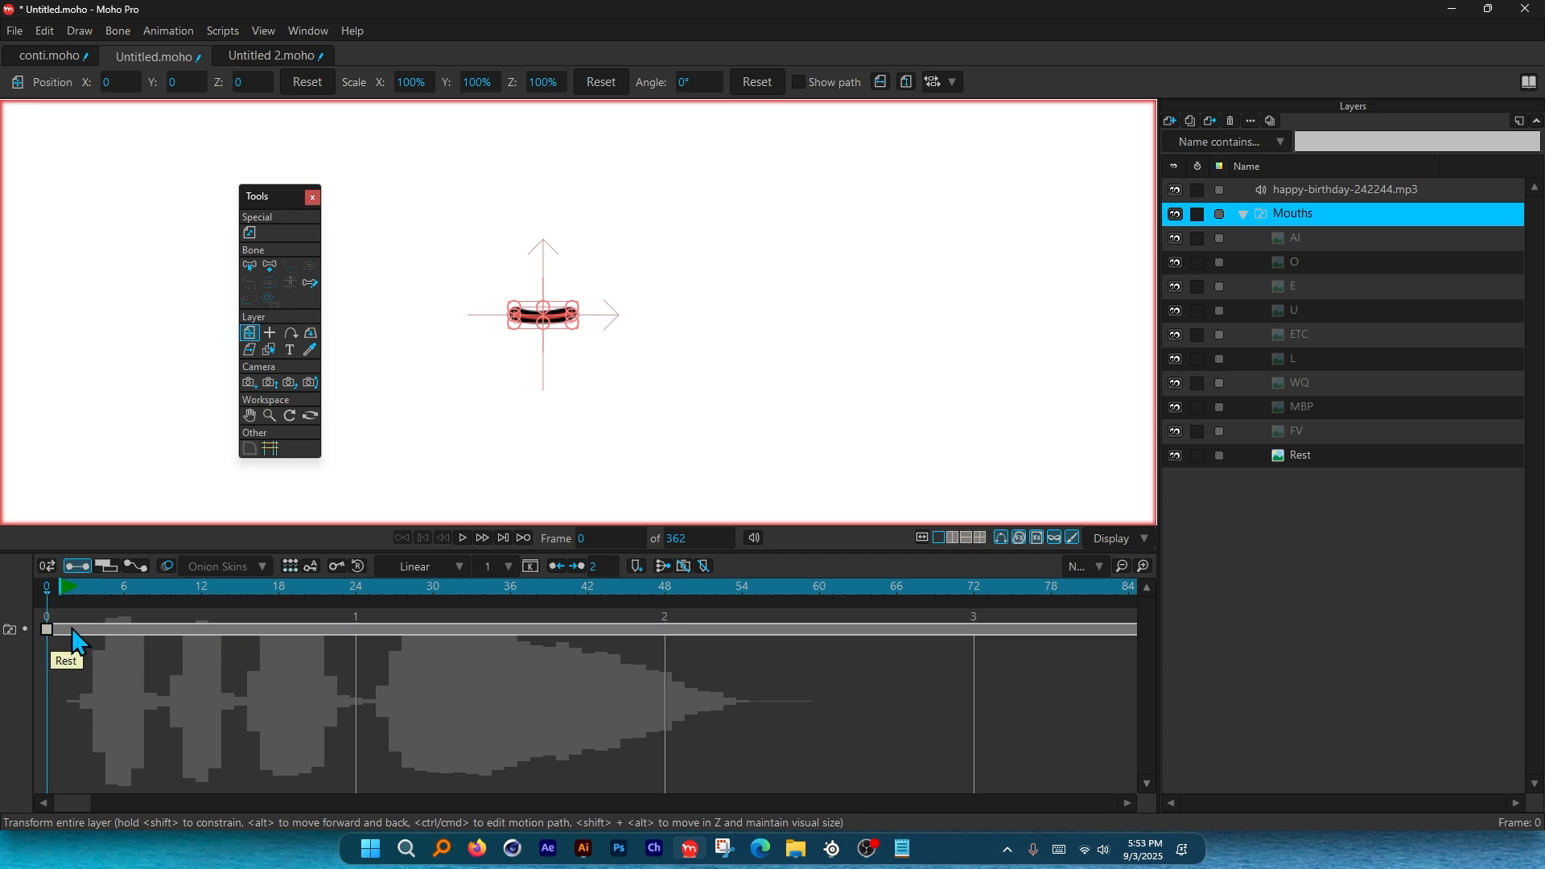
{"action": "right_click", "coordinate": [1295, 213]}
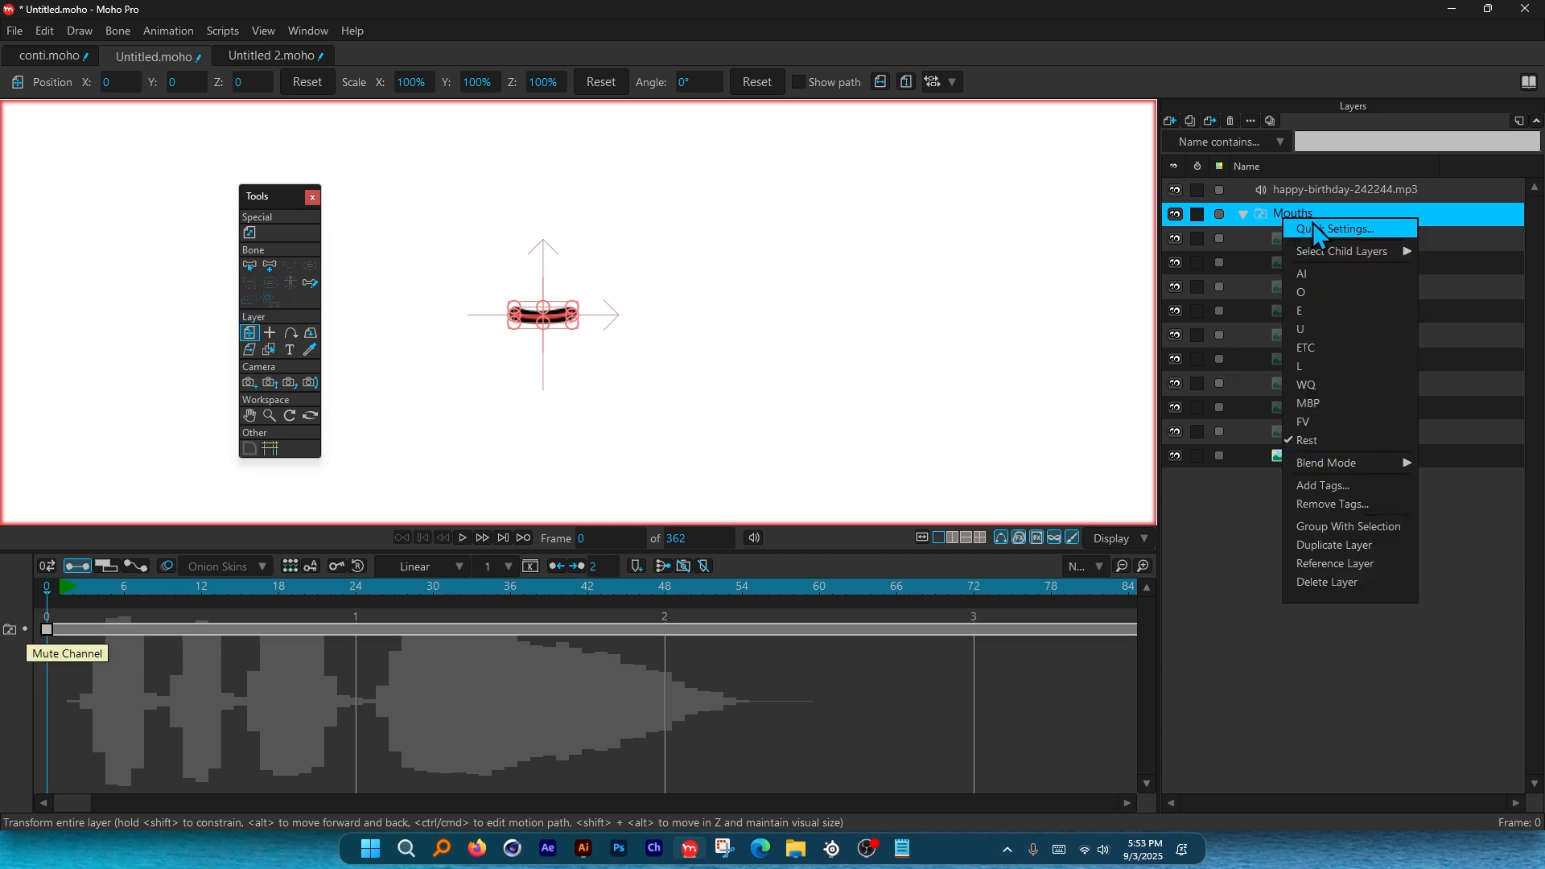
{"action": "left_click", "coordinate": [1346, 442]}
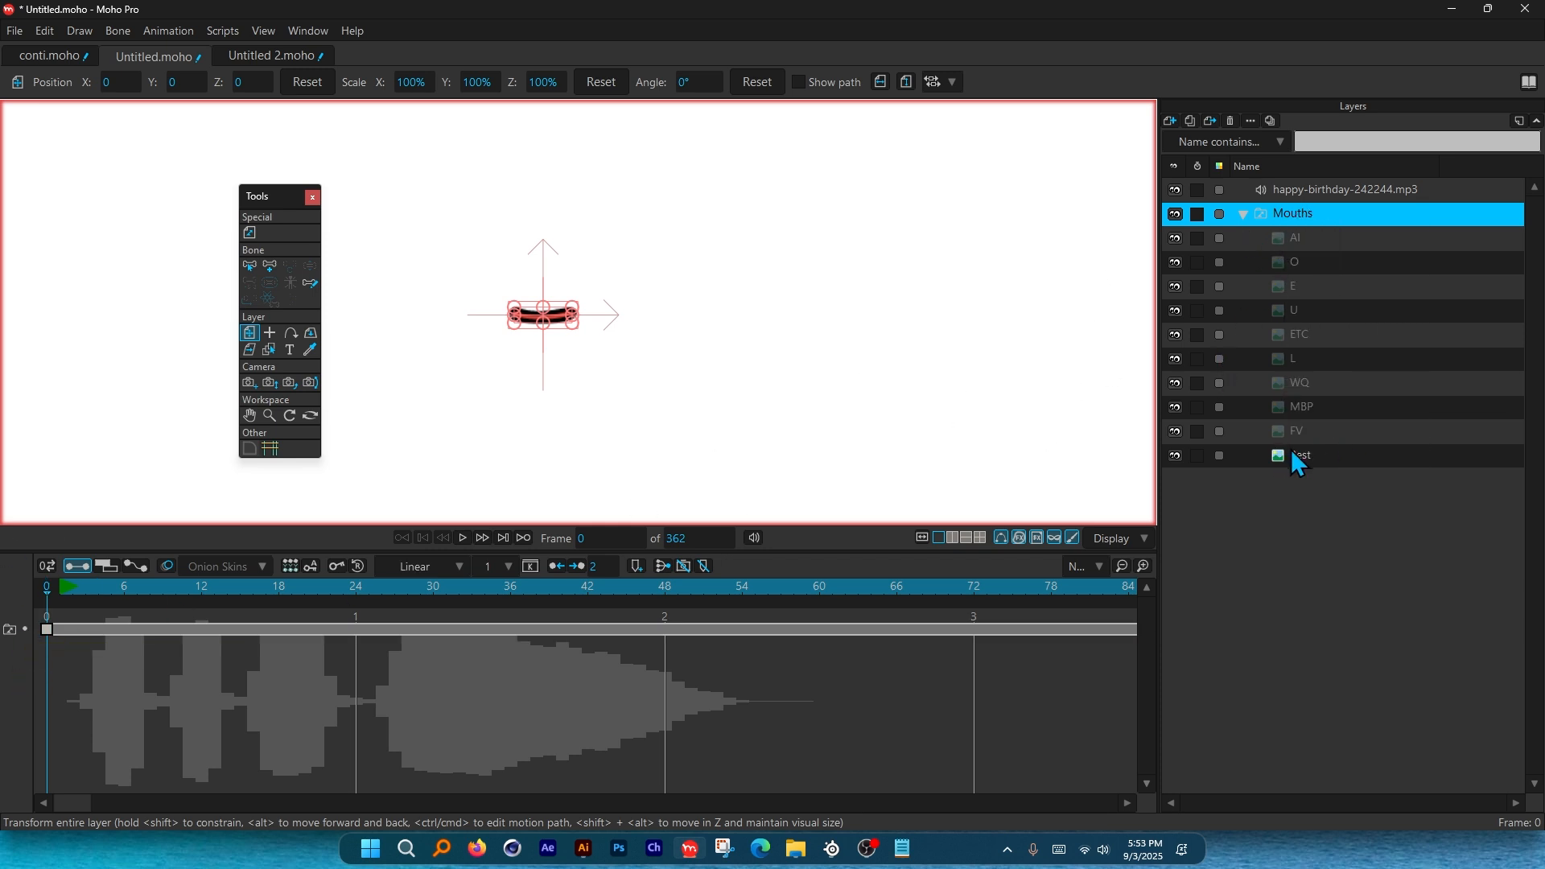
{"action": "double_click", "coordinate": [1302, 214]}
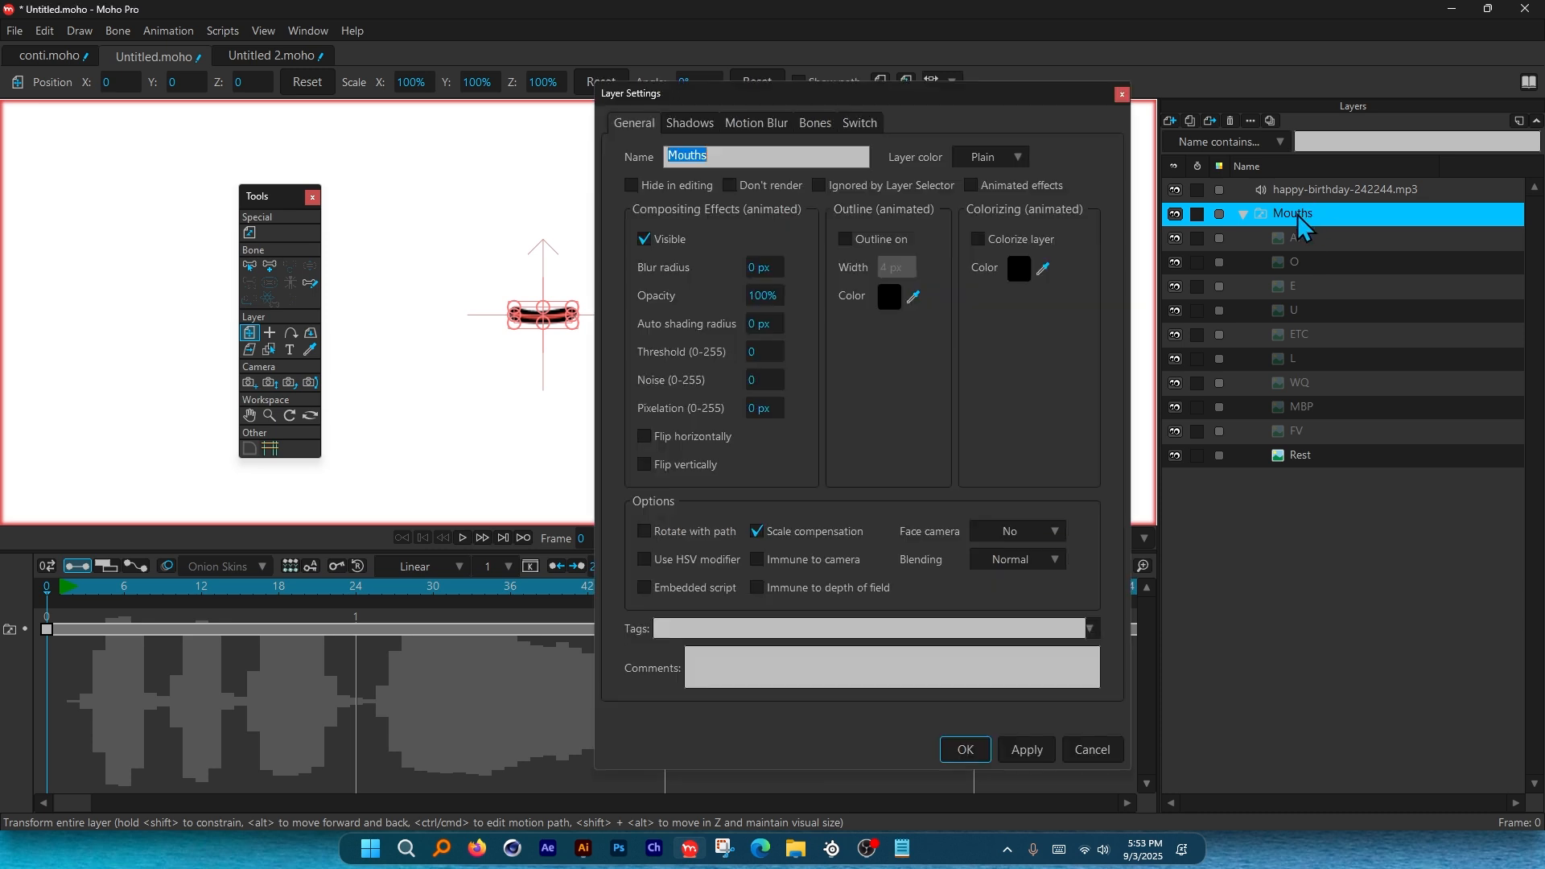
Regenerate the Mouths switch keys from the happy-birthday-242244.mp3 audio sync source.
{"action": "left_click", "coordinate": [869, 127]}
{"action": "left_click", "coordinate": [868, 201]}
{"action": "left_click", "coordinate": [907, 249]}
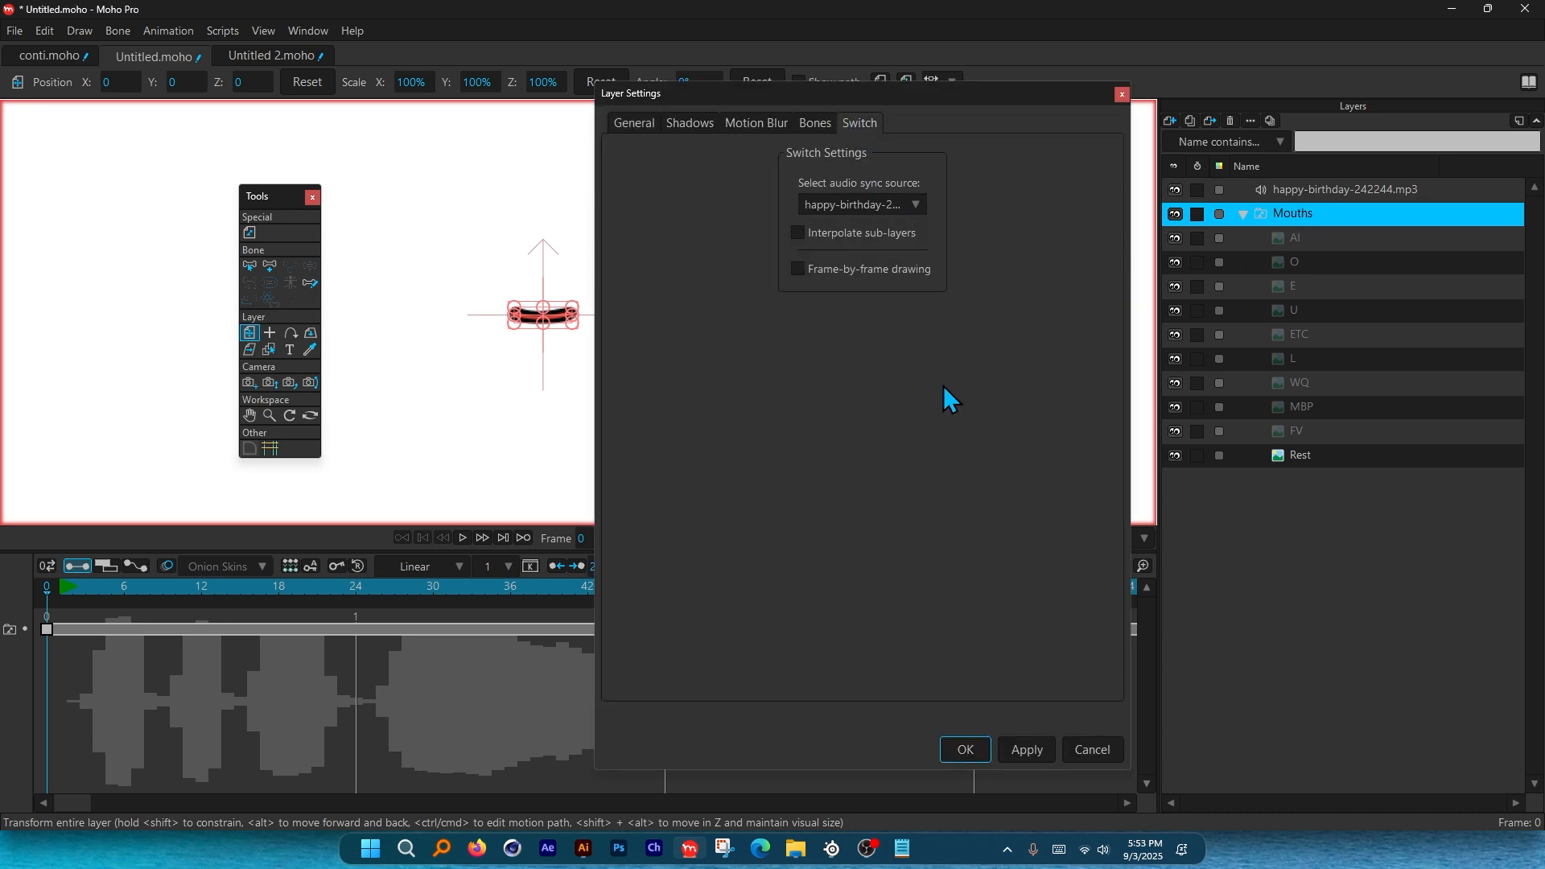
{"action": "left_click", "coordinate": [966, 750]}
Preview the regenerated lip-sync several times and rewind to the start.
{"action": "left_click", "coordinate": [479, 533]}
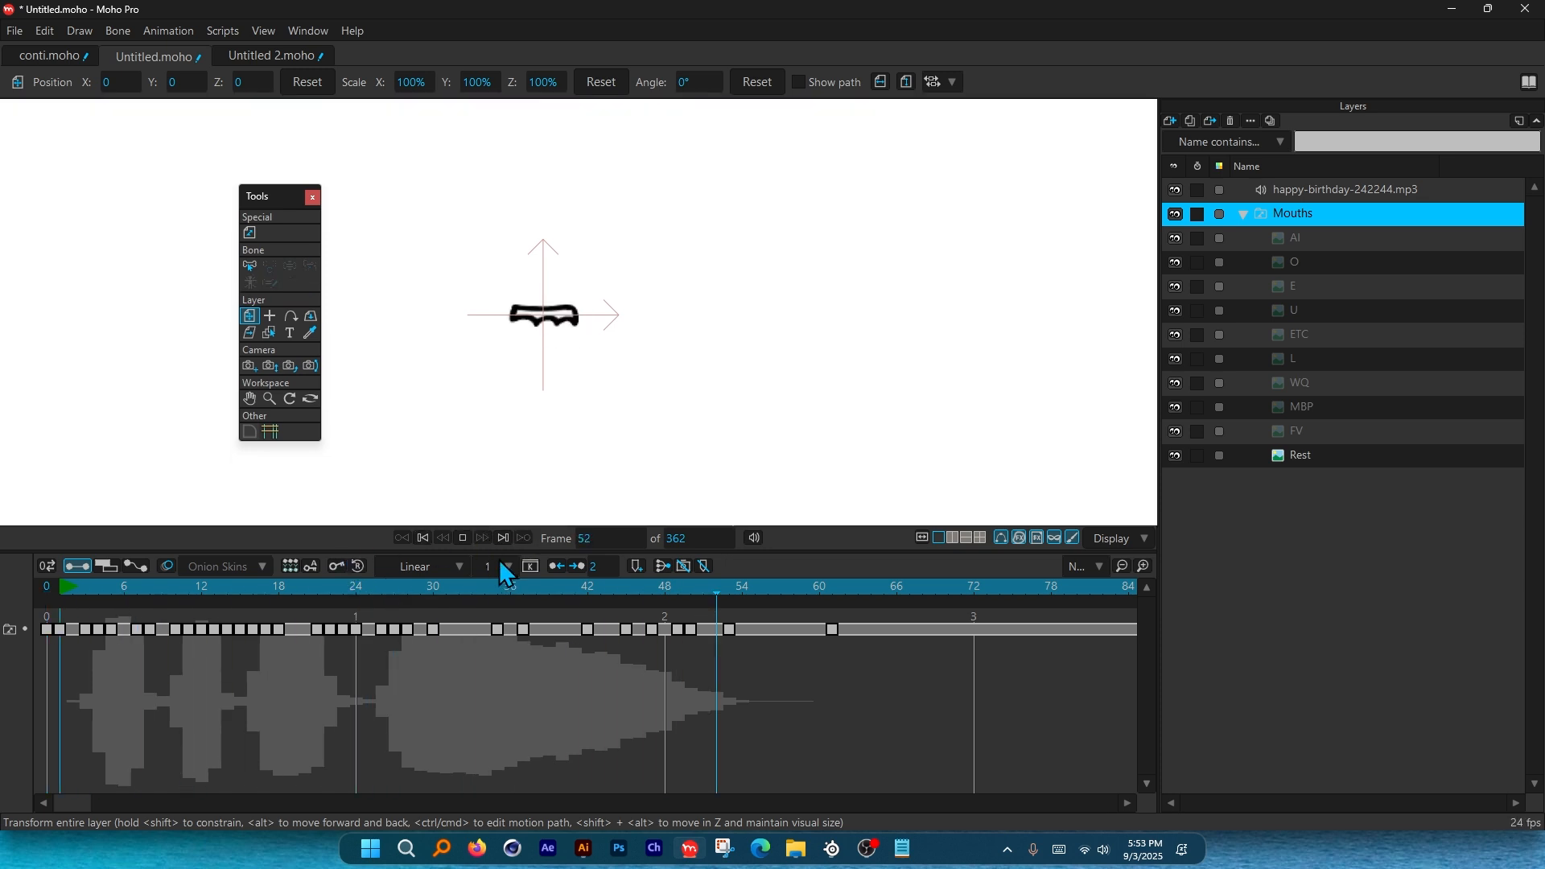
{"action": "key", "text": "space"}
{"action": "left_click_drag", "start_coordinate": [476, 585], "coordinate": [62, 590]}
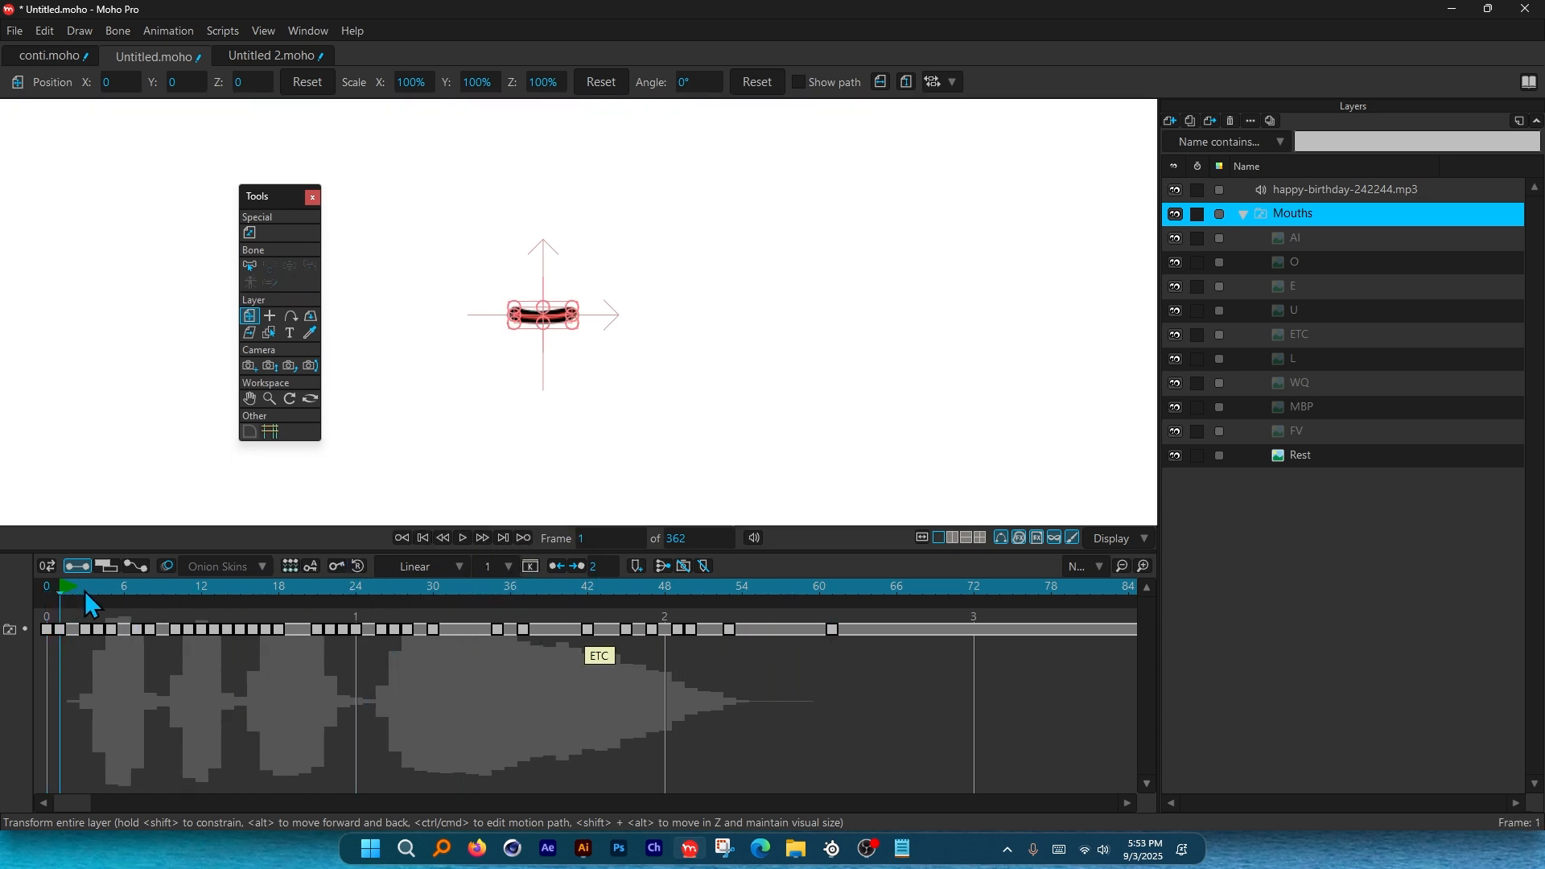
{"action": "key", "text": "space"}
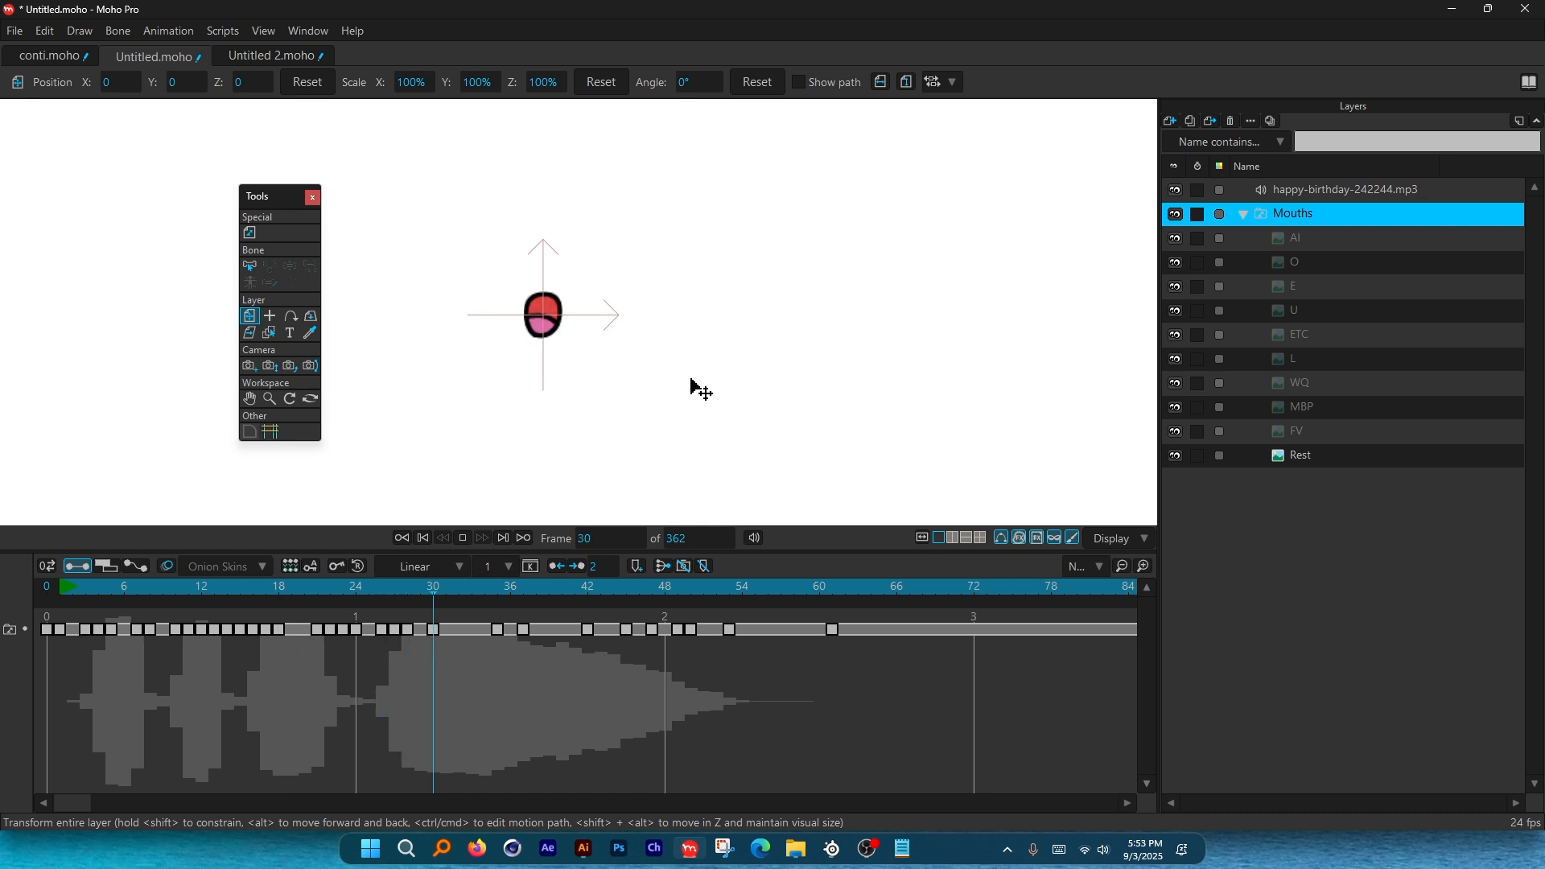
{"action": "key", "text": "space"}
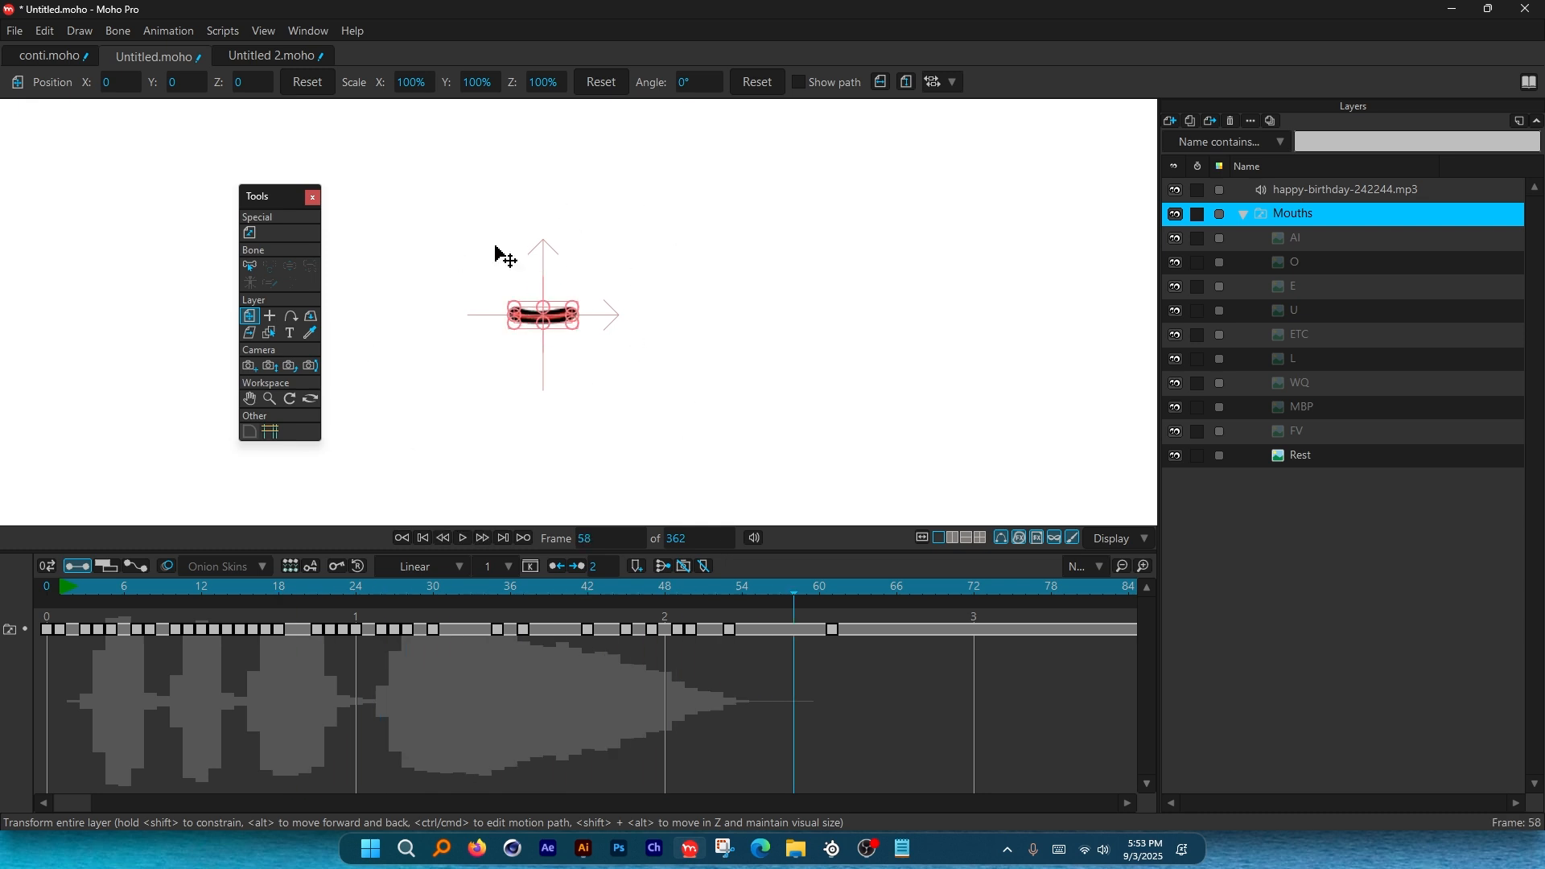
{"action": "left_click", "coordinate": [74, 588]}
{"action": "key", "text": "space"}
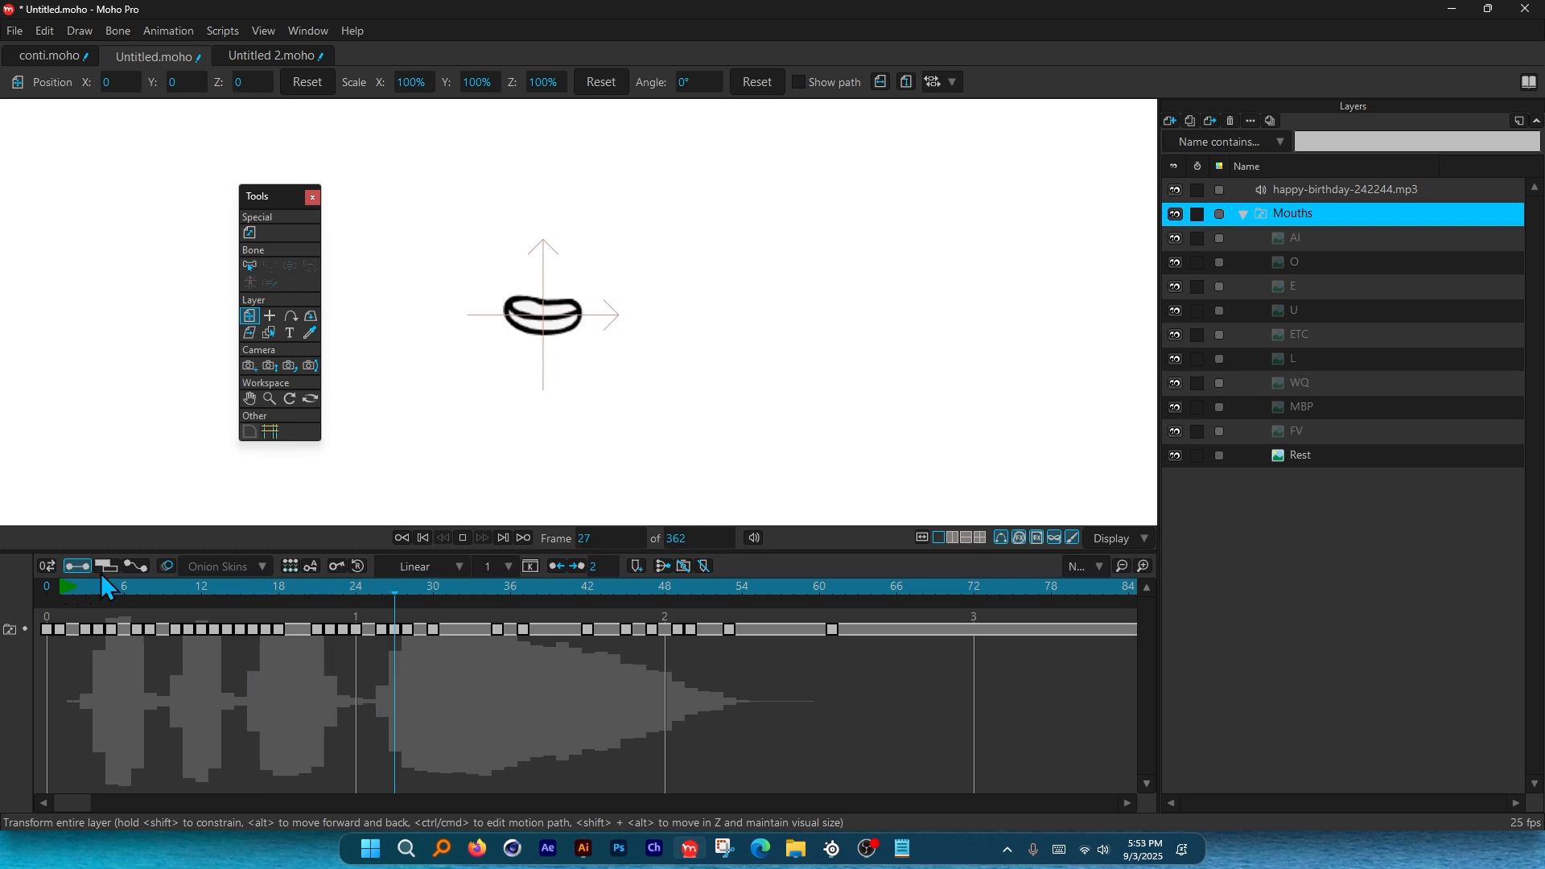
{"action": "key", "text": "space"}
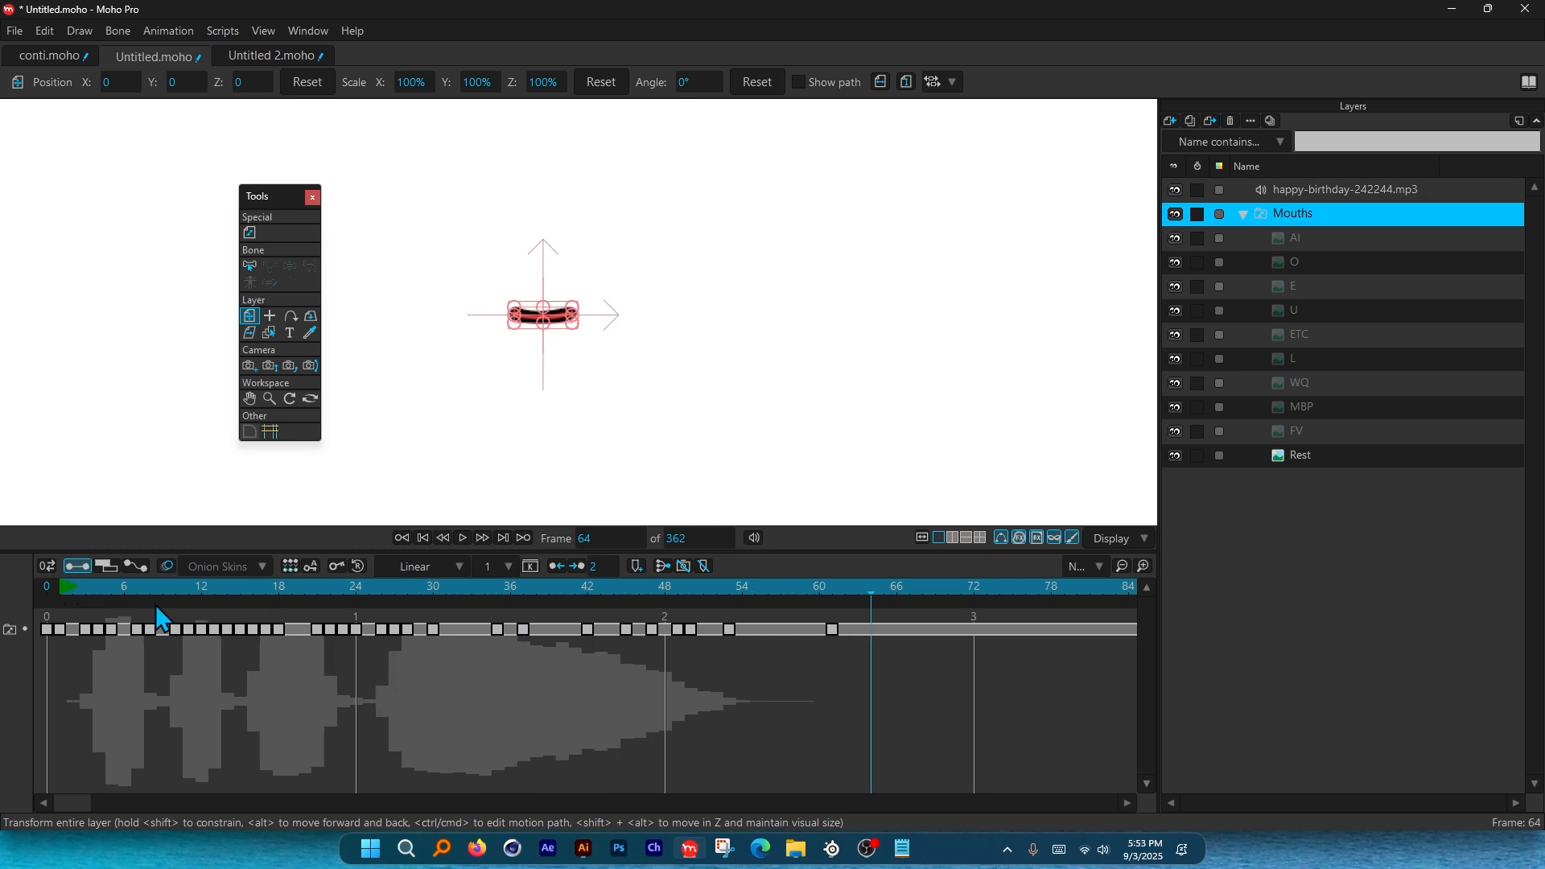
{"action": "mouse_move", "coordinate": [81, 586]}
{"action": "left_mouse_down"}
{"action": "mouse_move", "coordinate": [162, 586]}
{"action": "mouse_move", "coordinate": [79, 589]}
{"action": "left_mouse_up"}
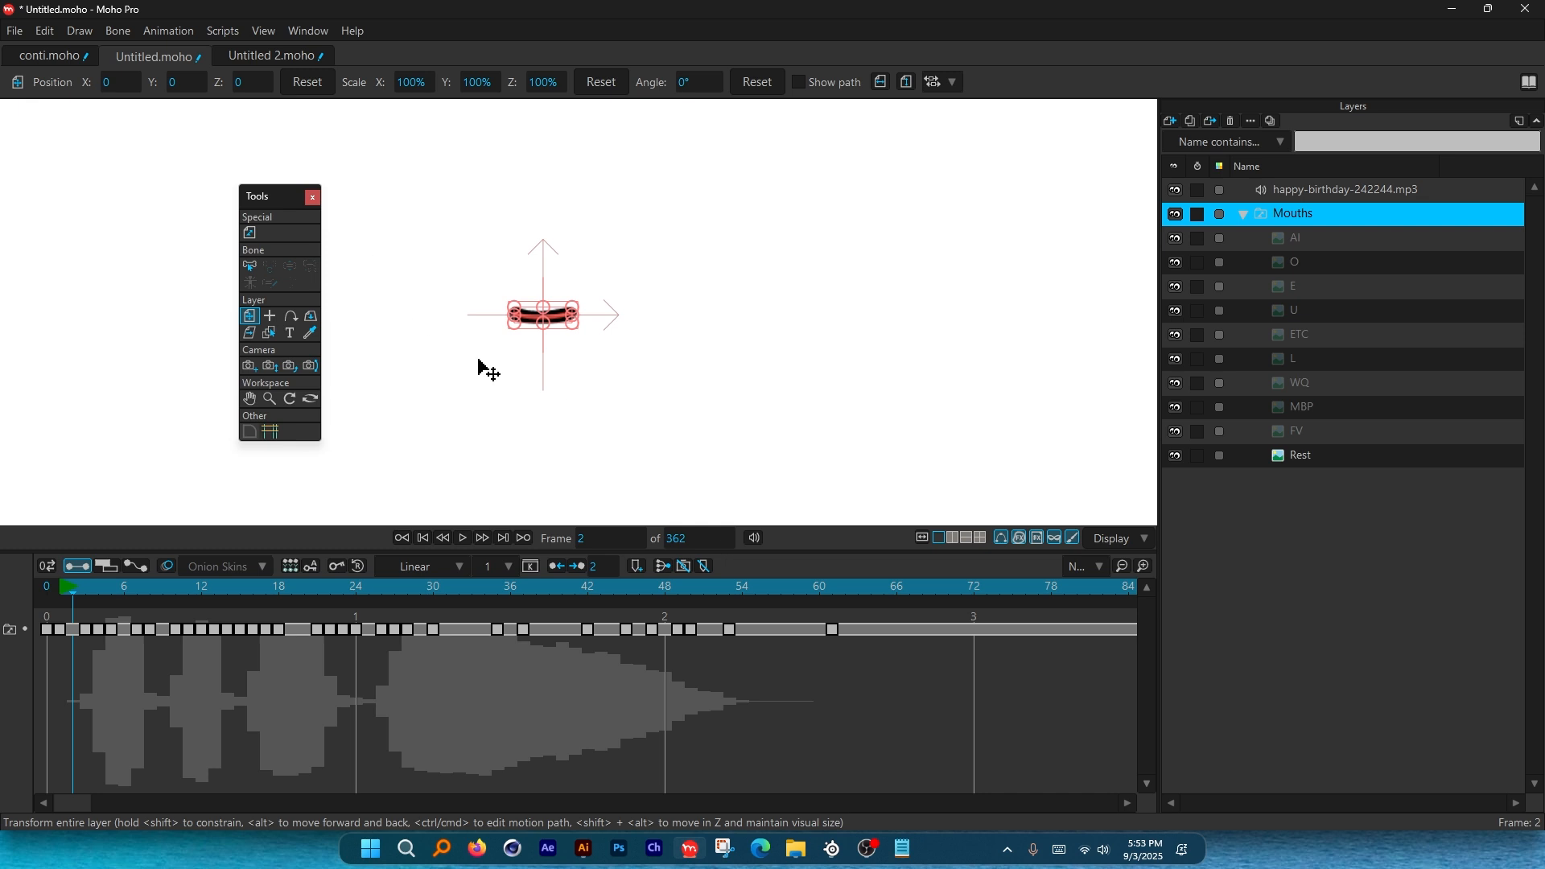
{"action": "scroll", "coordinate": [453, 312], "scroll_direction": "up", "scroll_amount": 2}
{"action": "scroll", "coordinate": [513, 294], "scroll_direction": "down", "scroll_amount": 1}
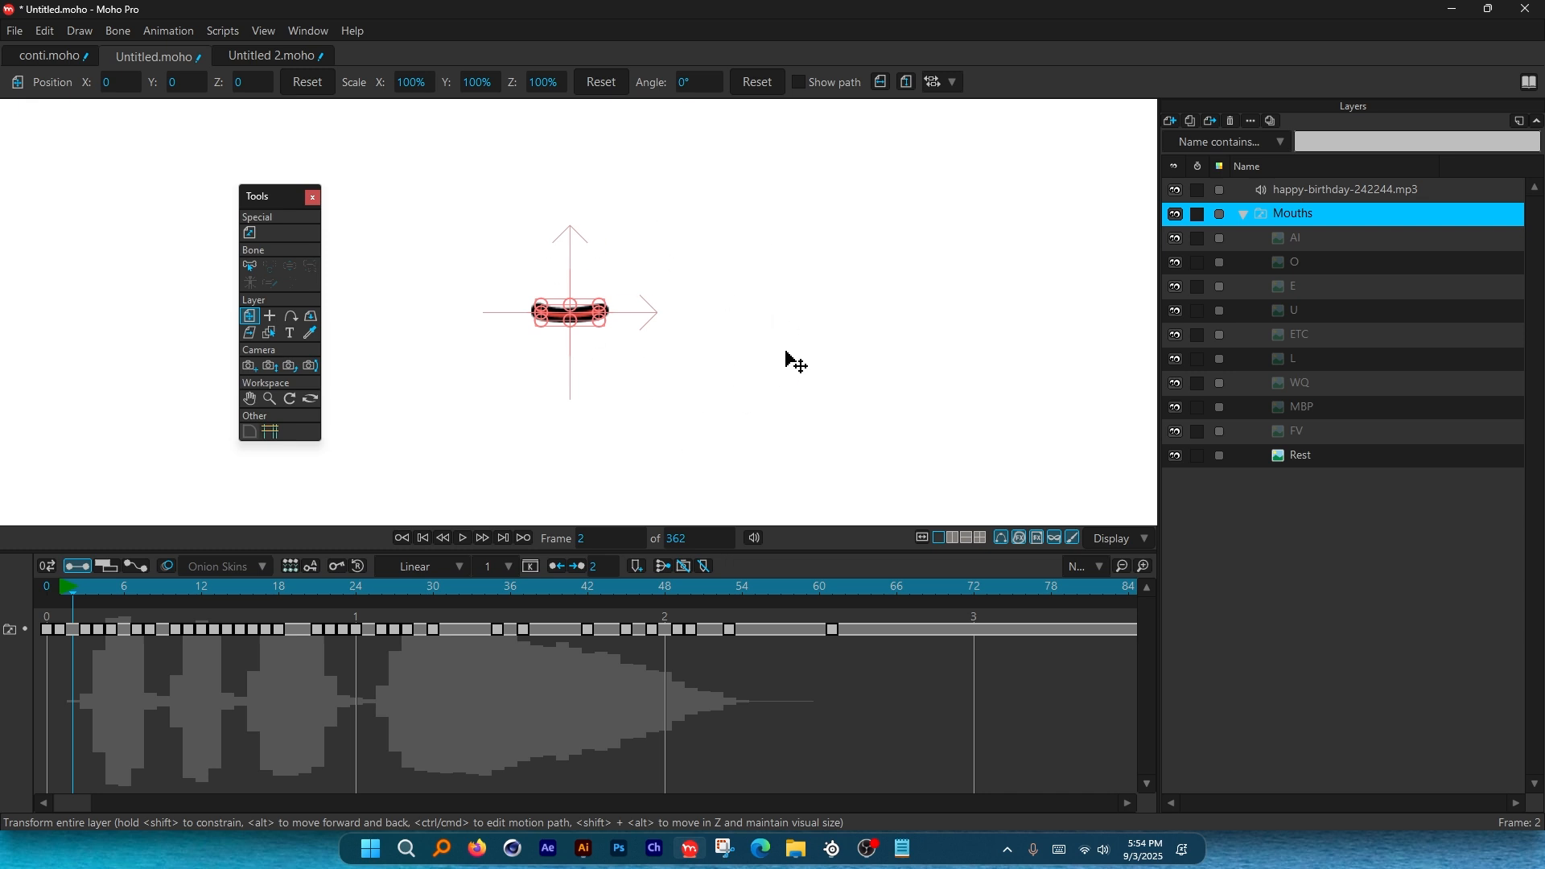
Read ChatGPT's viseme order for "happy birth daieeeee", starting etc, E, MBP, E.
{"action": "key", "text": "alt+Tab"}
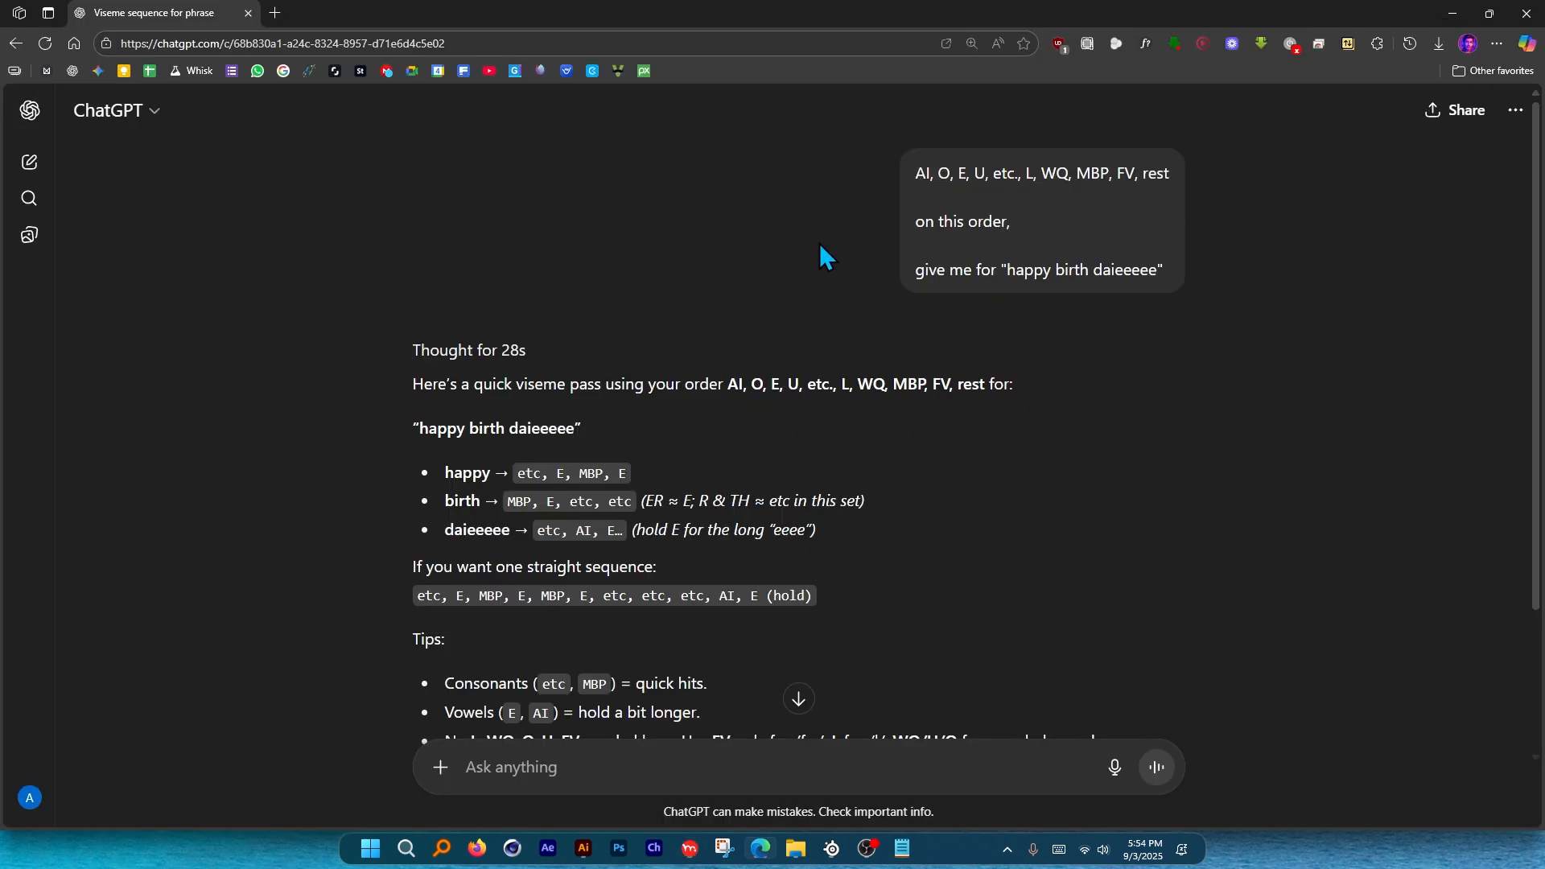
{"action": "left_click_drag", "start_coordinate": [915, 173], "coordinate": [1171, 173]}
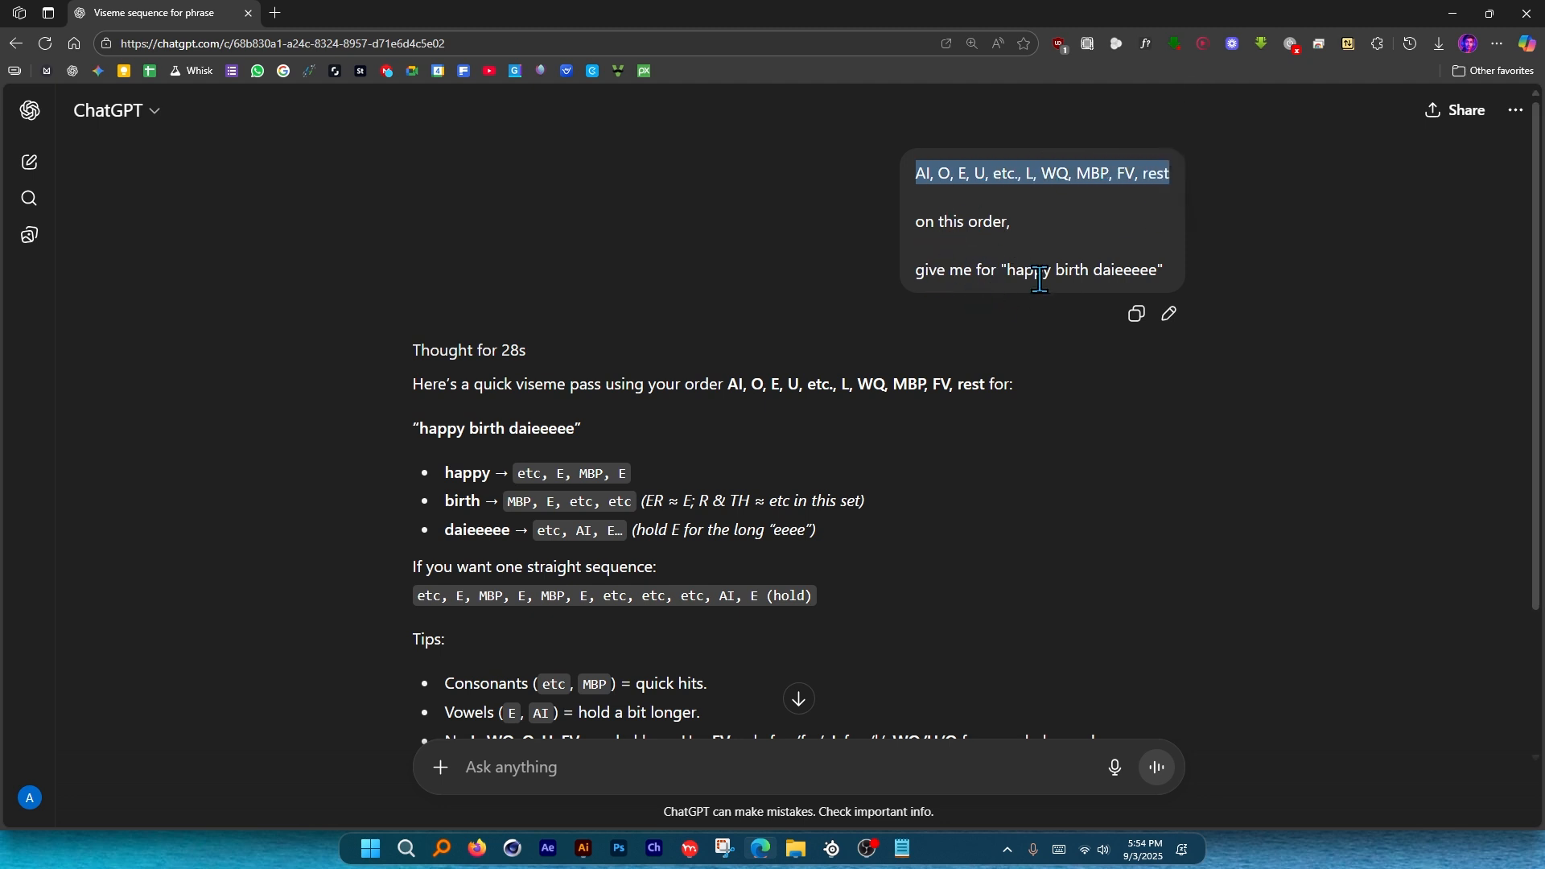
{"action": "scroll", "coordinate": [1013, 272], "scroll_direction": "down", "scroll_amount": 1}
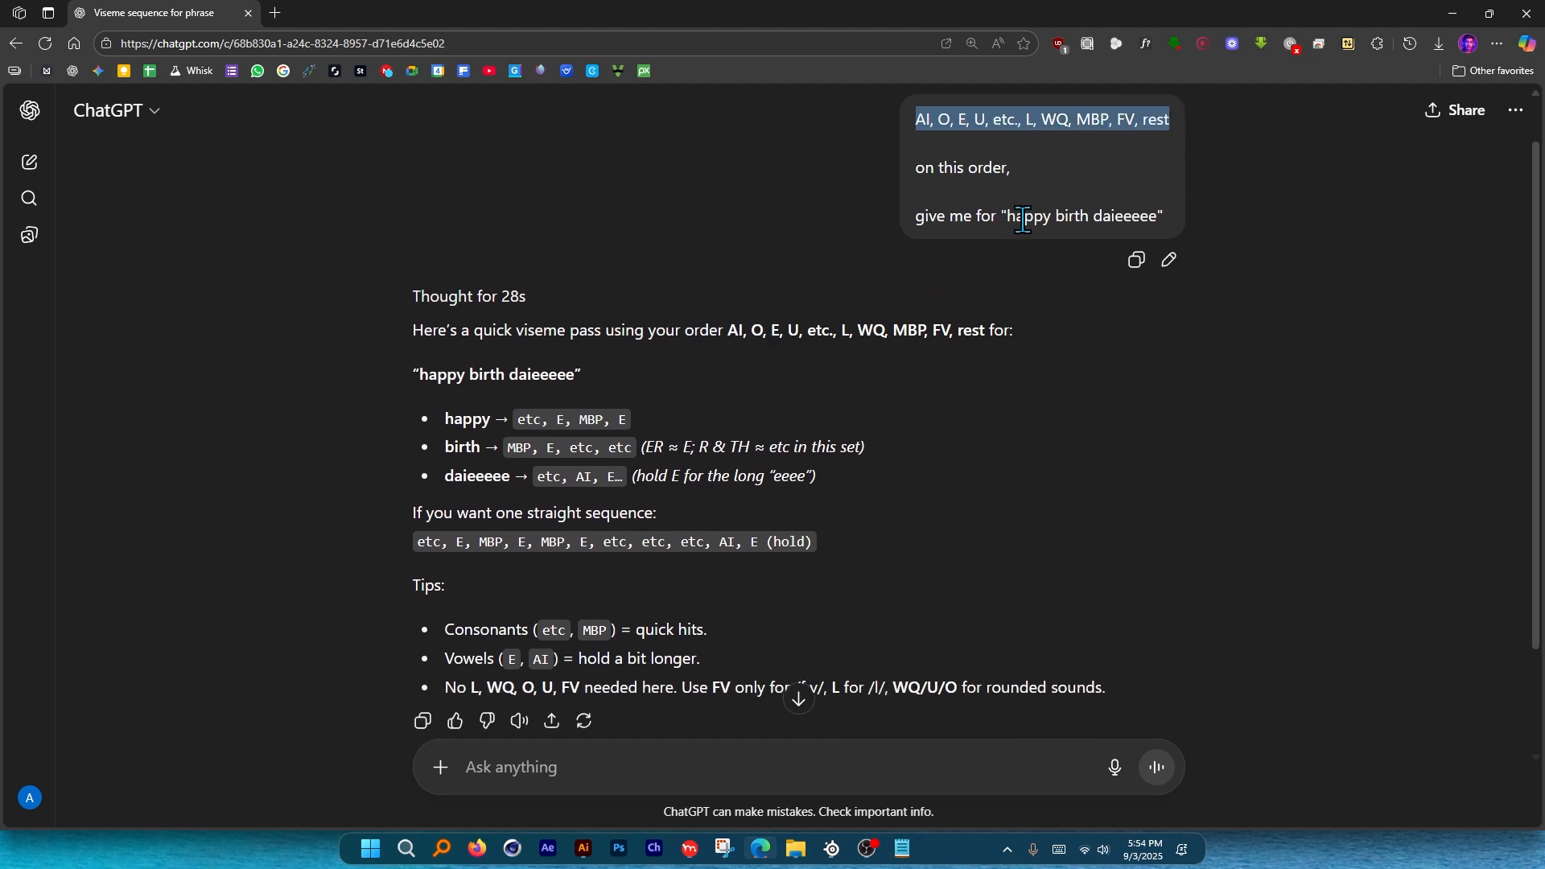
{"action": "left_click_drag", "start_coordinate": [1008, 216], "coordinate": [1159, 216]}
{"action": "scroll", "coordinate": [937, 341], "scroll_direction": "down", "scroll_amount": 2}
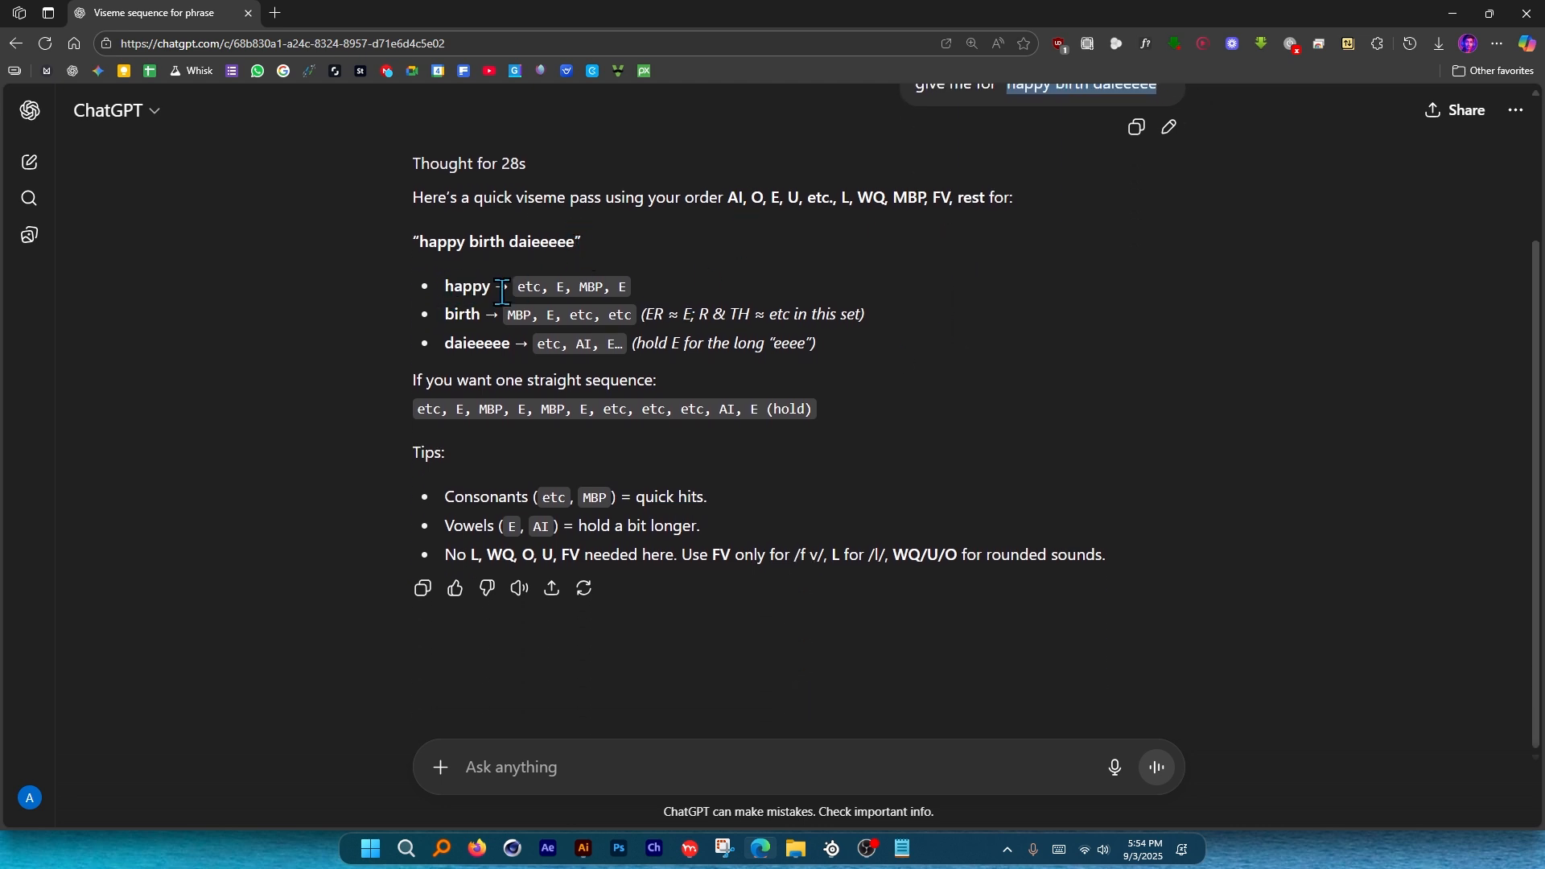
{"action": "left_click_drag", "start_coordinate": [519, 287], "coordinate": [542, 283]}
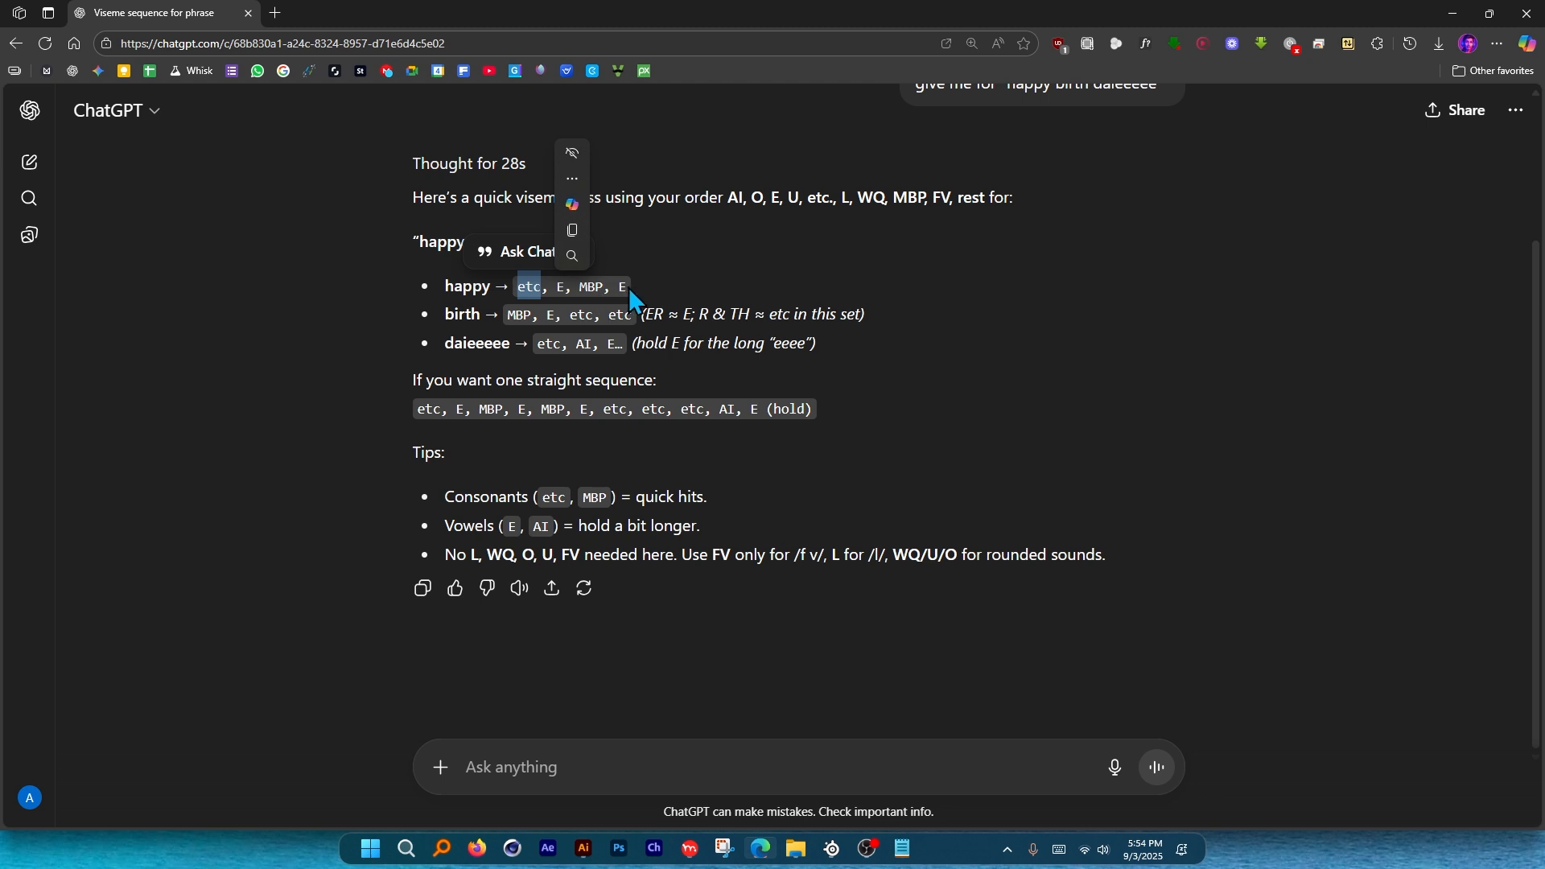
{"action": "left_click", "coordinate": [1038, 359]}
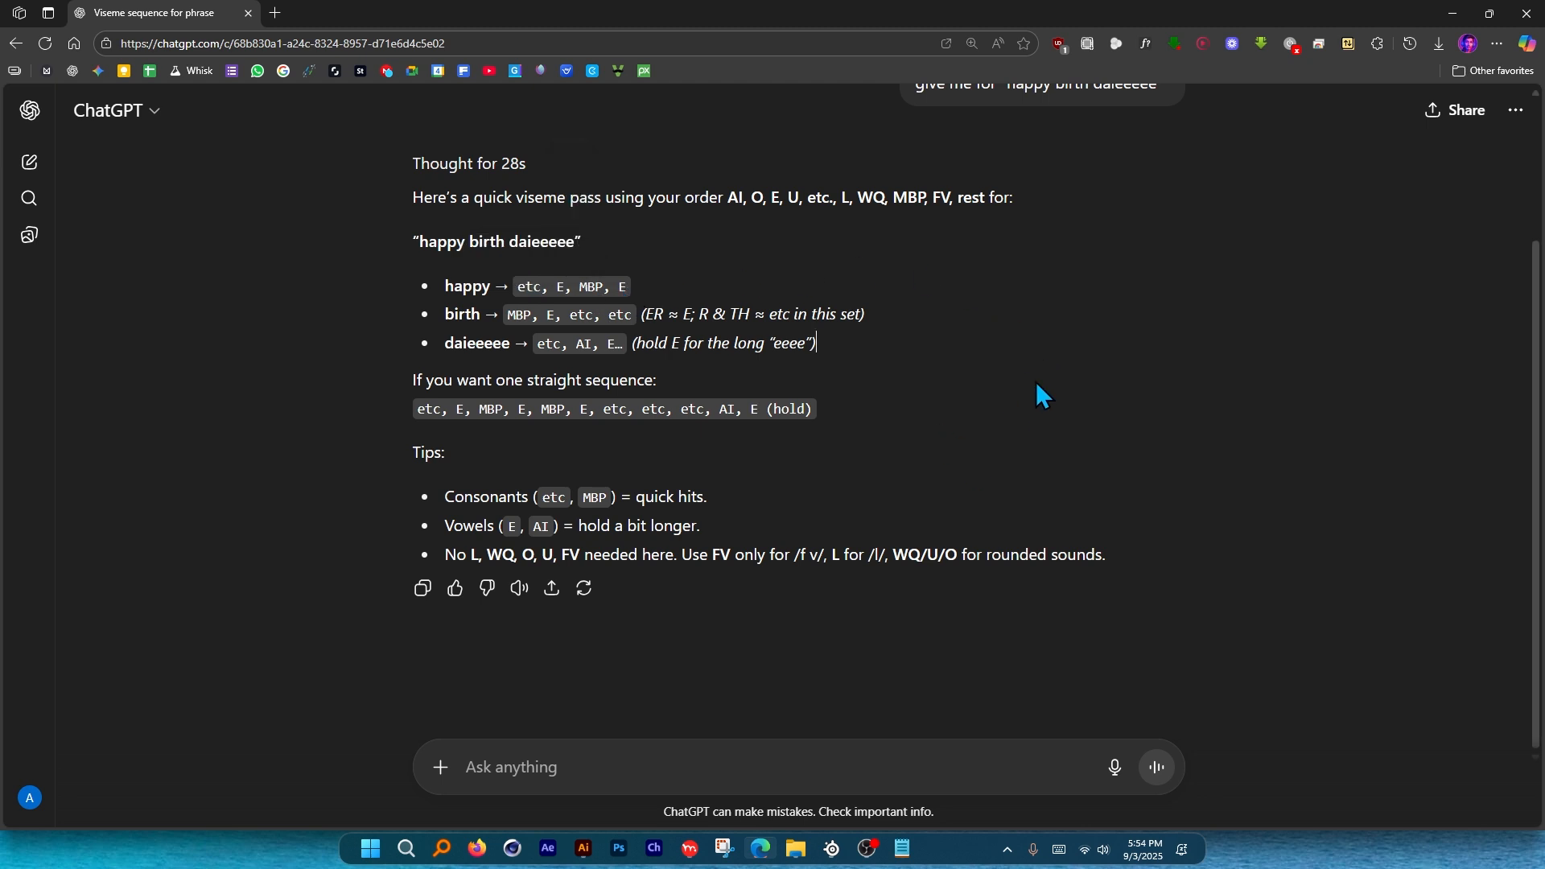
Delete all the old Mouths switch keys after frame 0.
{"action": "left_click", "coordinate": [690, 849]}
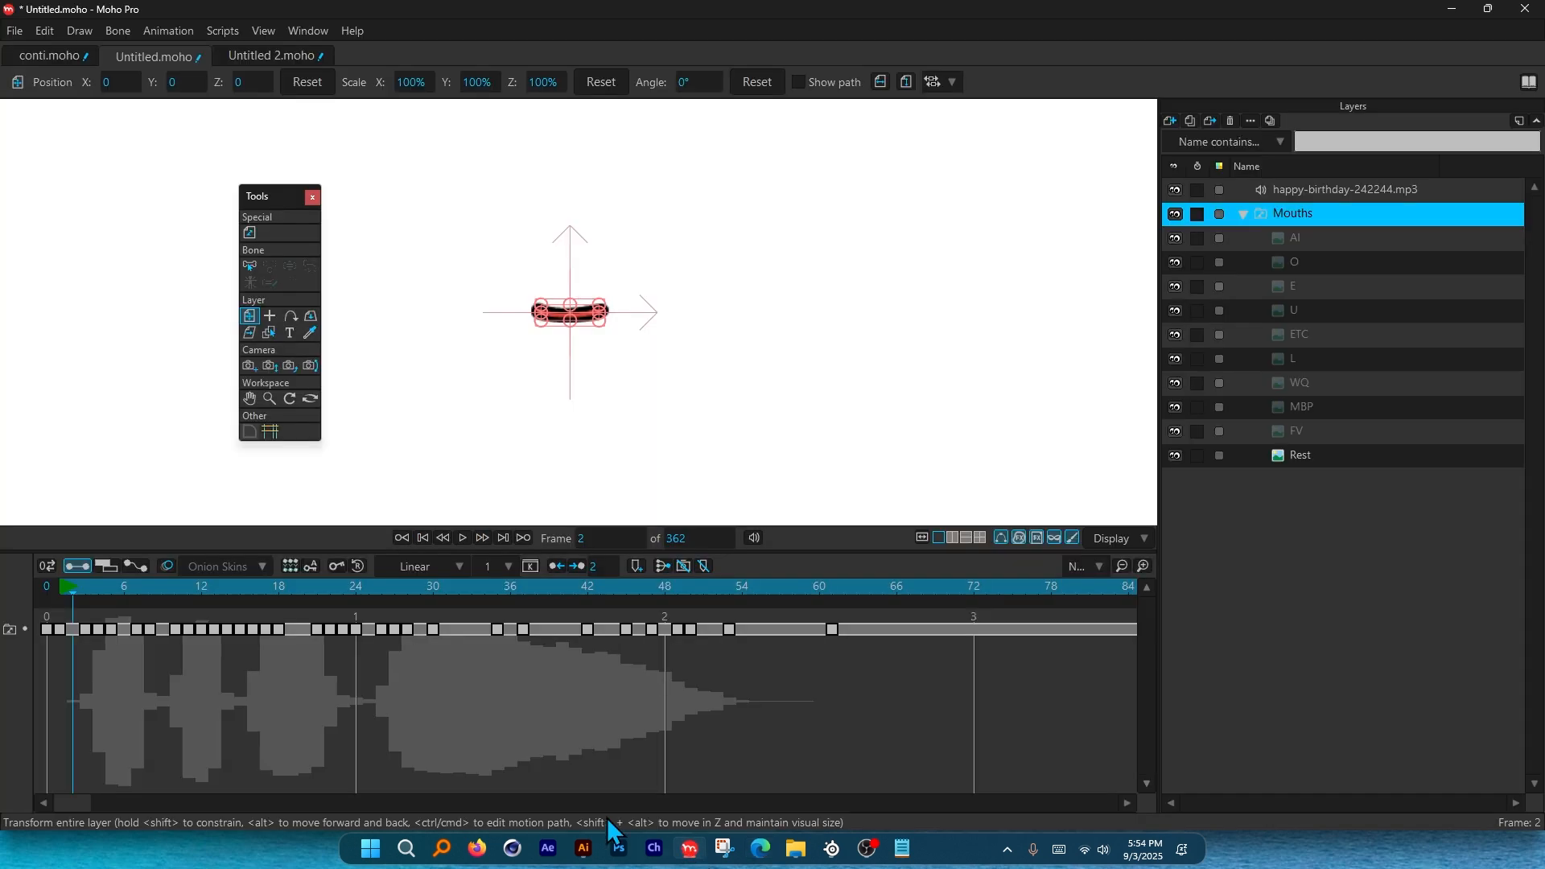
{"action": "left_click_drag", "start_coordinate": [901, 664], "coordinate": [66, 642]}
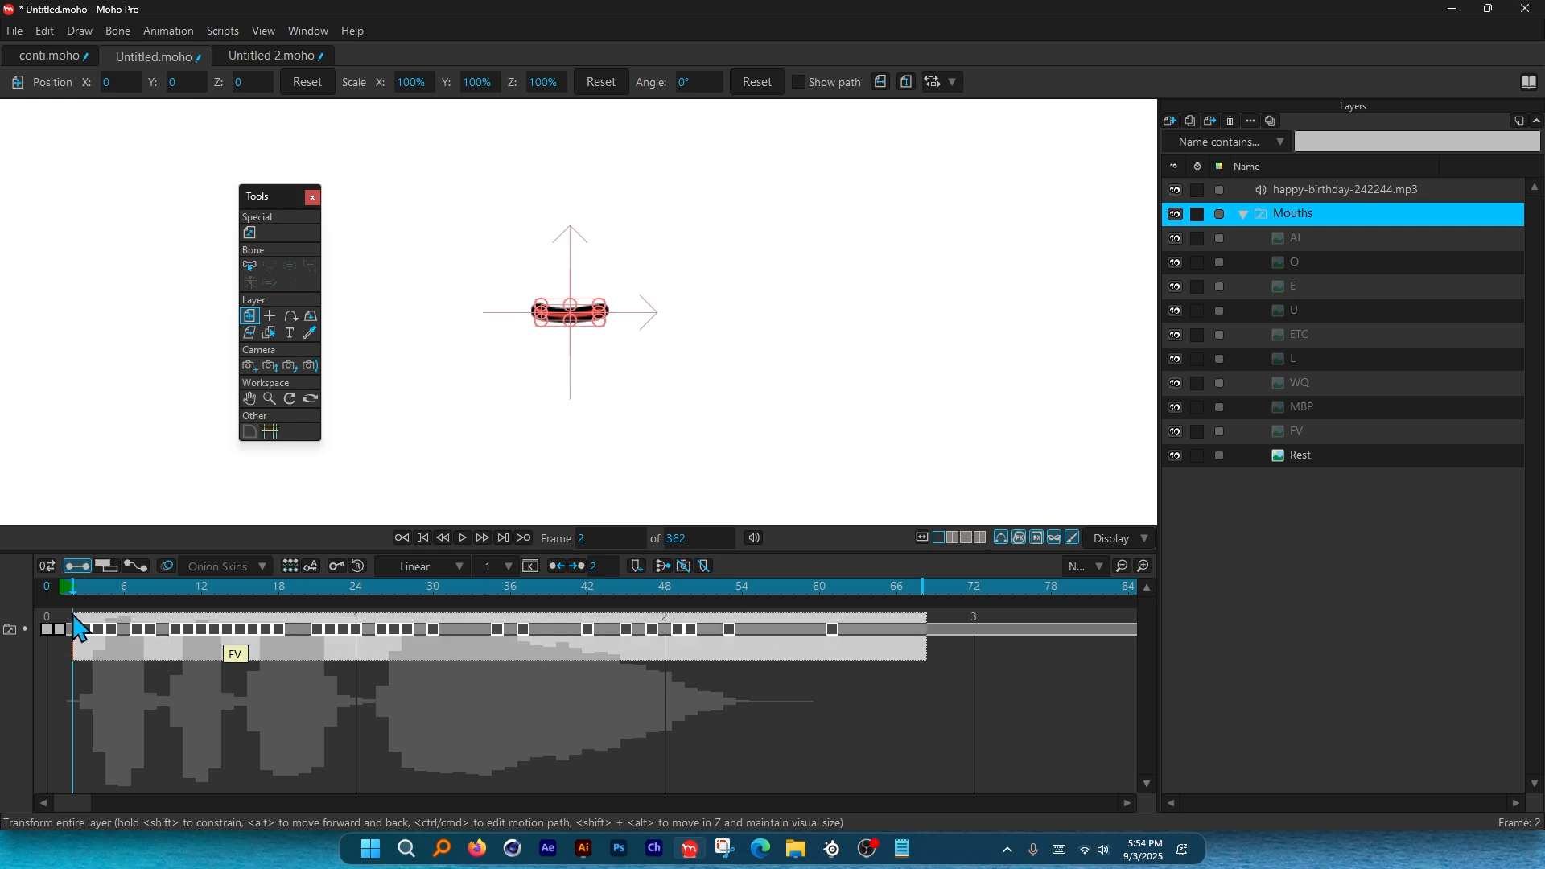
{"action": "key", "text": "Delete"}
{"action": "mouse_move", "coordinate": [76, 584]}
{"action": "left_mouse_down"}
{"action": "mouse_move", "coordinate": [167, 591]}
{"action": "mouse_move", "coordinate": [82, 597]}
{"action": "mouse_move", "coordinate": [98, 597]}
{"action": "left_mouse_up"}
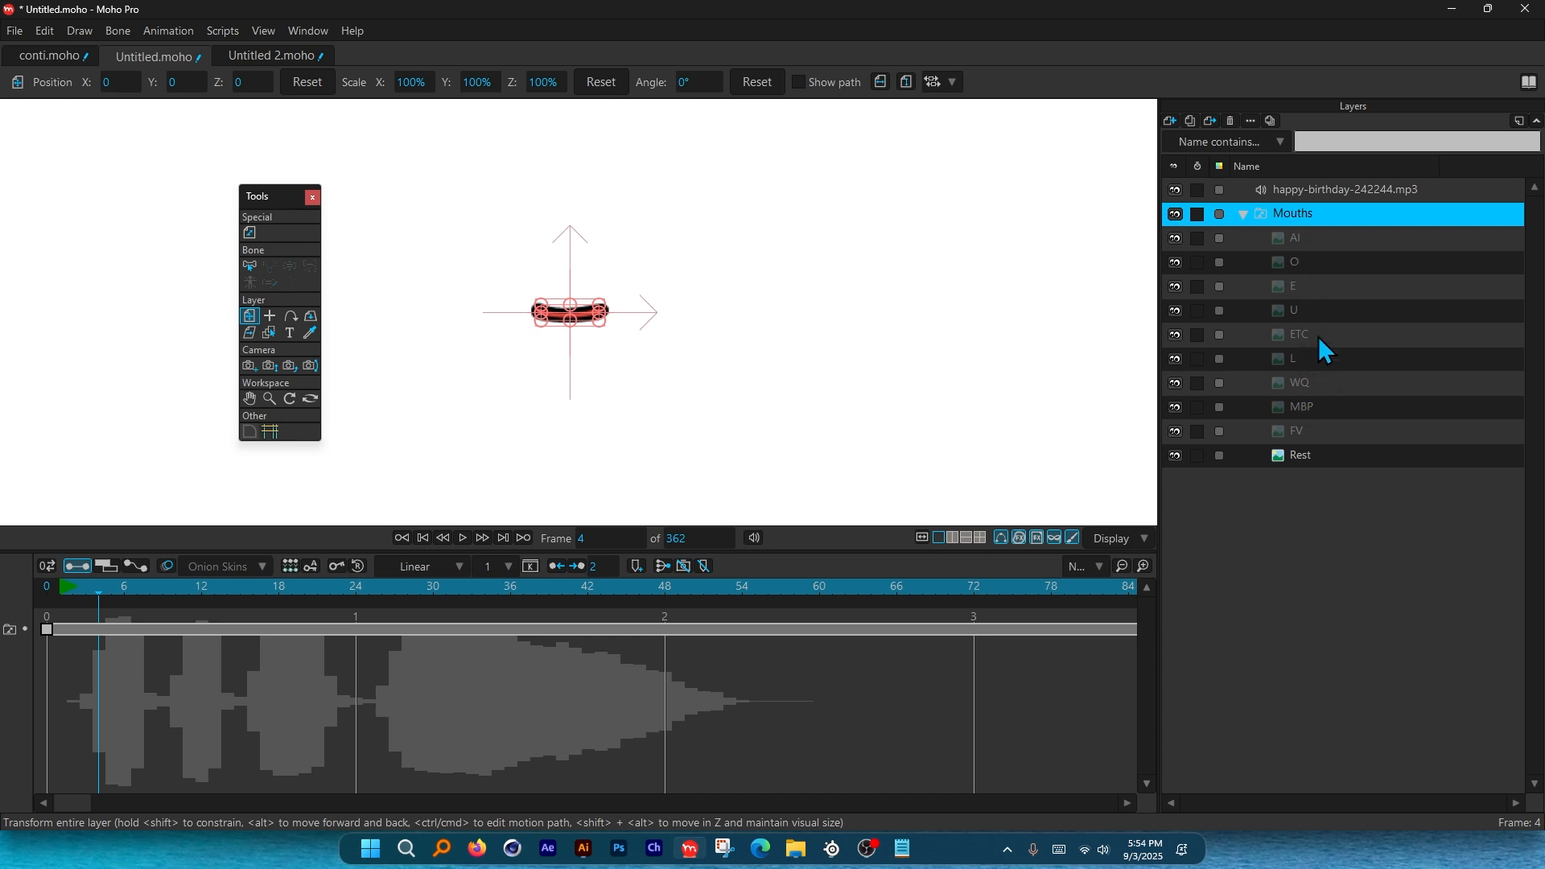
Key the E mouth on Mouths at frame 4, replacing a mistaken ETC key.
{"action": "right_click", "coordinate": [1297, 211]}
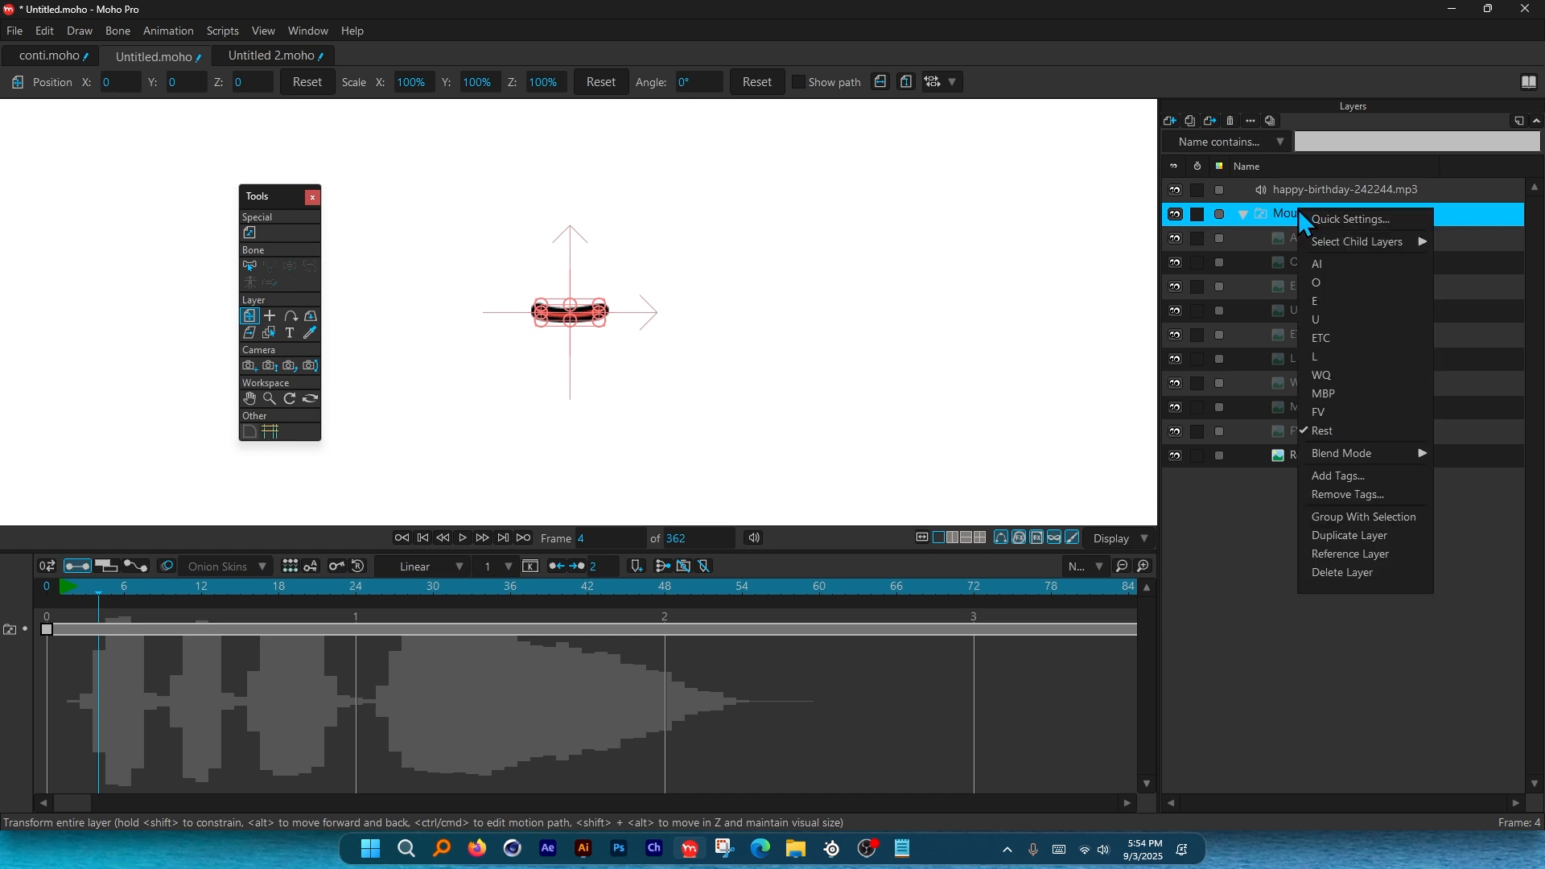
{"action": "left_click", "coordinate": [1340, 340]}
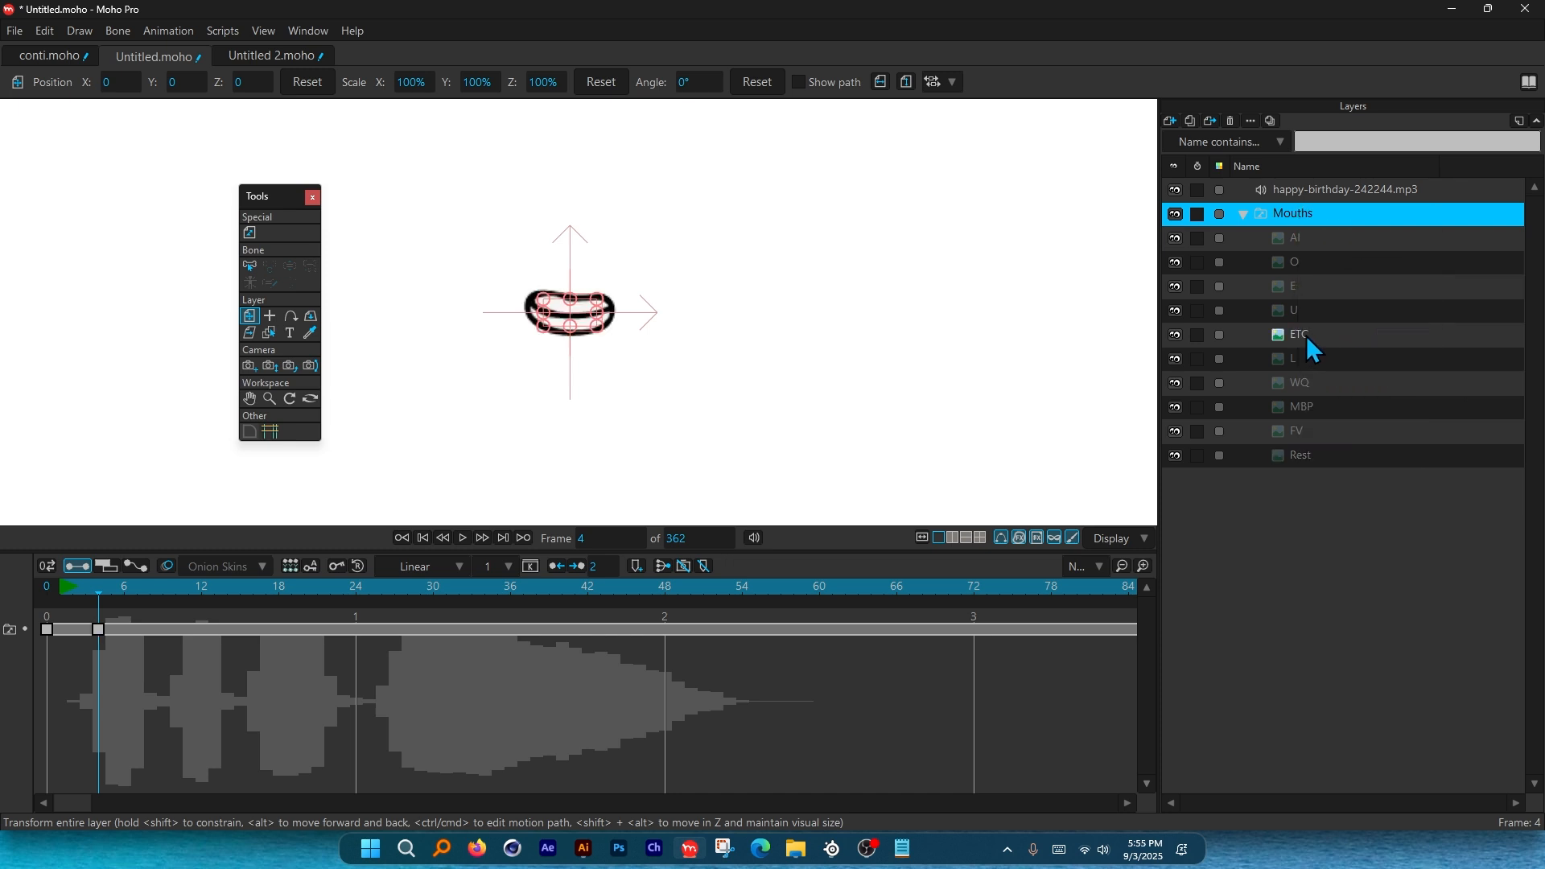
{"action": "key", "text": "ctrl+z"}
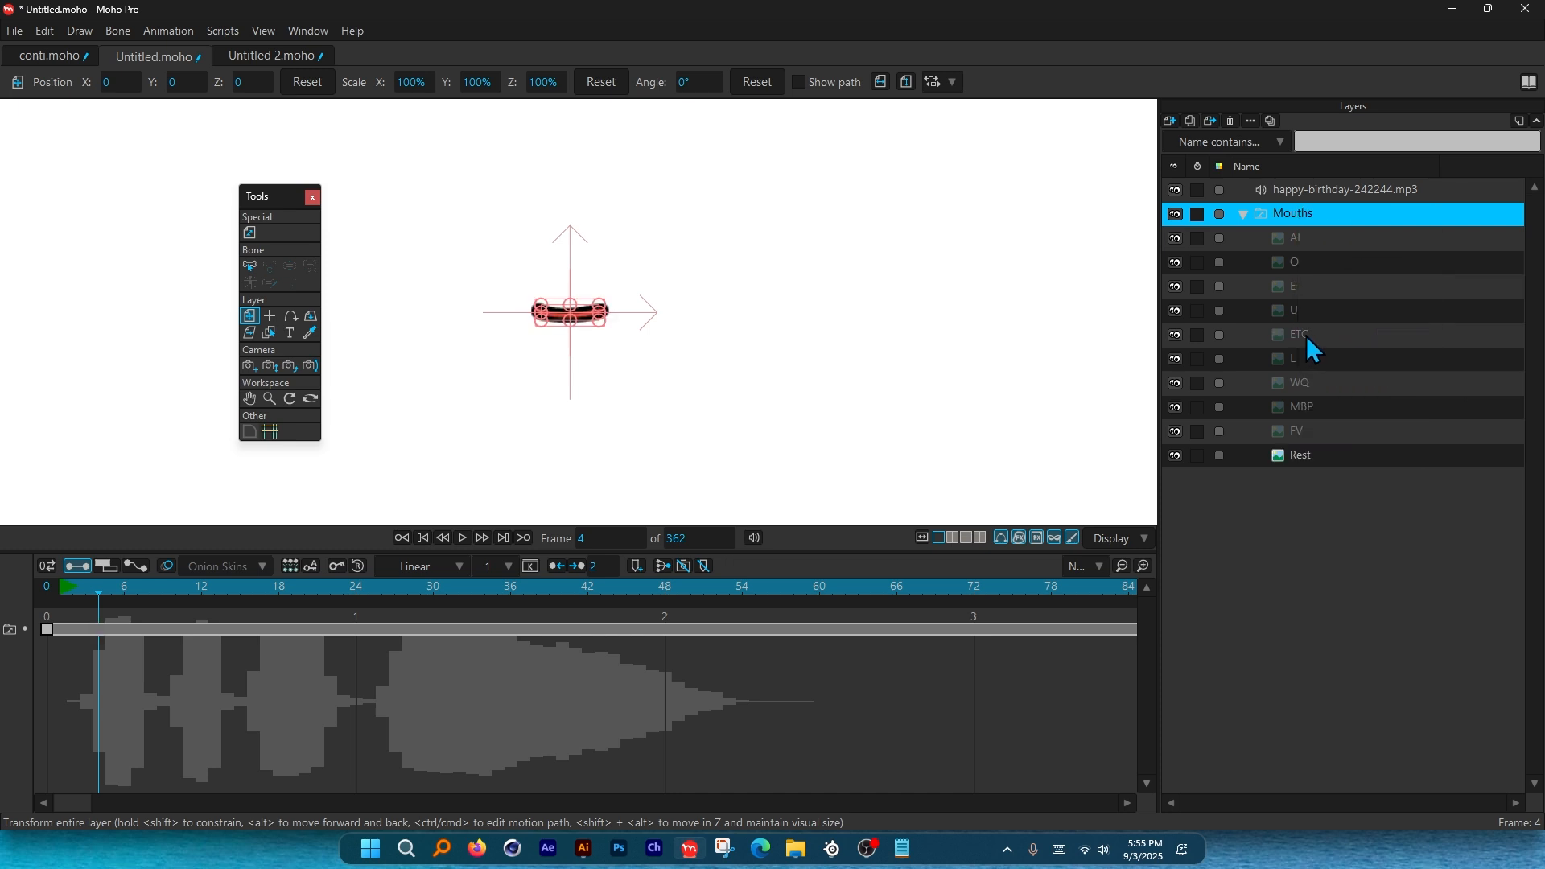
{"action": "right_click", "coordinate": [1287, 286]}
{"action": "right_click", "coordinate": [1291, 216]}
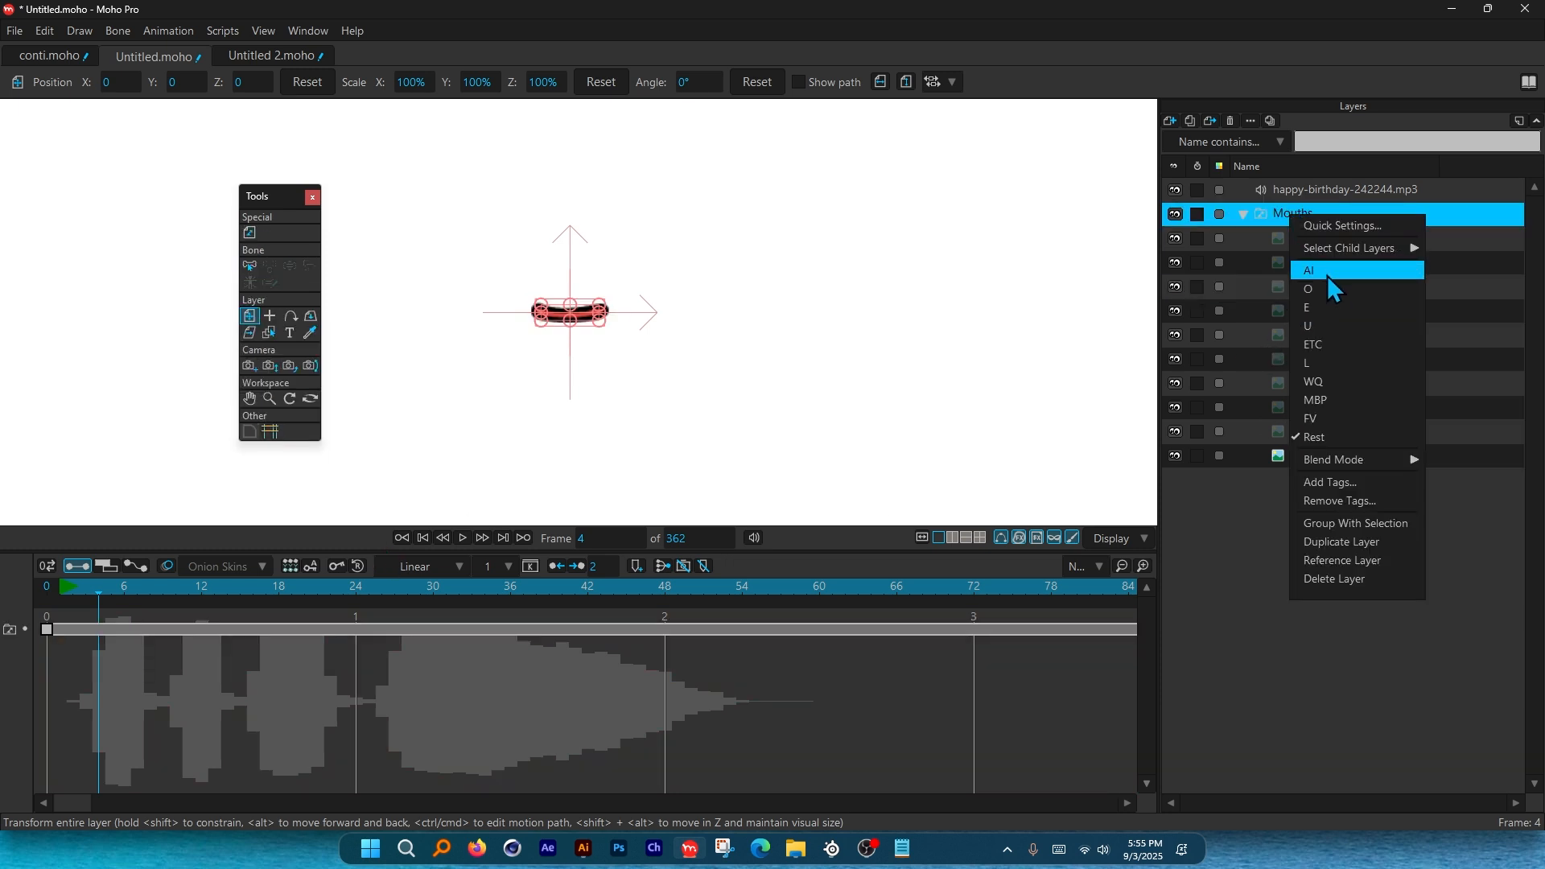
{"action": "left_click", "coordinate": [1328, 306]}
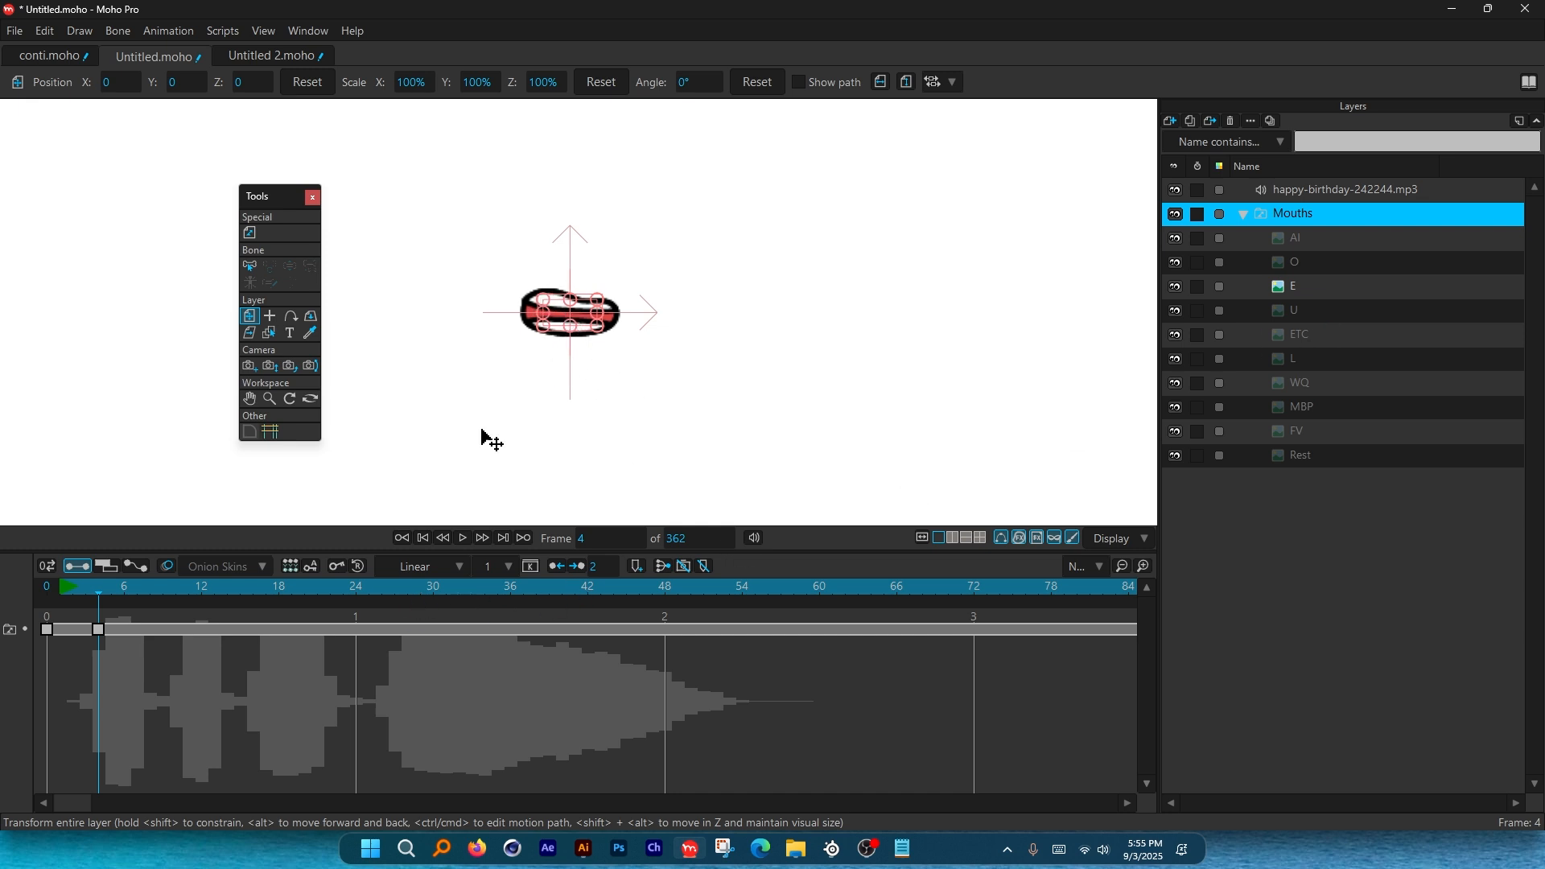
Key the MBP mouth at frame 10 and check the changes against the audio.
{"action": "left_click_drag", "start_coordinate": [94, 592], "coordinate": [177, 610]}
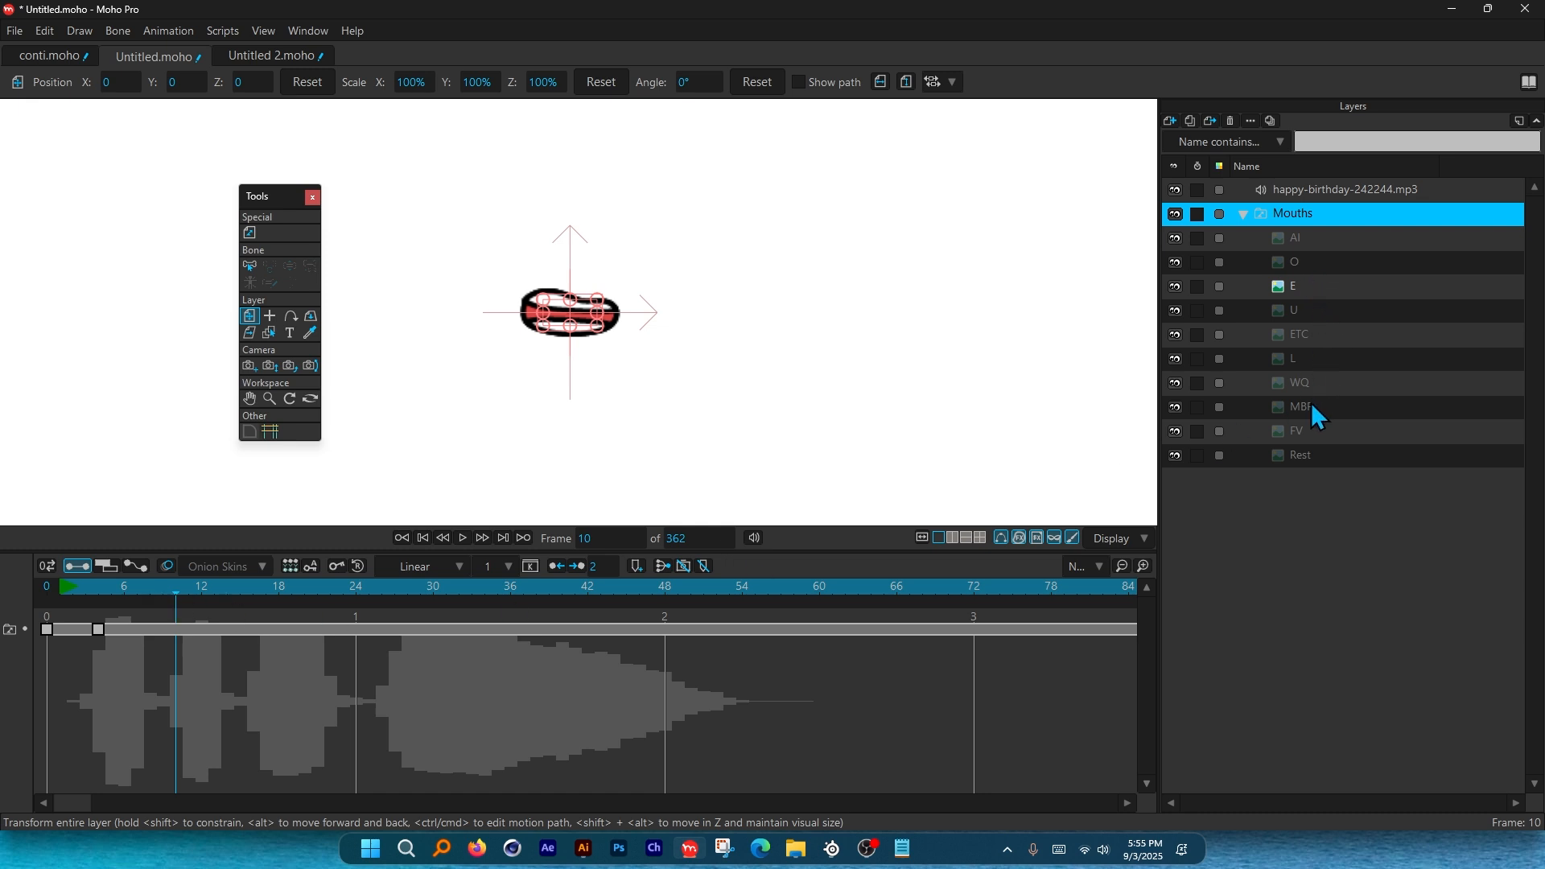
{"action": "right_click", "coordinate": [1292, 219]}
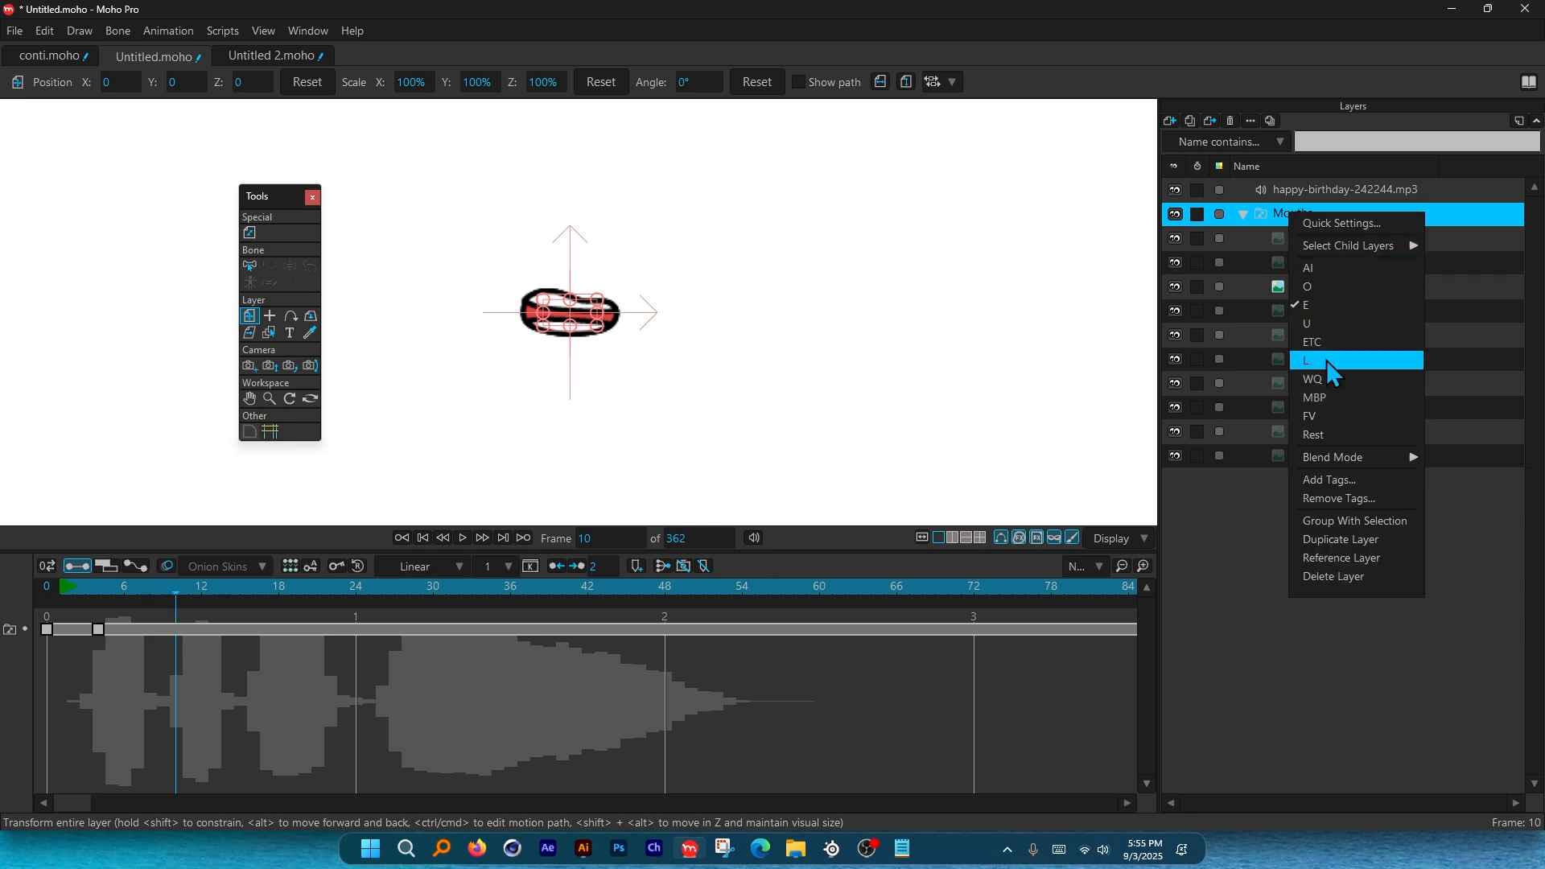
{"action": "left_click", "coordinate": [1330, 397]}
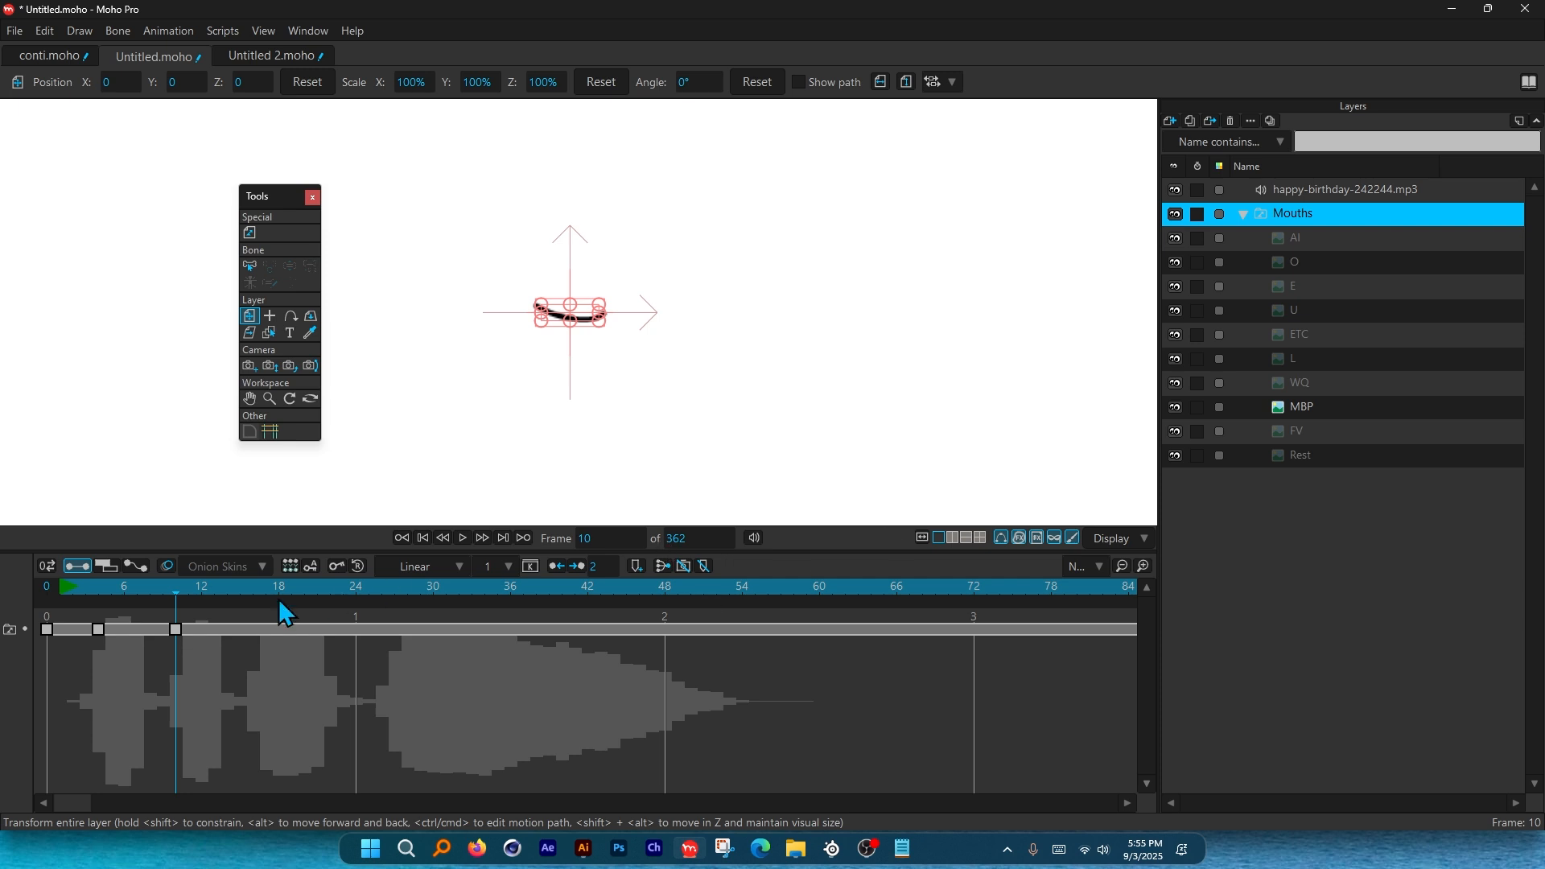
{"action": "mouse_move", "coordinate": [179, 587]}
{"action": "left_mouse_down"}
{"action": "mouse_move", "coordinate": [153, 591]}
{"action": "mouse_move", "coordinate": [229, 591]}
{"action": "mouse_move", "coordinate": [99, 601]}
{"action": "mouse_move", "coordinate": [300, 605]}
{"action": "mouse_move", "coordinate": [95, 620]}
{"action": "left_mouse_up"}
{"action": "scroll", "coordinate": [558, 332], "scroll_direction": "up", "scroll_amount": 3}
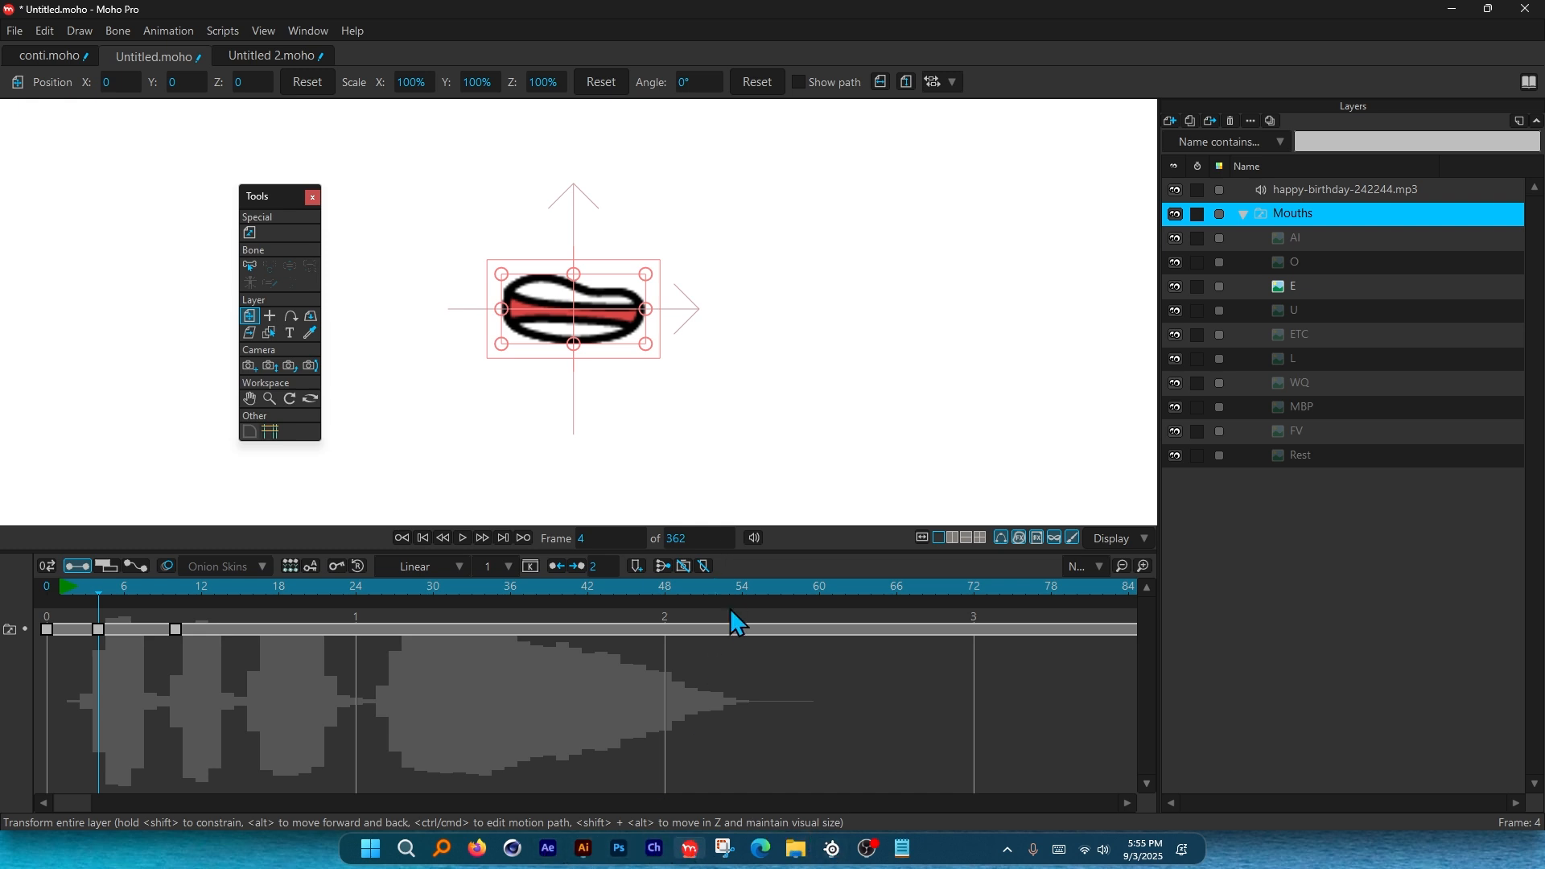
{"action": "left_click", "coordinate": [760, 849]}
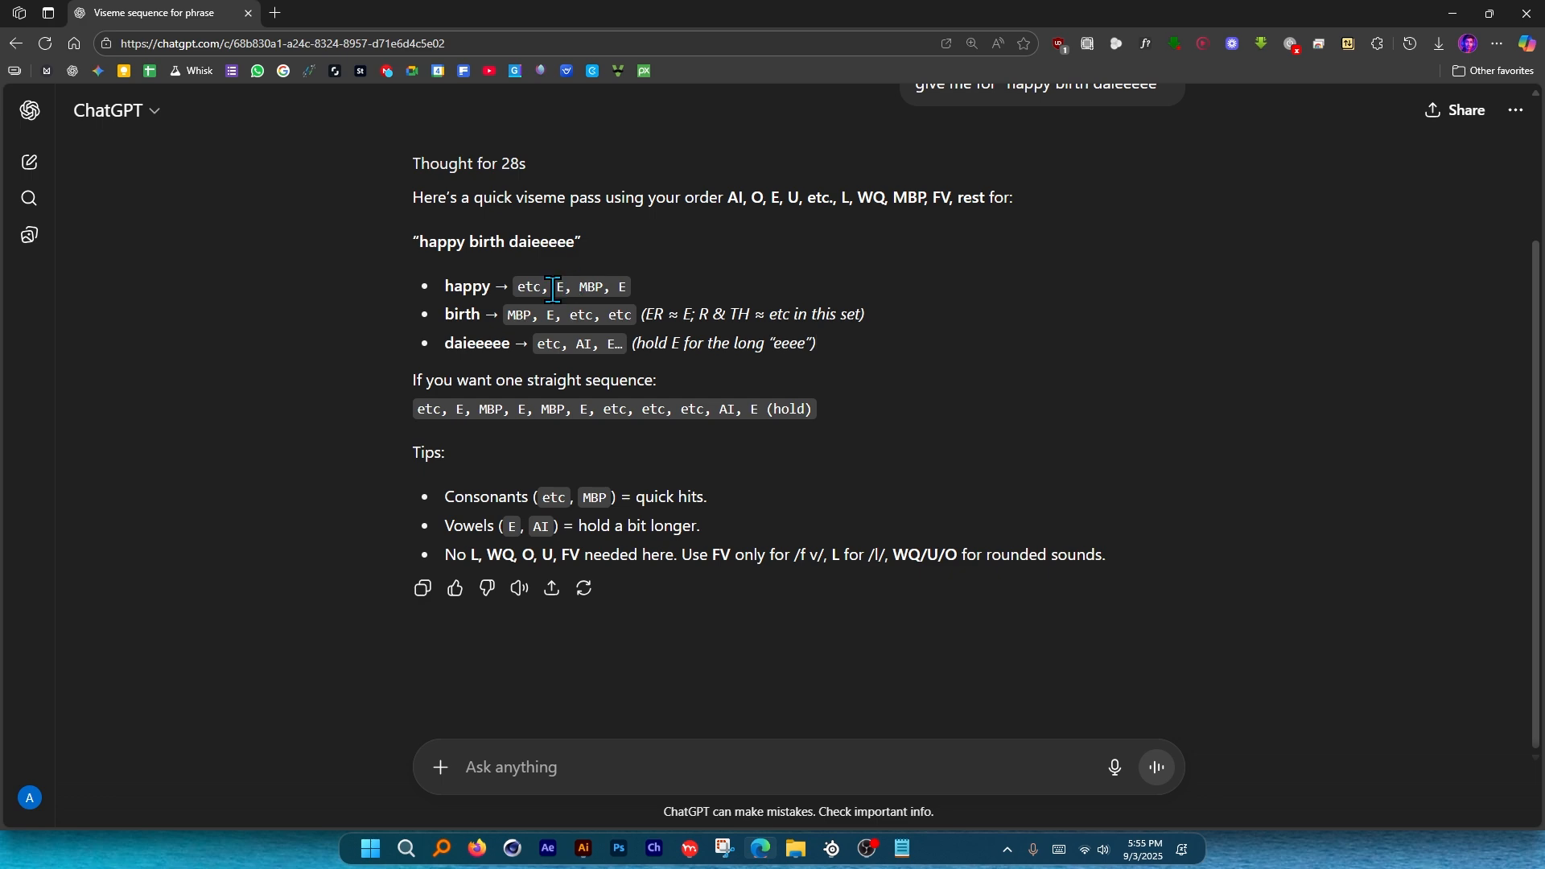
Key the ETC mouth at frame 5, checking ChatGPT's viseme list and scrubbing frames 4–7.
{"action": "key", "text": "alt+Tab"}
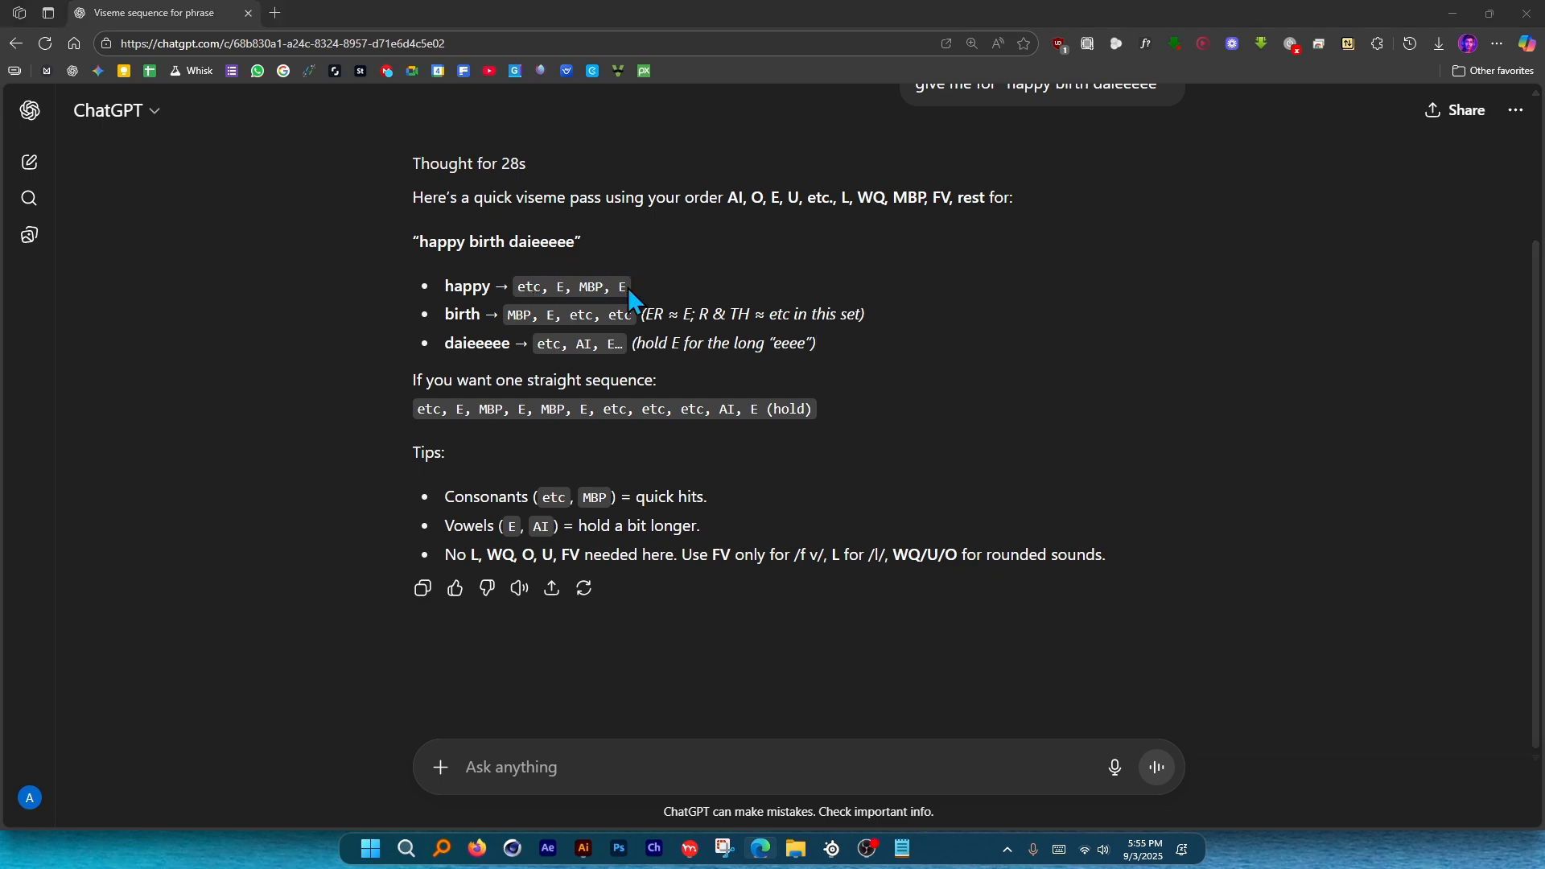
{"action": "left_click_drag", "start_coordinate": [102, 594], "coordinate": [114, 590]}
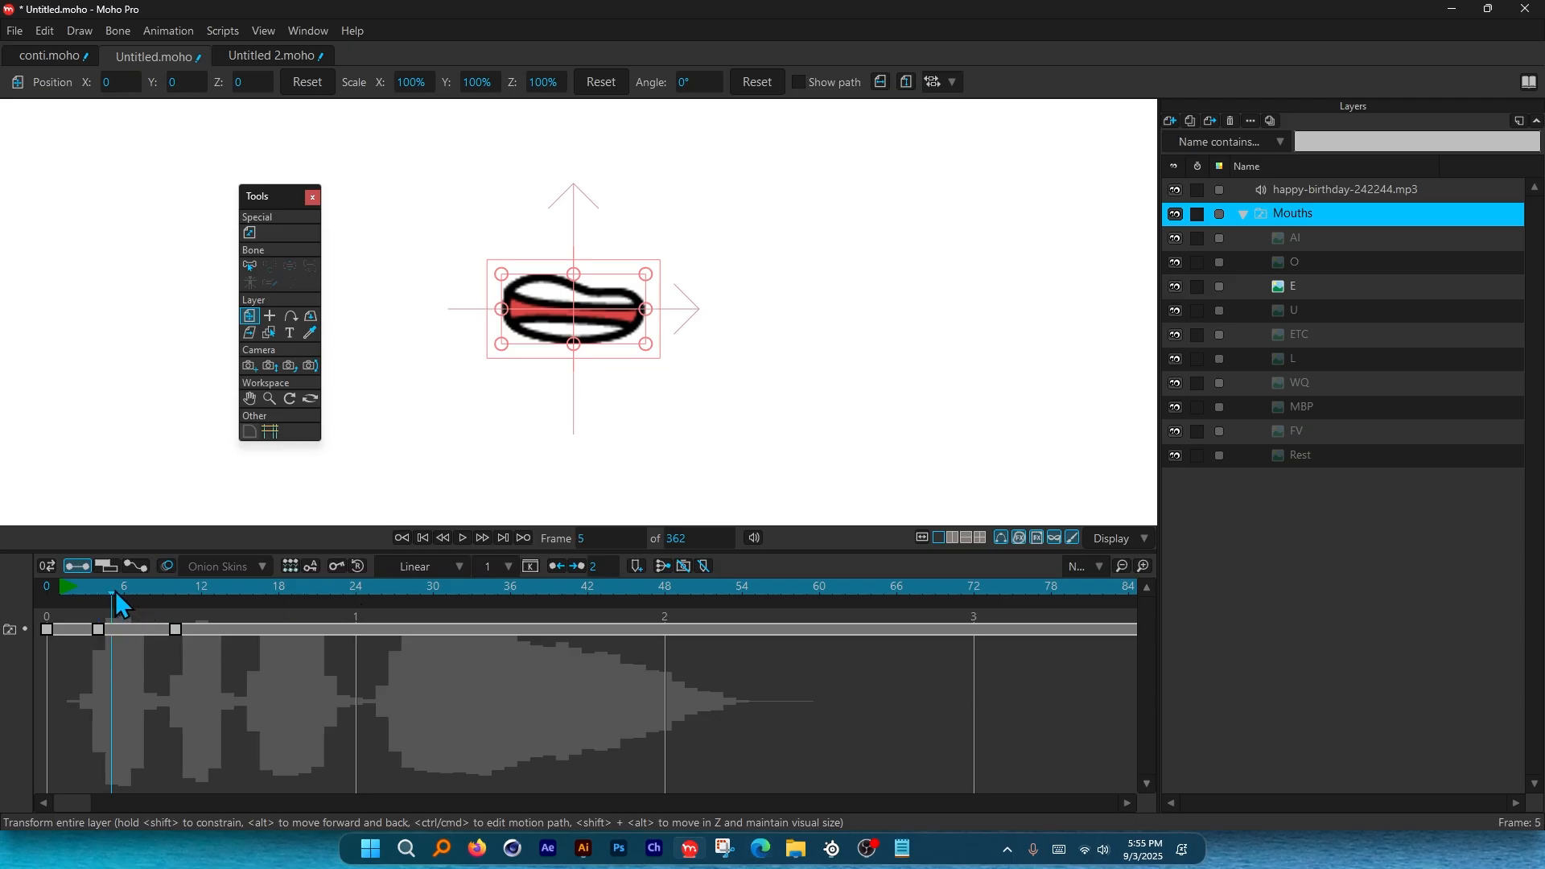
{"action": "right_click", "coordinate": [1289, 215]}
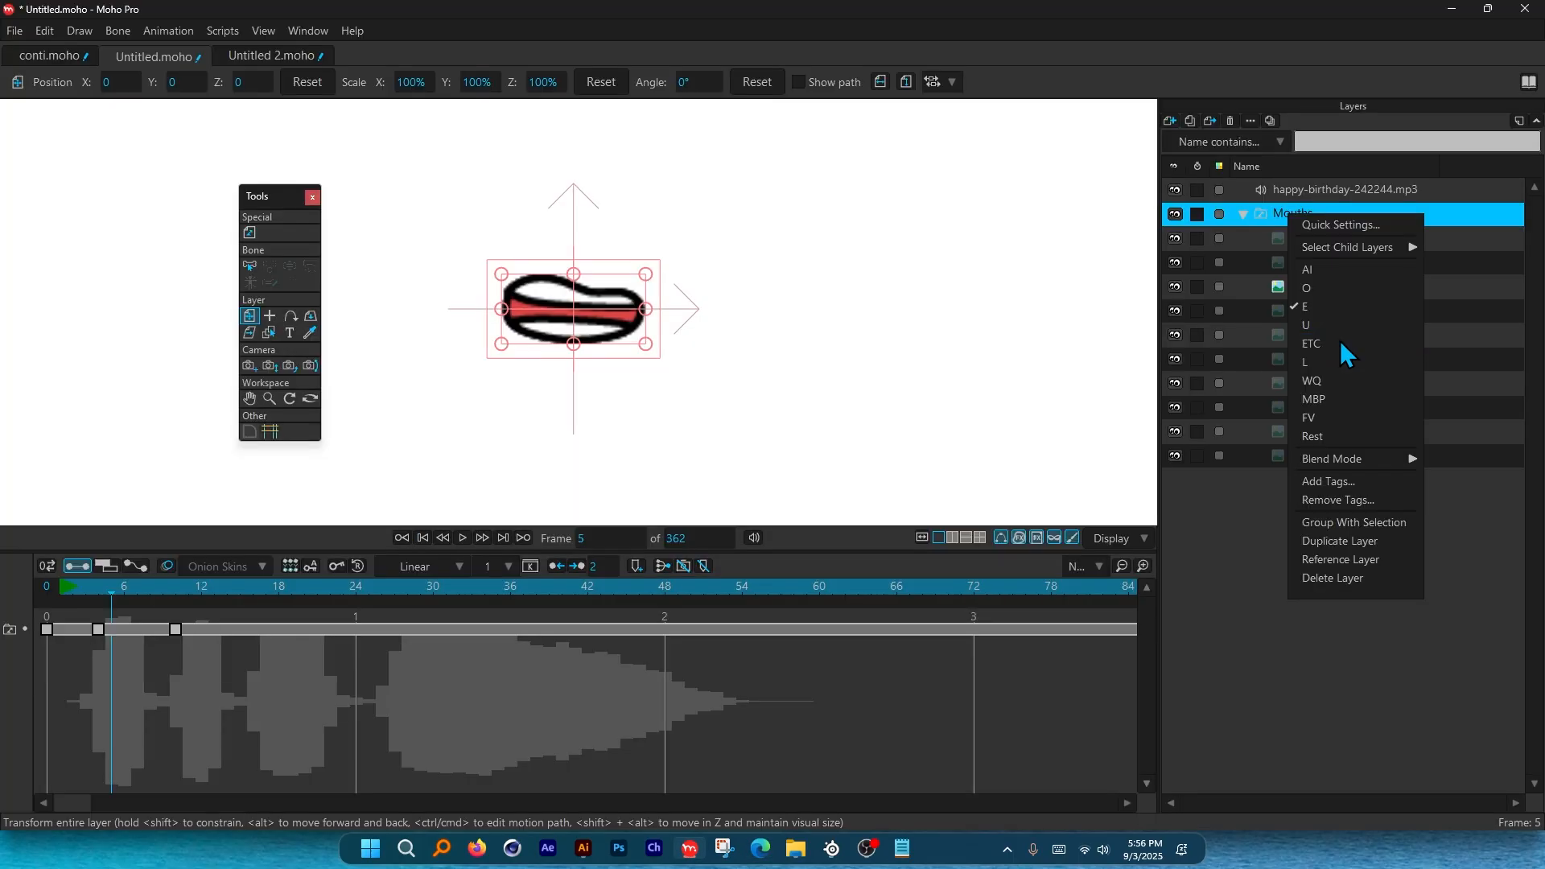
{"action": "left_click", "coordinate": [1340, 340]}
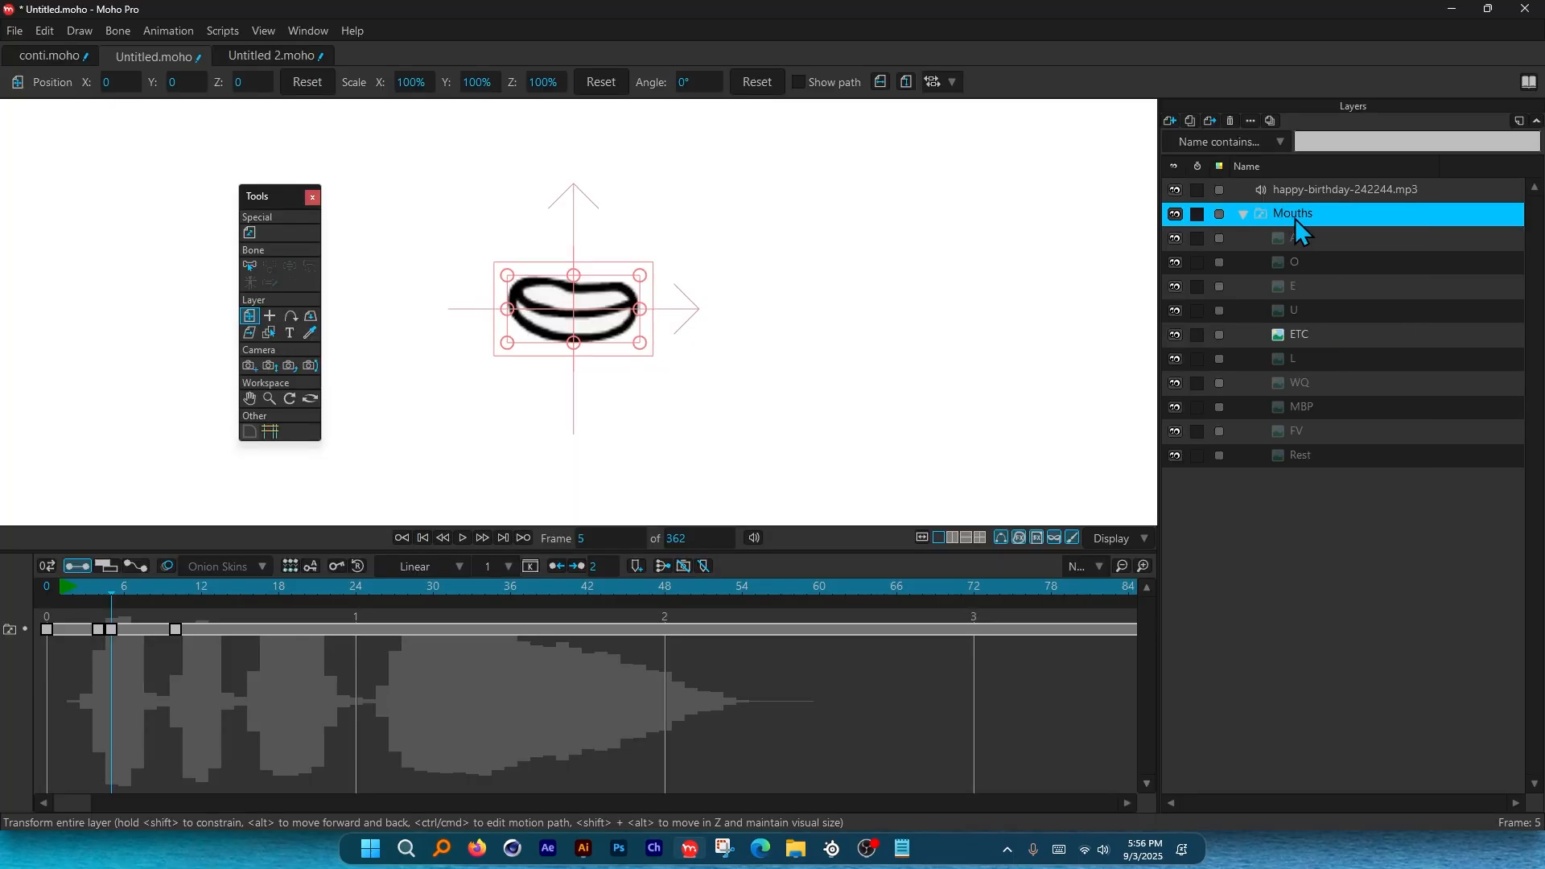
{"action": "key", "text": "alt+Tab"}
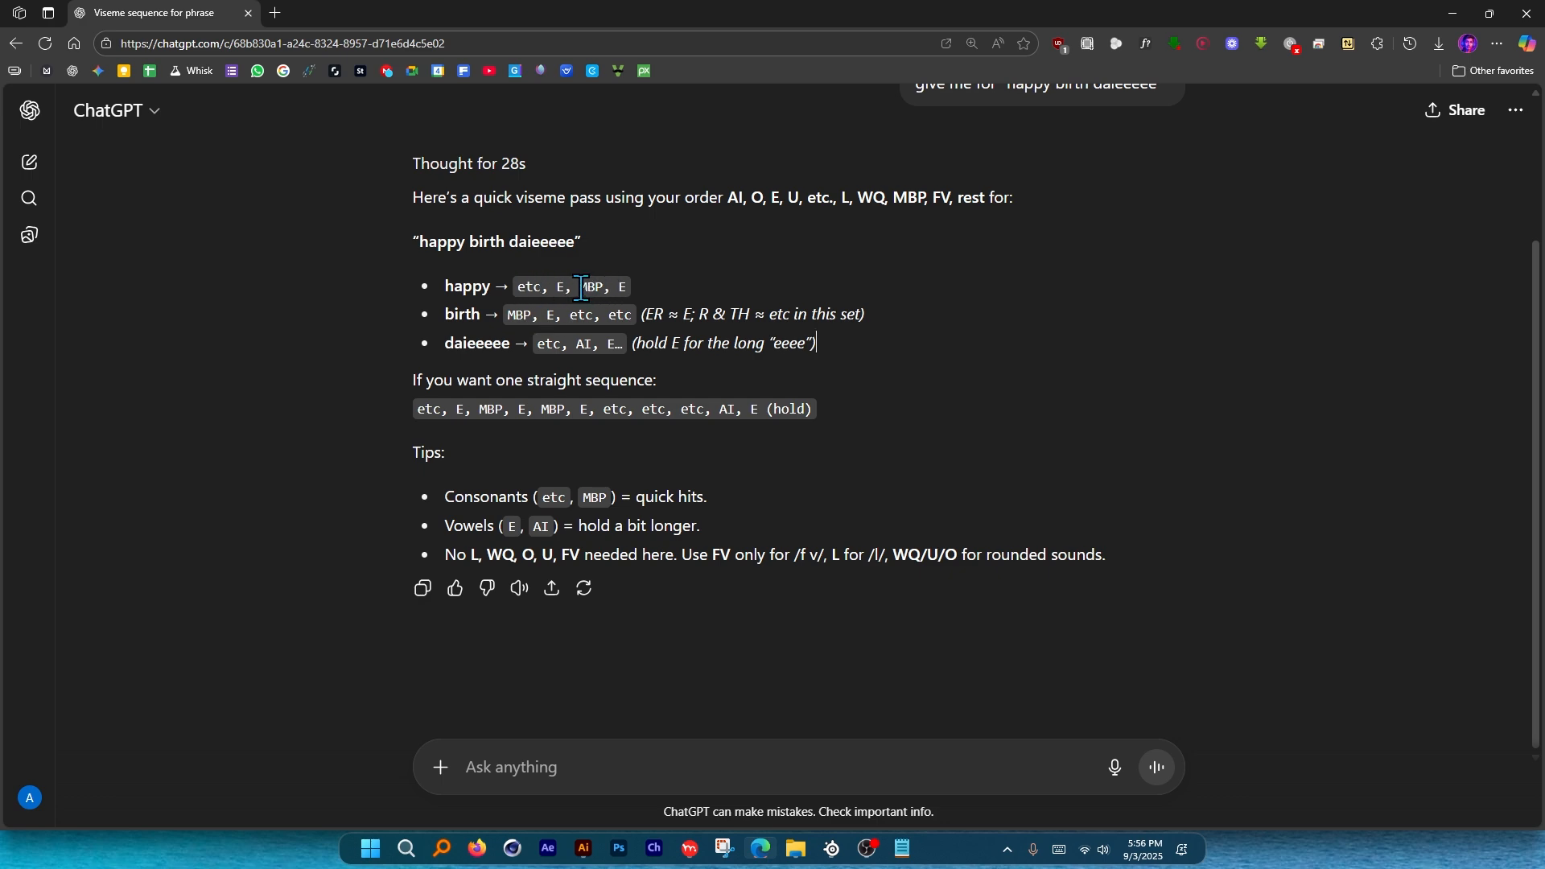
{"action": "key", "text": "alt+Tab"}
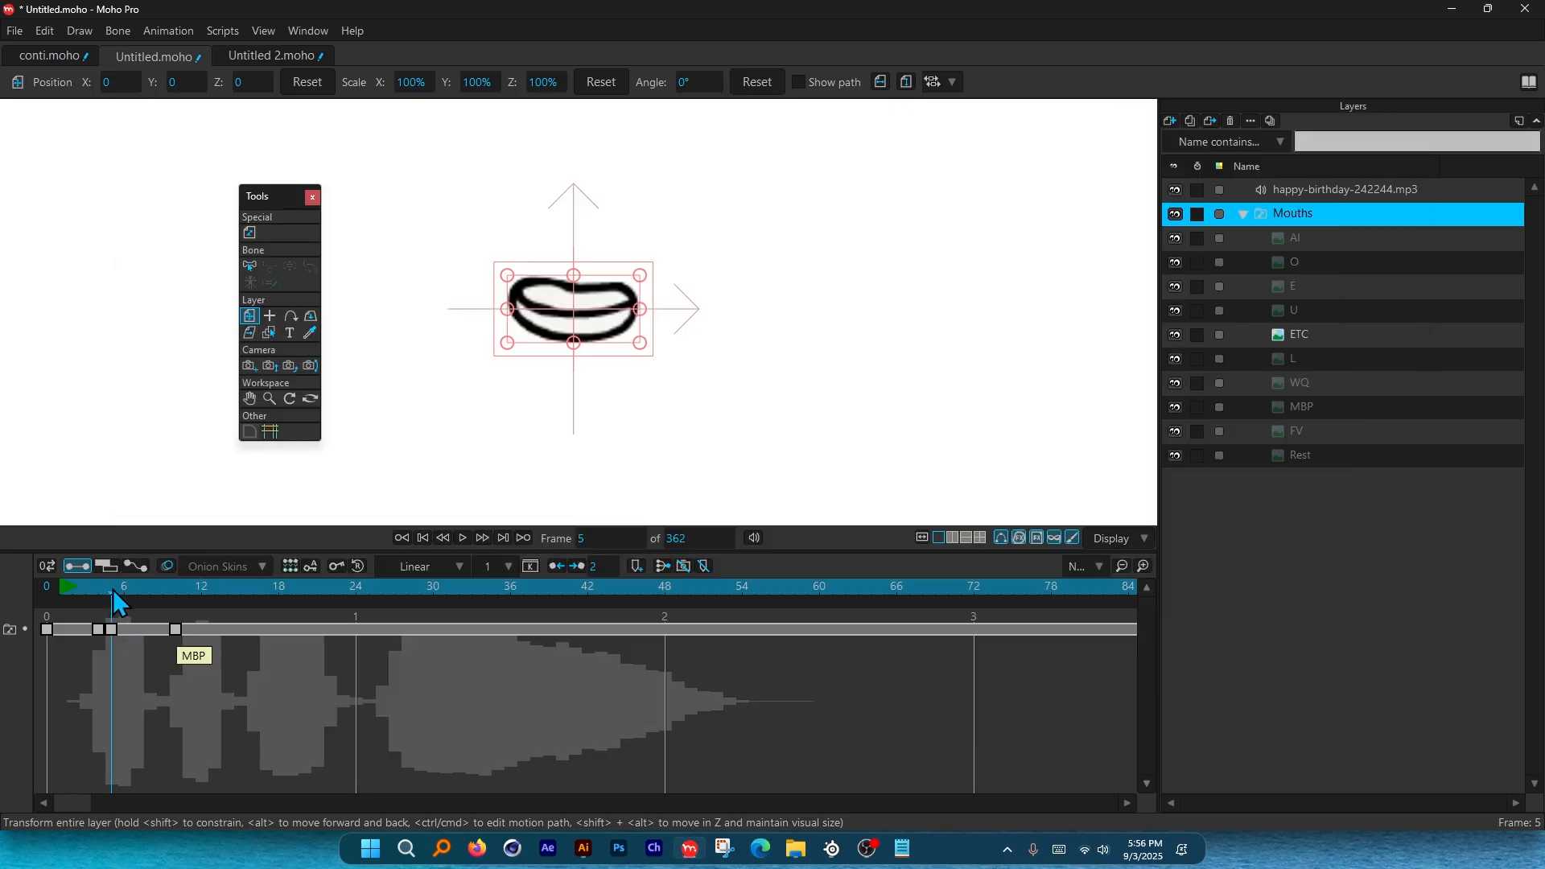
{"action": "left_click_drag", "start_coordinate": [113, 590], "coordinate": [177, 591]}
{"action": "key", "text": "alt+Tab"}
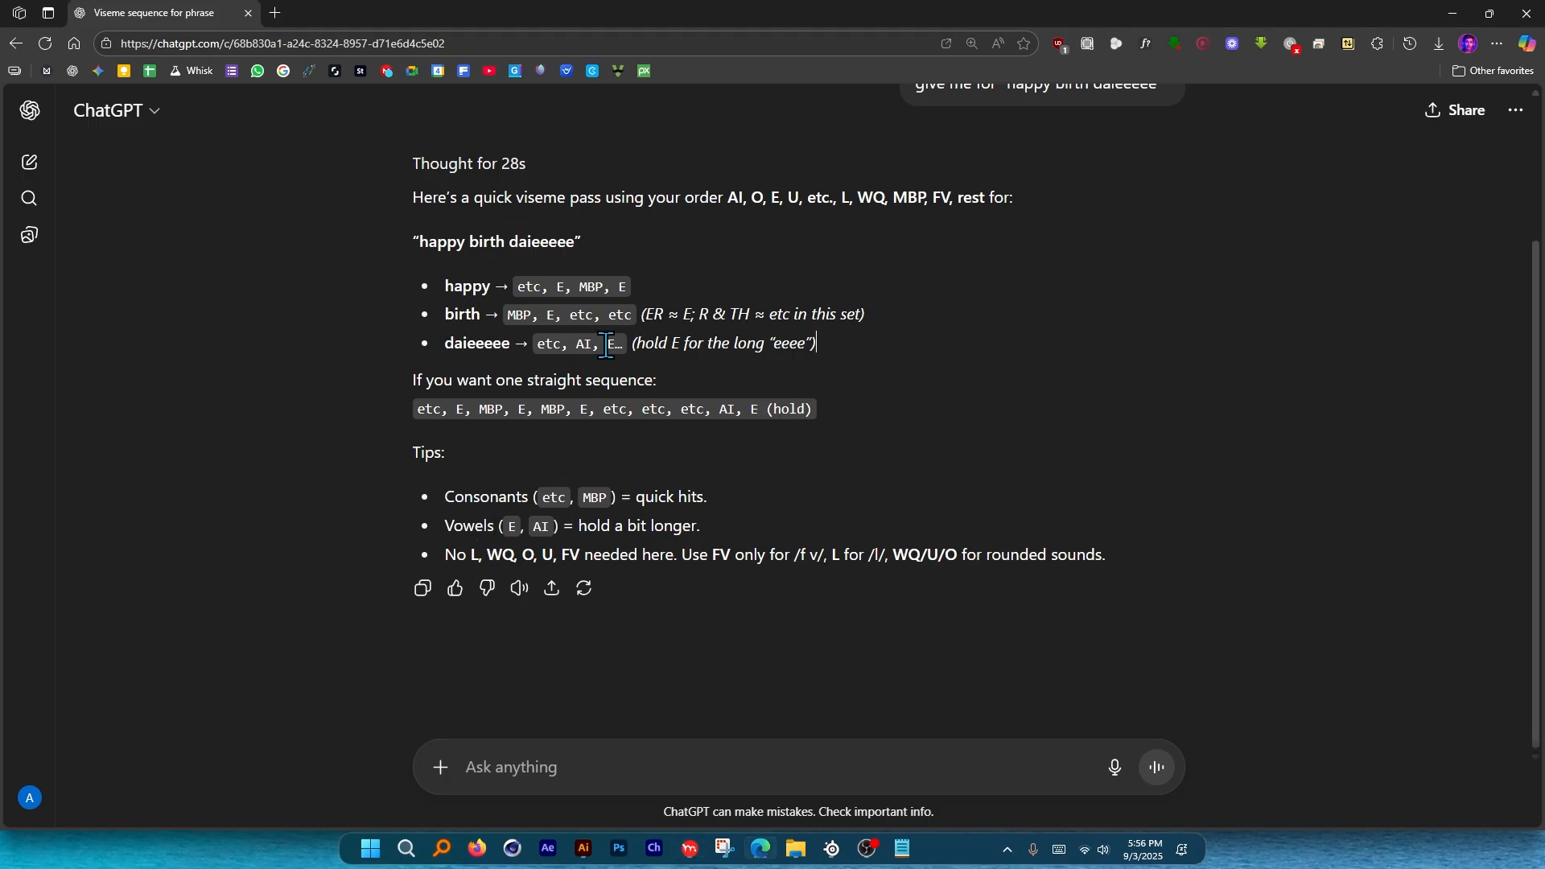
{"action": "key", "text": "alt+Tab"}
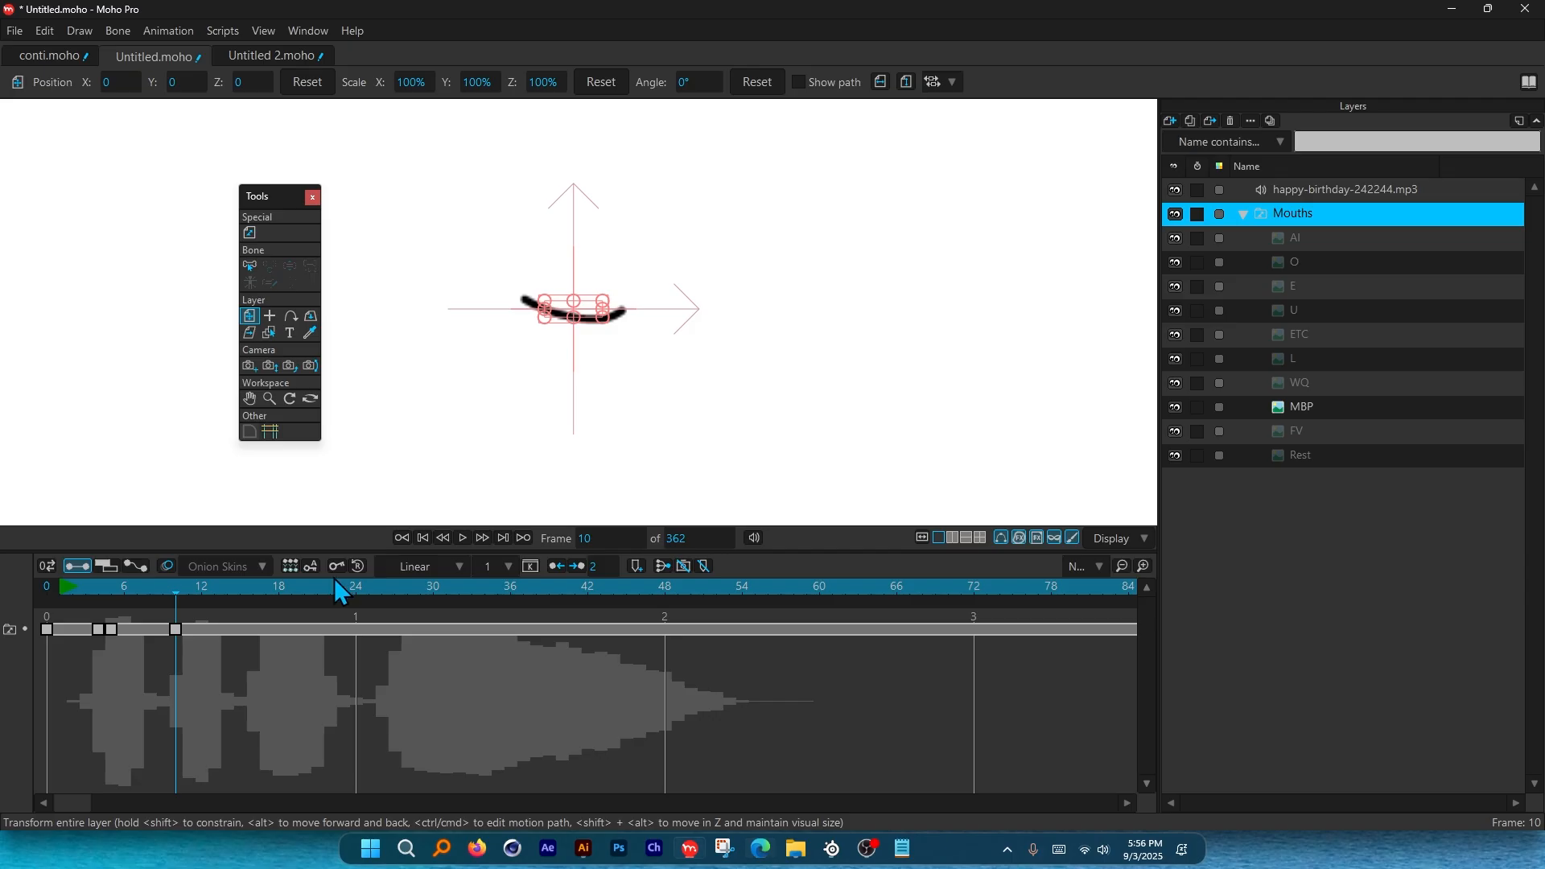
Key Mouths to E at frame 12, MBP at frame 16, and E at frame 18.
{"action": "mouse_move", "coordinate": [179, 588]}
{"action": "left_mouse_down"}
{"action": "mouse_move", "coordinate": [215, 590]}
{"action": "mouse_move", "coordinate": [177, 596]}
{"action": "mouse_move", "coordinate": [199, 597]}
{"action": "left_mouse_up"}
{"action": "key", "text": "alt+Tab"}
{"action": "key", "text": "alt+Tab"}
{"action": "right_click", "coordinate": [1274, 214]}
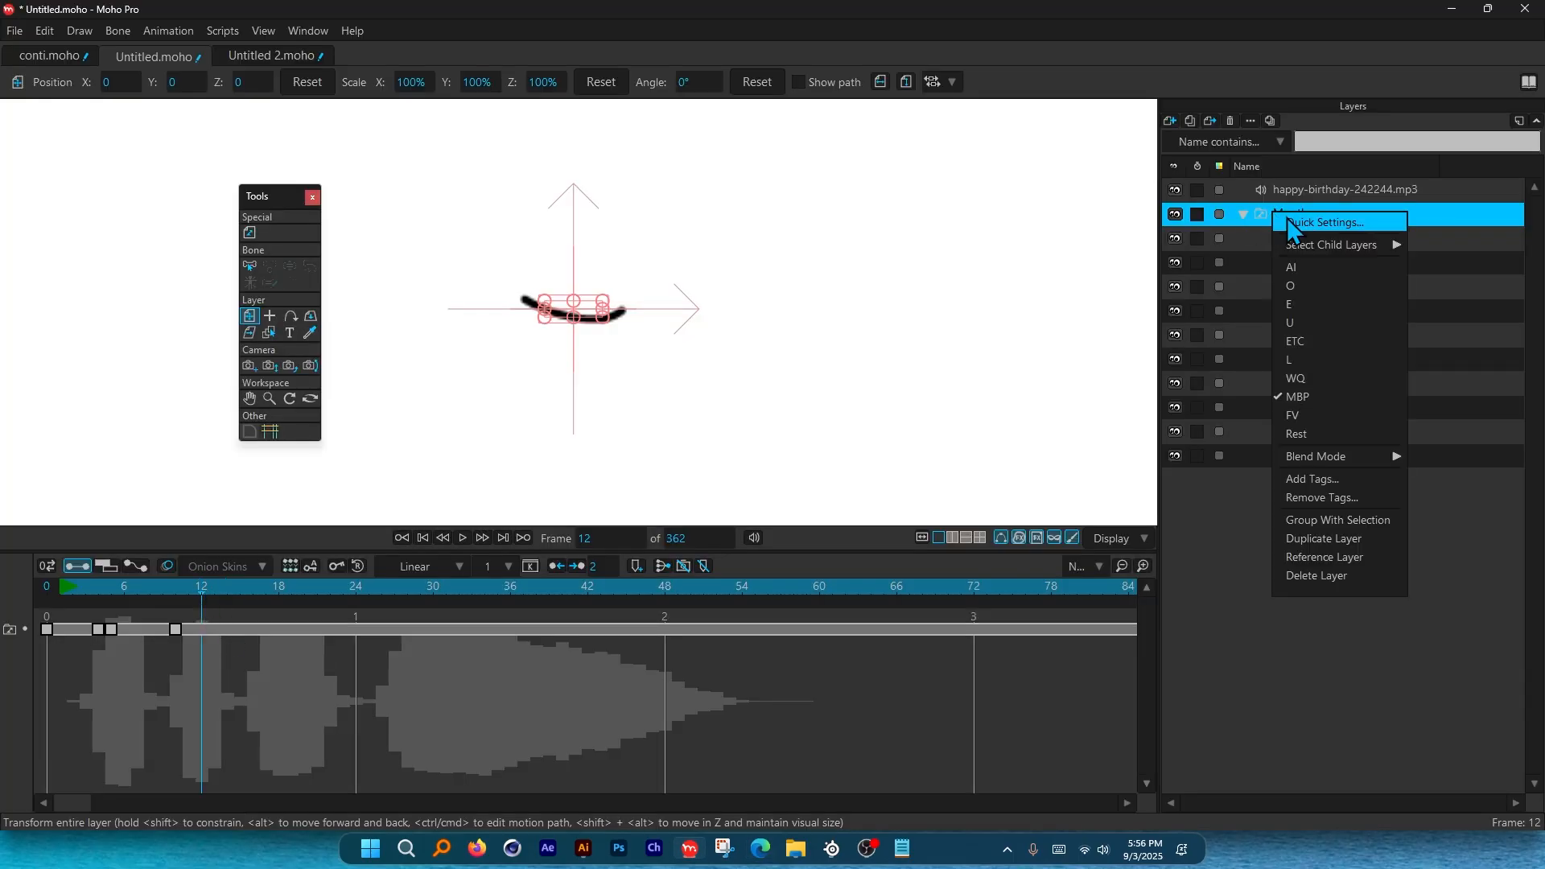
{"action": "left_click", "coordinate": [1323, 306]}
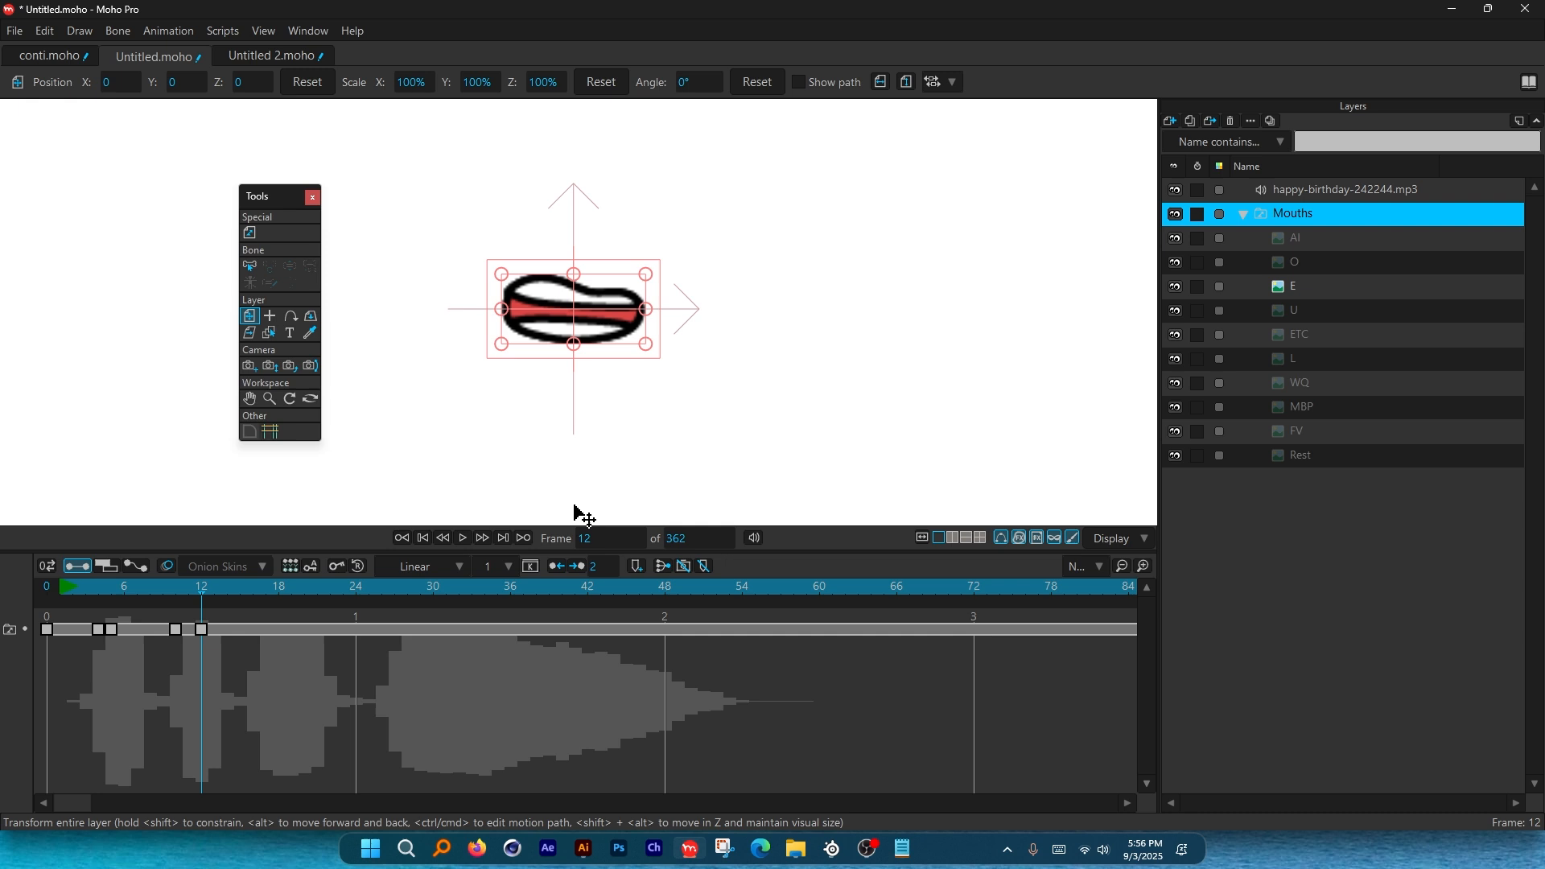
{"action": "left_click", "coordinate": [164, 587]}
{"action": "mouse_move", "coordinate": [164, 587]}
{"action": "left_mouse_down"}
{"action": "mouse_move", "coordinate": [285, 583]}
{"action": "mouse_move", "coordinate": [93, 596]}
{"action": "mouse_move", "coordinate": [366, 604]}
{"action": "mouse_move", "coordinate": [260, 618]}
{"action": "left_mouse_up"}
{"action": "right_click", "coordinate": [1288, 215]}
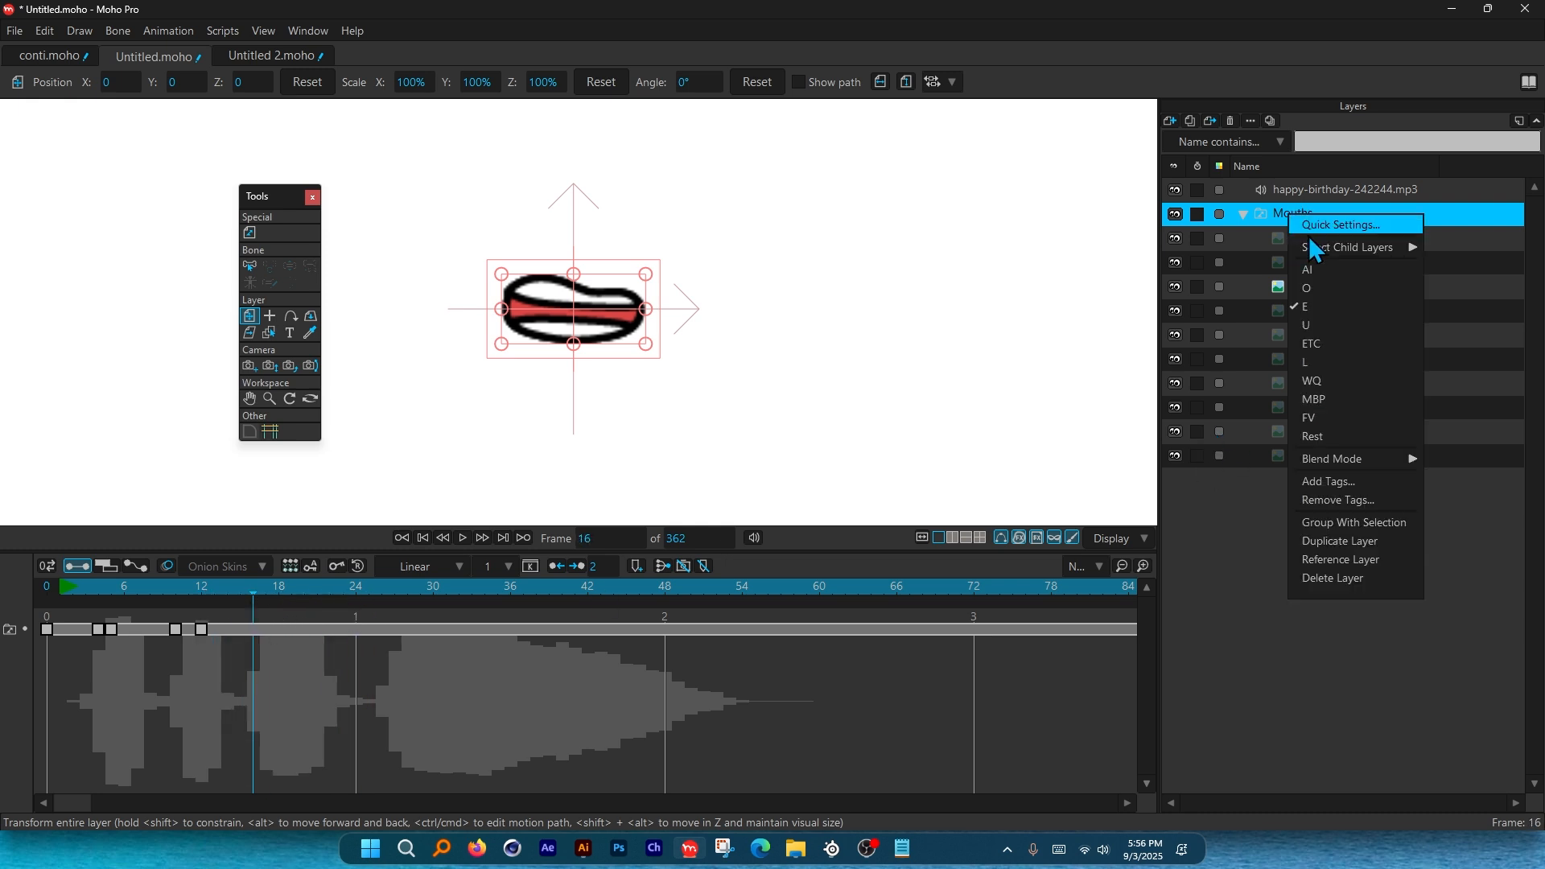
{"action": "left_click", "coordinate": [1351, 394]}
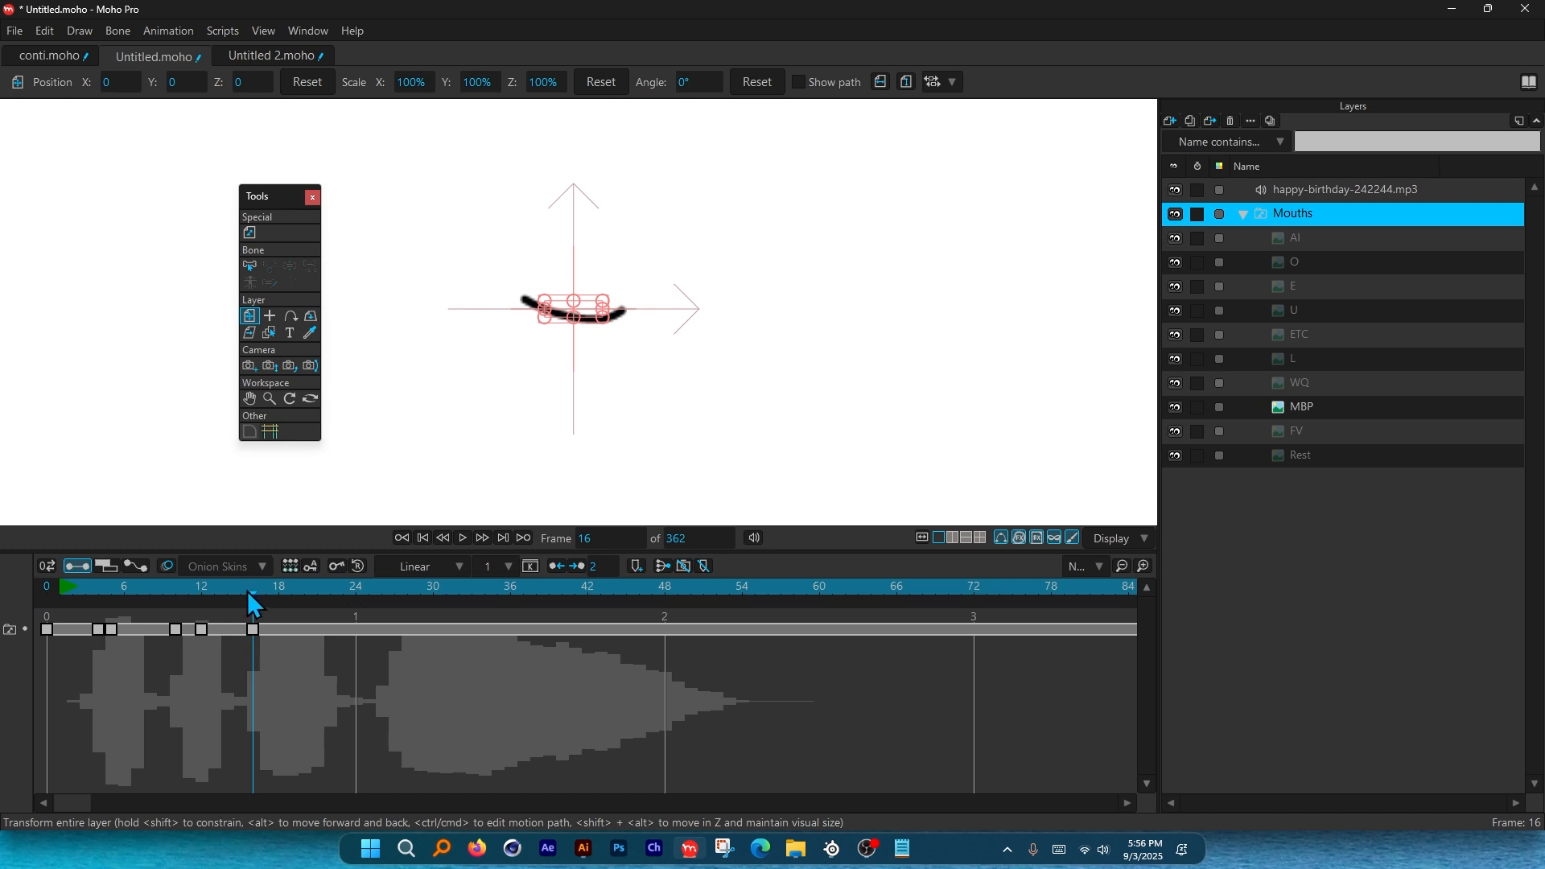
{"action": "mouse_move", "coordinate": [255, 591]}
{"action": "left_mouse_down"}
{"action": "mouse_move", "coordinate": [319, 591]}
{"action": "mouse_move", "coordinate": [283, 598]}
{"action": "left_mouse_up"}
{"action": "right_click", "coordinate": [1282, 212]}
{"action": "left_click", "coordinate": [1326, 299]}
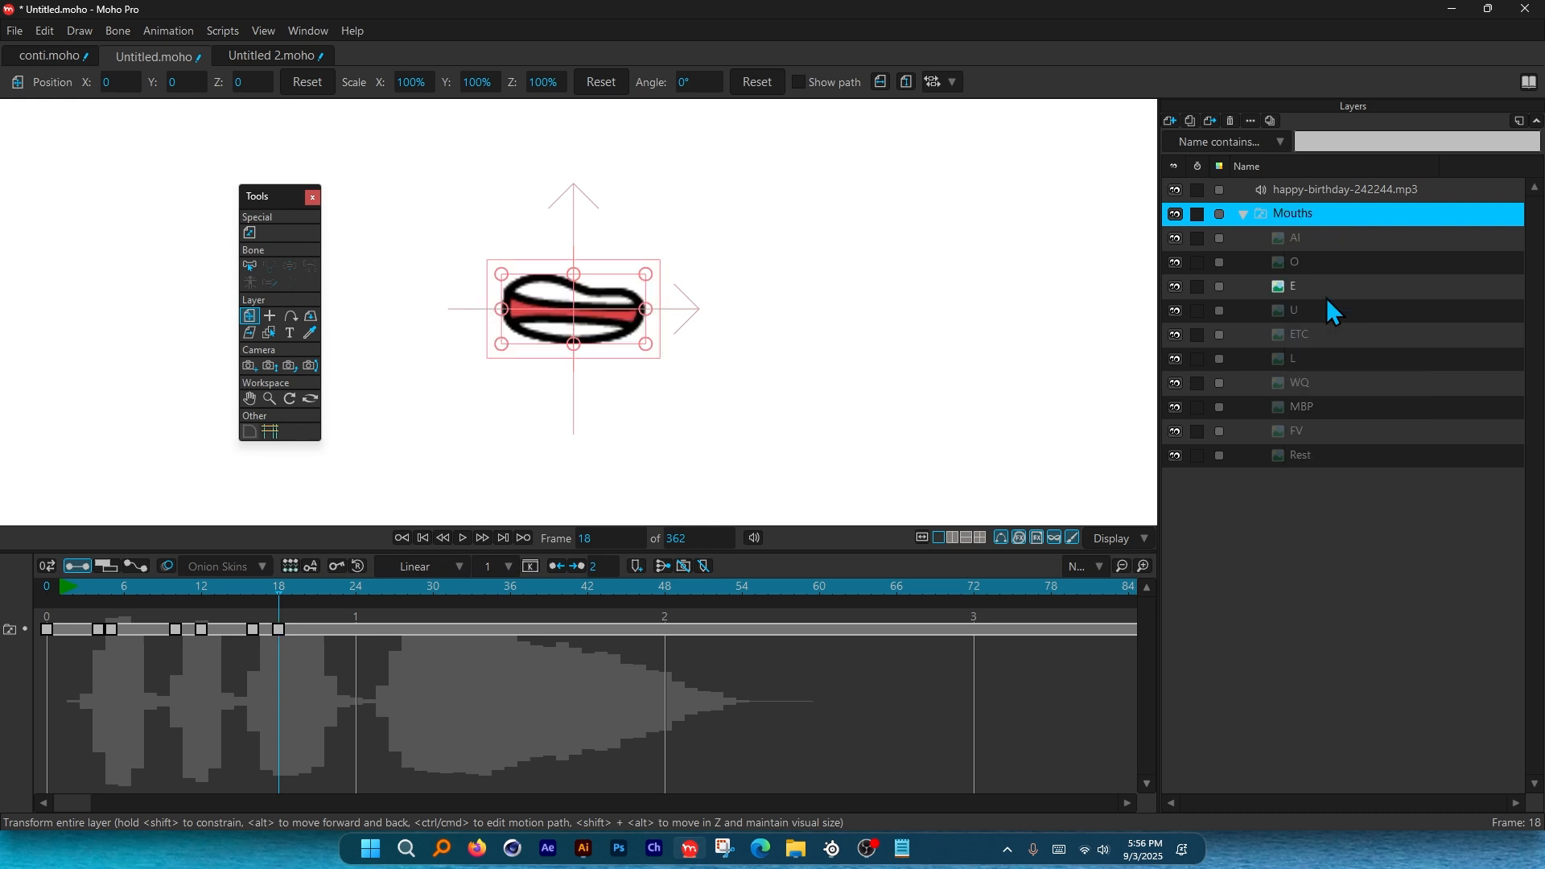
{"action": "left_click", "coordinate": [292, 592]}
{"action": "left_click_drag", "start_coordinate": [298, 591], "coordinate": [304, 591]}
Key ETC at frame 20, MBP at 26, E at 29, ETC at 32, shifting the frame-29 key to 28.
{"action": "right_click", "coordinate": [1289, 211]}
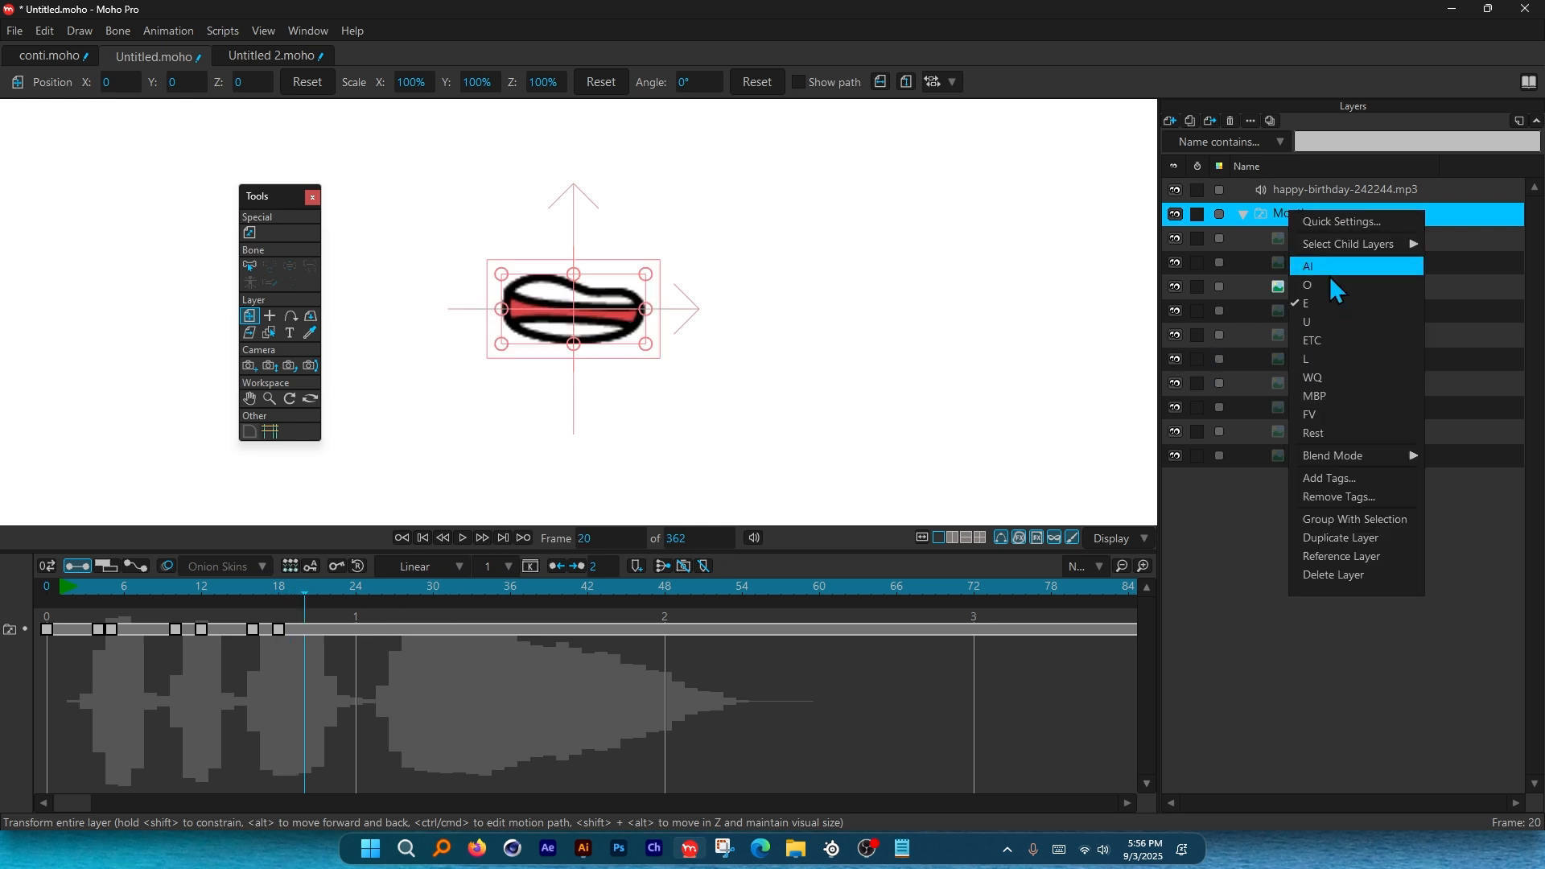
{"action": "left_click", "coordinate": [1335, 338]}
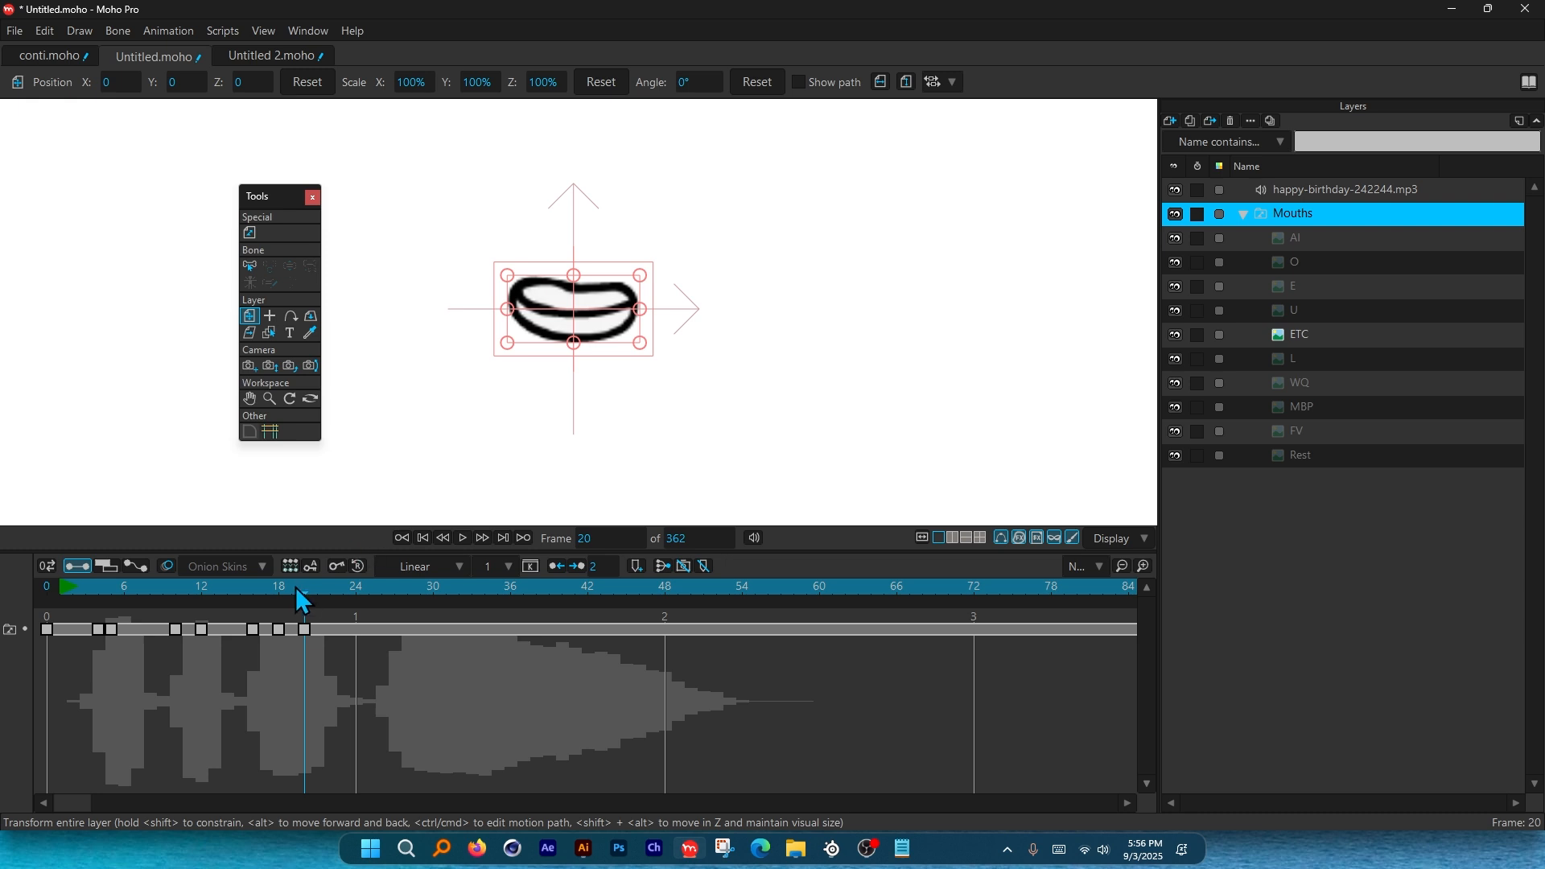
{"action": "left_click_drag", "start_coordinate": [296, 589], "coordinate": [380, 613]}
{"action": "right_click", "coordinate": [1288, 214]}
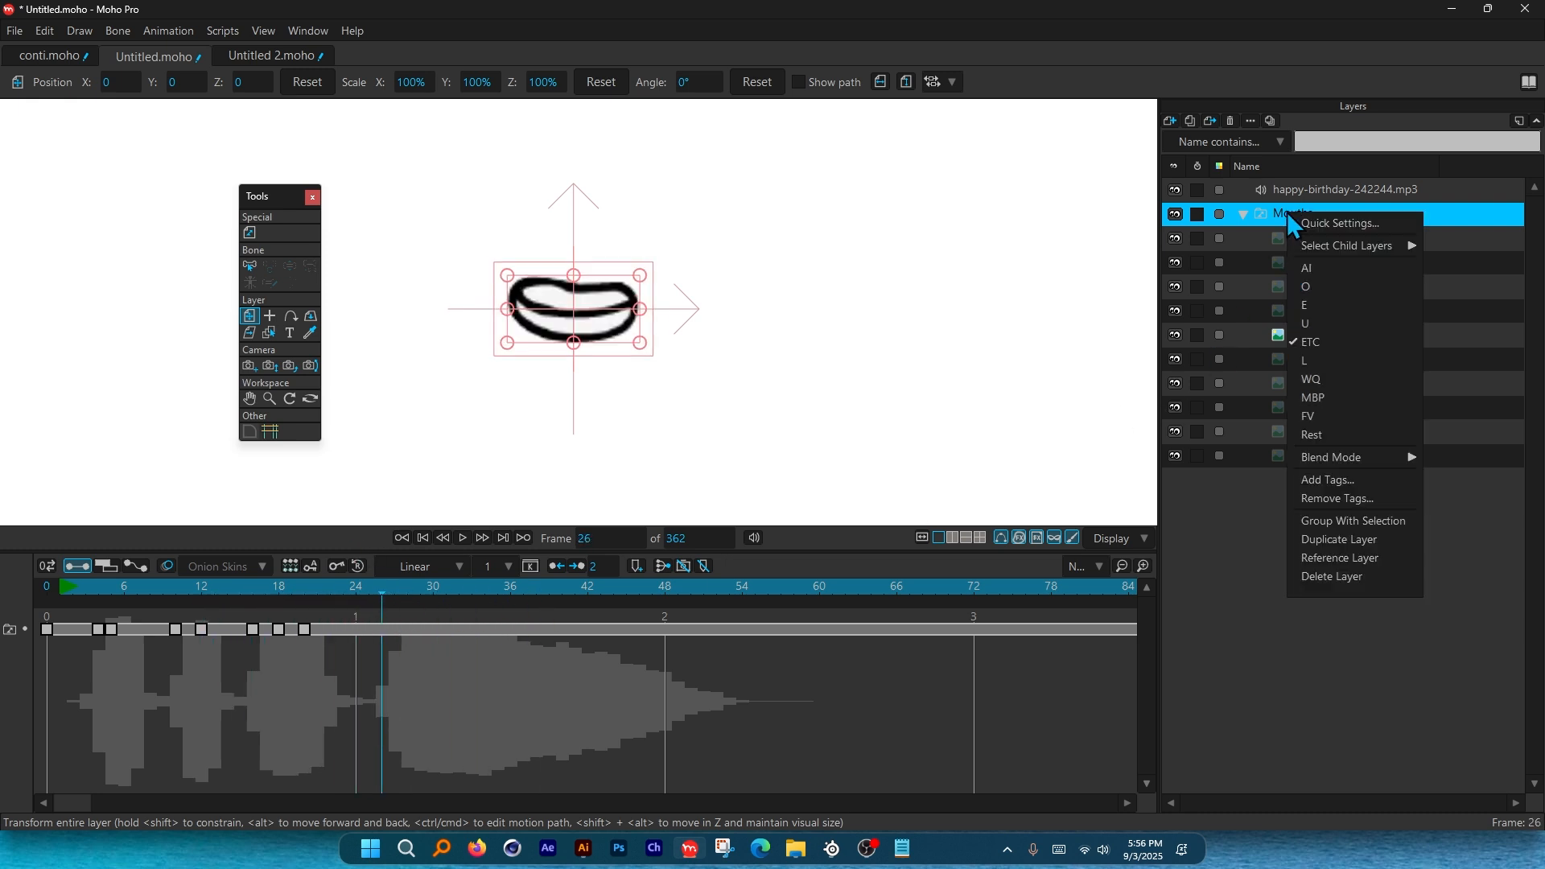
{"action": "left_click", "coordinate": [1345, 396]}
{"action": "left_click_drag", "start_coordinate": [373, 594], "coordinate": [421, 595]}
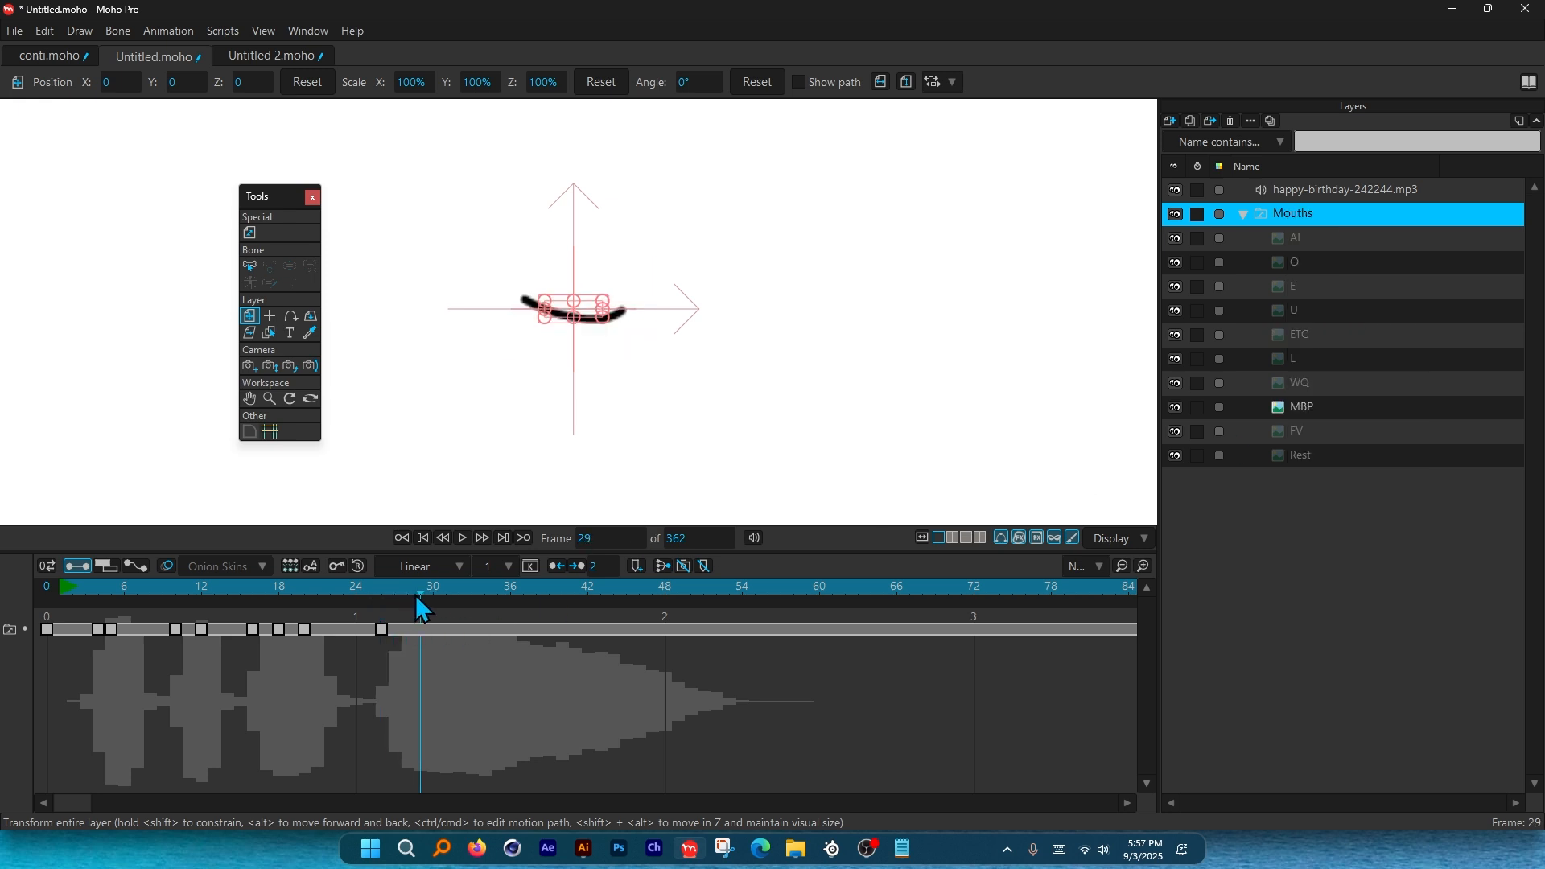
{"action": "right_click", "coordinate": [1288, 215]}
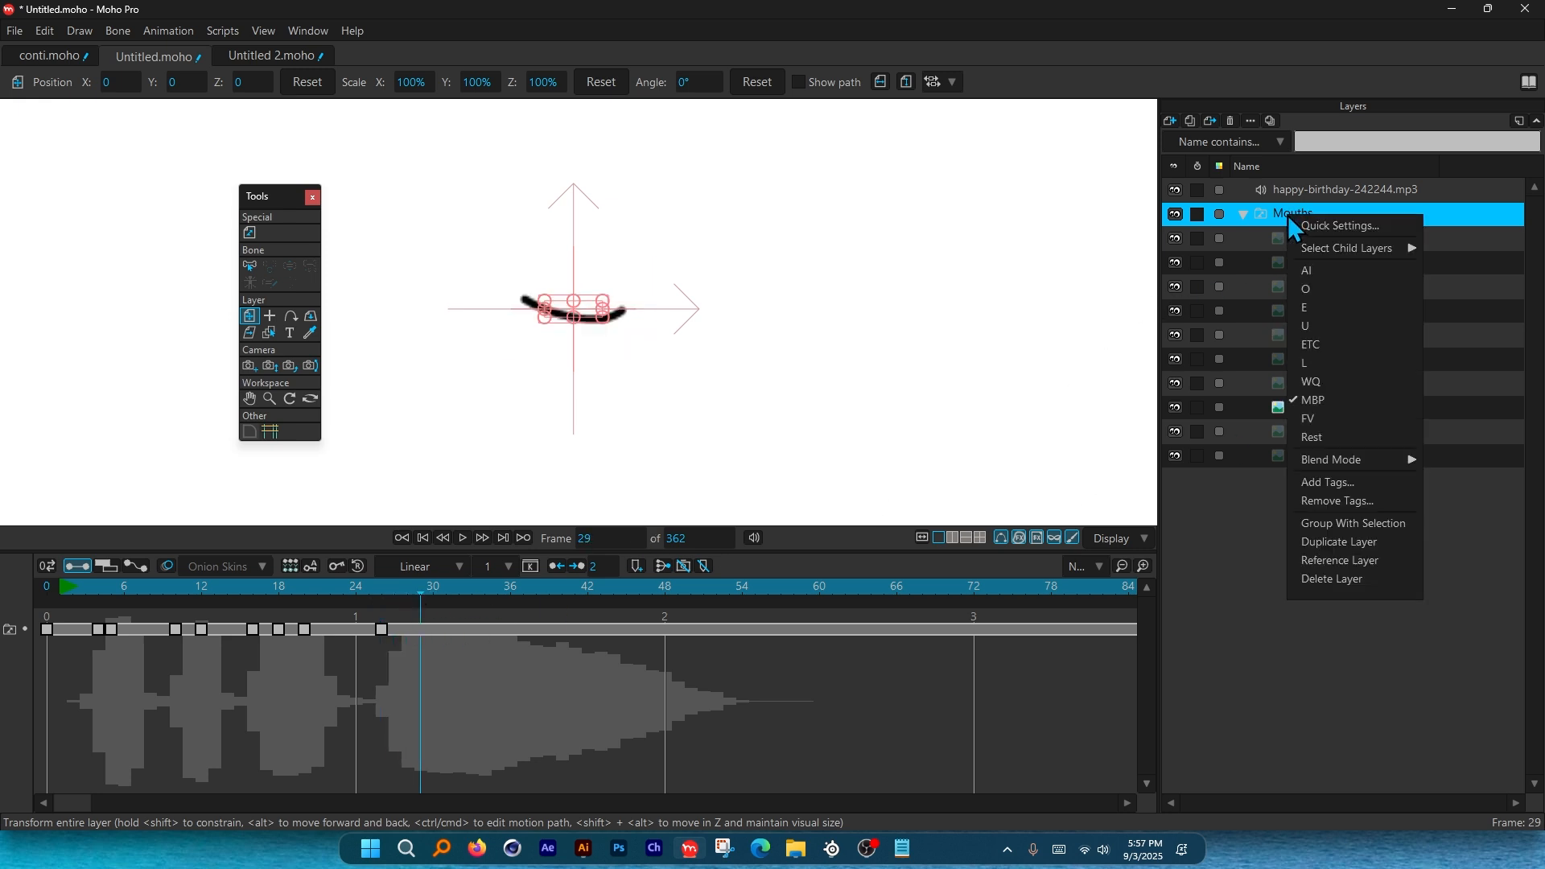
{"action": "left_click", "coordinate": [1326, 307]}
{"action": "left_click_drag", "start_coordinate": [433, 595], "coordinate": [460, 595]}
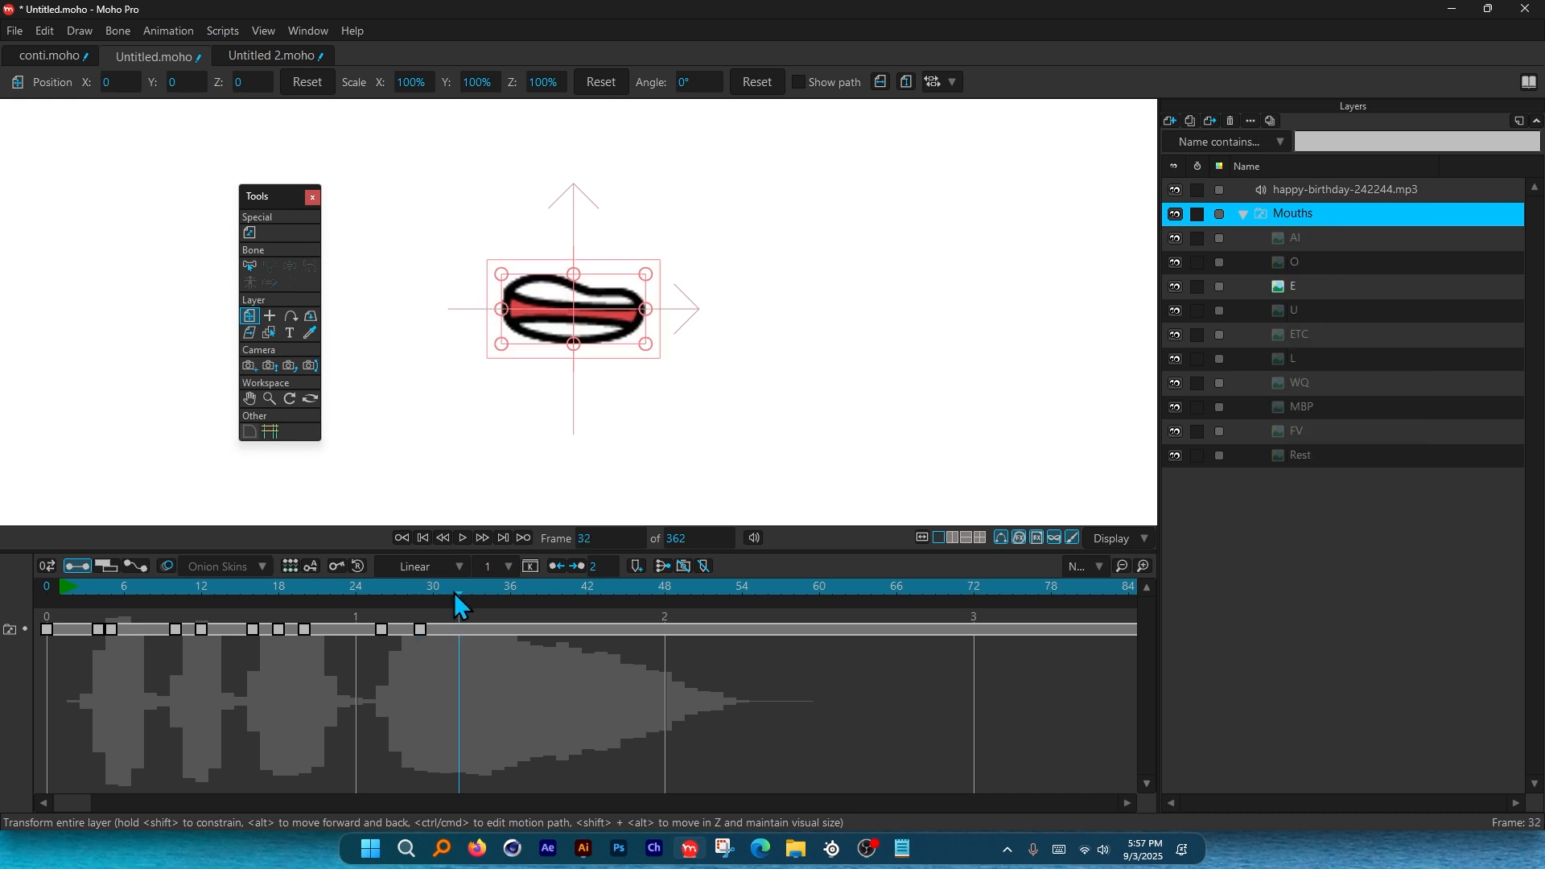
{"action": "right_click", "coordinate": [1288, 214]}
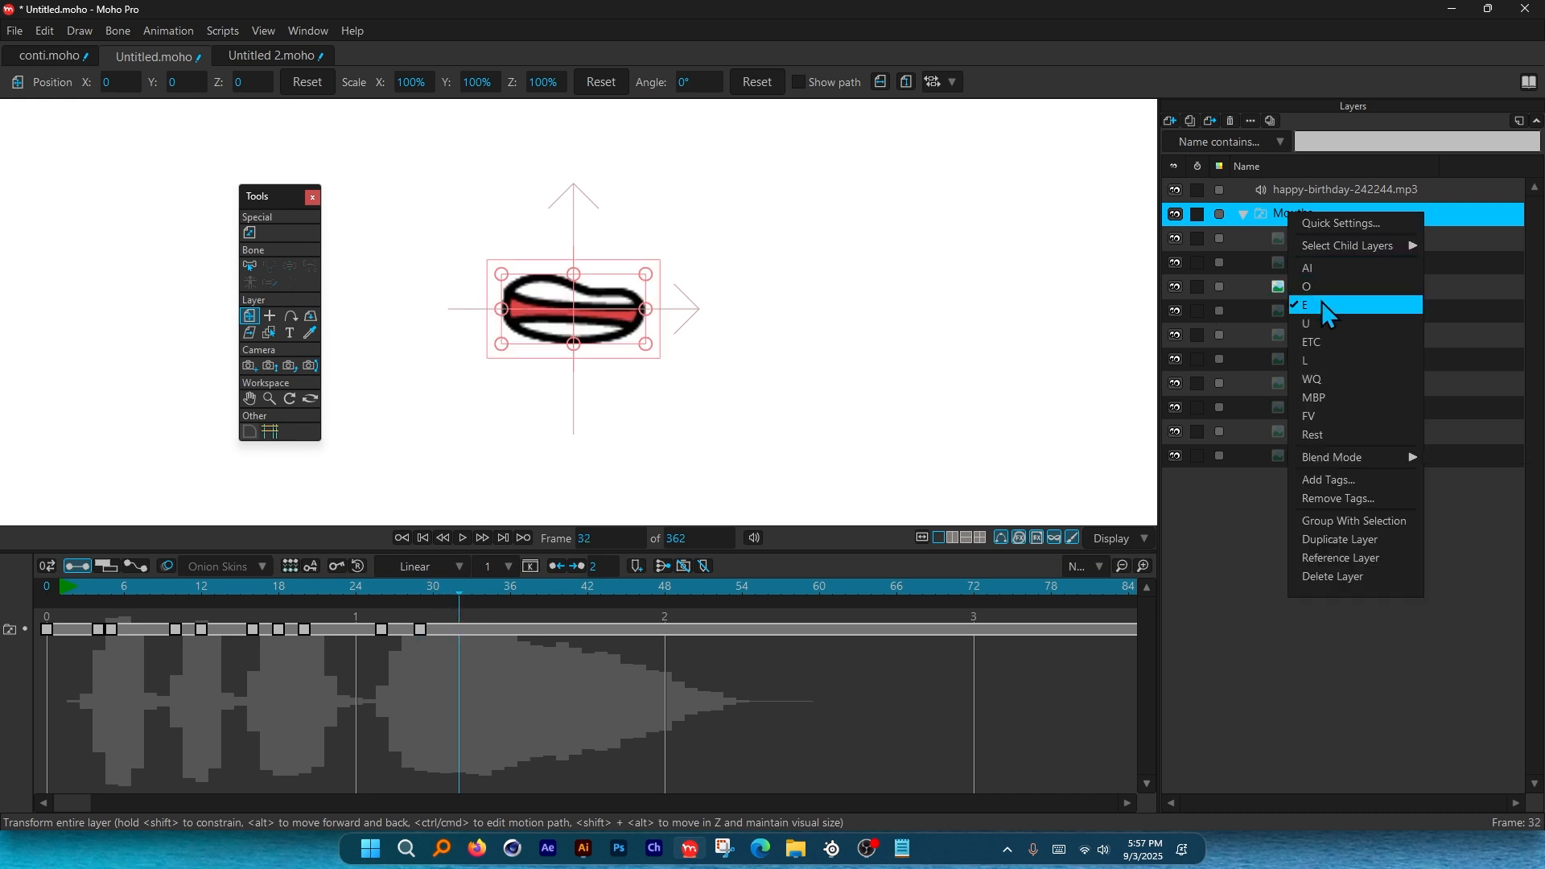
{"action": "left_click", "coordinate": [1326, 338]}
{"action": "left_click_drag", "start_coordinate": [422, 630], "coordinate": [473, 598]}
{"action": "left_click", "coordinate": [458, 632]}
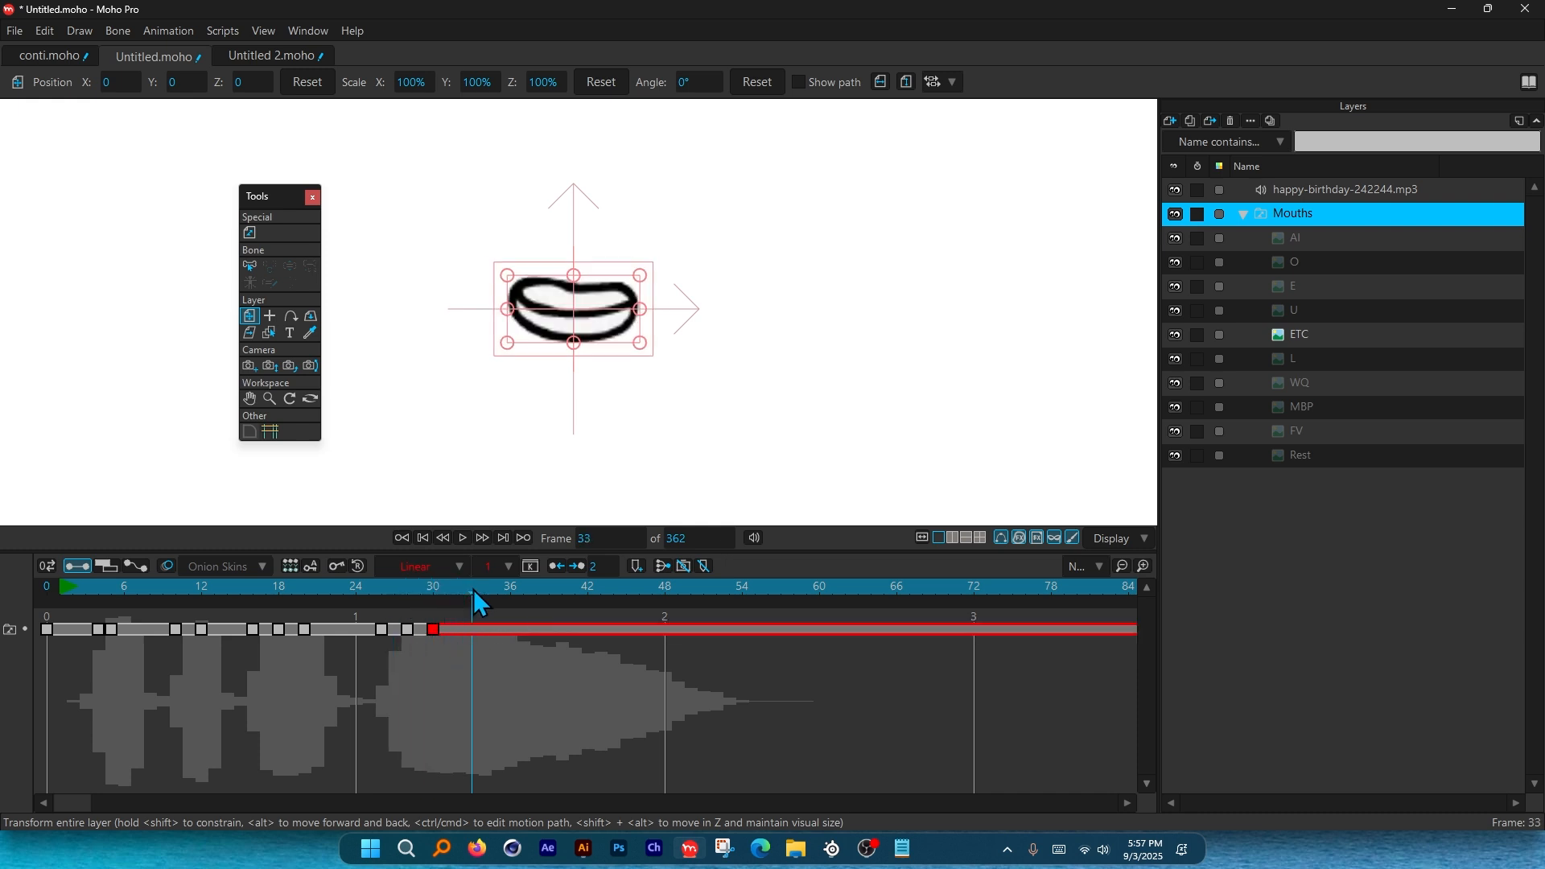
Change the frame-32 mouth key to E and preview it against the audio.
{"action": "key", "text": "alt+Tab"}
{"action": "key", "text": "alt+Tab"}
{"action": "mouse_move", "coordinate": [451, 587]}
{"action": "left_mouse_down"}
{"action": "mouse_move", "coordinate": [412, 596]}
{"action": "mouse_move", "coordinate": [470, 589]}
{"action": "mouse_move", "coordinate": [391, 601]}
{"action": "mouse_move", "coordinate": [457, 601]}
{"action": "left_mouse_up"}
{"action": "right_click", "coordinate": [1278, 220]}
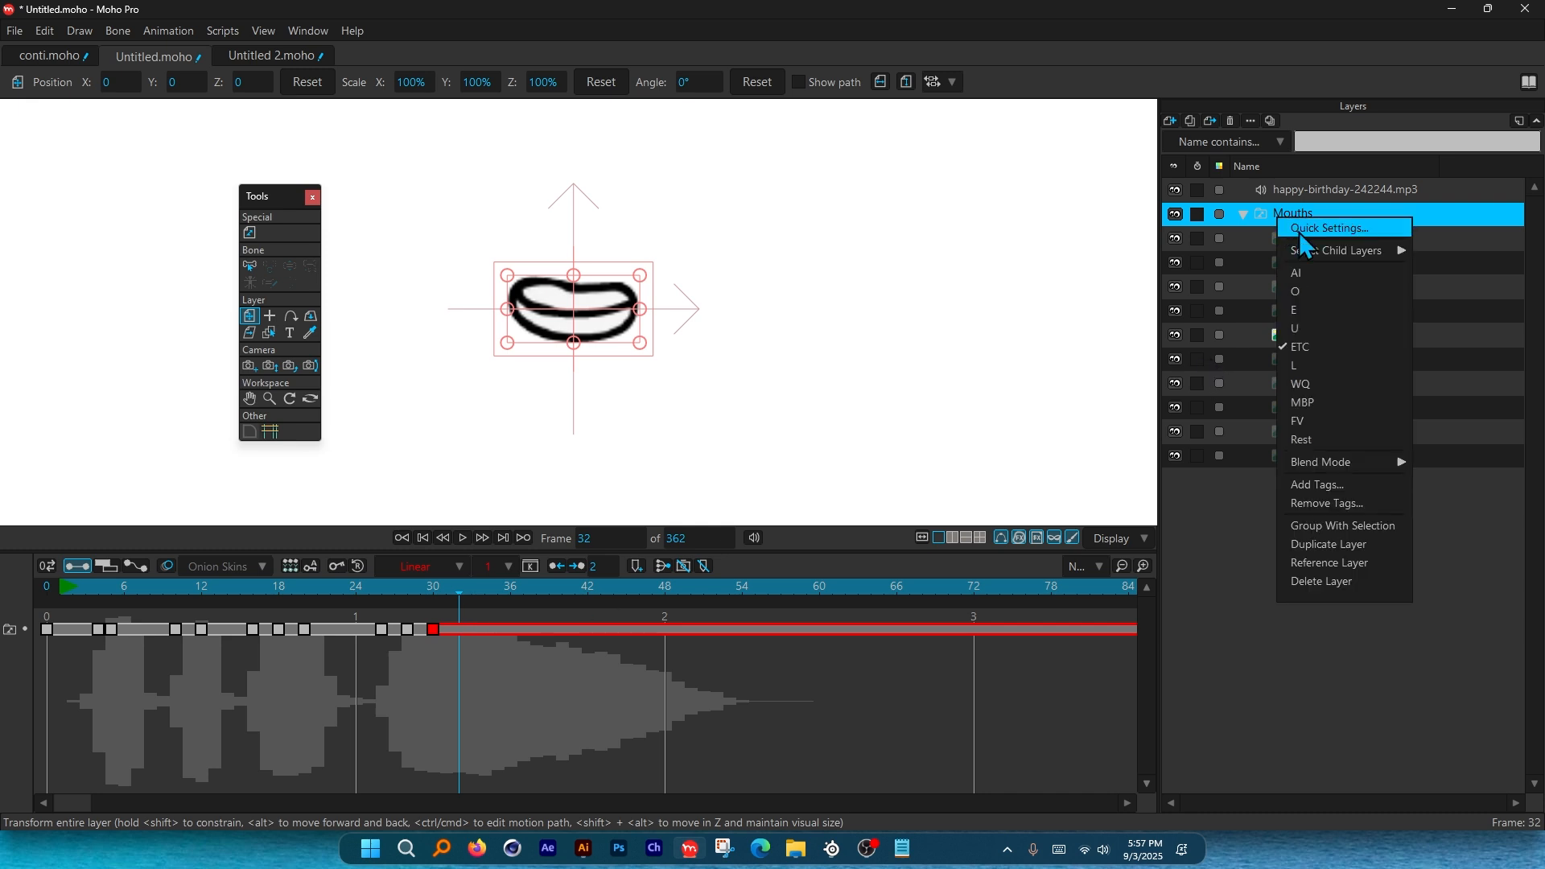
{"action": "left_click", "coordinate": [1315, 310]}
{"action": "mouse_move", "coordinate": [484, 604]}
{"action": "left_mouse_down"}
{"action": "mouse_move", "coordinate": [366, 591]}
{"action": "mouse_move", "coordinate": [491, 588]}
{"action": "mouse_move", "coordinate": [377, 592]}
{"action": "mouse_move", "coordinate": [476, 602]}
{"action": "mouse_move", "coordinate": [367, 588]}
{"action": "left_mouse_up"}
{"action": "left_click", "coordinate": [459, 629]}
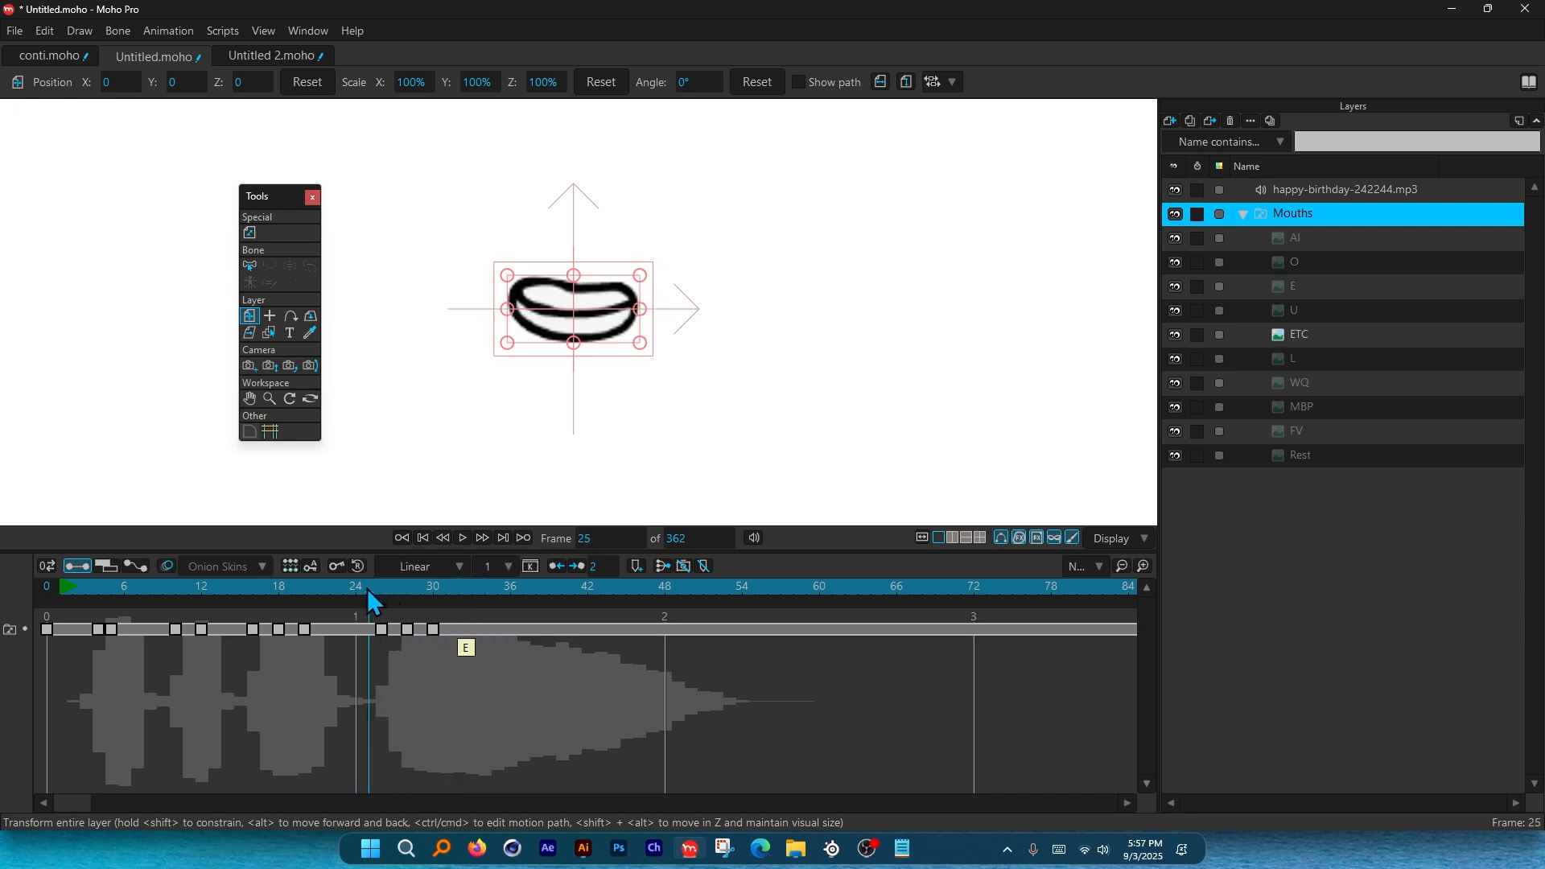
{"action": "key", "text": "space"}
{"action": "left_click", "coordinate": [370, 589]}
{"action": "key", "text": "space"}
Key E at frame 31 and a Rest key moved back to about frame 34, then preview from frame 25.
{"action": "left_click", "coordinate": [450, 589]}
{"action": "right_click", "coordinate": [1286, 214]}
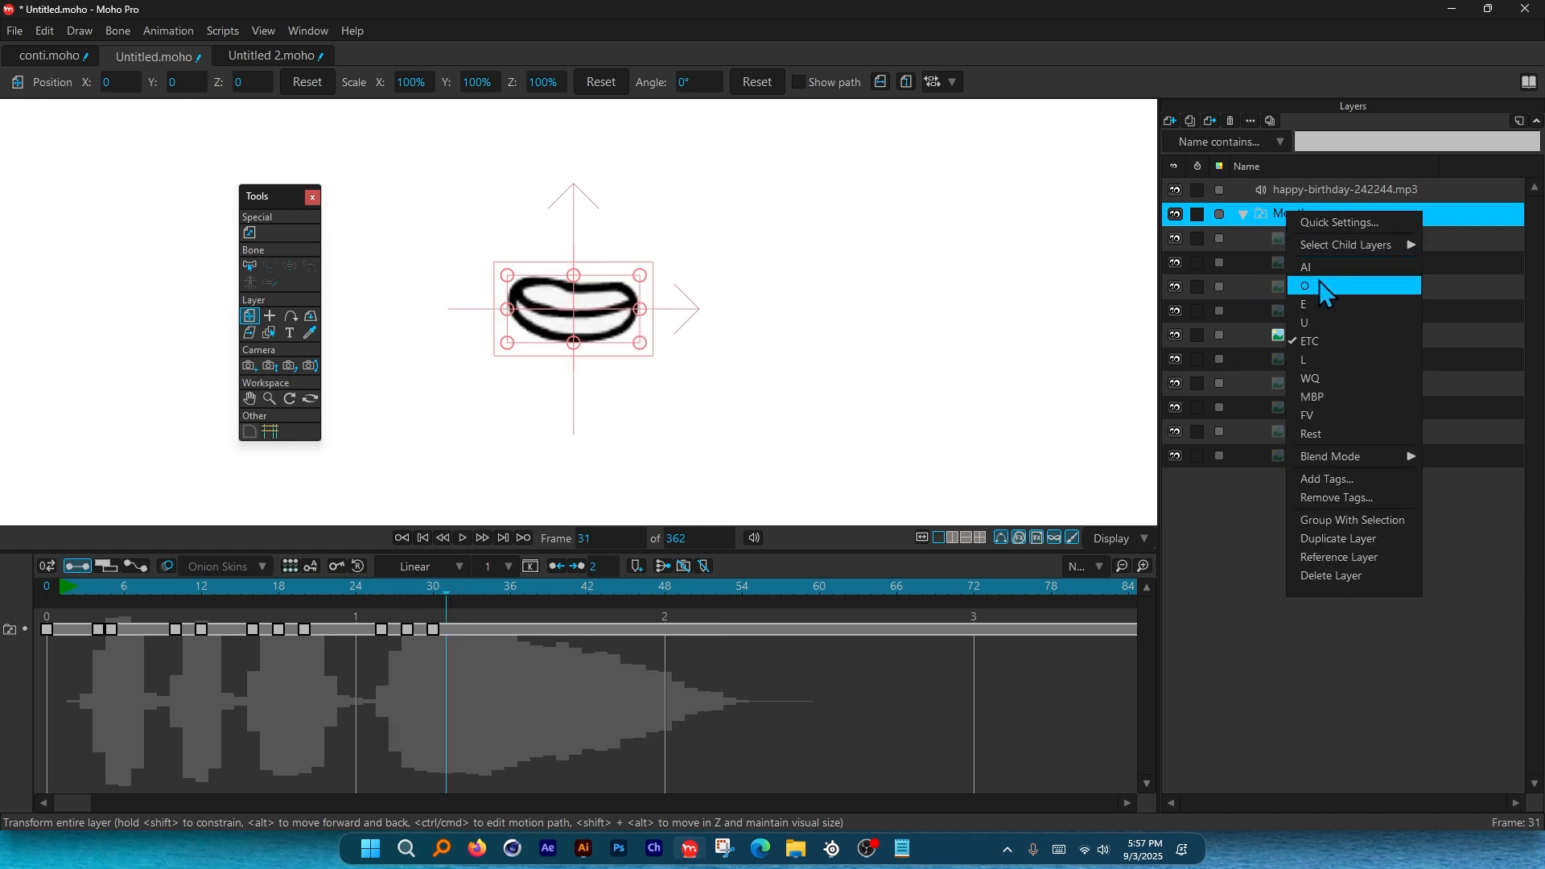
{"action": "left_click", "coordinate": [1336, 303]}
{"action": "left_click_drag", "start_coordinate": [449, 590], "coordinate": [646, 600]}
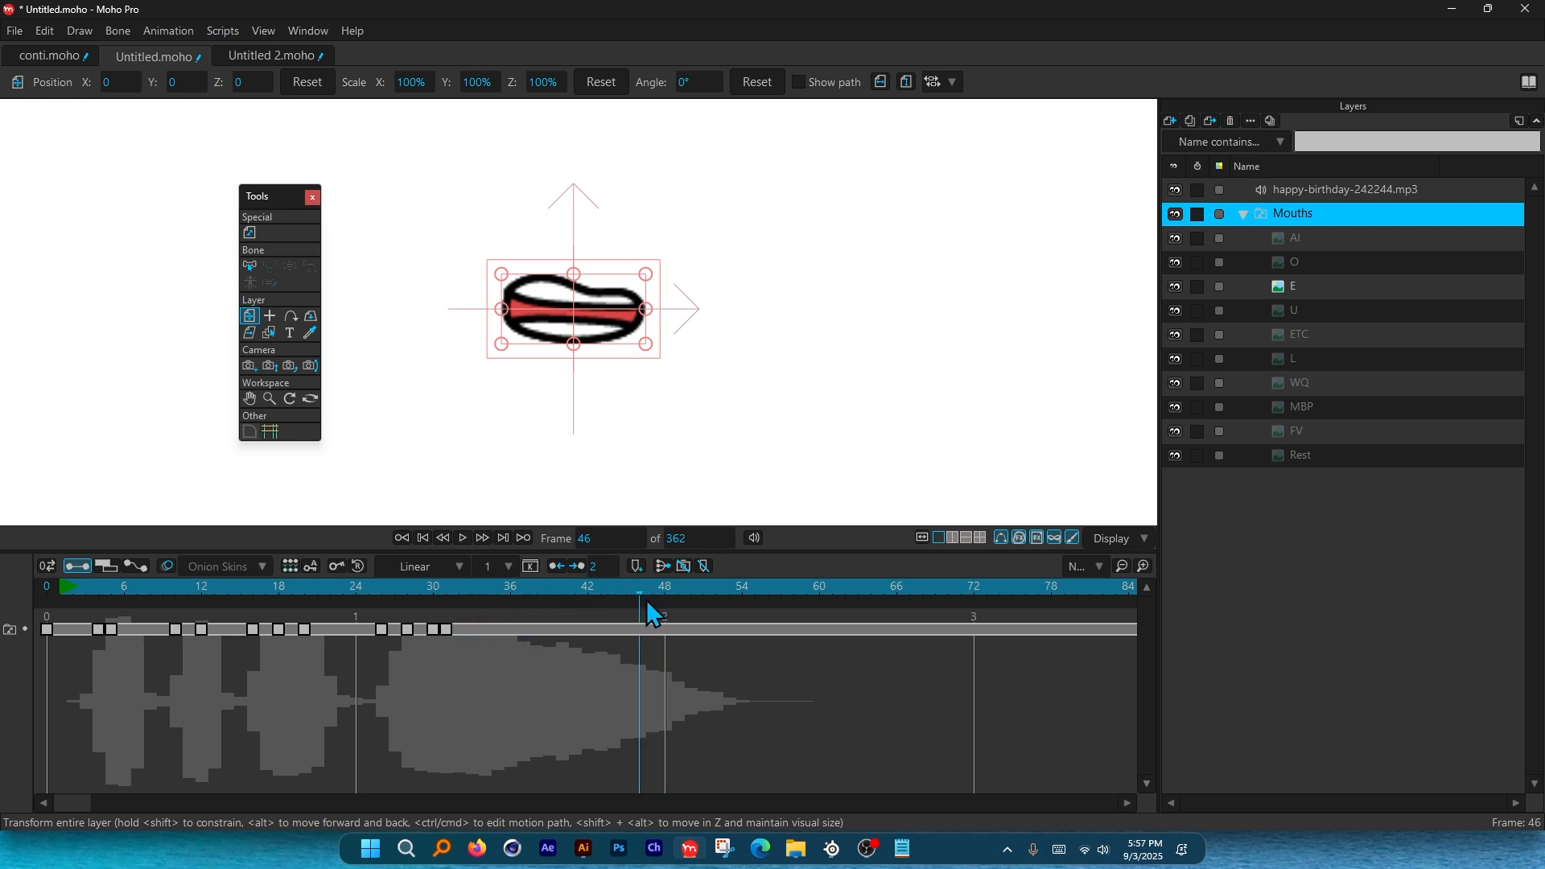
{"action": "right_click", "coordinate": [1281, 212]}
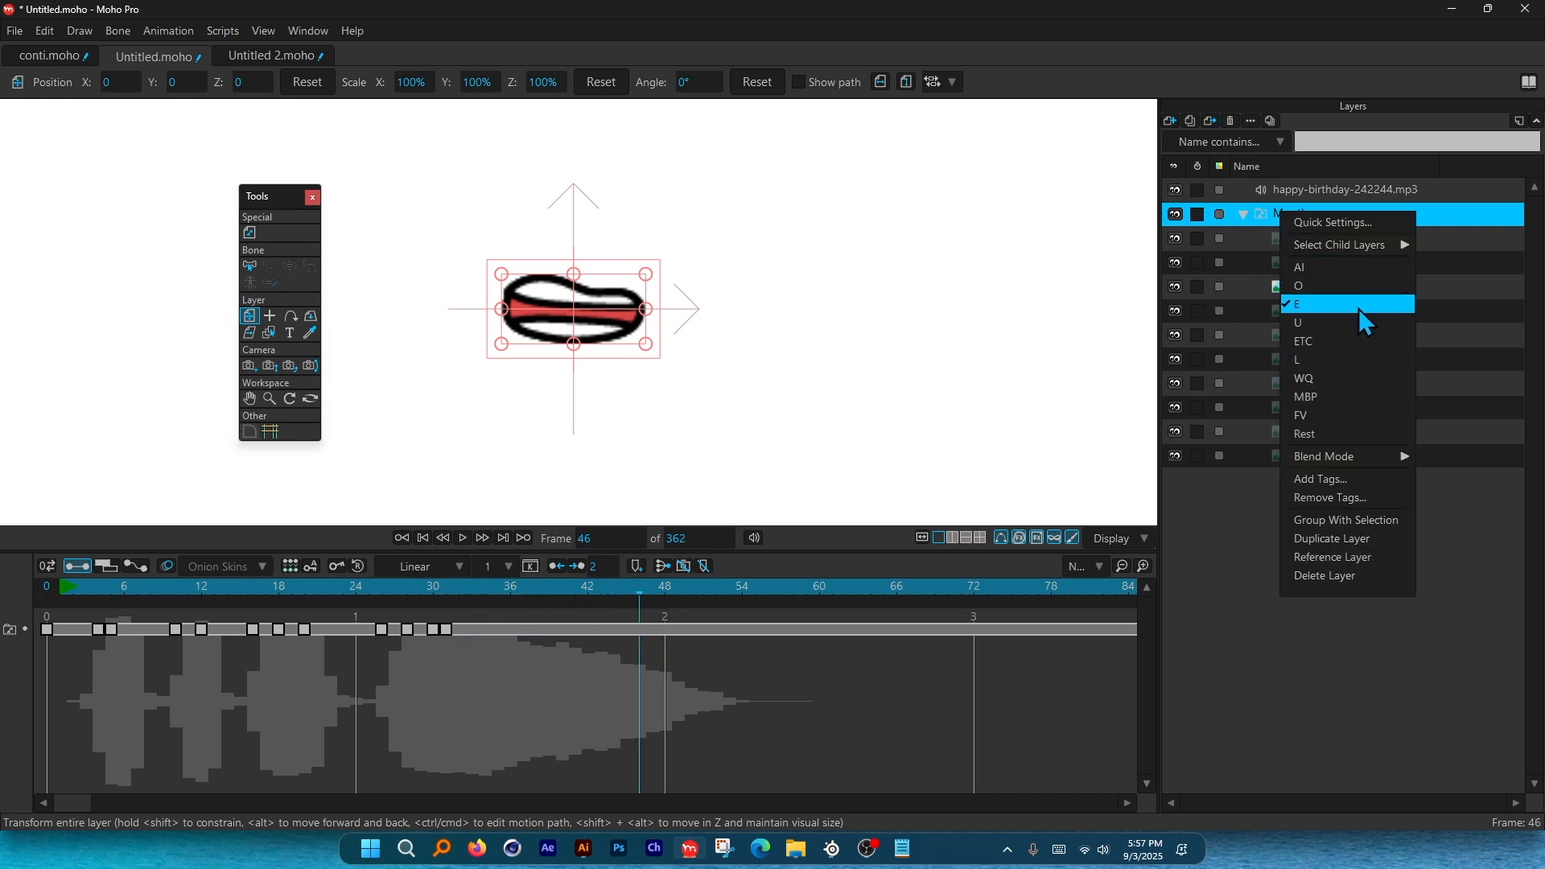
{"action": "left_click", "coordinate": [1340, 431]}
{"action": "left_click_drag", "start_coordinate": [640, 633], "coordinate": [484, 631]}
{"action": "left_click", "coordinate": [366, 588]}
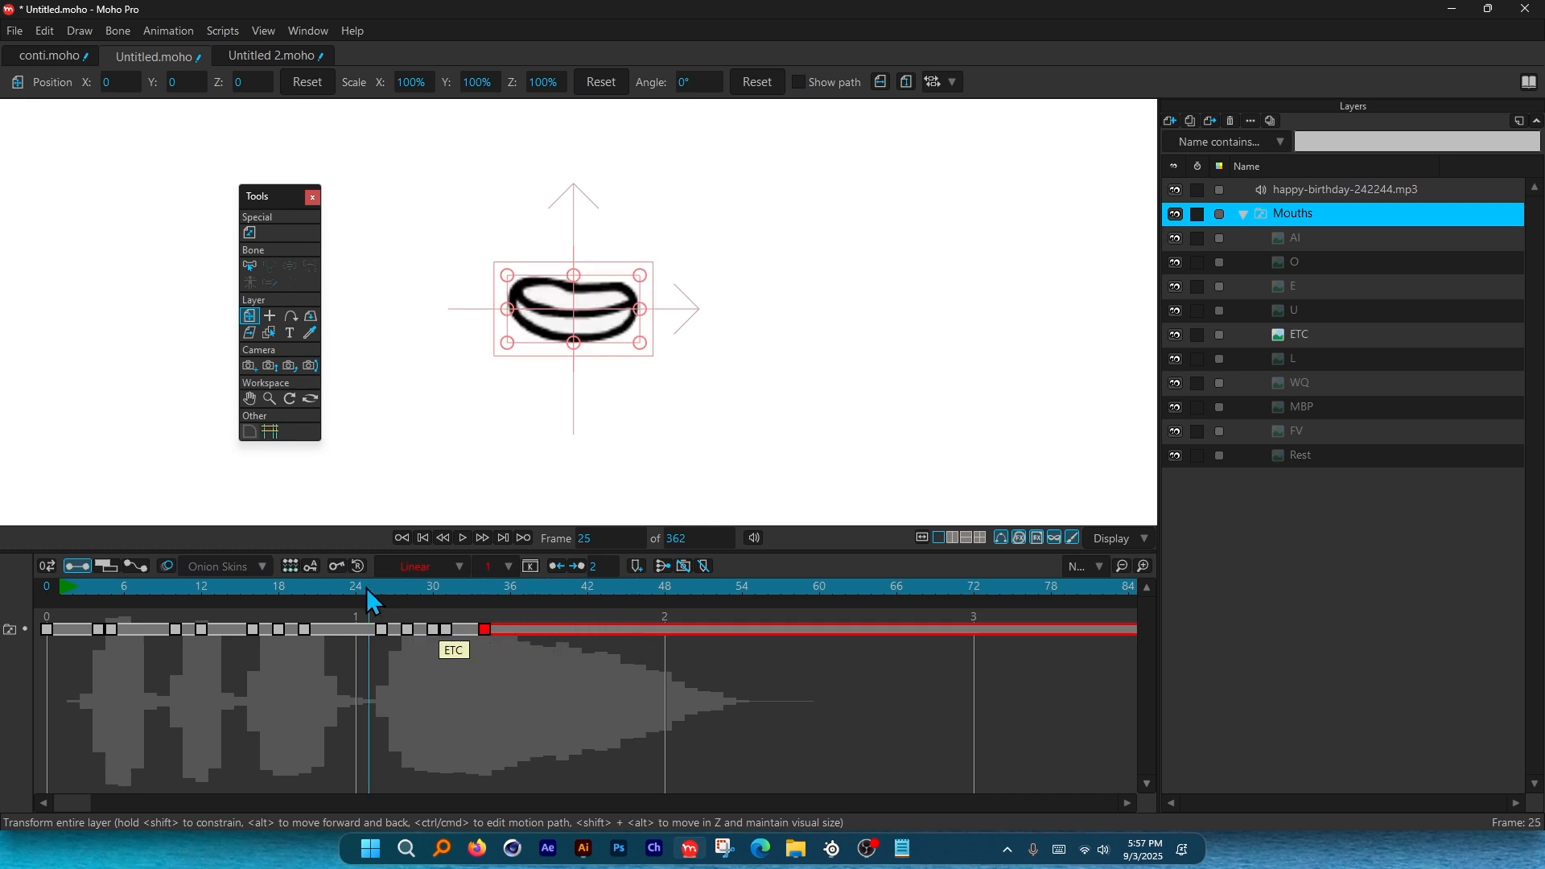
{"action": "key", "text": "space"}
Play the lip-sync back from near the start to check the timing.
{"action": "key", "text": "space"}
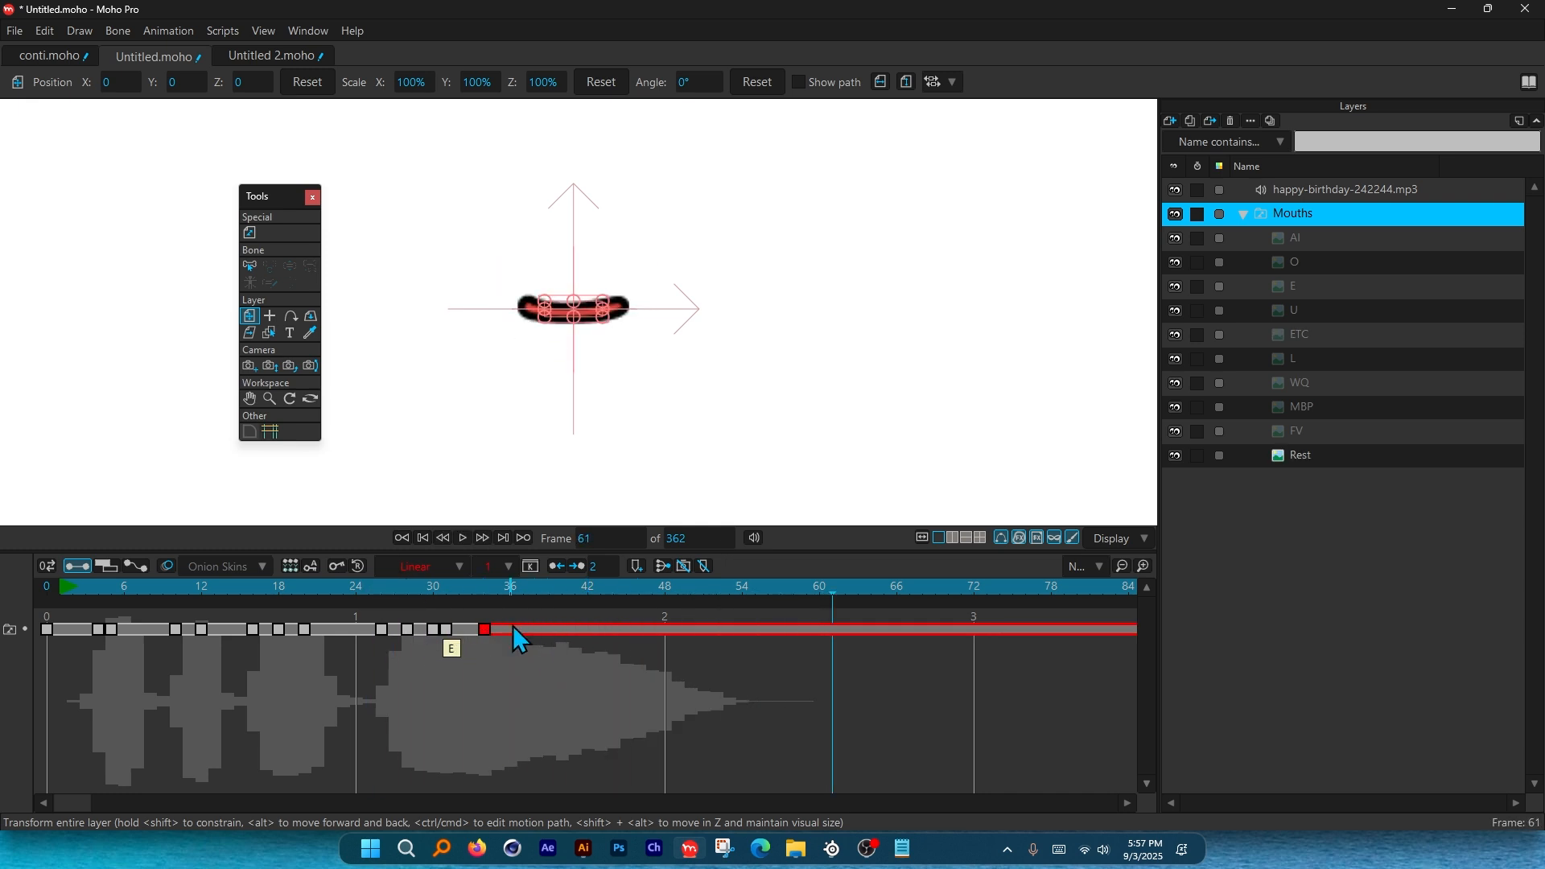
{"action": "left_click_drag", "start_coordinate": [480, 587], "coordinate": [90, 591]}
{"action": "key", "text": "space"}
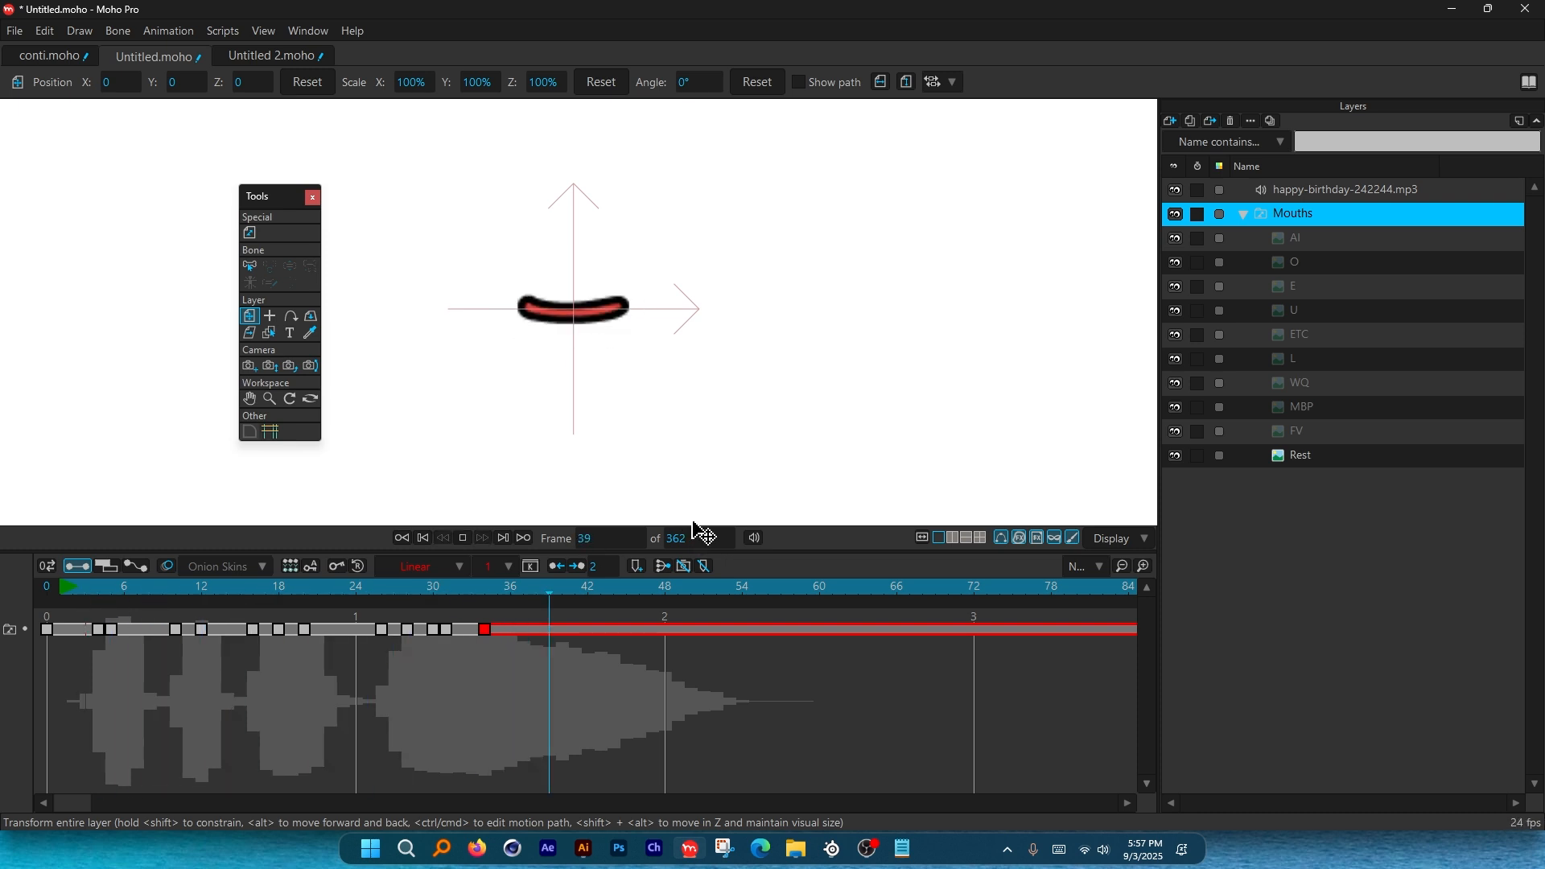
{"action": "left_click", "coordinate": [82, 585]}
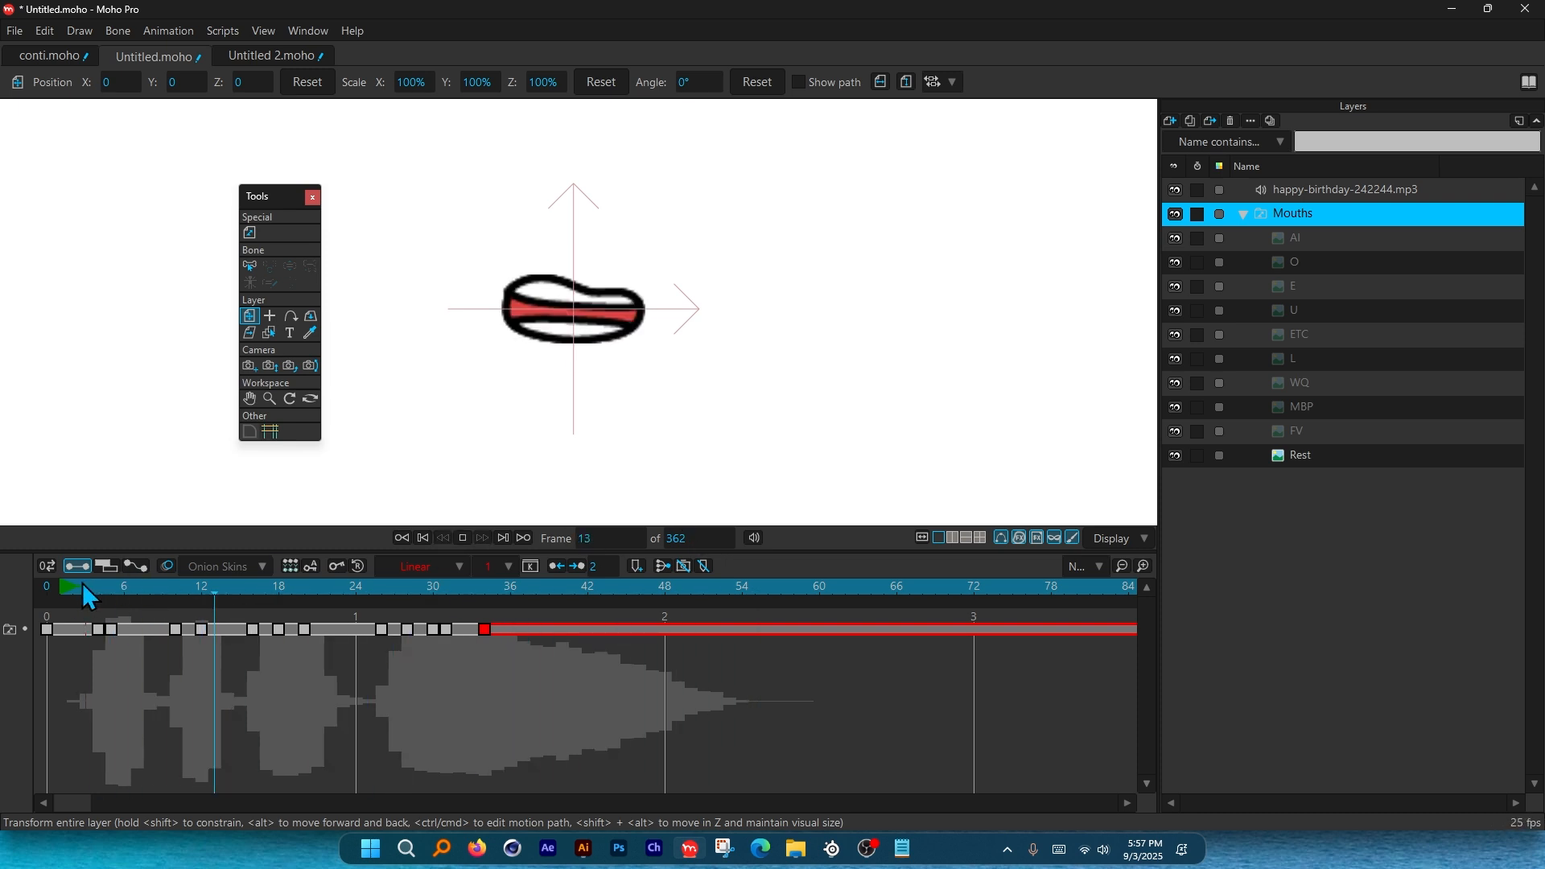
{"action": "key", "text": "space"}
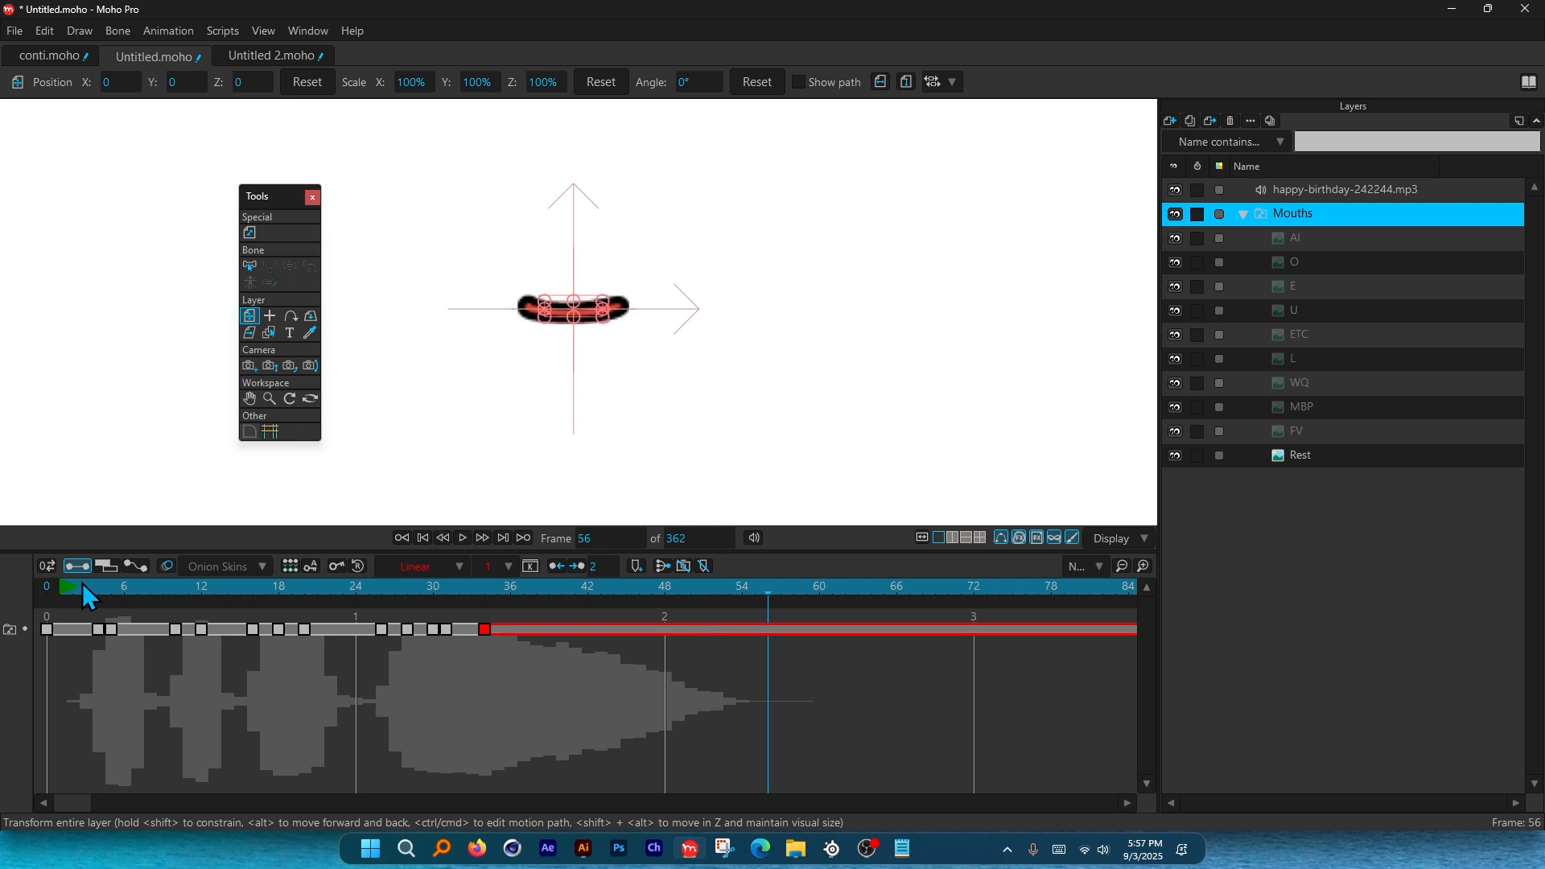
{"action": "left_click", "coordinate": [84, 584]}
{"action": "key", "text": "space"}
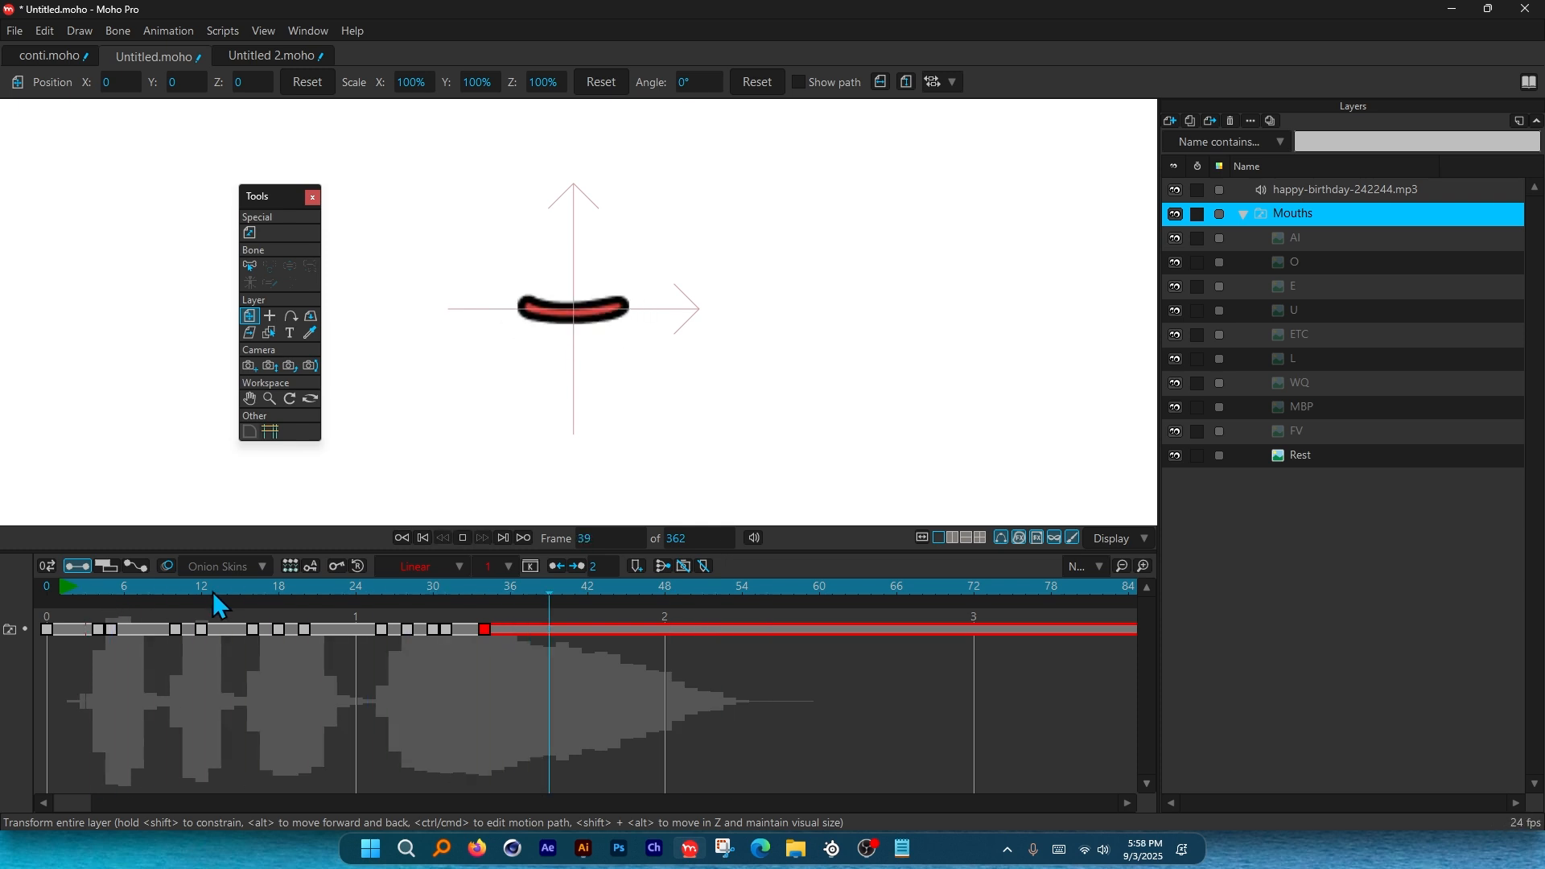
{"action": "key", "text": "space"}
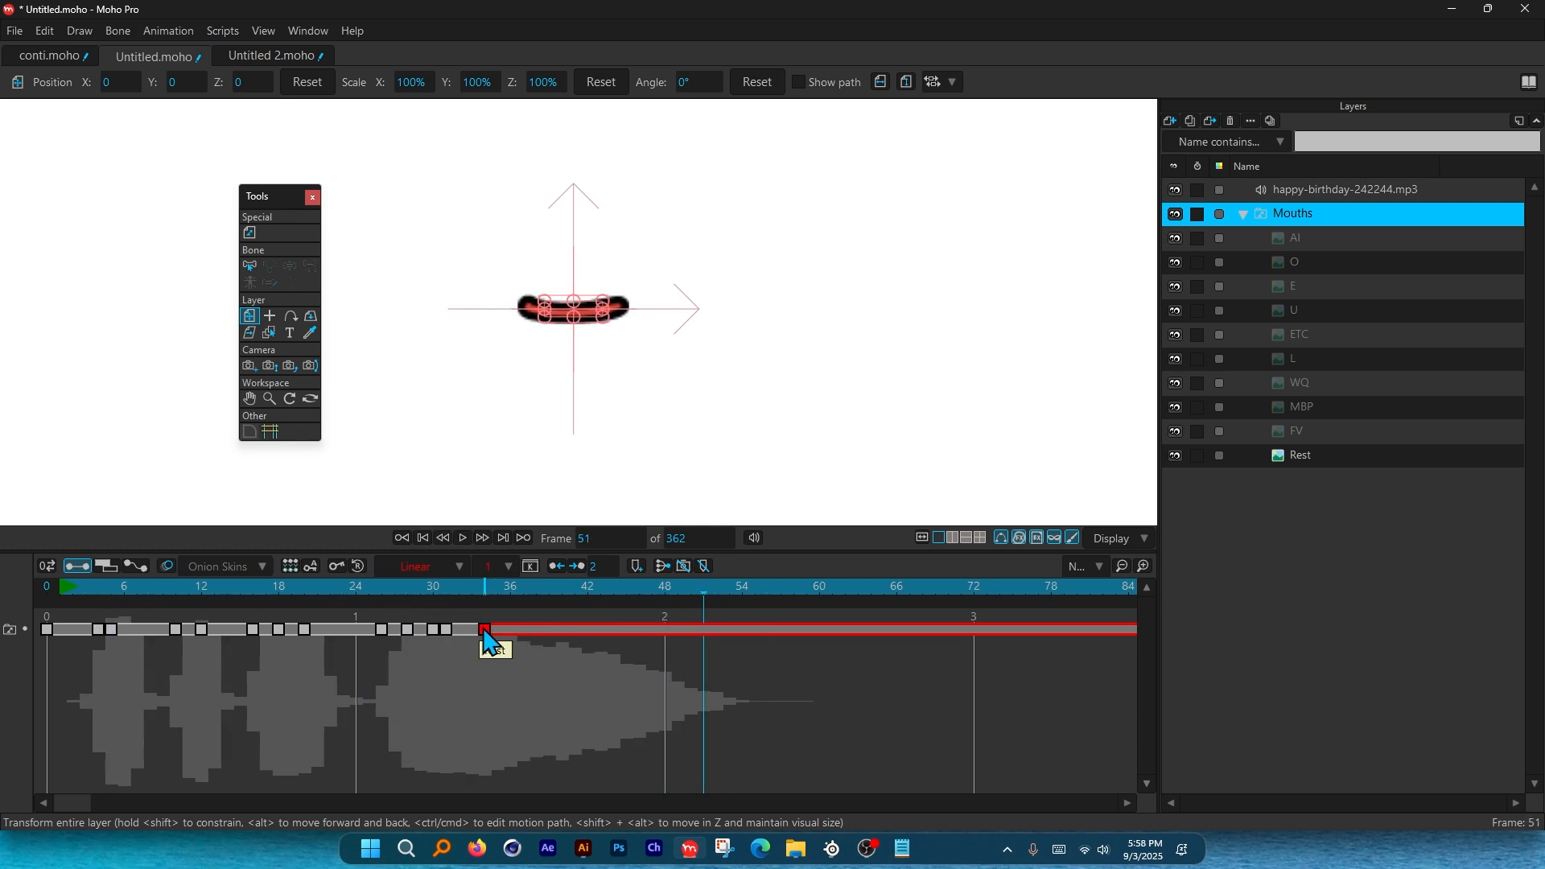
Move the Rest key to about frame 43 and the last E key to about frame 33, then replay.
{"action": "left_click_drag", "start_coordinate": [484, 630], "coordinate": [600, 632]}
{"action": "left_click_drag", "start_coordinate": [446, 630], "coordinate": [473, 631]}
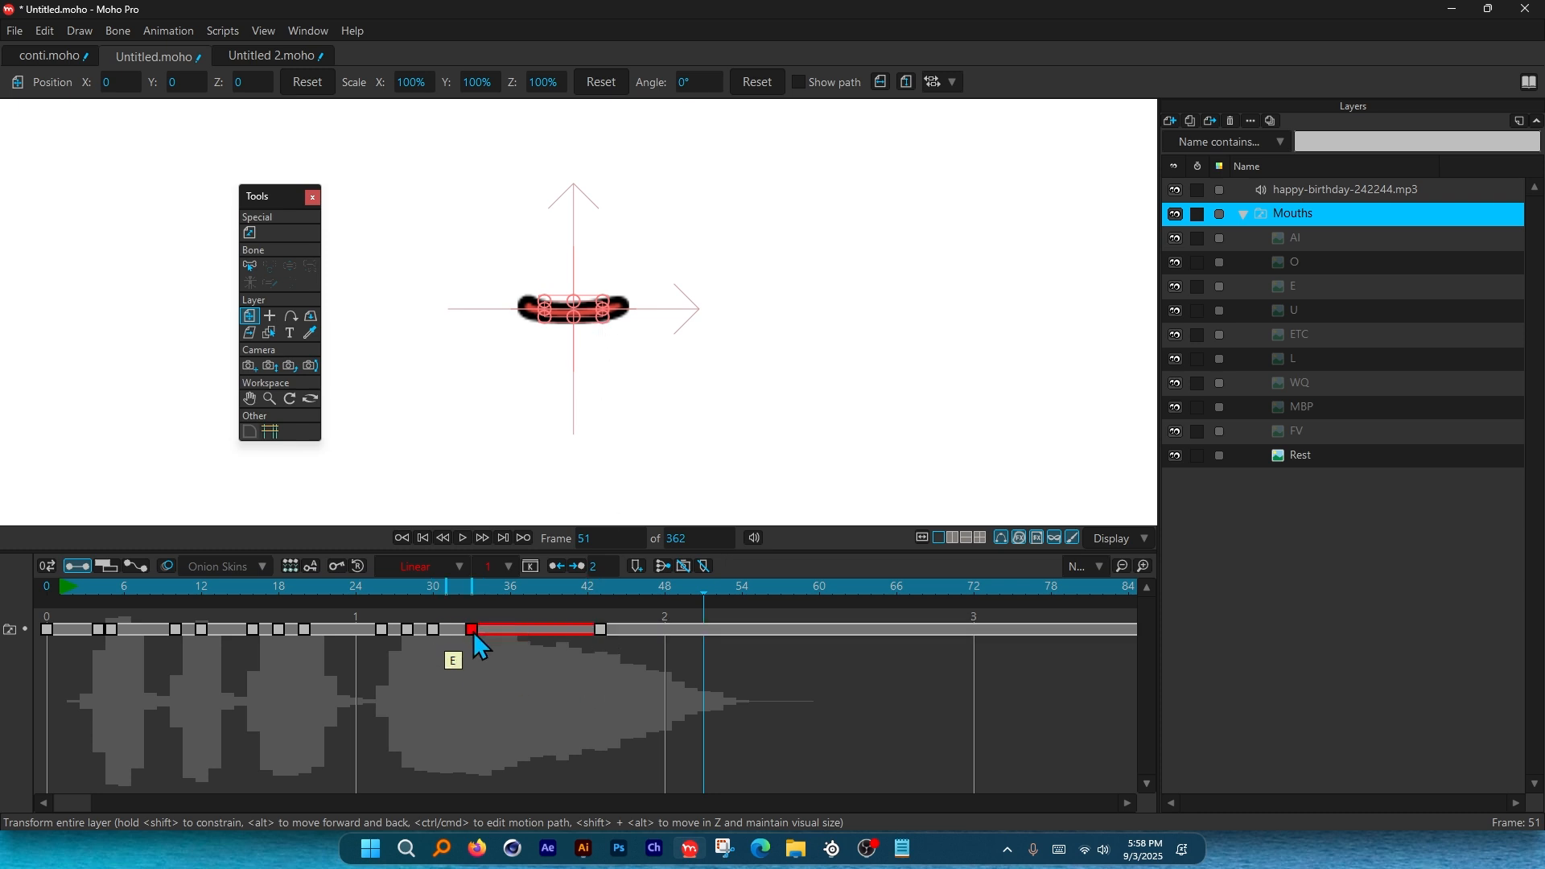
{"action": "left_click", "coordinate": [360, 587]}
{"action": "key", "text": "space"}
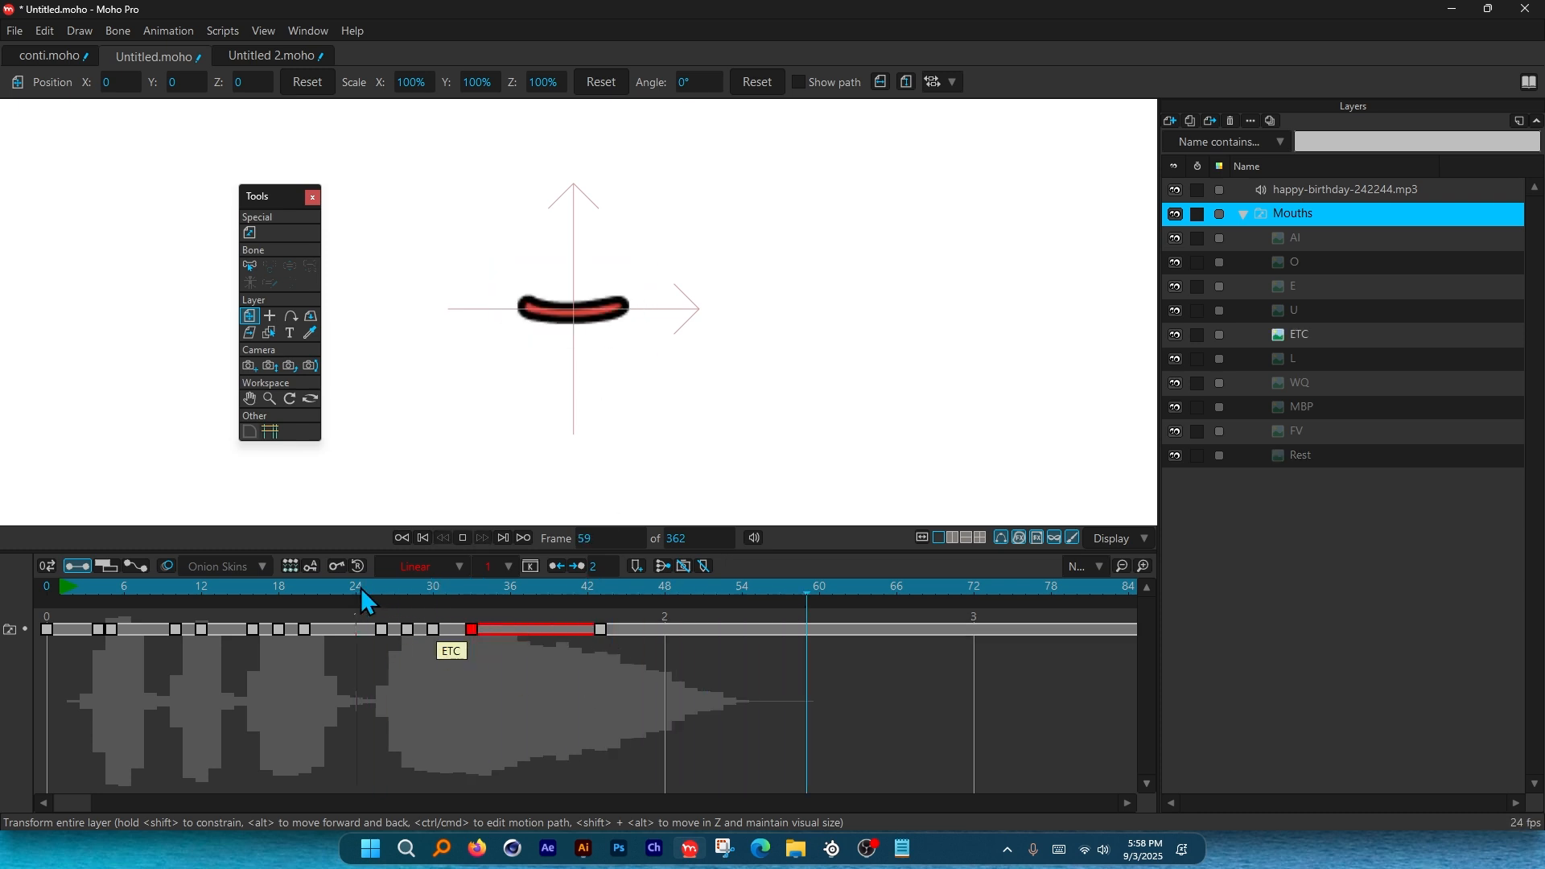
{"action": "left_click", "coordinate": [360, 588]}
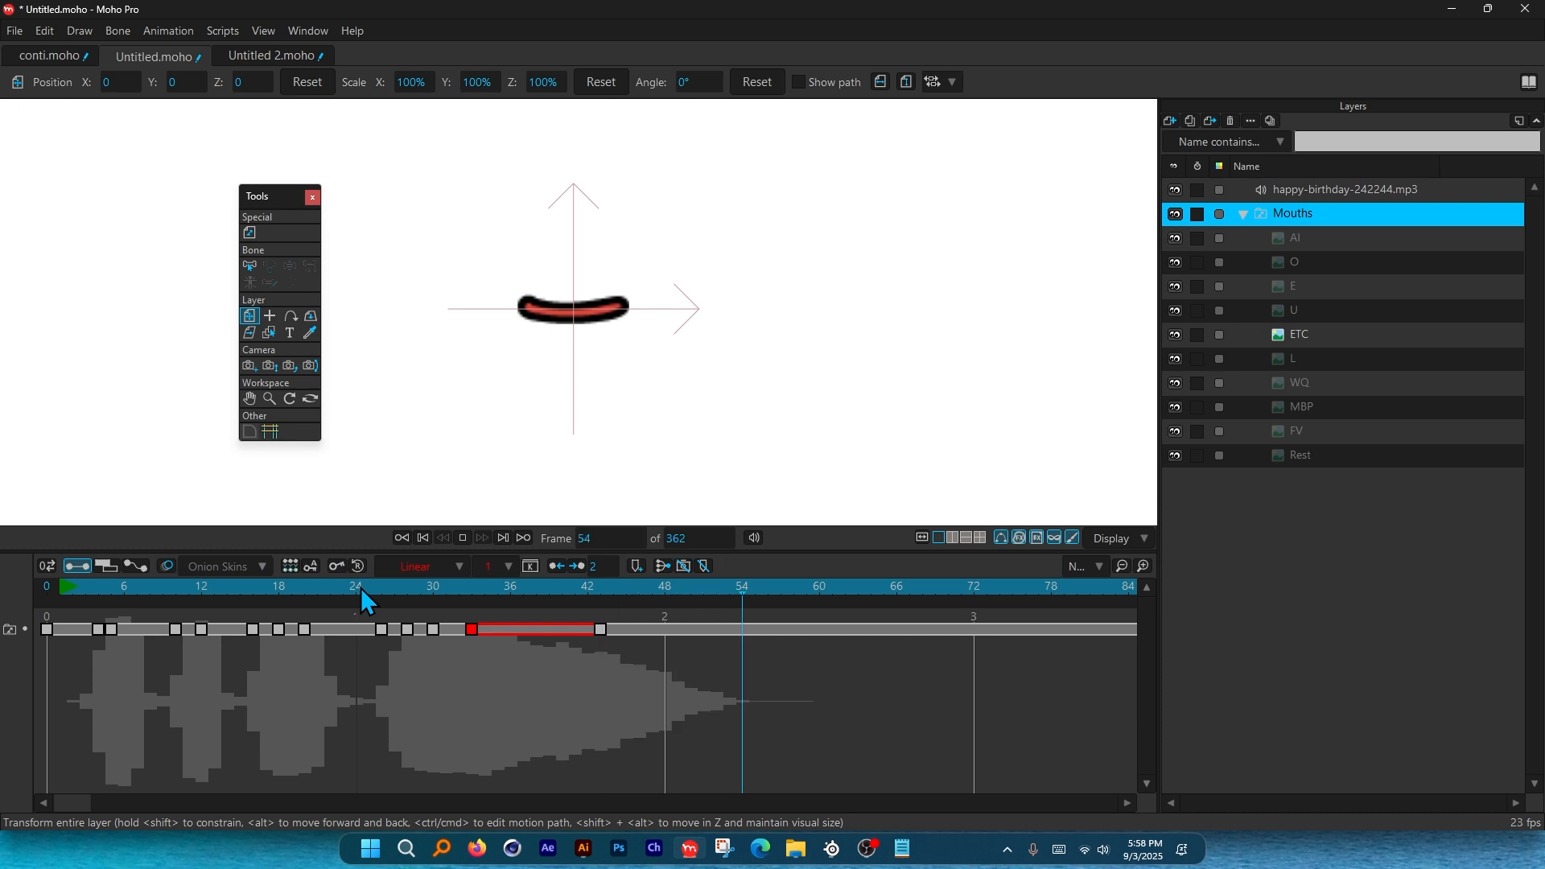
{"action": "left_click", "coordinate": [360, 588]}
{"action": "left_click_drag", "start_coordinate": [361, 587], "coordinate": [60, 595]}
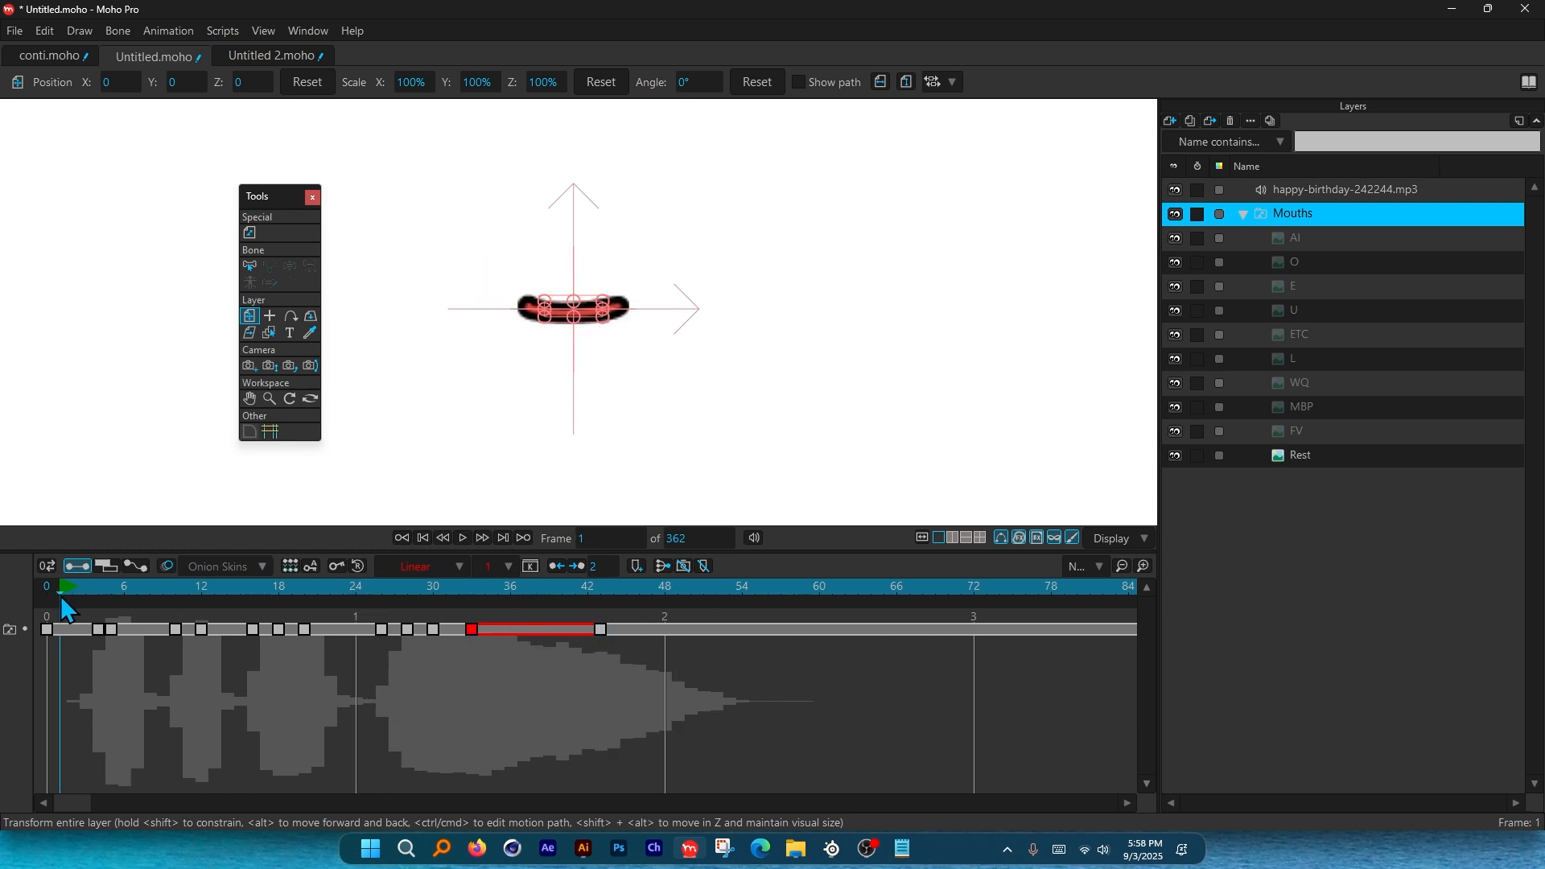
{"action": "key", "text": "space"}
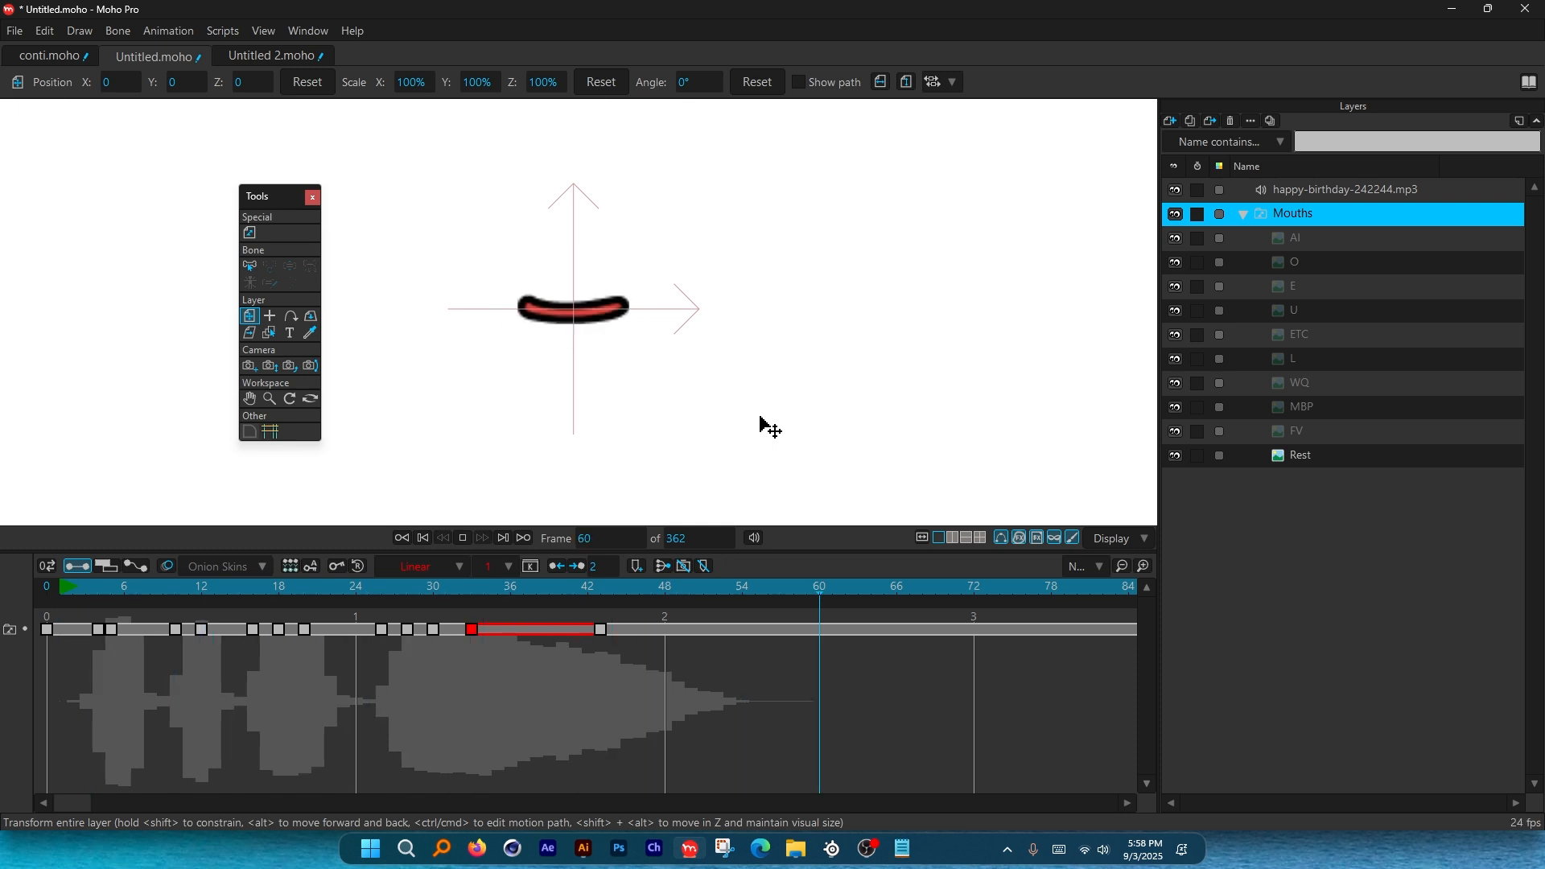
{"action": "key", "text": "space"}
{"action": "left_click", "coordinate": [67, 589]}
{"action": "key", "text": "space"}
{"action": "key", "text": "space"}
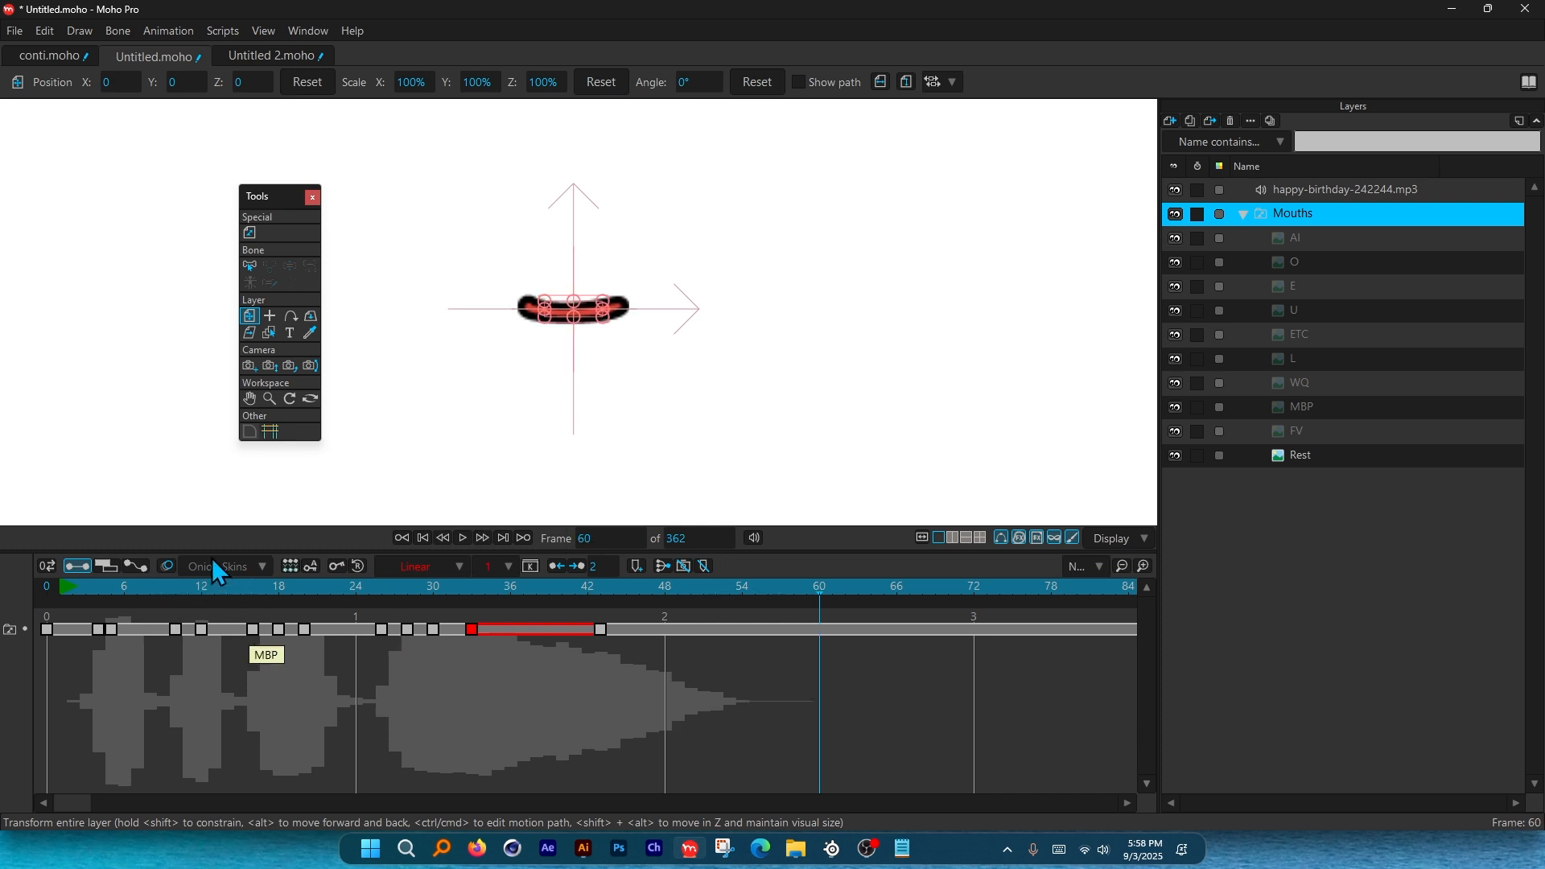
{"action": "mouse_move", "coordinate": [139, 591]}
{"action": "left_mouse_down"}
{"action": "mouse_move", "coordinate": [127, 600]}
{"action": "mouse_move", "coordinate": [746, 602]}
{"action": "left_mouse_up"}
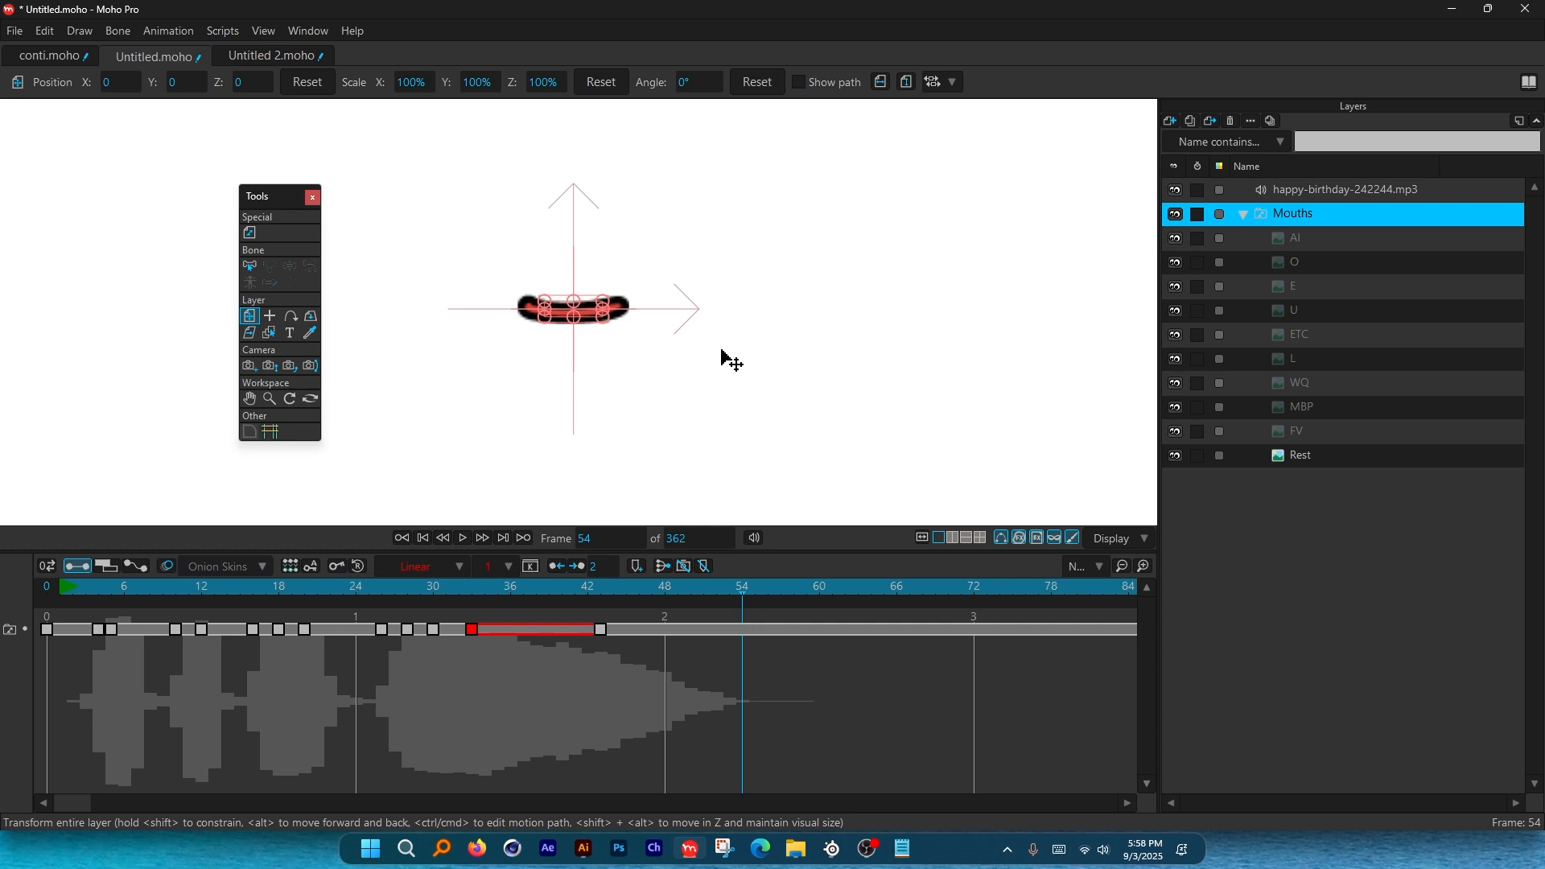